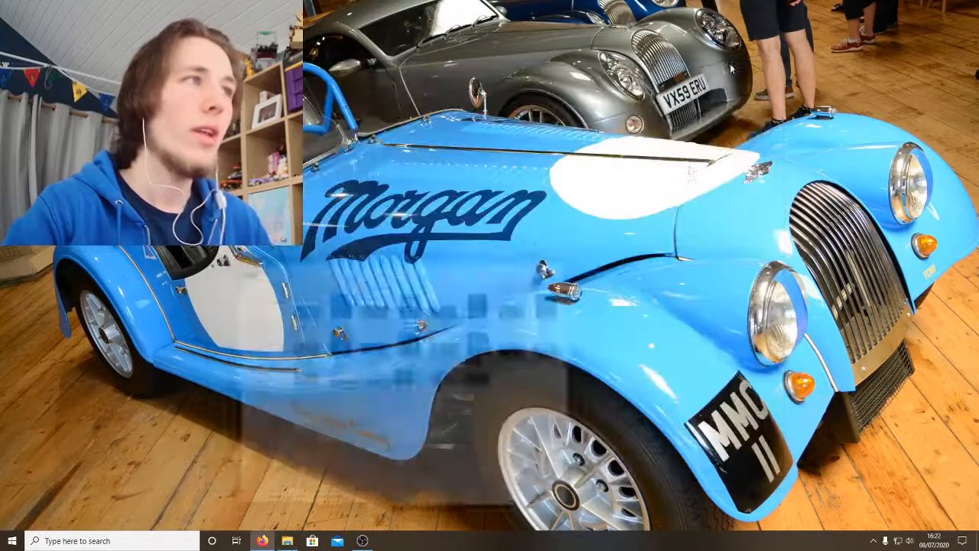
Step: Launch AMD Radeon Software, turn on its metrics overlay for the desktop and close the window
left_click(725, 69)
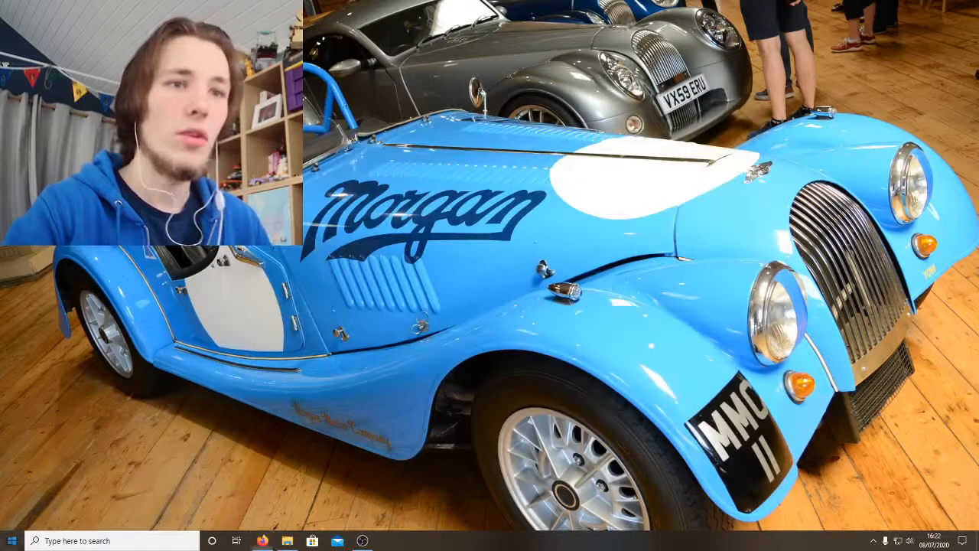
left_click(12, 541)
scroll(237, 404, "down", 6)
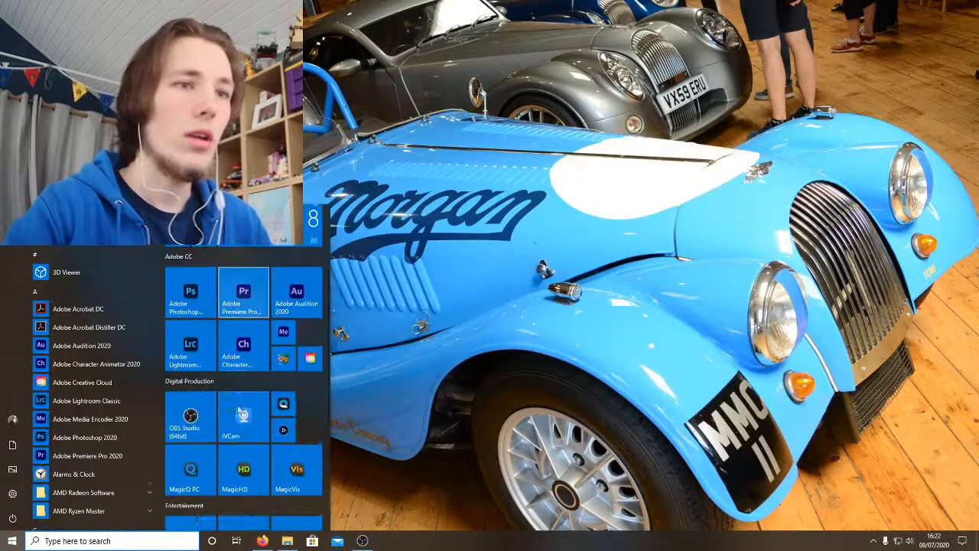
left_click(260, 481)
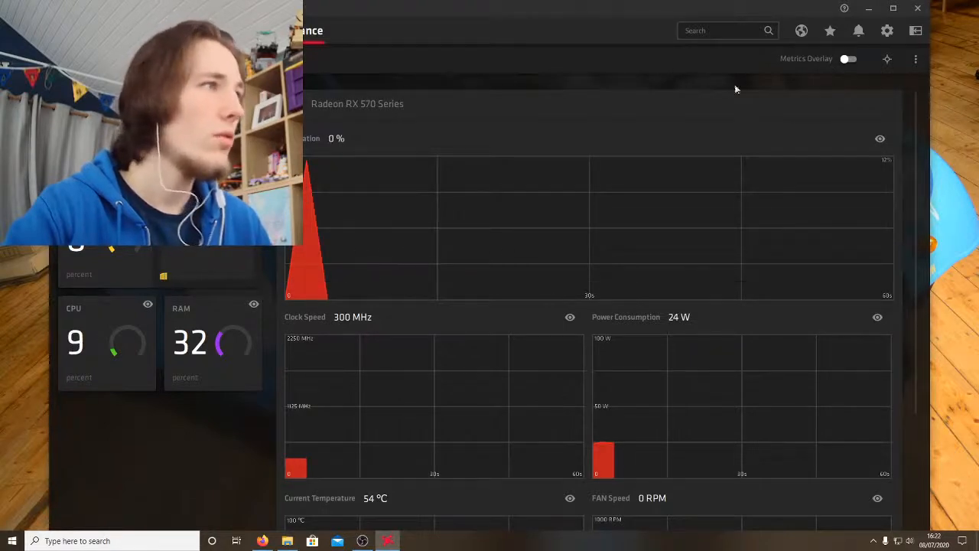
left_click(849, 59)
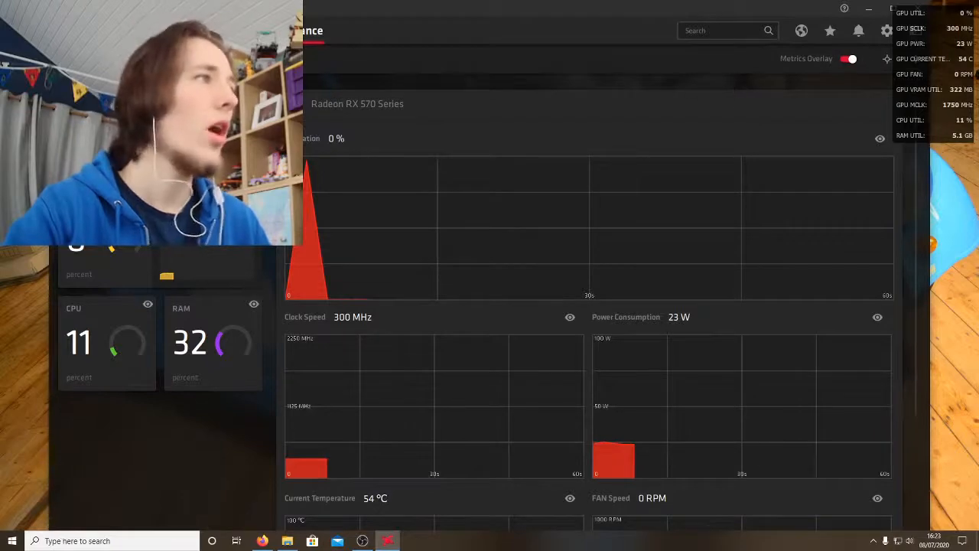
left_click_drag(706, 13, 643, 30)
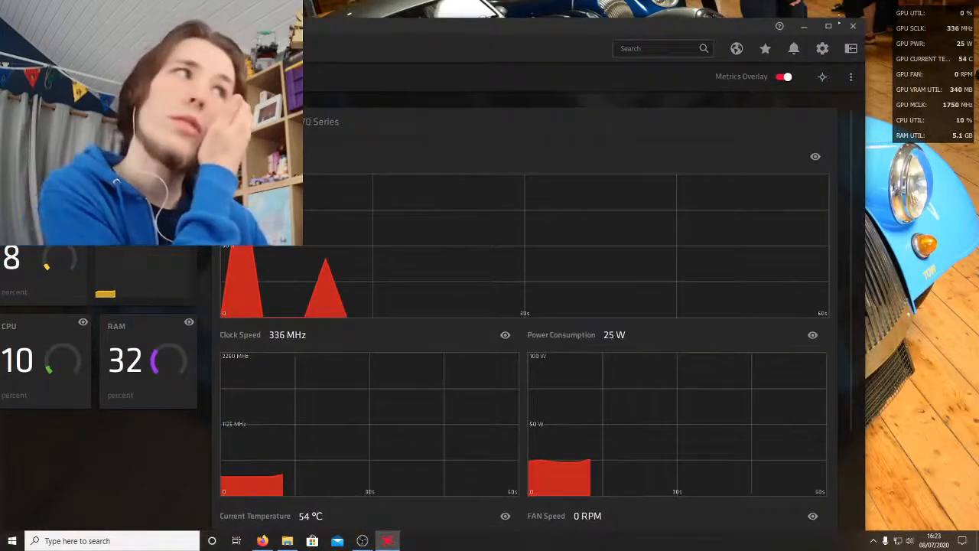
left_click(854, 26)
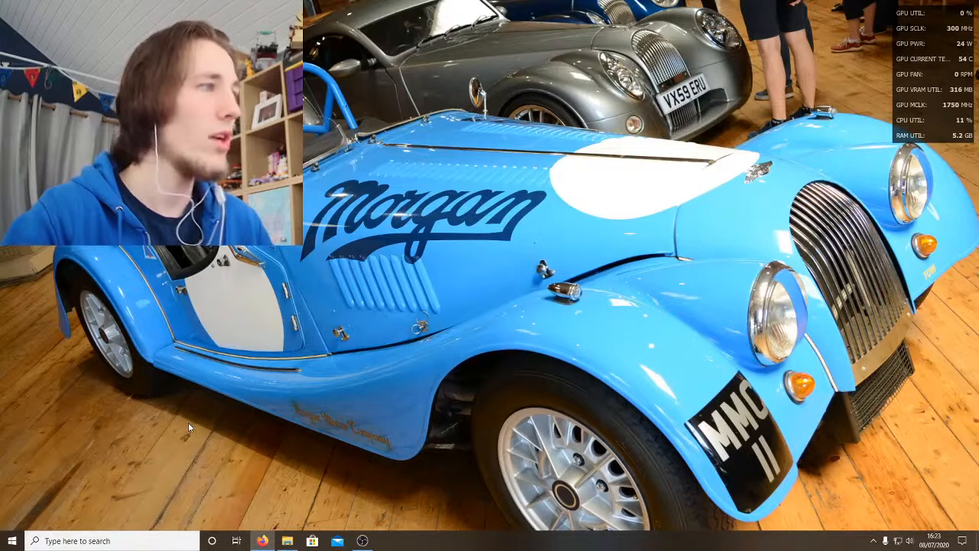
Step: Bring up File Explorer and go from the Thumbs folder to its parent folder
left_click(287, 541)
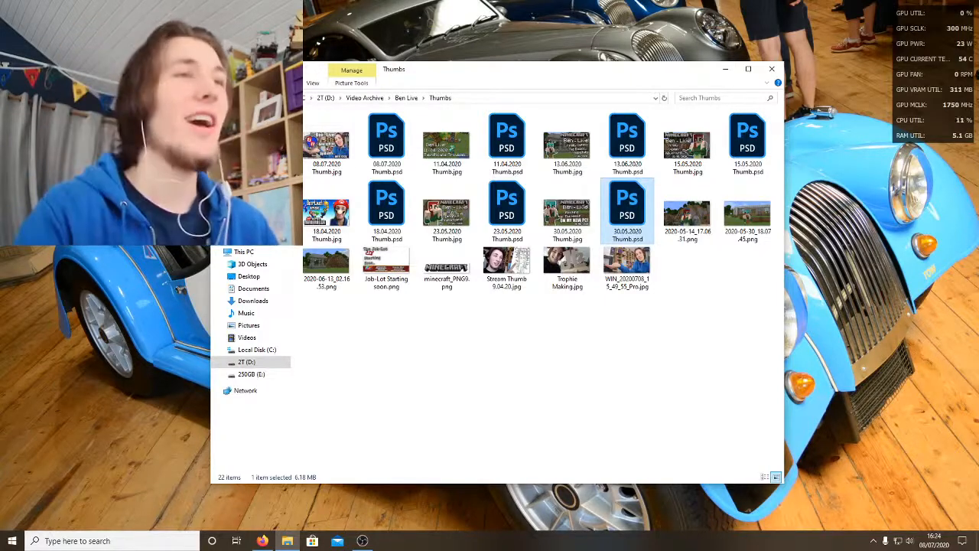
key("alt+Up")
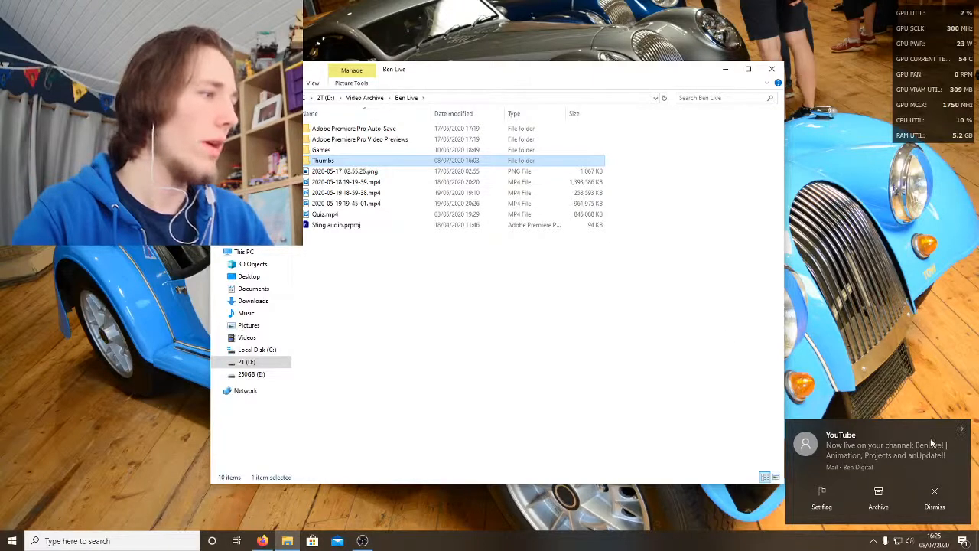
key("super+d")
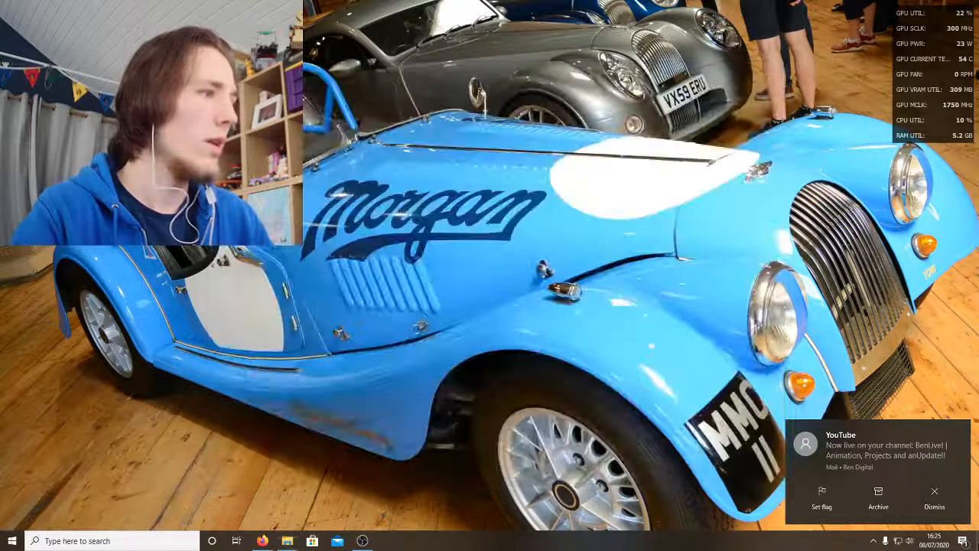
key("super+d")
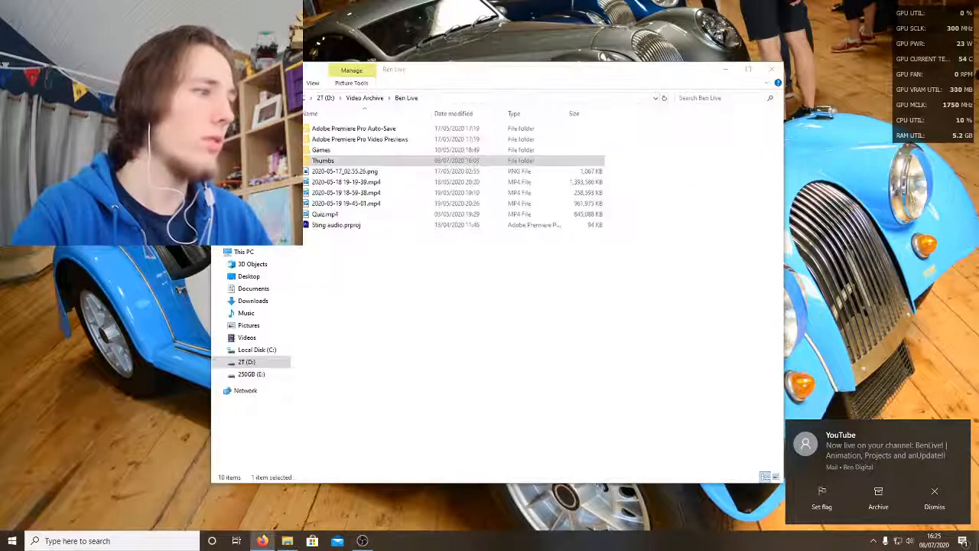
Step: Set Windows Focus assist to Priority only and close the notification centre
left_click(963, 541)
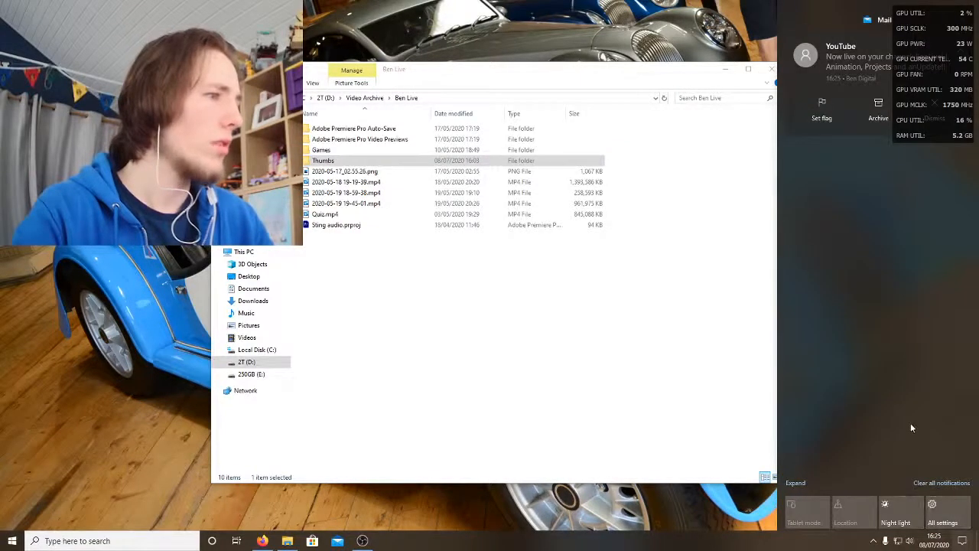
left_click(798, 483)
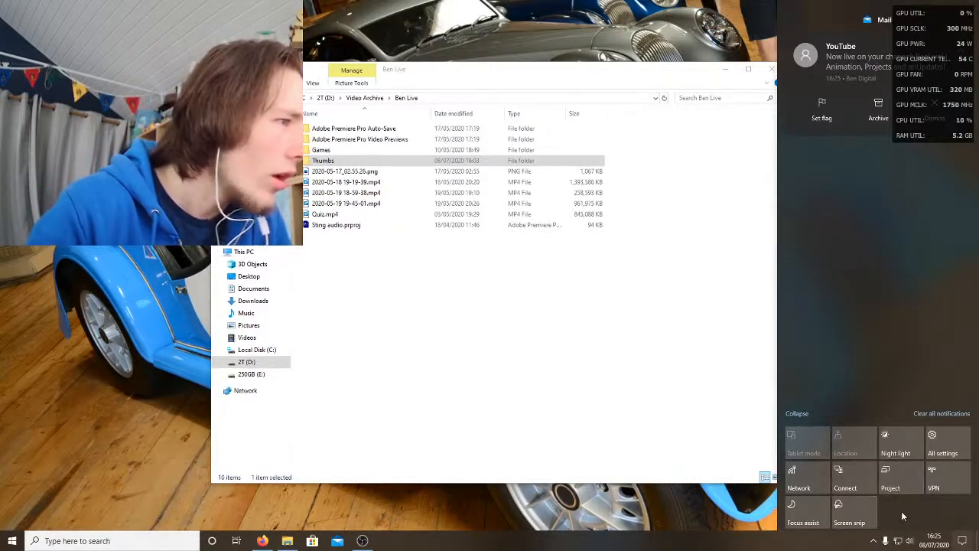
left_click(815, 505)
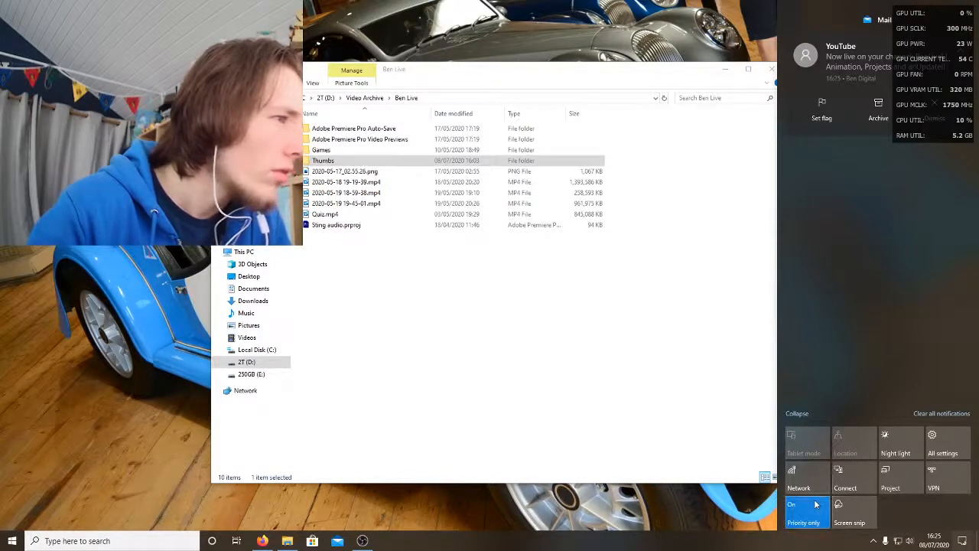
left_click(815, 505)
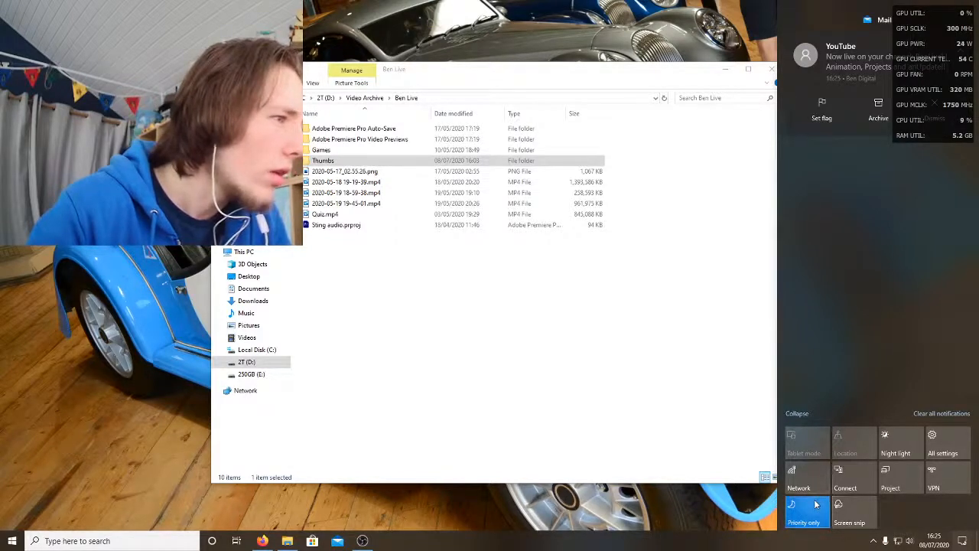
left_click(815, 505)
left_click(816, 505)
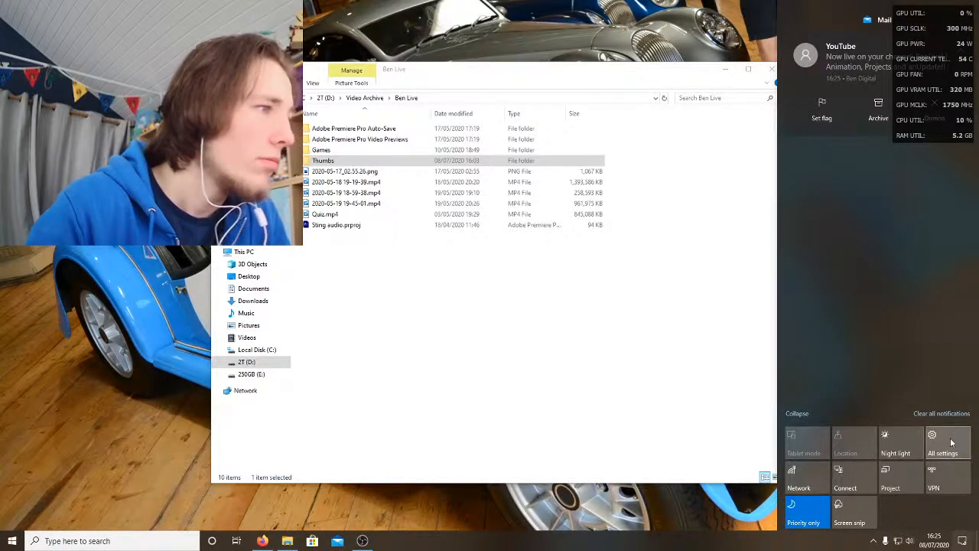
left_click(720, 503)
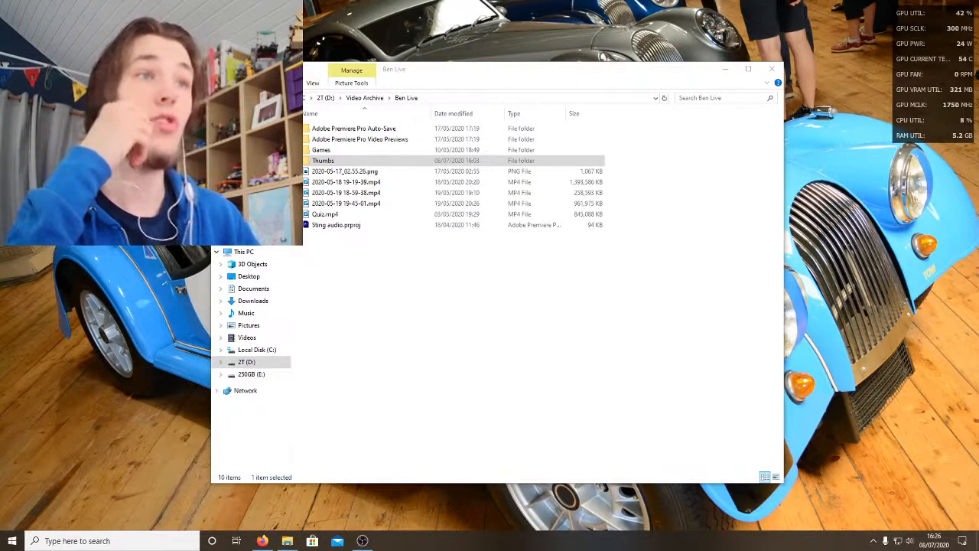
Step: Play the 'Gamenight Theme' track from the Game Night Theme folder in Downloads, pause it and close the music player
left_click(253, 301)
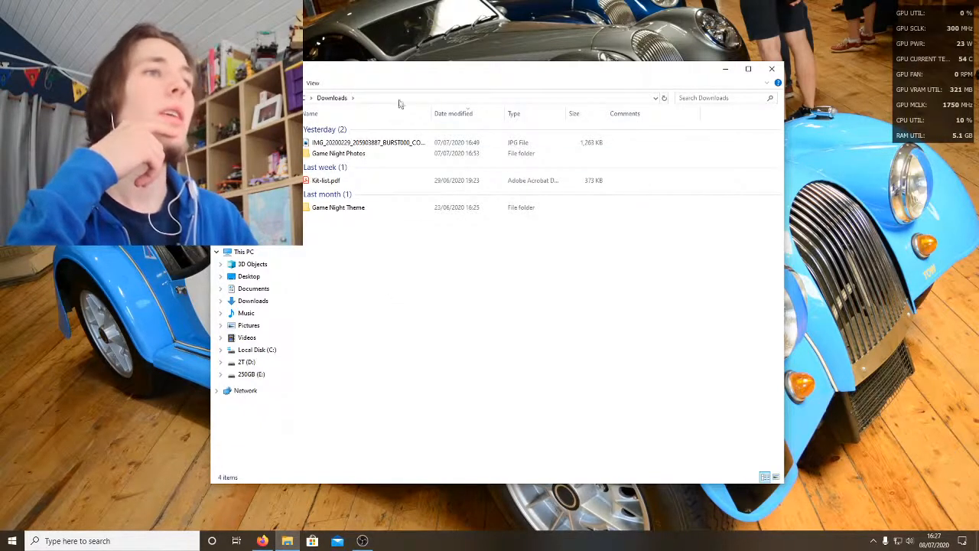
double_click(363, 212)
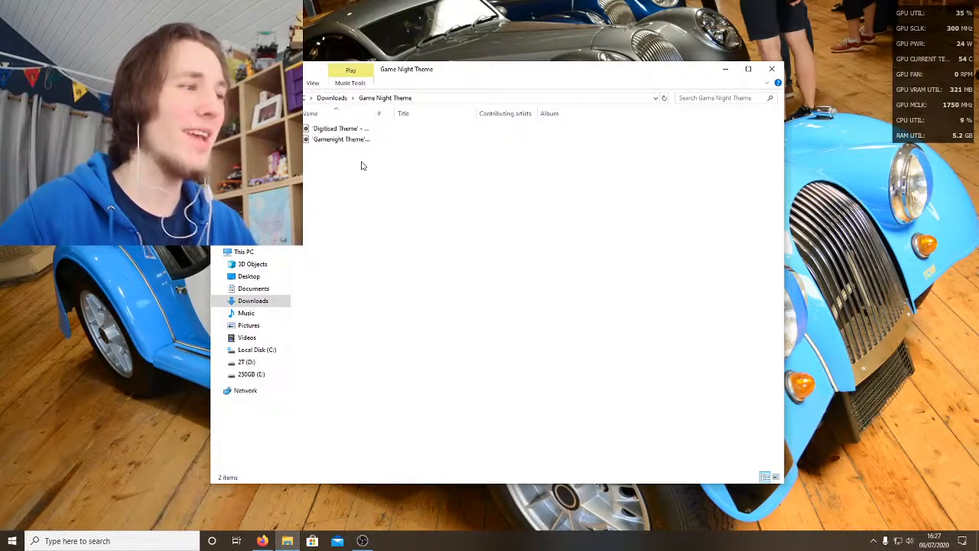
double_click(344, 141)
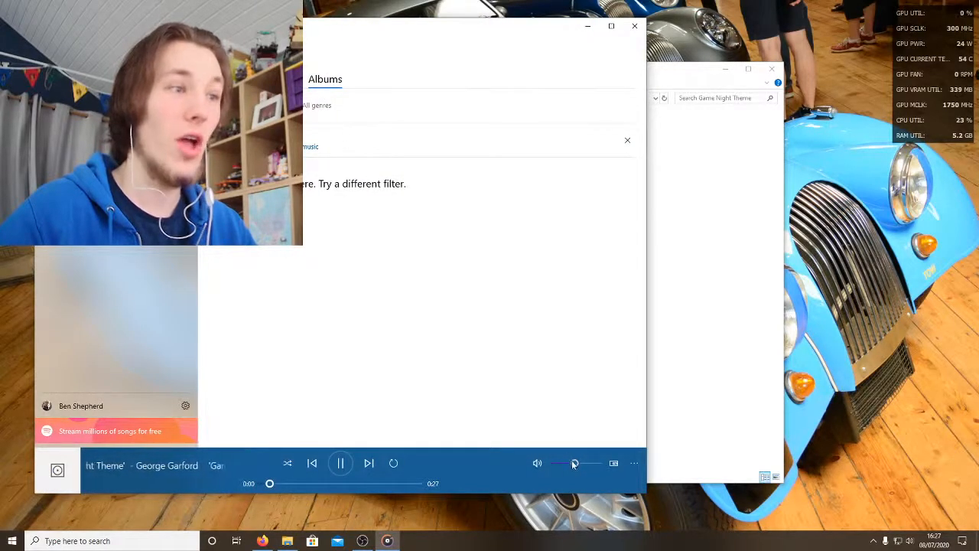
mouse_move(575, 465)
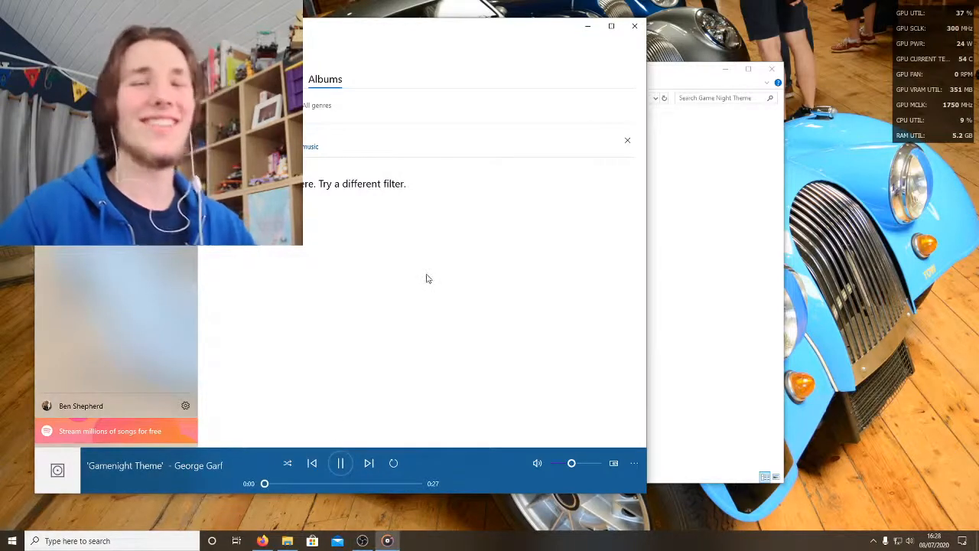
left_click(340, 463)
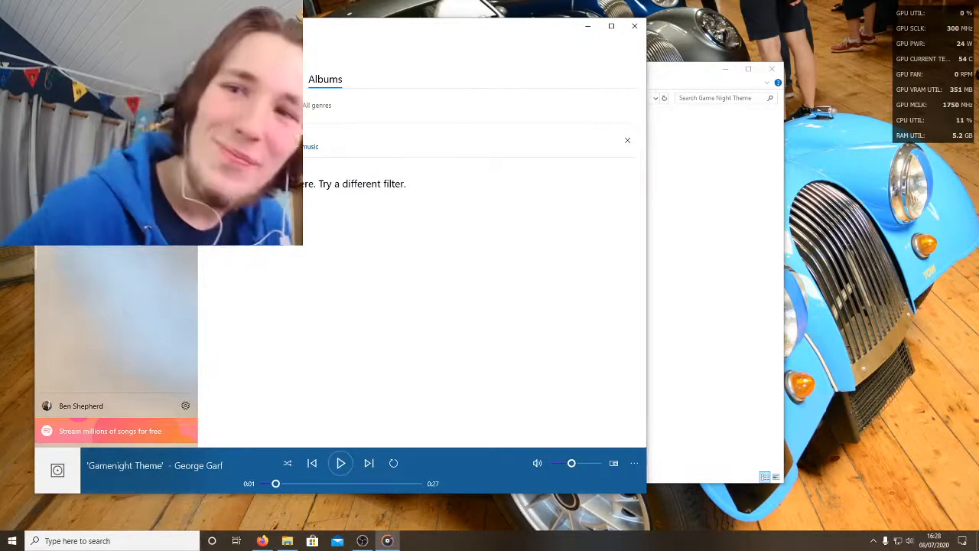
key("alt+Tab")
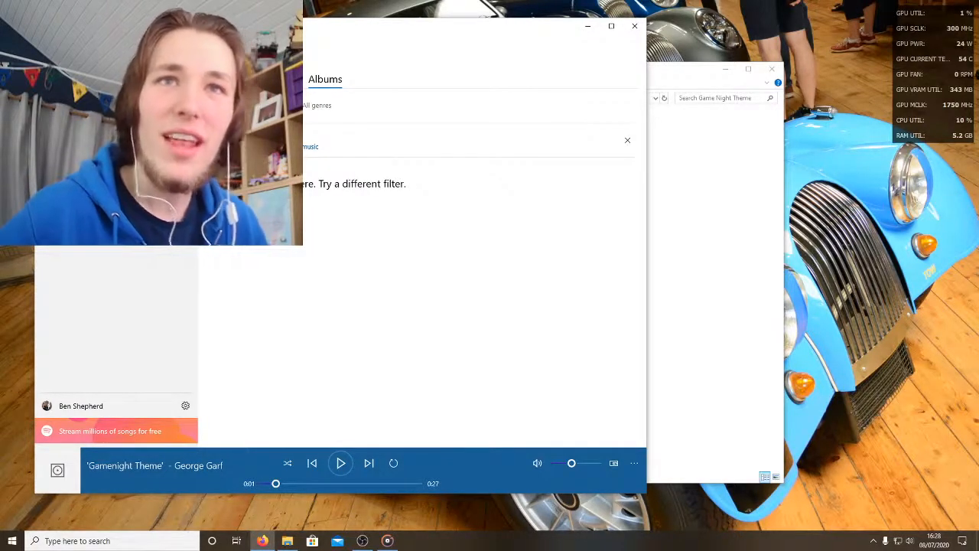
left_click_drag(473, 33, 503, 38)
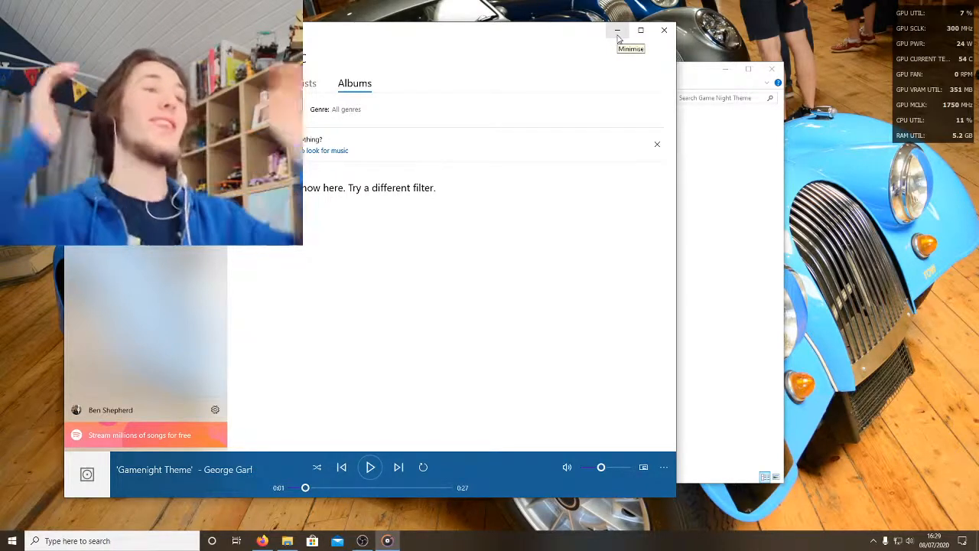
left_click(665, 31)
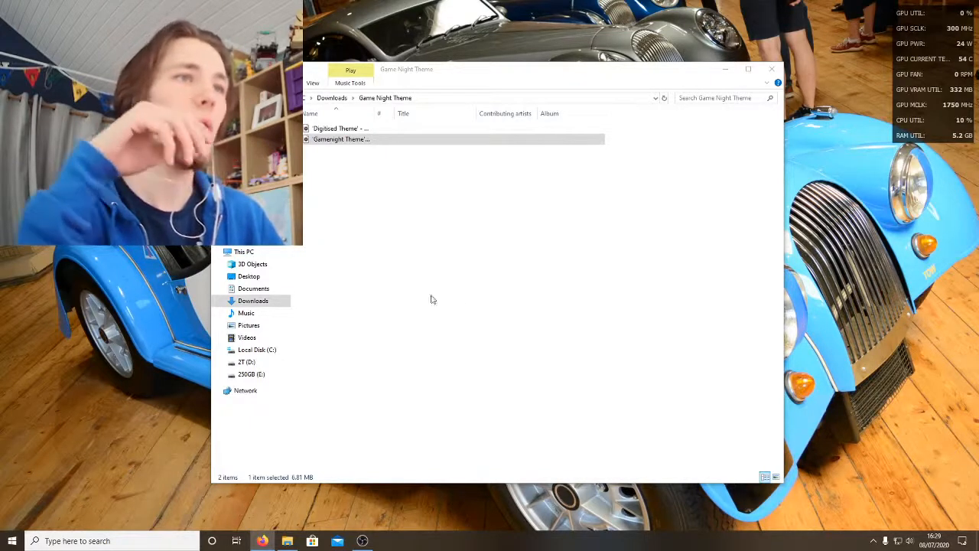
Step: View the artwork in the Game Night Photos folder from IMG_0280.jpg through IMG_0287.jpg and close the image viewer
key("BackSpace")
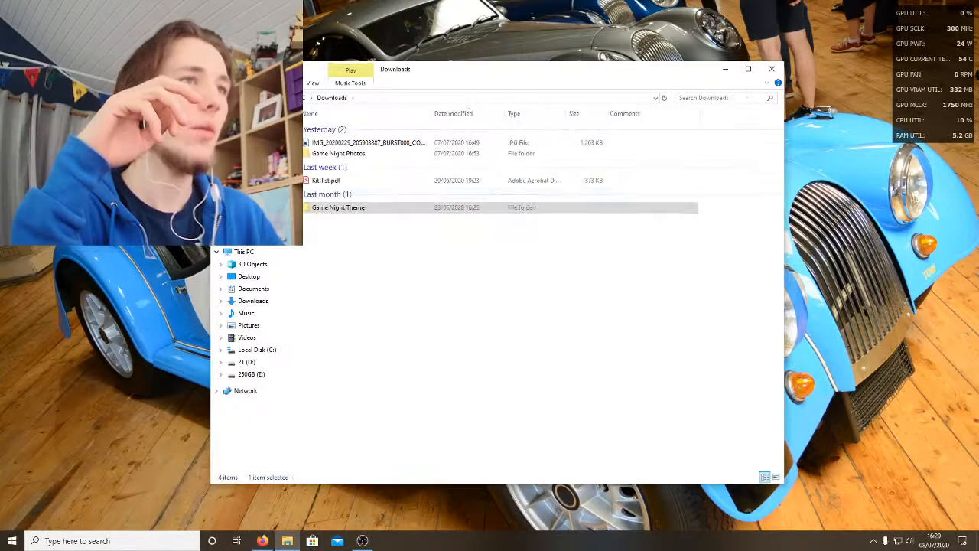
double_click(359, 154)
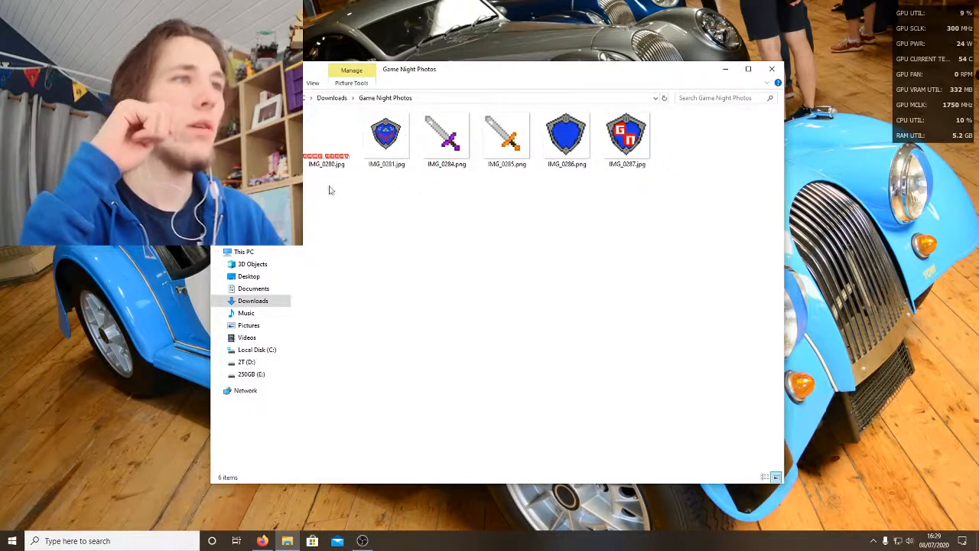
double_click(327, 140)
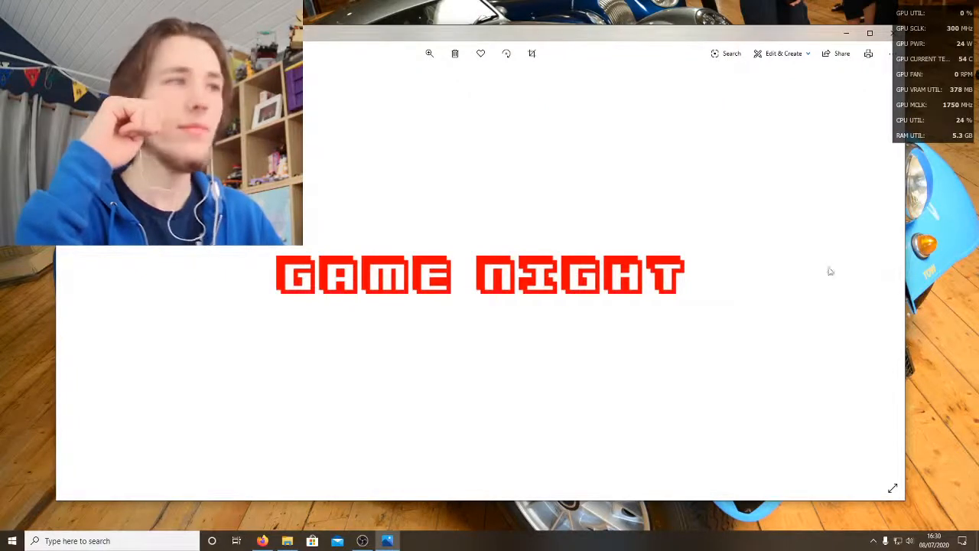
left_click(881, 276)
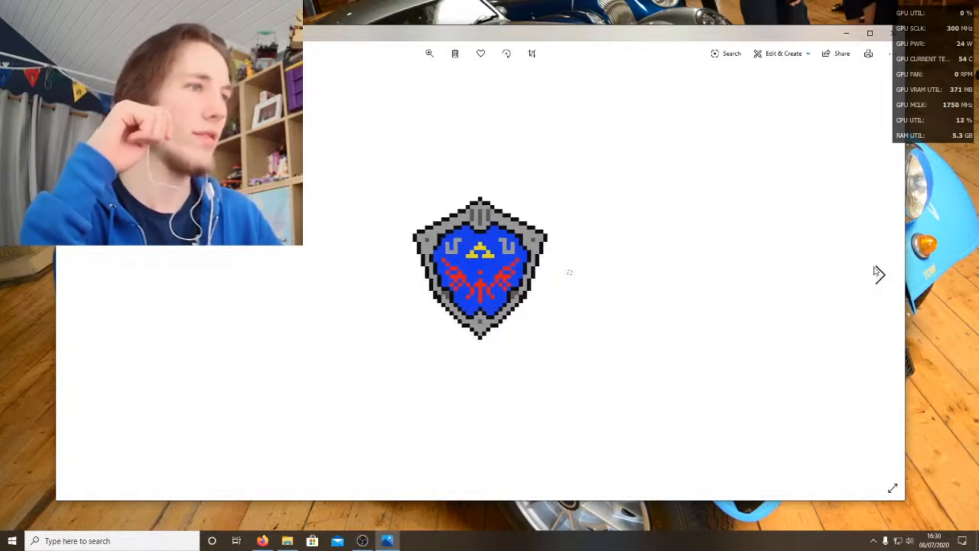
left_click(880, 274)
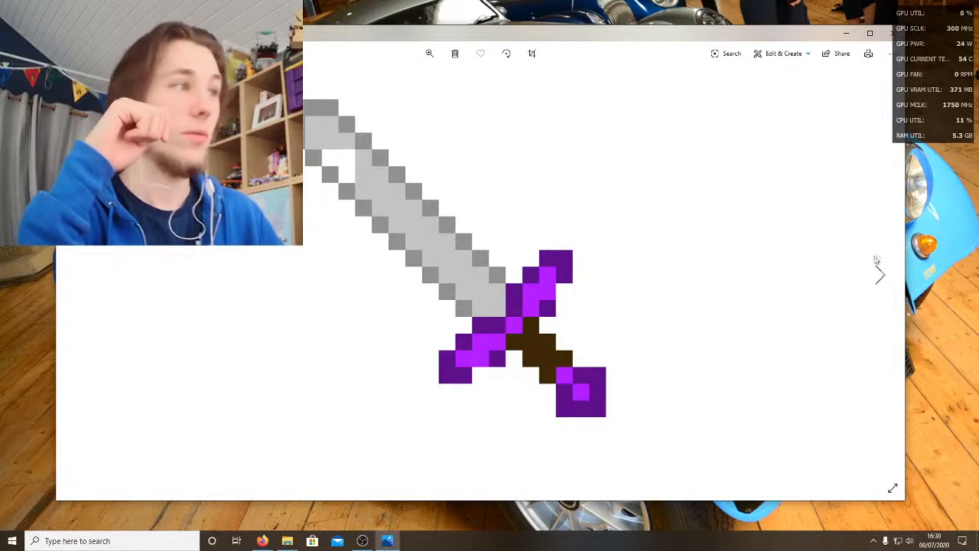
left_click(879, 276)
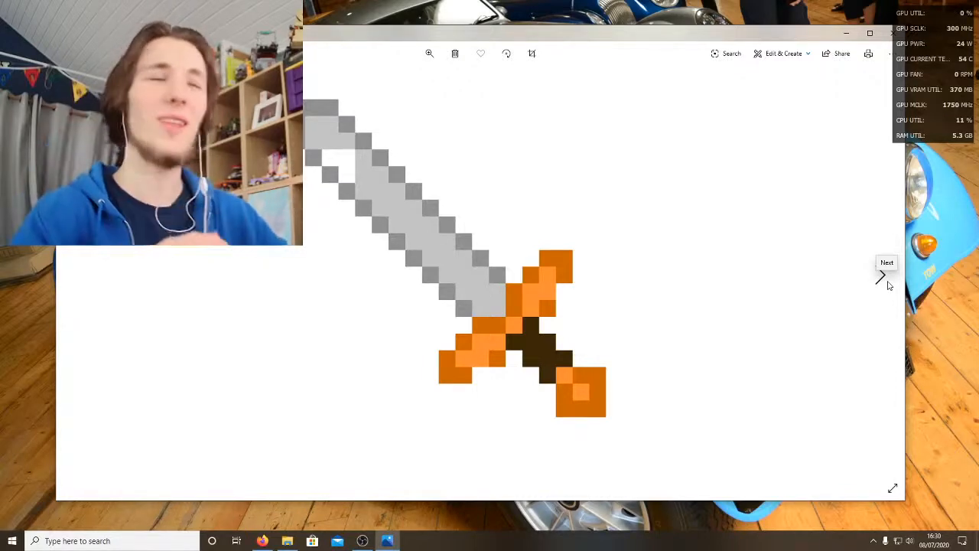
left_click(888, 285)
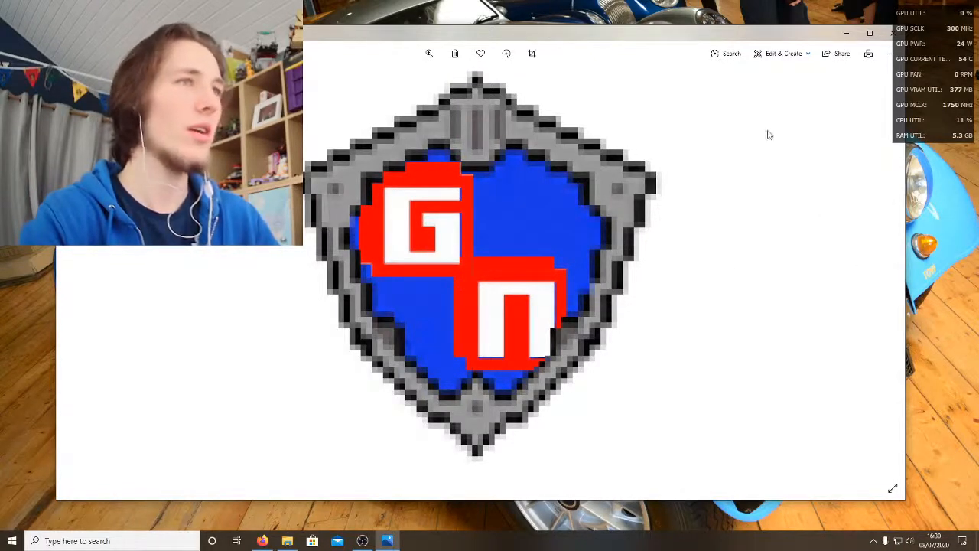
left_click_drag(657, 27, 586, 31)
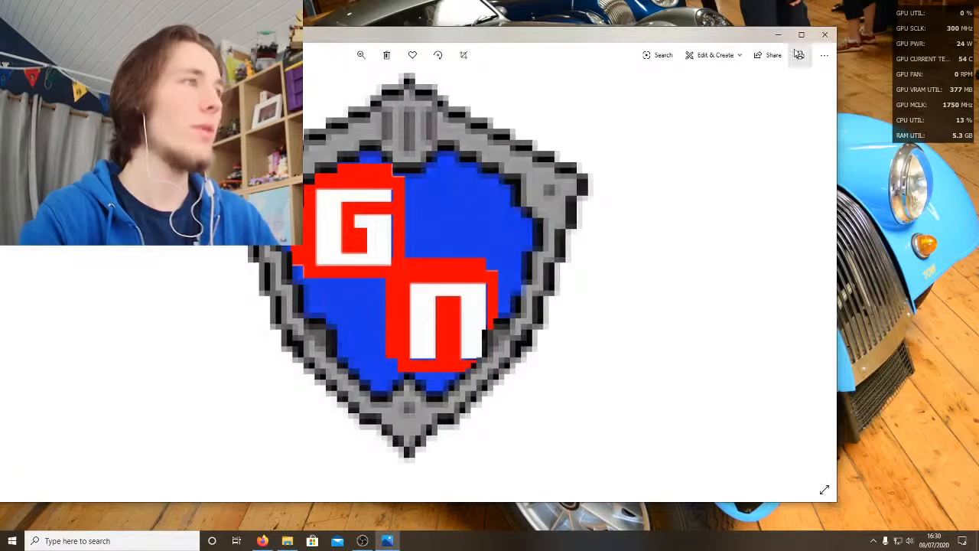
left_click(822, 38)
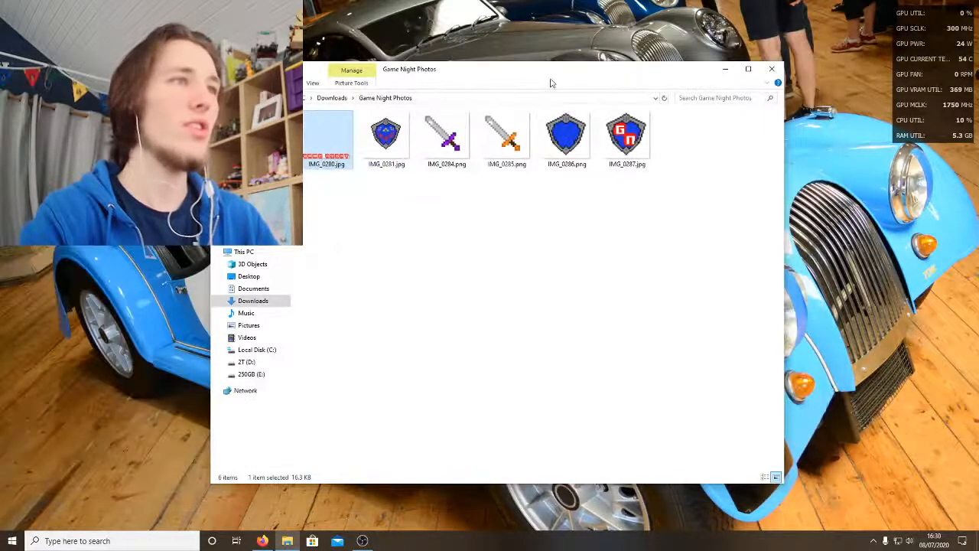
left_click_drag(545, 80, 560, 546)
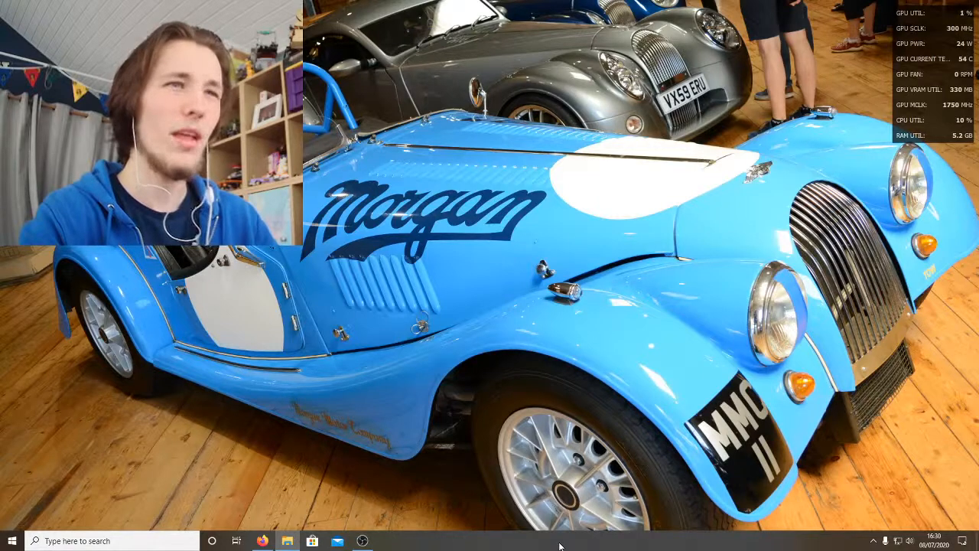
left_click_drag(559, 545, 527, 52)
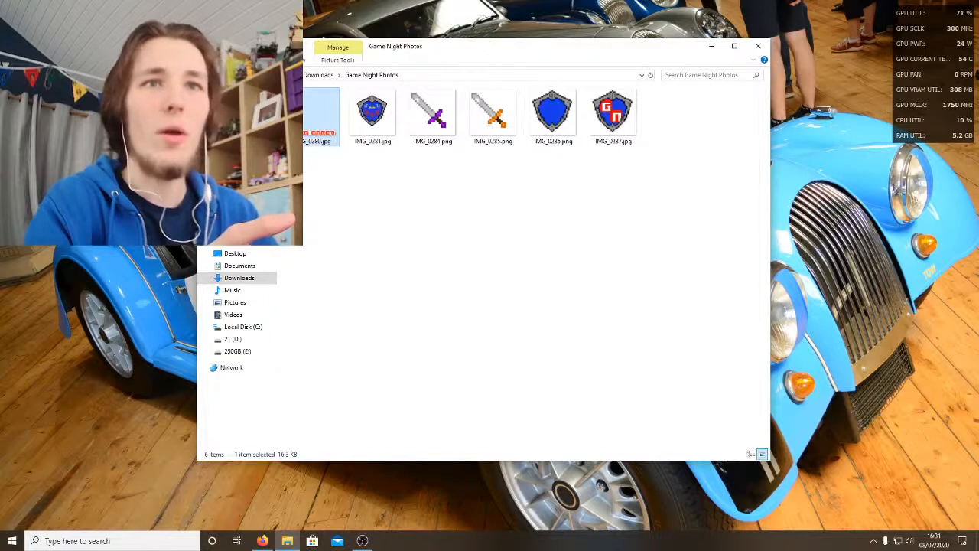
Step: Launch Adobe Premiere Pro 2020 and start a new project
left_click(262, 541)
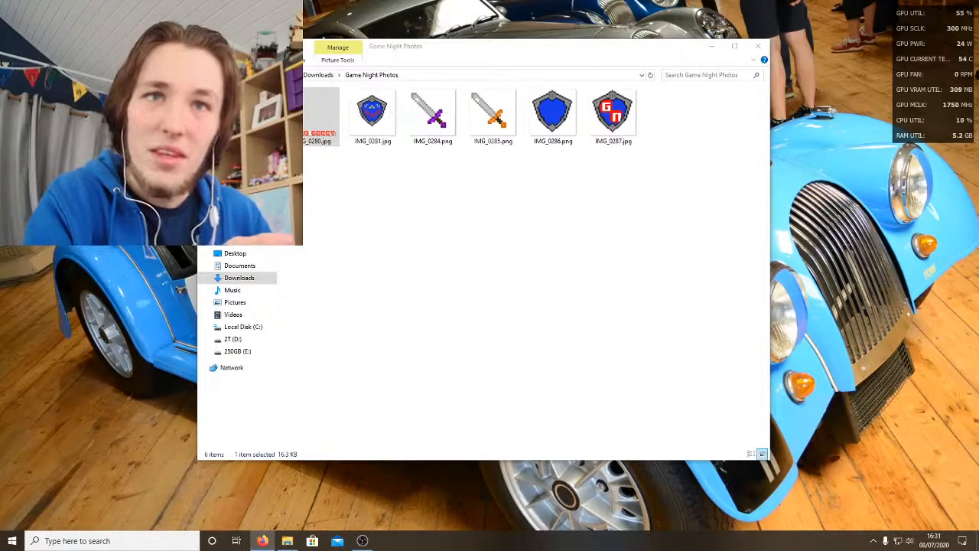
key("super")
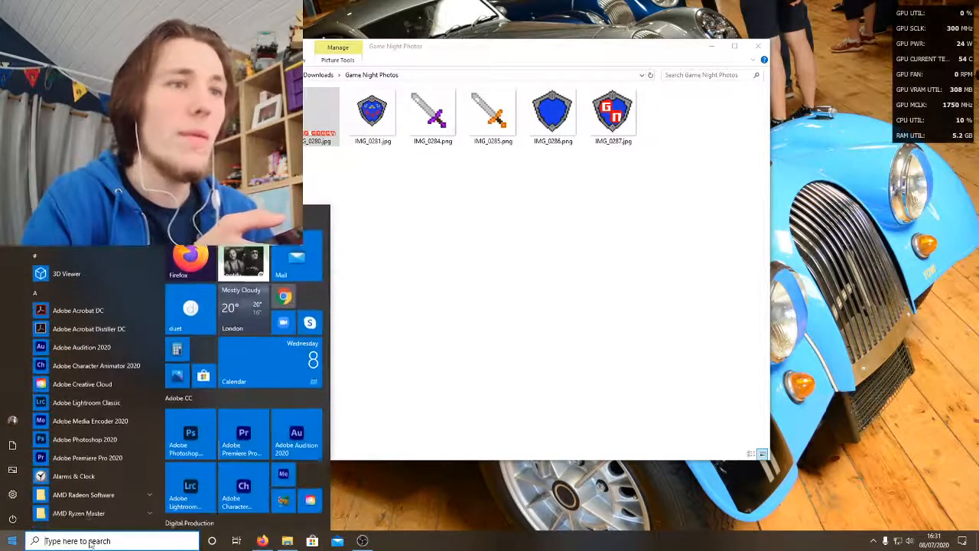
scroll(235, 339, "down", 3)
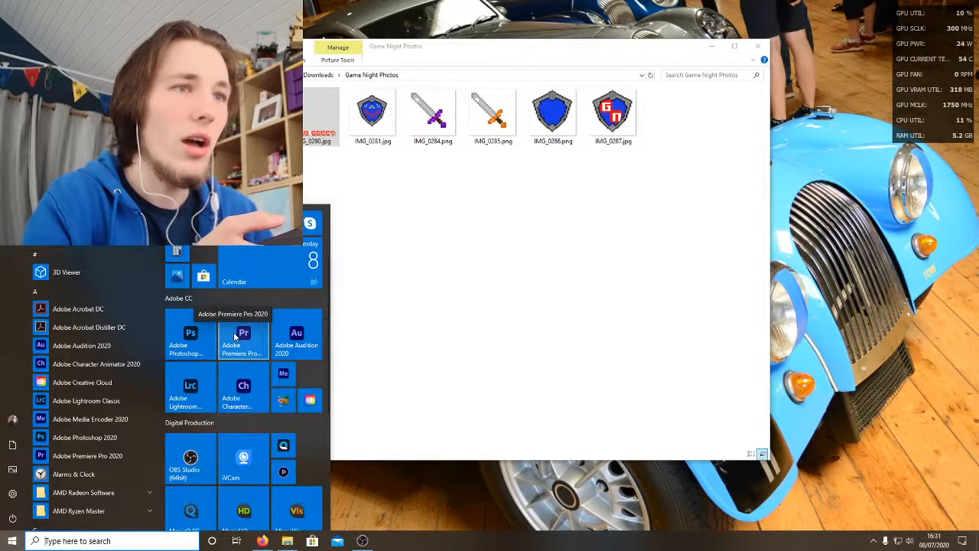
left_click(235, 337)
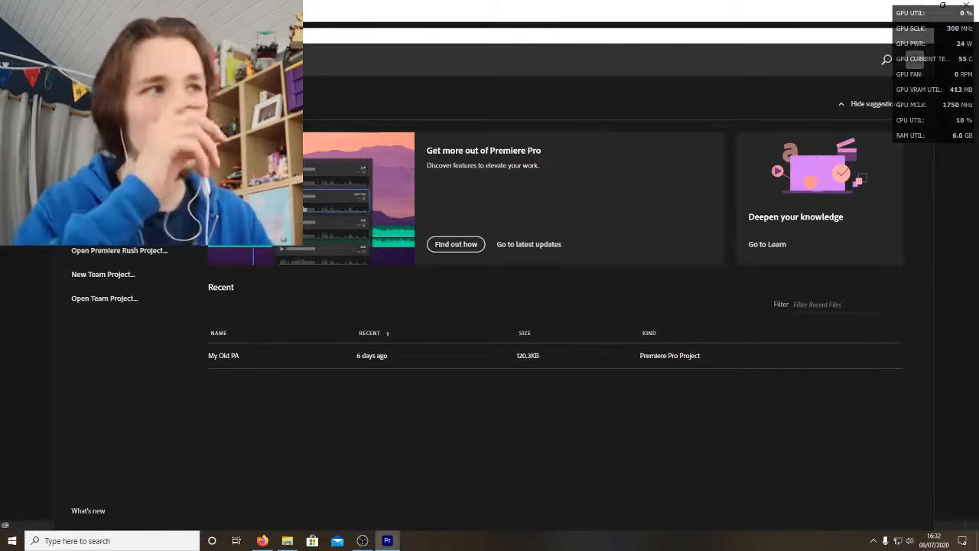
key("ctrl+alt+n")
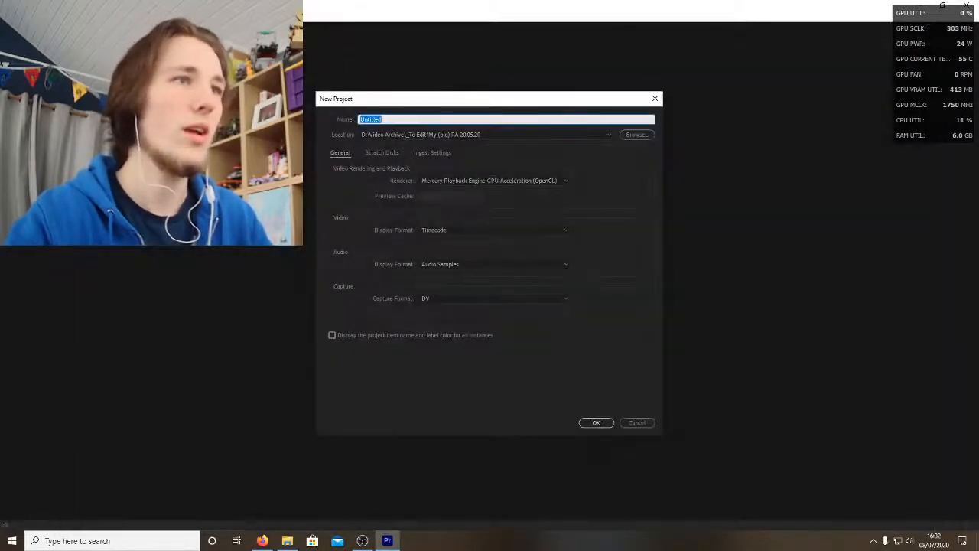
Step: Browse for the new project's location and go up to the Video Archive folder on the 2T (D:) drive
left_click(610, 136)
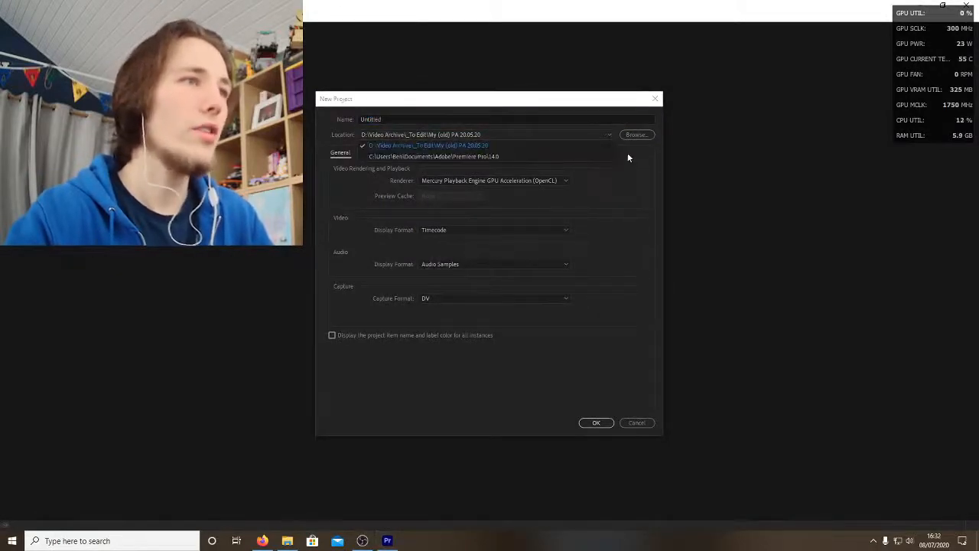
left_click(636, 137)
left_click(637, 135)
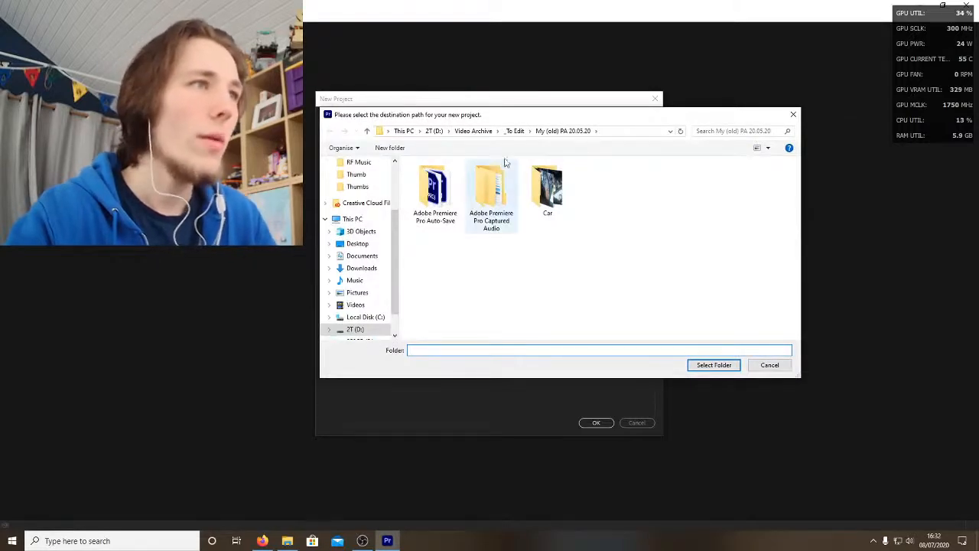
left_click(478, 131)
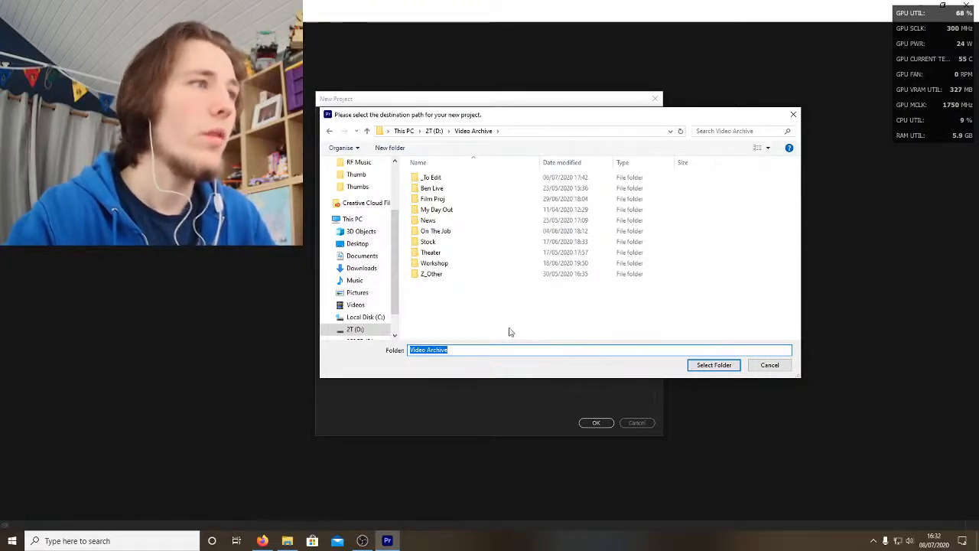
Step: Create a folder named 'Game Night' inside Video Archive
right_click(534, 304)
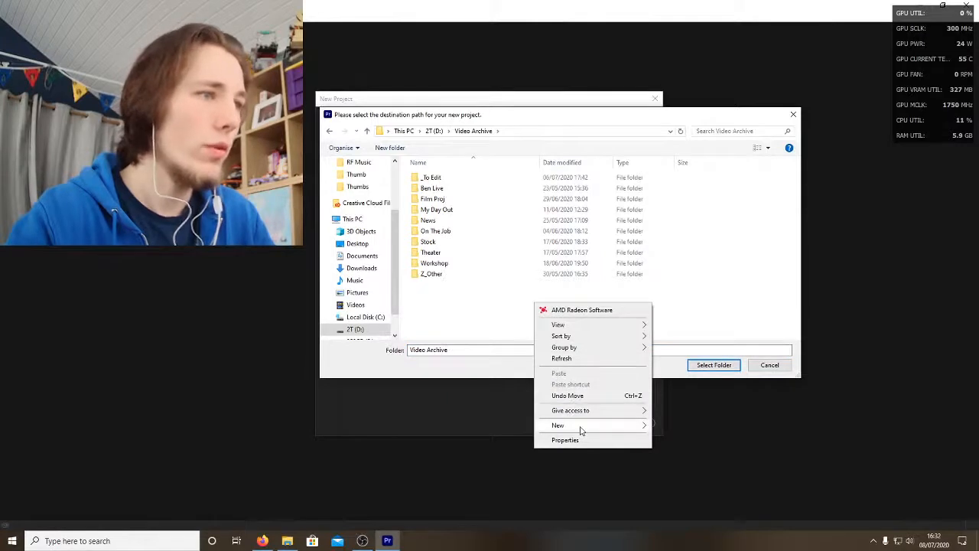
mouse_move(584, 427)
left_click(676, 426)
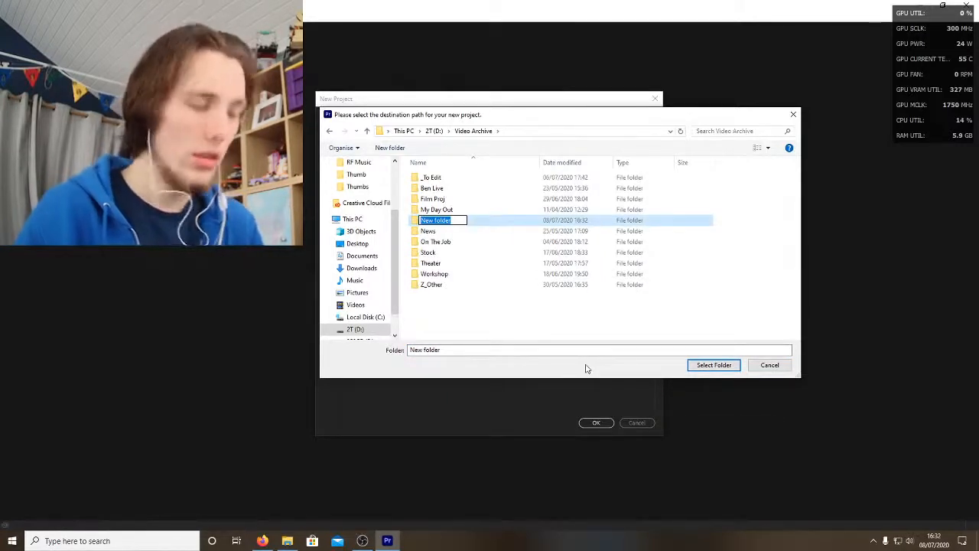
type("Gam")
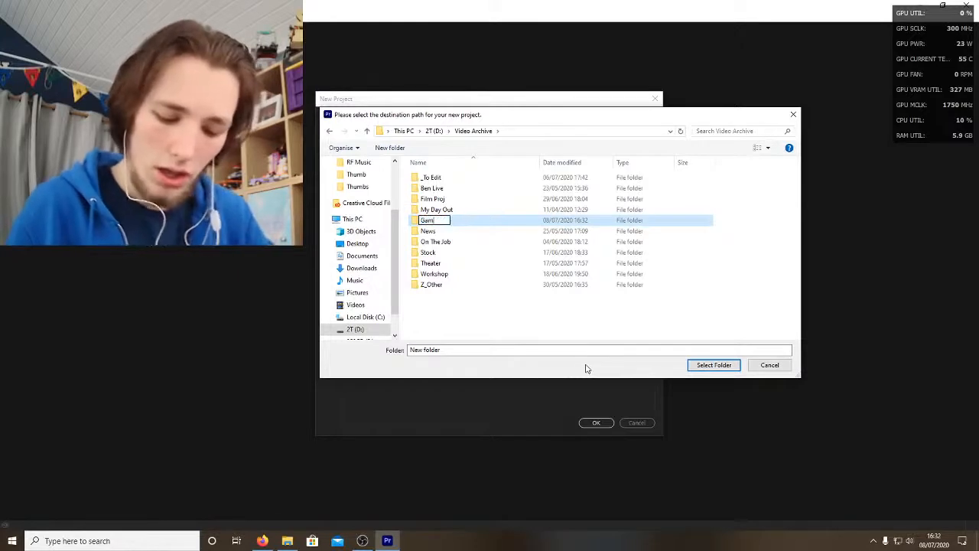
type("e")
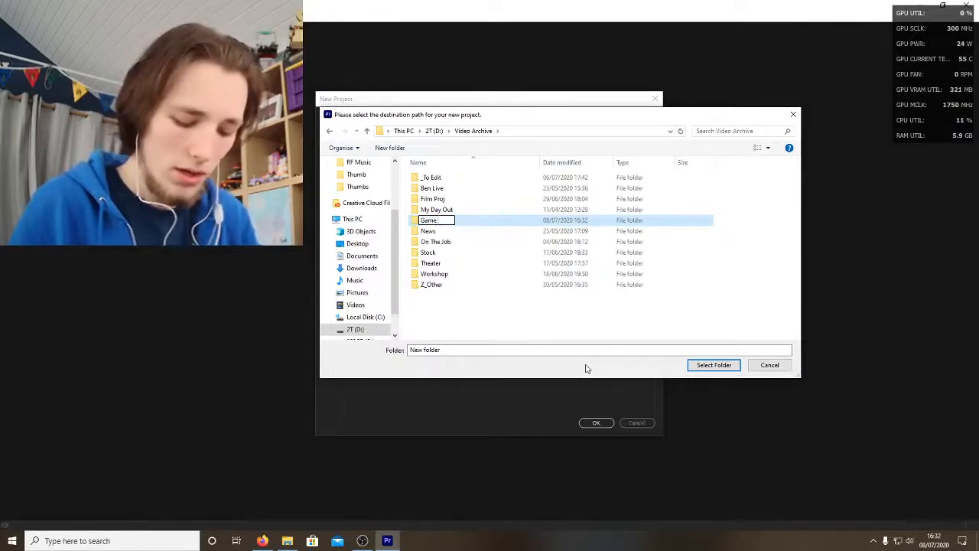
type(" Nigh")
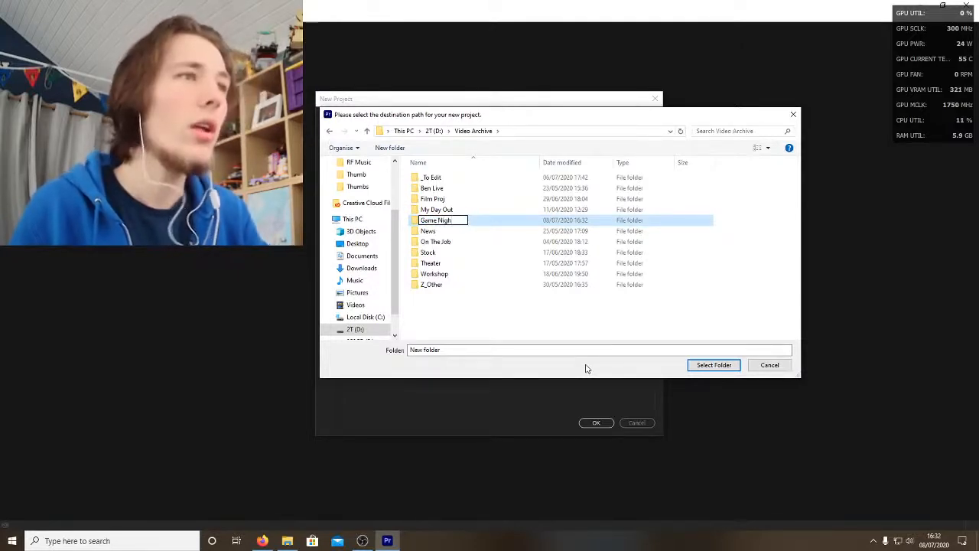
type("t")
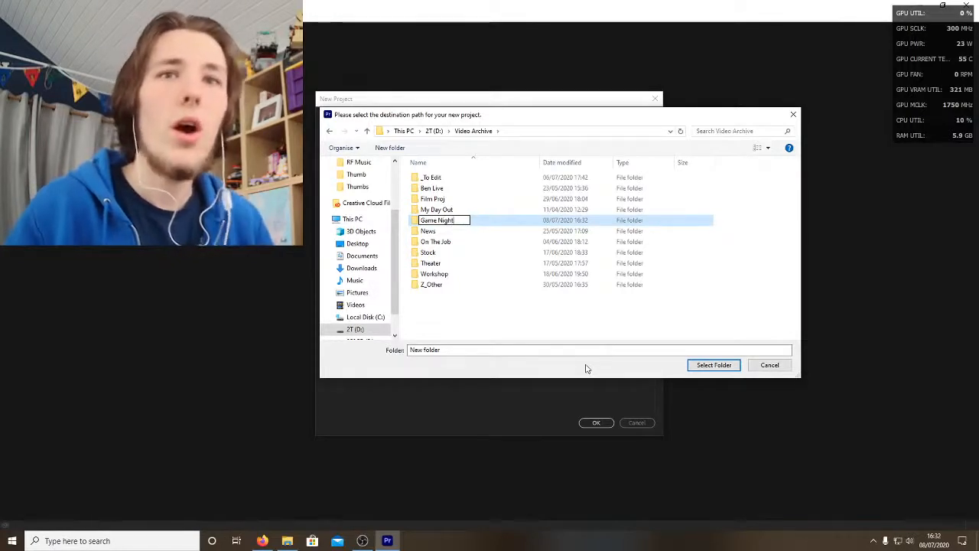
left_click(577, 325)
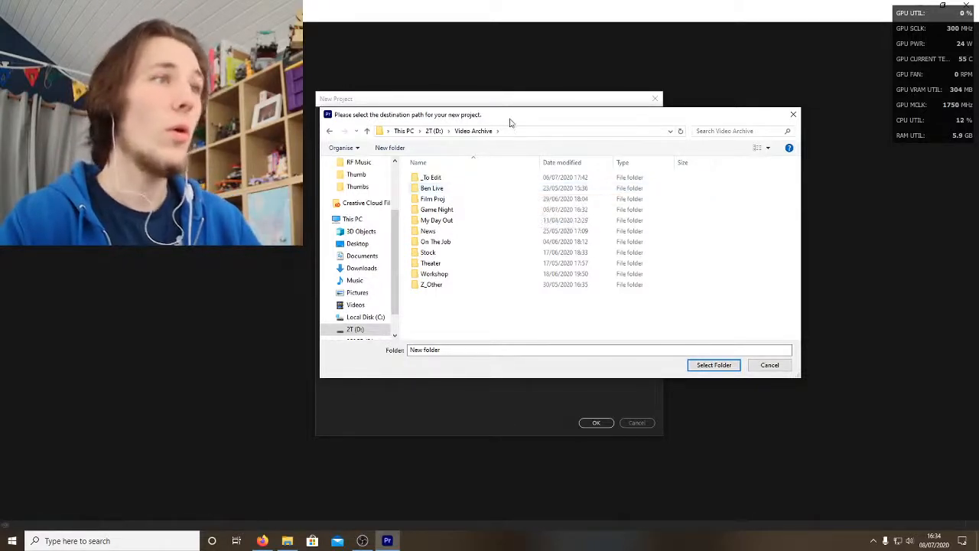
Step: Create an 'Animation' folder inside the Game Night folder and choose it as the project location
left_click_drag(510, 123, 505, 137)
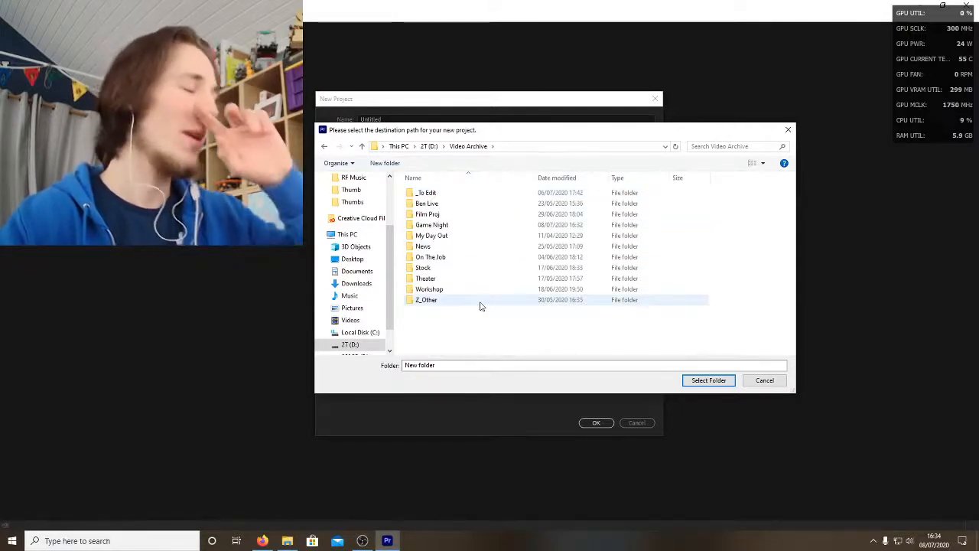
mouse_move(480, 306)
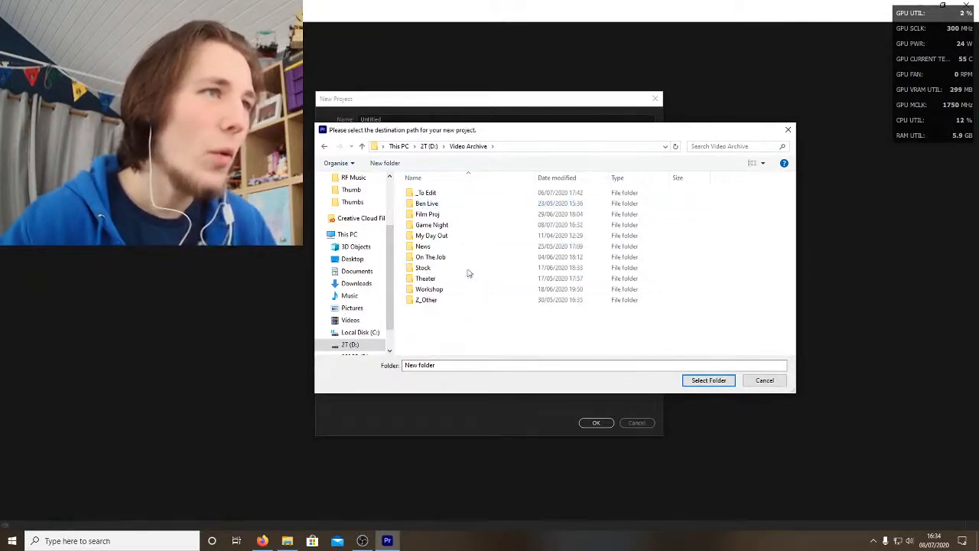
double_click(450, 224)
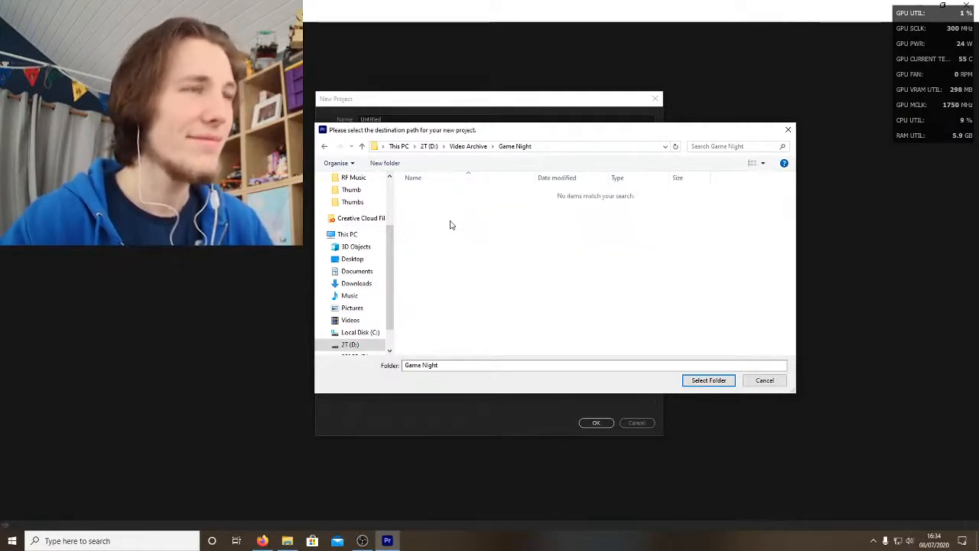
right_click(493, 277)
mouse_move(526, 398)
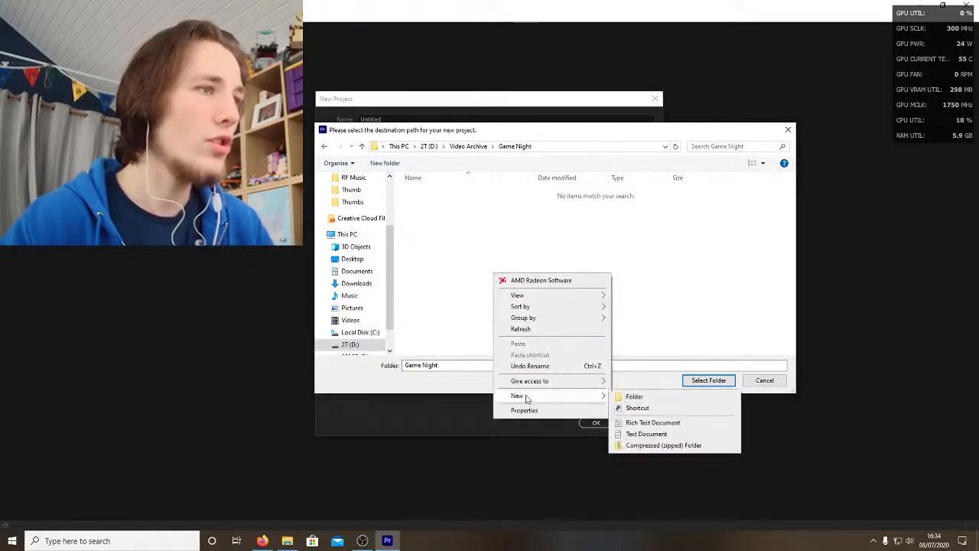
left_click(634, 396)
type("N")
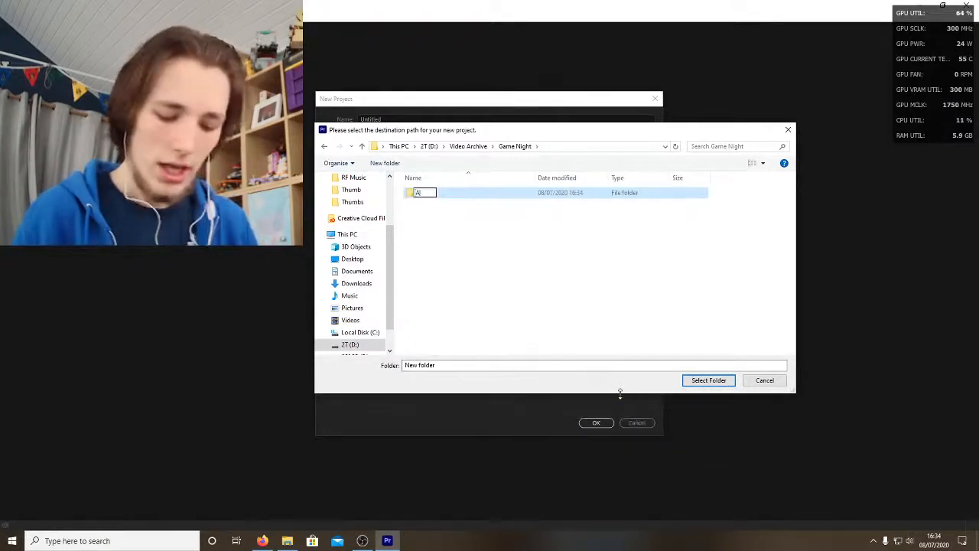
type("nimation")
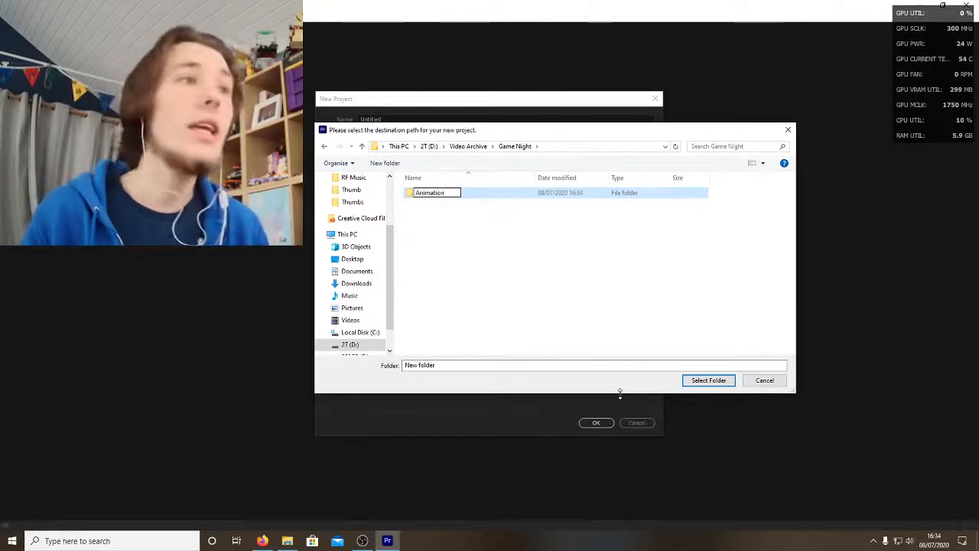
key("Return")
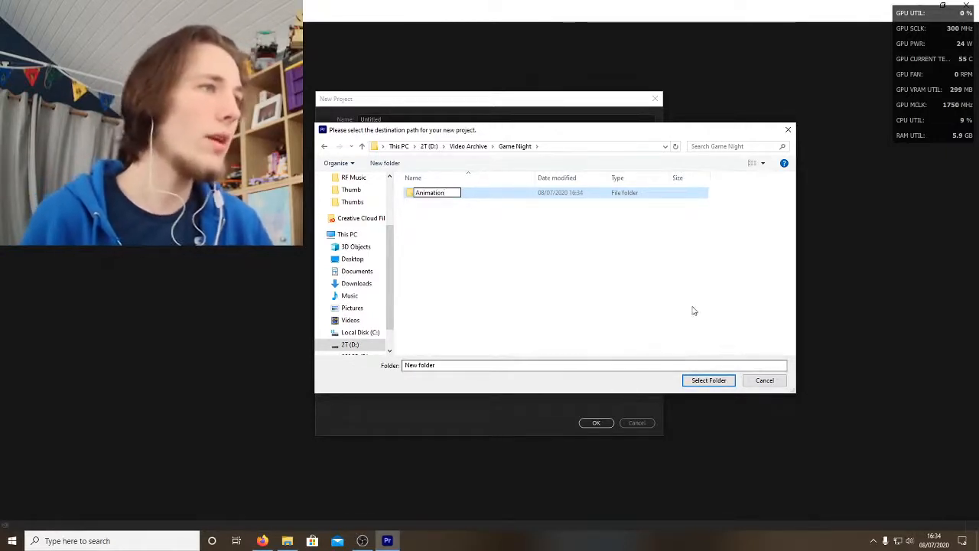
left_click(709, 381)
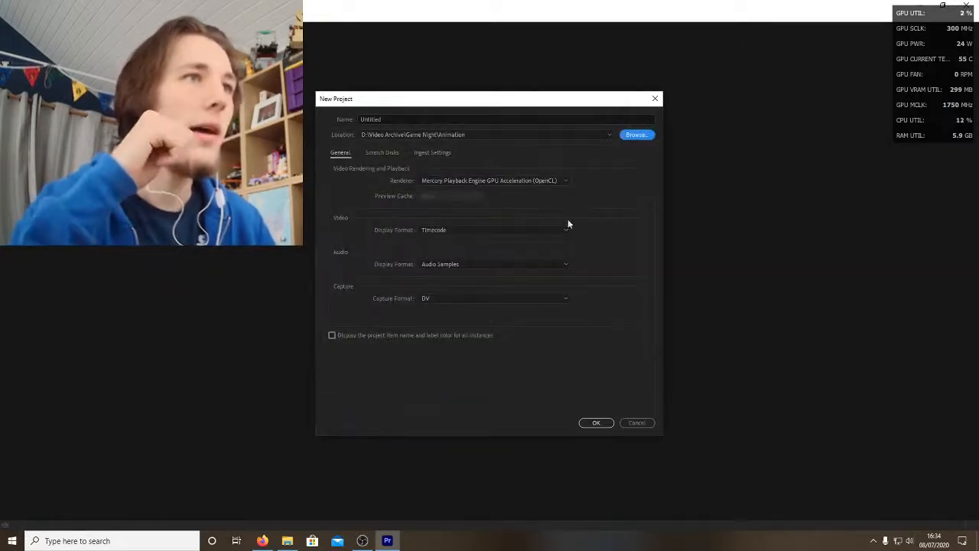
Step: Name the new project 'Intro' and create it
left_click(489, 119)
type("In")
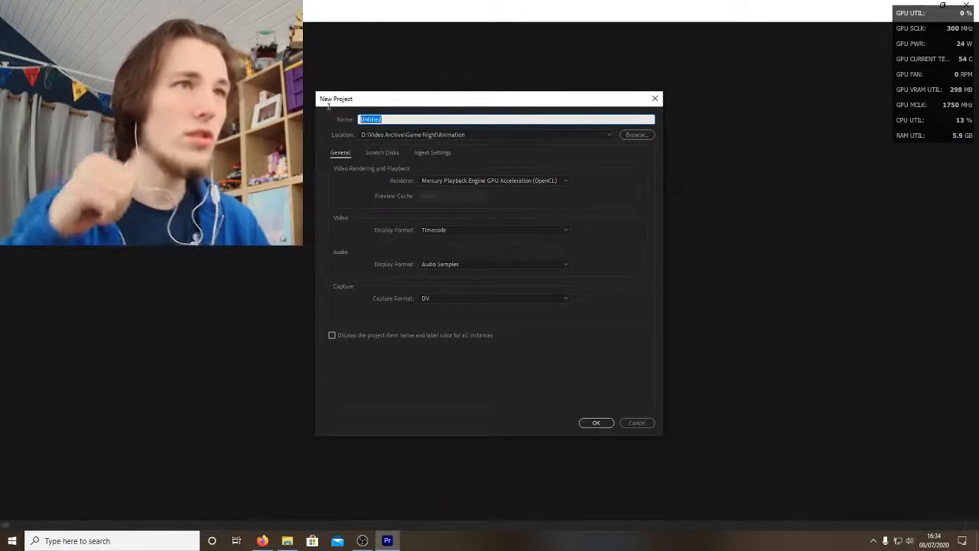
type("tro")
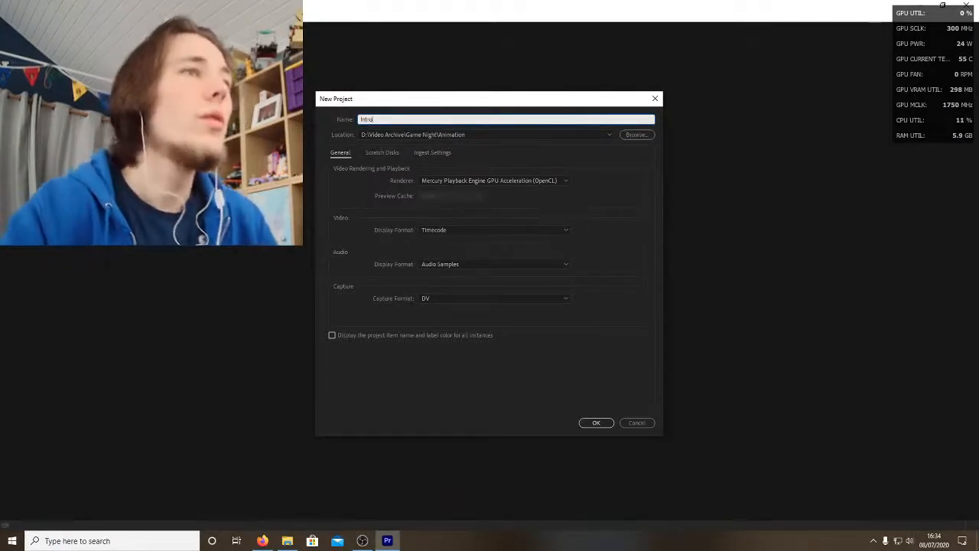
left_click(596, 422)
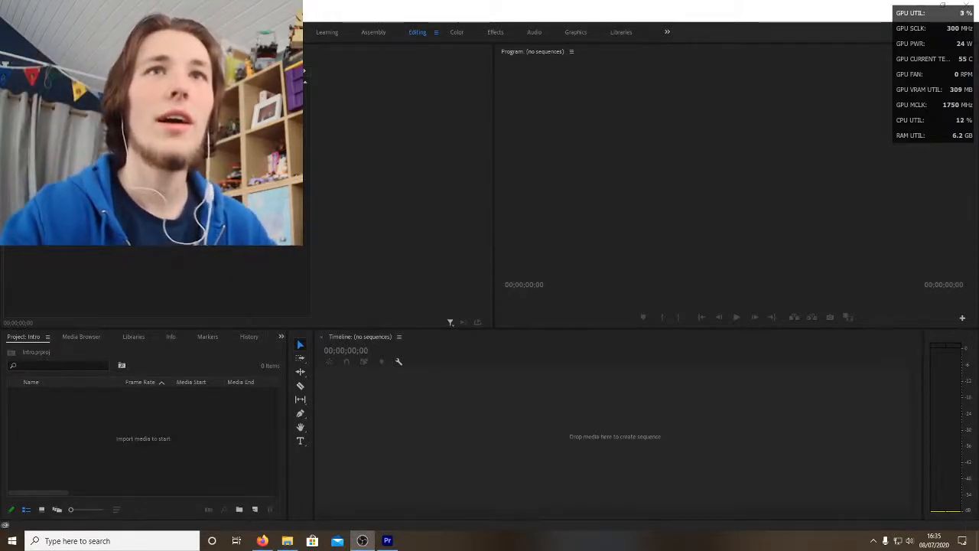
Step: Switch to File Explorer and cut the Game Night Photos and Game Night Theme folders from Downloads
key("alt+Tab")
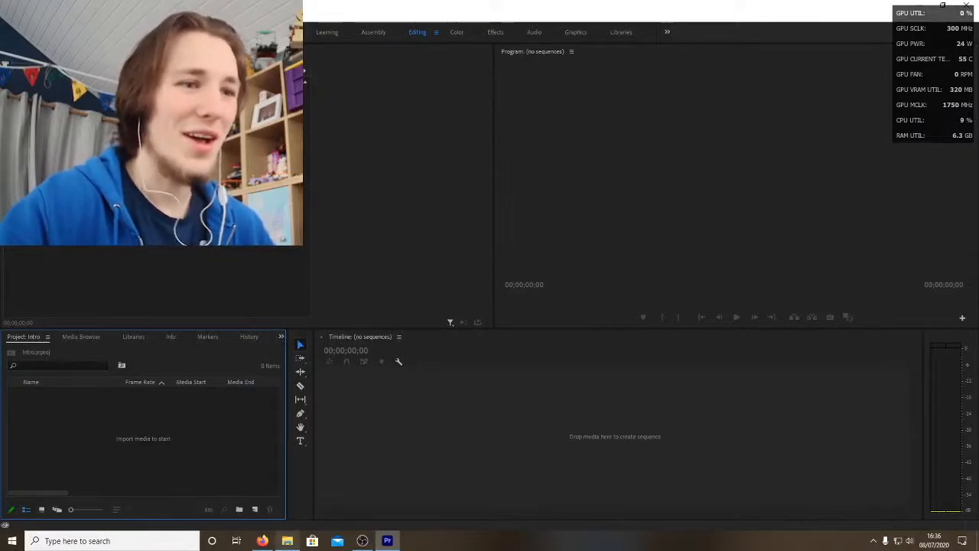
mouse_move(287, 541)
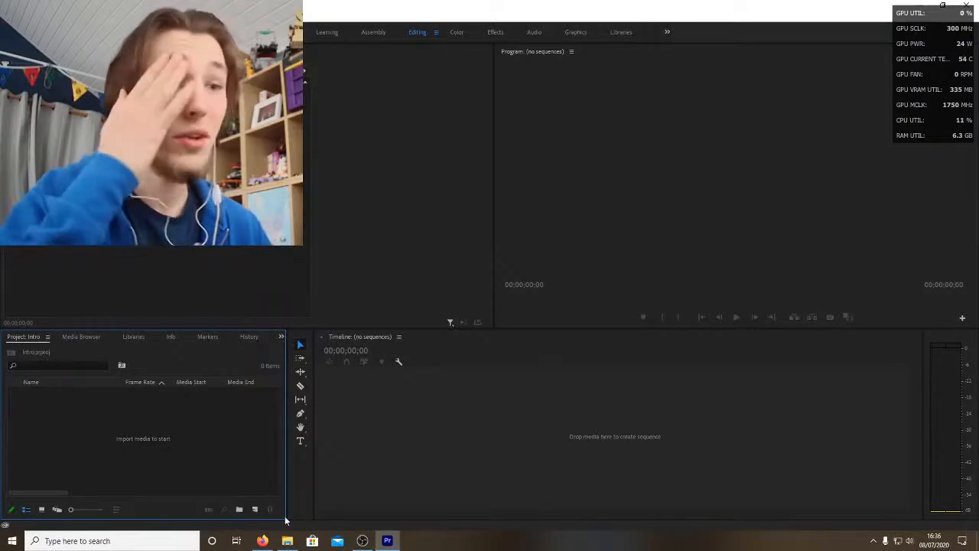
left_click(287, 541)
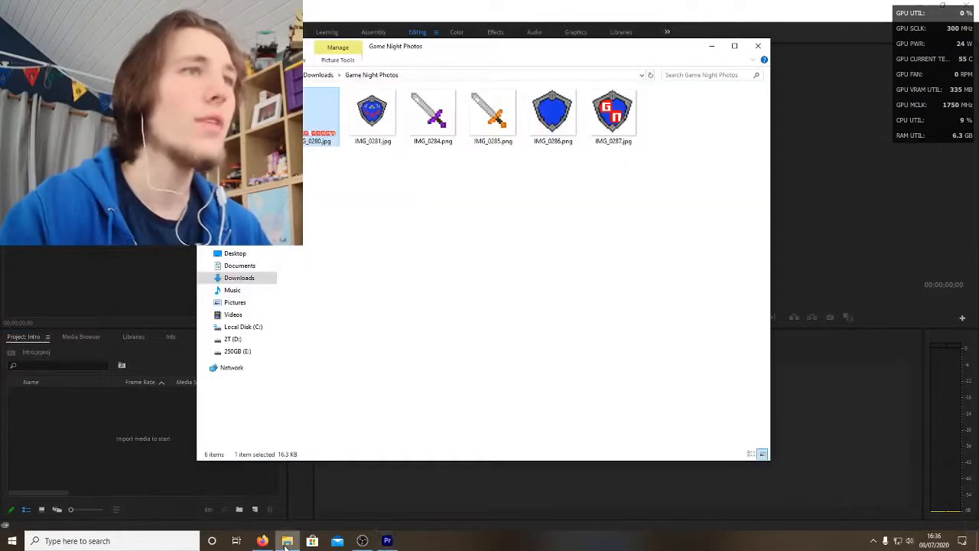
left_click(207, 75)
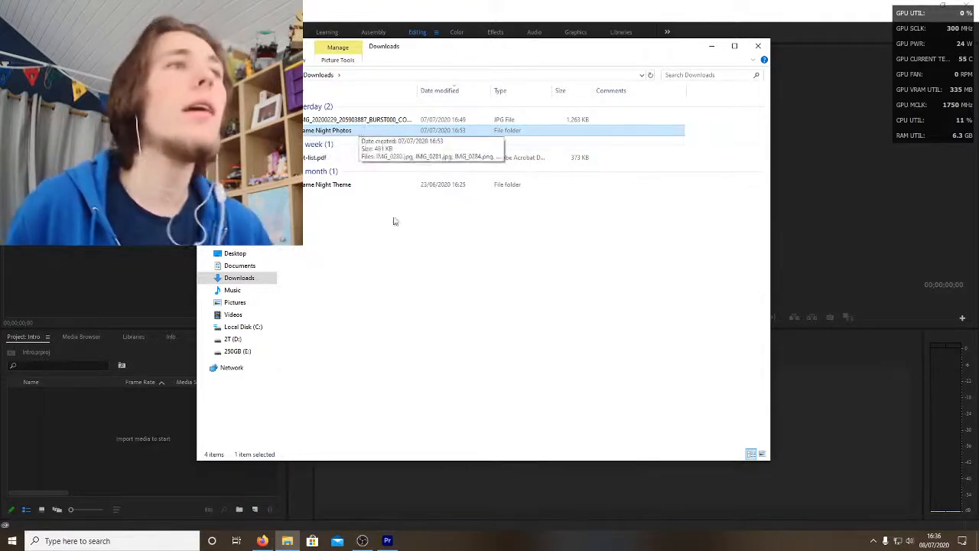
left_click(344, 187, "ctrl")
right_click(371, 189)
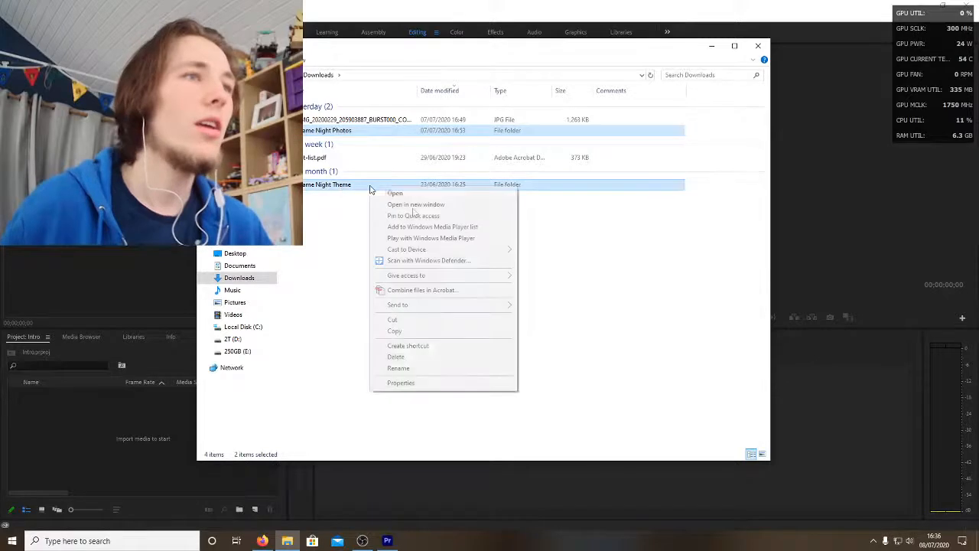
left_click(390, 322)
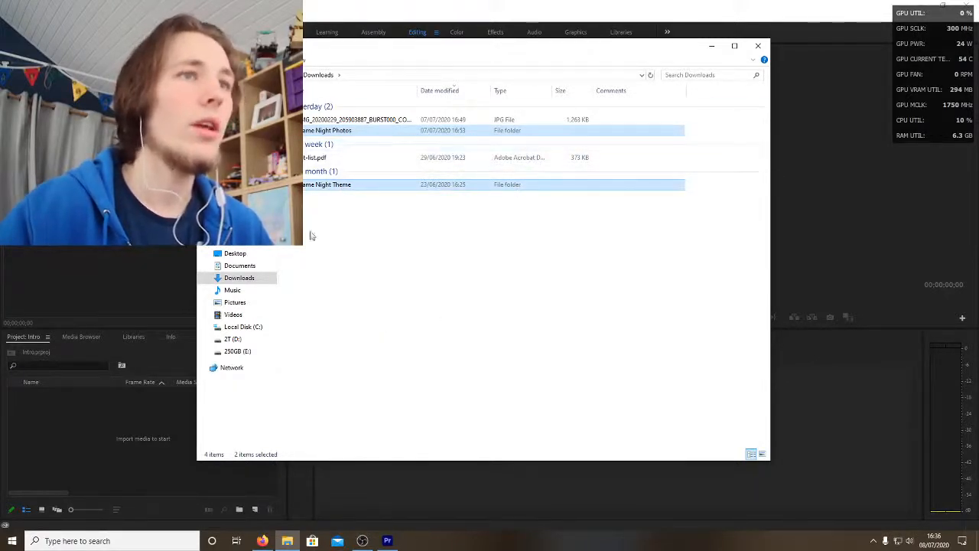
Step: Paste the cut Game Night Photos and Game Night Theme folders into Video Archive > Game Night on drive D
left_click(234, 339)
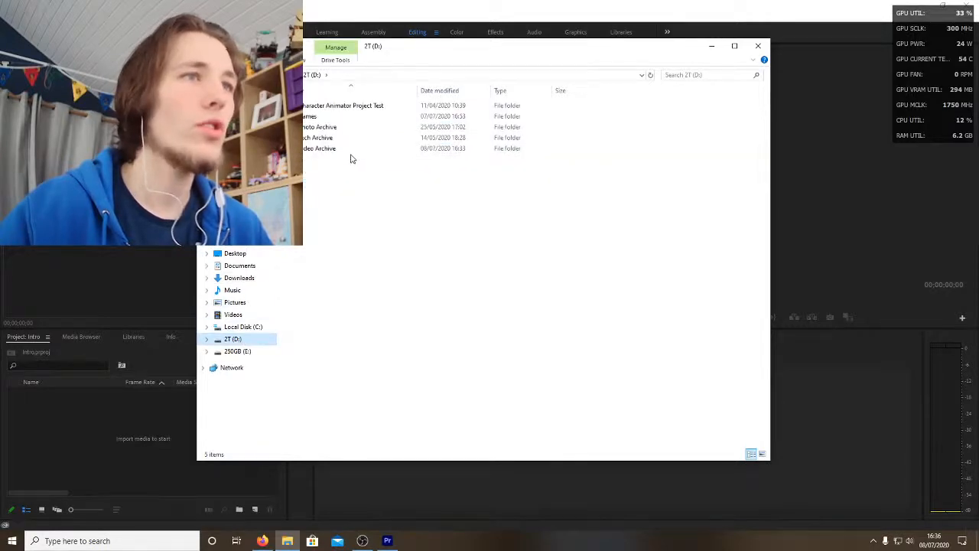
left_click(348, 153)
double_click(349, 153)
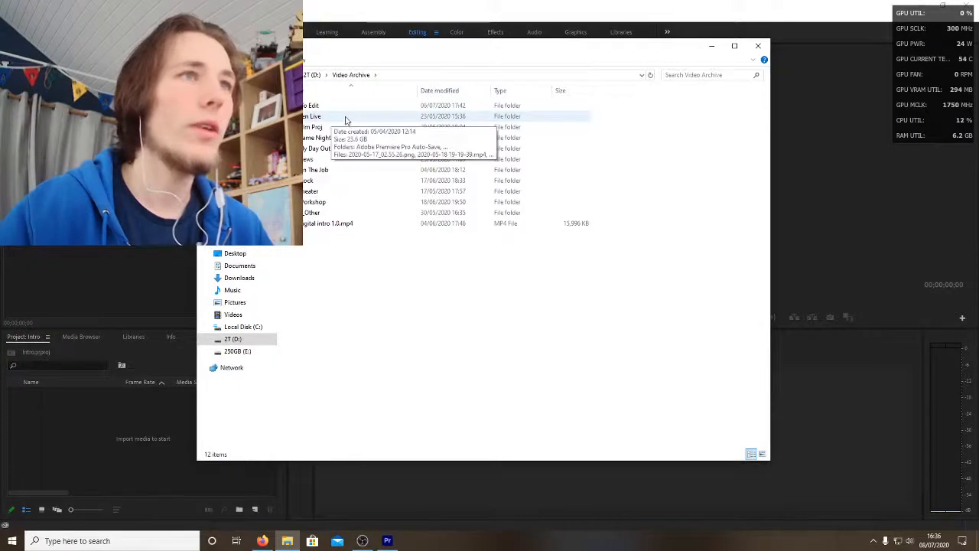
double_click(337, 140)
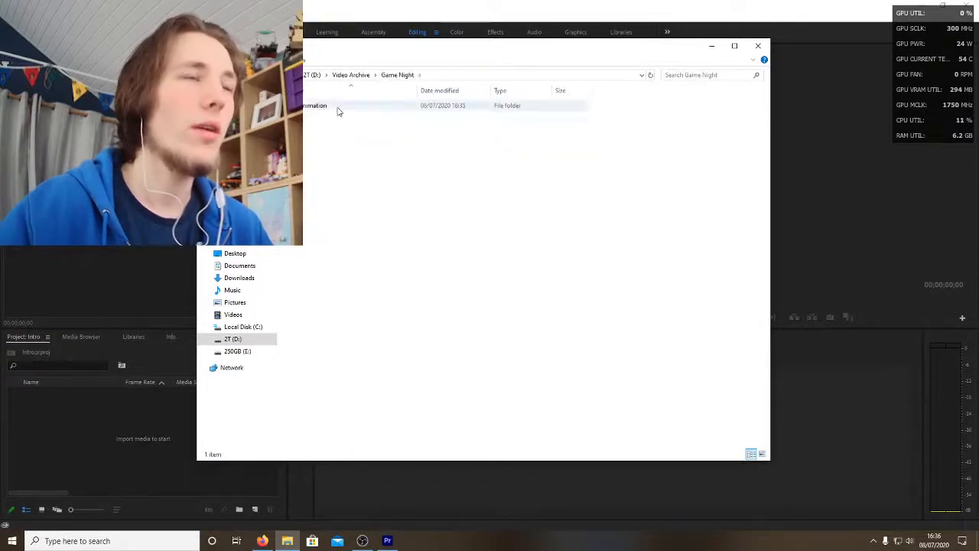
left_click(341, 112)
left_click(342, 141)
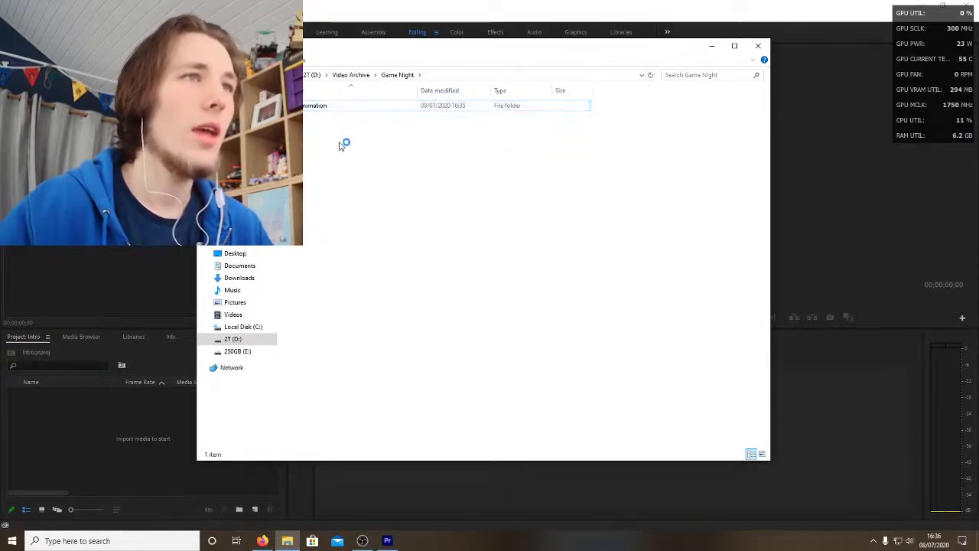
right_click(344, 174)
left_click(380, 263)
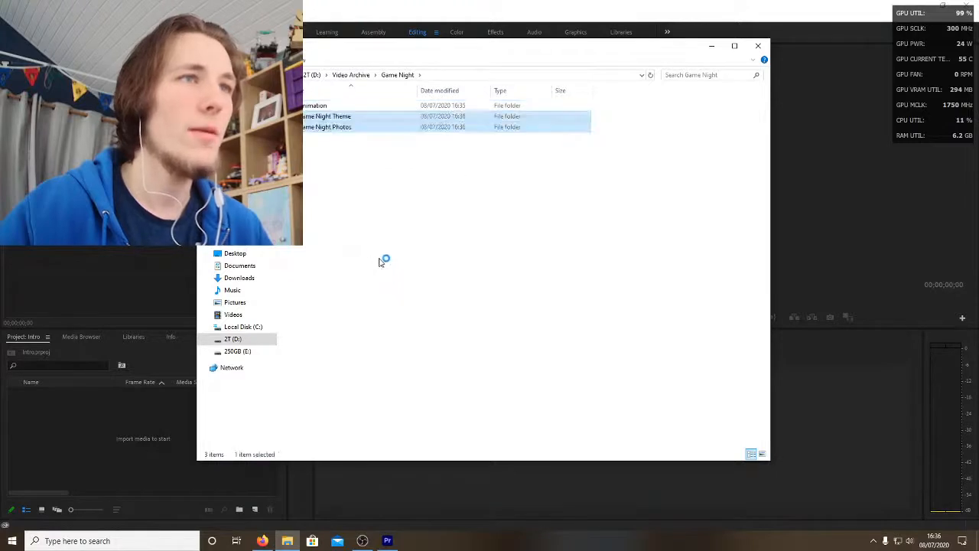
left_click(368, 171)
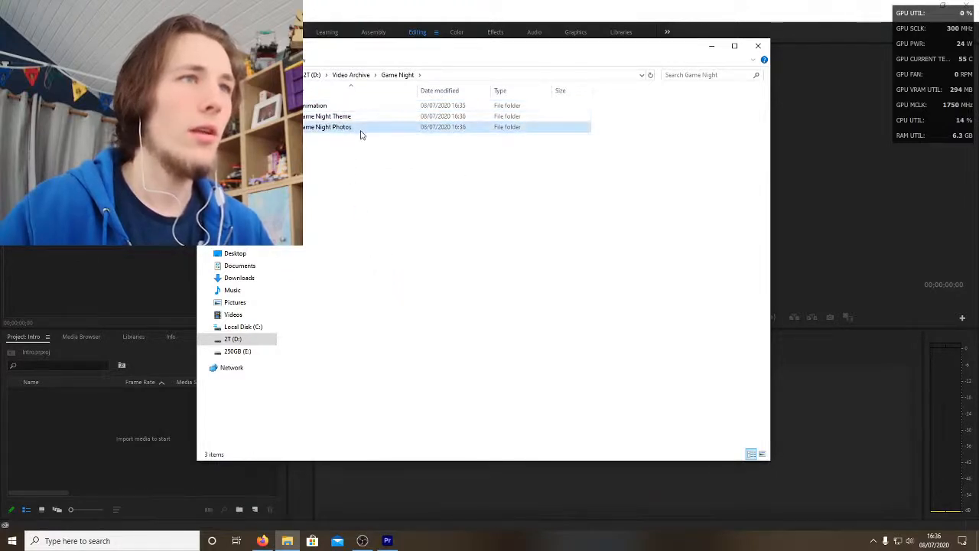
Step: Move the Game Night Photos folder into another subfolder of Game Night and switch back to Premiere Pro
left_click_drag(361, 131, 322, 112)
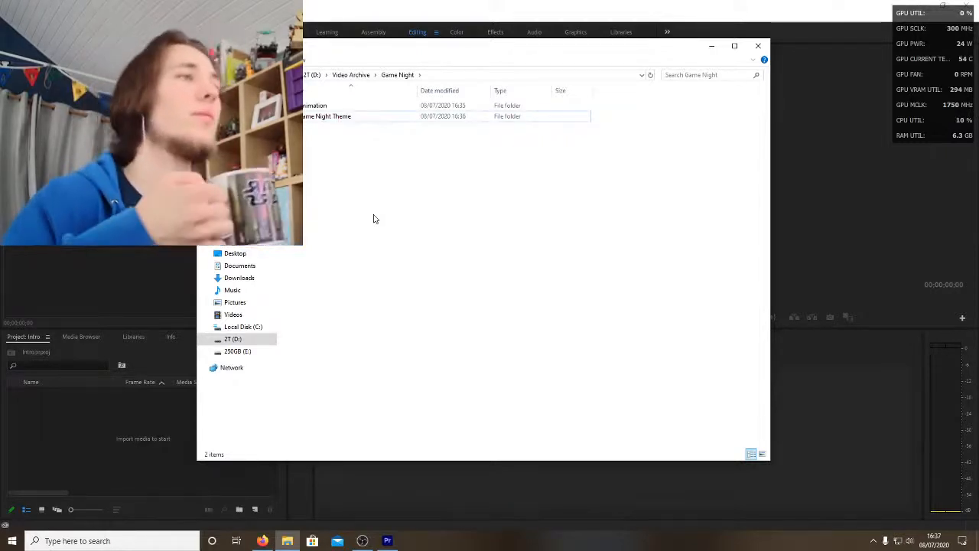
left_click_drag(456, 51, 463, 132)
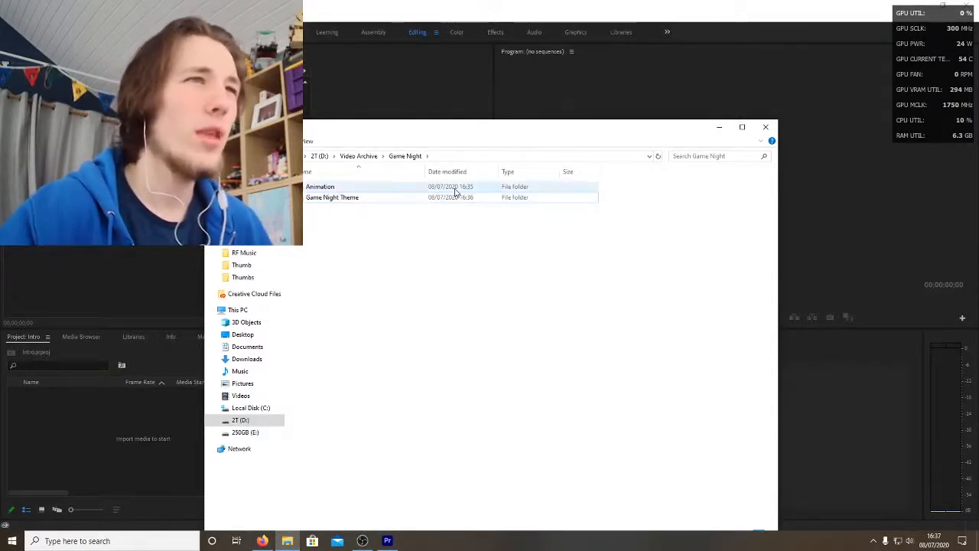
left_click(866, 403)
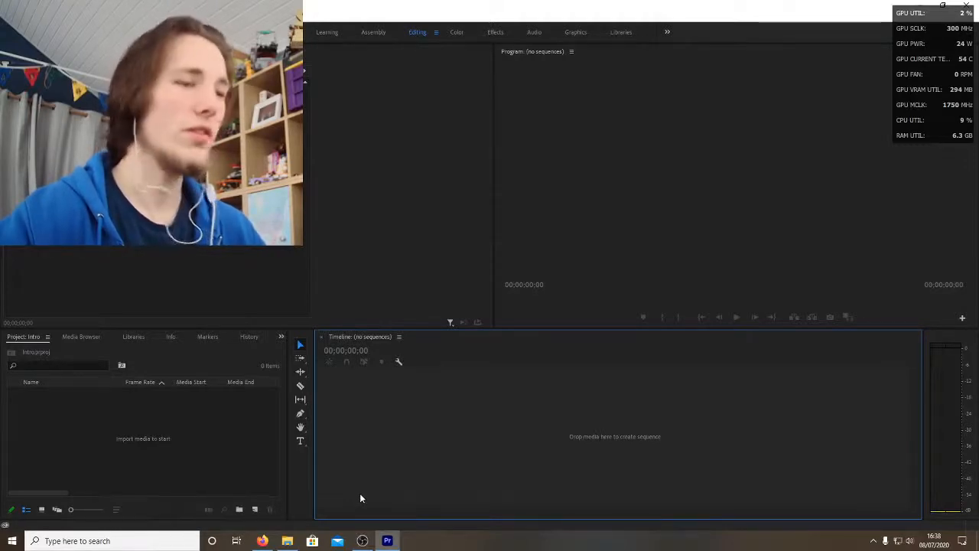
Step: Switch to Firefox and search the web for "free music visualizer"
mouse_move(273, 545)
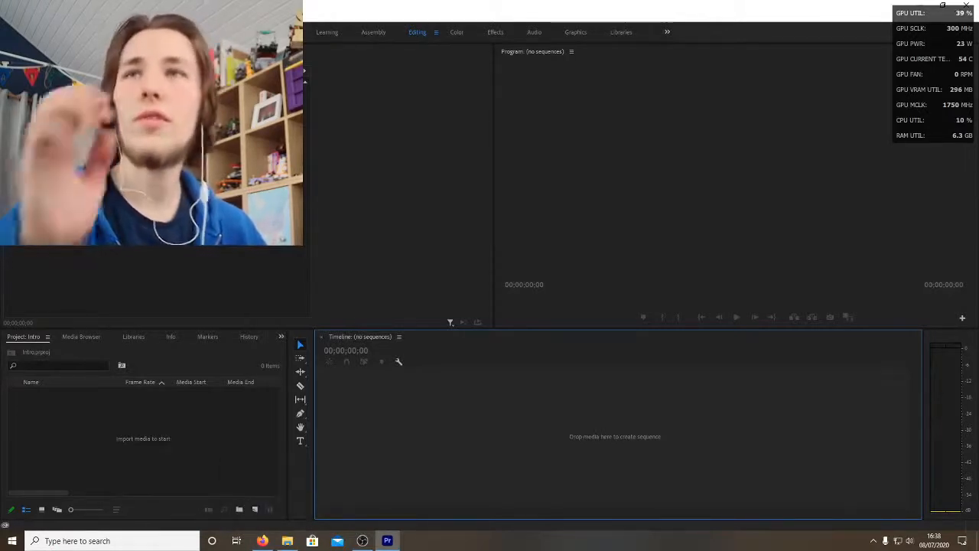
key("alt+Tab")
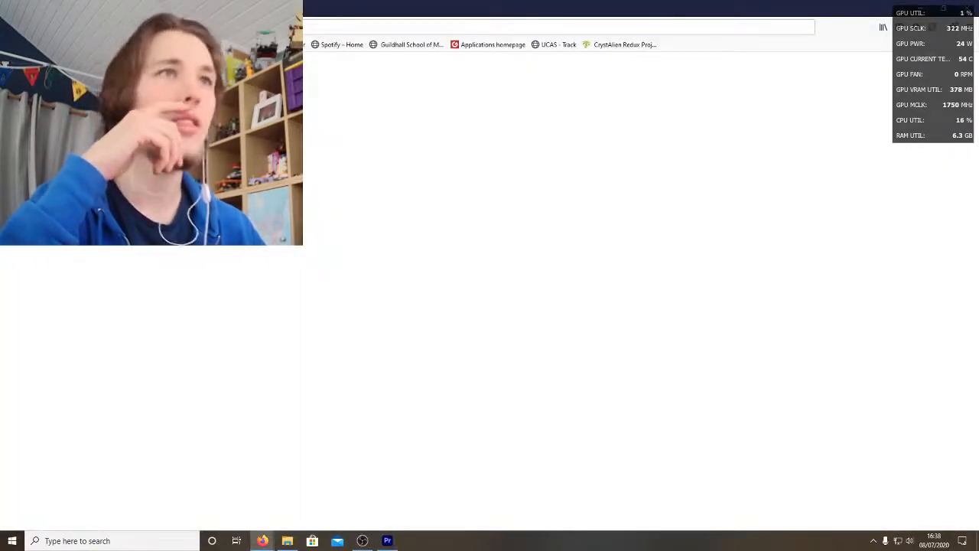
left_click(229, 27)
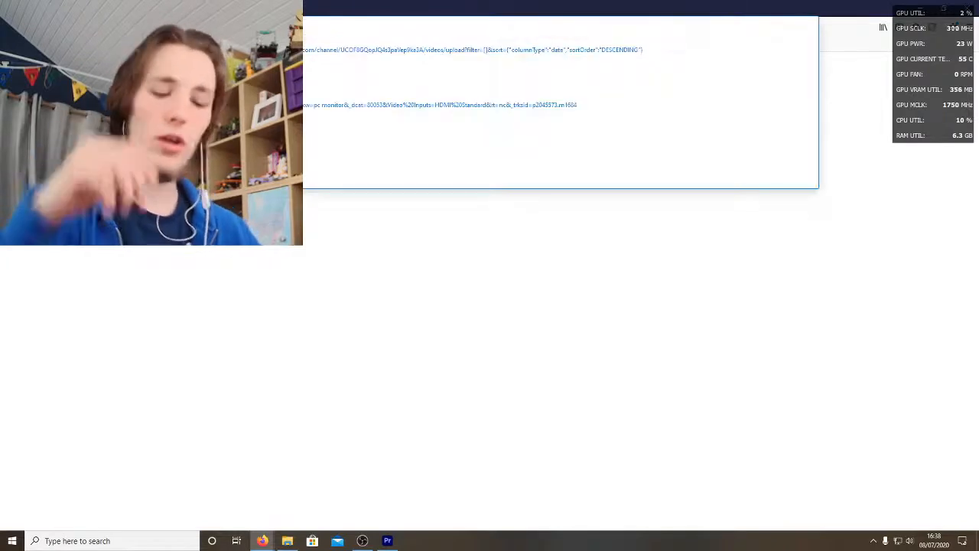
type("free mu")
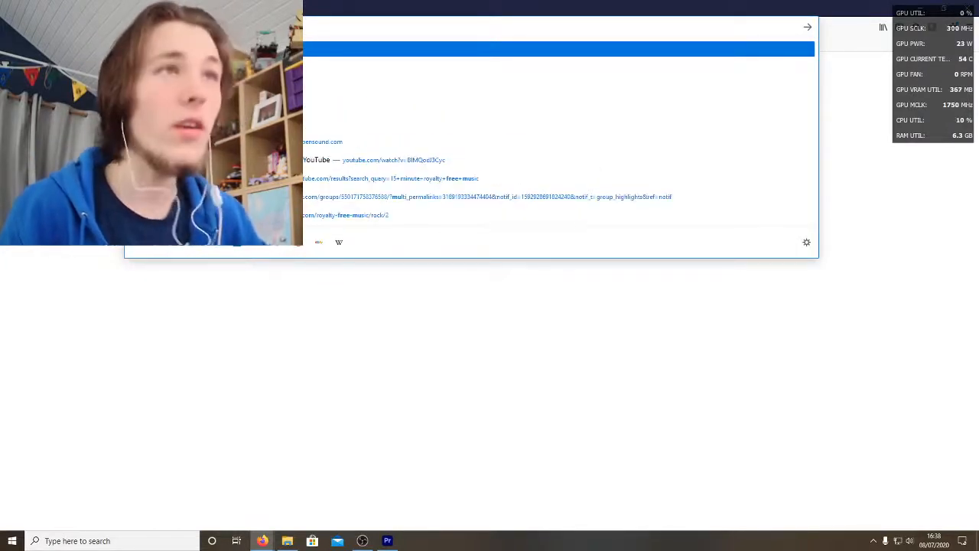
key("BackSpace")
key("BackSpace")
type("mu")
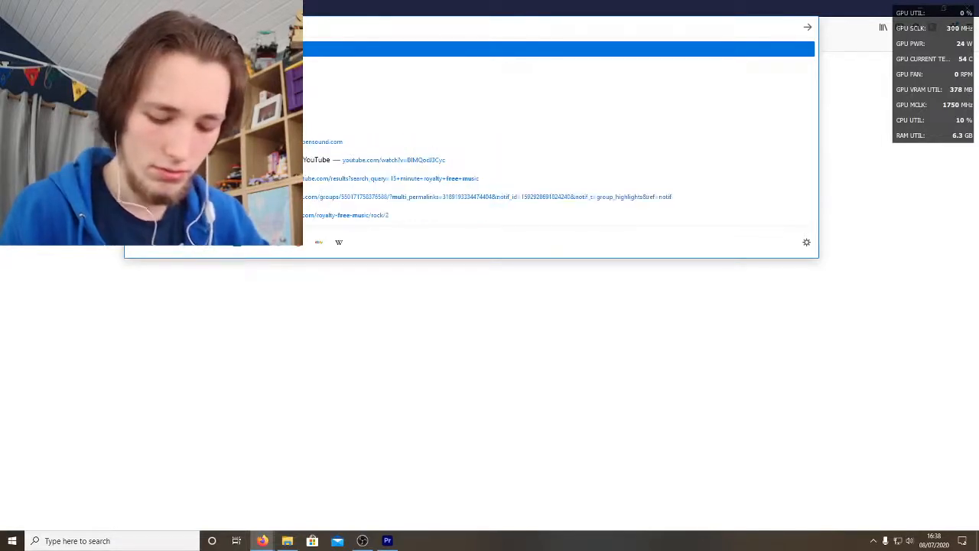
type("ic")
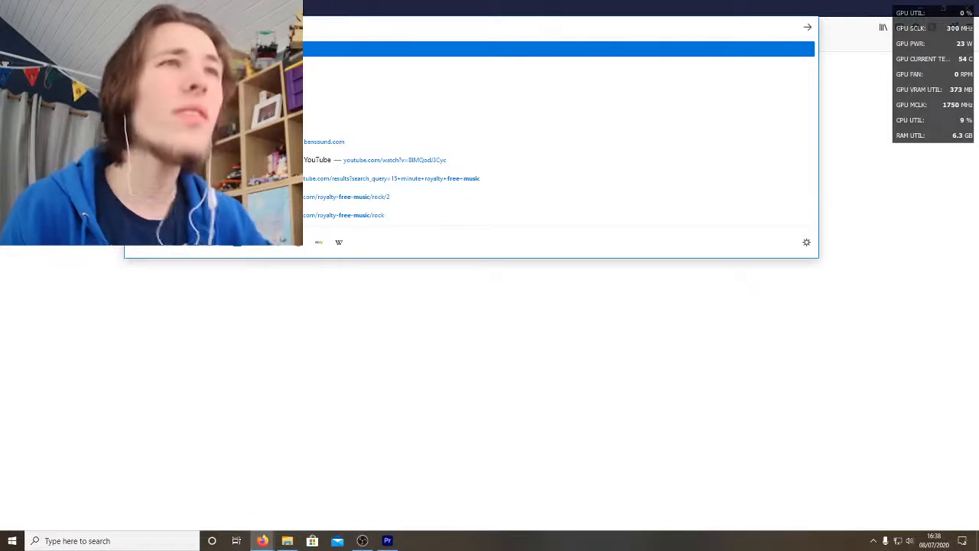
type(" vi")
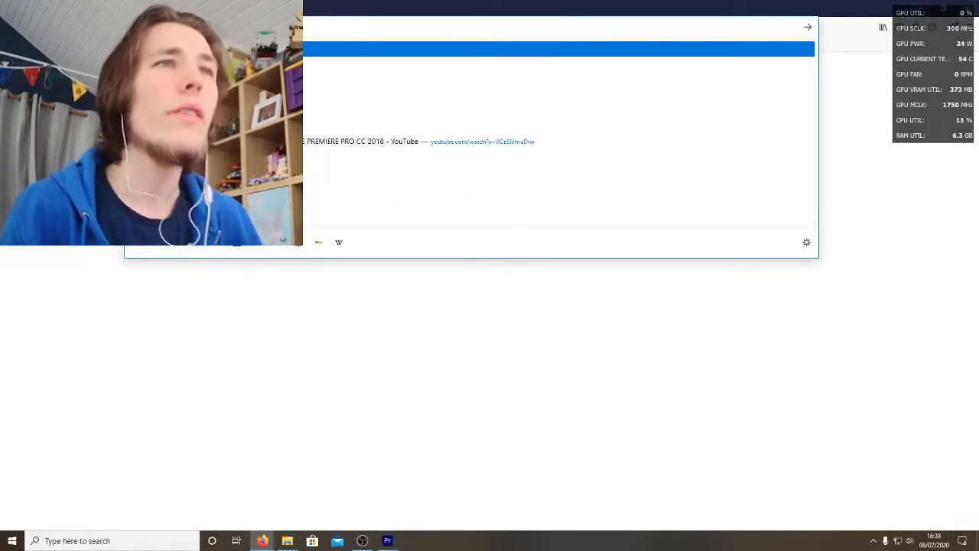
type("sualizer")
key("Return")
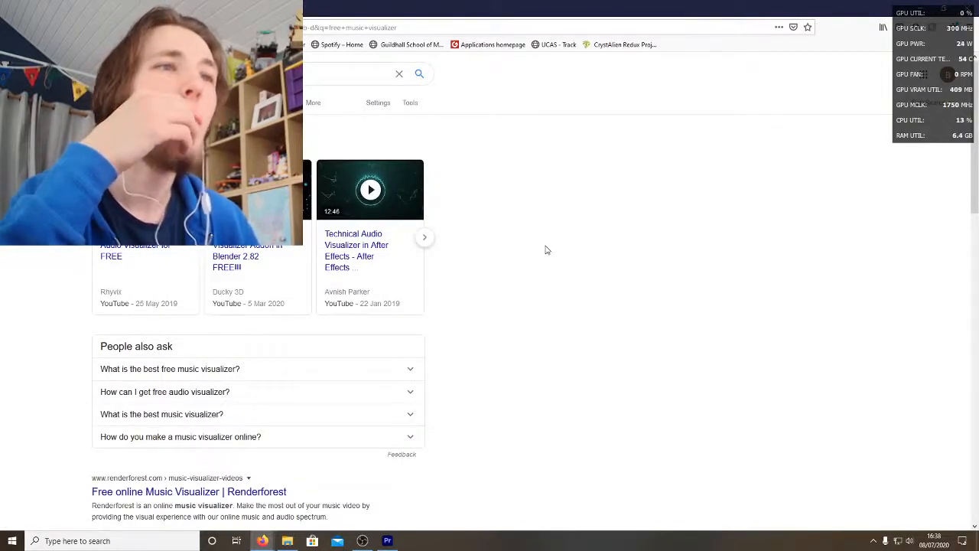
Step: Expand the related question about the best free music visualizer and open MiniTool's "Top 6 Best Free Music Visualizers of 2020" article
scroll(423, 350, "down", 1)
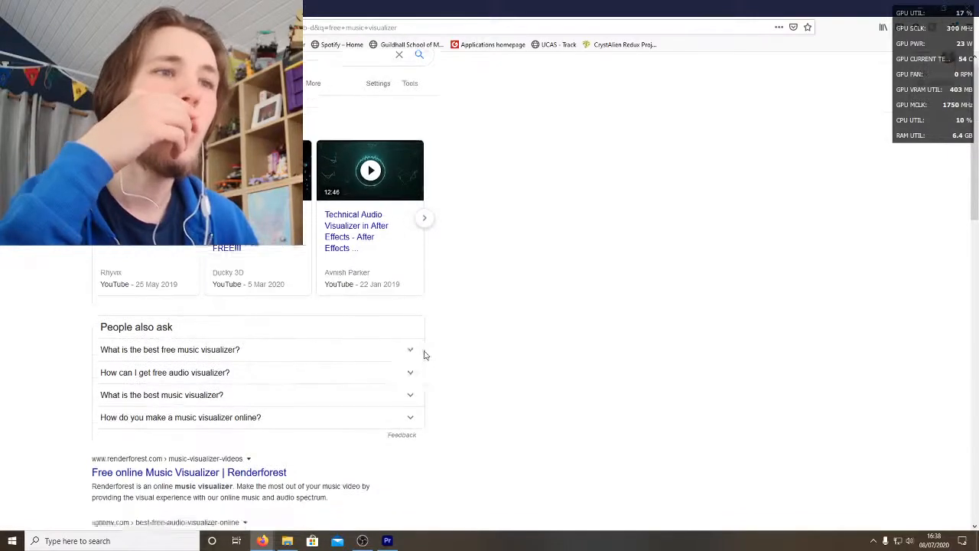
left_click(408, 317)
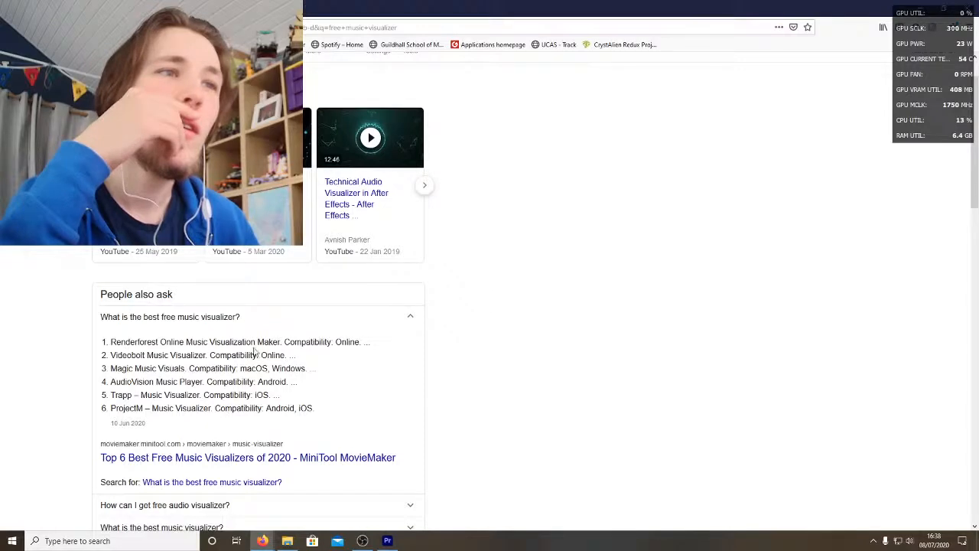
left_click(203, 458)
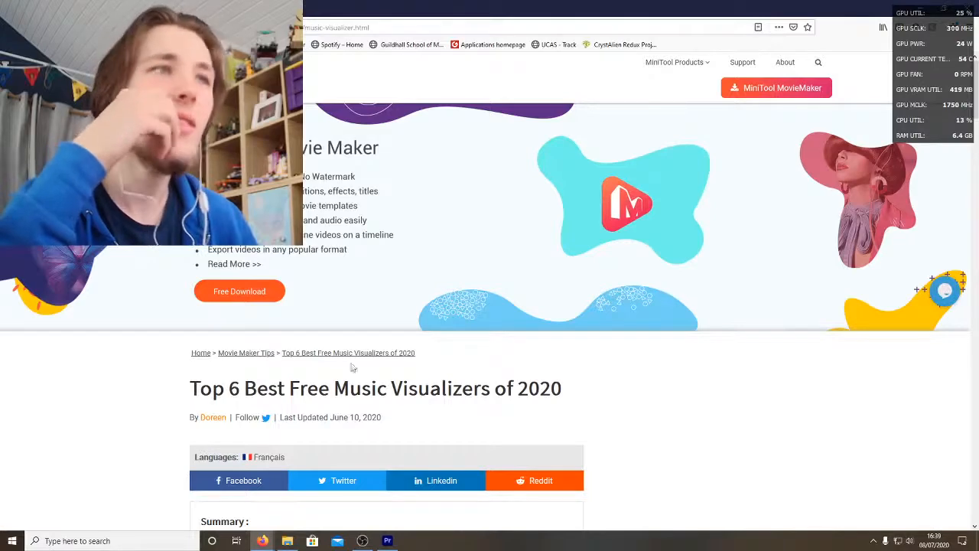
Step: Read down to the article's first entry and open the linked Renderforest Online Music Visualization Maker
scroll(684, 376, "down", 4)
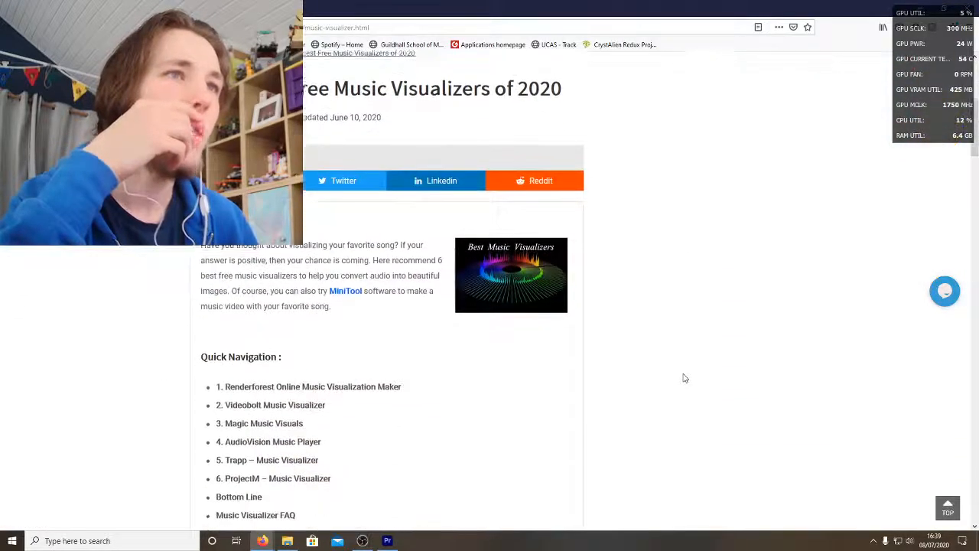
scroll(685, 378, "down", 4)
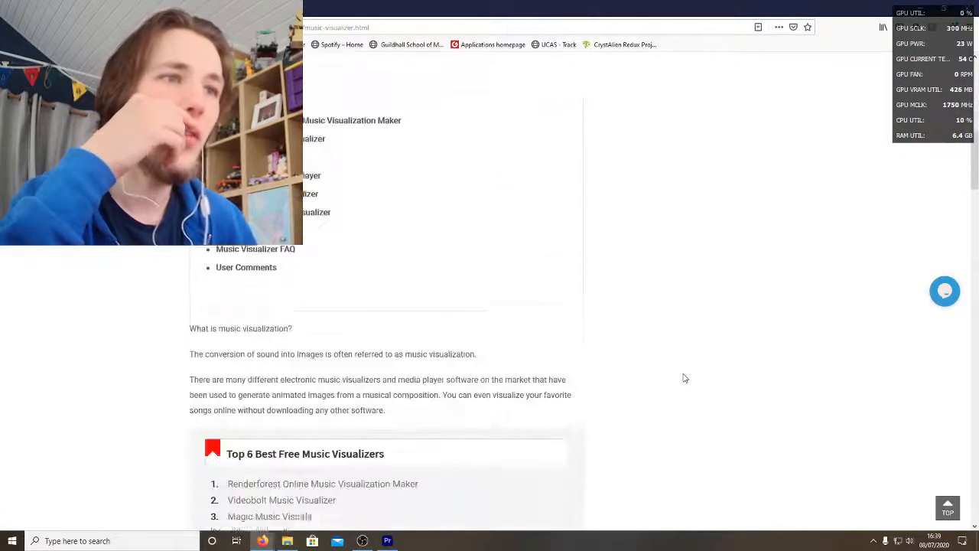
scroll(685, 378, "down", 6)
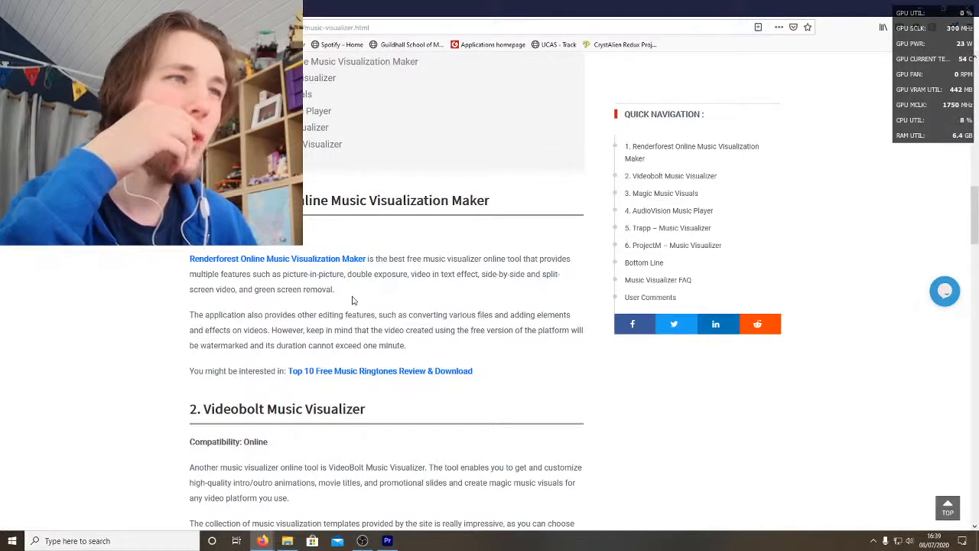
left_click(341, 261)
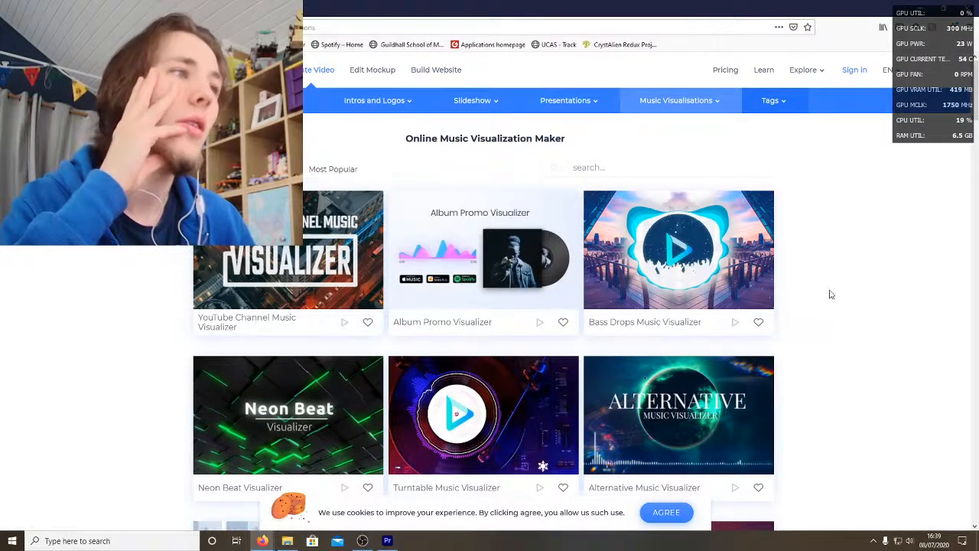
Step: Examine the Renderforest music visualizer templates for a style that could suit the Game Night intro
scroll(832, 295, "down", 1)
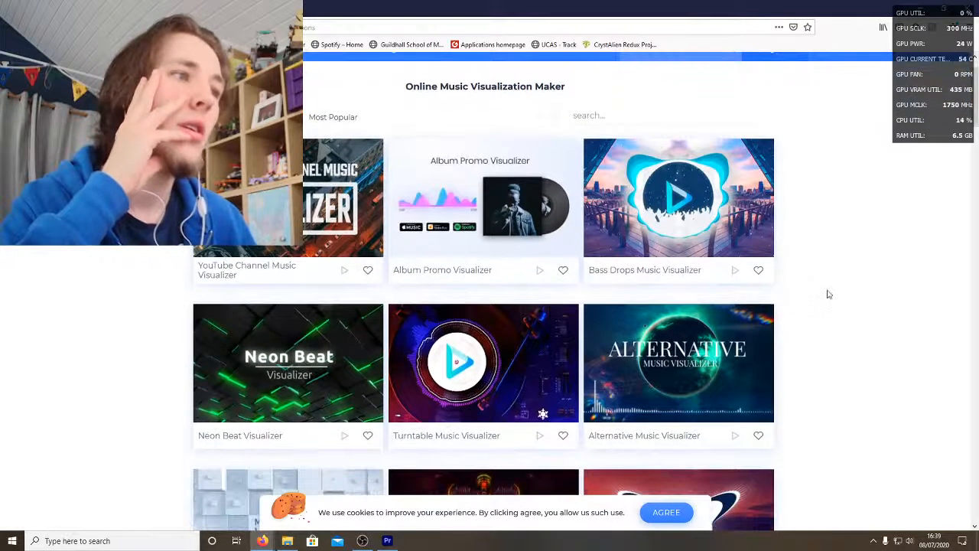
scroll(825, 297, "down", 1)
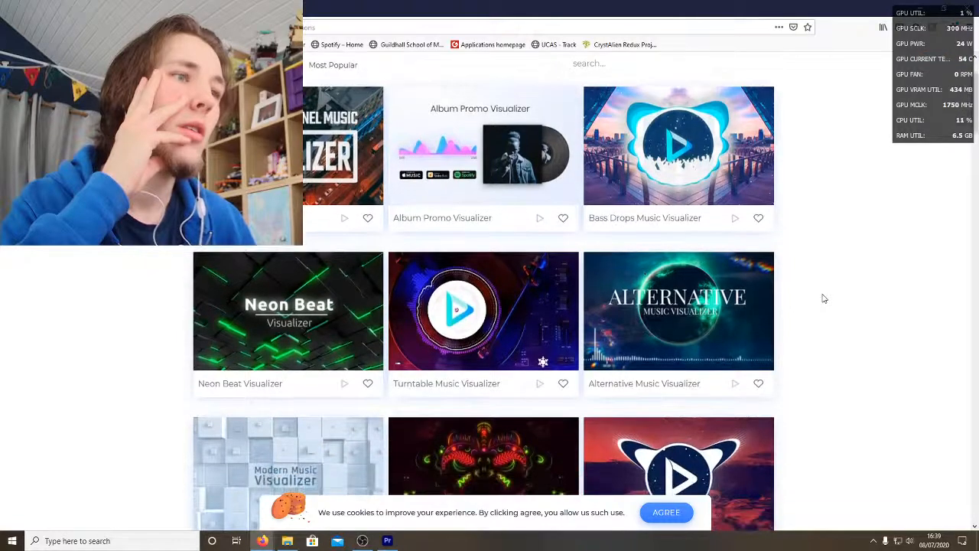
scroll(824, 299, "down", 5)
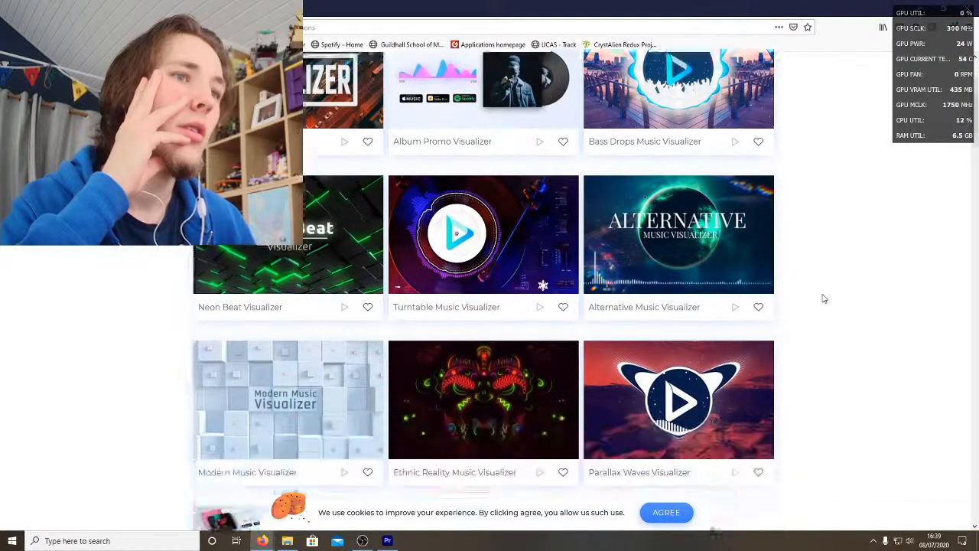
scroll(824, 298, "down", 2)
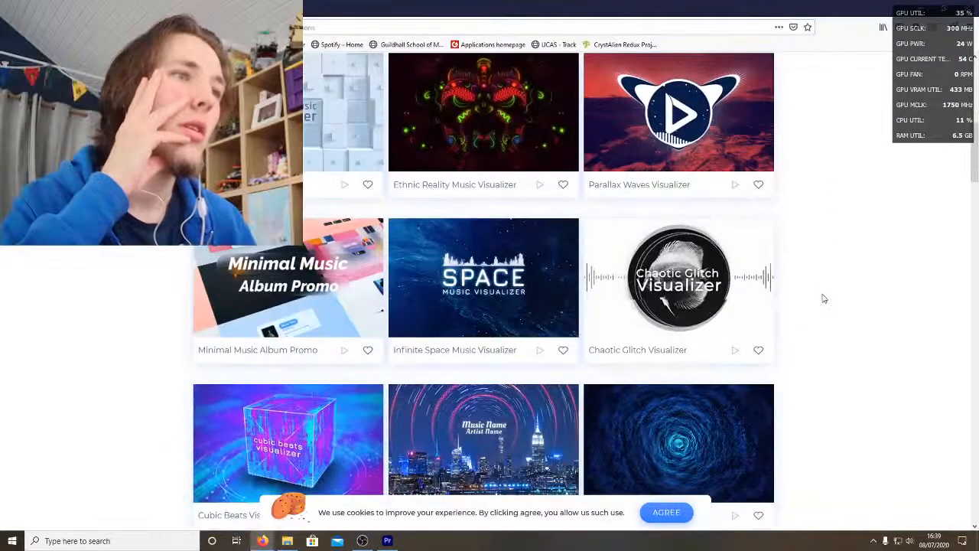
scroll(824, 299, "down", 3)
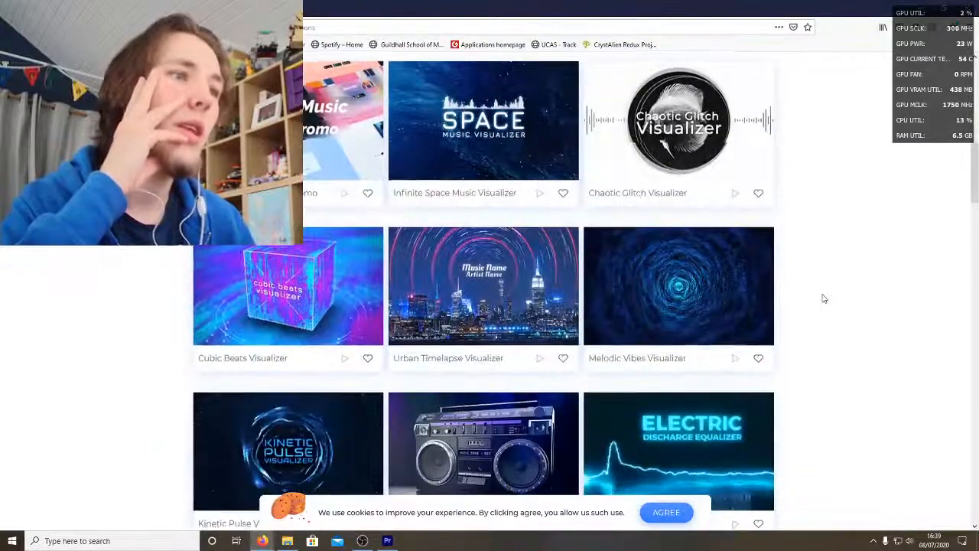
scroll(824, 299, "down", 2)
scroll(824, 298, "down", 9)
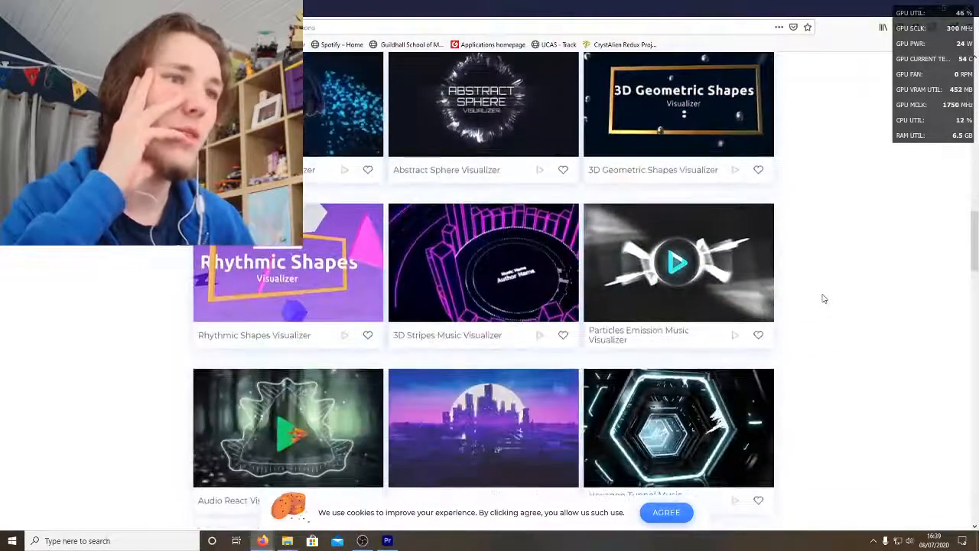
scroll(825, 298, "down", 1)
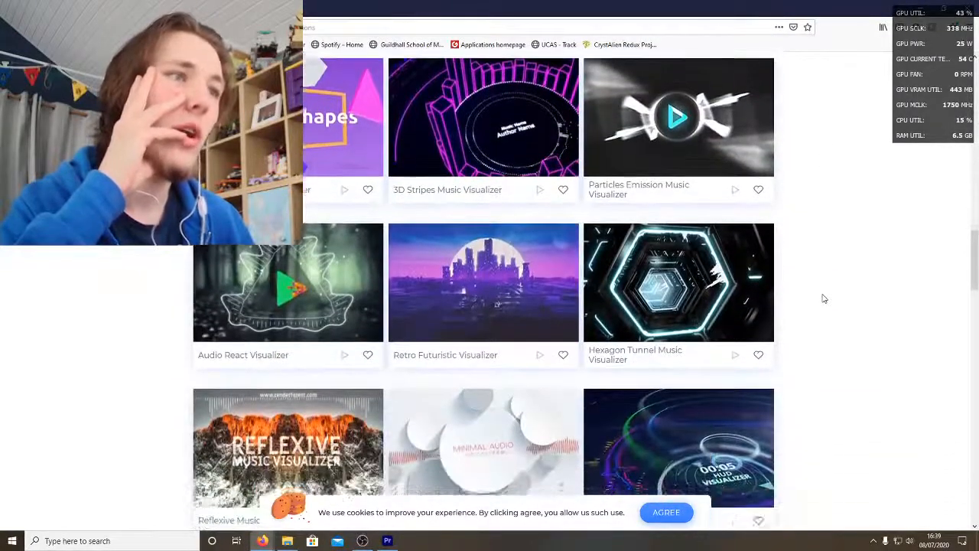
scroll(824, 299, "down", 7)
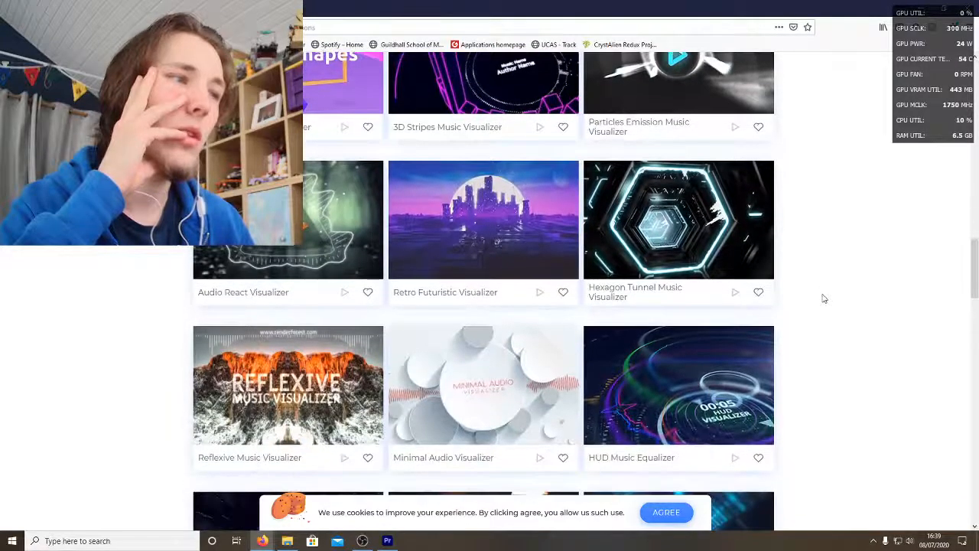
scroll(824, 298, "up", 20)
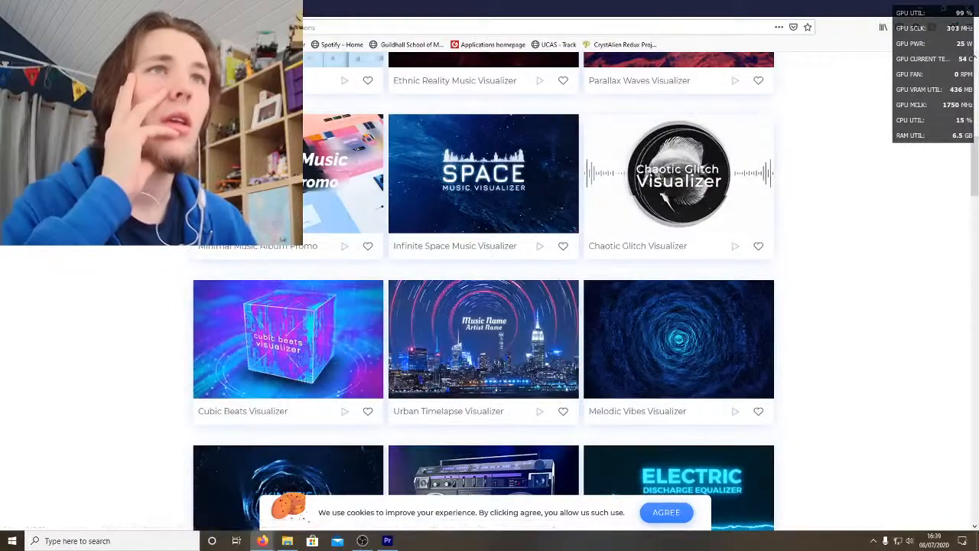
Step: Return to the MiniTool article and look over its Renderforest and Videobolt entries
key("ctrl+shift+Tab")
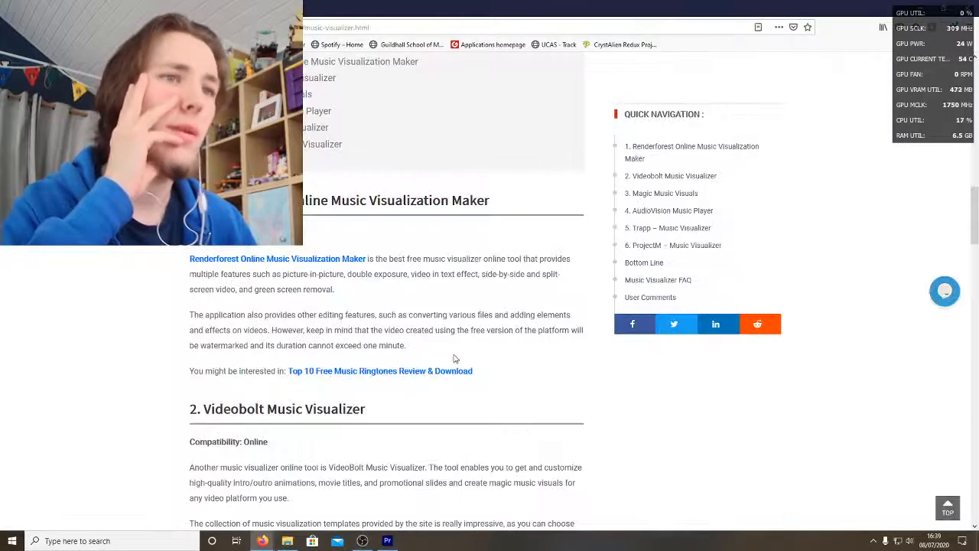
scroll(454, 358, "down", 5)
scroll(454, 359, "up", 5)
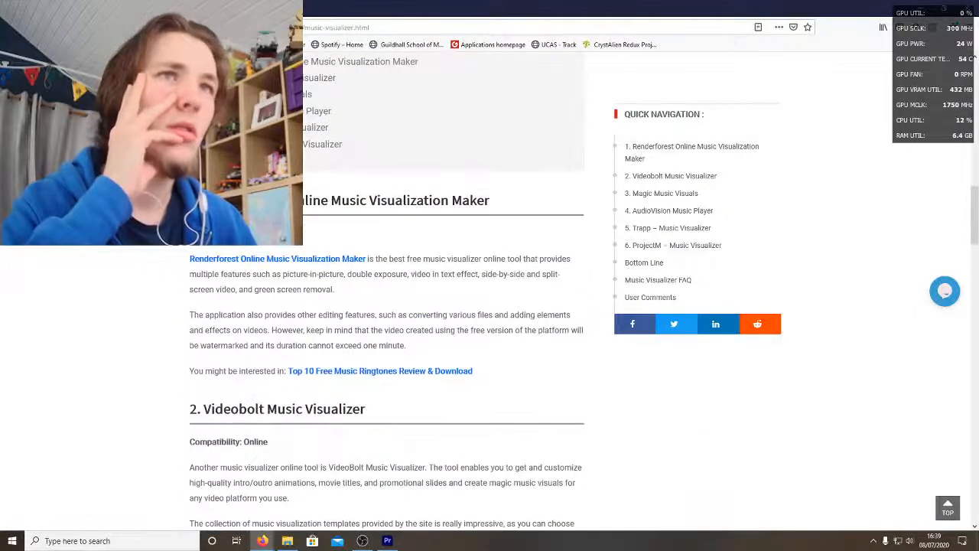
Step: Return to the Google results, search for a free 360 music visualizer and play the YouTube video "360 Music Visualizer - After Effects Template"
key("ctrl+shift+Tab")
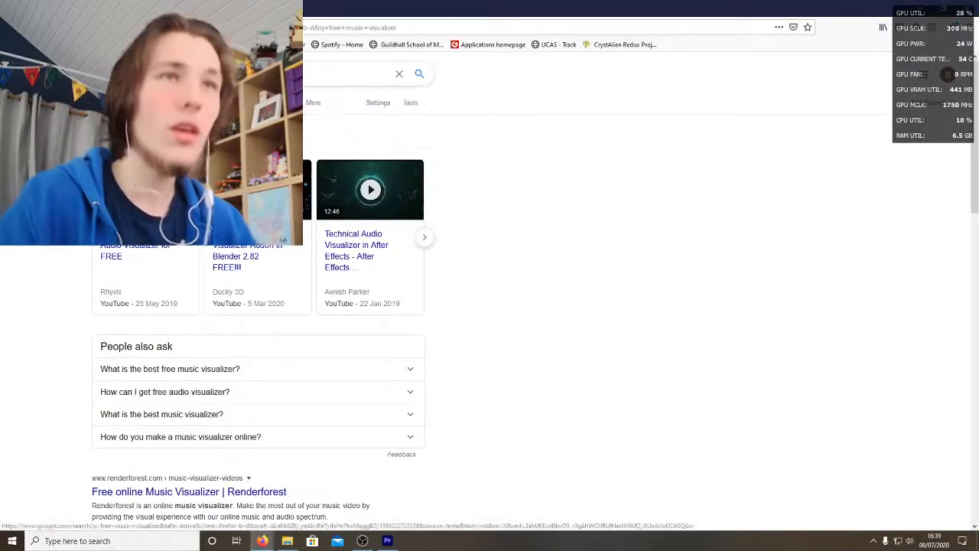
key("Return")
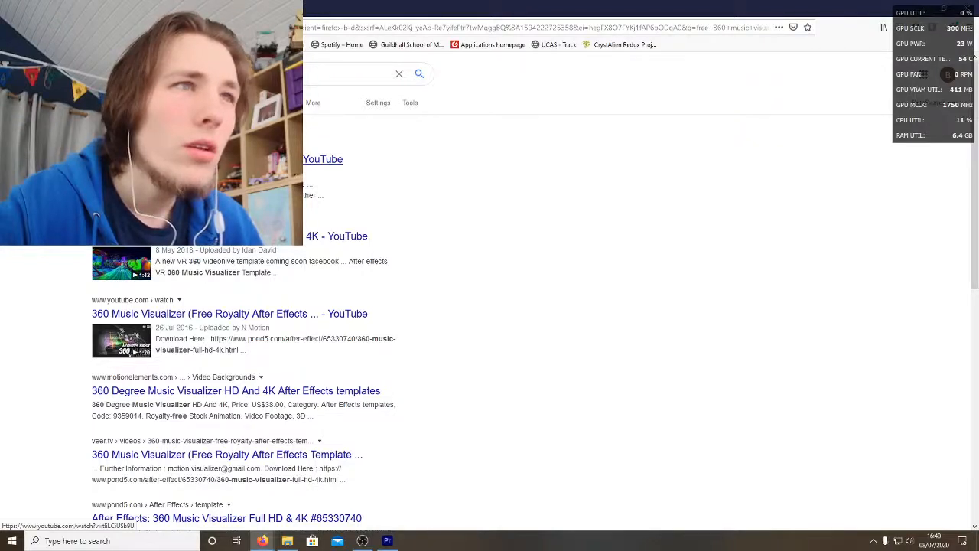
left_click(230, 314)
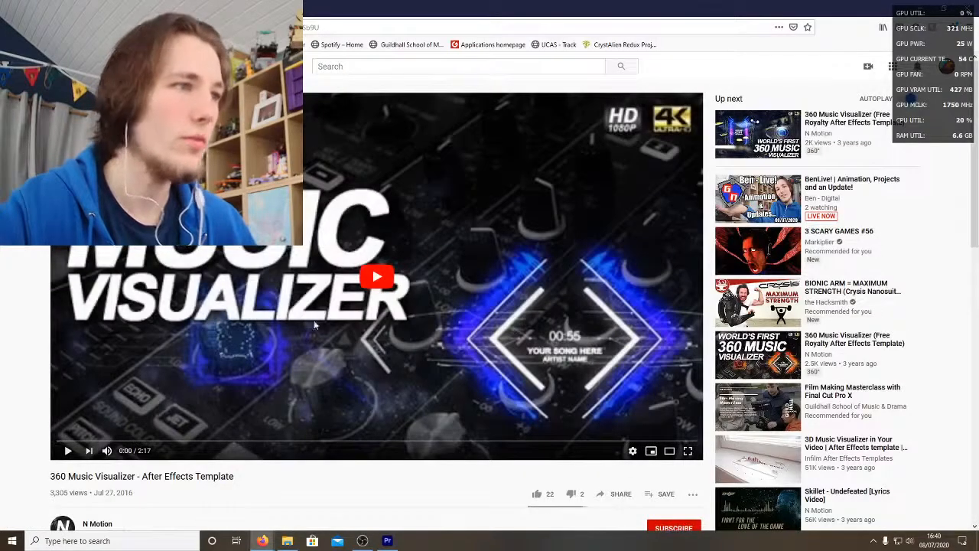
left_click(67, 451)
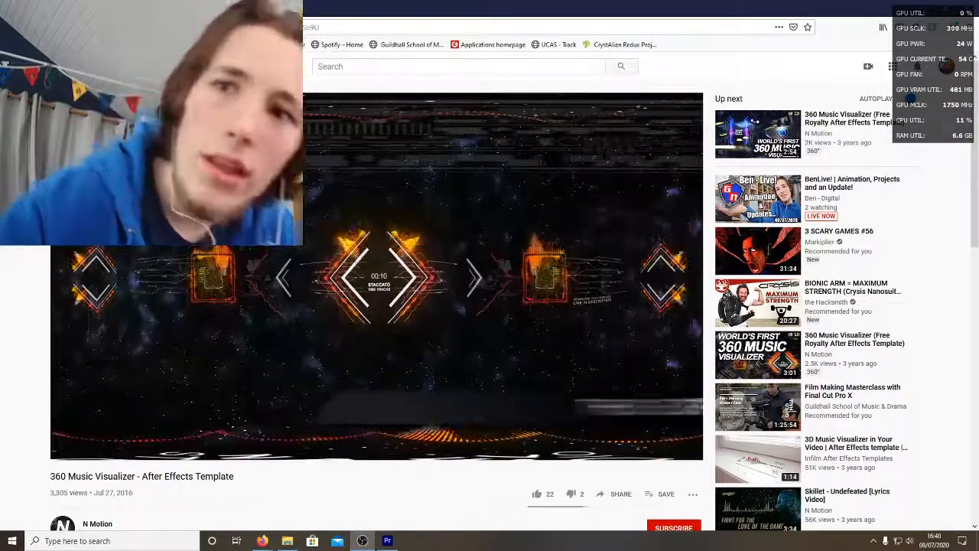
Step: Watch the 360 Music Visualizer template preview and expand its description to check the download links and included features
mouse_move(482, 293)
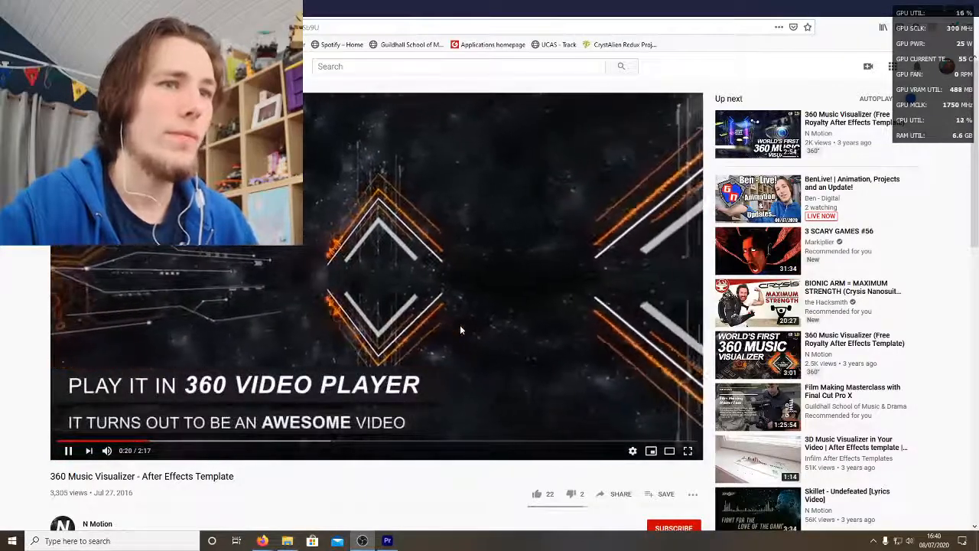
scroll(566, 193, "down", 1)
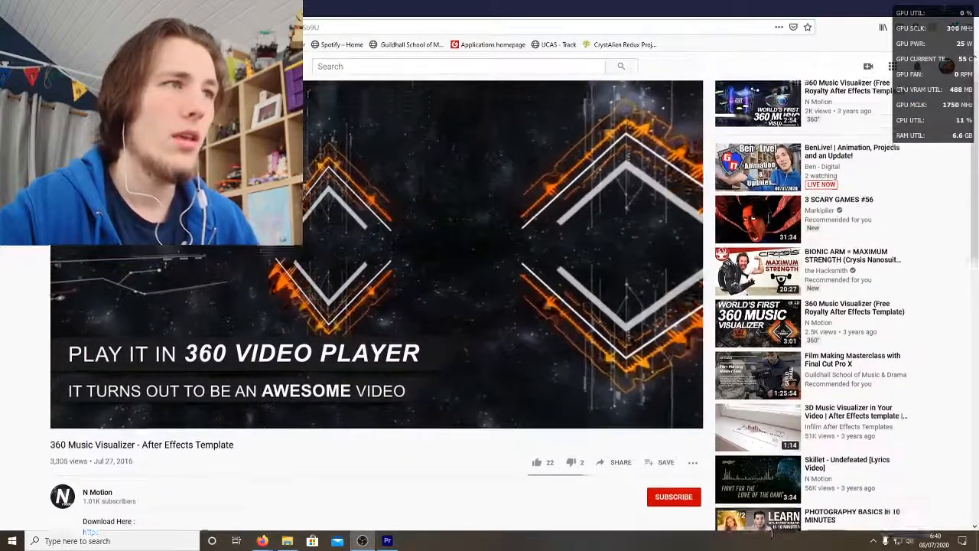
scroll(566, 194, "up", 1)
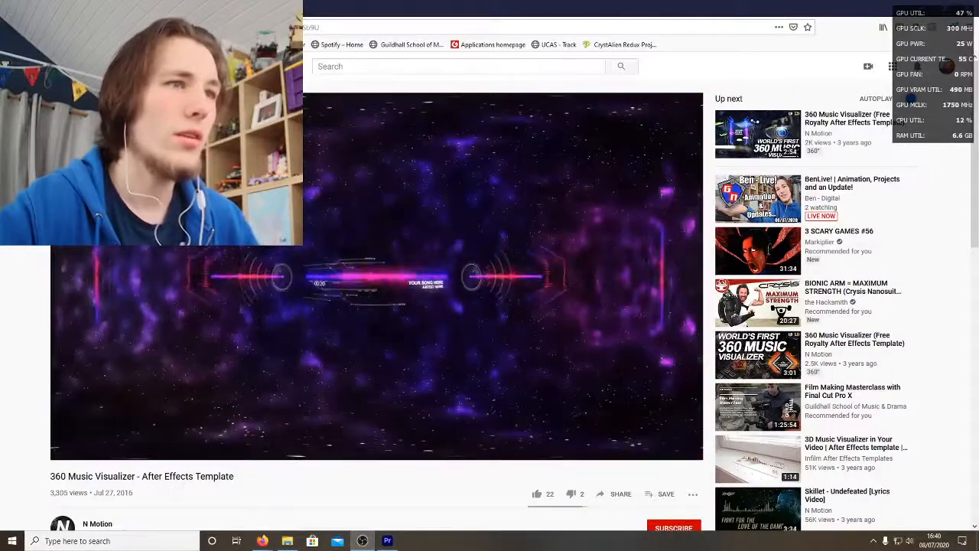
scroll(375, 275, "down", 1)
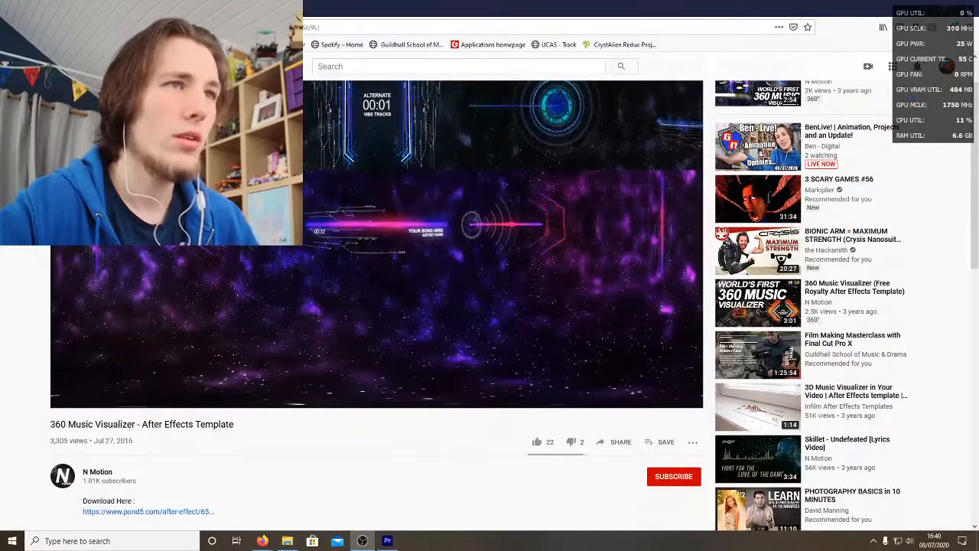
scroll(375, 276, "up", 1)
scroll(476, 232, "down", 2)
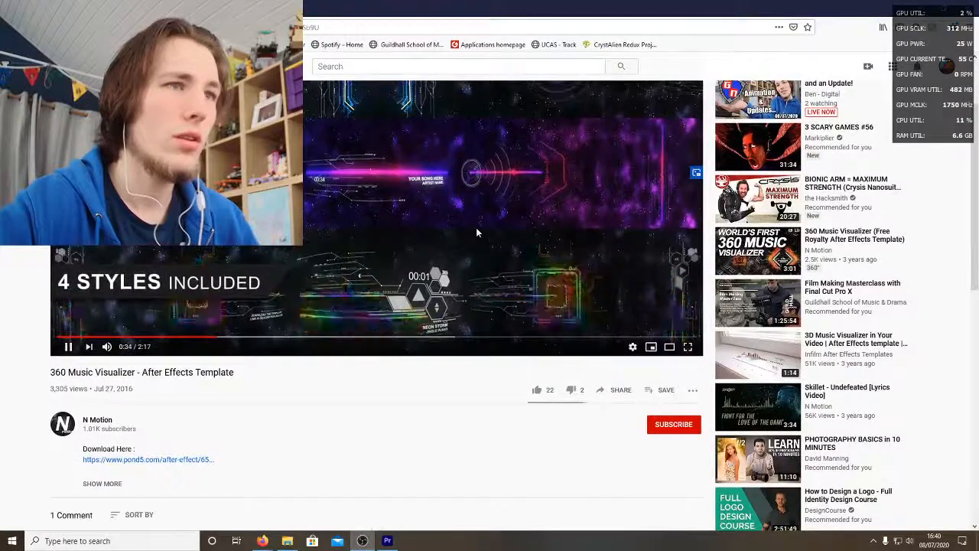
scroll(476, 232, "up", 2)
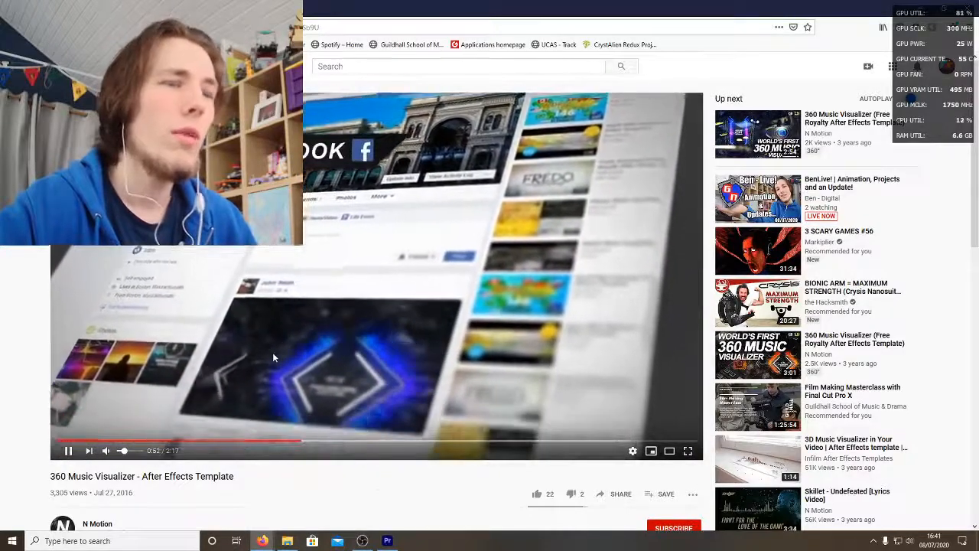
scroll(273, 357, "down", 3)
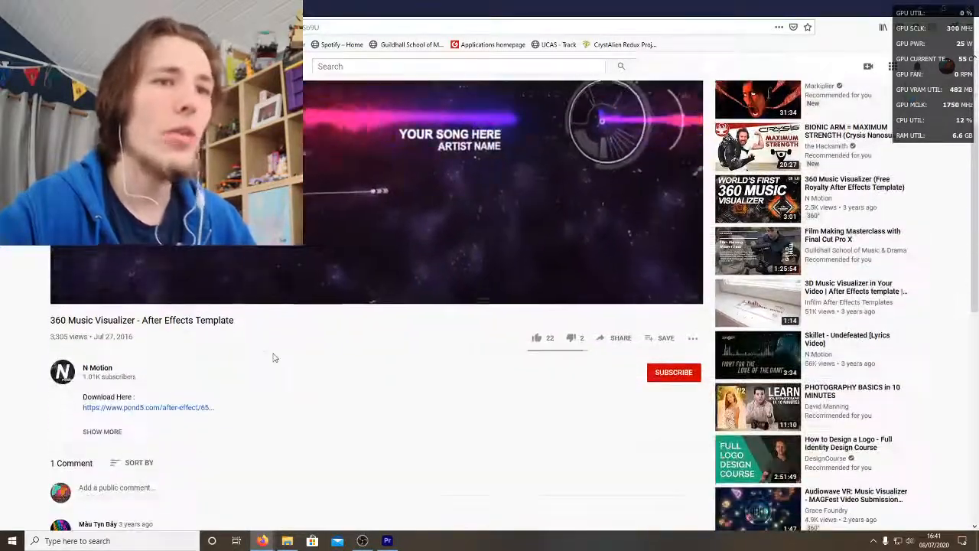
left_click(114, 432)
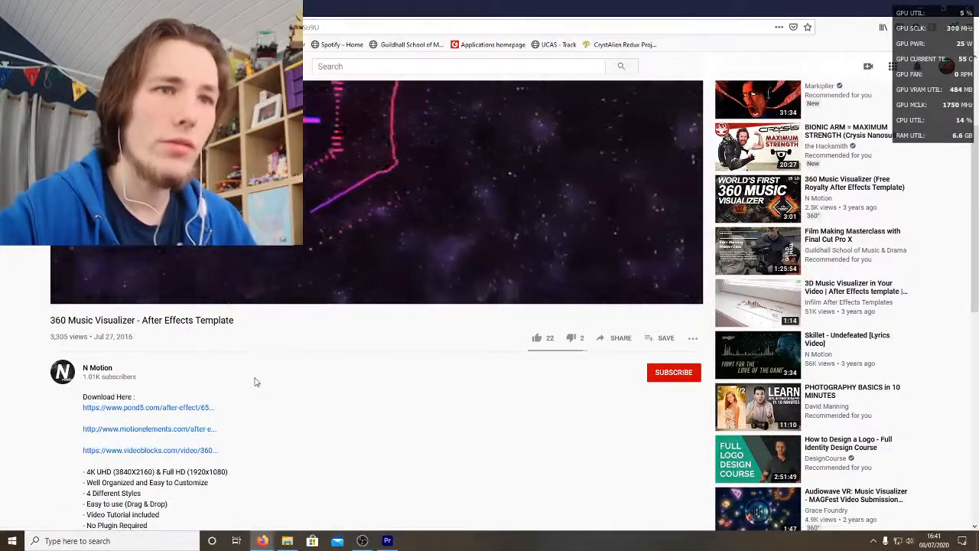
scroll(256, 382, "up", 3)
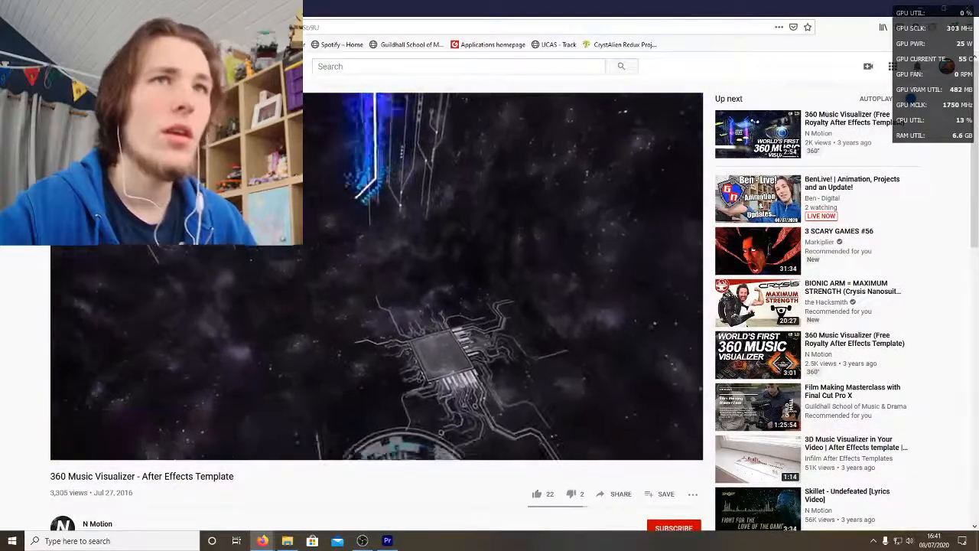
Step: Search Google for "premiere pro audio visualizer" and play the After Effects reactive audio spectrum waveform tutorial, skipping its ads
key("alt+Left")
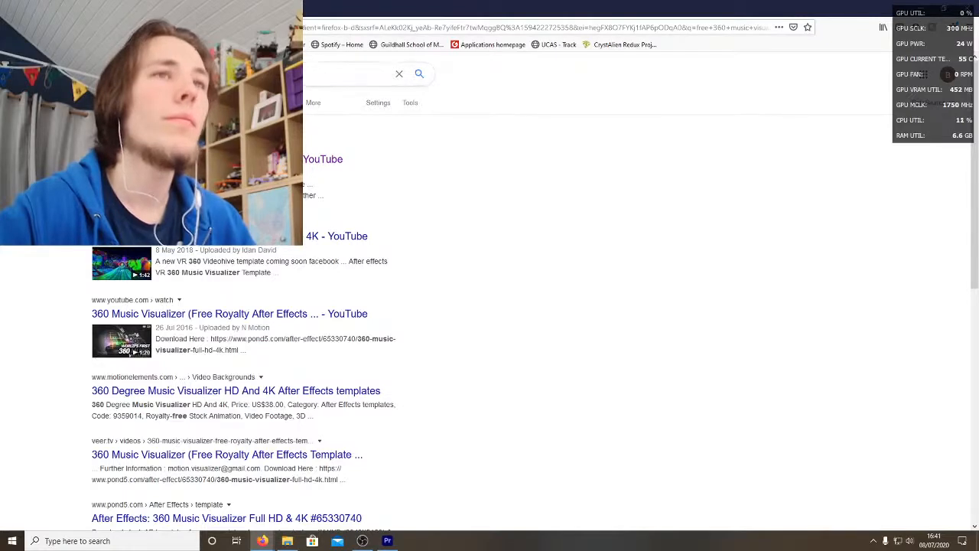
left_click(192, 73)
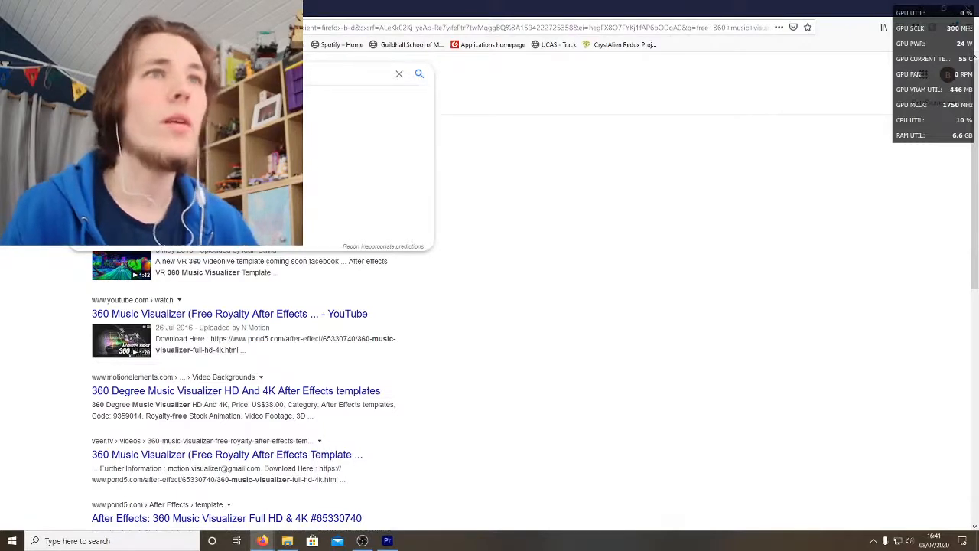
key("Return")
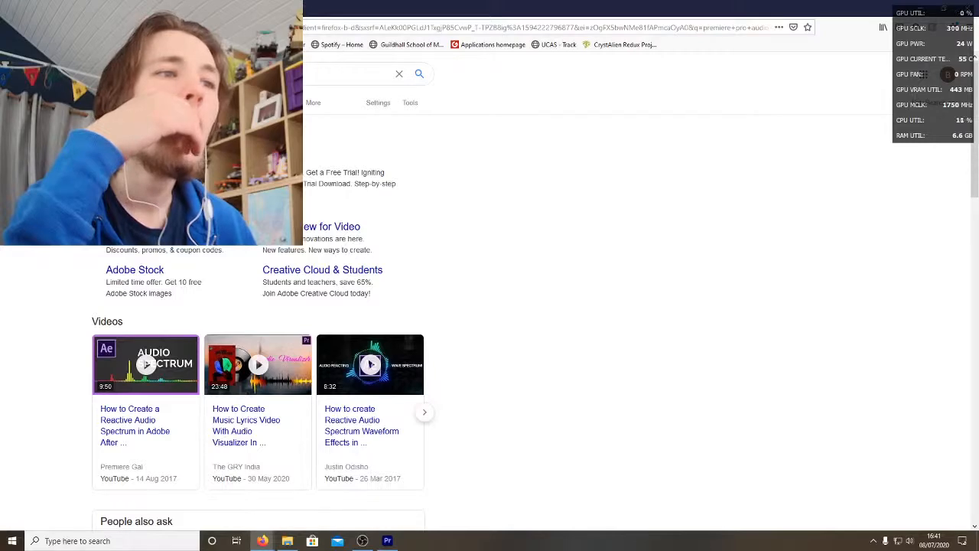
left_click(370, 430)
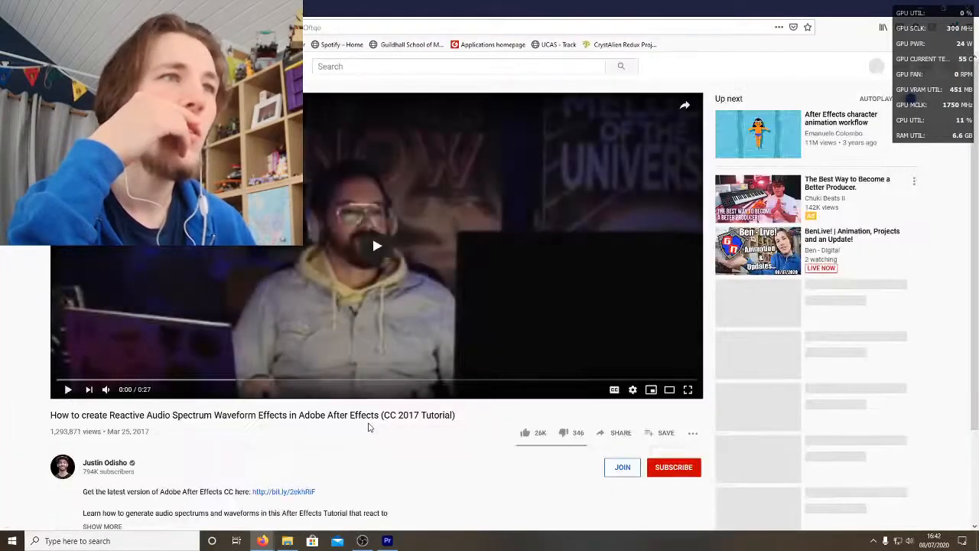
left_click(68, 389)
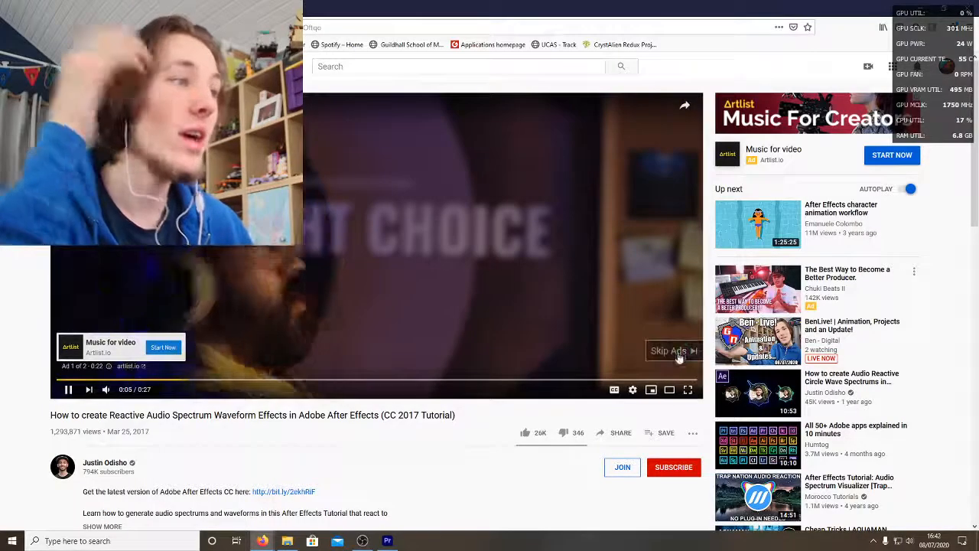
left_click(680, 351)
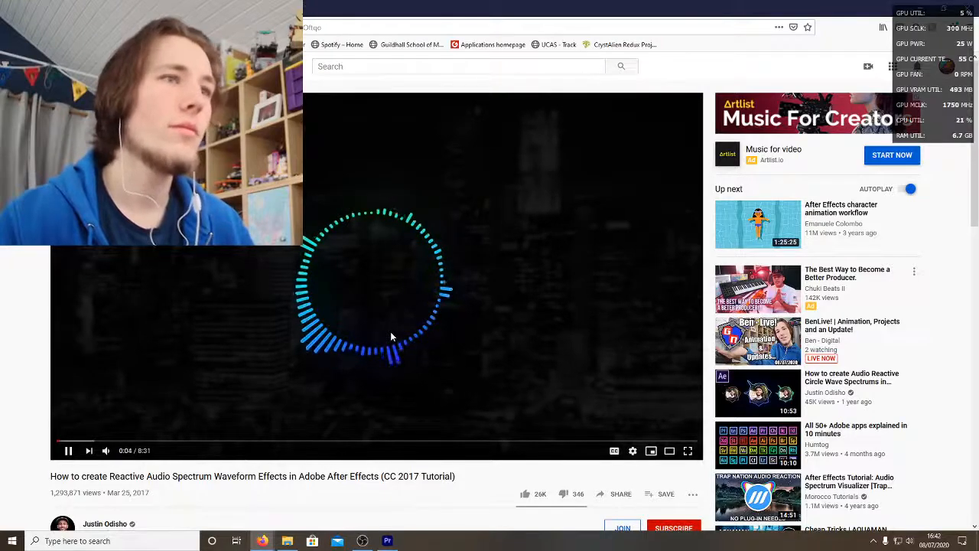
Step: Check which Adobe apps are installed on the computer
left_click(12, 541)
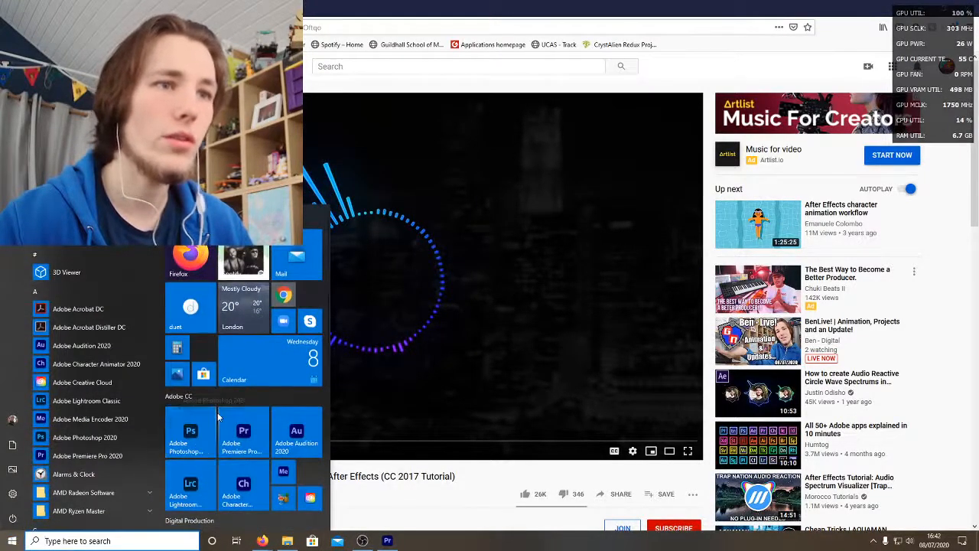
scroll(218, 417, "down", 1)
scroll(218, 417, "down", 1)
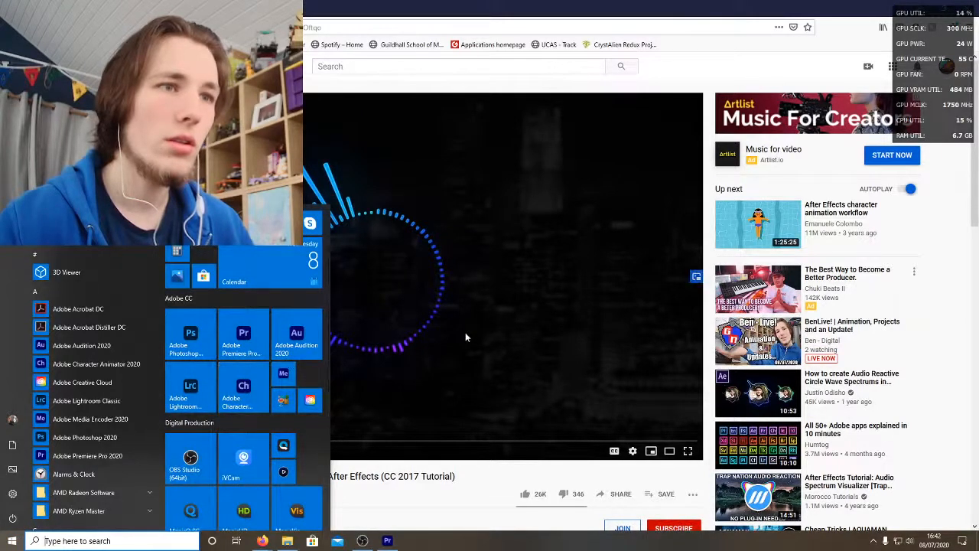
left_click(465, 332)
Step: Go back to Google, search again for a free 360 music visualizer and look through the results
key("alt+Left")
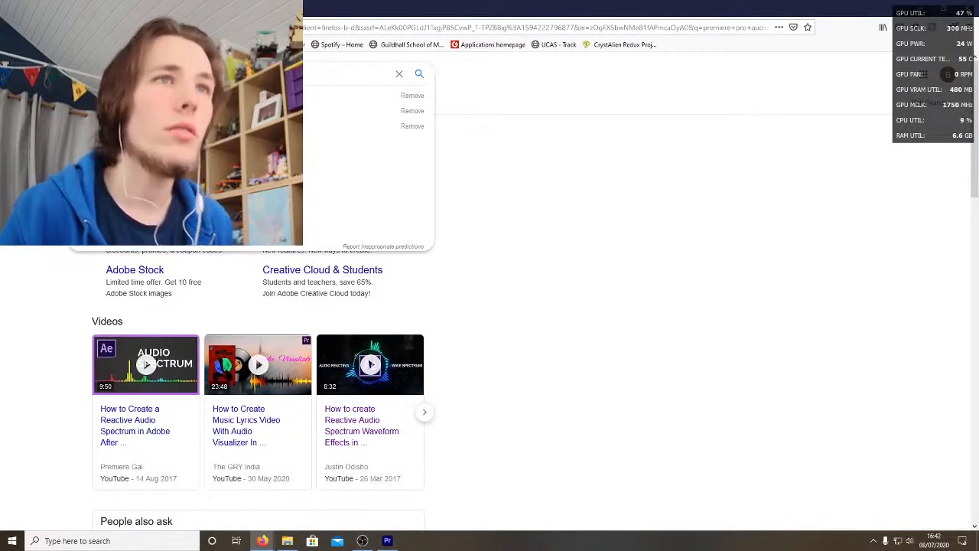
key("Return")
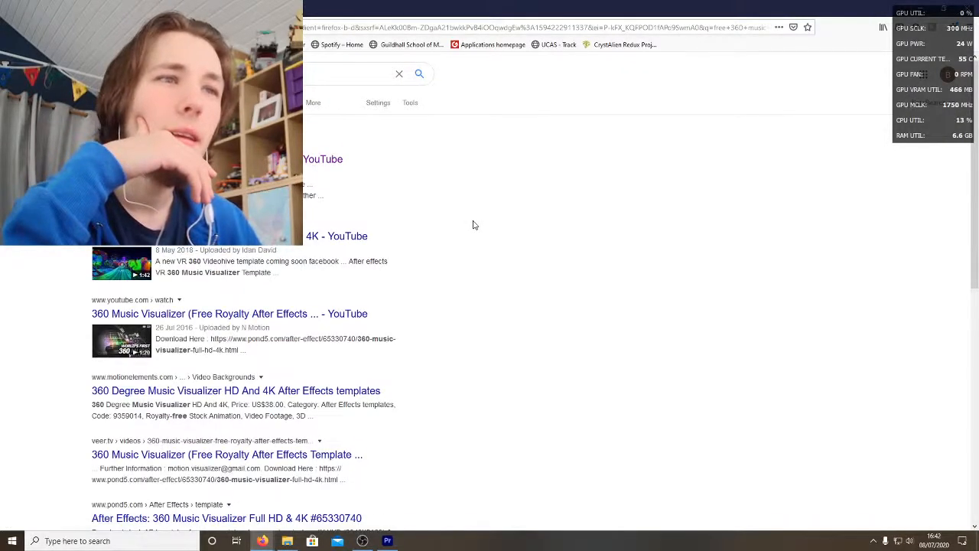
scroll(426, 260, "down", 1)
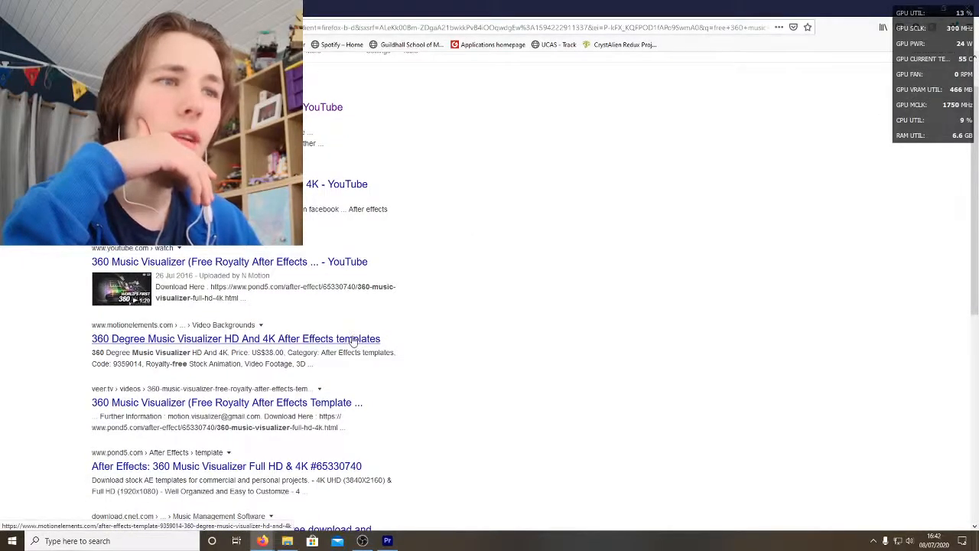
scroll(354, 340, "down", 1)
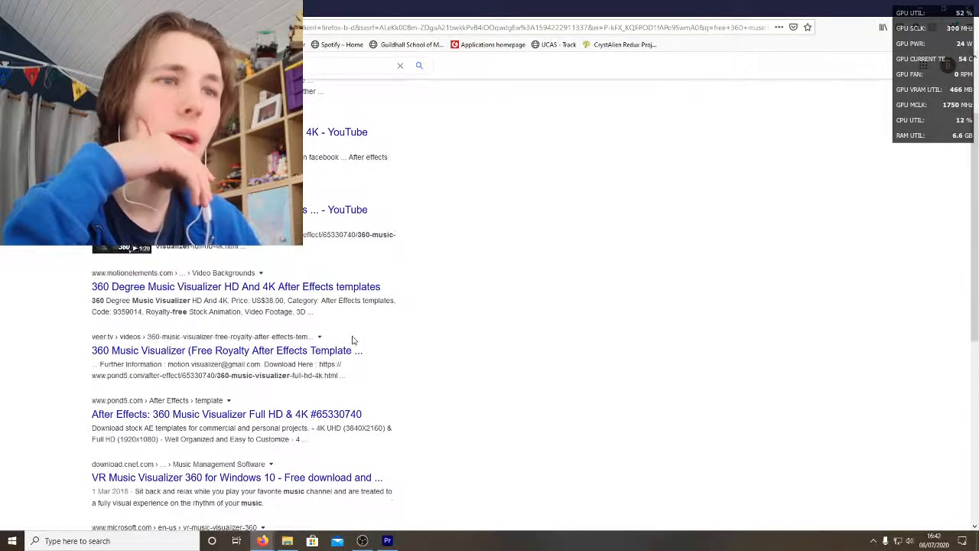
scroll(353, 340, "down", 1)
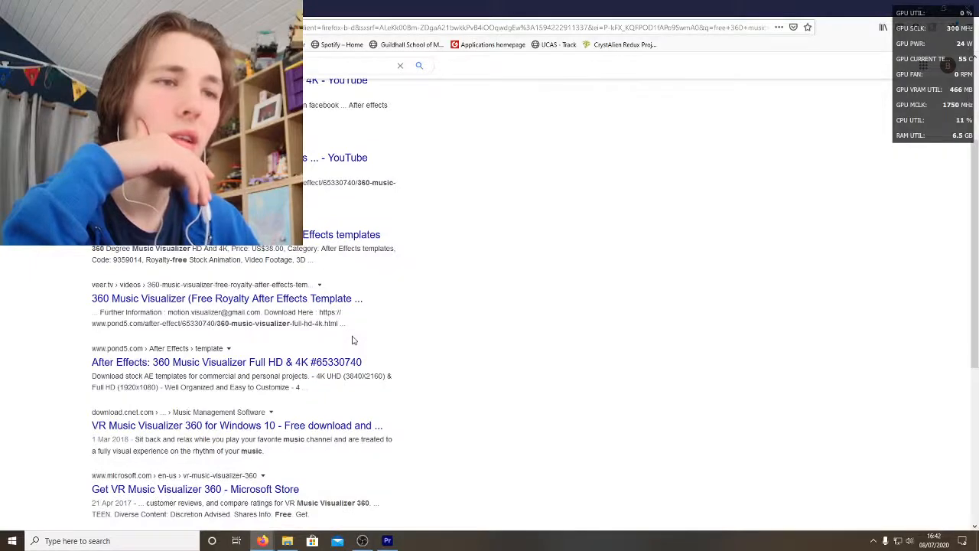
scroll(354, 340, "down", 2)
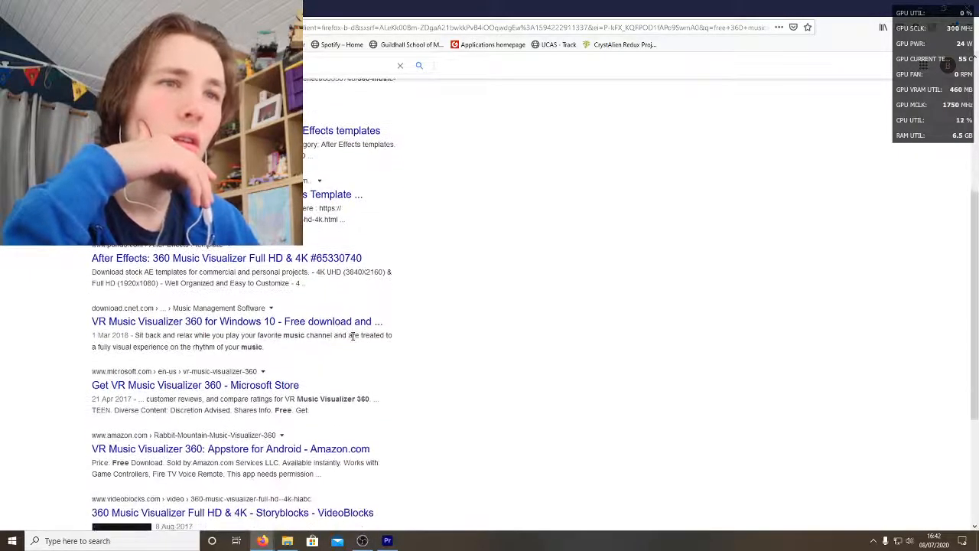
Step: View the VR Music Visualizer 360 page in the United Kingdom Microsoft Store, then return to the search results and check the remaining entries
left_click(271, 387)
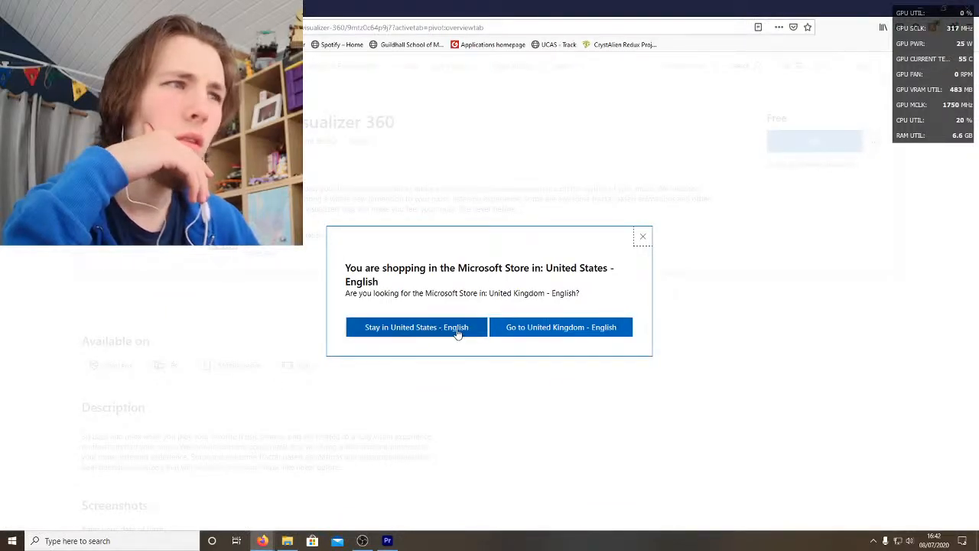
left_click(519, 335)
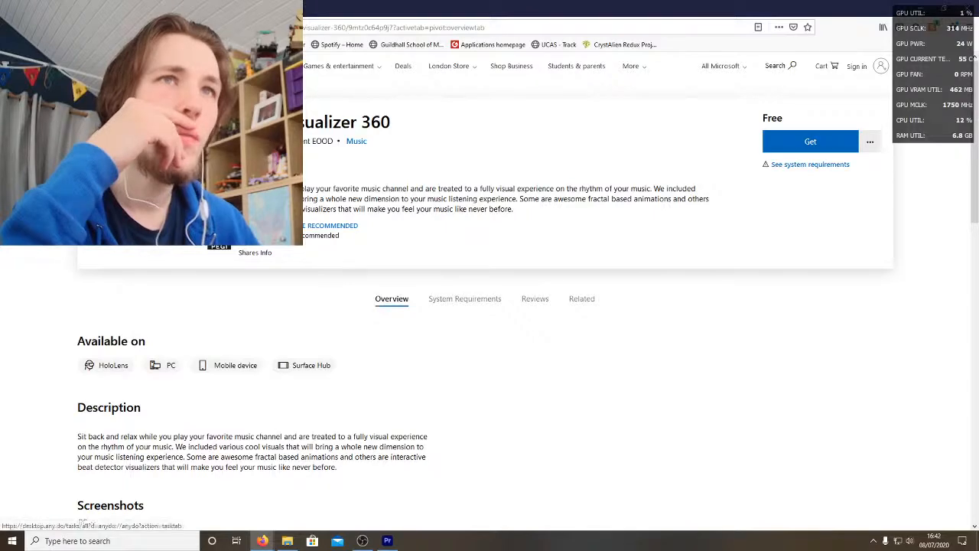
key("alt+Left")
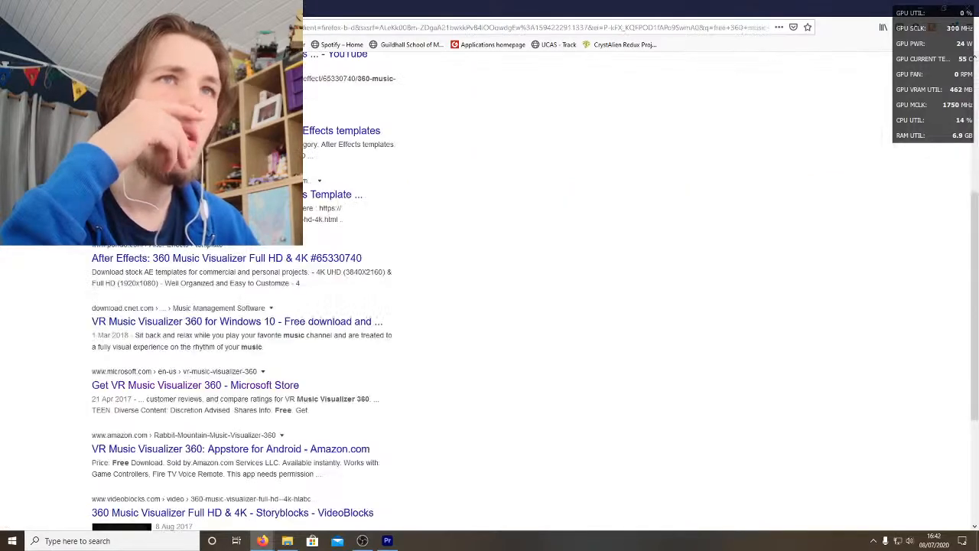
scroll(419, 299, "down", 3)
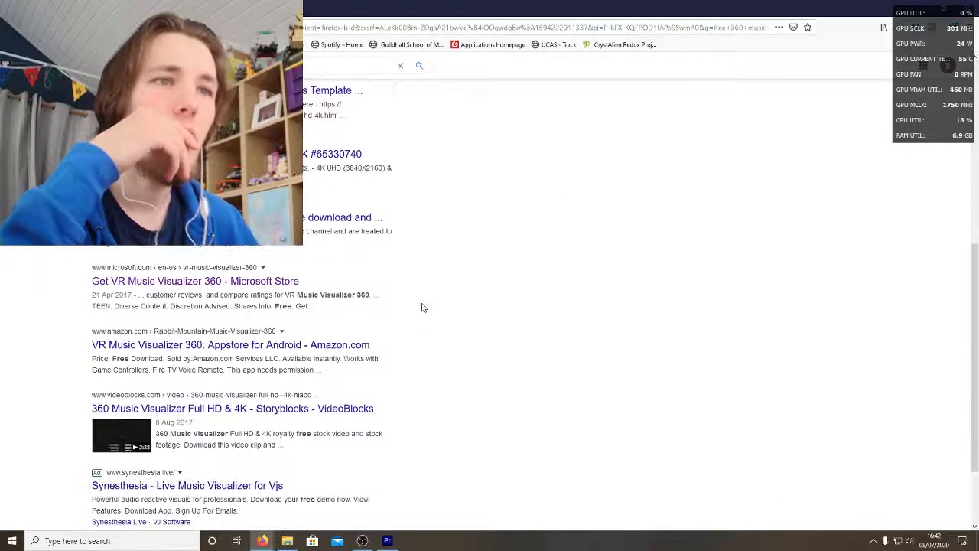
scroll(422, 308, "down", 1)
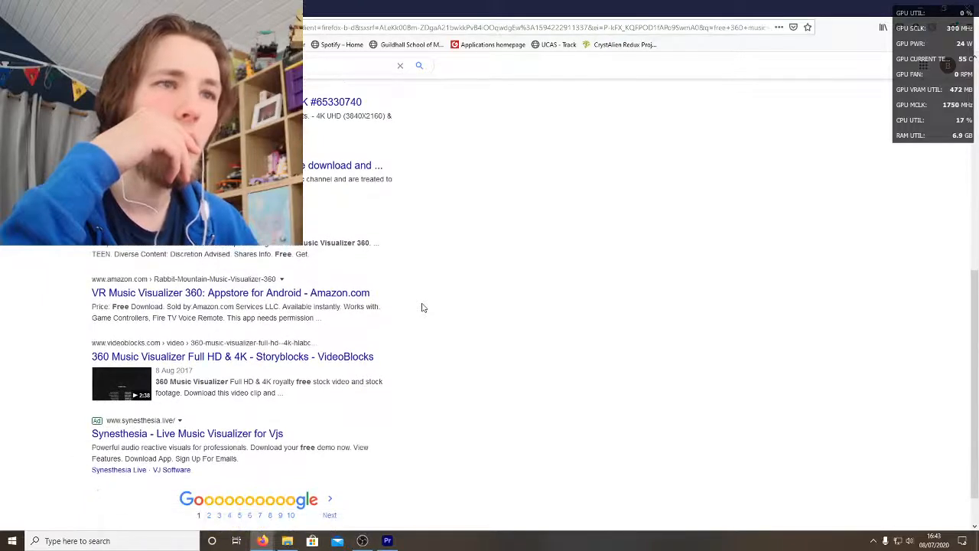
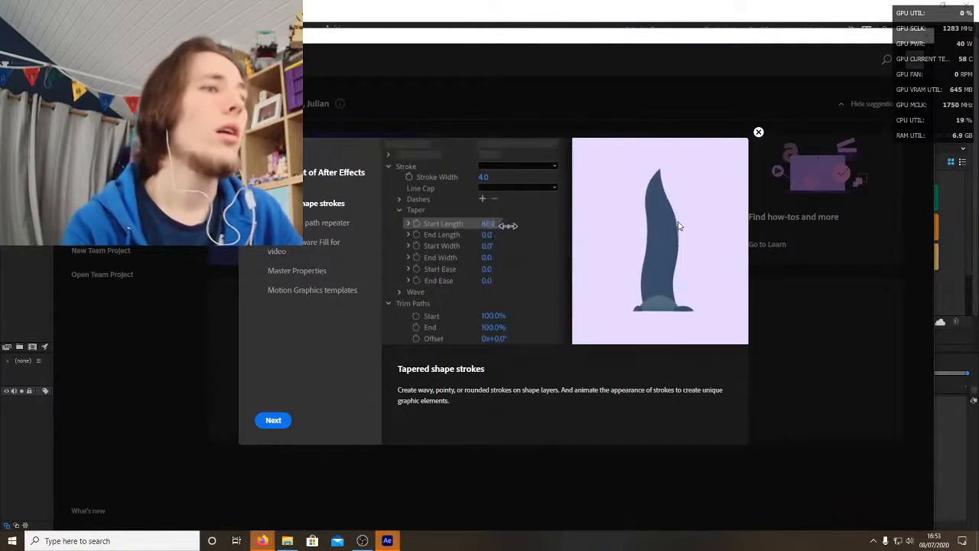
Step: Switch to After Effects and dismiss the new-features tour over its home screen
left_click(759, 134)
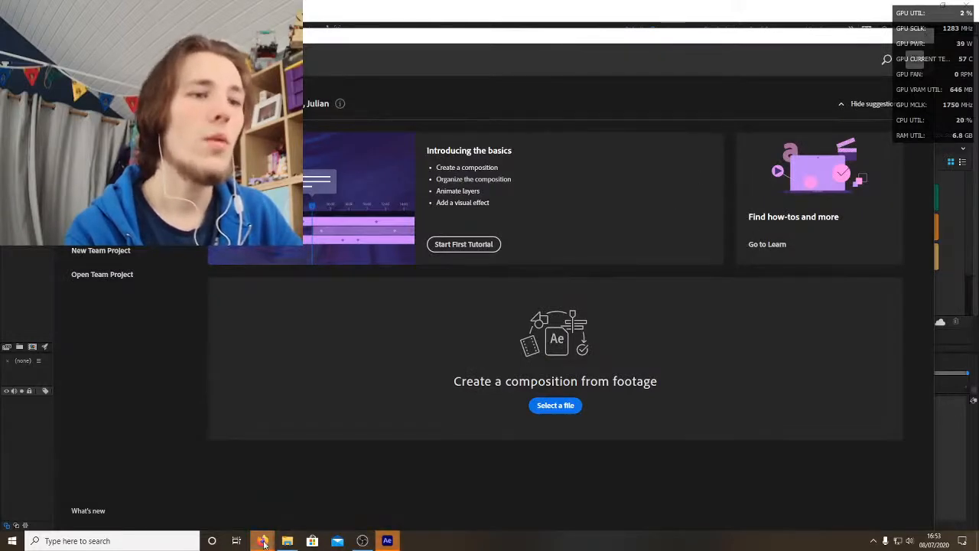
mouse_move(263, 542)
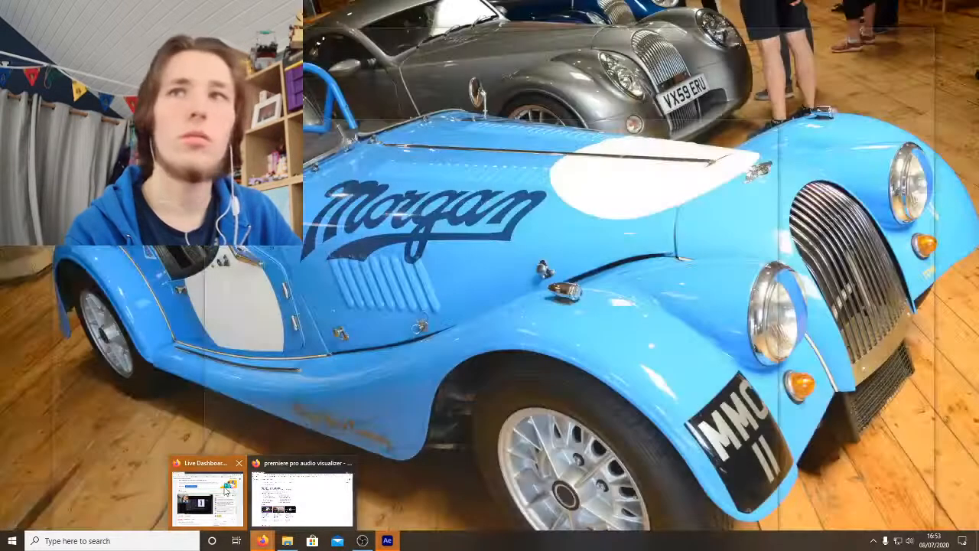
Step: Switch to the browser's audio visualizer search results and open the After Effects reactive audio spectrum waveform tutorial, skipping its ads
left_click(224, 490)
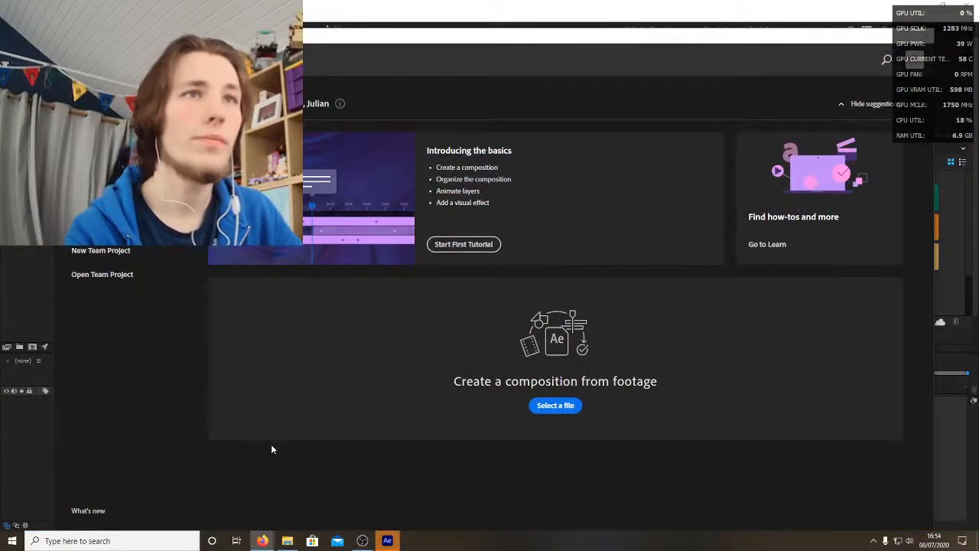
mouse_move(264, 542)
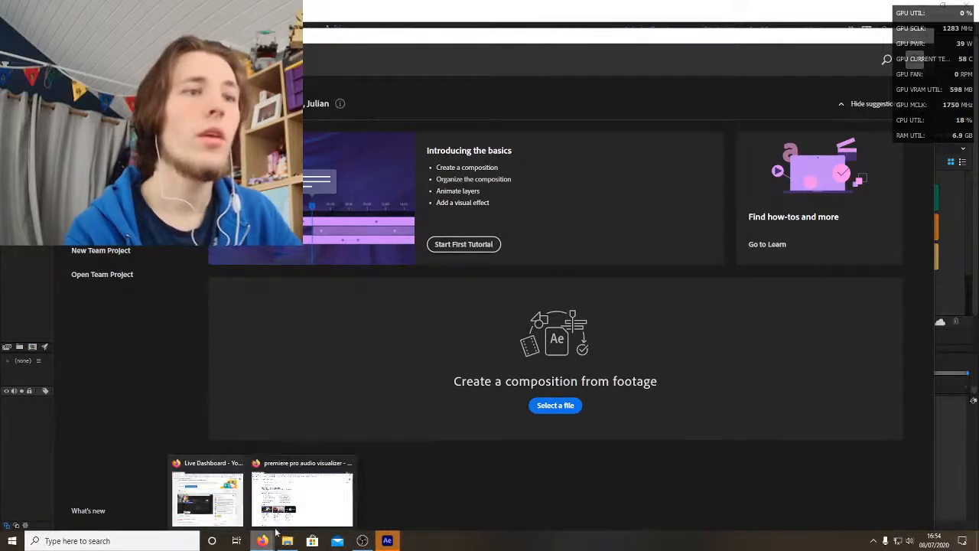
left_click(283, 509)
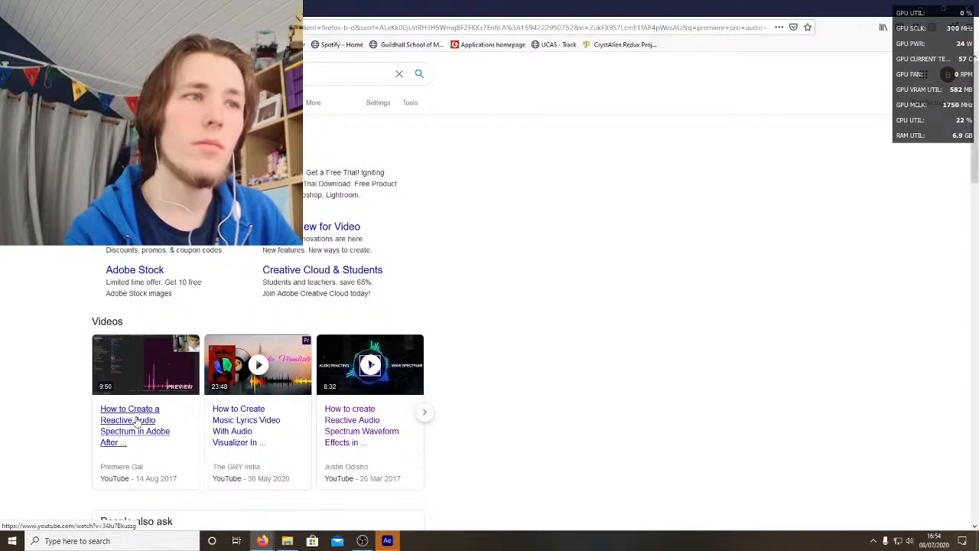
left_click(342, 418)
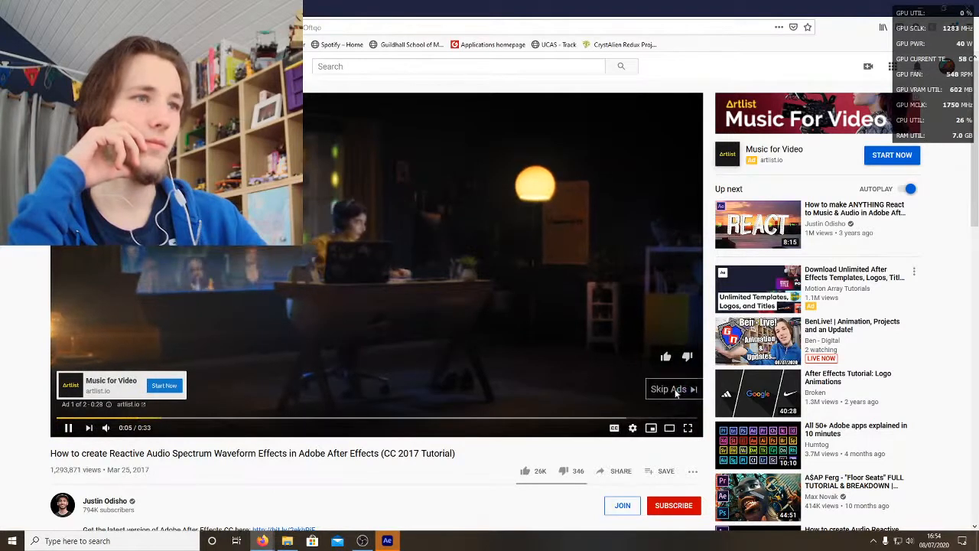
left_click(674, 388)
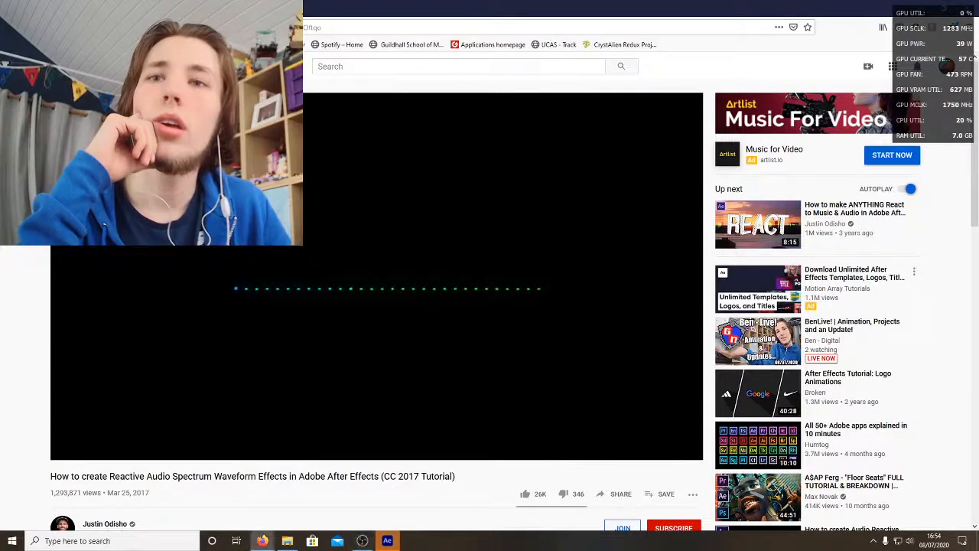
Step: Watch the opening of the audio spectrum tutorial and pause it at about 1:23
scroll(345, 479, "down", 2)
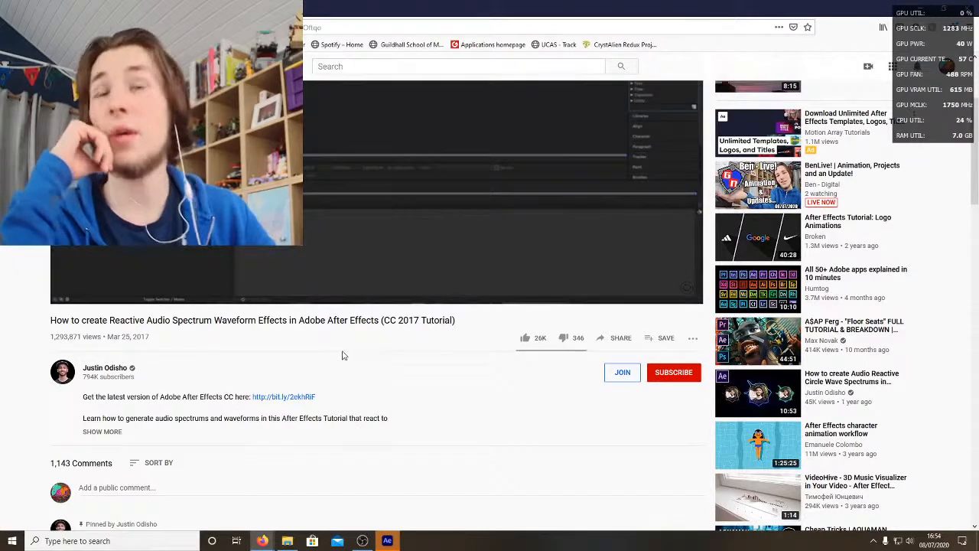
scroll(343, 355, "up", 2)
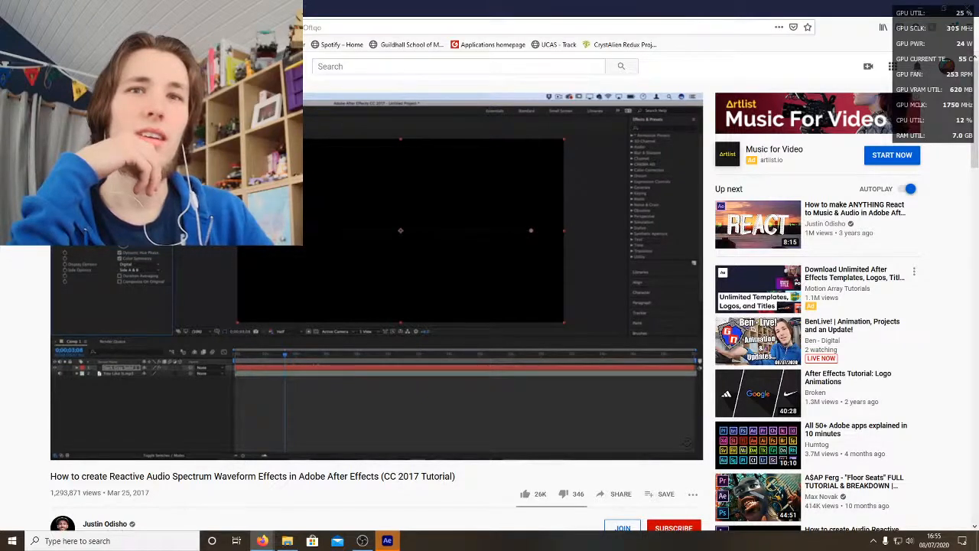
left_click(268, 262)
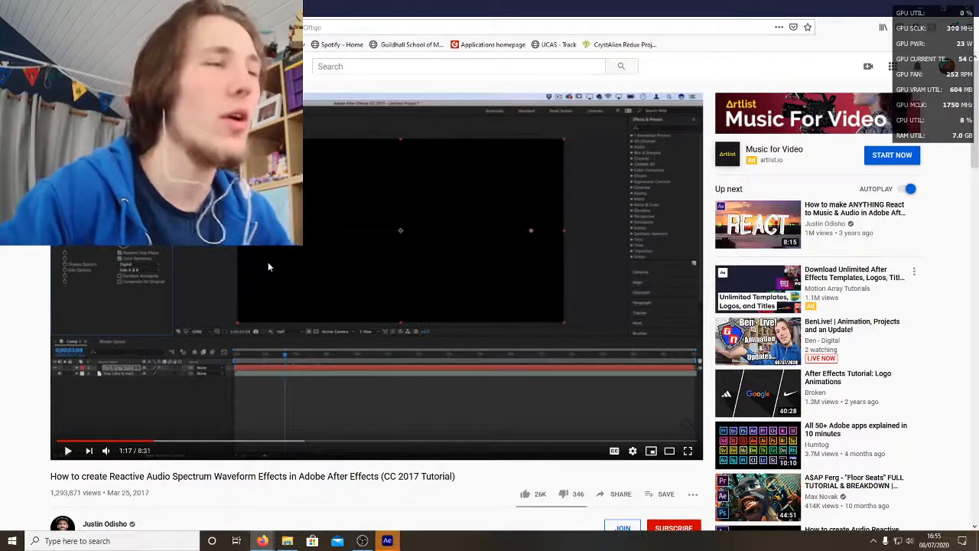
left_click(418, 358)
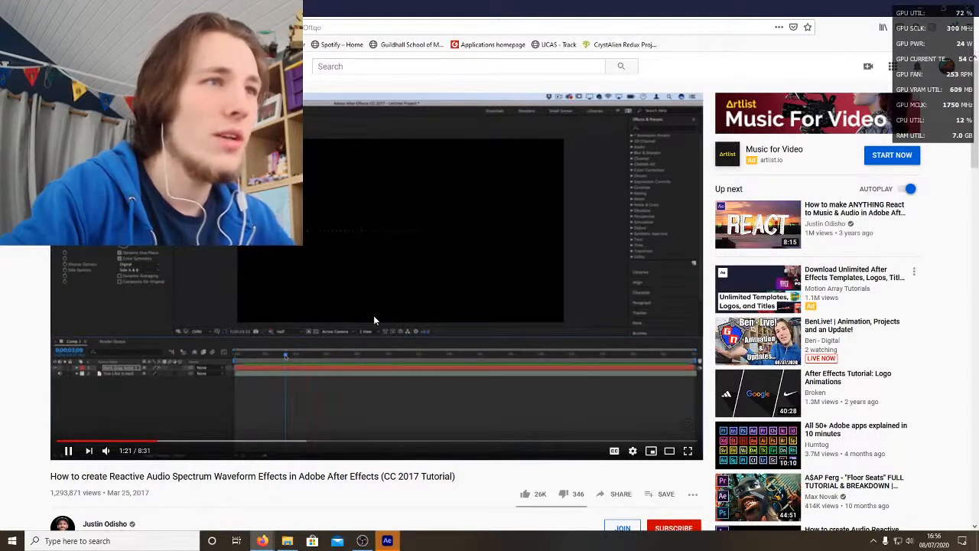
left_click(361, 273)
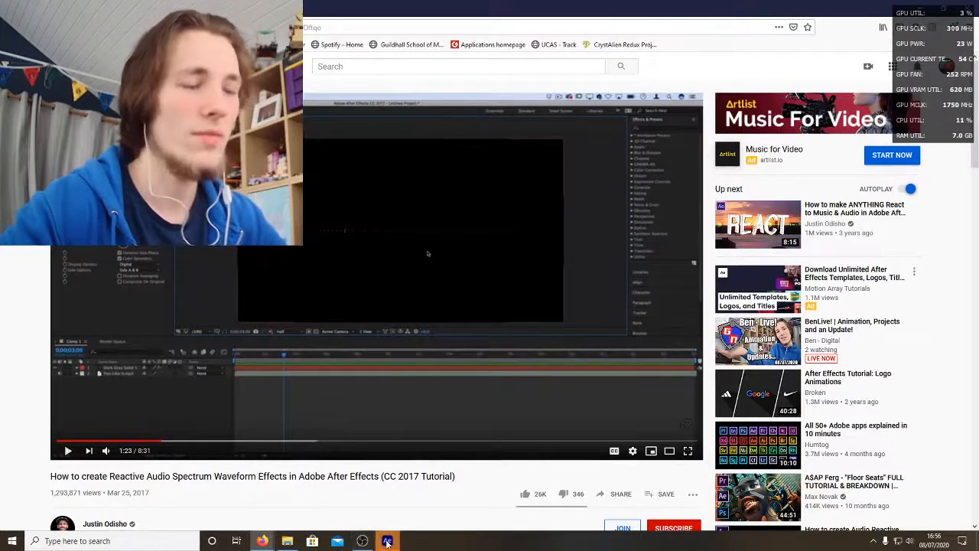
Step: Play the Gamenight Theme track from its start in the Game Night Theme folder, and put the player and folder windows away
mouse_move(387, 541)
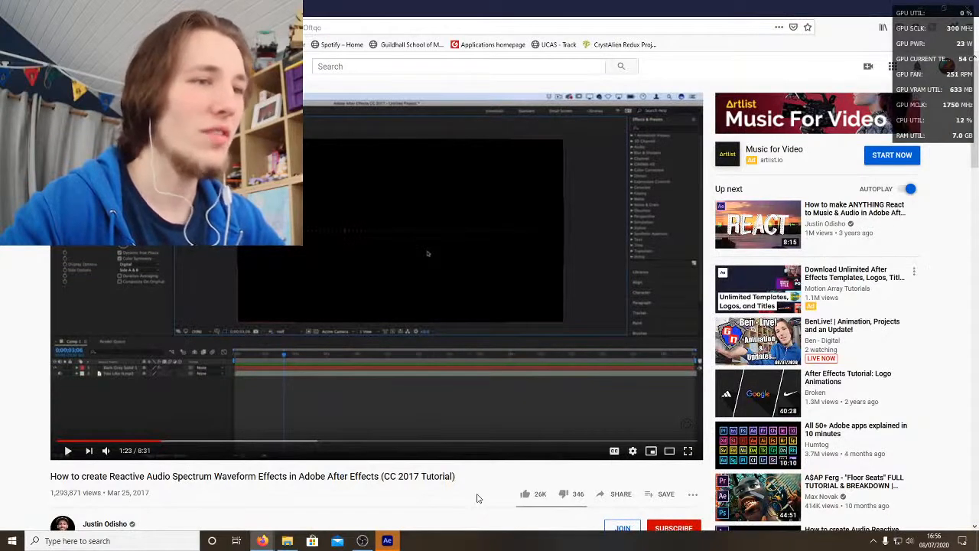
left_click(289, 542)
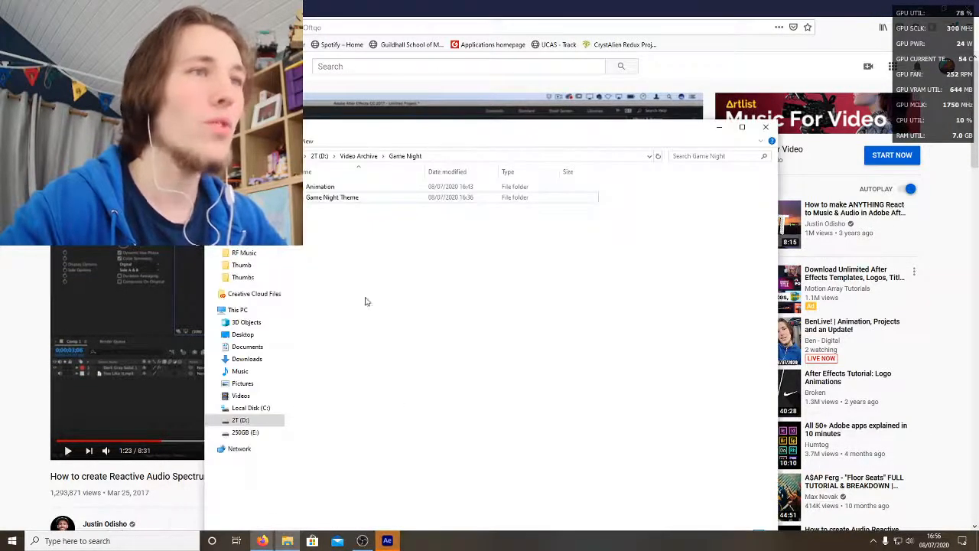
double_click(350, 199)
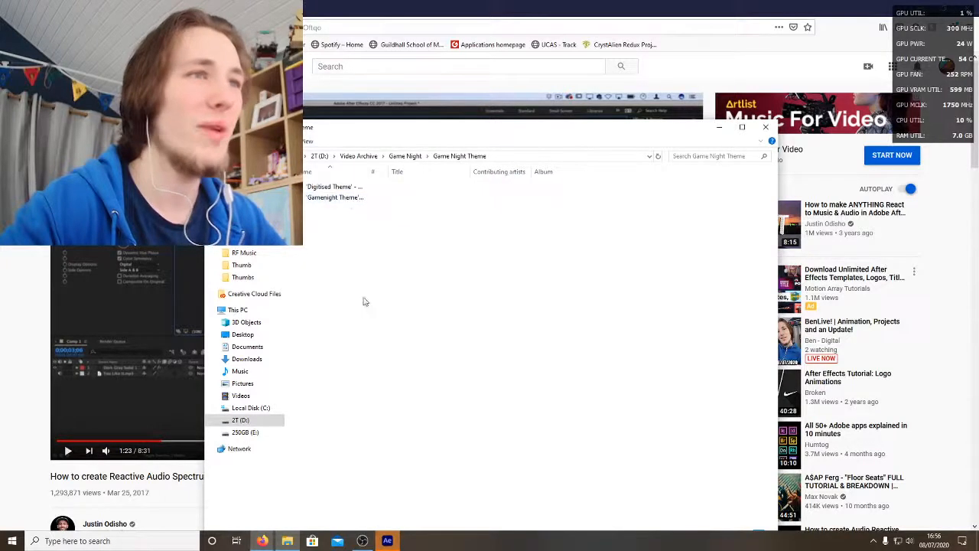
double_click(352, 198)
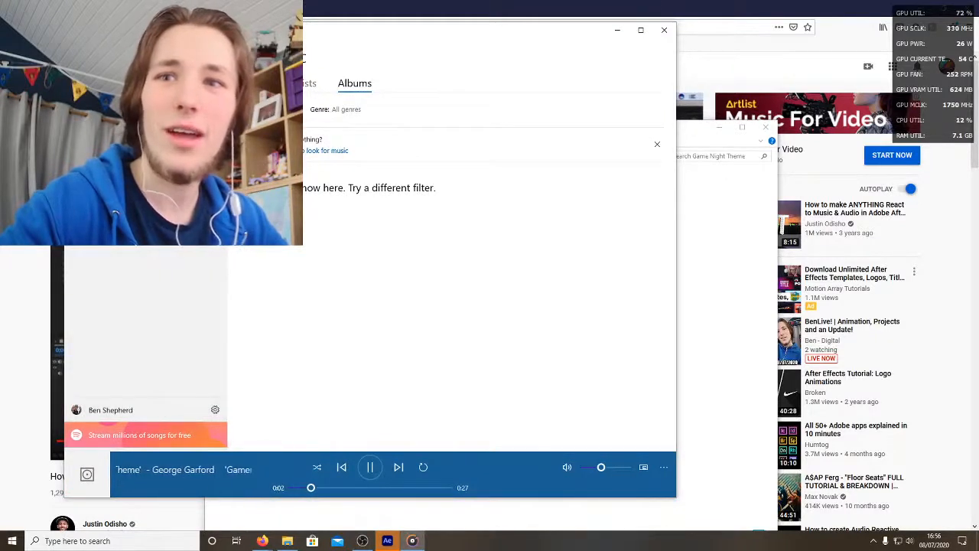
left_click(370, 466)
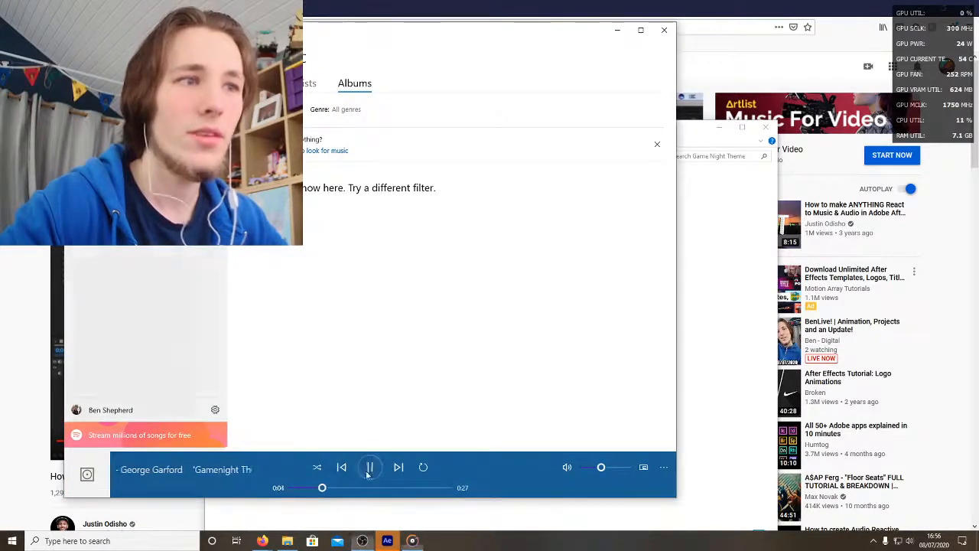
left_click_drag(318, 492, 292, 490)
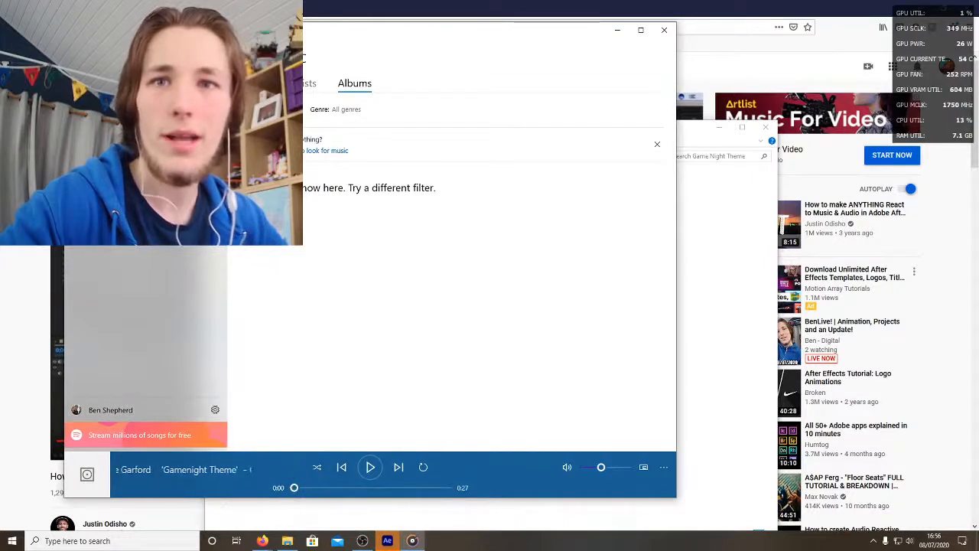
left_click(369, 467)
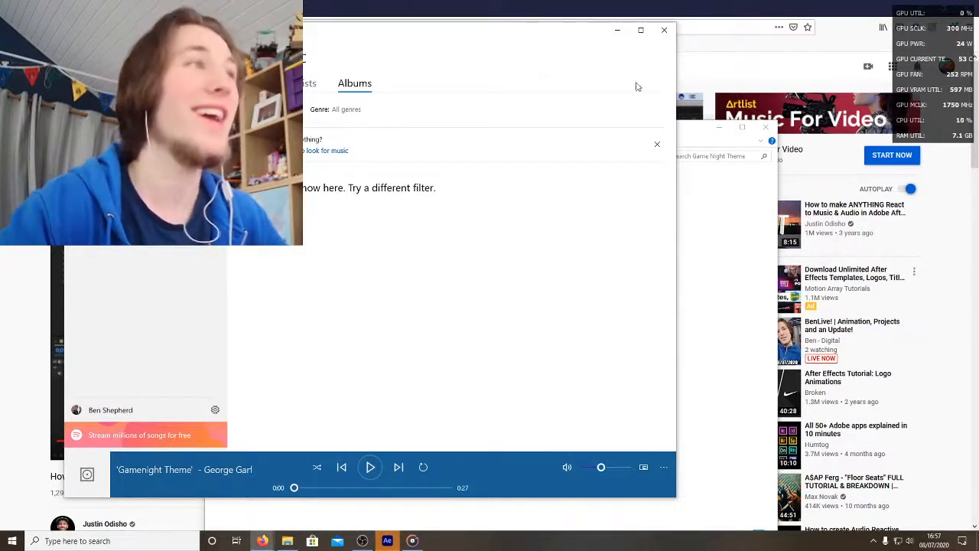
left_click(663, 35)
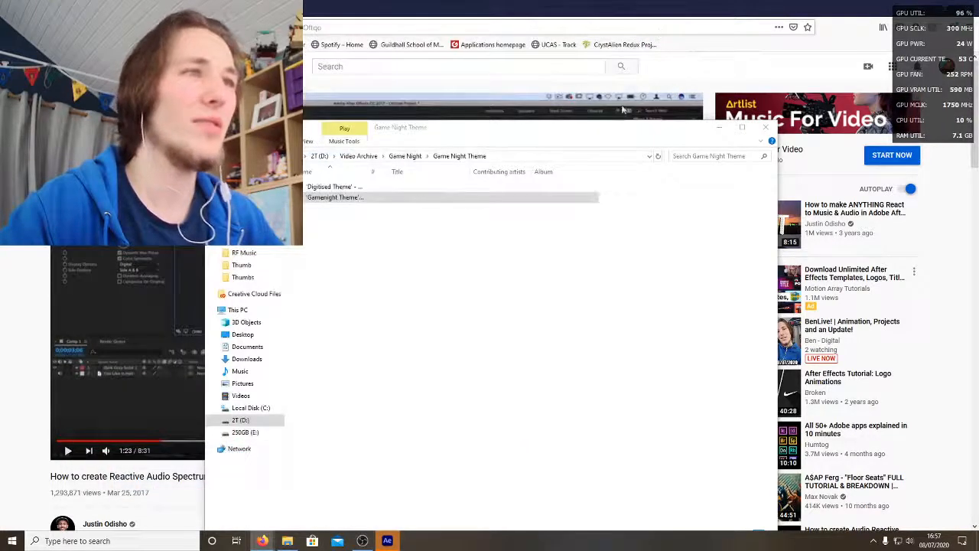
left_click(719, 127)
Step: Resume the tutorial and skip ahead to about 6:23, examining the audio spectrum's colour, display and side options
left_click(311, 302)
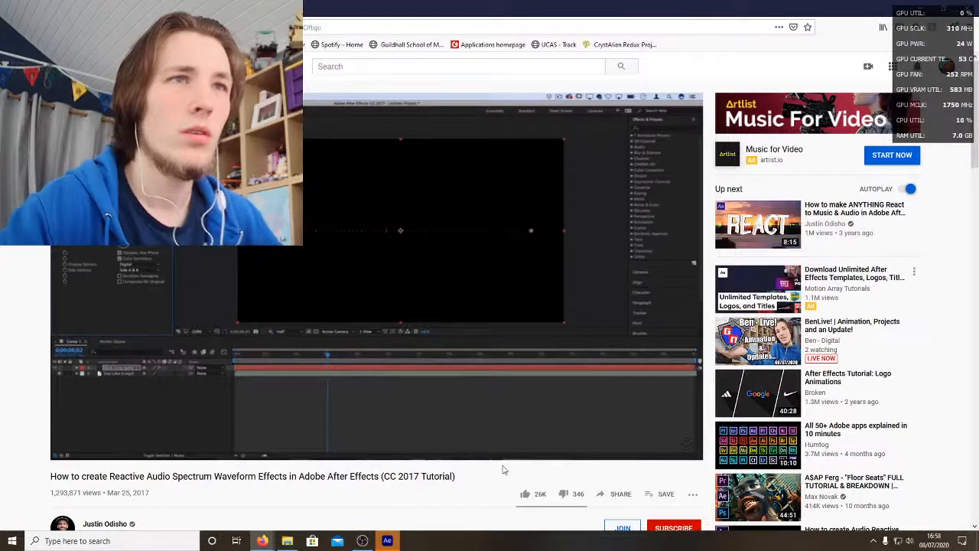
mouse_move(189, 334)
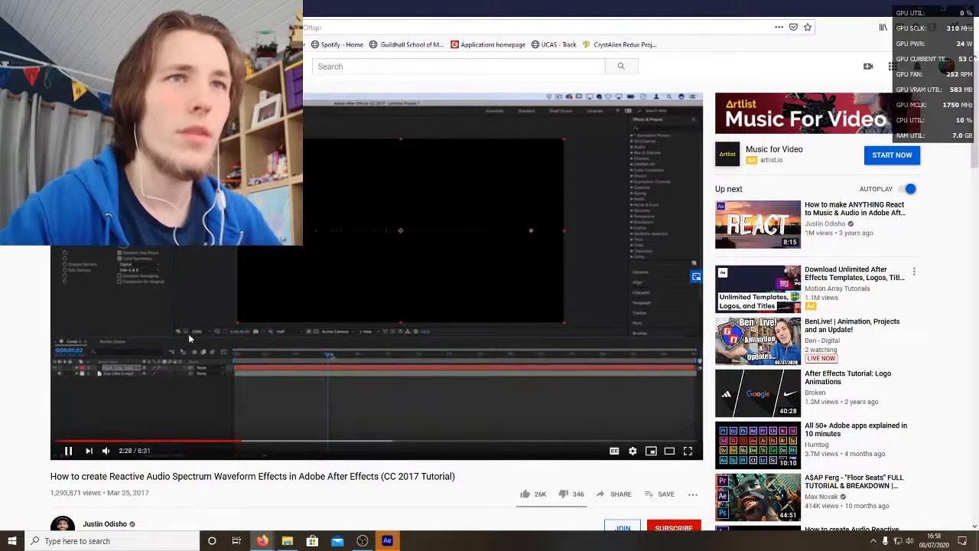
left_click(291, 442)
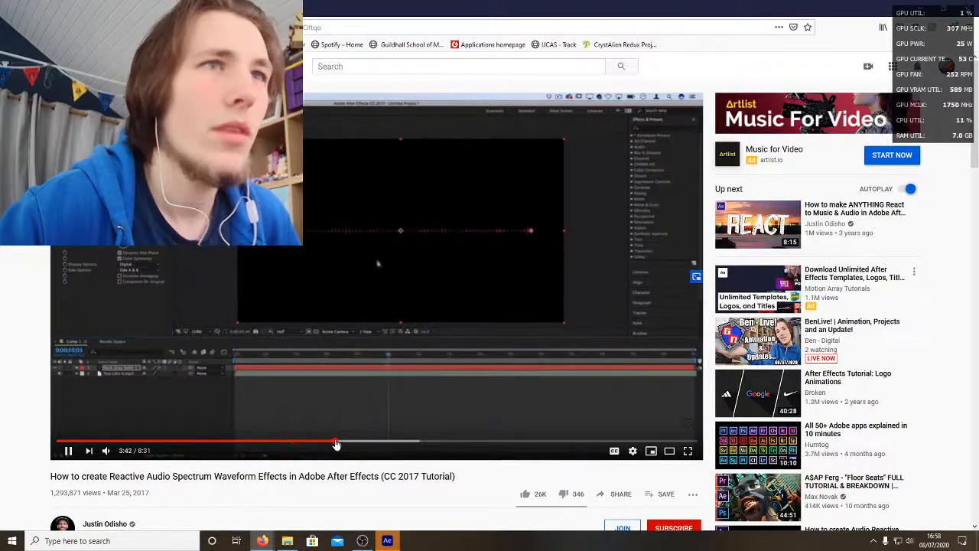
left_click(383, 443)
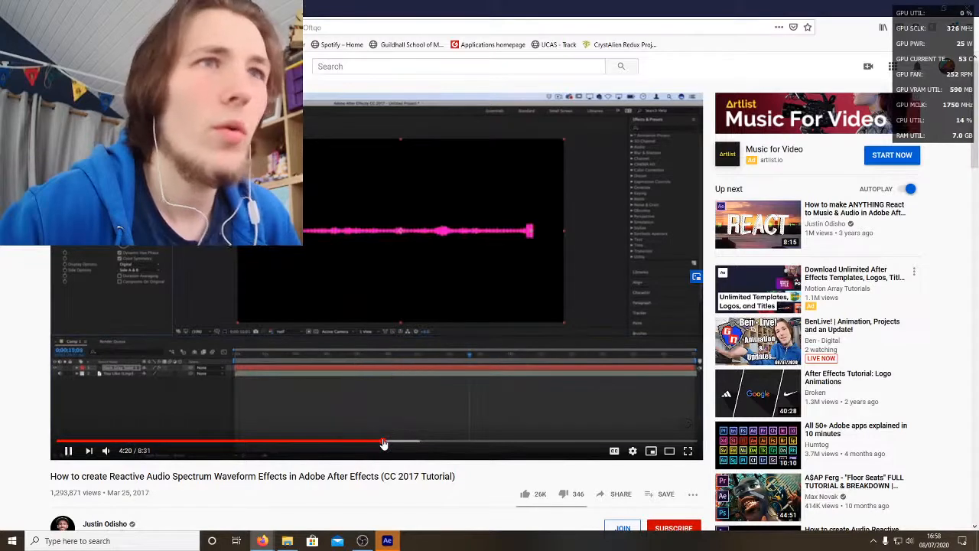
left_click(426, 443)
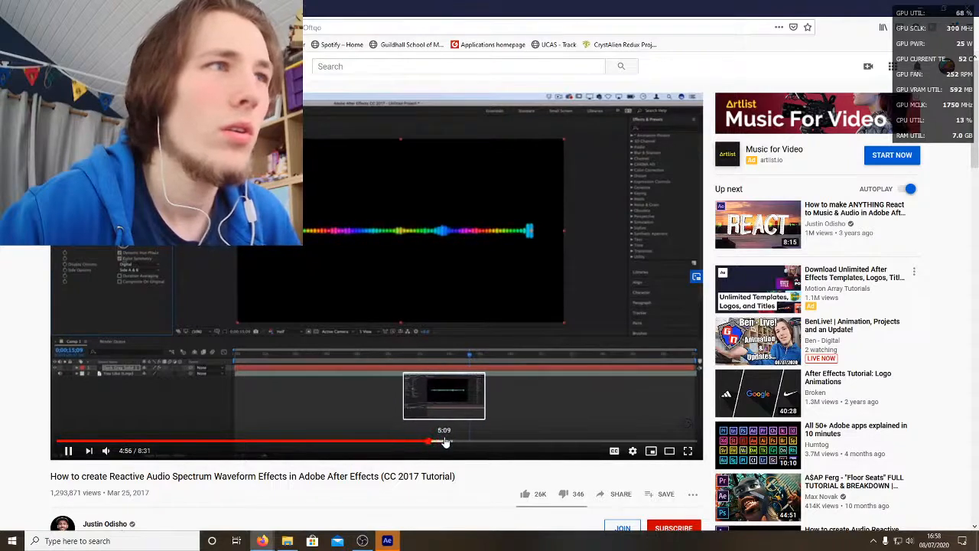
left_click(453, 443)
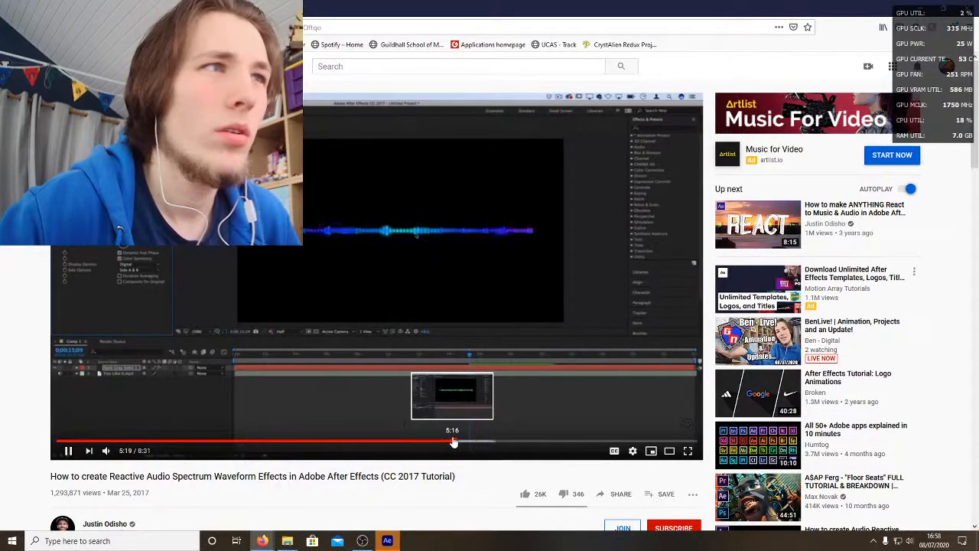
left_click(486, 443)
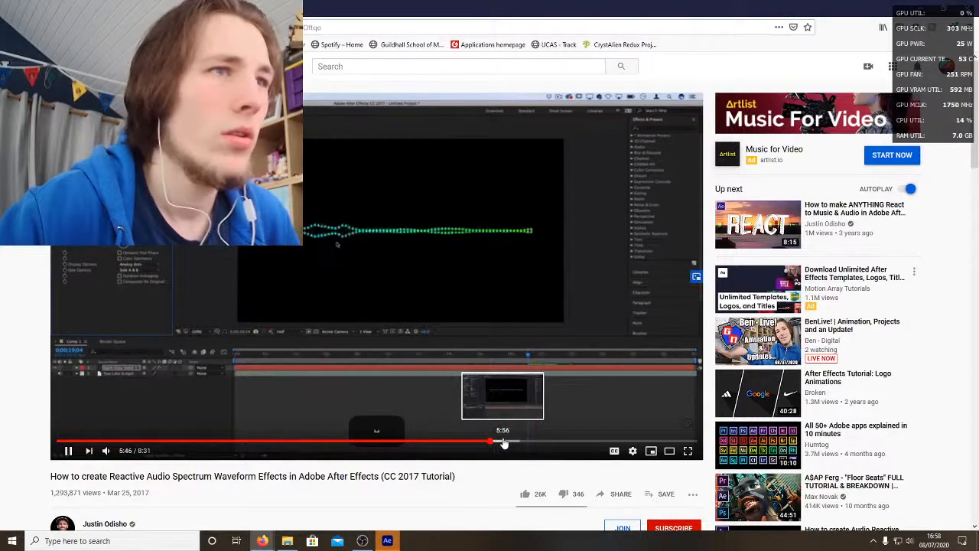
left_click(502, 443)
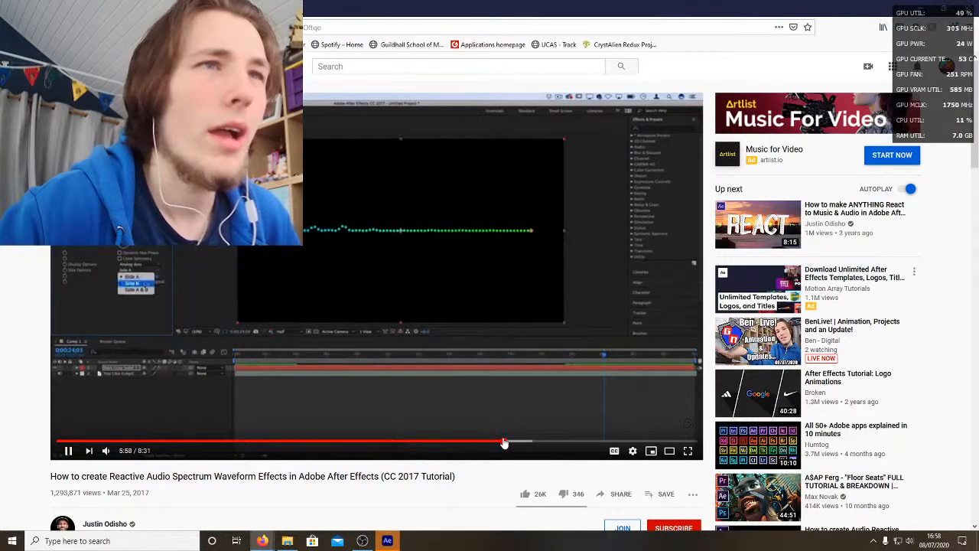
left_click(521, 443)
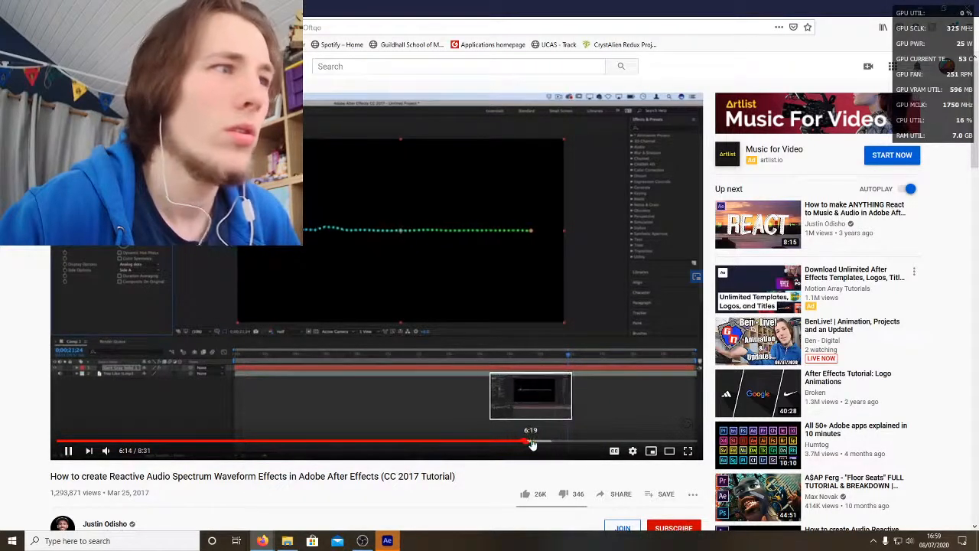
left_click(535, 443)
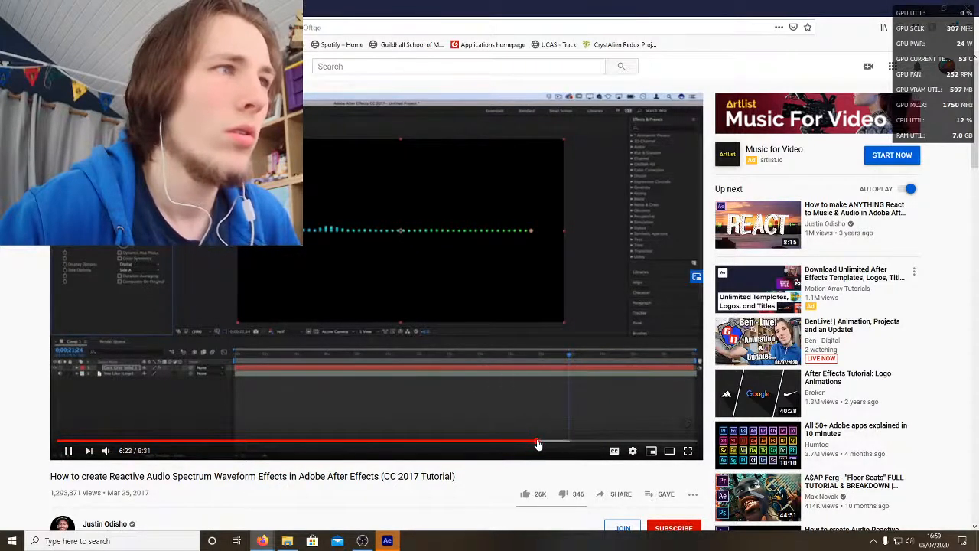
Step: Skim the tutorial's Venetian Blinds and Polar Coordinates sections, going back to about 7:38 to rewatch the circular spectrum part
left_click(563, 444)
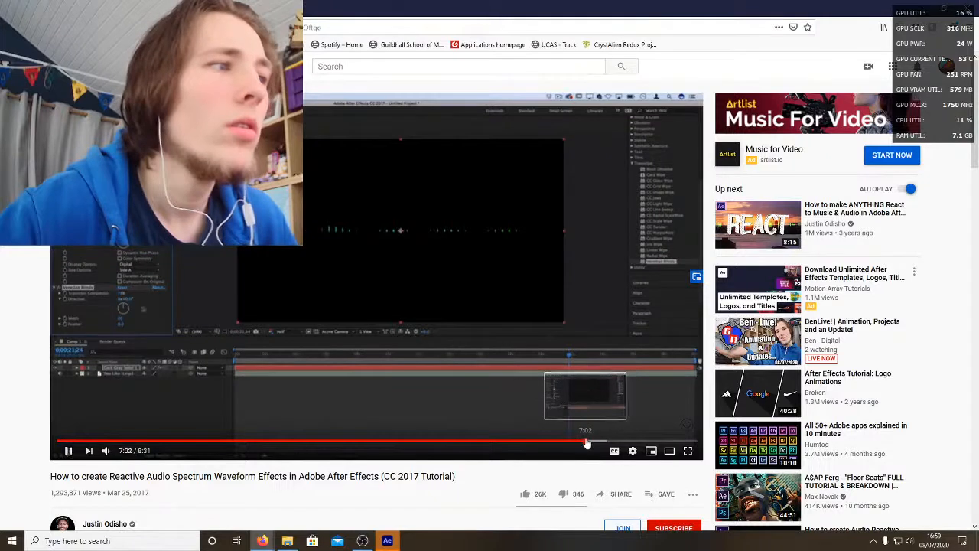
left_click(586, 443)
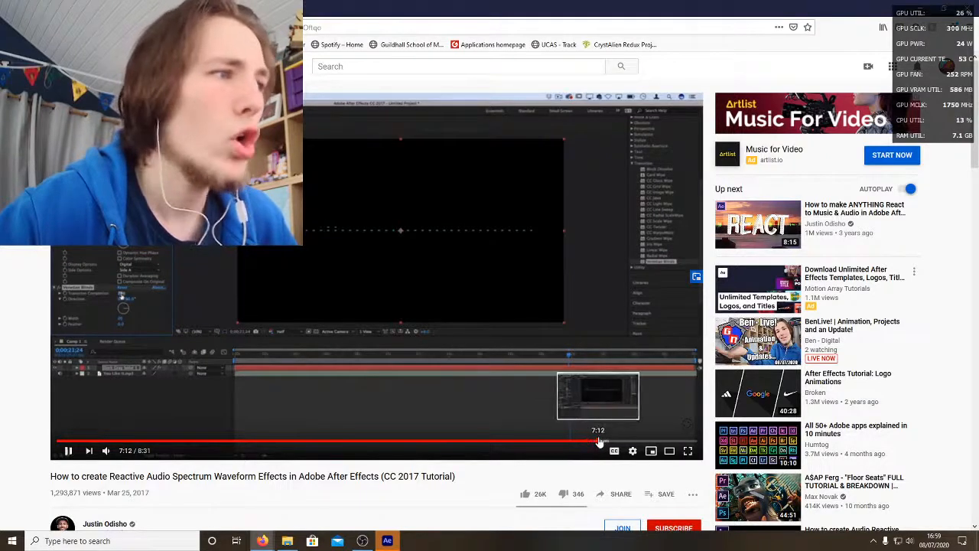
left_click(599, 443)
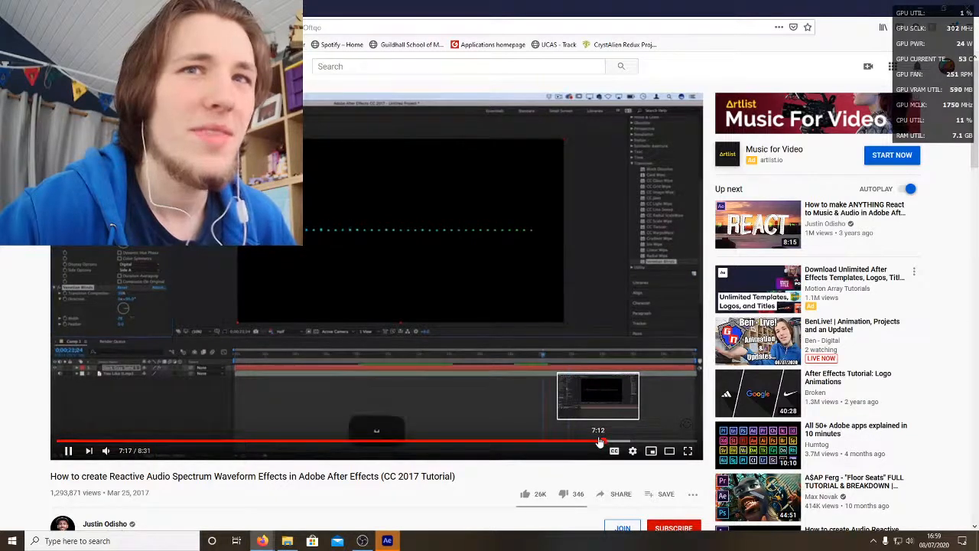
left_click(371, 213)
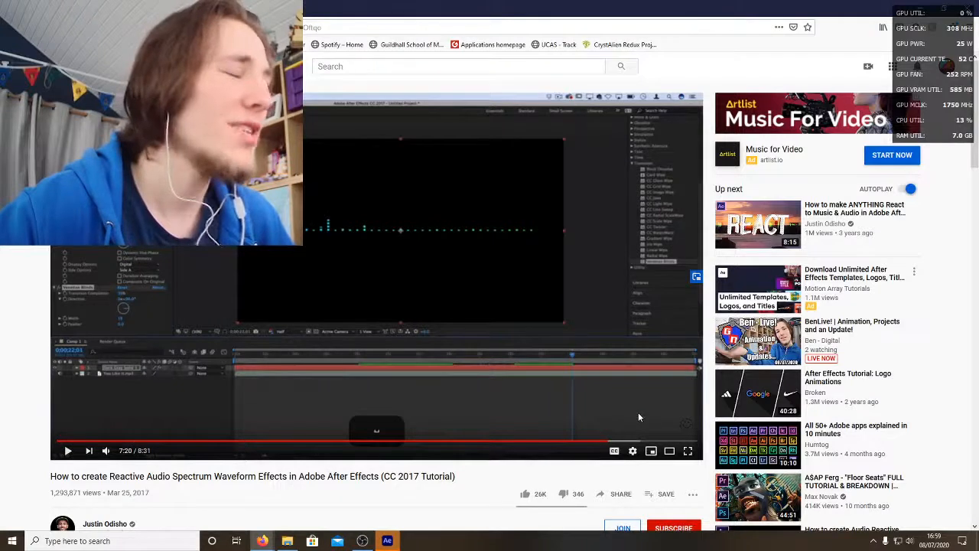
left_click(625, 442)
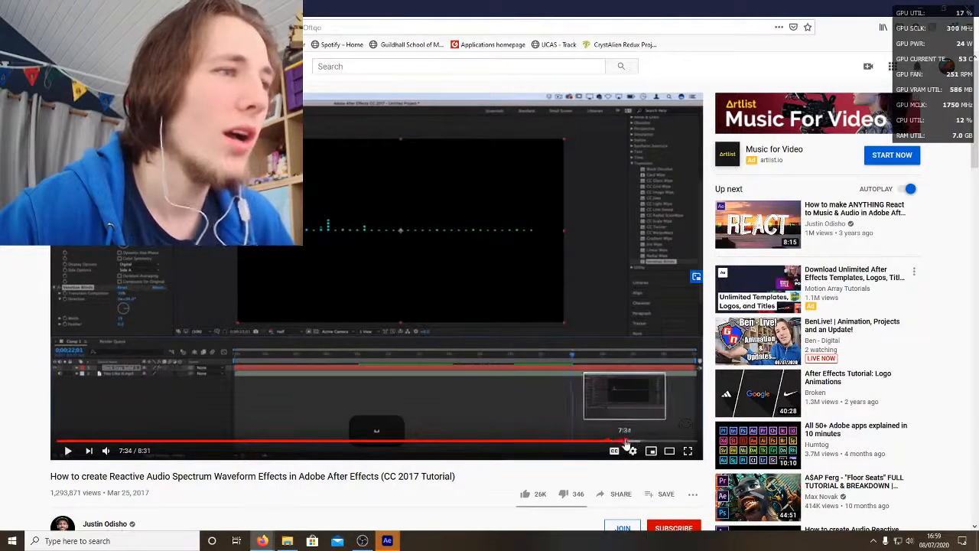
left_click(378, 310)
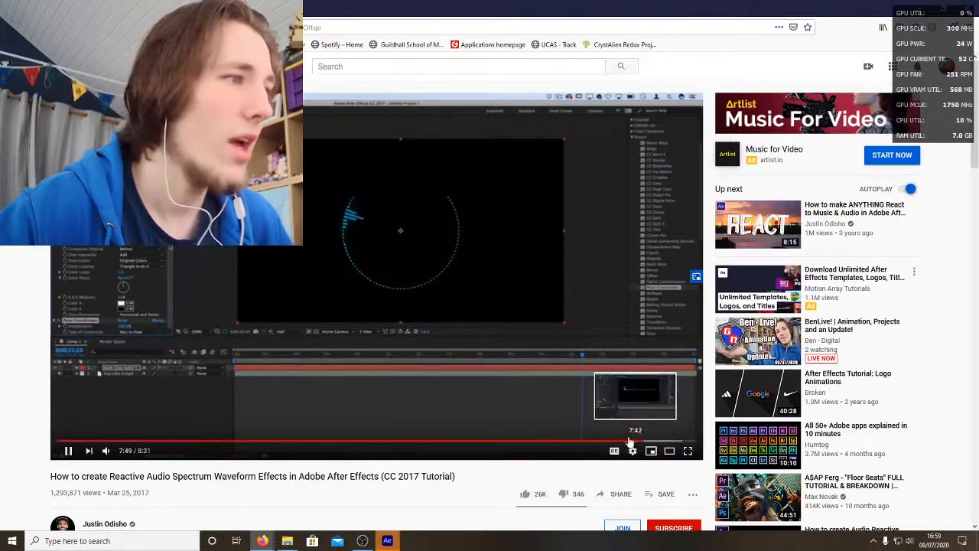
left_click(628, 442)
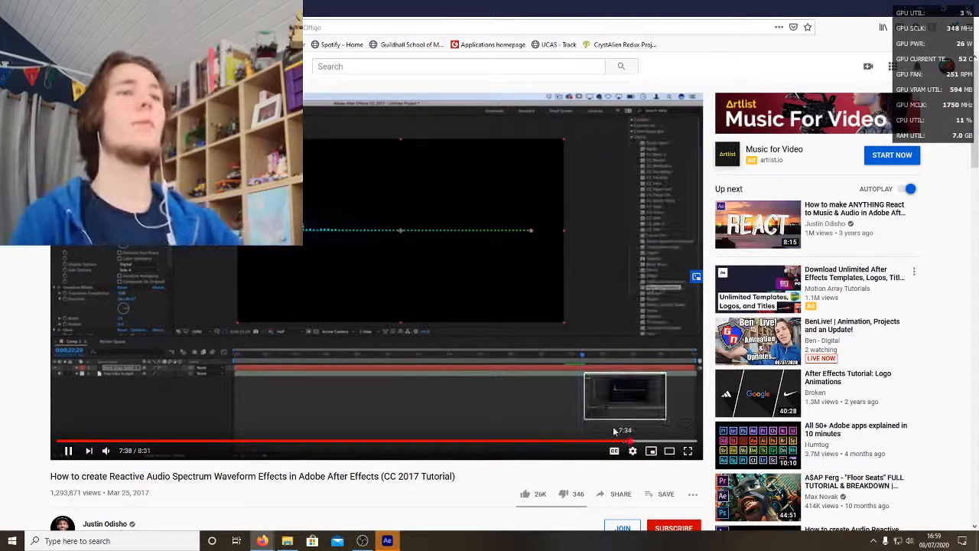
Step: Go back to about 7:07 in the tutorial and rewatch the circular spectrum part, pausing at about 7:59
left_click(469, 331)
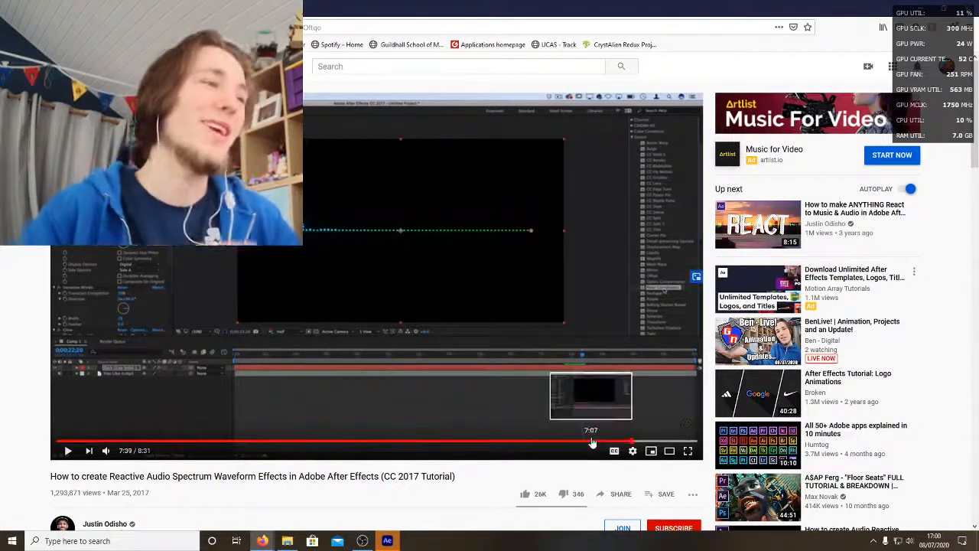
left_click(590, 442)
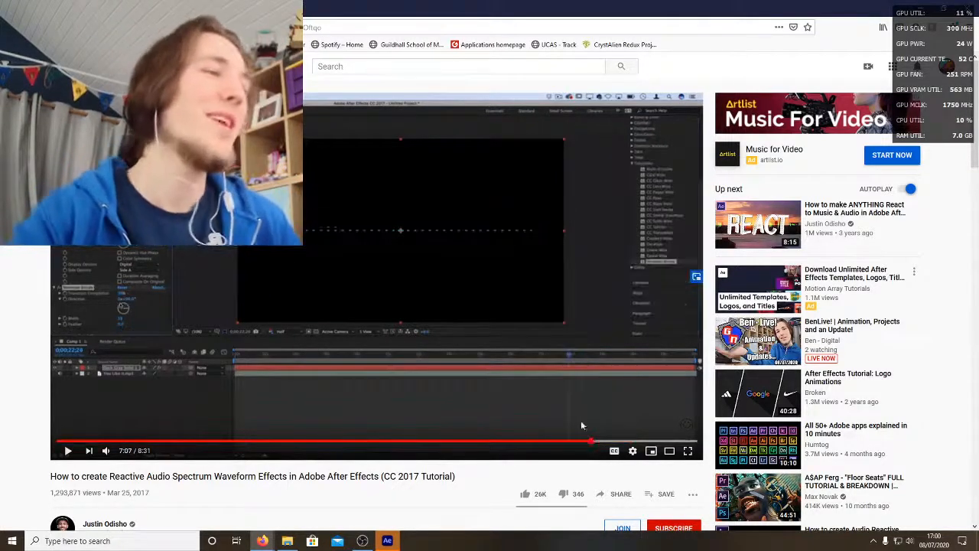
left_click(434, 289)
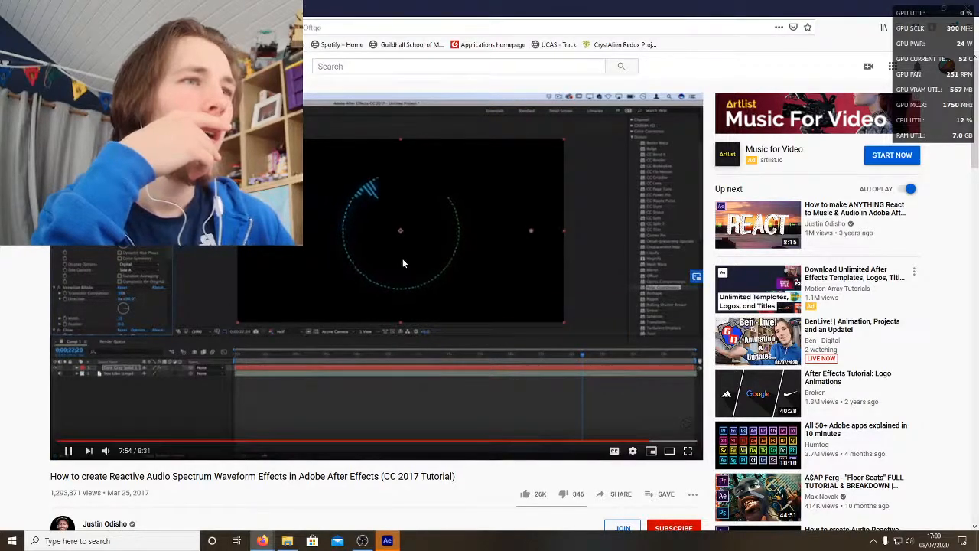
left_click(454, 233)
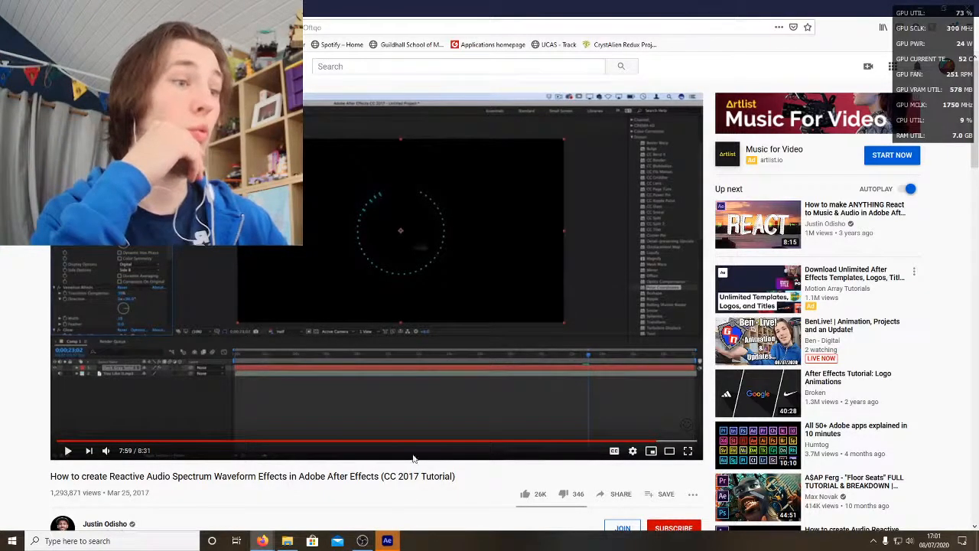
Step: Switch to After Effects, dismiss the start screen and create a composition named Game EQ with the default settings
left_click(903, 6)
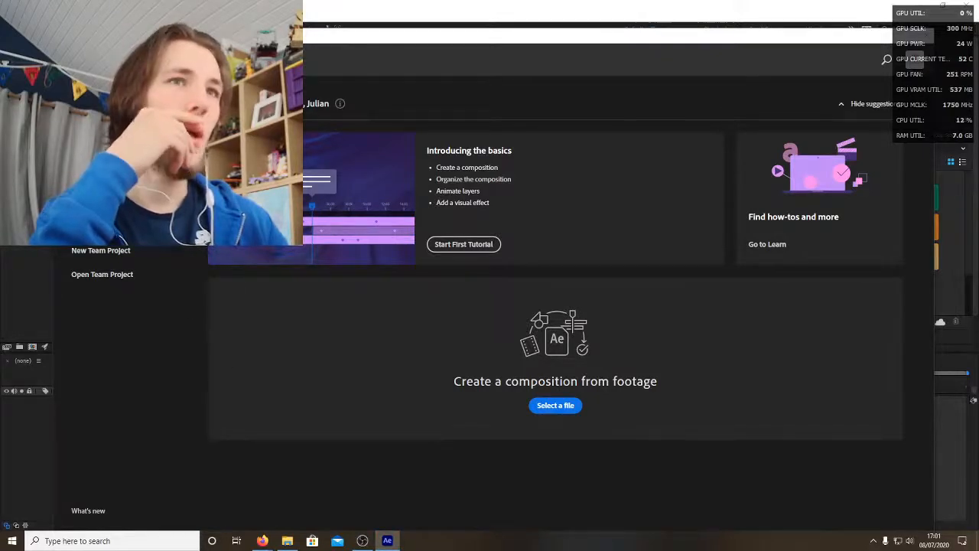
key("Escape")
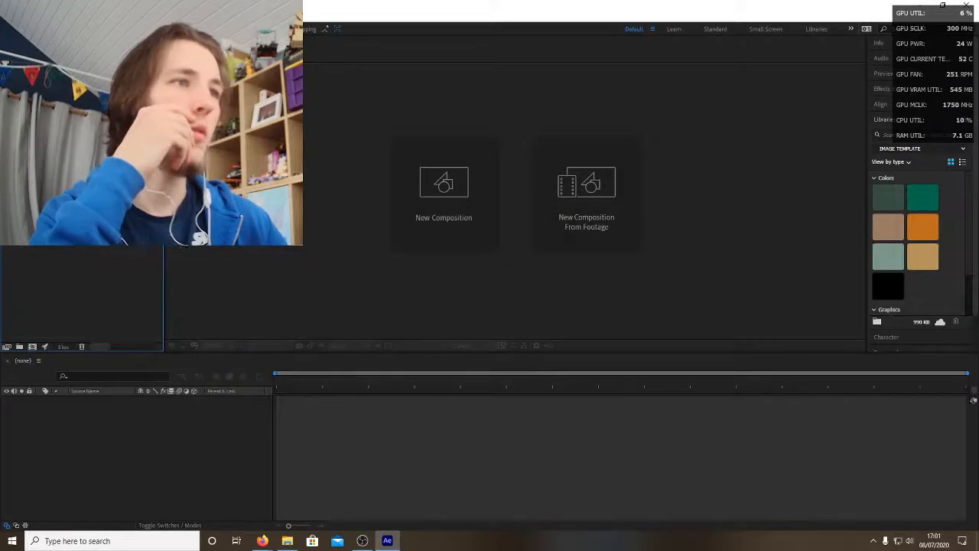
left_click(433, 204)
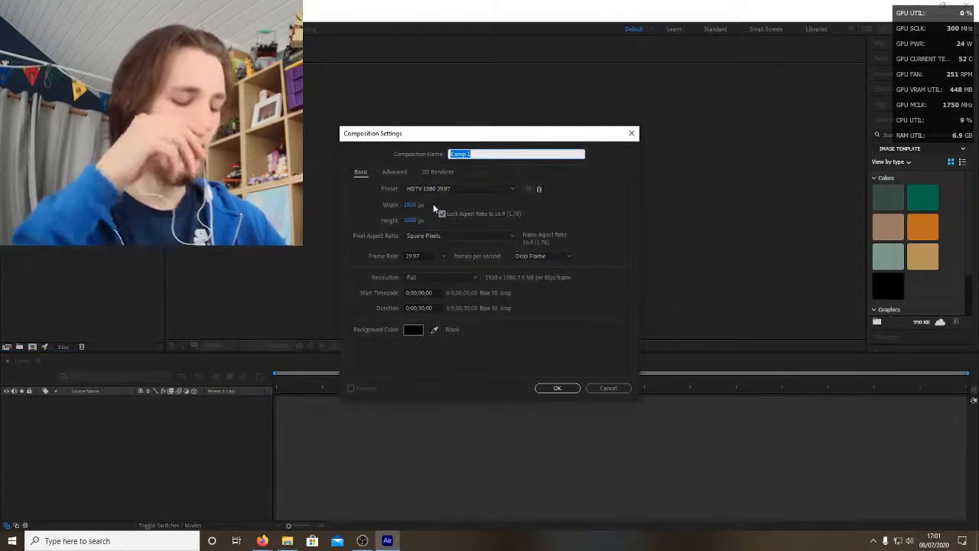
type("Game EQ")
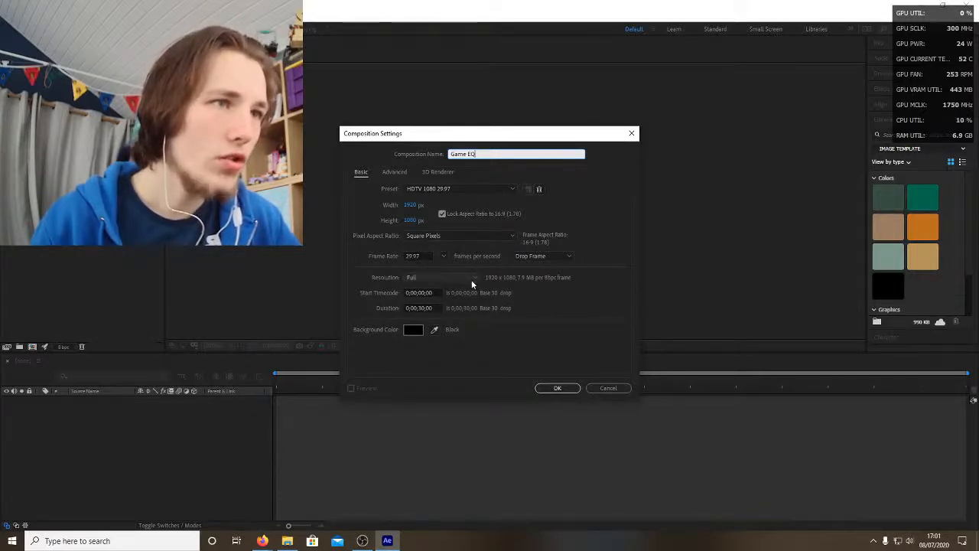
left_click(554, 389)
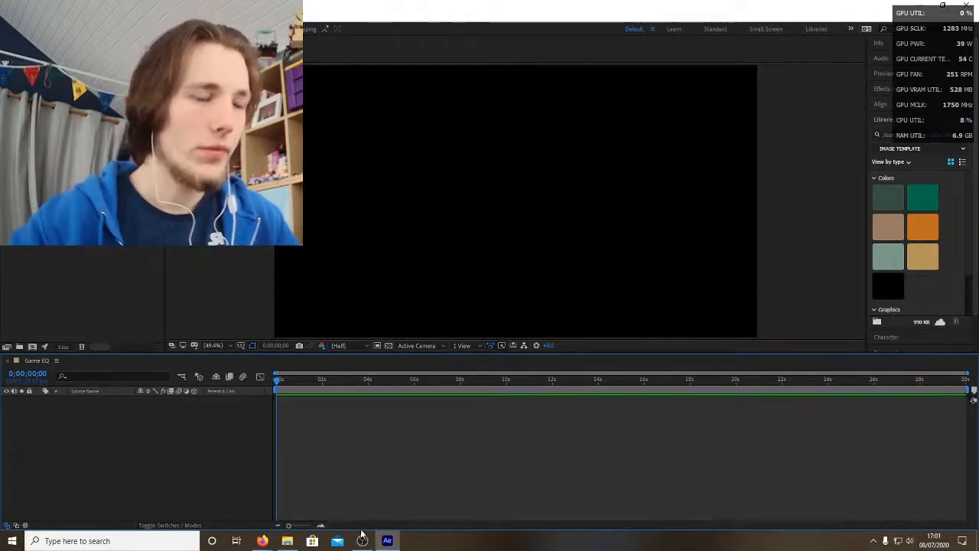
Step: Add the Gamenight Theme audio file from the Game Night Theme folder to the Game EQ timeline
left_click(293, 542)
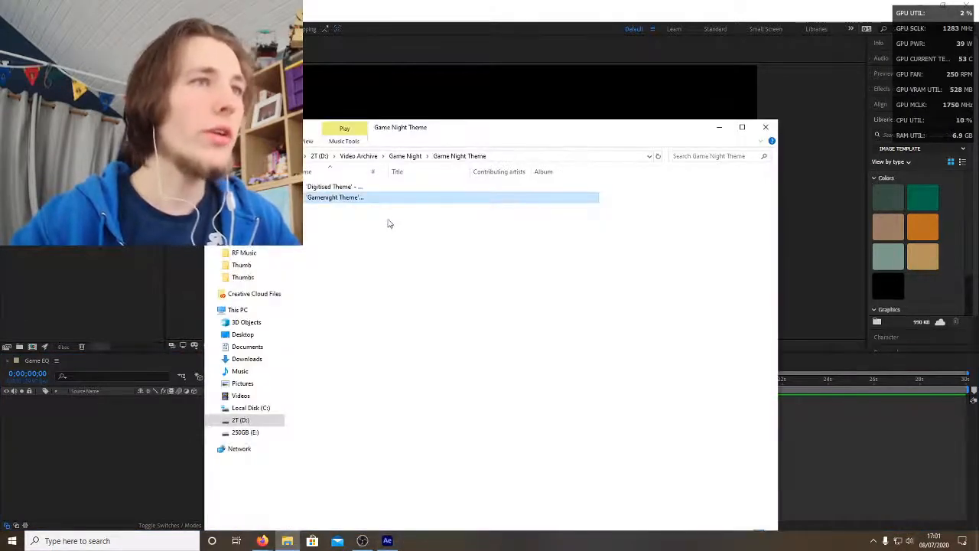
left_click_drag(367, 201, 117, 465)
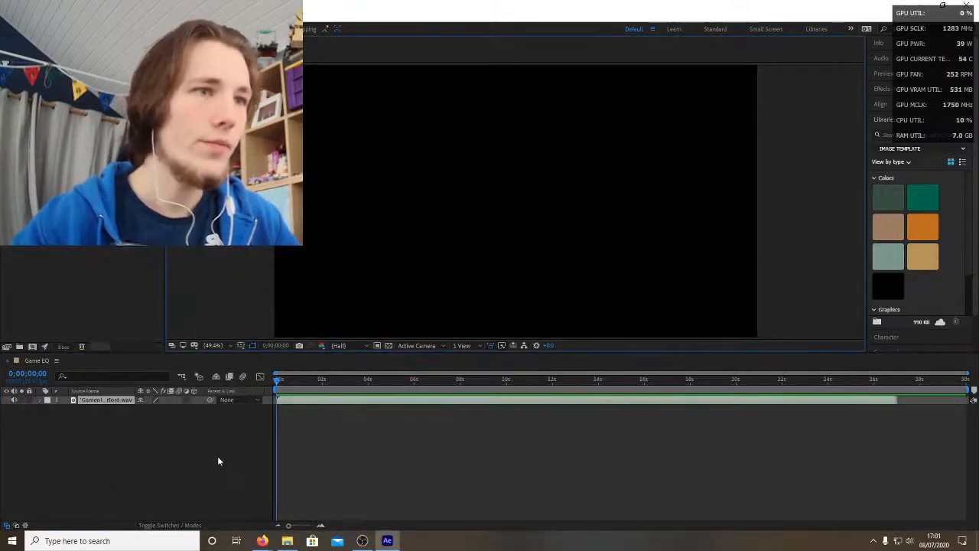
Step: Preview the theme audio in the composition, lower the system speaker volume to 14 and stop playback
key("space")
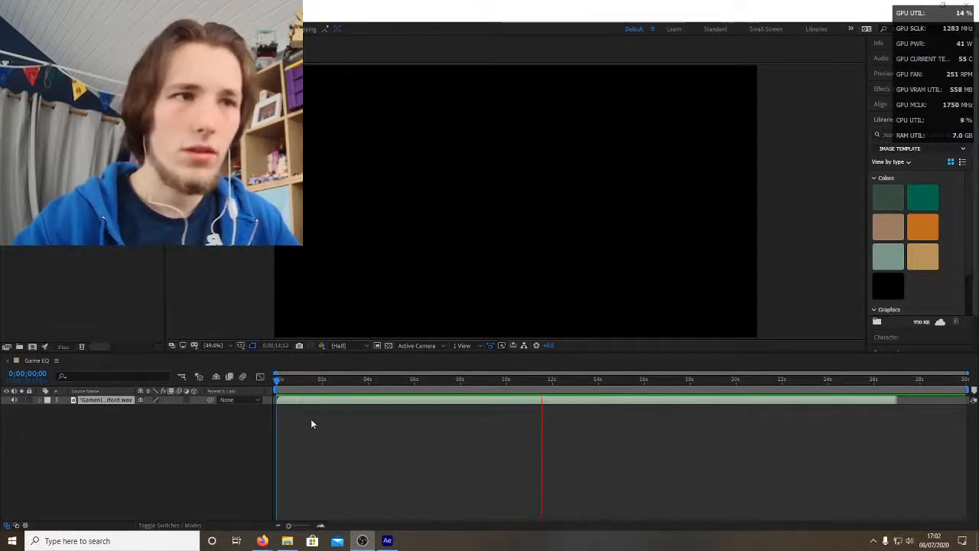
left_click(325, 445)
left_click(885, 541)
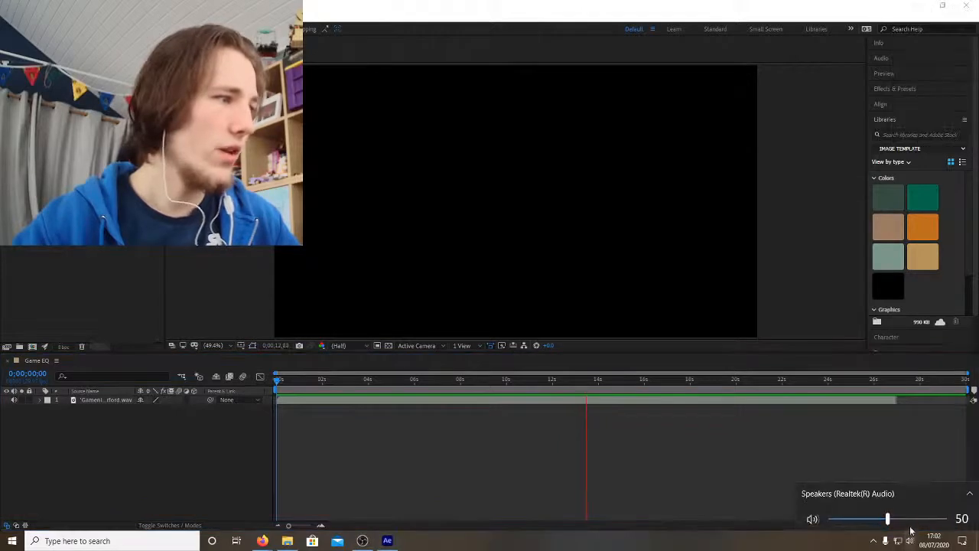
left_click_drag(891, 520, 847, 517)
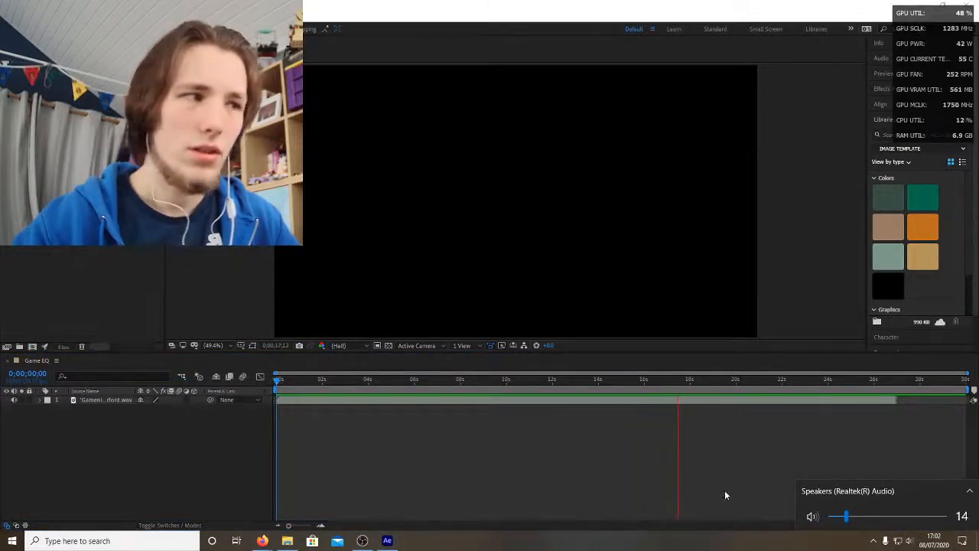
left_click(752, 476)
key("space")
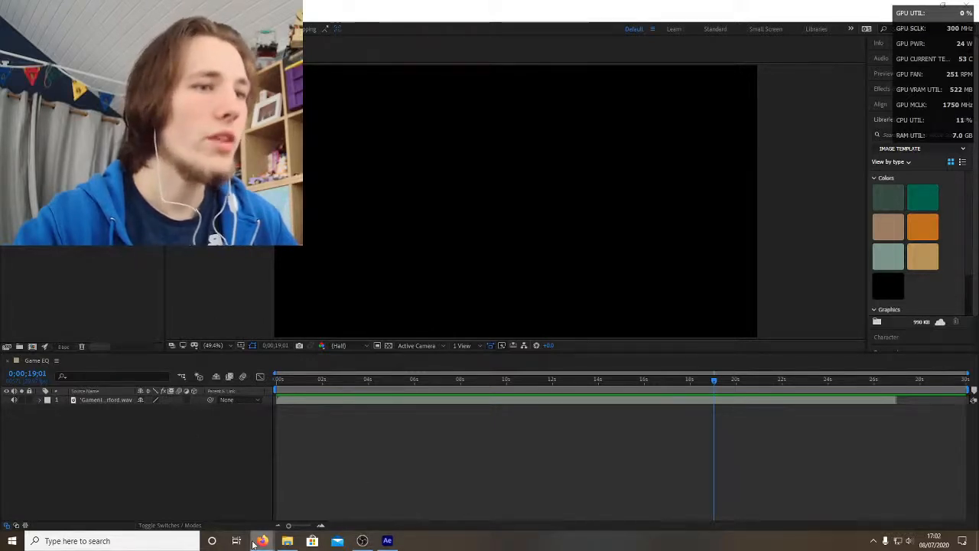
Step: Switch to the browser tutorial and skim its setup section from the beginning, pausing at about 0:48
mouse_move(252, 543)
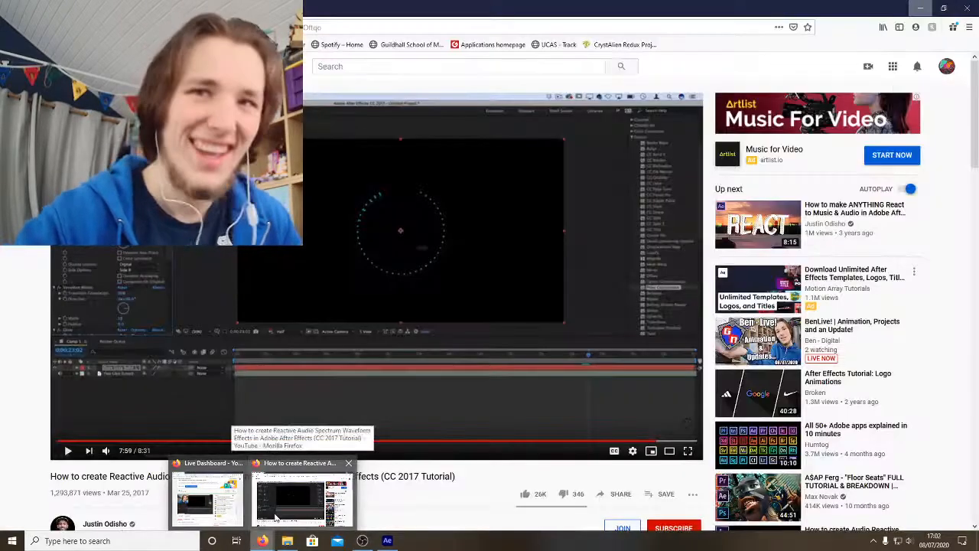
left_click(277, 519)
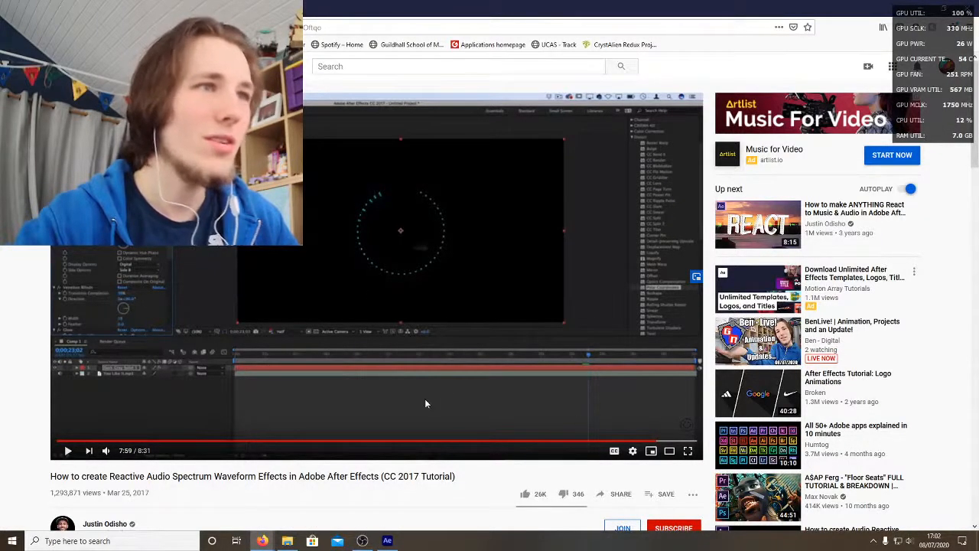
left_click(68, 442)
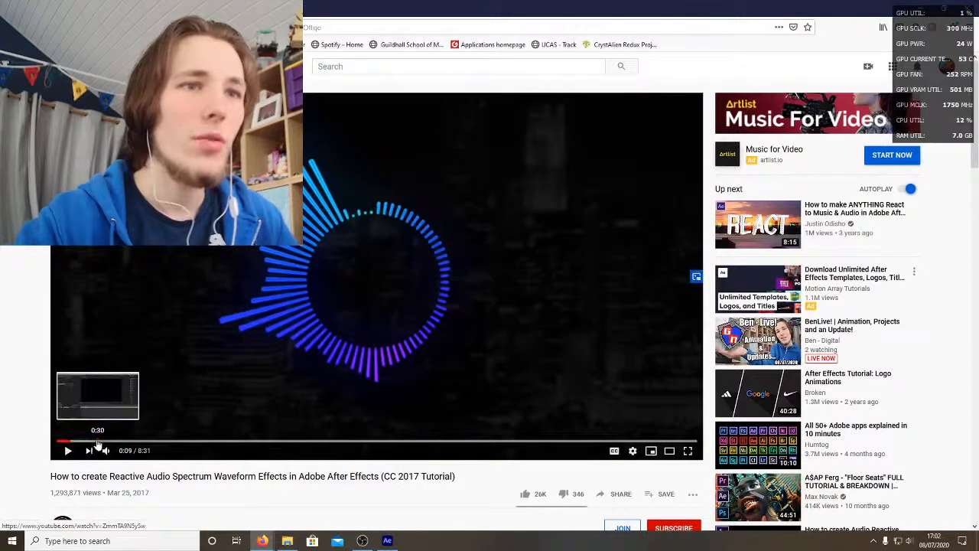
mouse_move(98, 444)
left_mouse_down()
mouse_move(131, 444)
mouse_move(86, 445)
left_mouse_up()
left_click(67, 450)
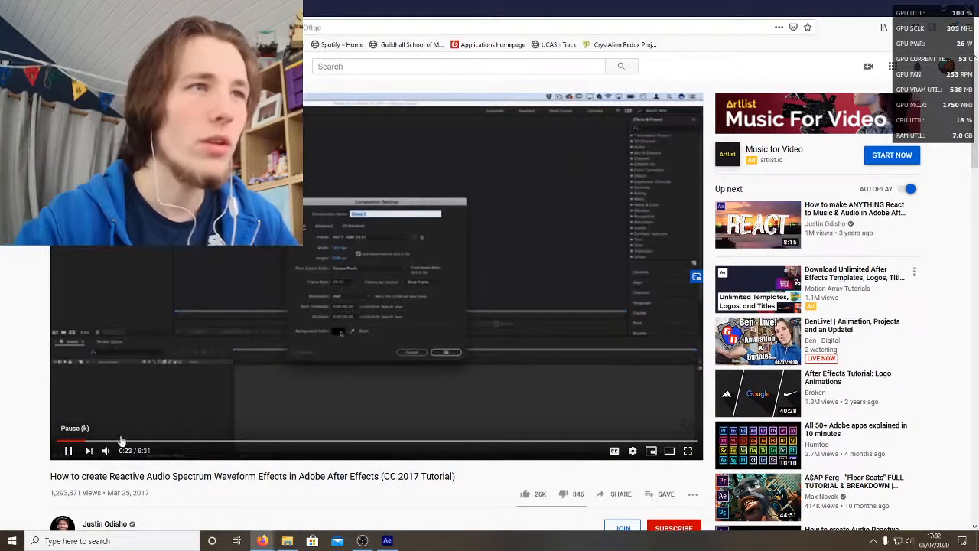
left_click(94, 443)
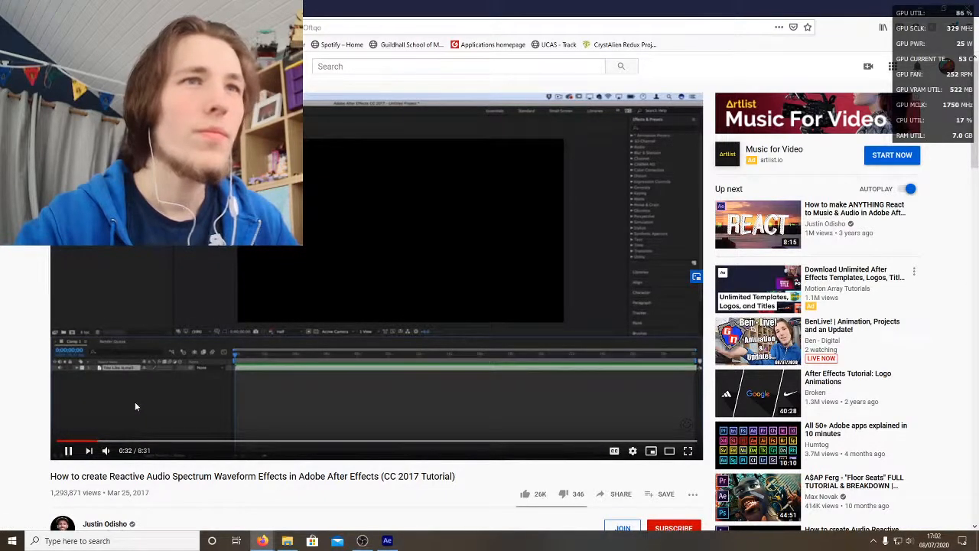
left_click(112, 442)
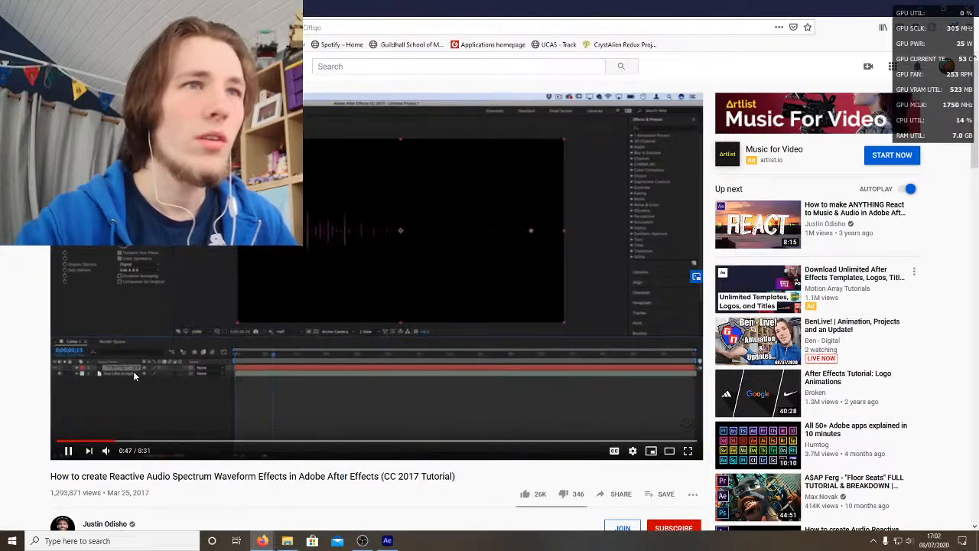
left_click(176, 309)
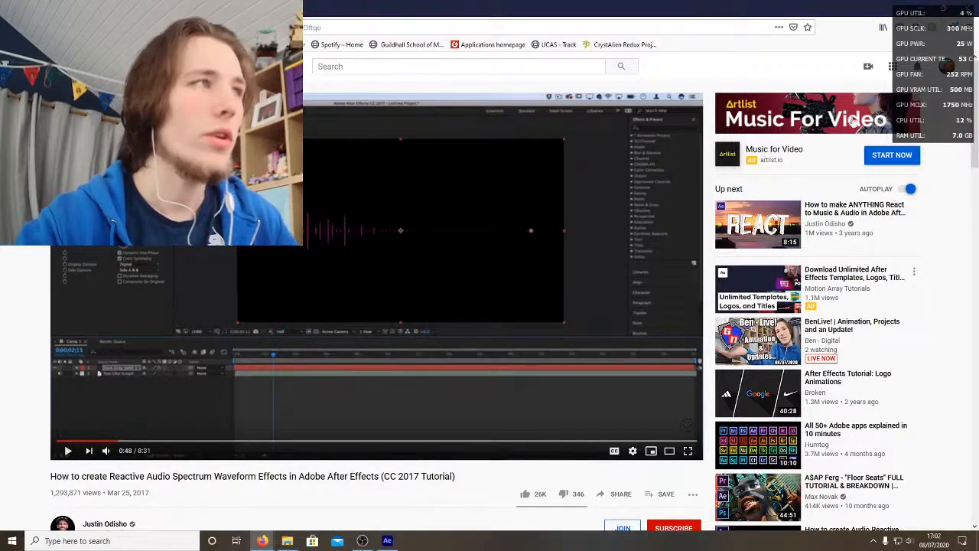
Step: Return to After Effects and add a solid layer with the default dark gray settings to the Game EQ composition
left_click(926, 15)
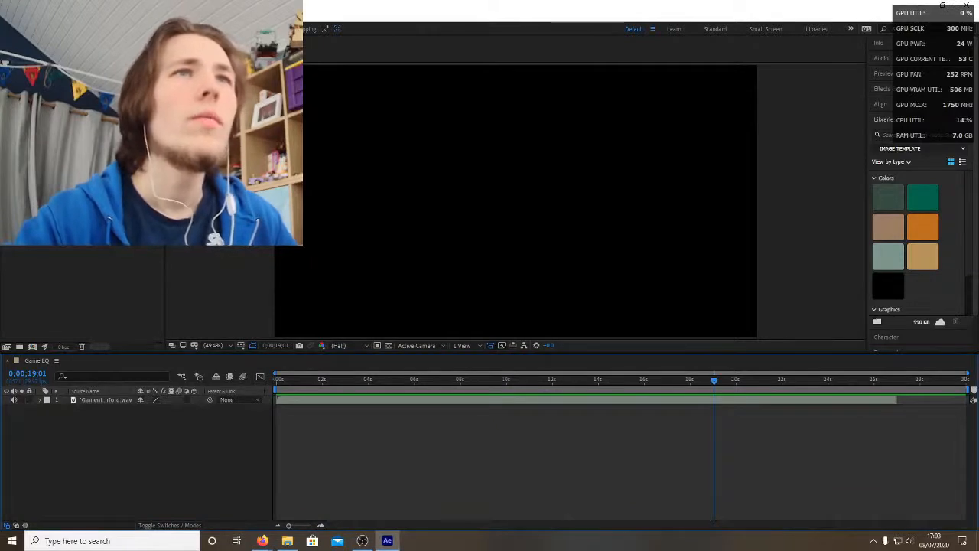
left_click(107, 15)
mouse_move(86, 15)
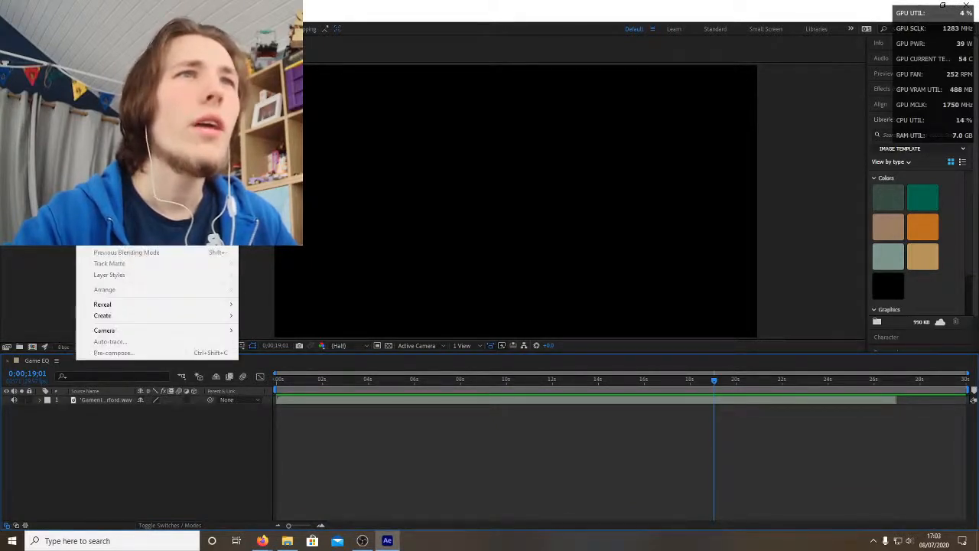
mouse_move(114, 28)
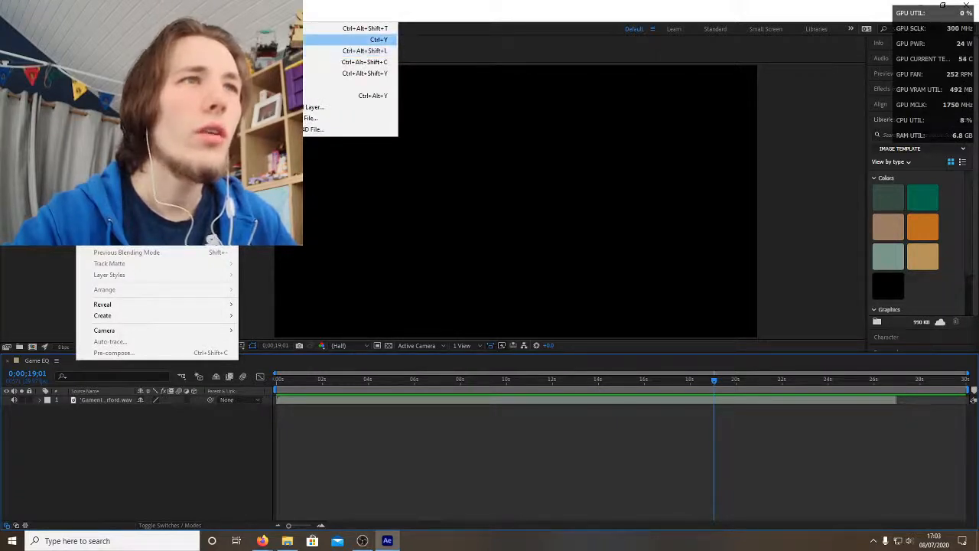
left_click(268, 39)
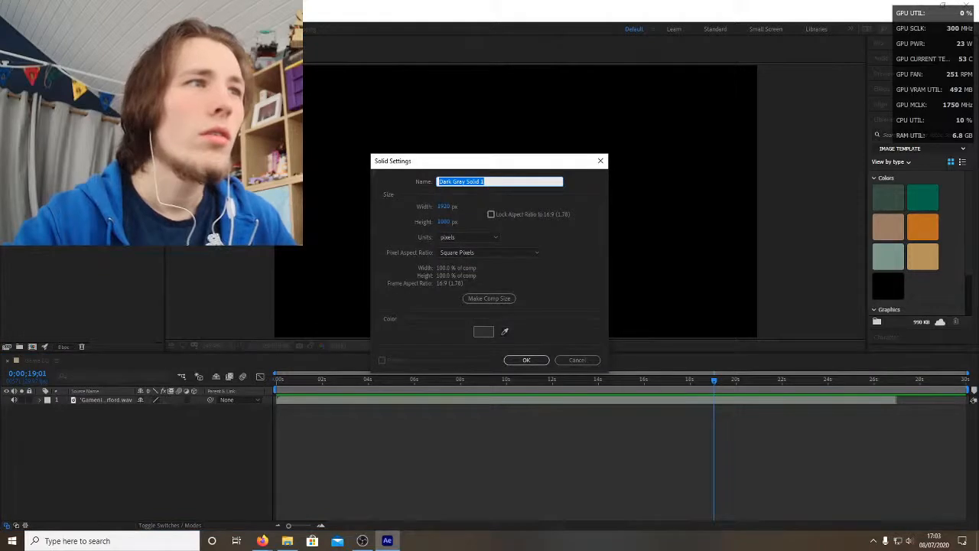
left_click(536, 360)
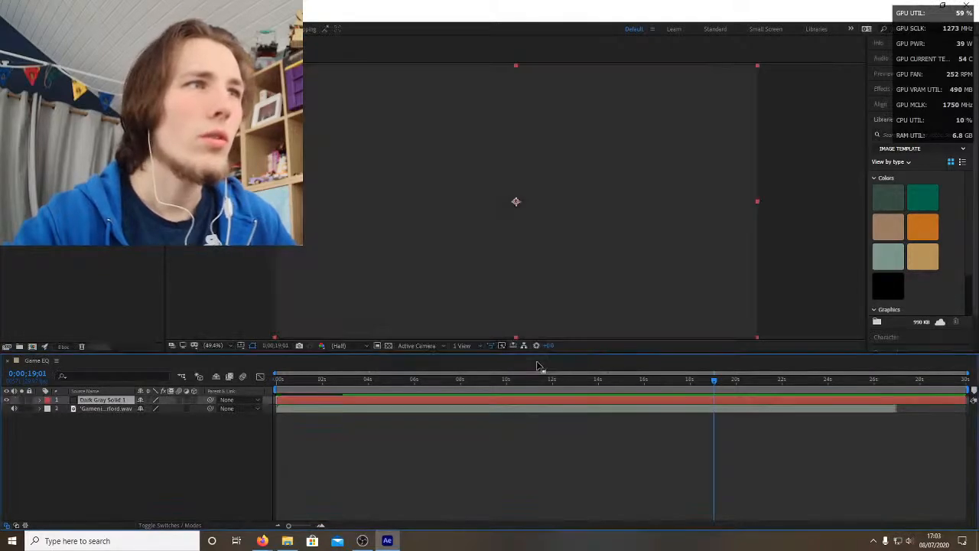
Step: Look through the layer commands, and return to the tutorial at about 0:38 to check what follows the solid layer
left_click(86, 16)
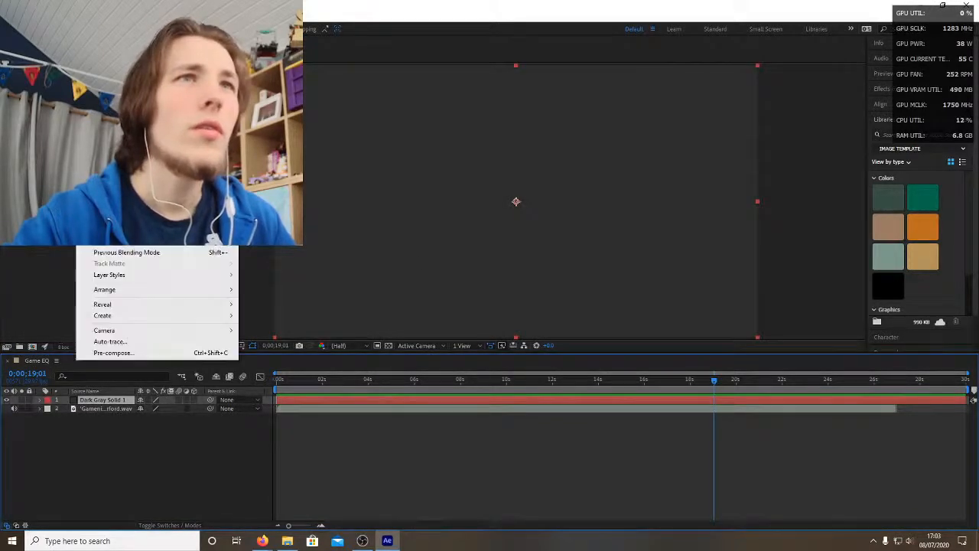
mouse_move(115, 28)
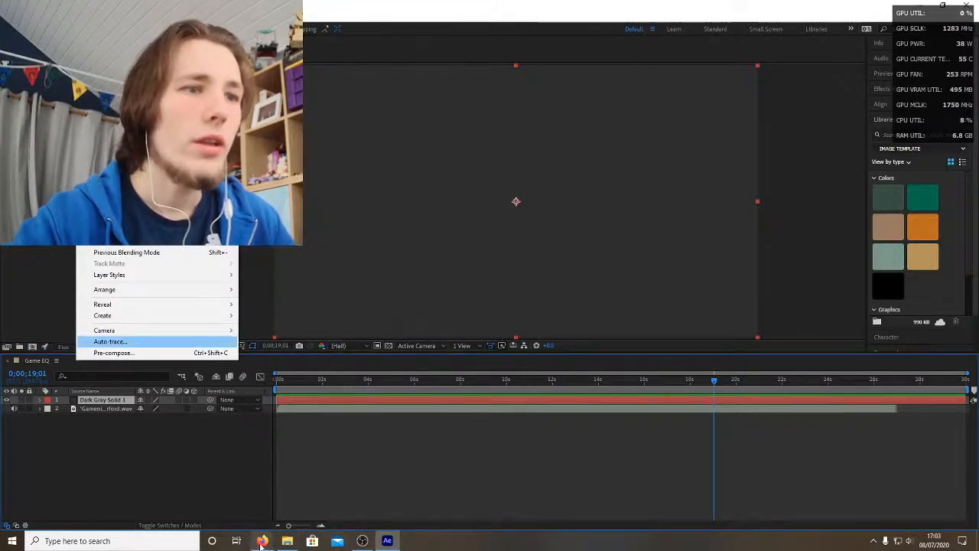
left_click(262, 541)
left_click(301, 498)
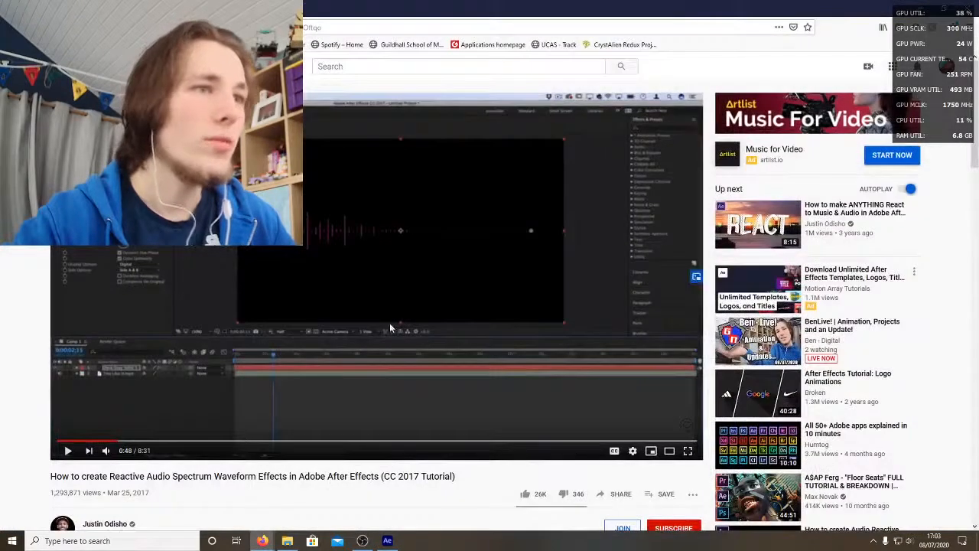
left_click(105, 442)
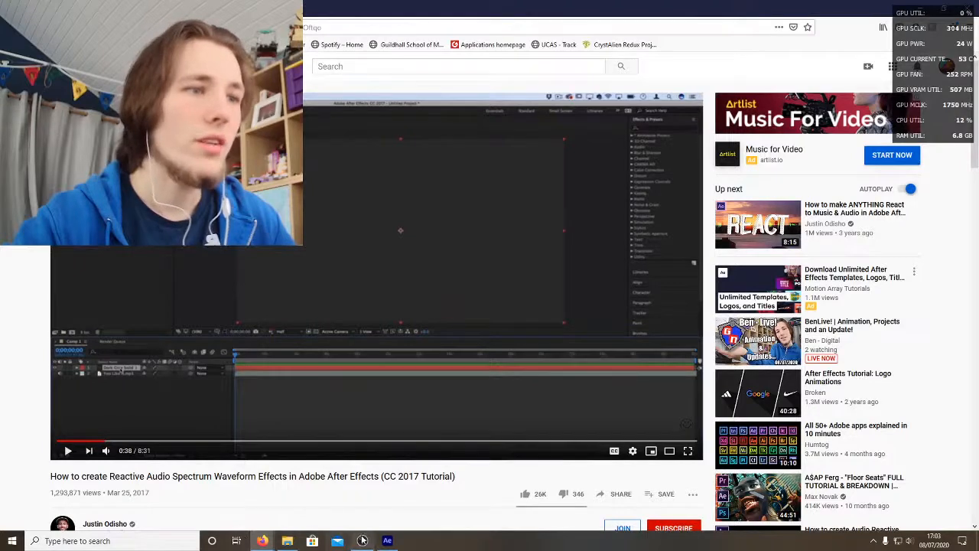
Step: Look through the effect categories in After Effects, and return to the browser tutorial to see which effect goes on the solid, pausing at about 0:44
left_click(387, 541)
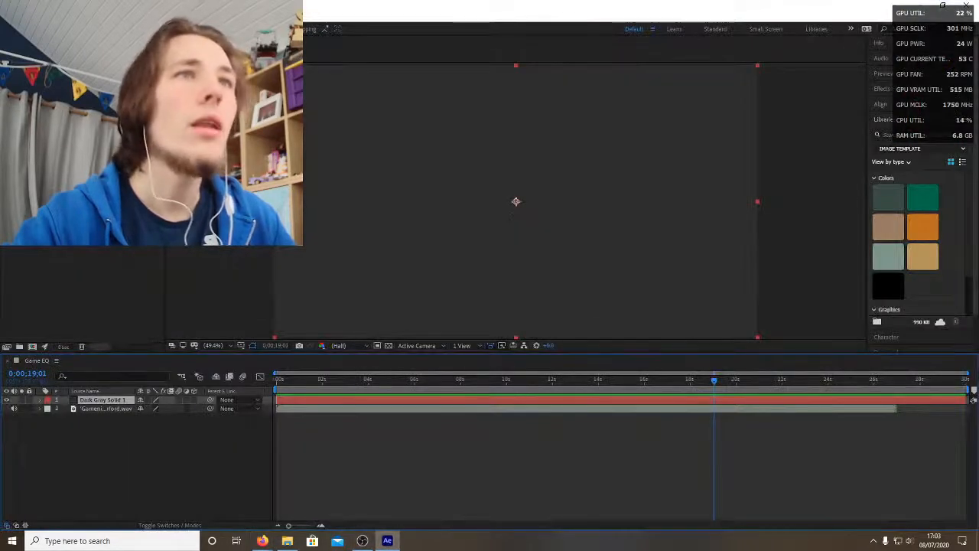
left_click(107, 11)
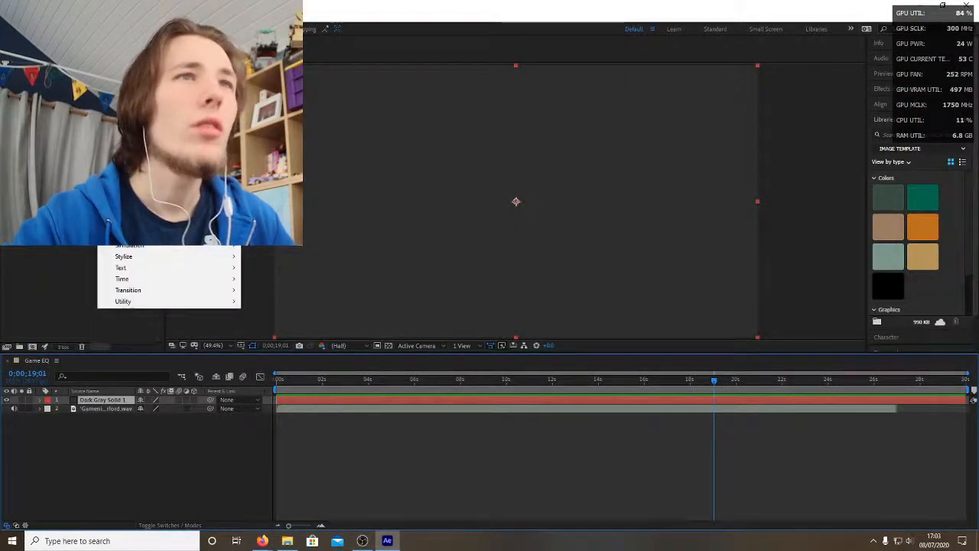
mouse_move(126, 76)
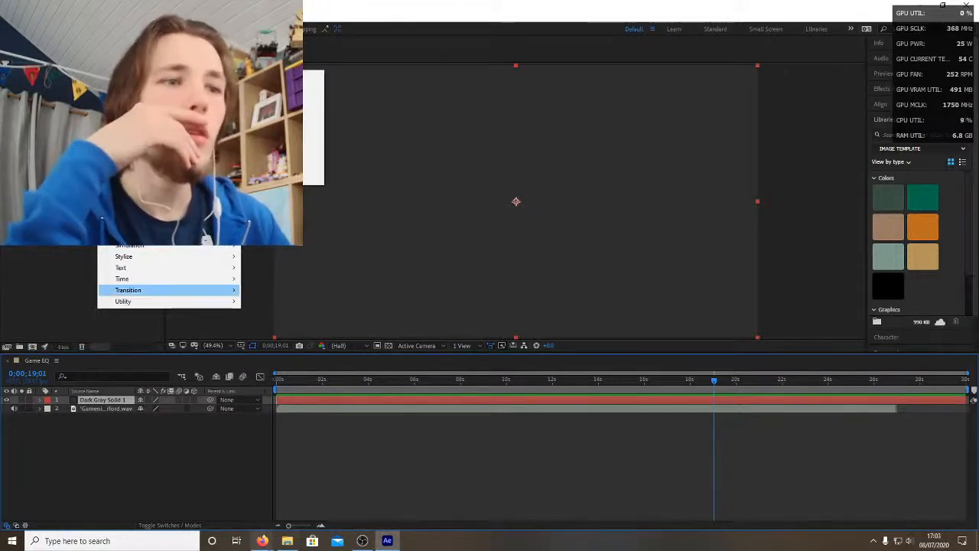
left_click(262, 541)
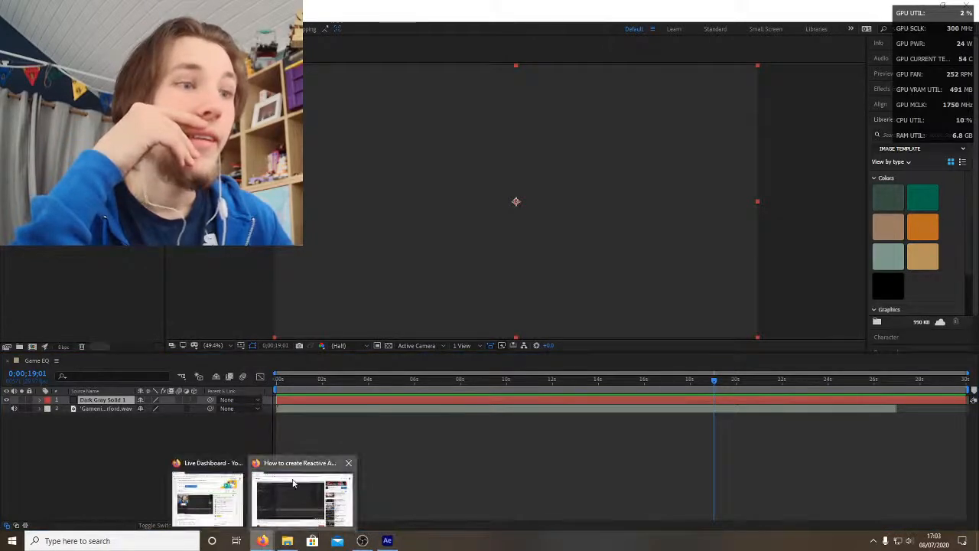
left_click(302, 497)
left_click(273, 365)
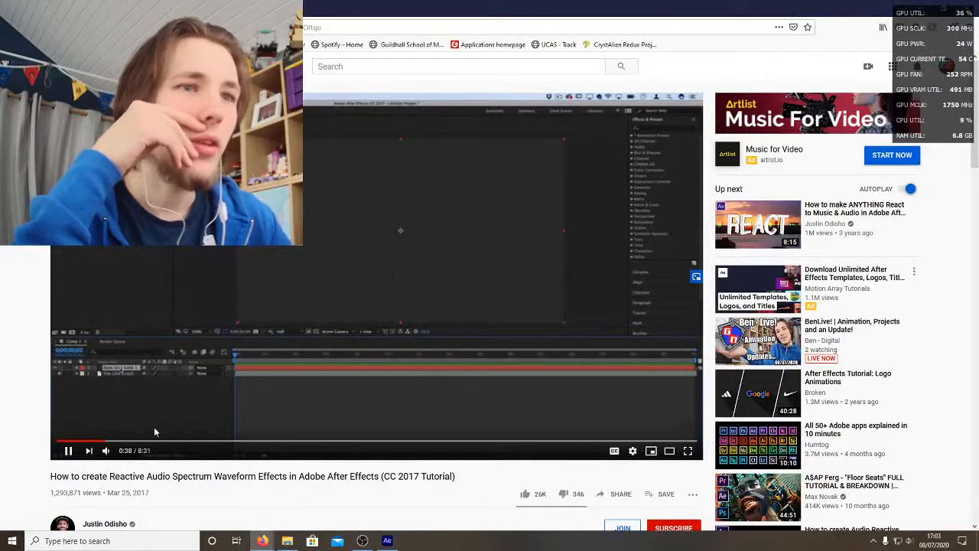
left_click(99, 441)
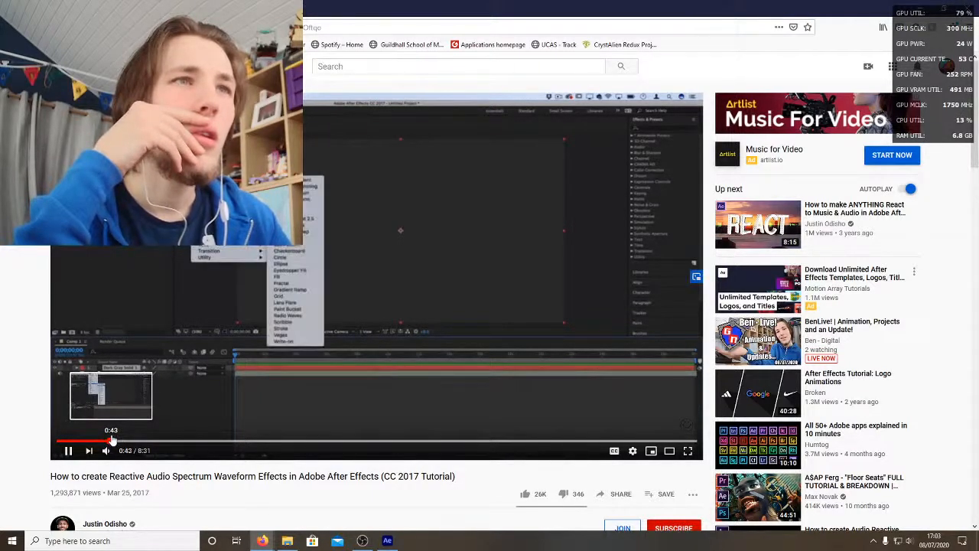
left_click(94, 278)
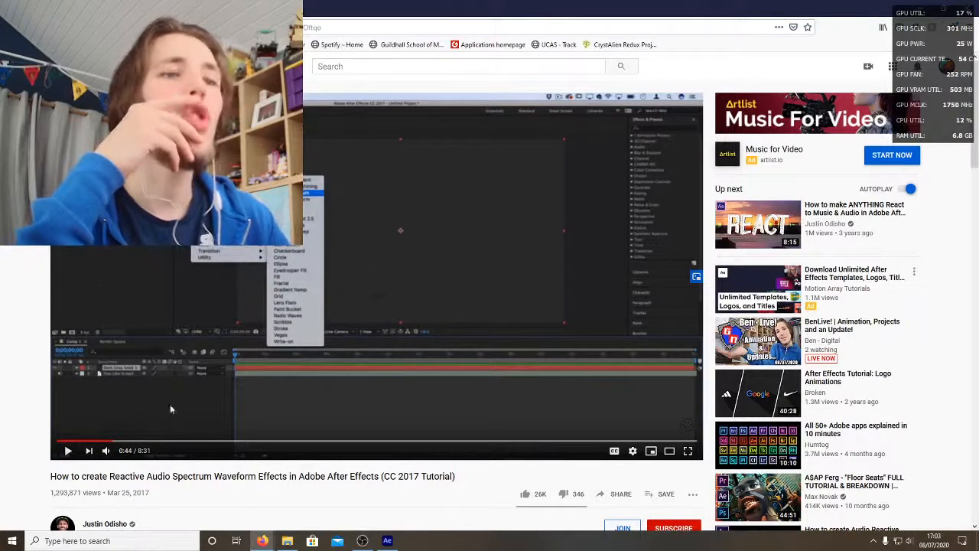
Step: Return to After Effects and apply the Generate category's Audio Spectrum effect to the dark gray solid layer
left_click(921, 7)
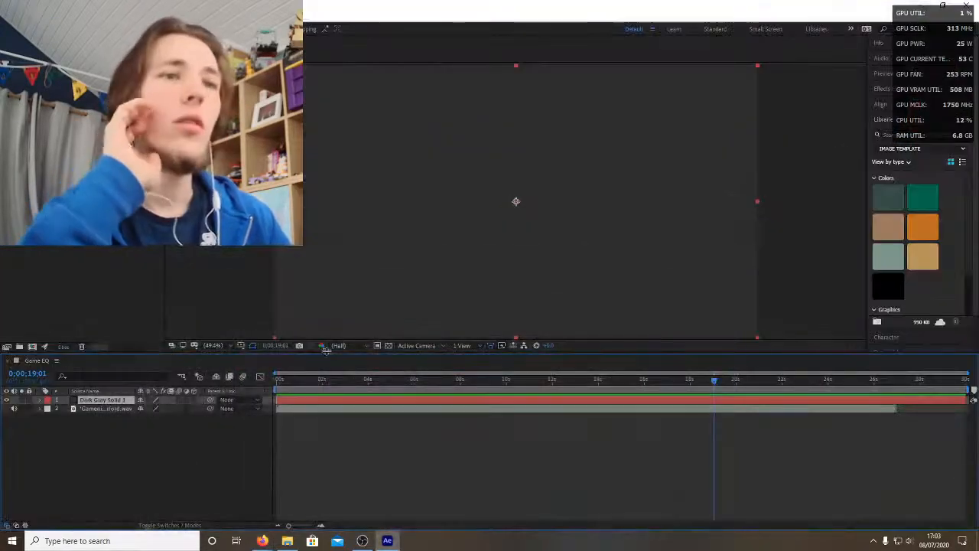
left_click(107, 16)
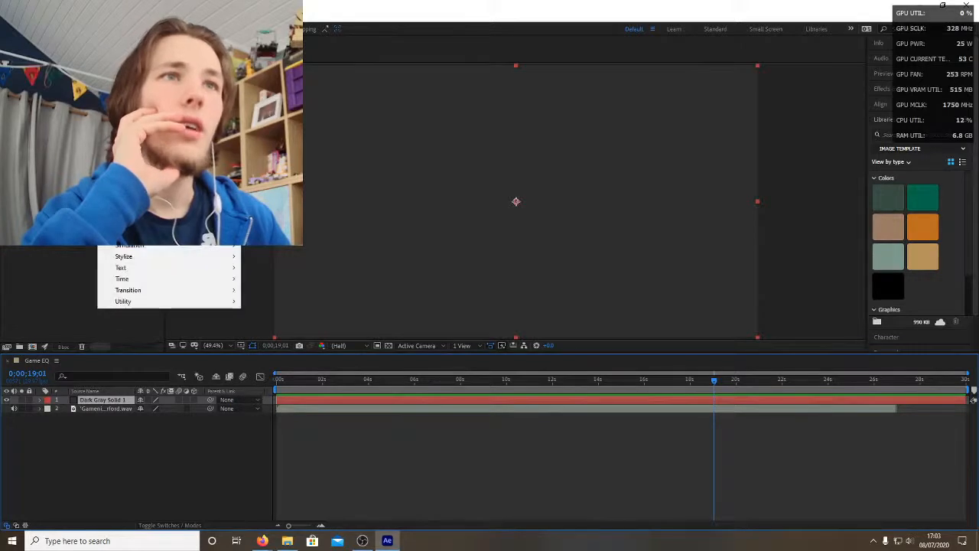
mouse_move(138, 167)
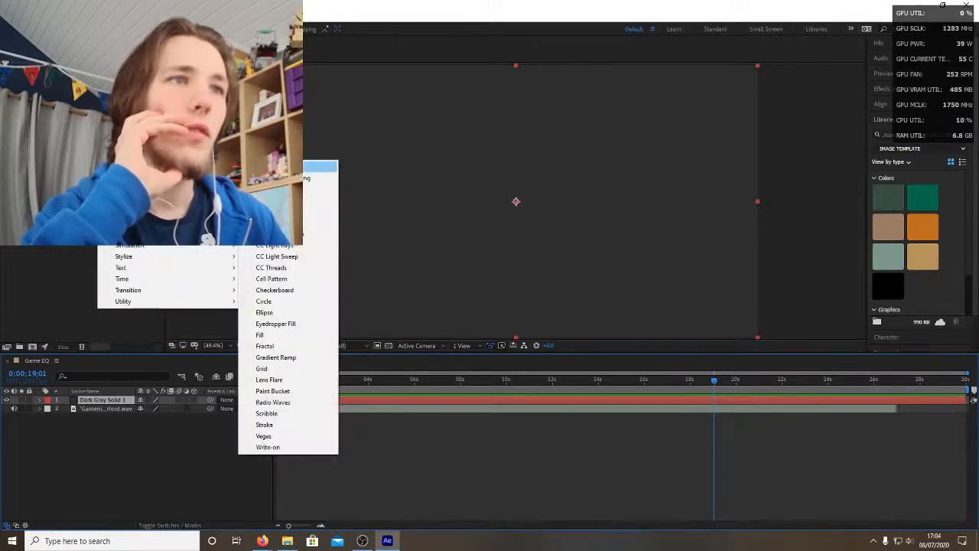
left_click(283, 188)
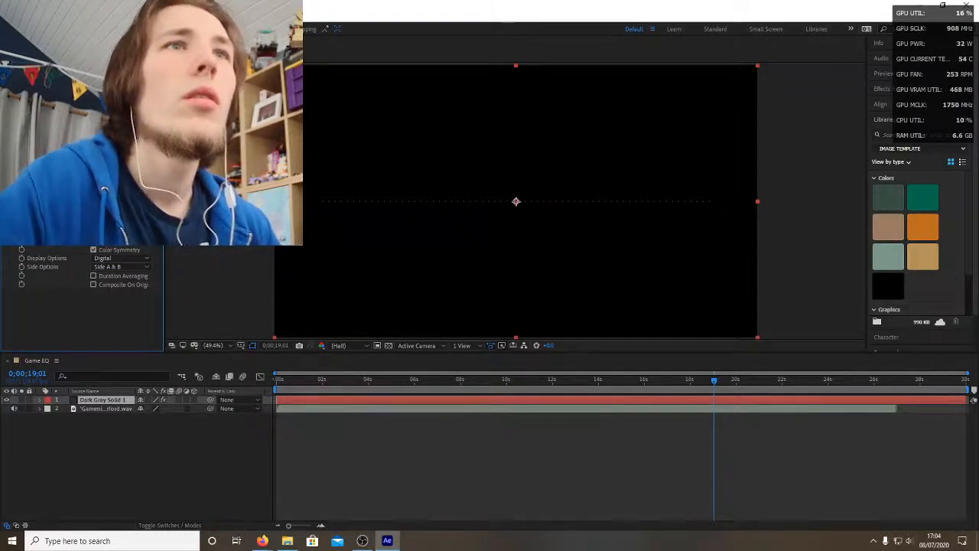
Step: Preview the composition from about 2 seconds, and link the solid's Audio Spectrum effect to the Gamenight audio layer
left_click(109, 409)
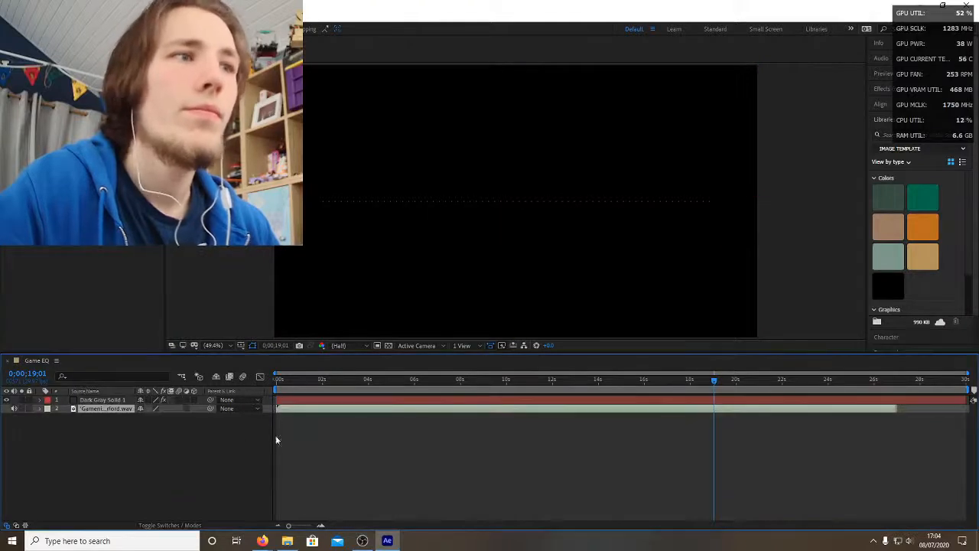
left_click(322, 380)
key("space")
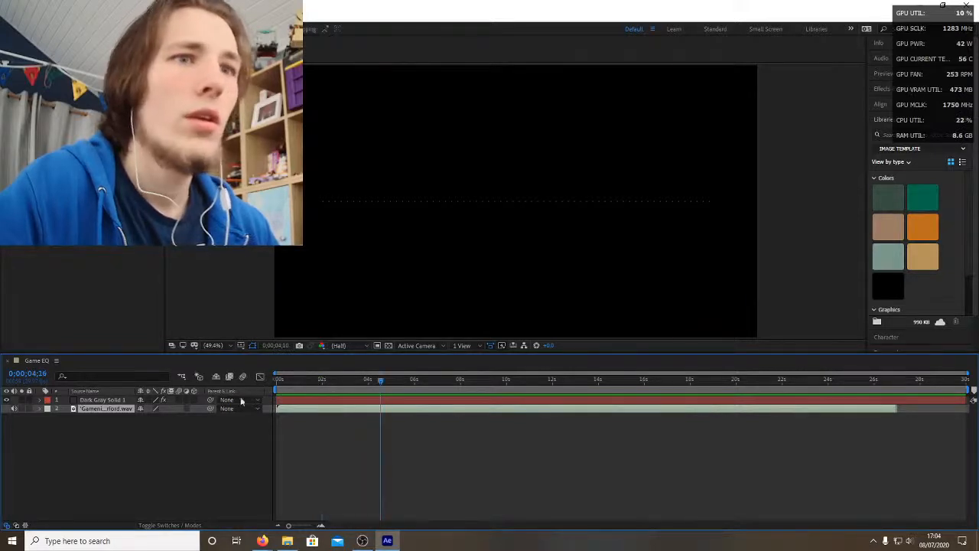
left_click(88, 401)
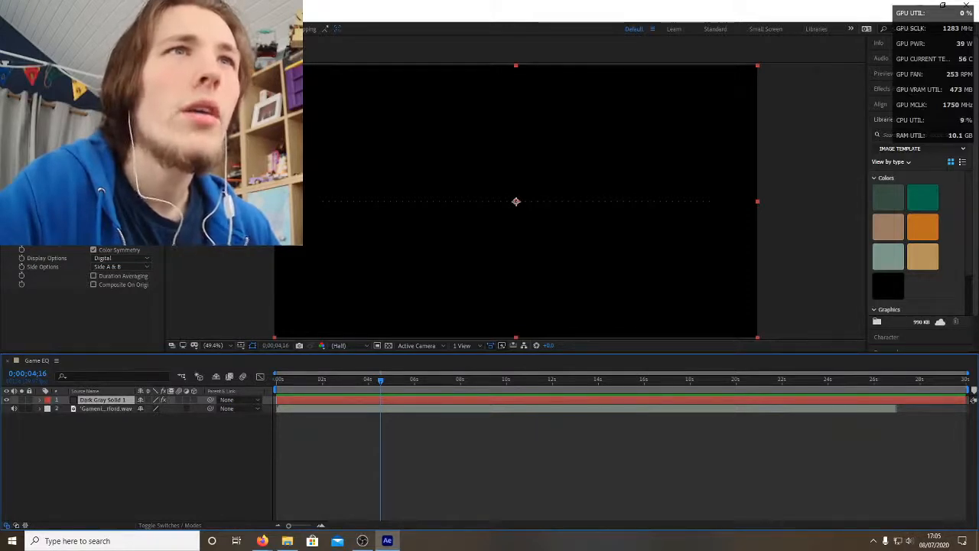
left_click(81, 313)
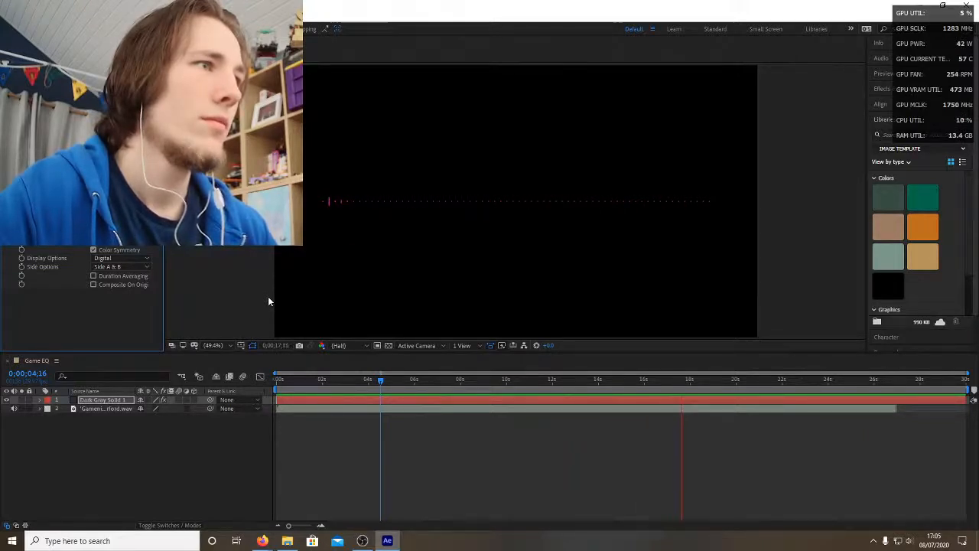
Step: Adjust the solid's Audio Spectrum settings at 0;00;02;02 and preview the spectrum's reaction to the theme audio
left_click(324, 382)
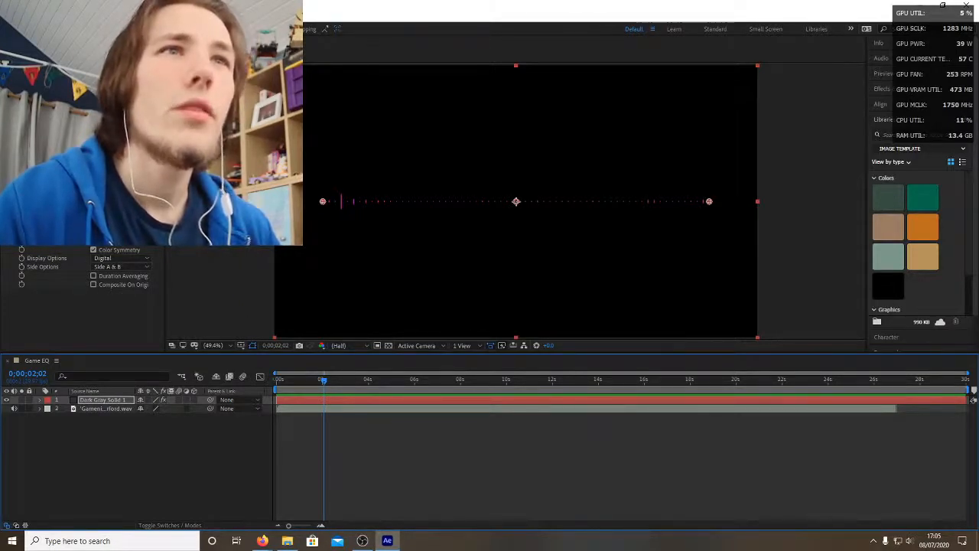
left_click(115, 298)
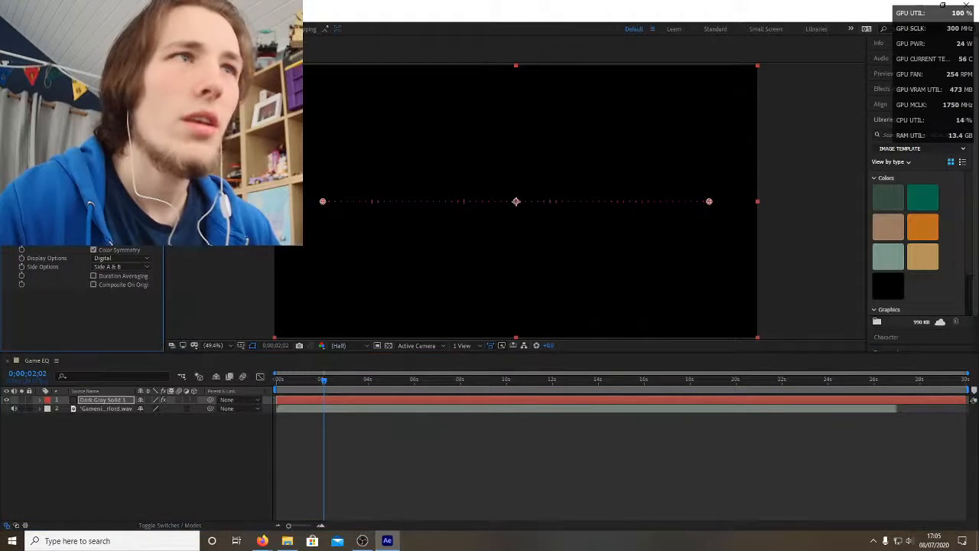
key("space")
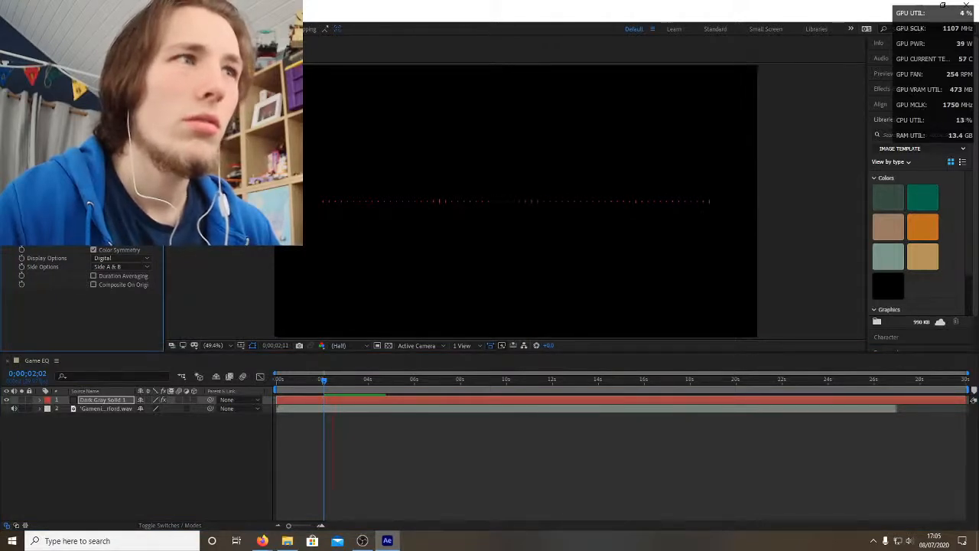
key("space")
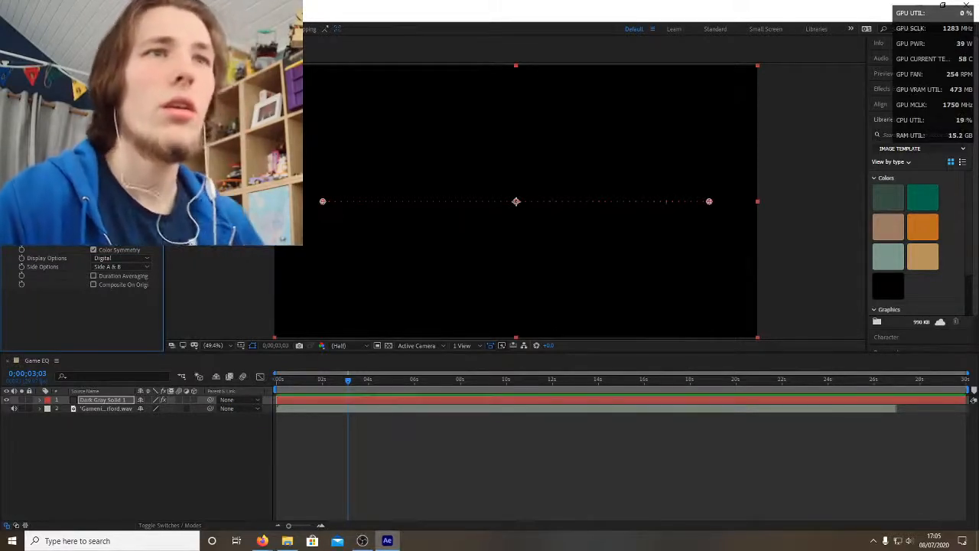
Step: Try the Analog lines and Analog dots display options during playback, and restore the spectrum's Display Options to Digital
left_click(139, 262)
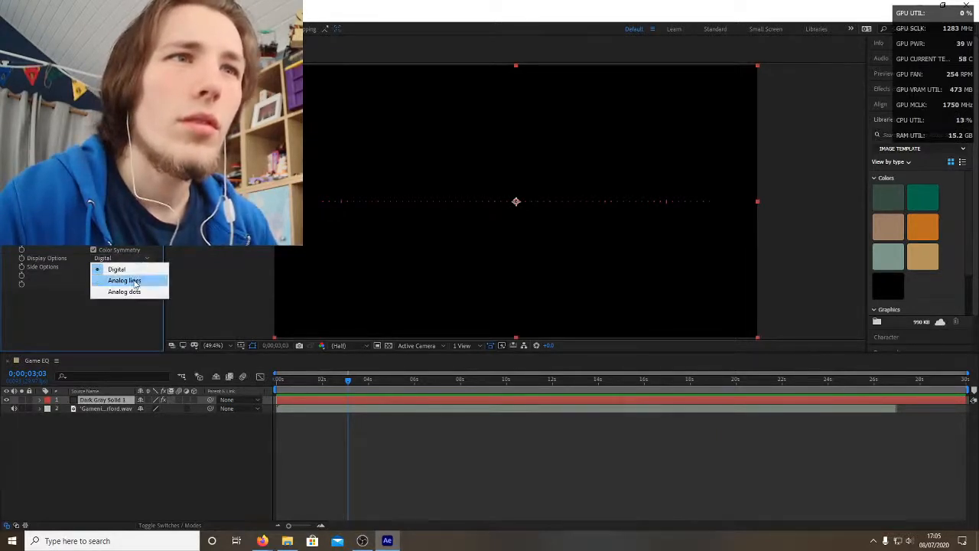
left_click(130, 281)
key("space")
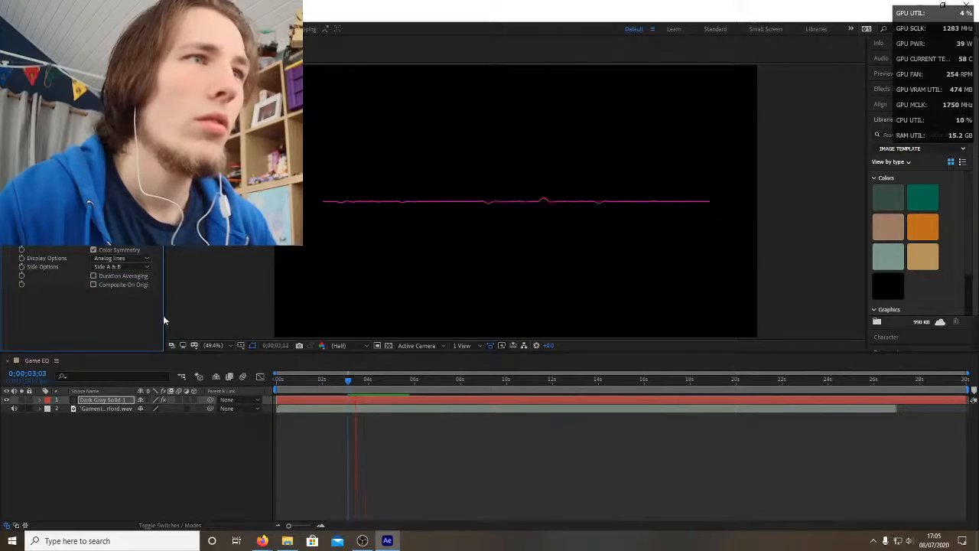
left_click(131, 259)
left_click(130, 292)
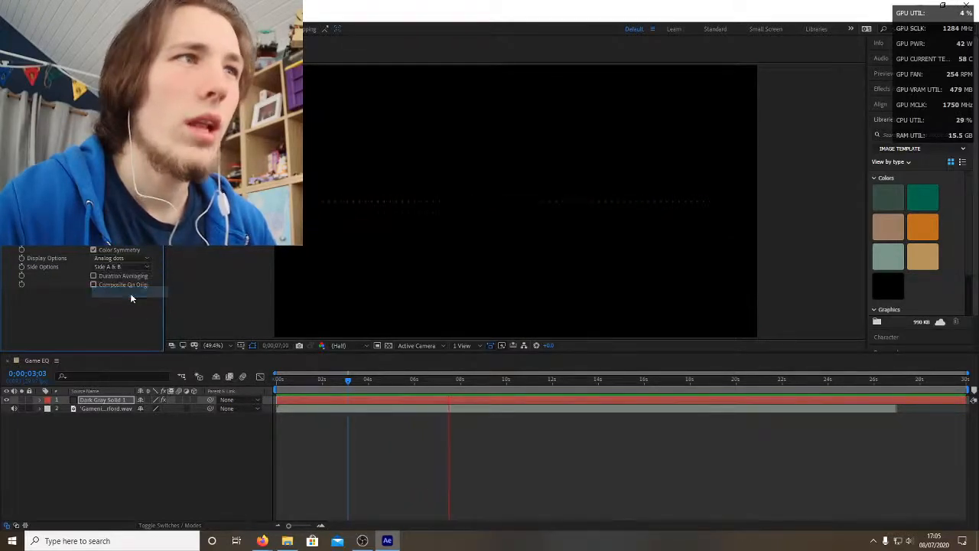
left_click(136, 260)
left_click(131, 270)
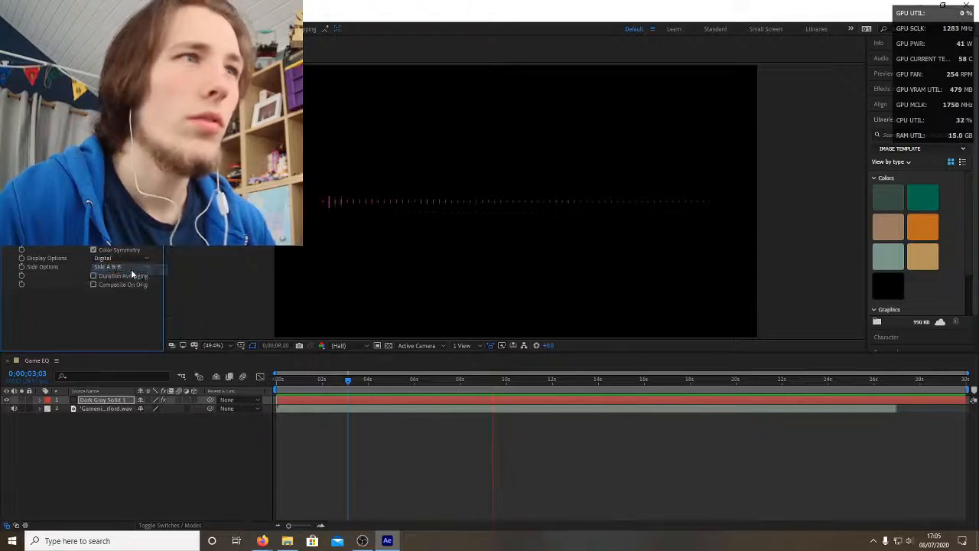
key("space")
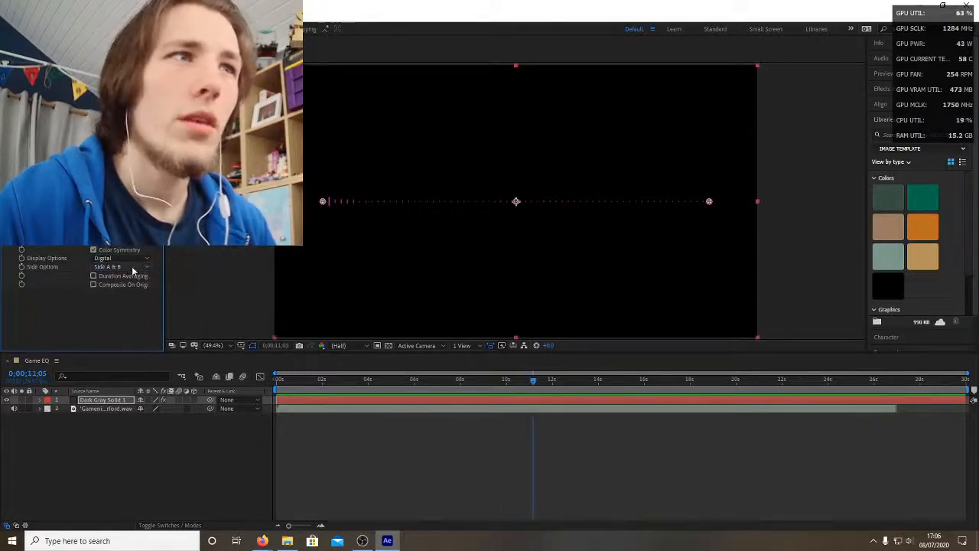
Step: Set the spectrum's Side Options to Side A, thicken its bars and preview the one-sided spectrum
left_click(133, 268)
left_click(127, 280)
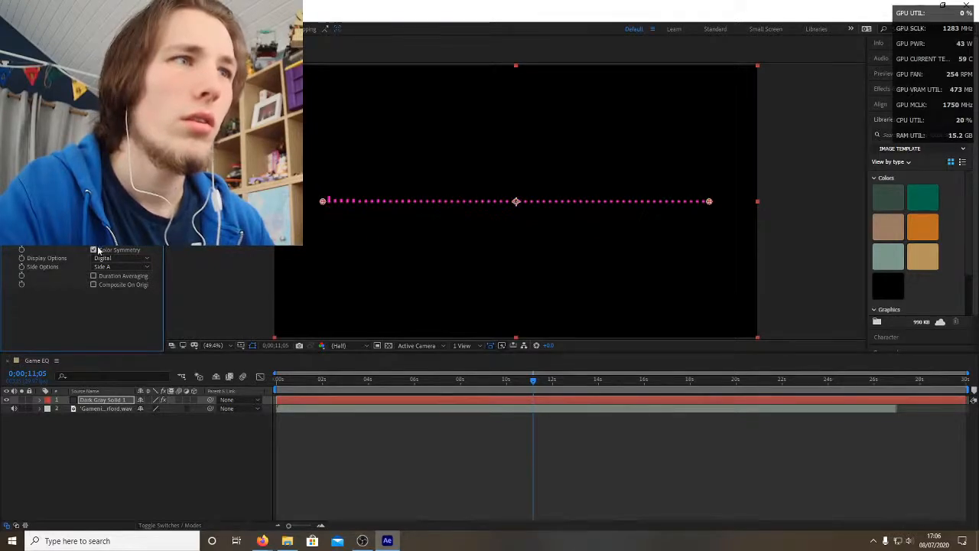
key("space")
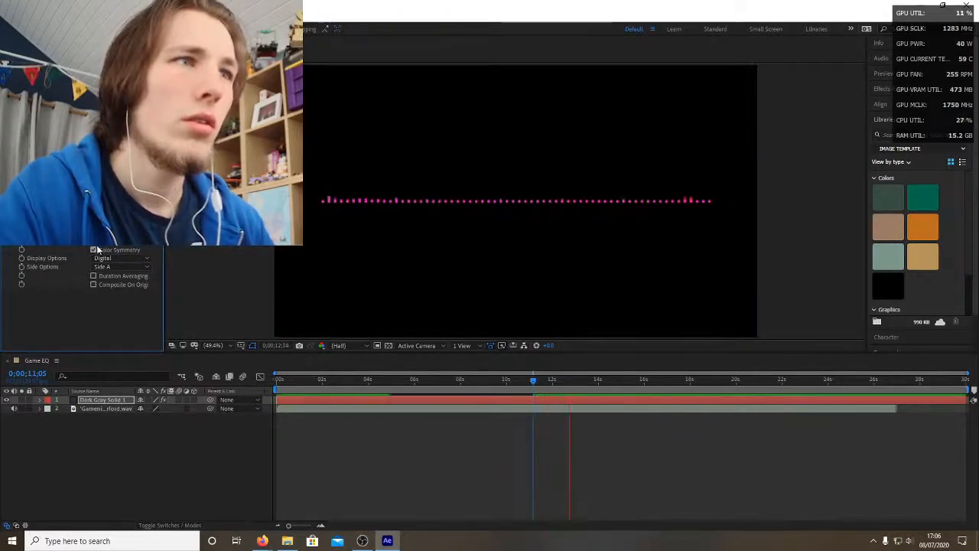
Step: Increase the Audio Spectrum's Maximum Height at 0;00;08;11 for taller bars, and preview the composition until about 24 seconds
left_click(469, 380)
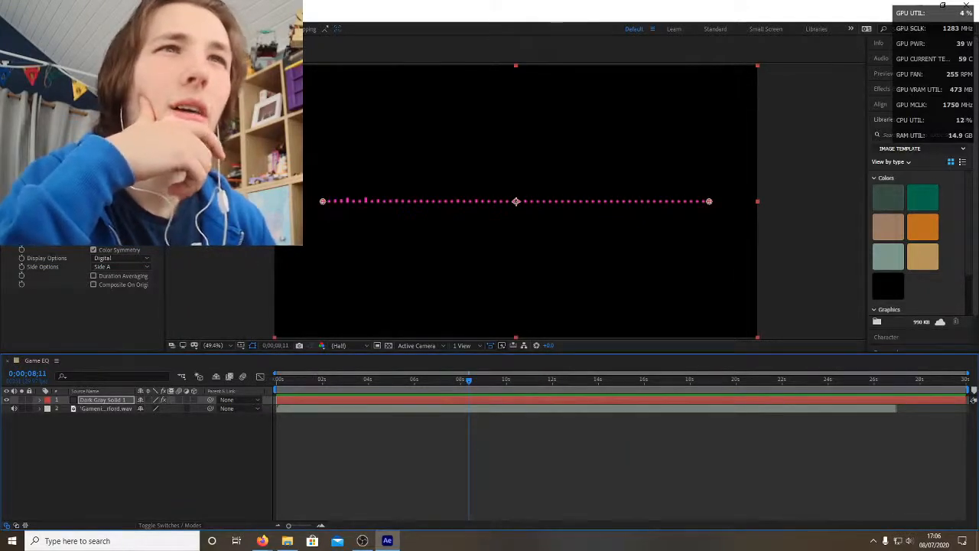
left_click_drag(98, 162, 77, 162)
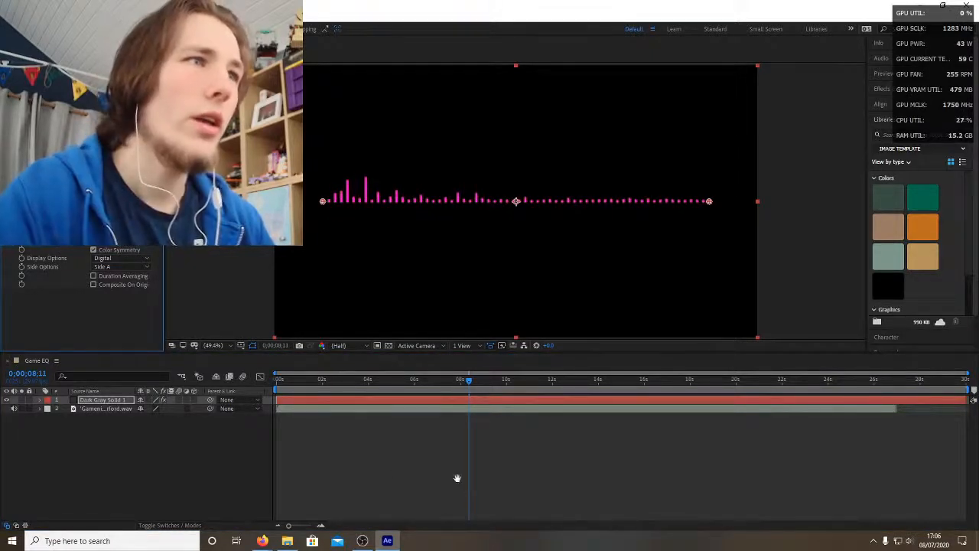
key("space")
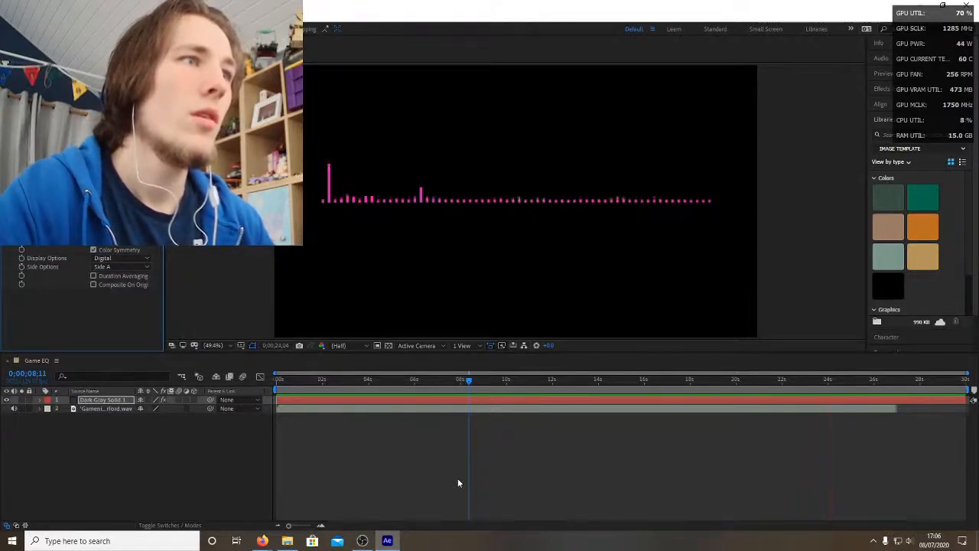
key("space")
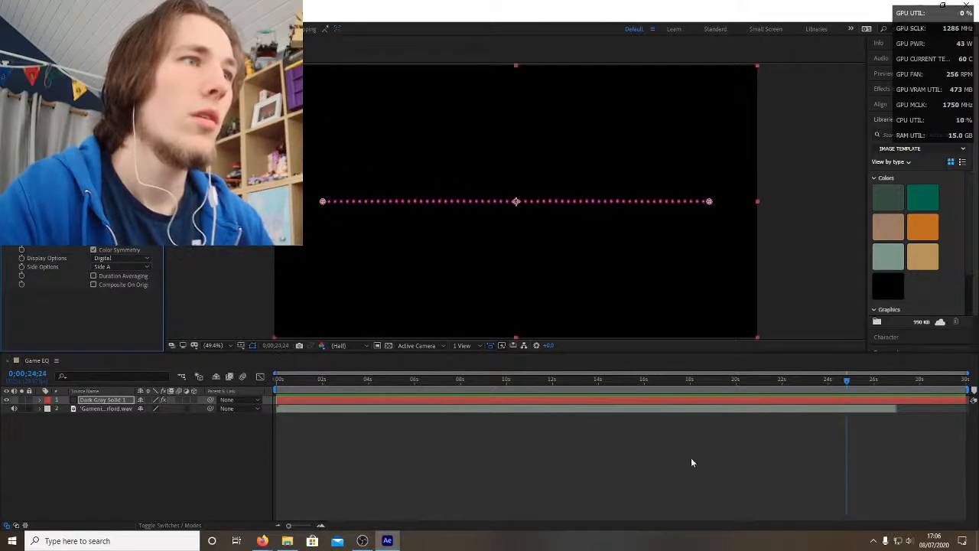
Step: Adjust the Audio Spectrum's End Frequency at 0;00;24;17 and preview the changed bar distribution
left_click(842, 381)
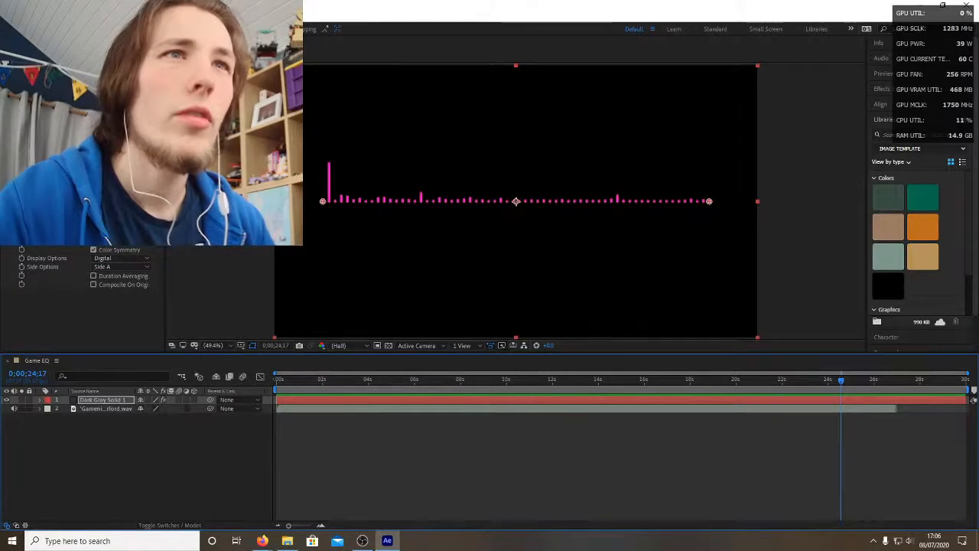
left_click_drag(100, 143, 80, 144)
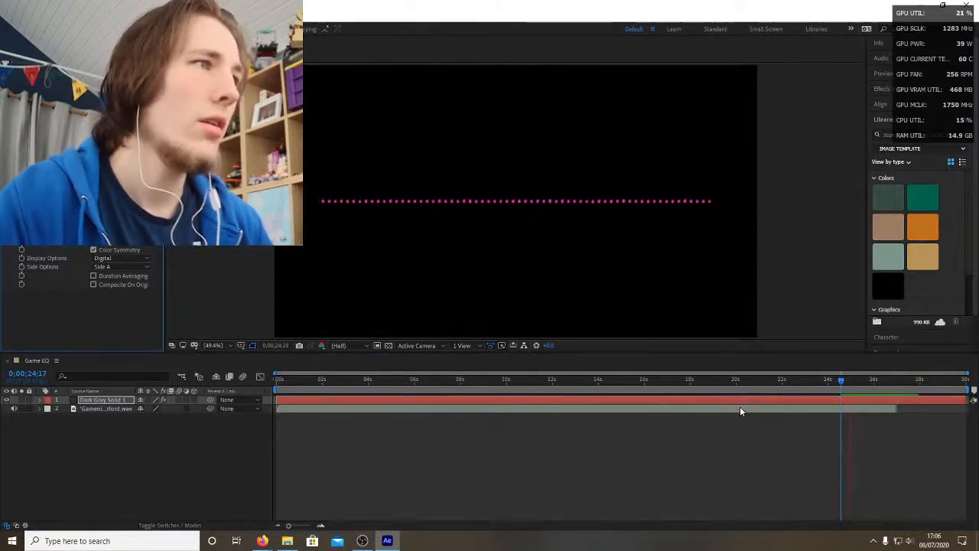
left_click(658, 401)
Step: Preview the spectrum from near the start, stop at 0;00;23;14 and raise Hue Interpolation to spread rainbow colors across the bars
left_click(288, 389)
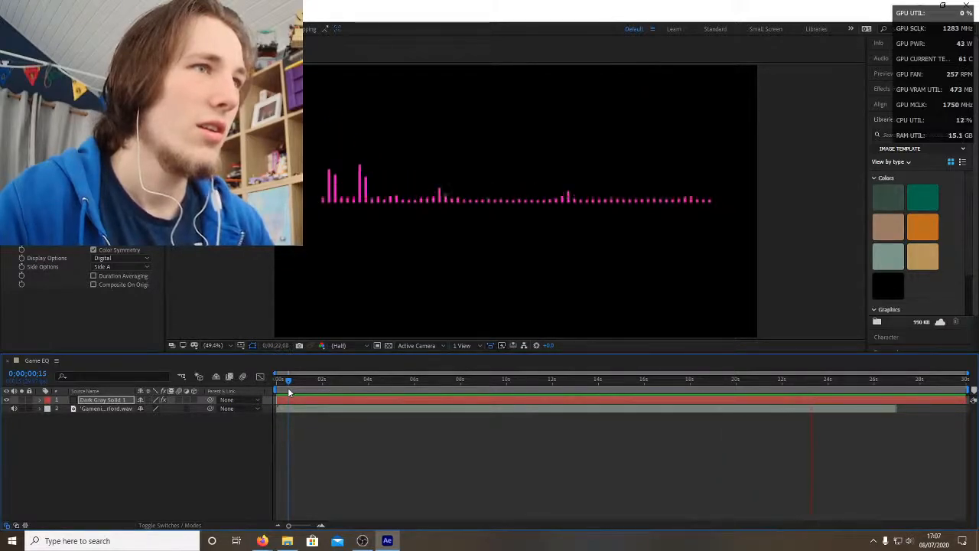
key("space")
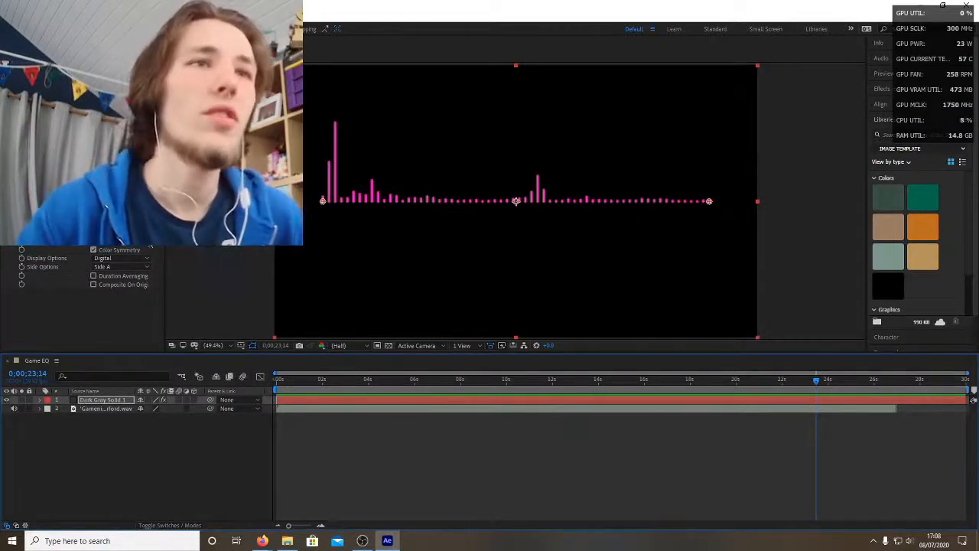
left_click_drag(101, 232, 138, 231)
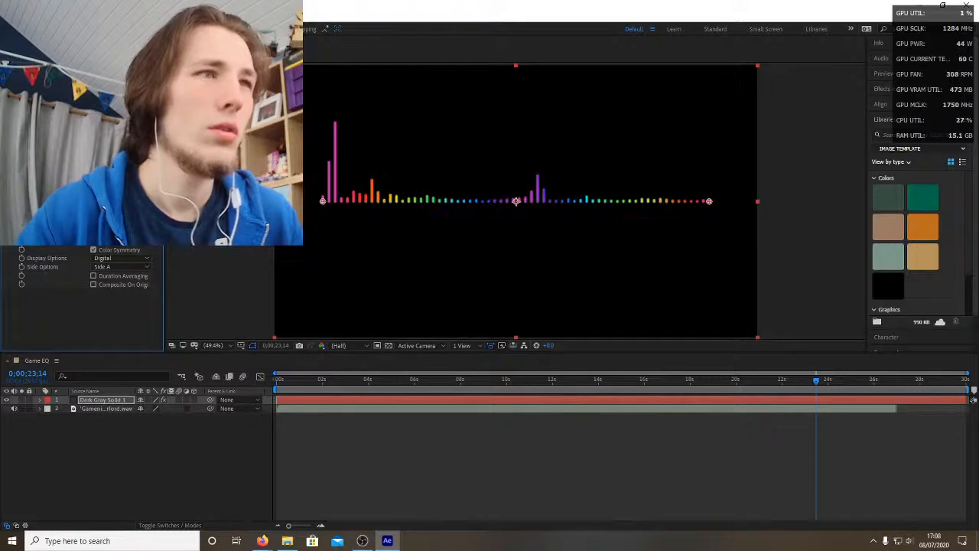
Step: Lower the Audio Spectrum's Hue Interpolation at 0;00;02;07 to a pink-to-blue color range and preview the composition until 0;00;06;06
key("space")
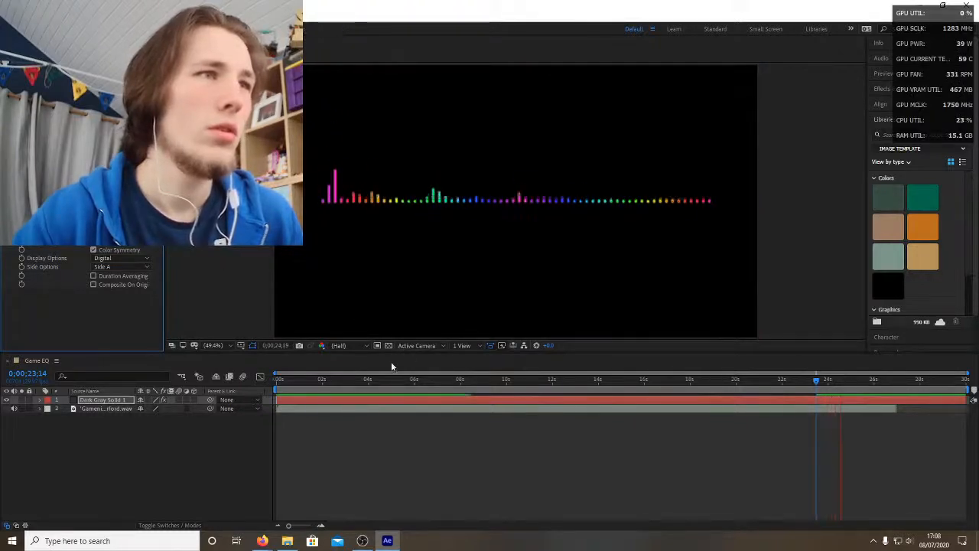
left_click(327, 379)
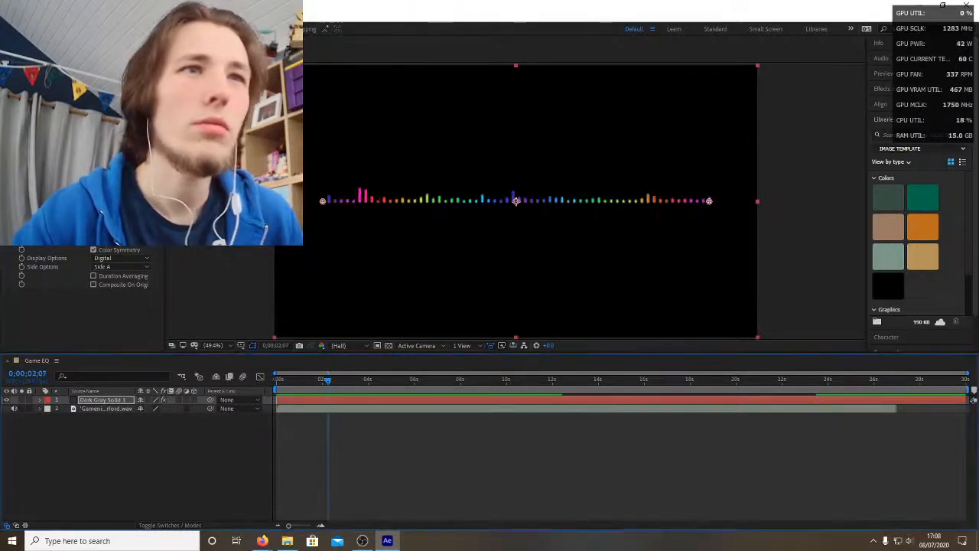
left_click_drag(102, 232, 83, 232)
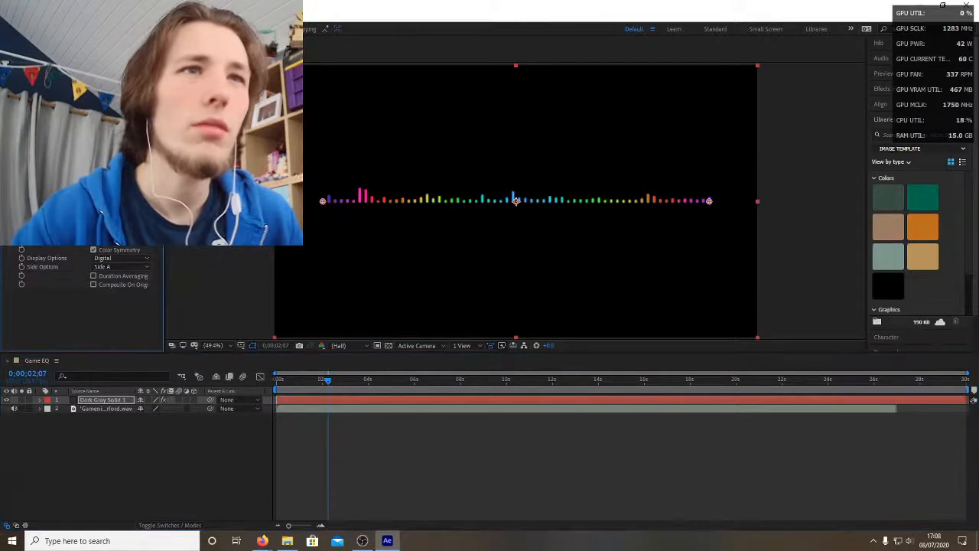
left_click(93, 249)
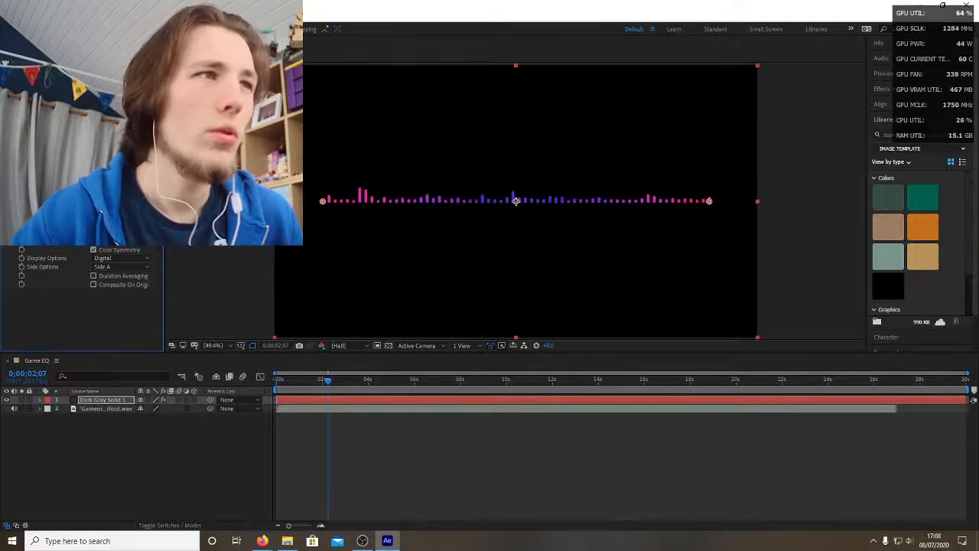
key("space")
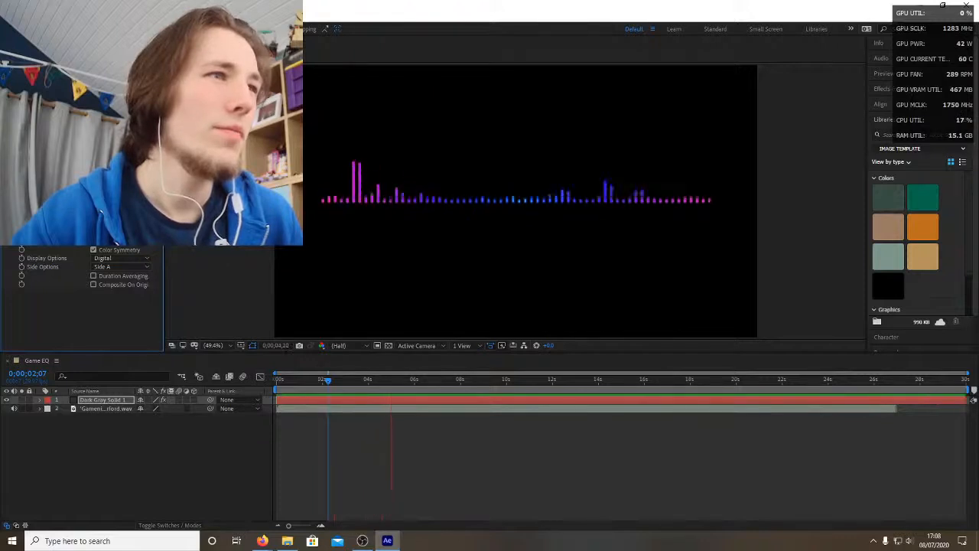
key("space")
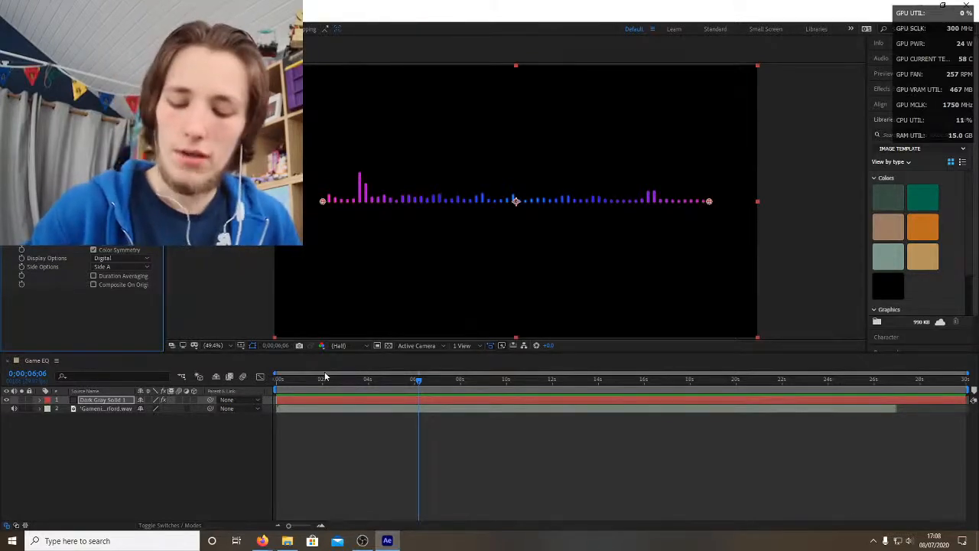
Step: Save the project in the Game Night folder's Animation subfolder within Video Archive, under a name beginning with "Audio"
key("ctrl+s")
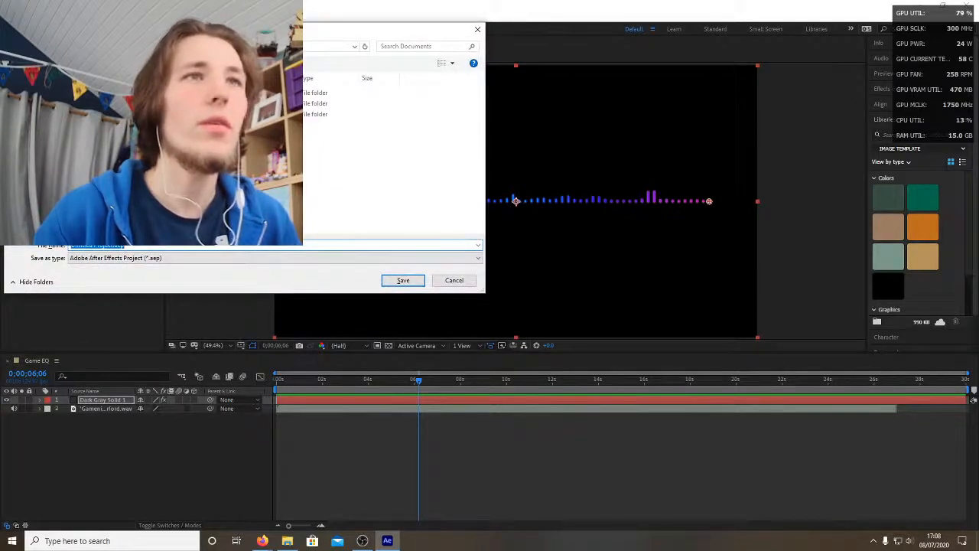
left_click(46, 199)
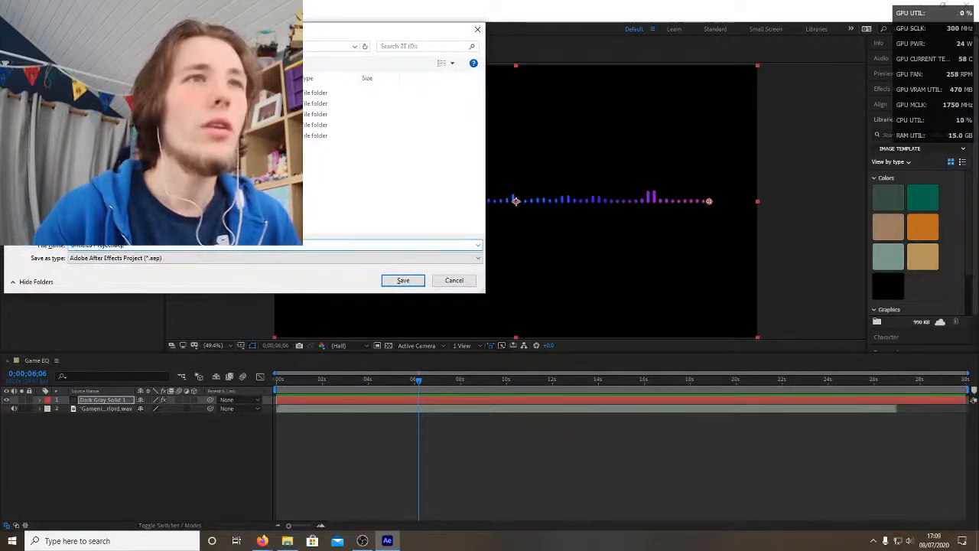
left_click(130, 136)
key("Return")
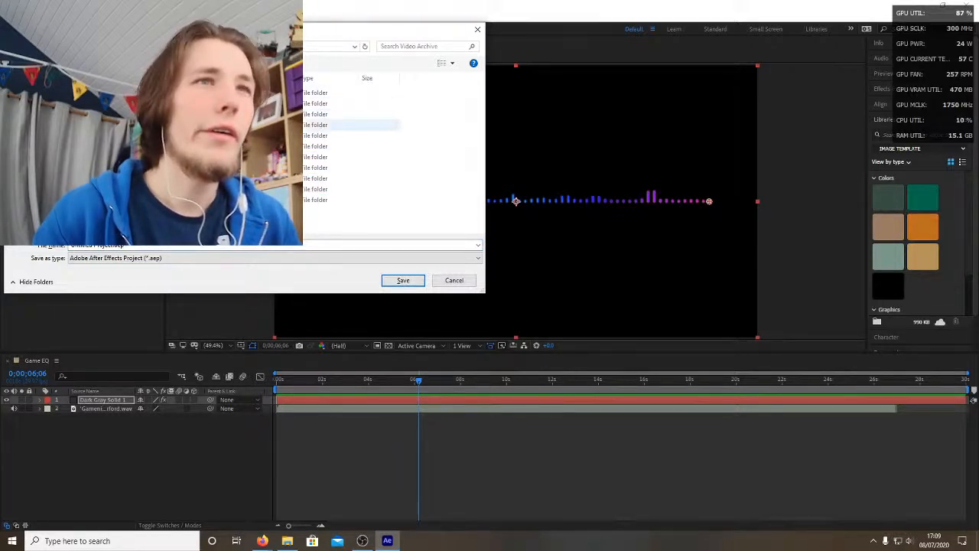
double_click(314, 125)
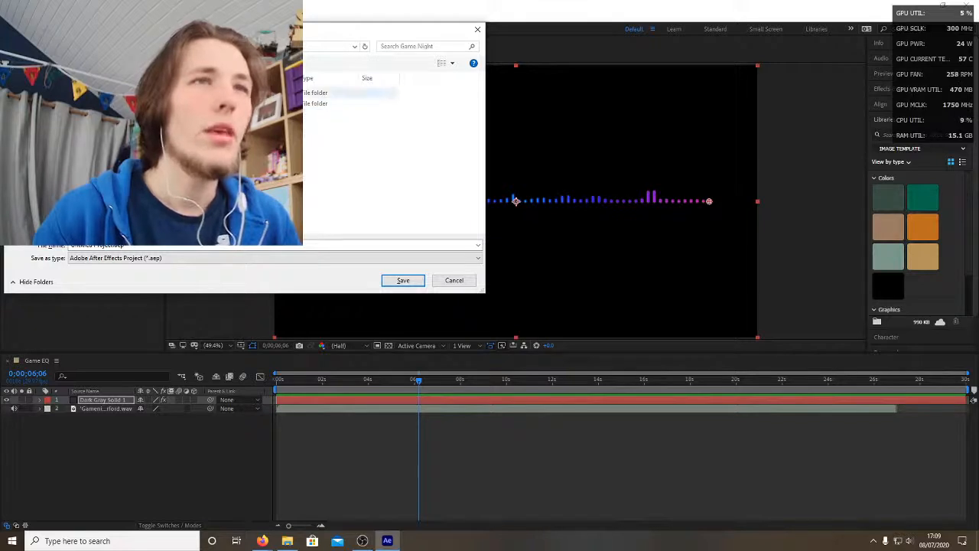
double_click(164, 92)
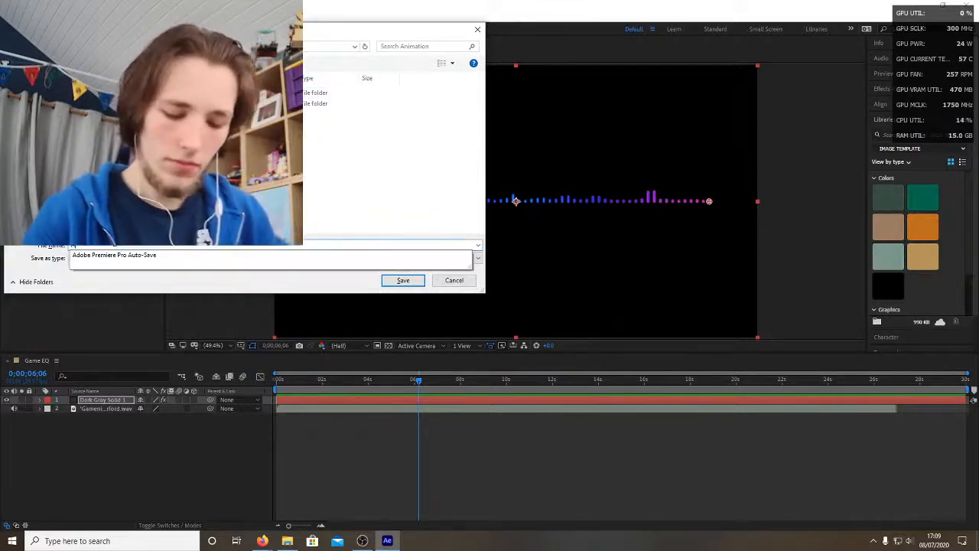
type("As")
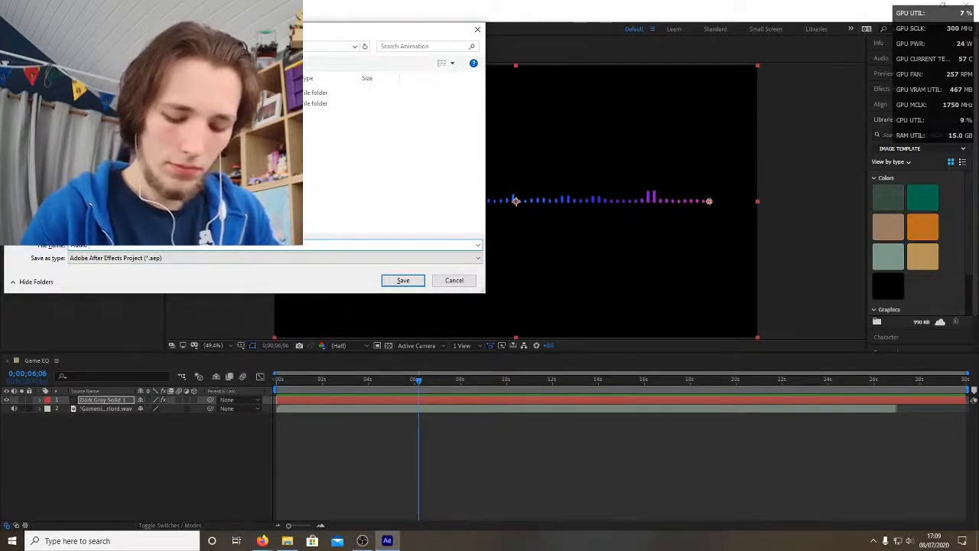
type("dio Freq")
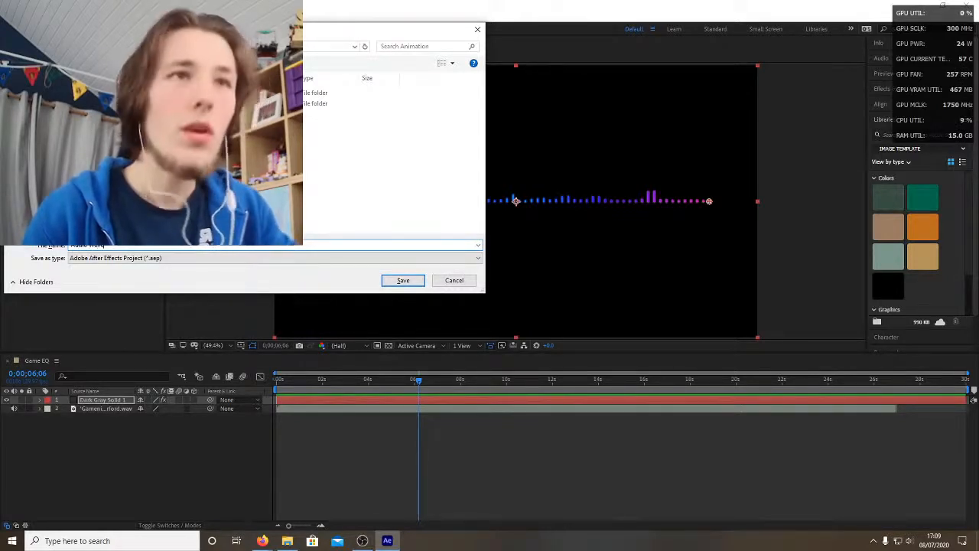
left_click(402, 280)
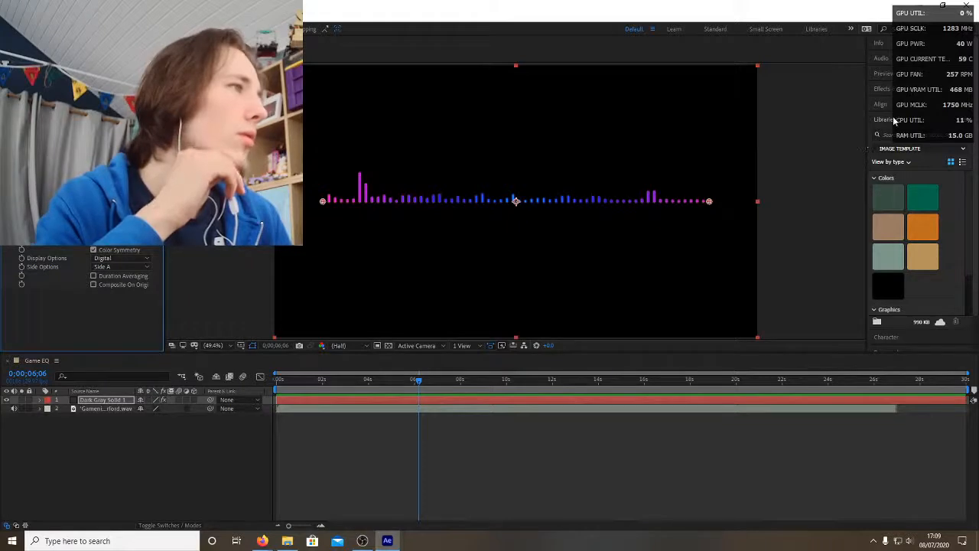
Step: Look through the Distort category in Effects & Presets for an effect that can reshape the spectrum
left_click(884, 90)
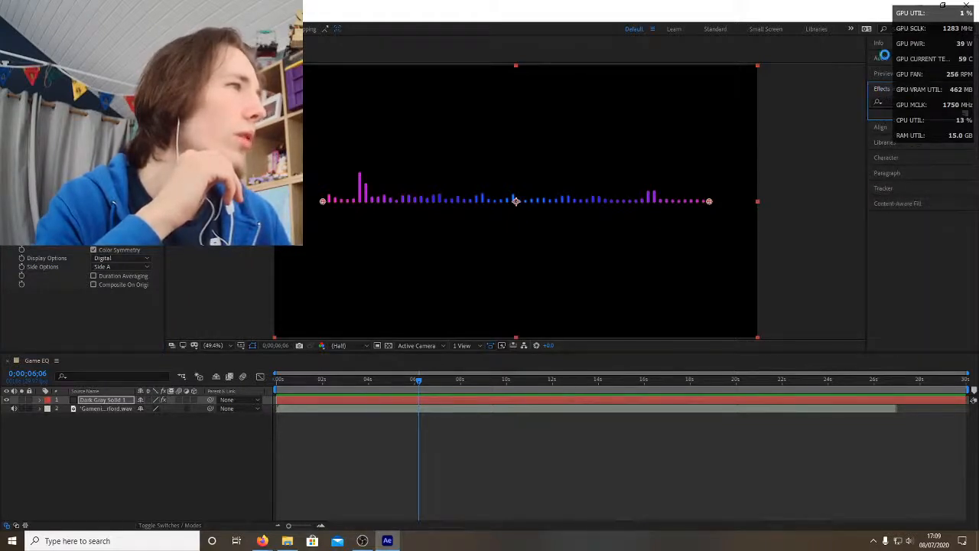
left_click(883, 57)
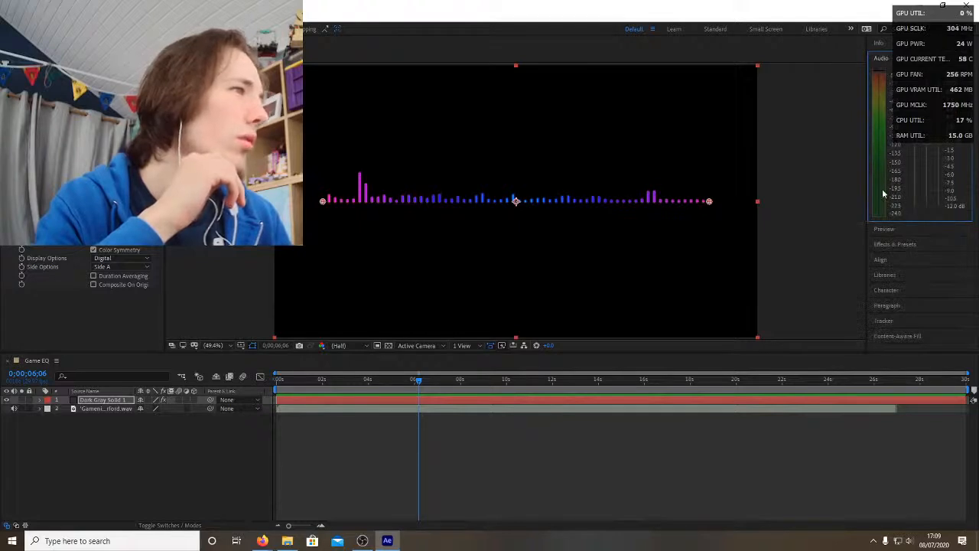
left_click(911, 243)
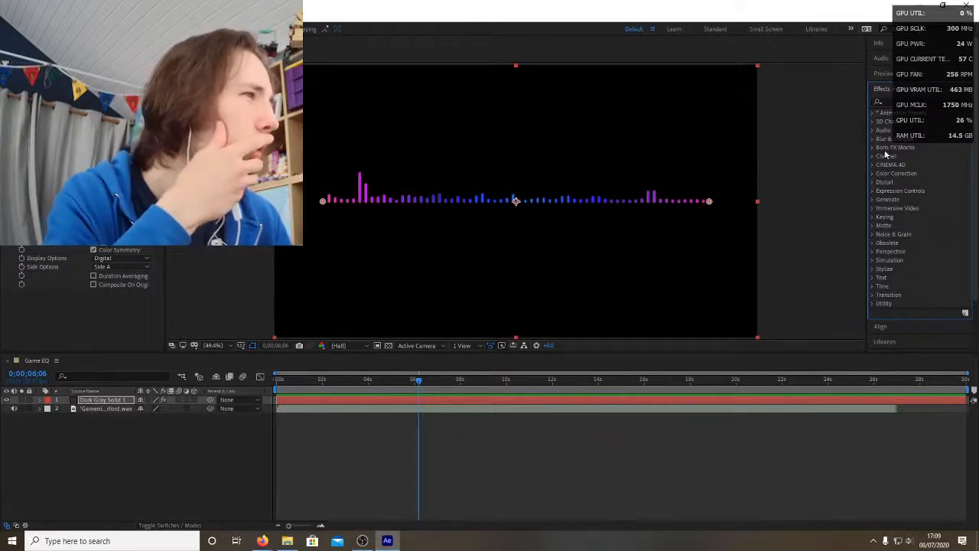
left_click(873, 184)
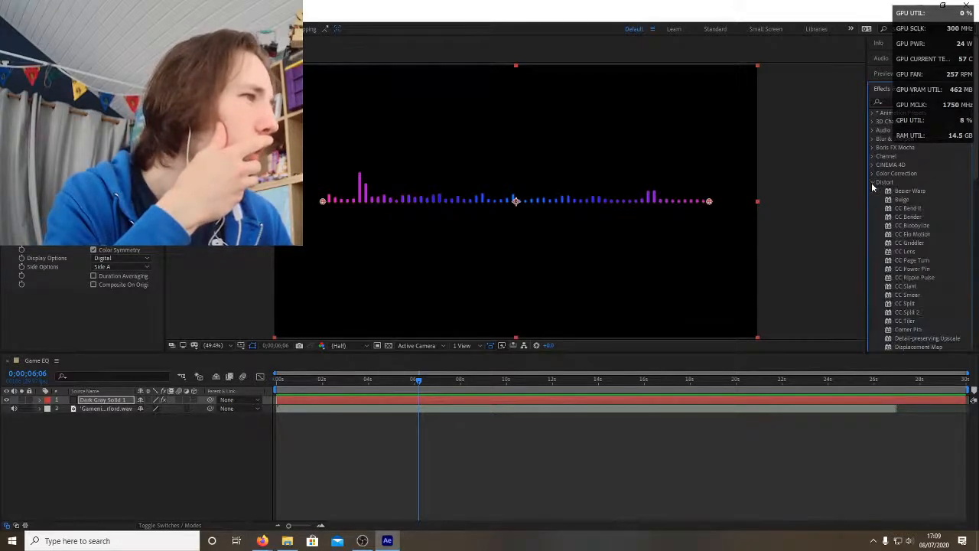
scroll(908, 201, "down", 3)
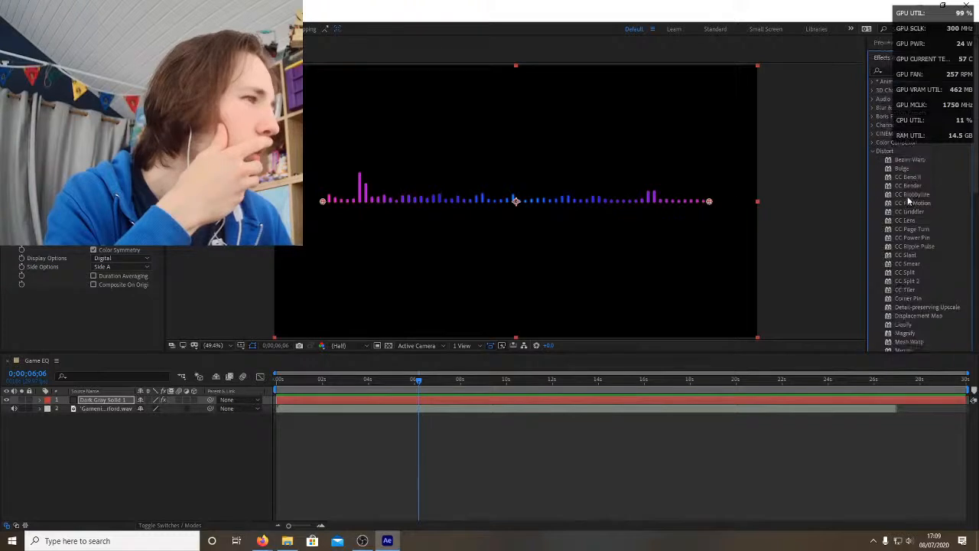
scroll(908, 201, "down", 3)
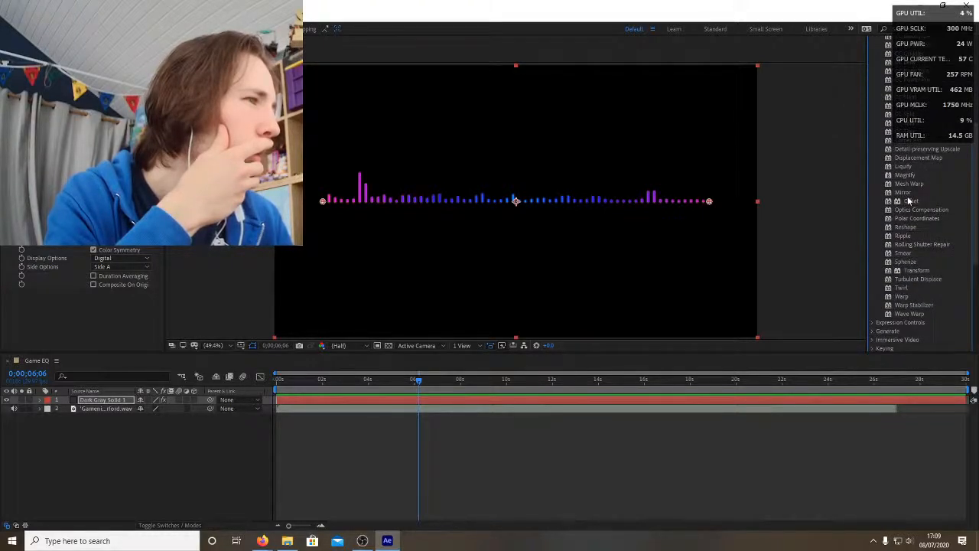
scroll(908, 201, "up", 1)
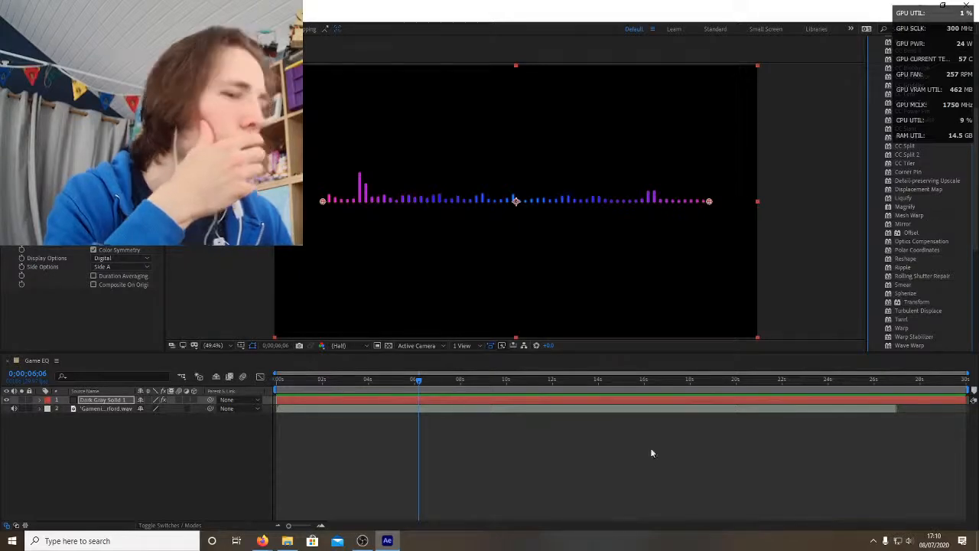
Step: Switch to the YouTube tutorial in Firefox and review 7:36 to 7:46 on bending the spectrum into a circle, before returning to After Effects
mouse_move(262, 541)
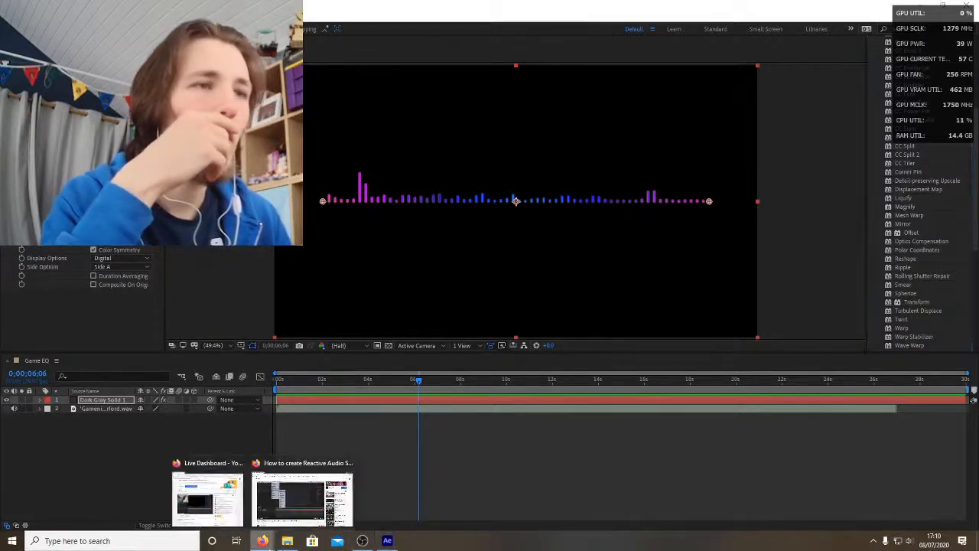
left_click(298, 497)
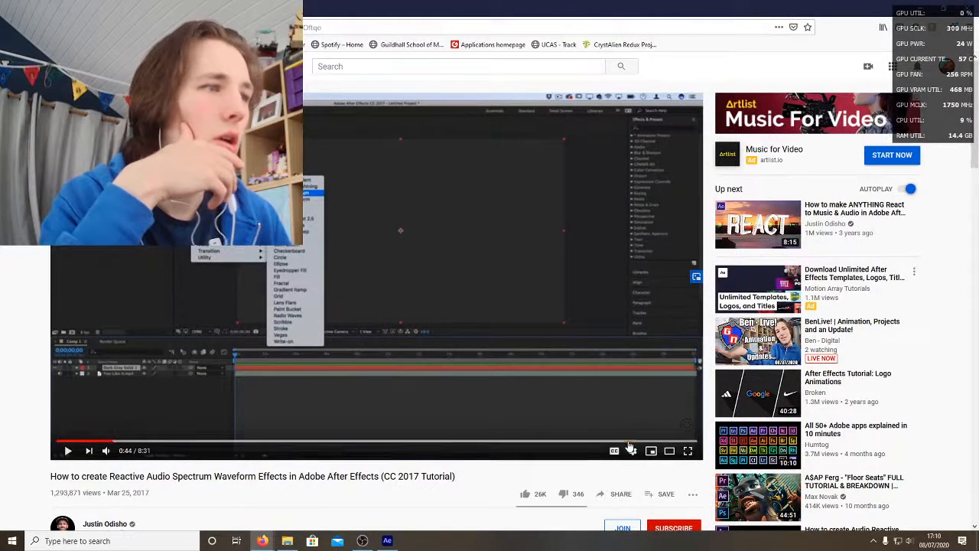
left_click(630, 442)
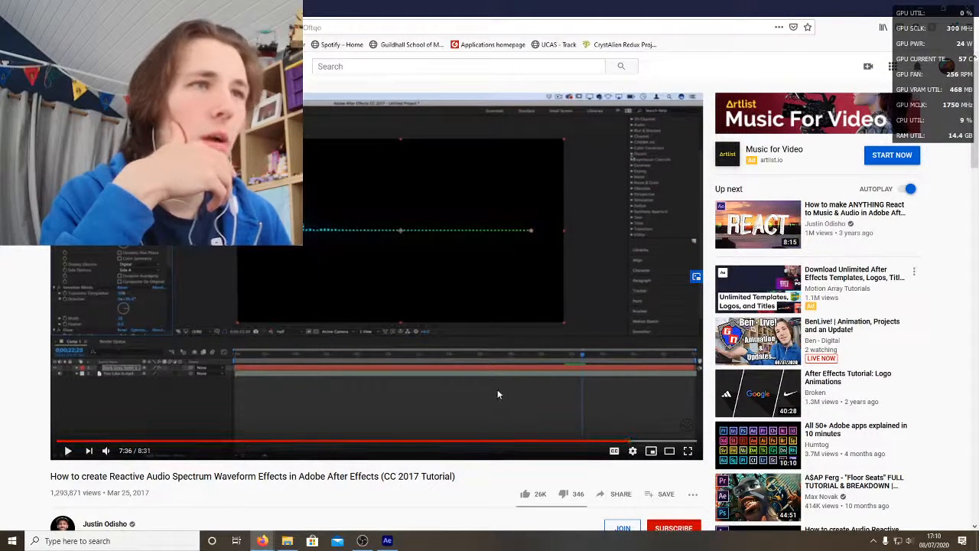
left_click(471, 380)
left_click(643, 443)
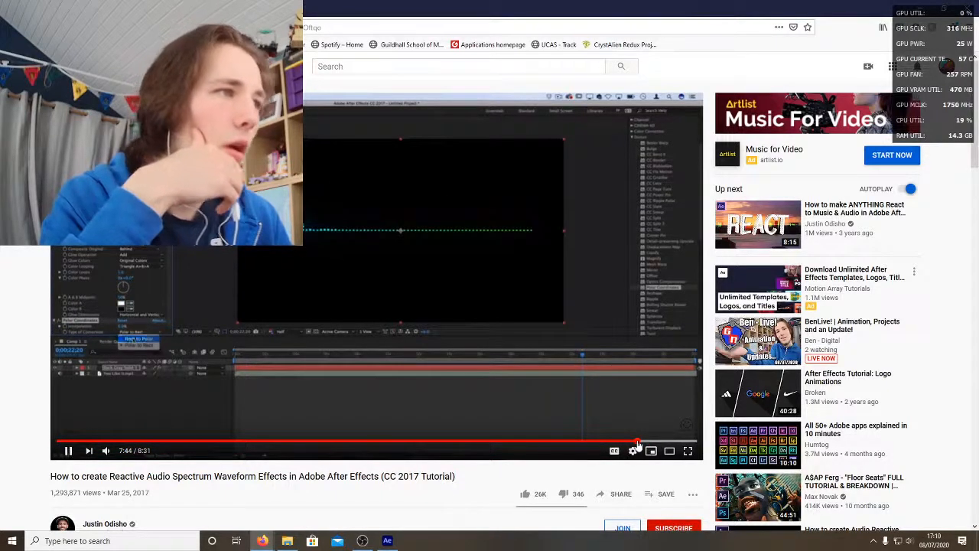
left_click(667, 302)
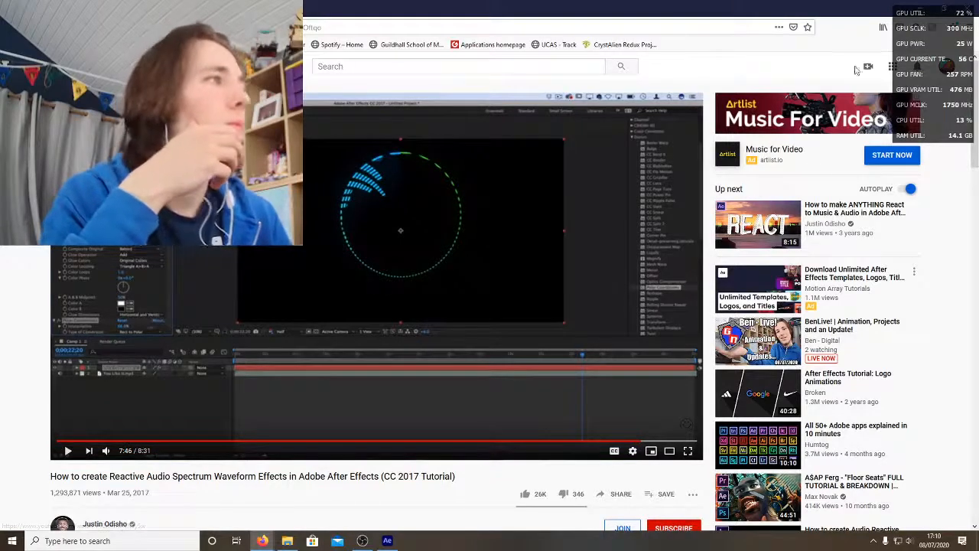
left_click(923, 14)
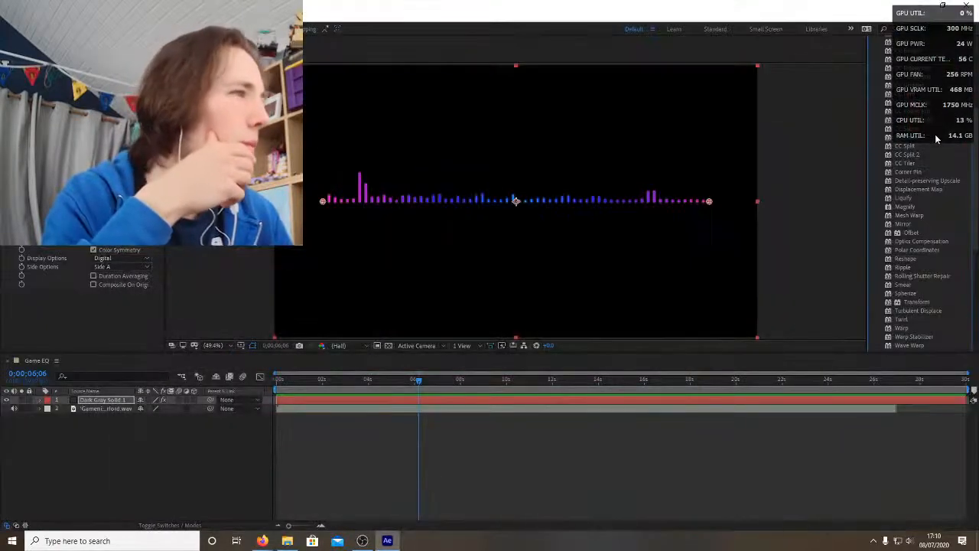
Step: Apply the Polar Coordinates effect to the Dark Gray Solid 1 layer and set its Type of Conversion to Rect to Polar
left_click(925, 250)
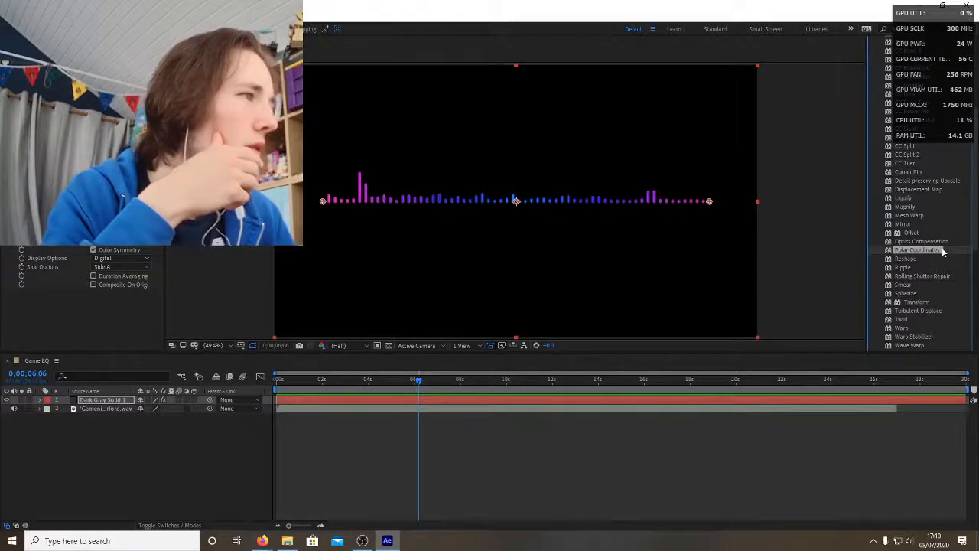
left_click_drag(936, 255, 432, 198)
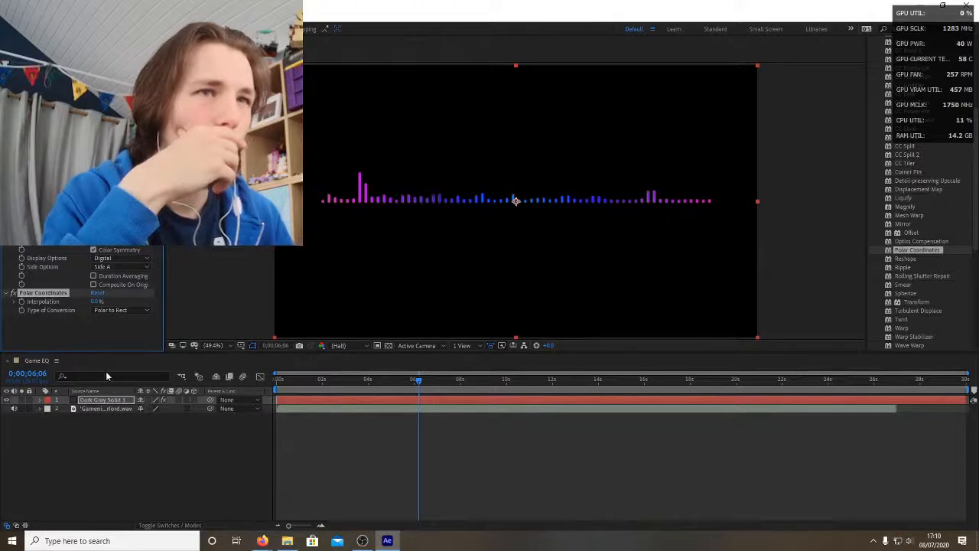
left_click(118, 297)
left_click(111, 310)
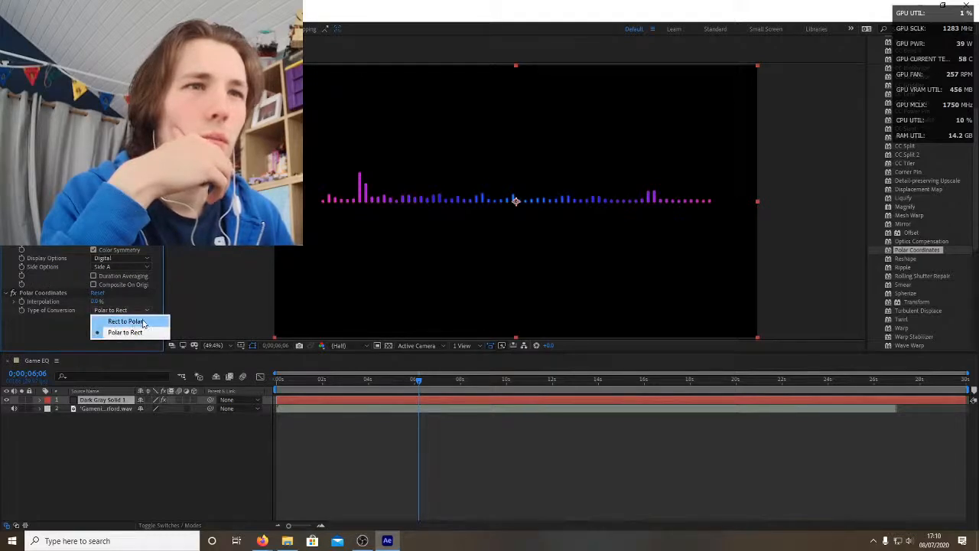
left_click(142, 322)
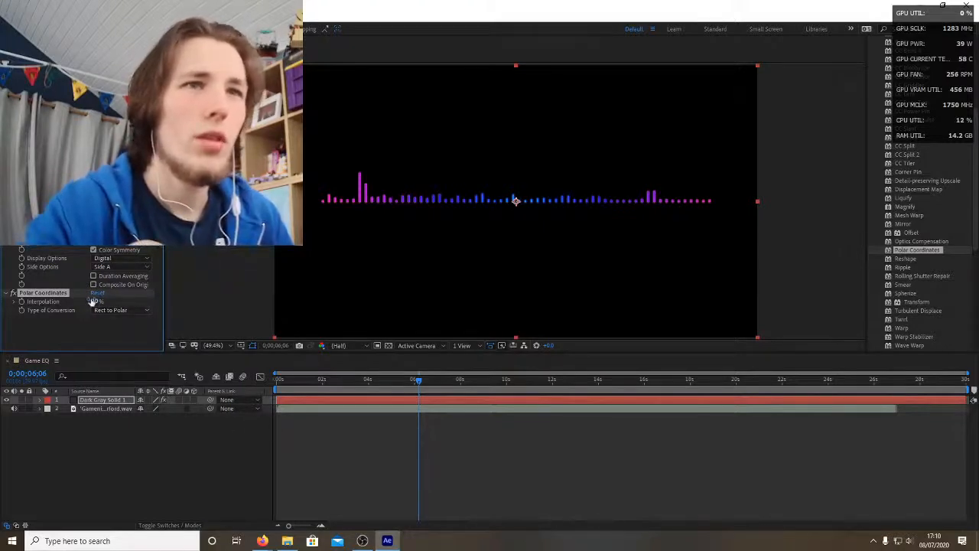
Step: Set the Polar Coordinates Interpolation to 80% to bend the spectrum into a circle
left_click(95, 294)
mouse_move(93, 299)
left_mouse_down()
mouse_move(142, 302)
mouse_move(87, 312)
mouse_move(83, 323)
mouse_move(78, 290)
left_mouse_up()
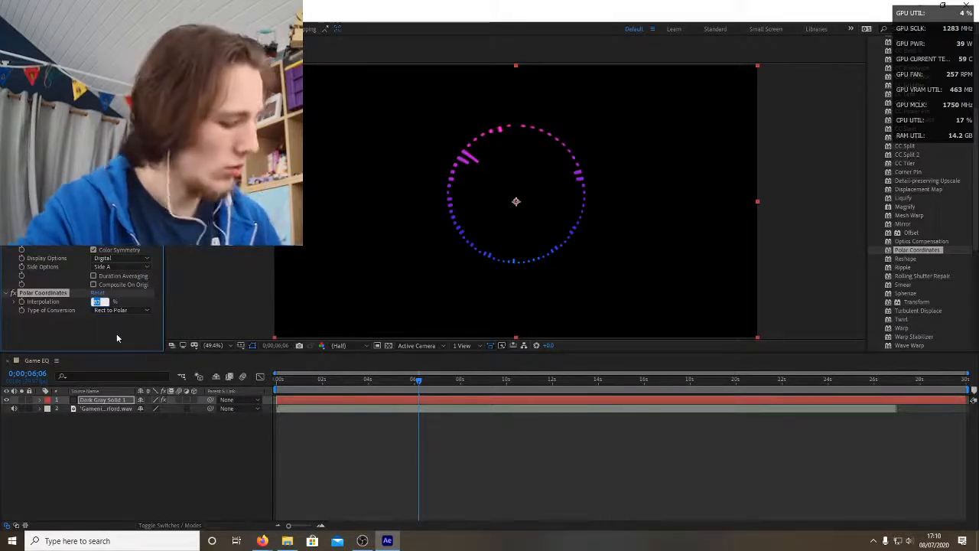
type("83")
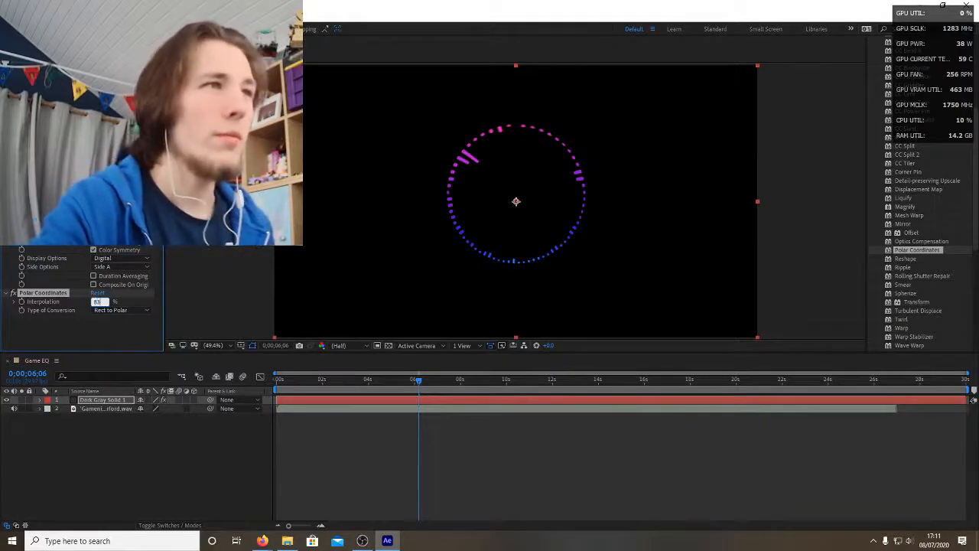
left_click(93, 301)
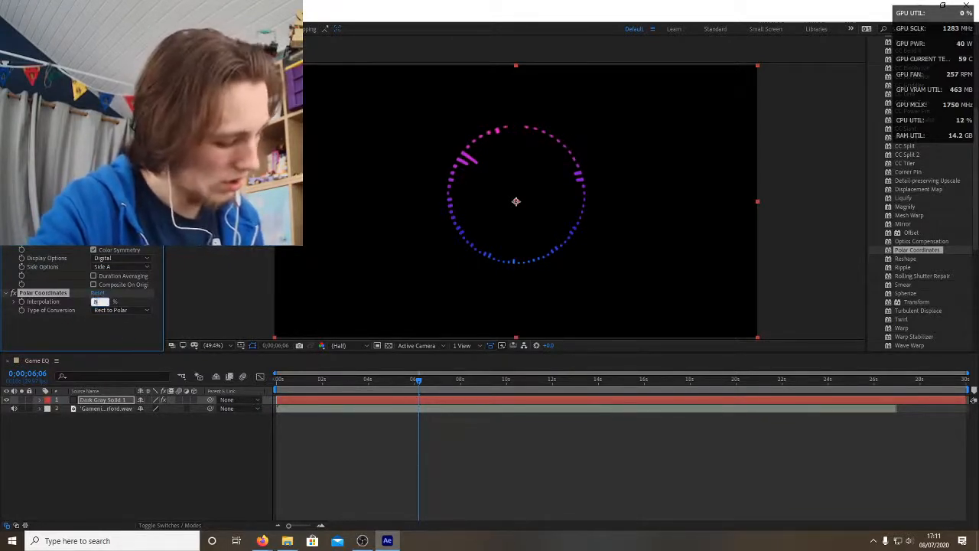
type("80")
key("Return")
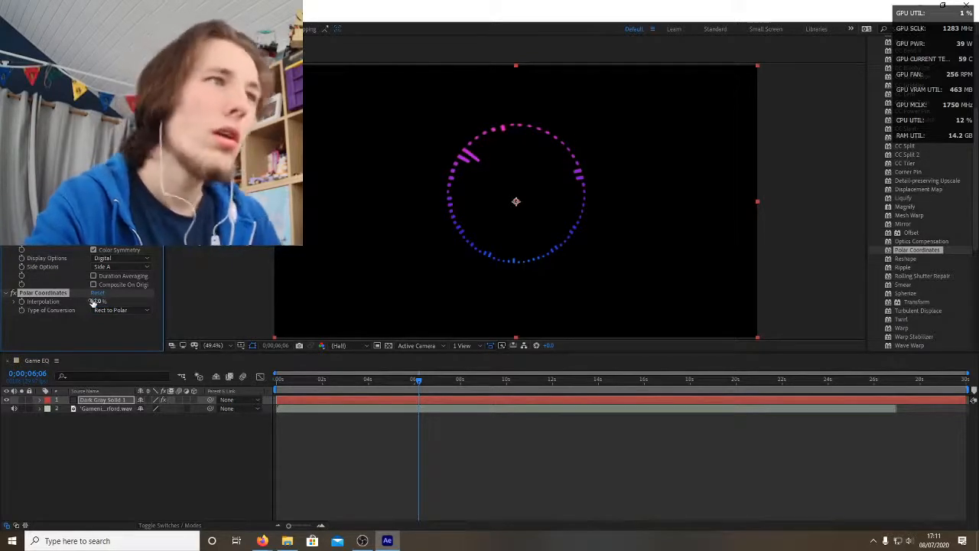
Step: Set the spectrum's Side Options to Side B and preview the animation from the start and again from around 0;00;03;08
left_click(107, 270)
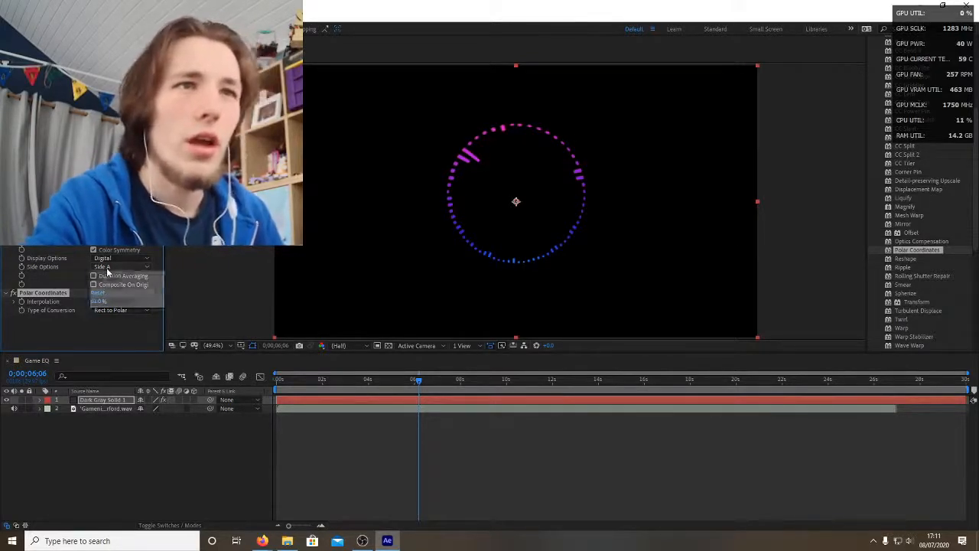
left_click(112, 290)
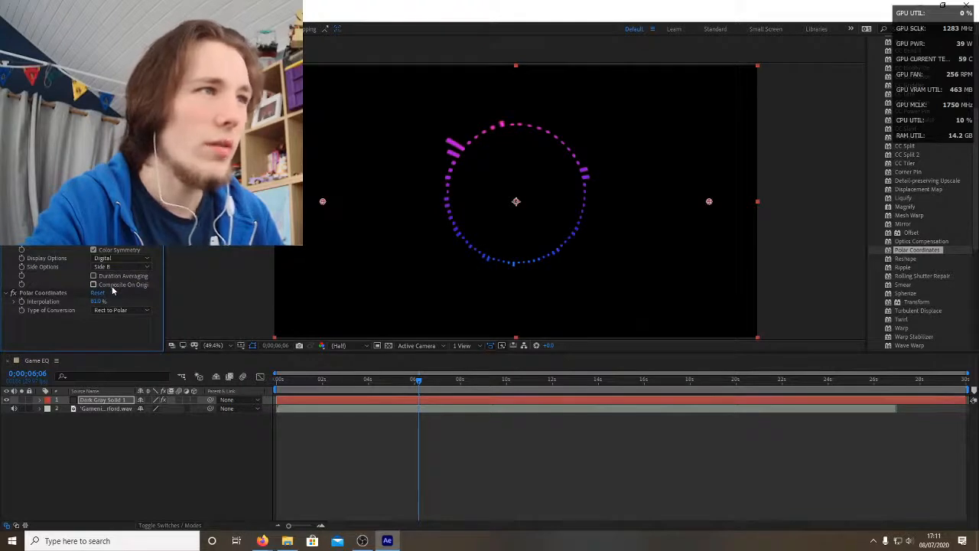
left_click_drag(283, 383, 266, 383)
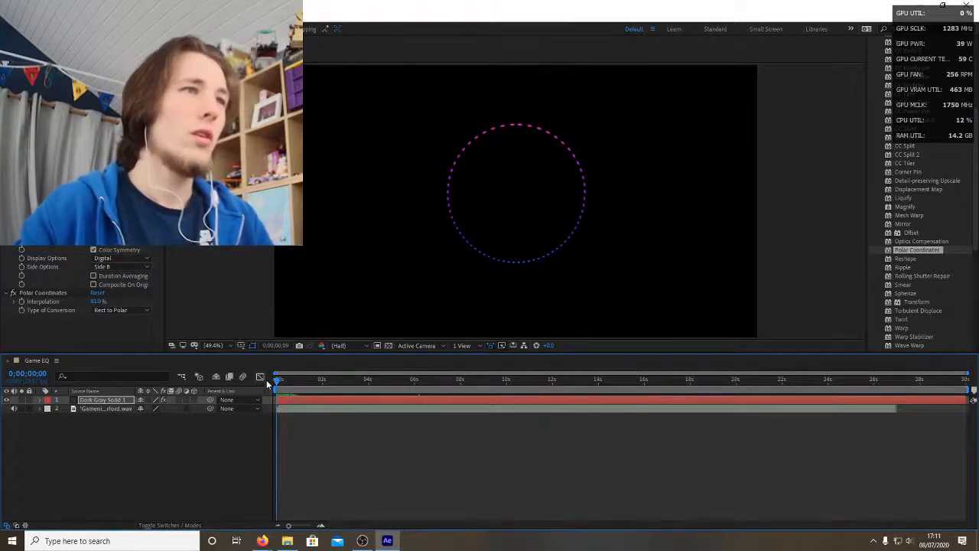
key("space")
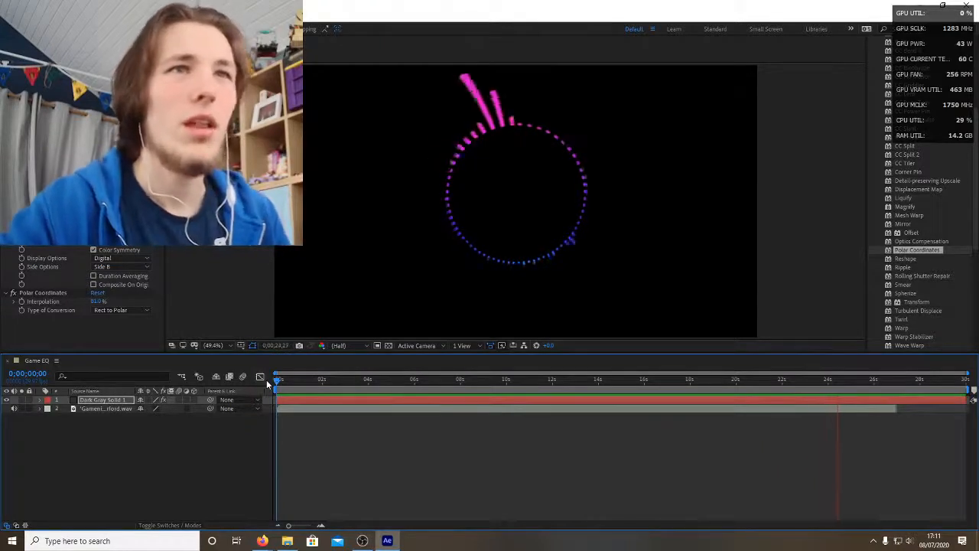
left_click(352, 388)
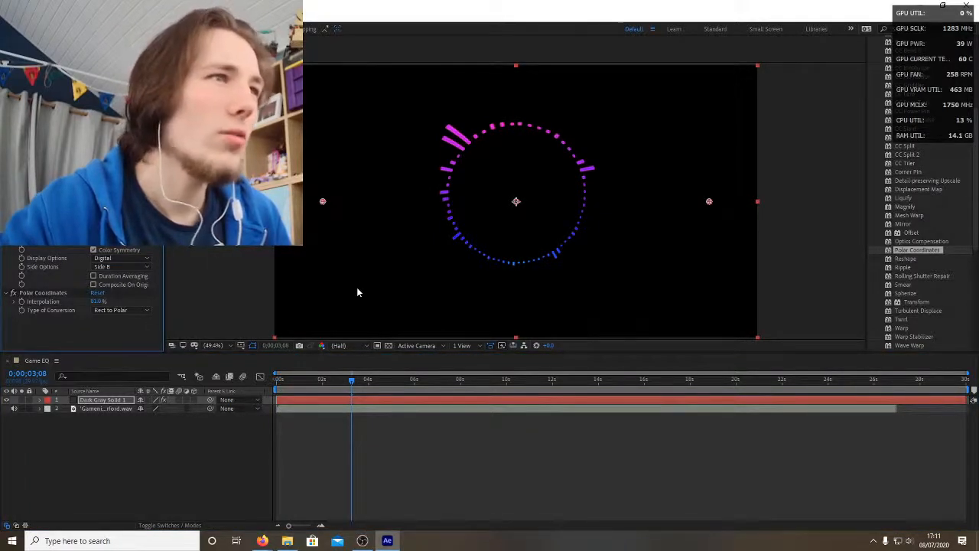
key("space")
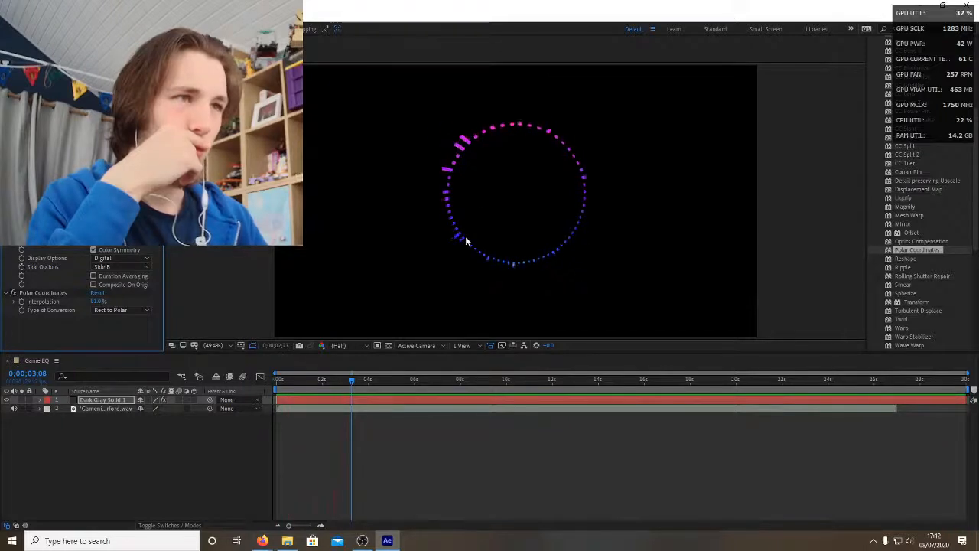
key("space")
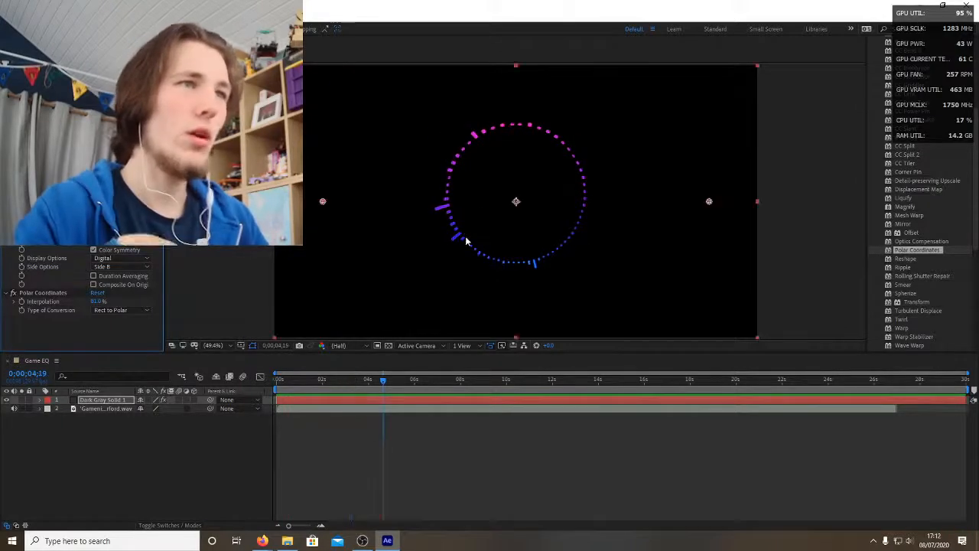
Step: Save the project and shorten the work area to end at 0;00;26;29, where the audio layer stops
key("ctrl+s")
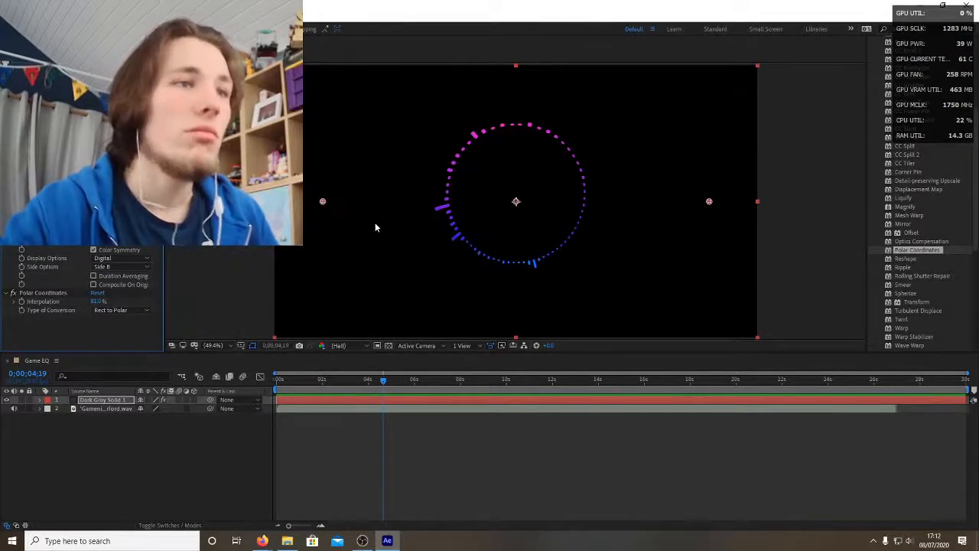
left_click(894, 383)
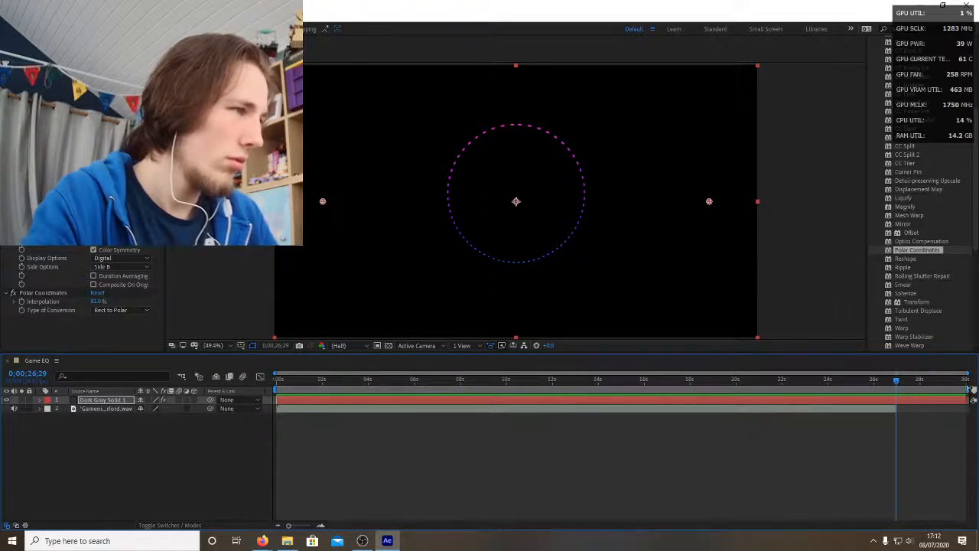
left_click_drag(973, 390, 901, 388)
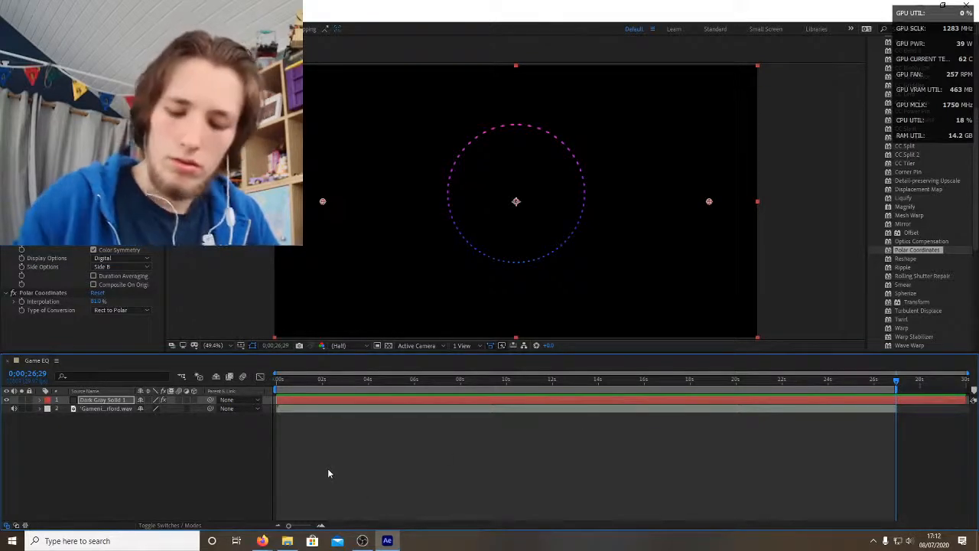
Step: Look through the available commands for a way to export the composition
key("alt+f")
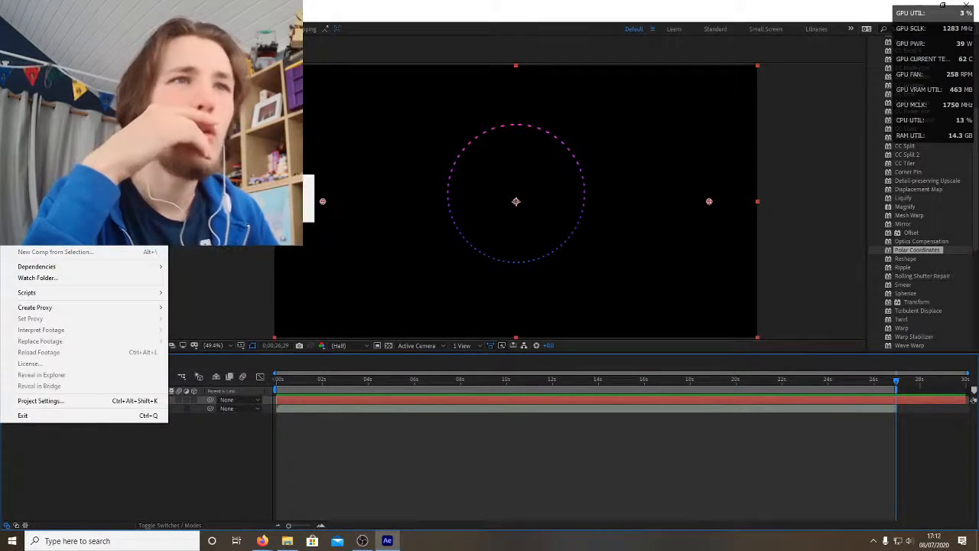
key("Escape")
key("alt+e")
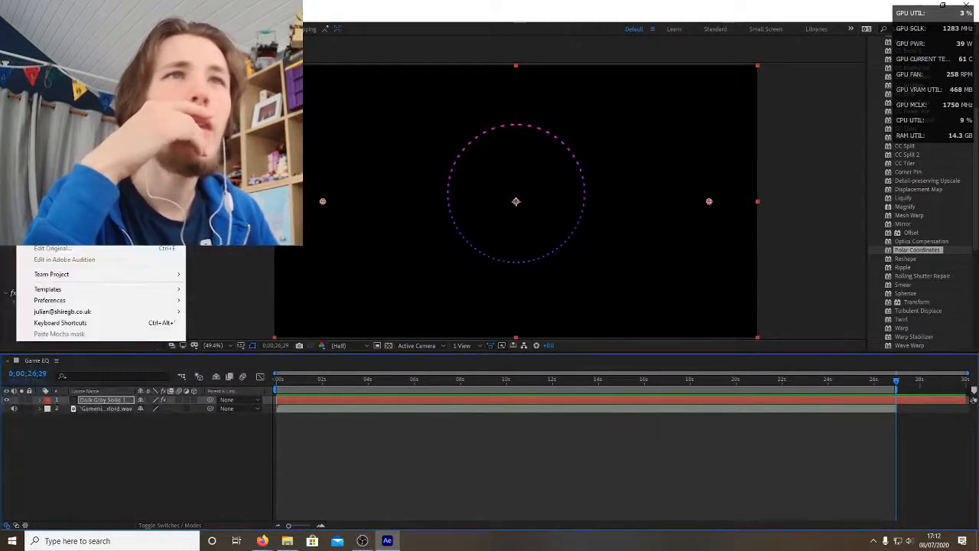
key("Escape")
key("alt+l")
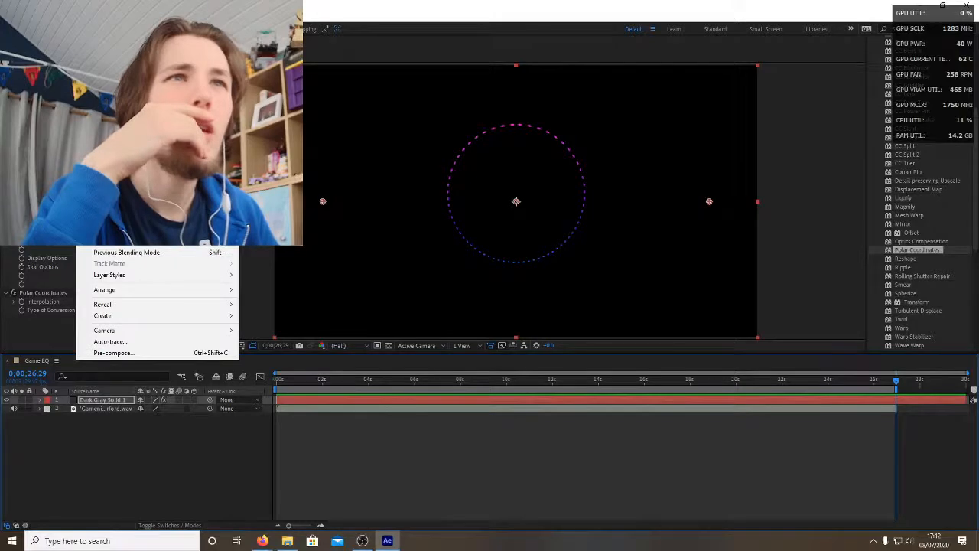
key("Escape")
key("alt+w")
key("Escape")
key("alt+h")
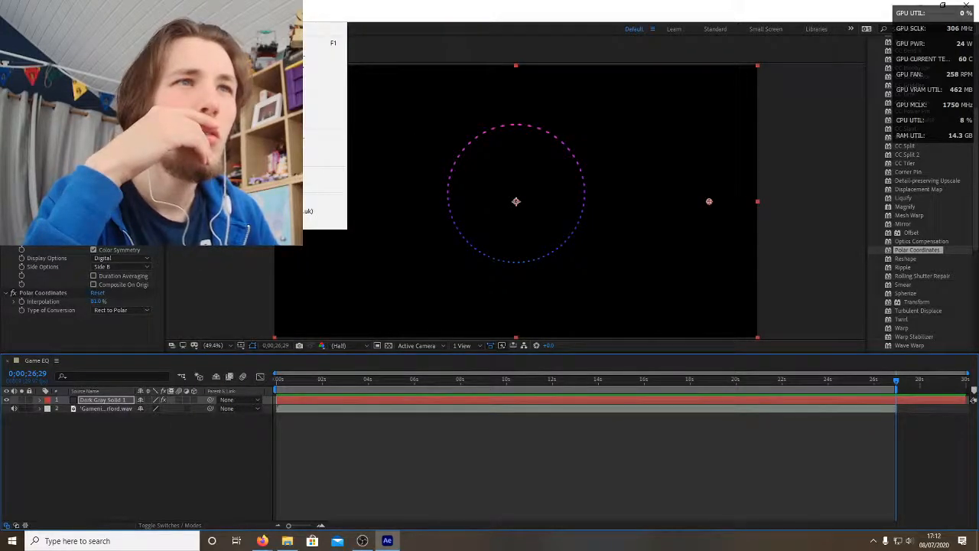
key("Escape")
key("alt+w")
key("Escape")
Step: Try queuing the Game EQ composition for rendering, check its Render Settings options, and remove it from the render queue
key("alt+f")
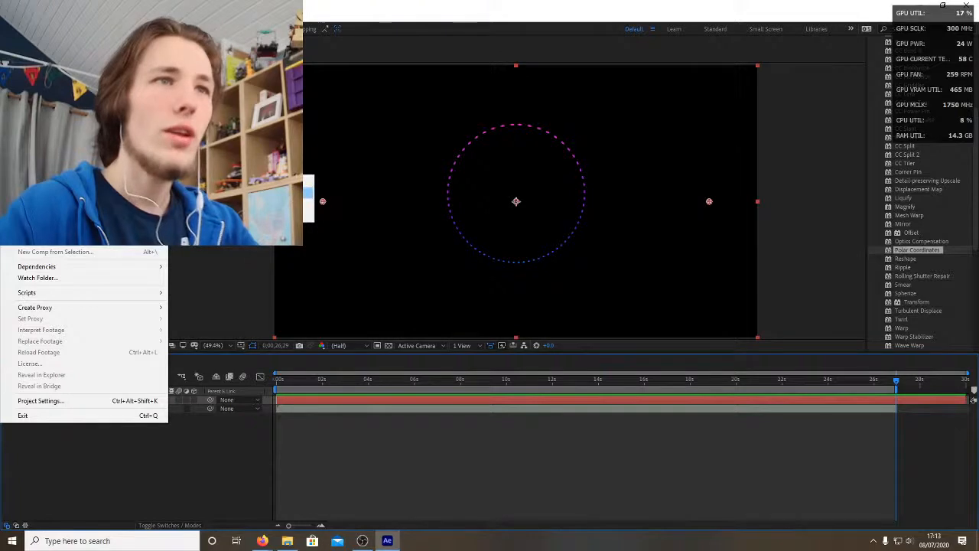
key("ctrl+m")
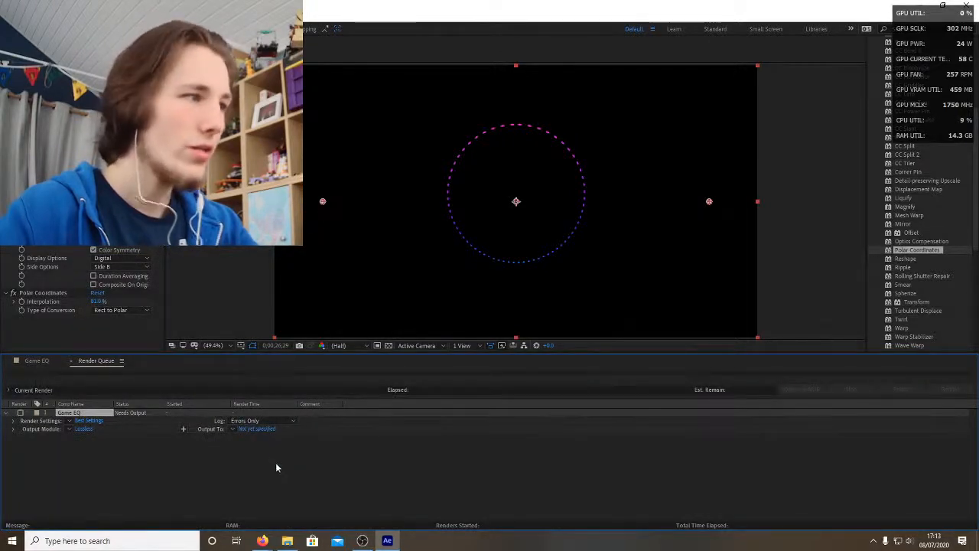
left_click(313, 462)
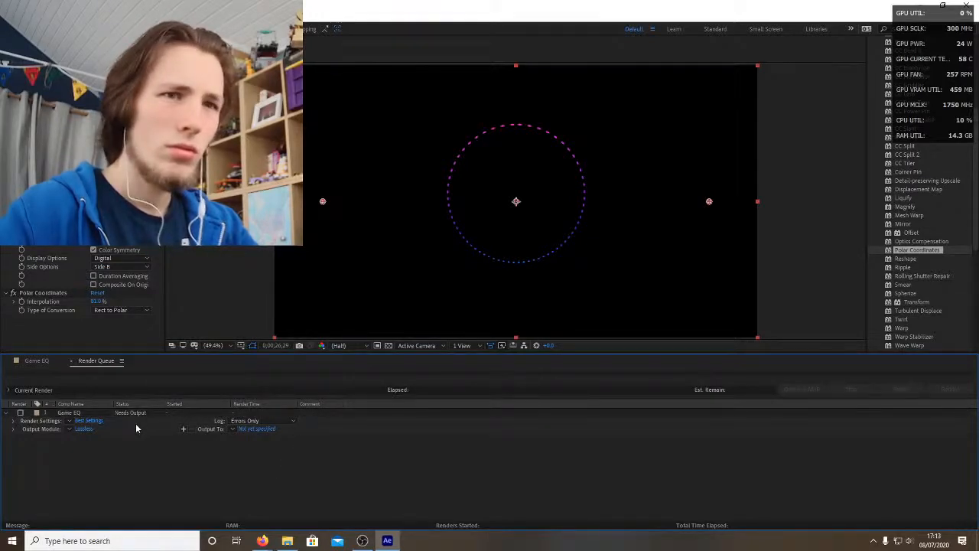
left_click(76, 421)
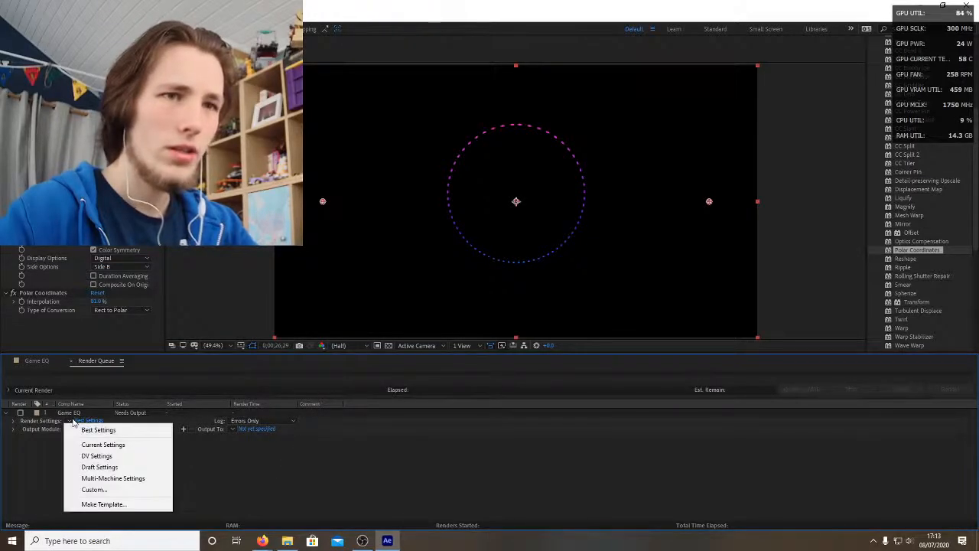
left_click(74, 431)
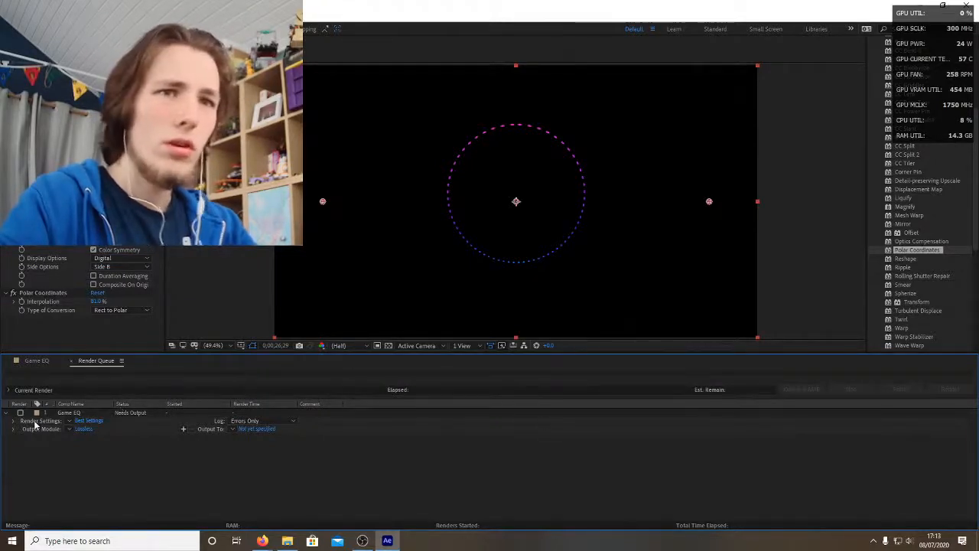
left_click(88, 414)
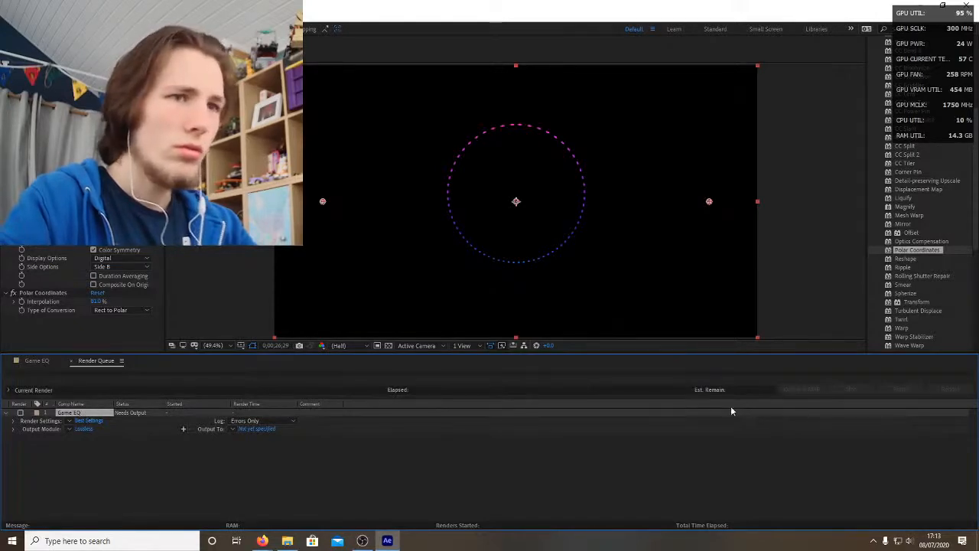
left_click(706, 411)
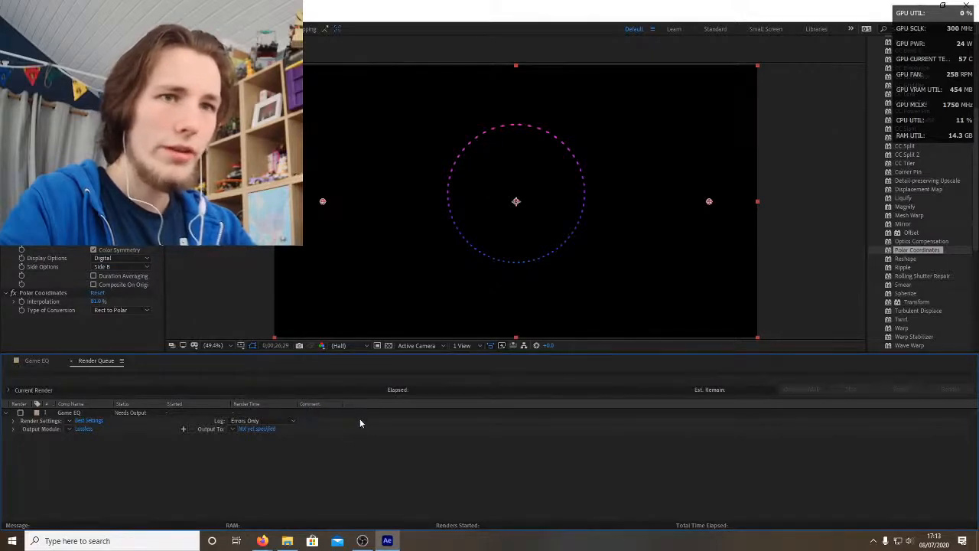
left_click(105, 413)
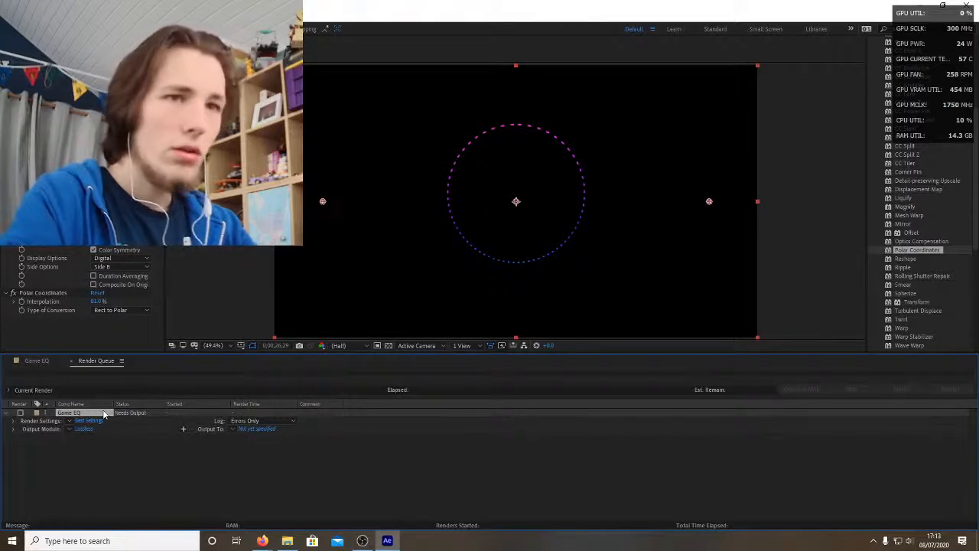
key("Delete")
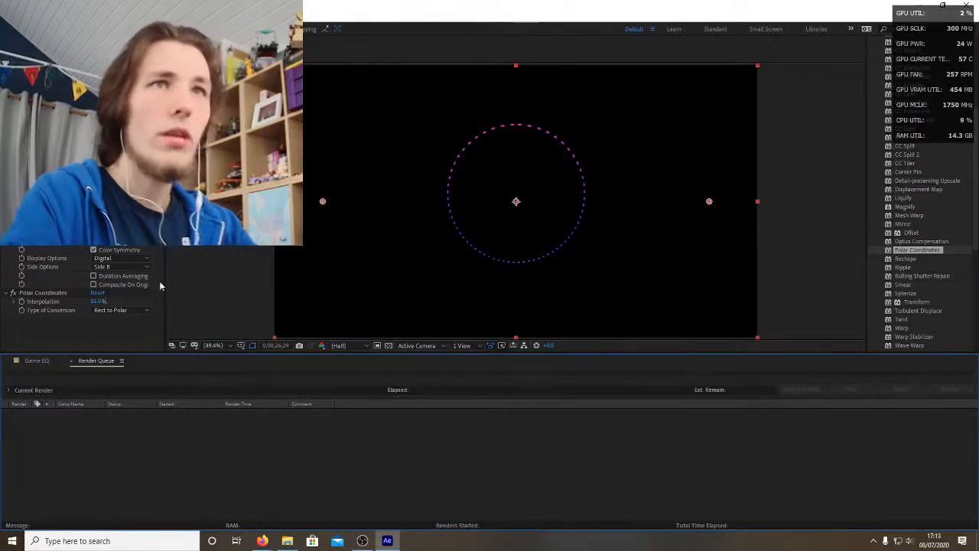
Step: Add the Gamenight Theme item to the render queue
left_click(10, 13)
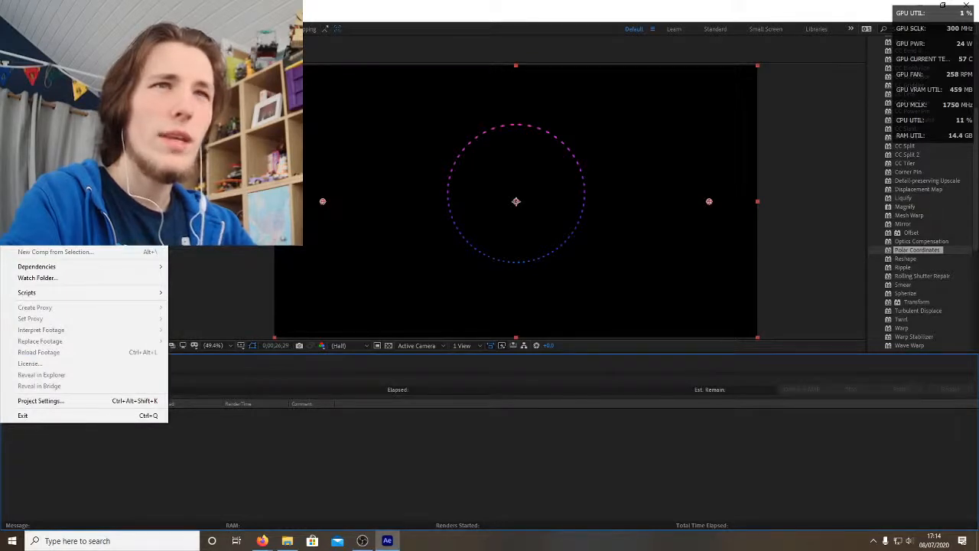
mouse_move(46, 181)
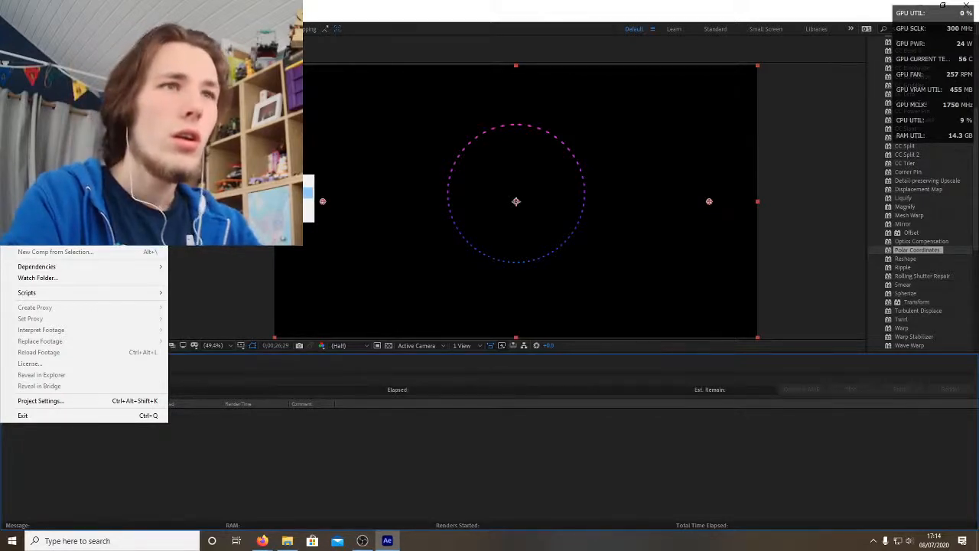
left_click(237, 193)
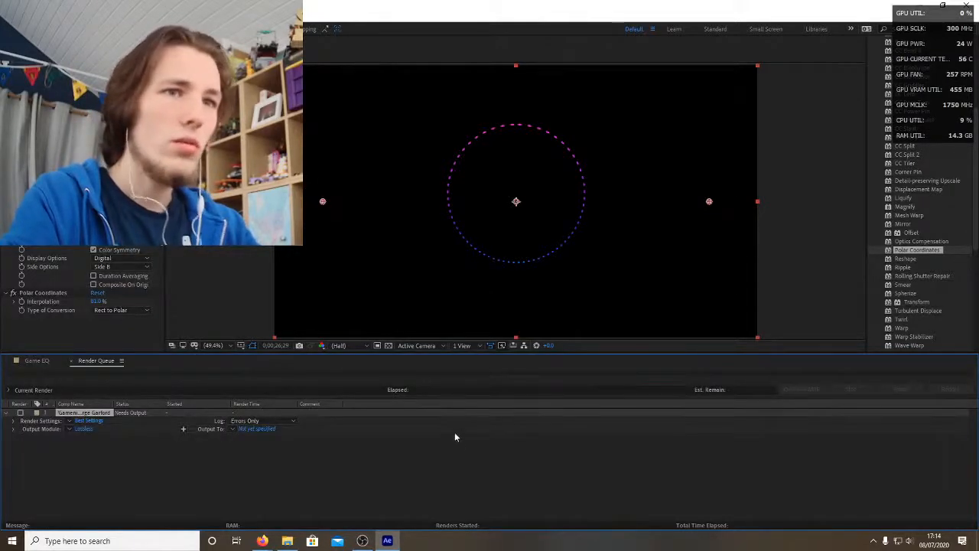
left_click(449, 413)
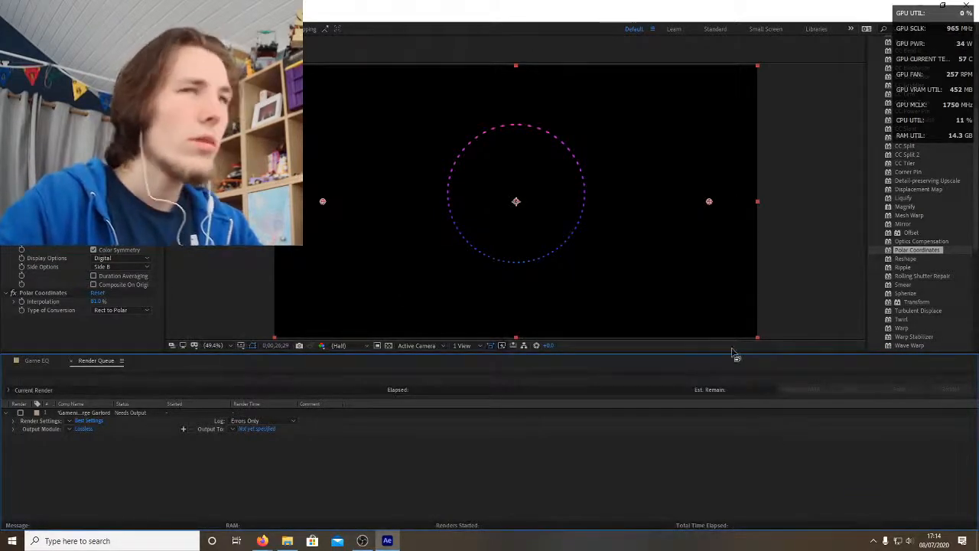
Step: Send the Game EQ composition to Adobe Media Encoder and encode it as H.264 with the Match Source - High bitrate preset
left_click(9, 16)
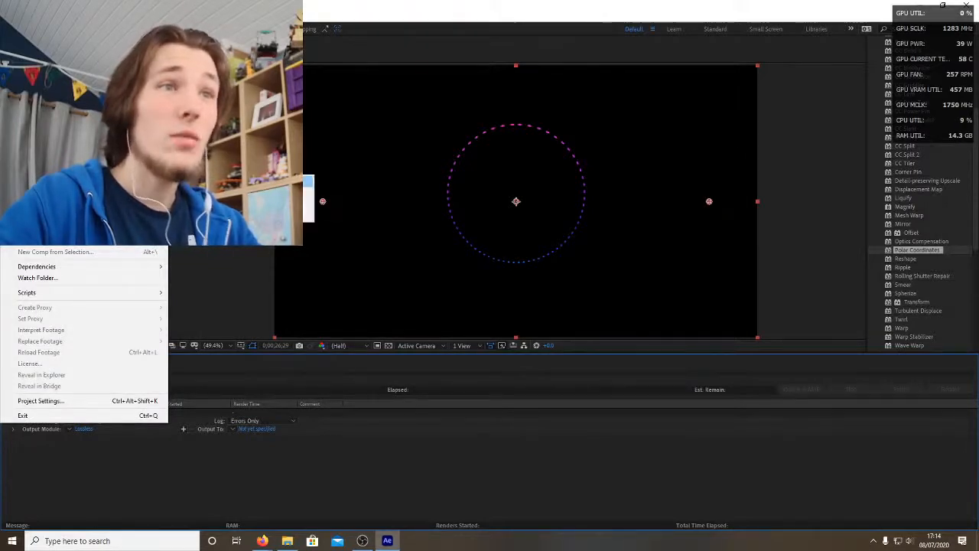
key("Escape")
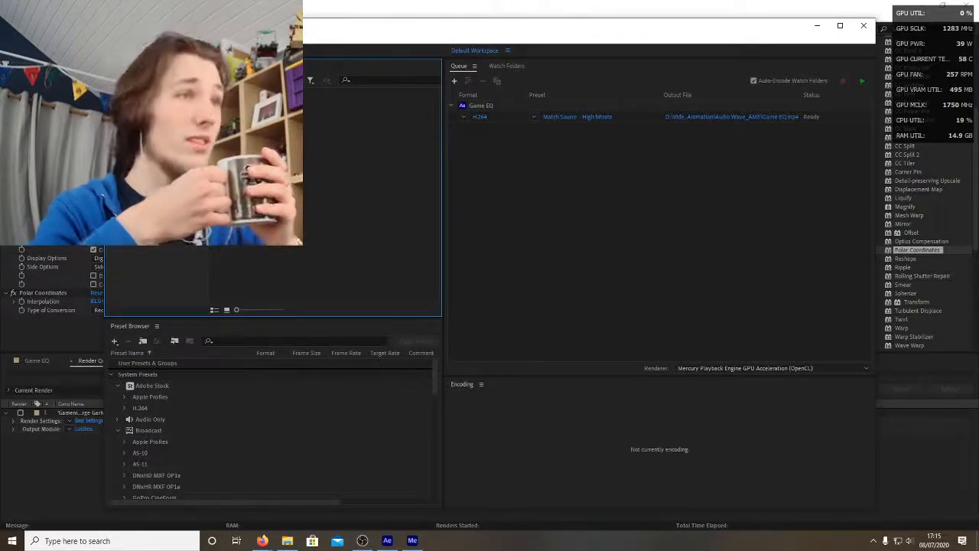
left_click(638, 118)
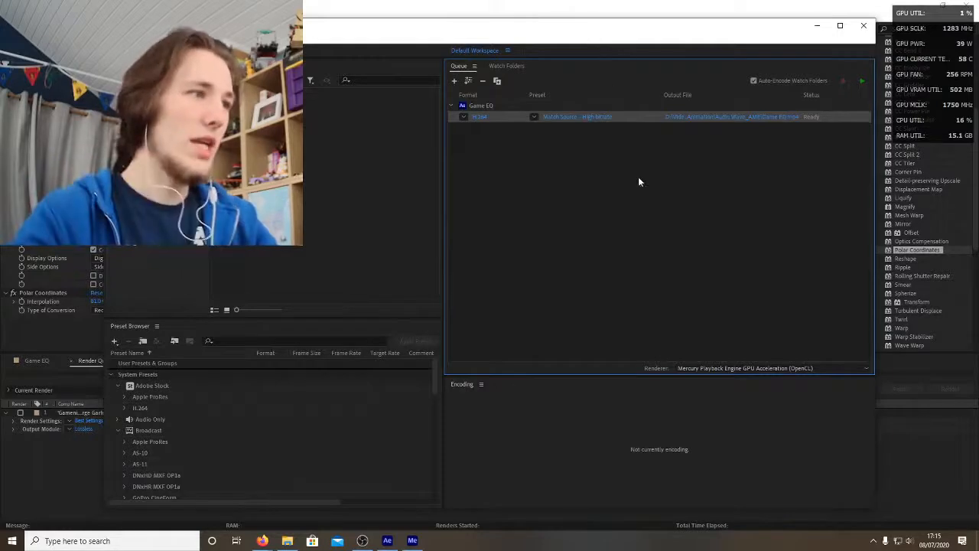
left_click(862, 81)
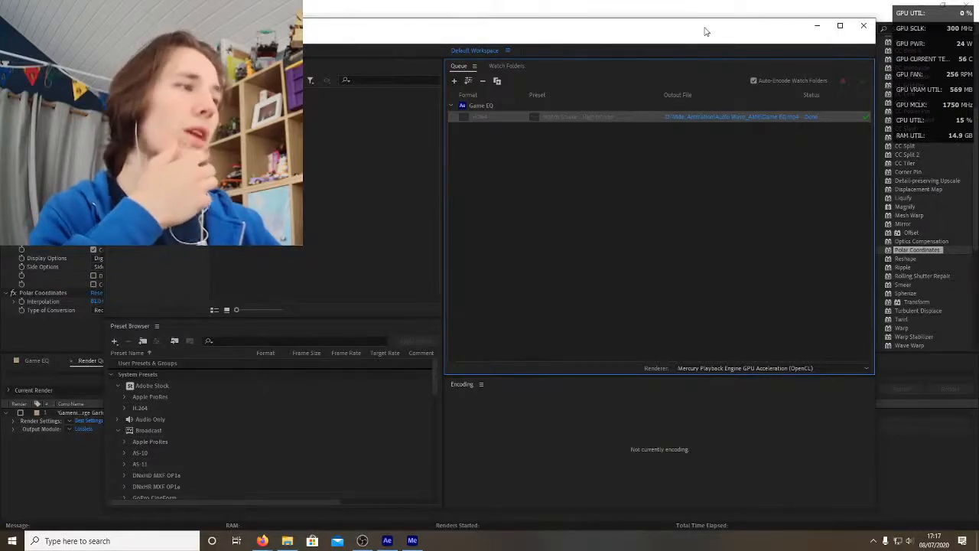
mouse_move(706, 31)
left_mouse_down()
mouse_move(620, 72)
mouse_move(610, 273)
mouse_move(678, 470)
mouse_move(688, 321)
mouse_move(702, 397)
mouse_move(691, 218)
mouse_move(719, 159)
mouse_move(698, 21)
mouse_move(694, 39)
left_mouse_up()
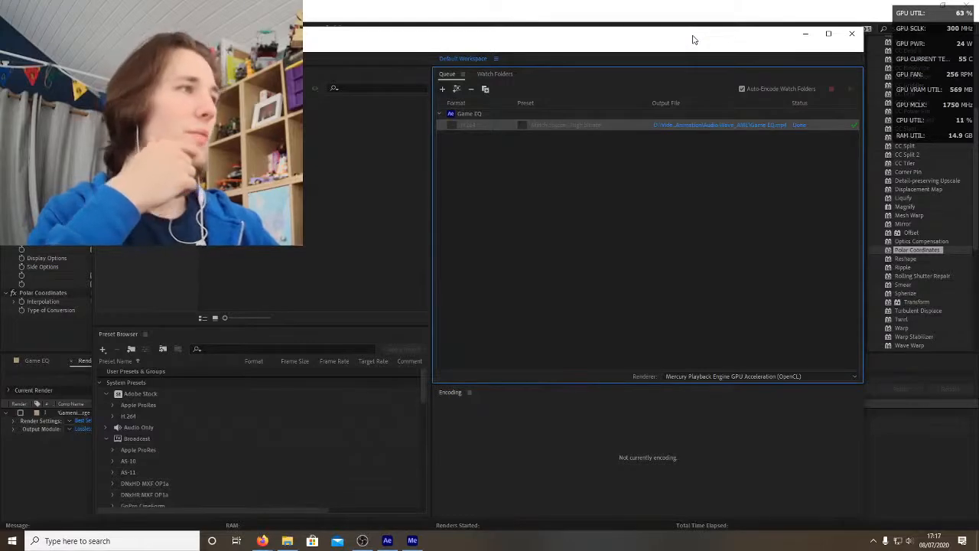
mouse_move(693, 39)
left_mouse_down()
mouse_move(691, 376)
mouse_move(712, 509)
mouse_move(691, 69)
mouse_move(679, 30)
left_mouse_up()
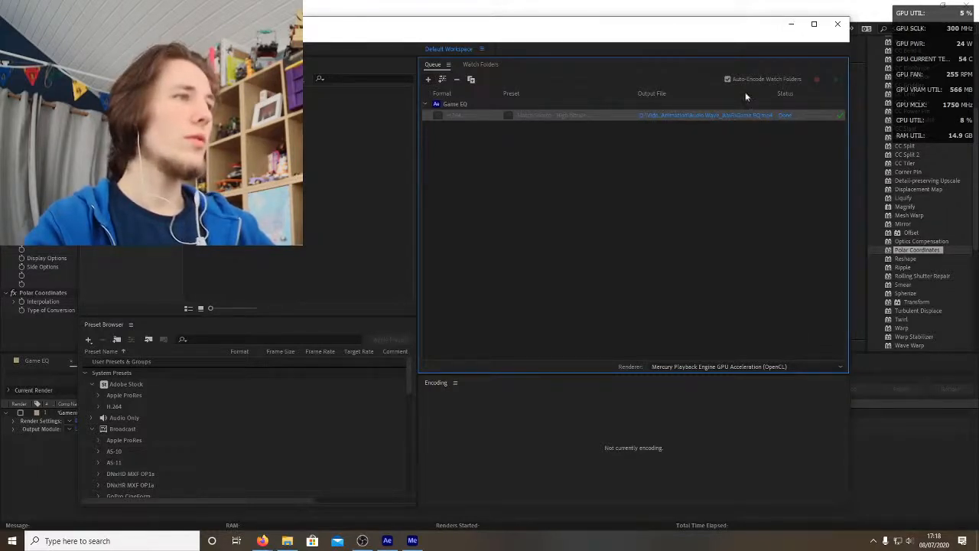
Step: Switch to File Explorer and open the Audio Wave_AME folder inside the Game Night Animation folder
left_click(791, 24)
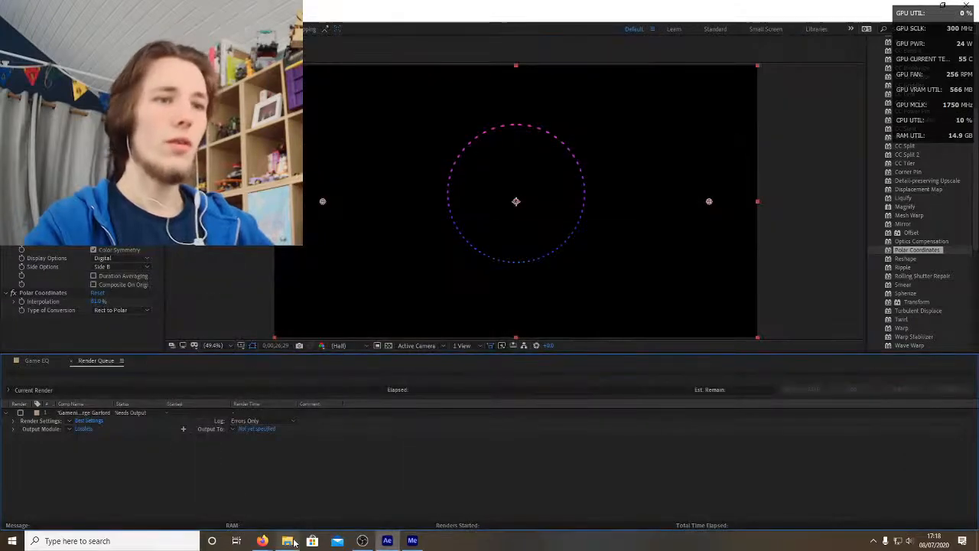
left_click(288, 541)
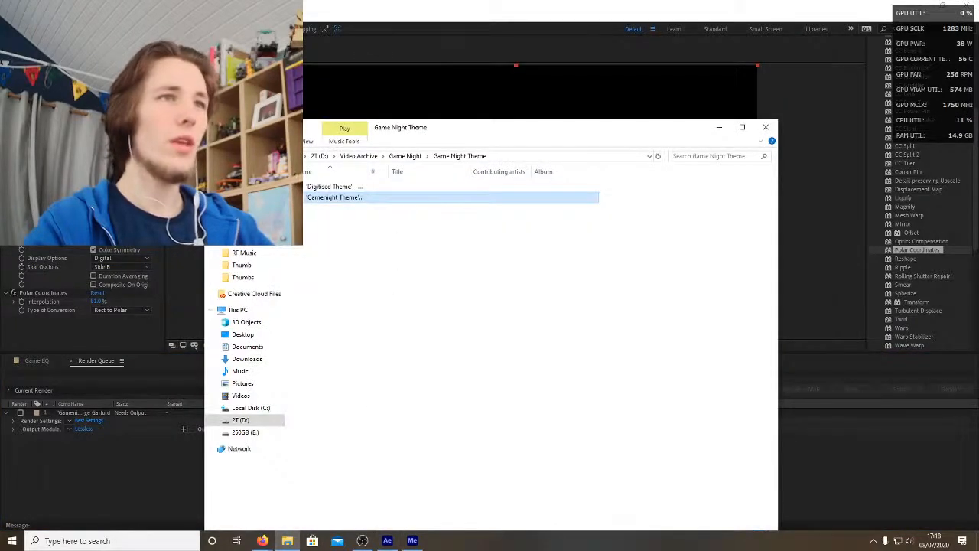
key("alt+Up")
double_click(329, 187)
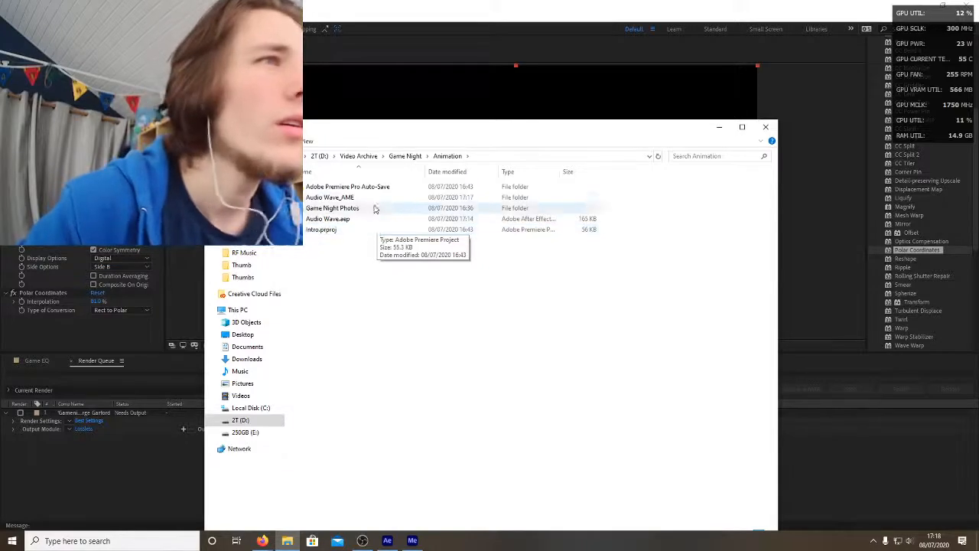
double_click(372, 198)
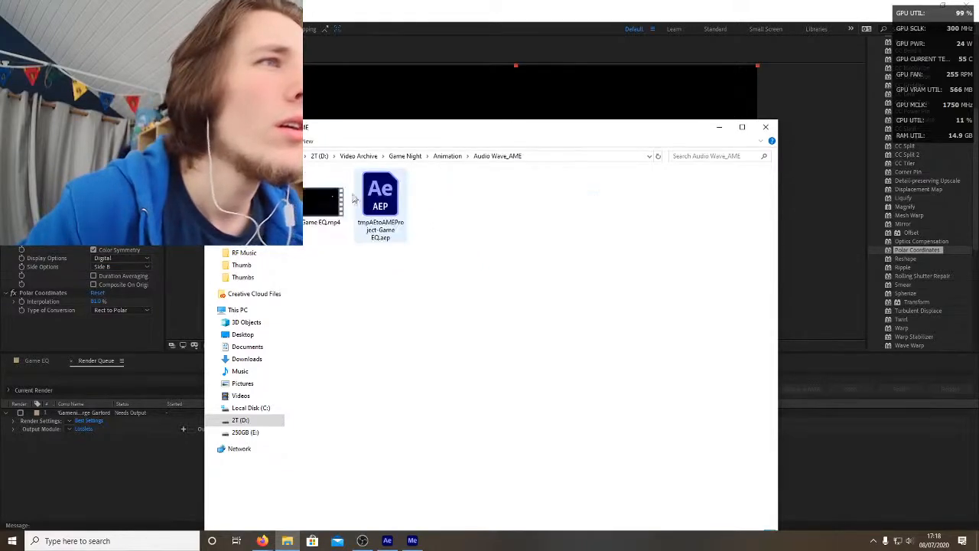
Step: Play the exported Game EQ.mp4 through to the end to review the spectrum animation, and close the player
double_click(325, 197)
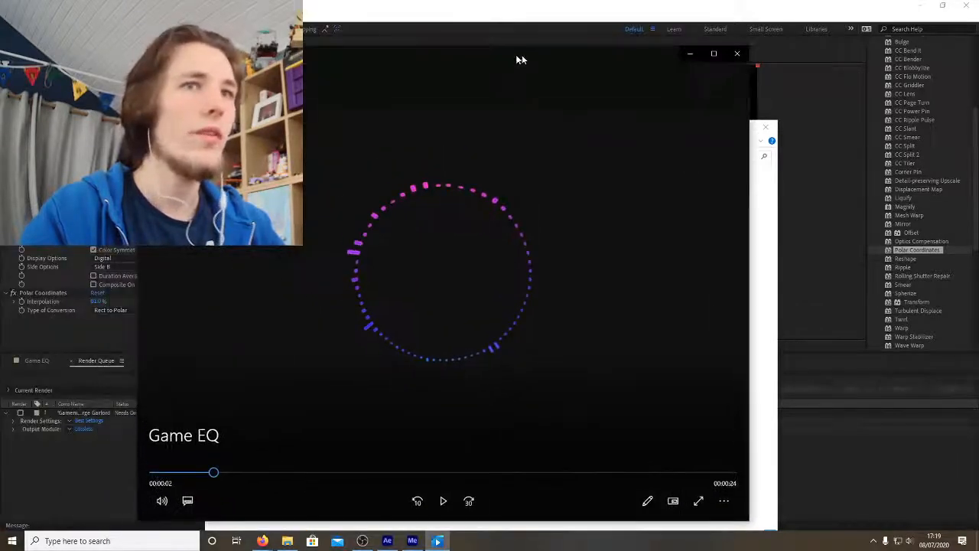
left_click_drag(517, 58, 523, 59)
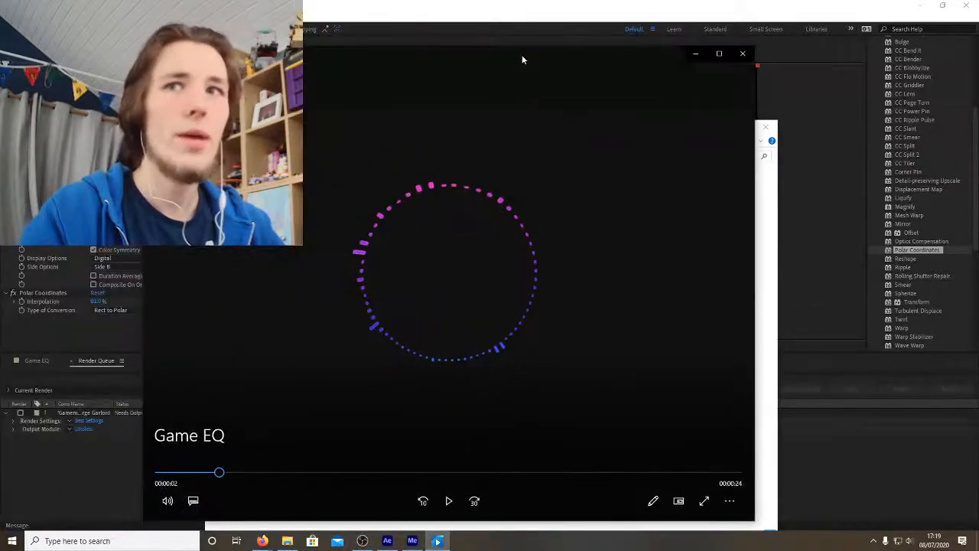
left_click(448, 500)
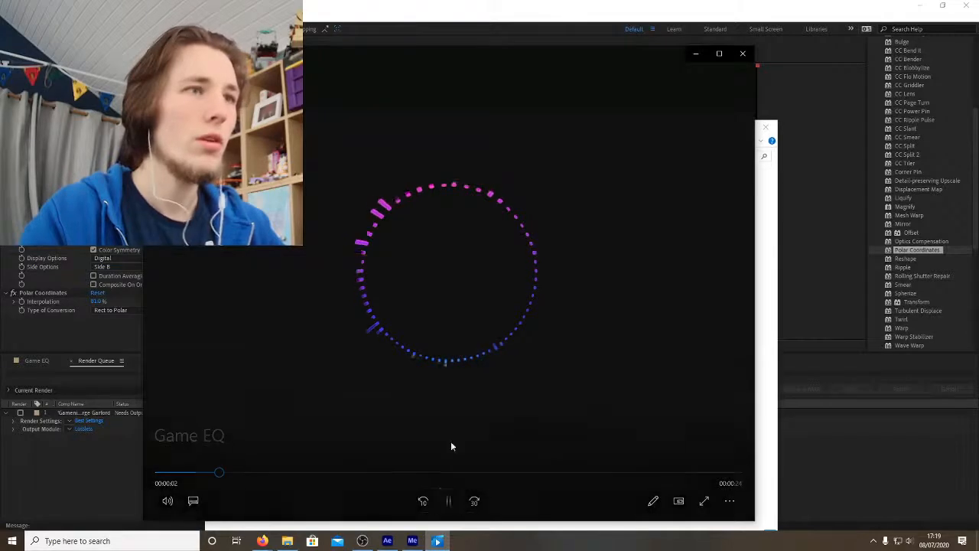
mouse_move(605, 380)
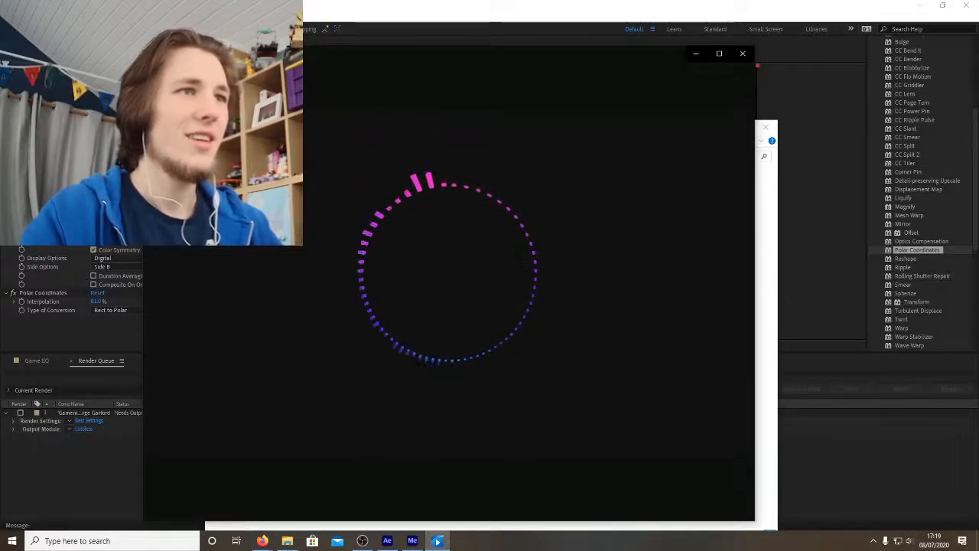
mouse_move(653, 228)
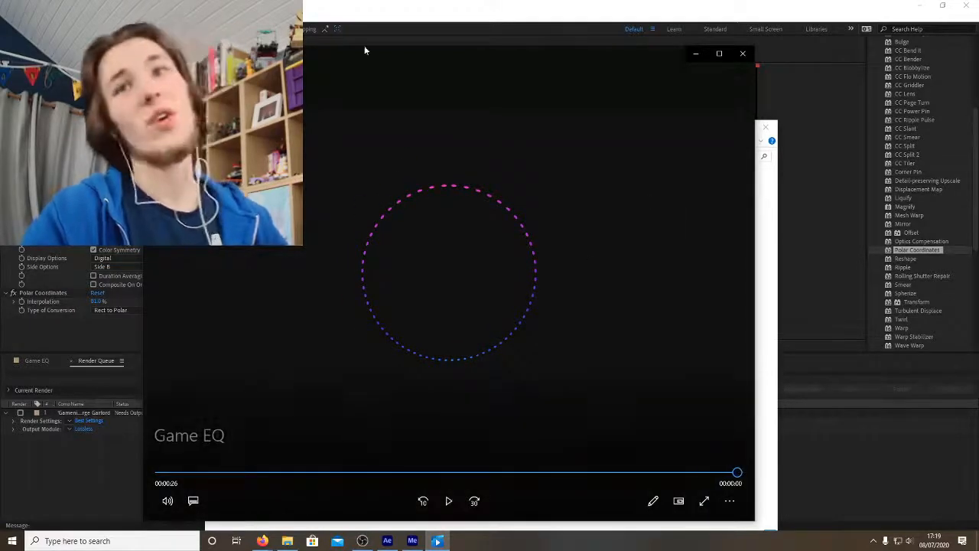
left_click(753, 53)
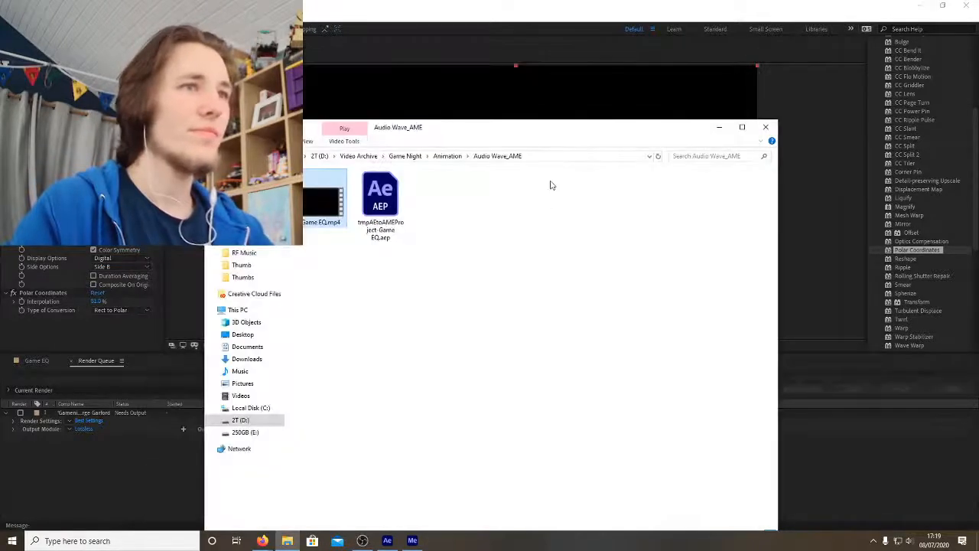
Step: Minimize the file window and close both After Effects and Adobe Media Encoder
left_click(538, 265)
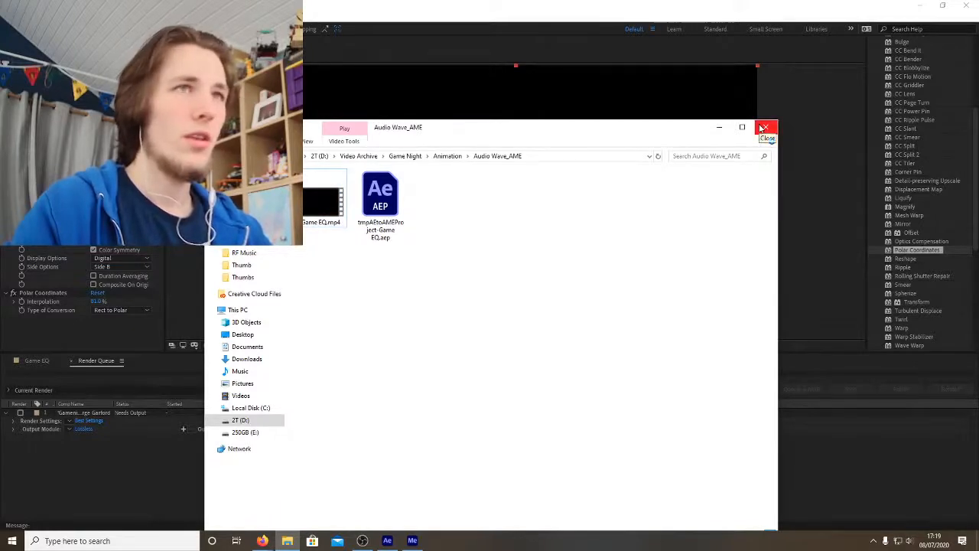
left_click(719, 127)
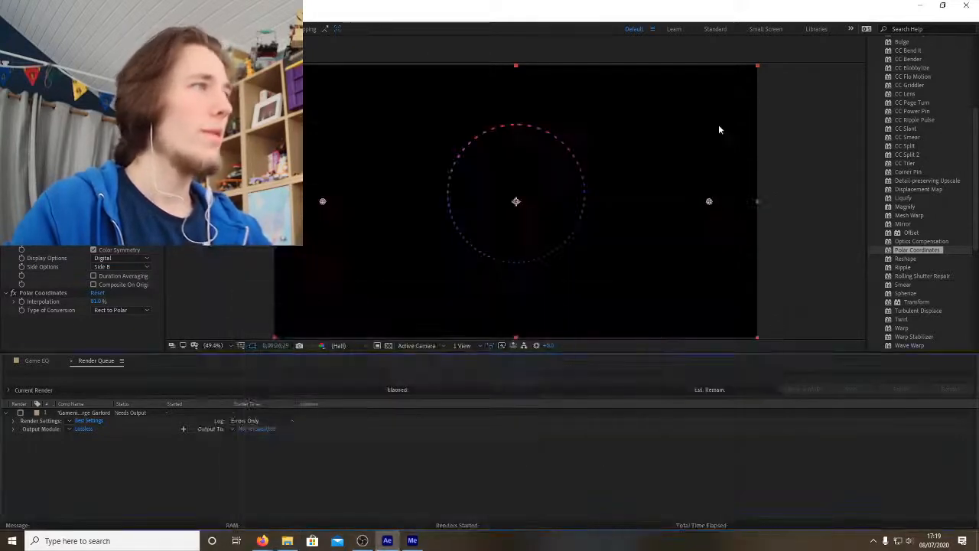
left_click(971, 5)
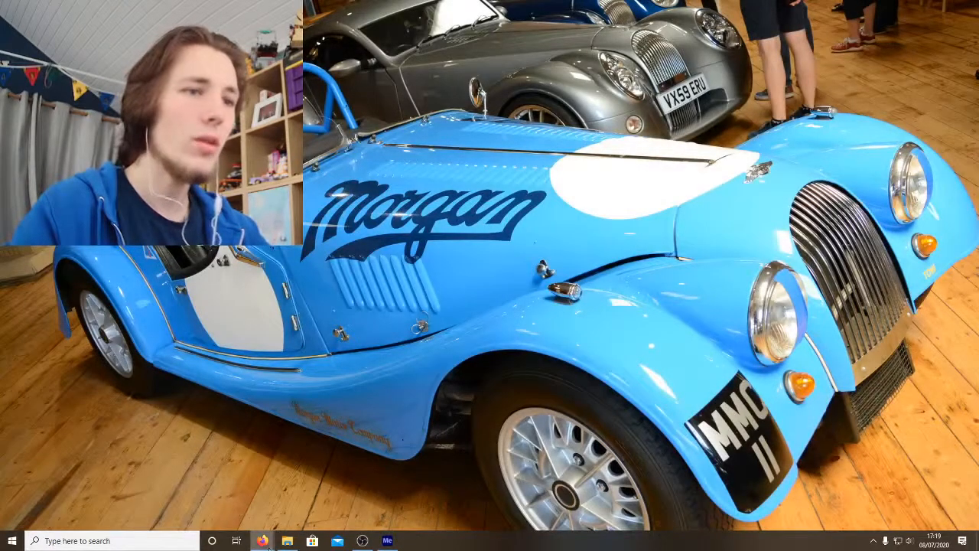
mouse_move(264, 542)
left_click(351, 464)
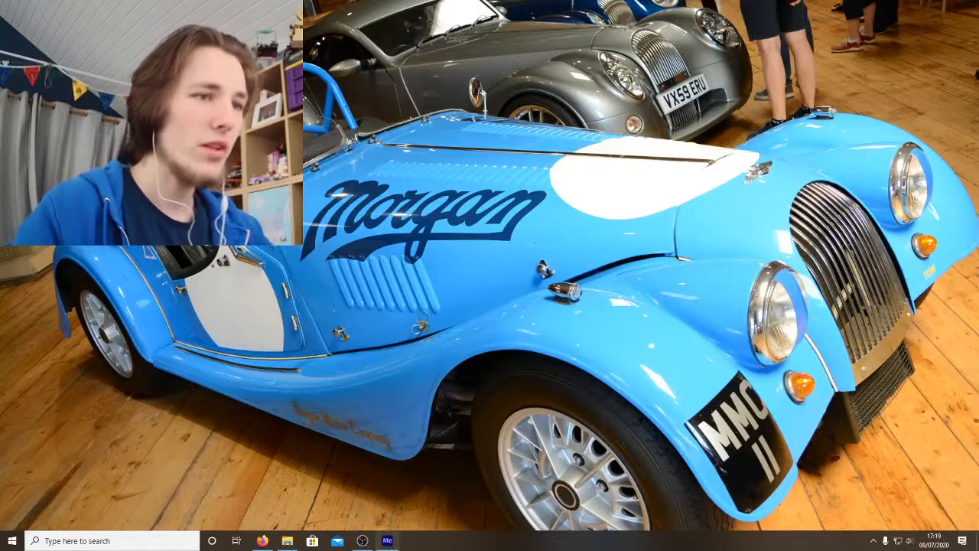
left_click(387, 542)
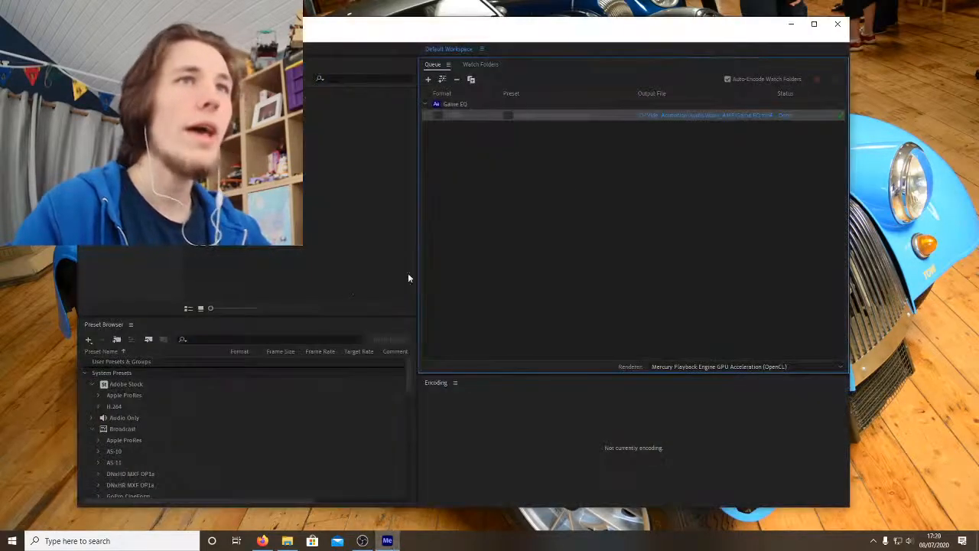
left_click(838, 27)
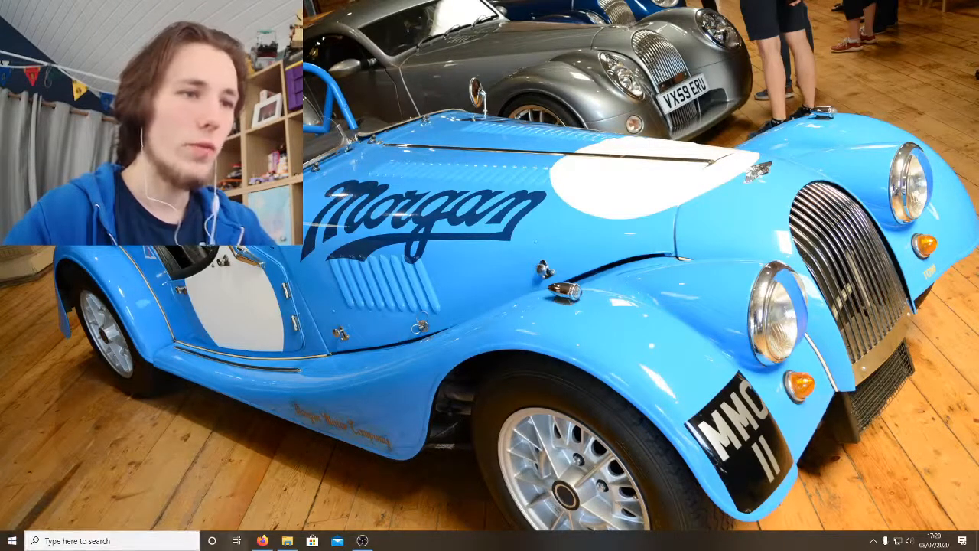
Step: Launch Adobe Premiere Pro and open the recent Intro project
mouse_move(287, 541)
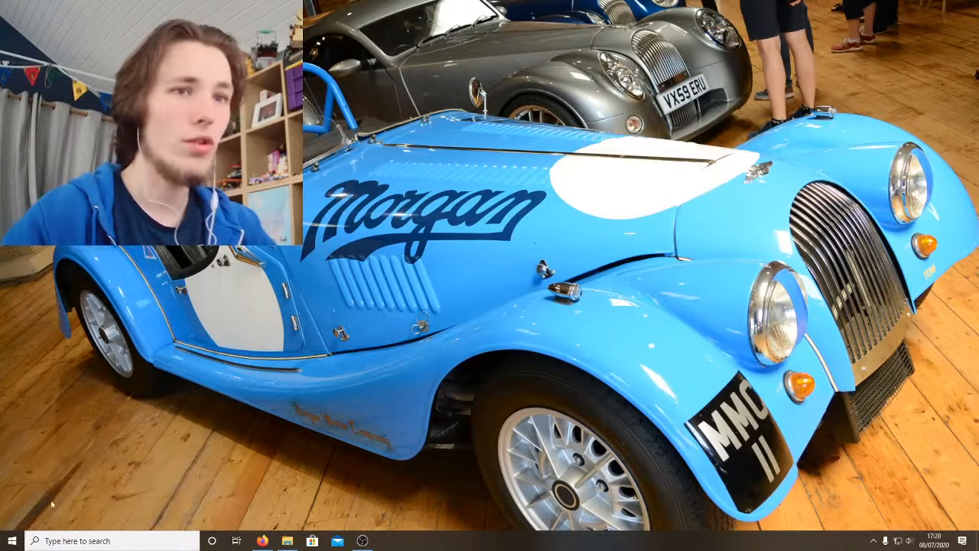
left_click(12, 541)
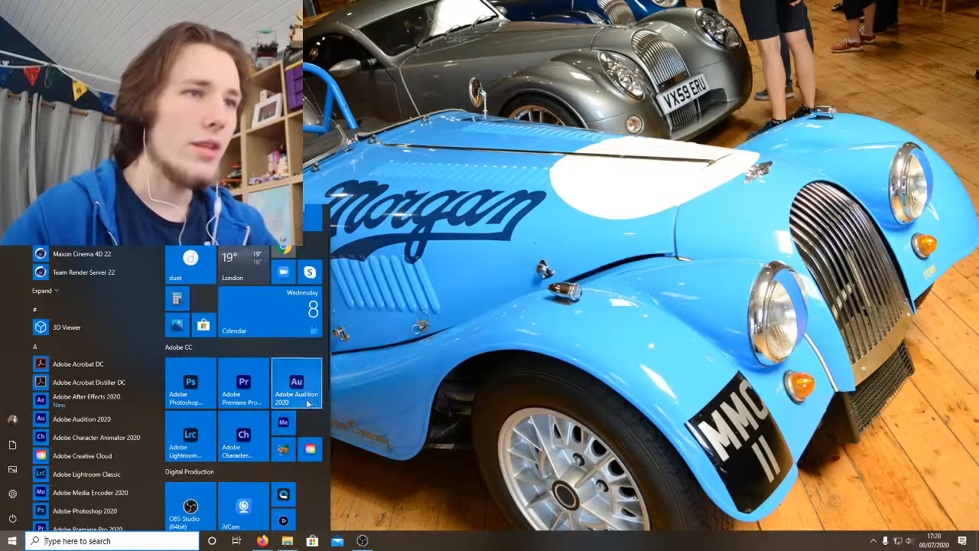
left_click(244, 388)
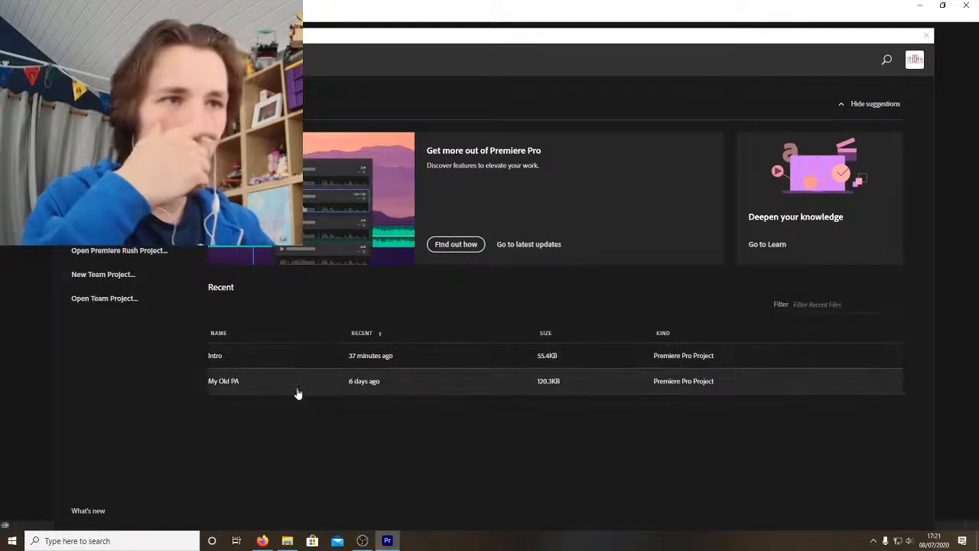
left_click(302, 357)
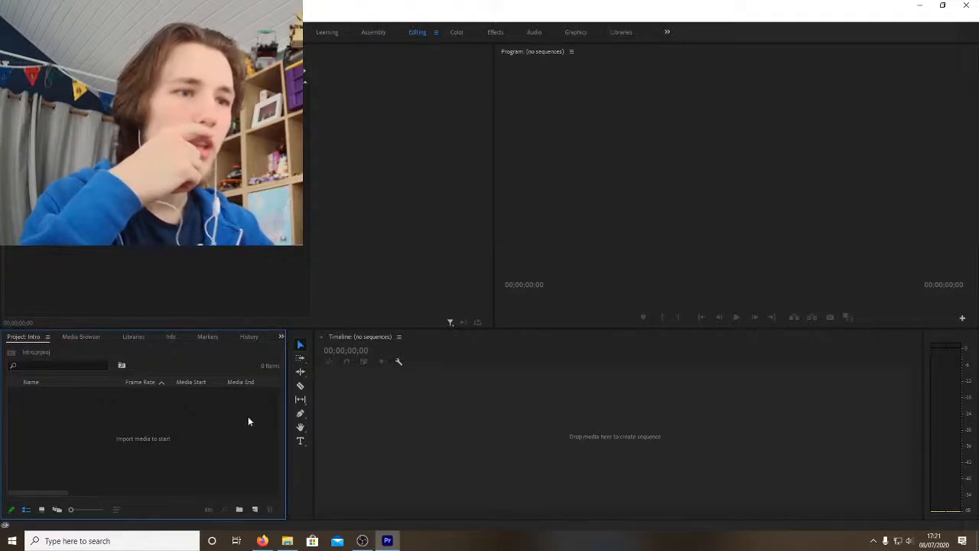
Step: Import Game EQ.mp4 from the Audio Wave_AME folder into the Intro project, and go back up to the Animation folder
left_click(287, 541)
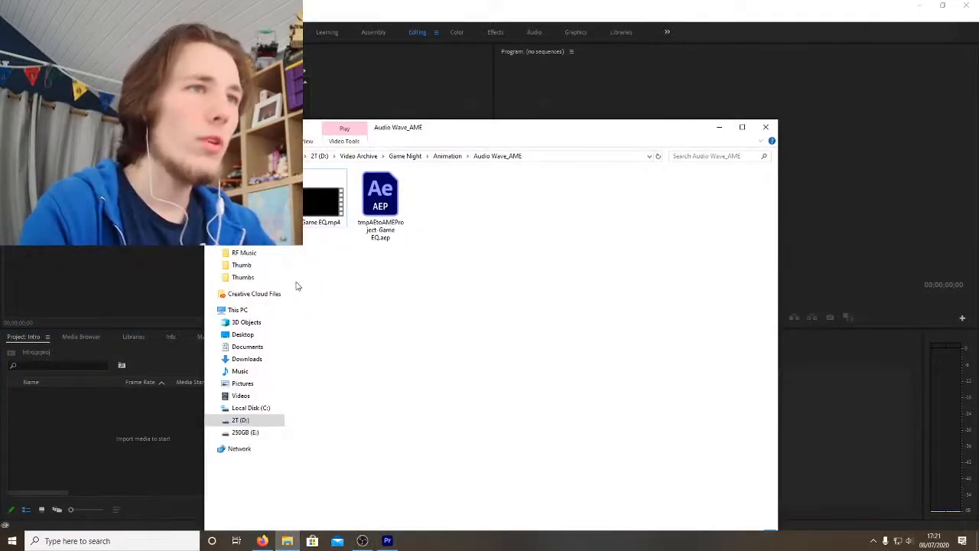
left_click_drag(322, 201, 113, 442)
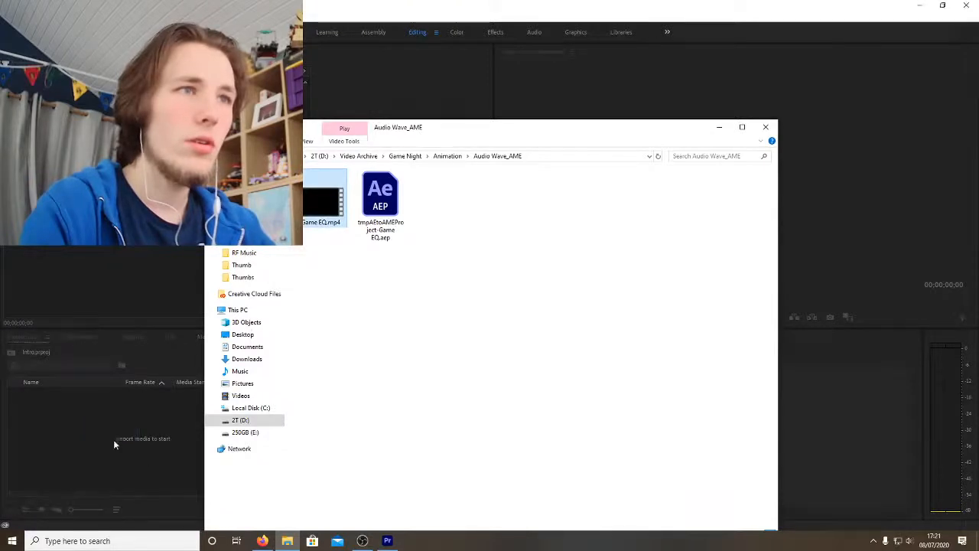
key("alt+Up")
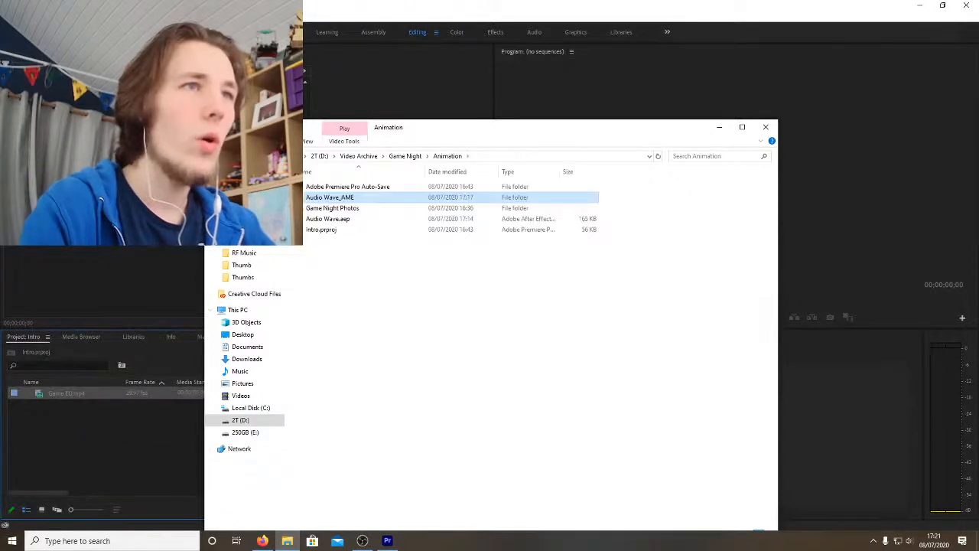
Step: Import the Game Night Photos folder from the Animation folder into the project
left_click_drag(360, 208, 100, 445)
left_click(167, 451)
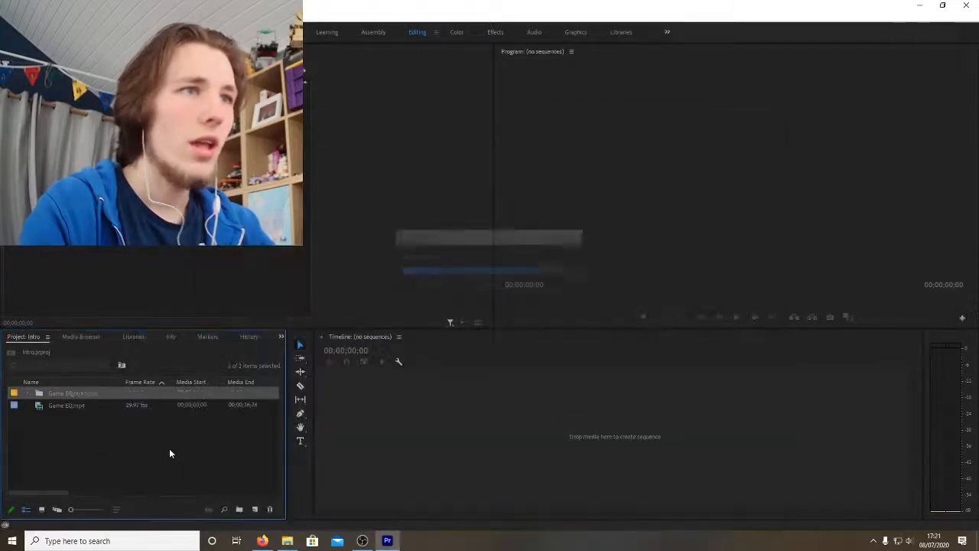
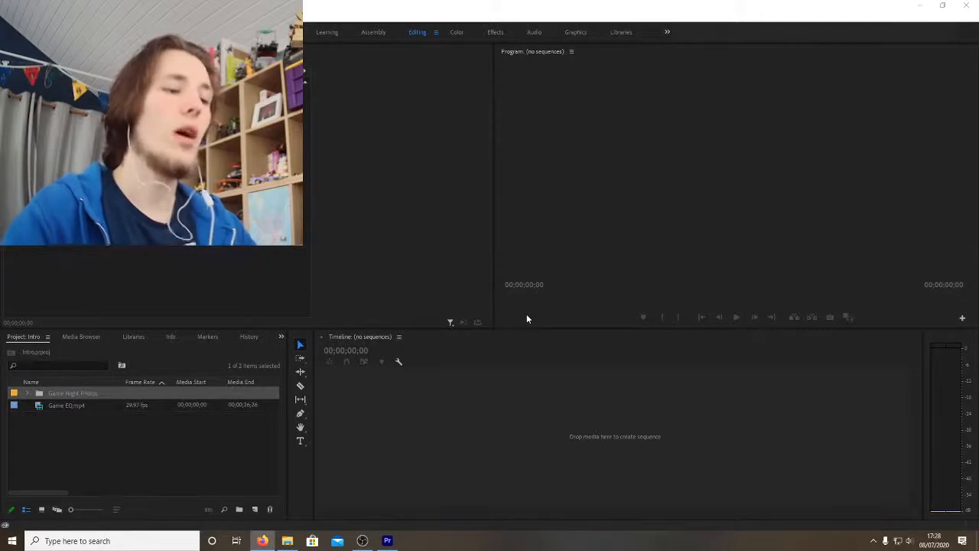
left_click(172, 430)
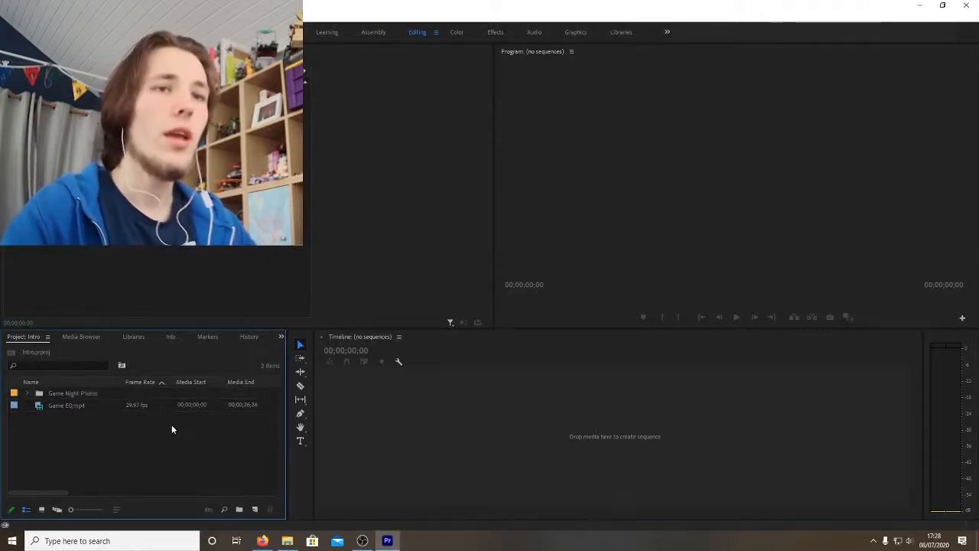
left_click(105, 409)
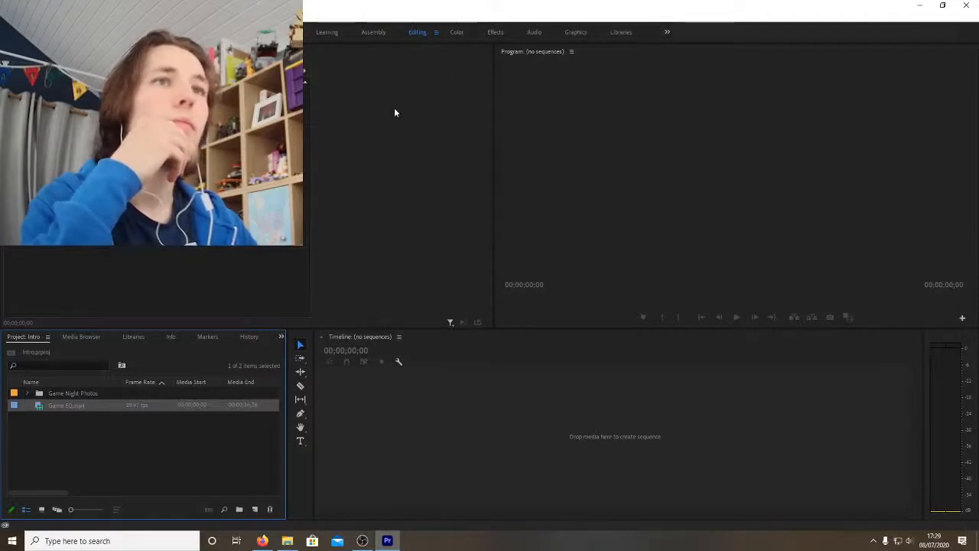
Step: Create a black video item at 1440 x 1080, 60.00 fps, with HD Anamorphic 1080 (1.333) pixels
right_click(180, 447)
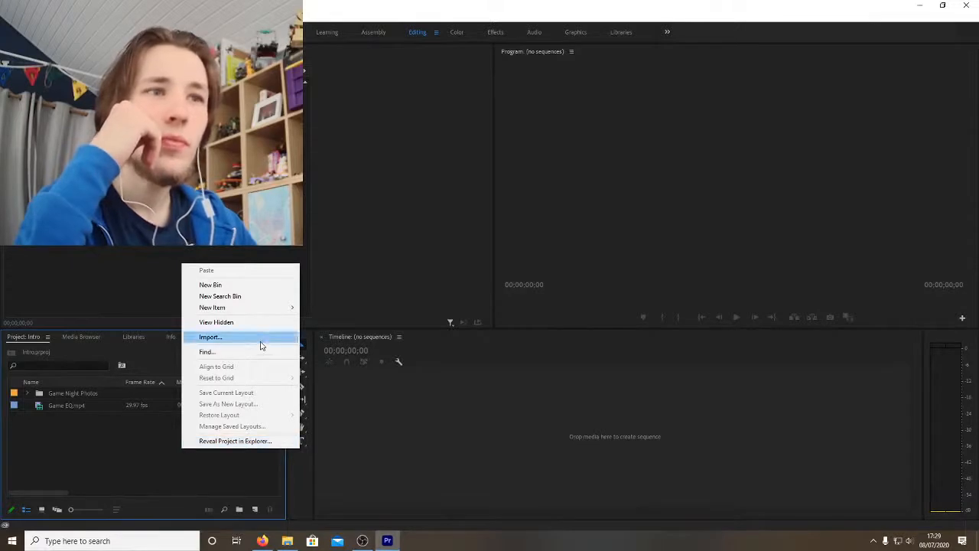
mouse_move(267, 309)
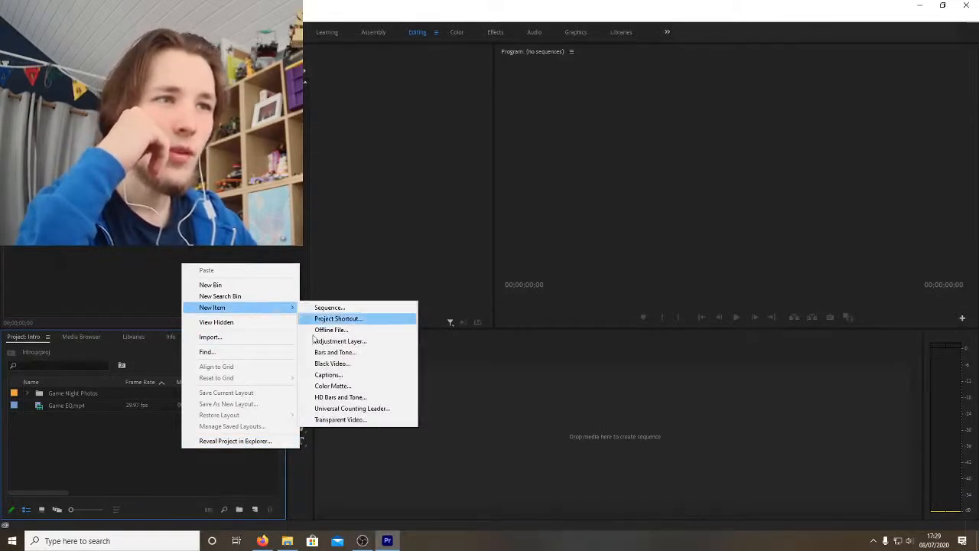
left_click(333, 363)
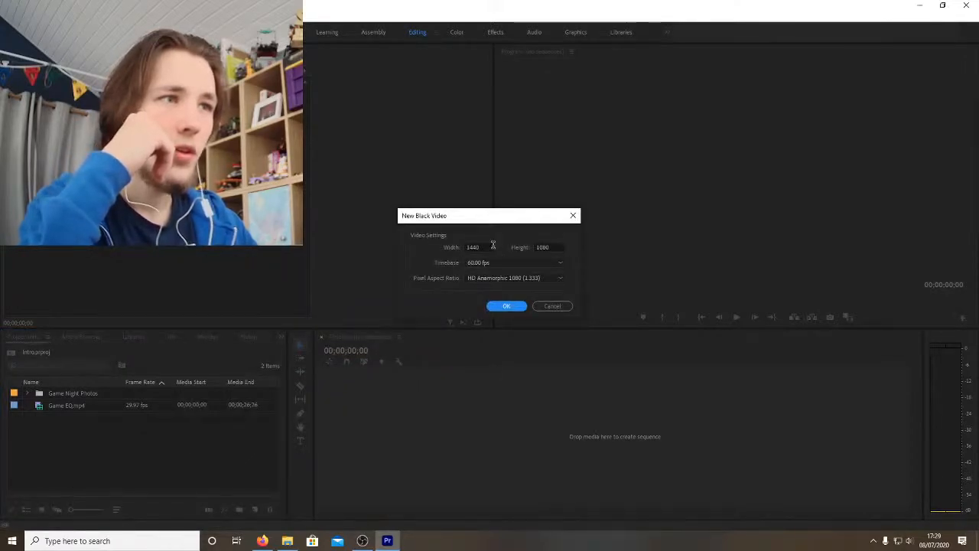
left_click(503, 306)
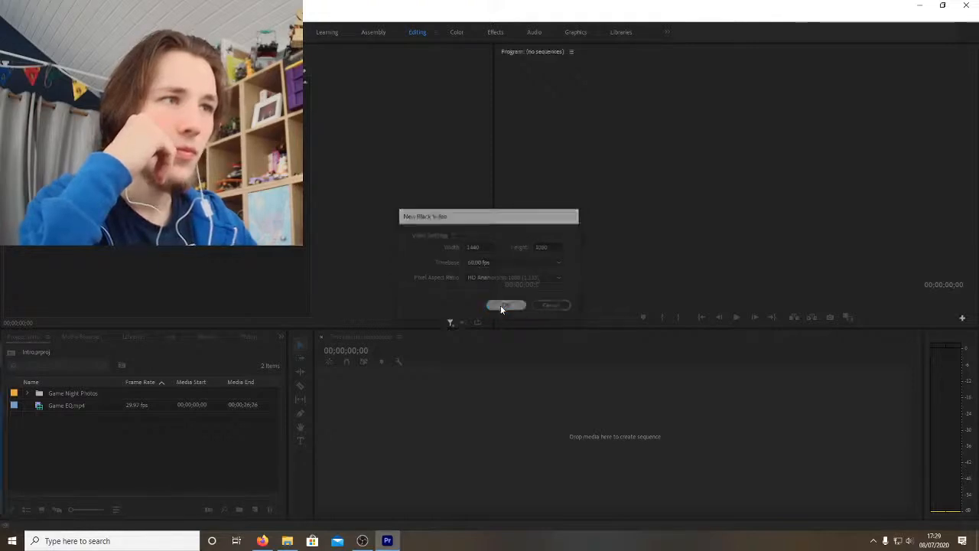
Step: Create a sequence named Sequence 01 from the custom 1080 preset
right_click(238, 450)
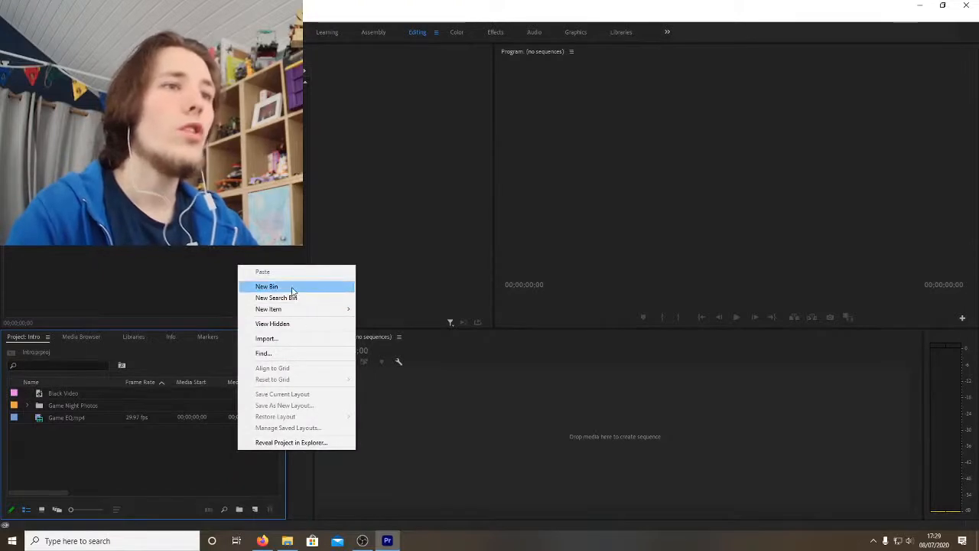
mouse_move(295, 309)
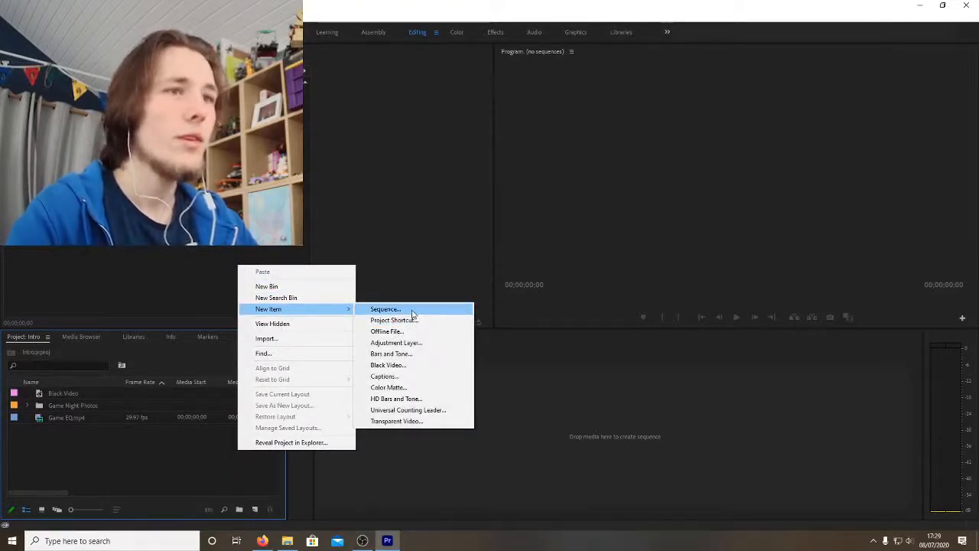
left_click(412, 309)
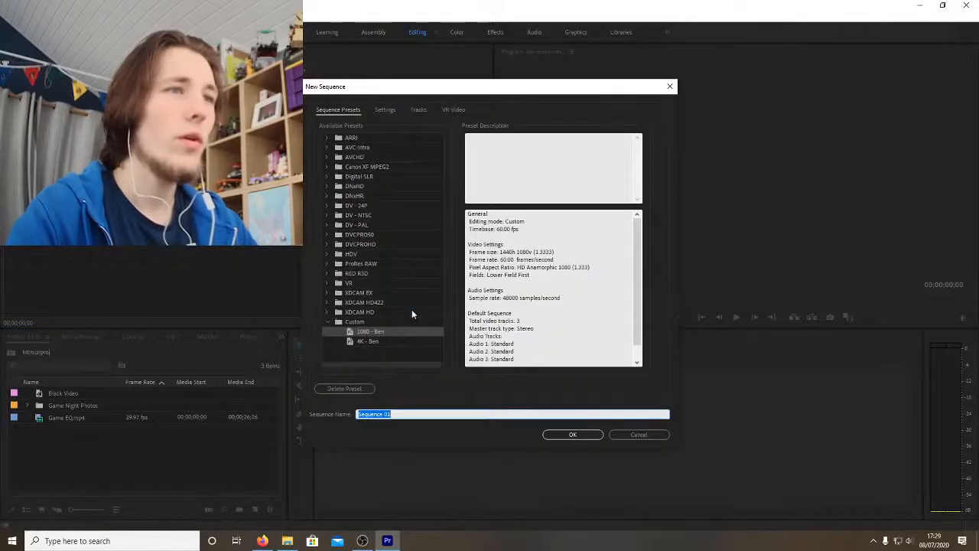
left_click(387, 332)
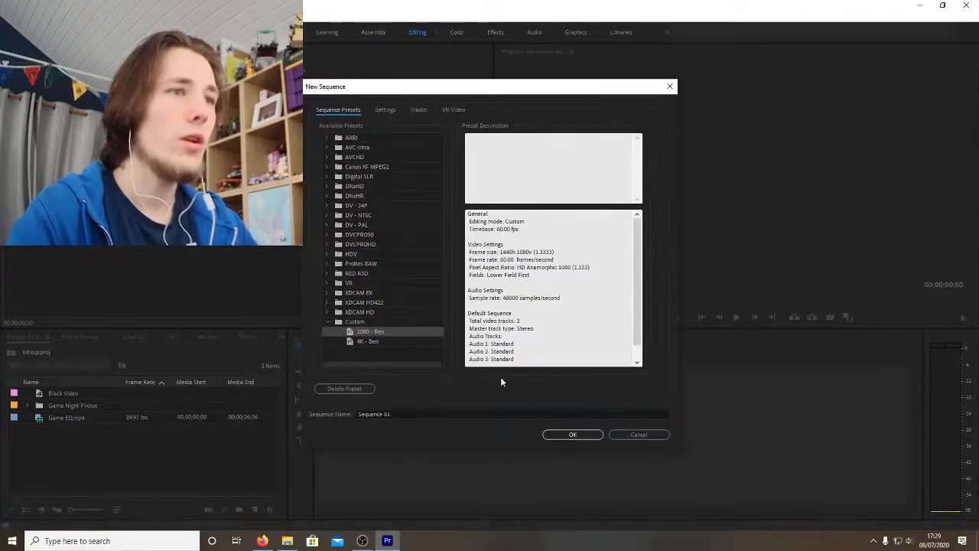
left_click(571, 434)
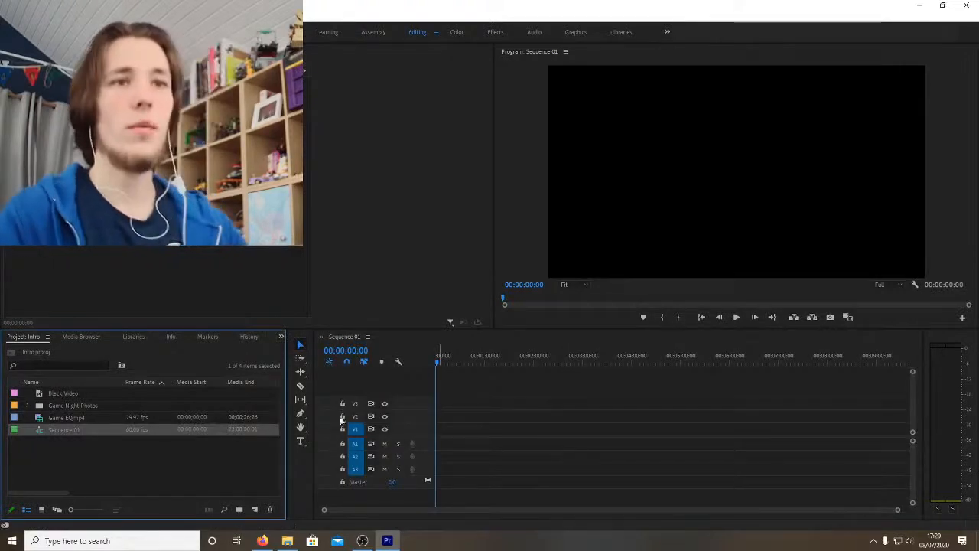
Step: Place Game EQ.mp4 on tracks V1 and A1 about 11 seconds into the sequence, keeping the existing sequence settings
left_click(85, 418)
left_click_drag(80, 416, 446, 449)
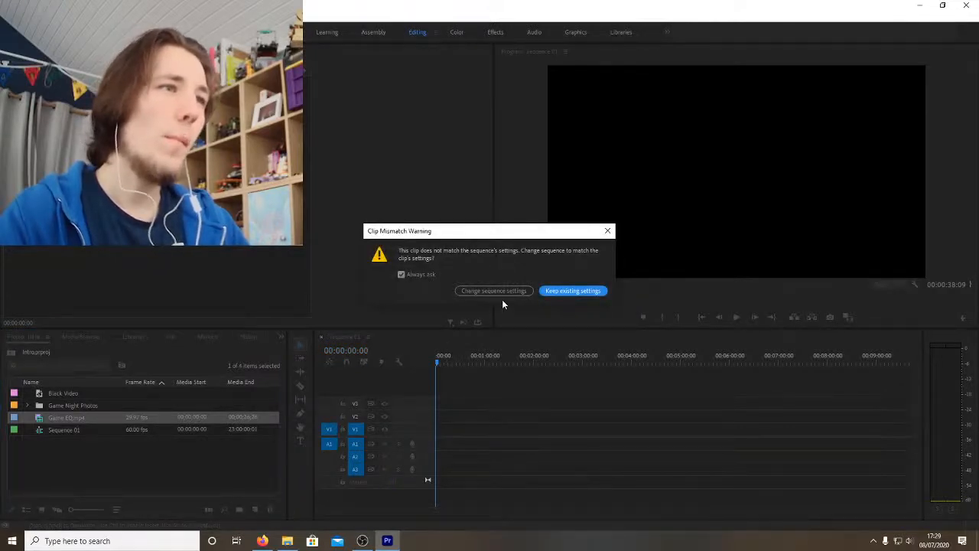
left_click(574, 290)
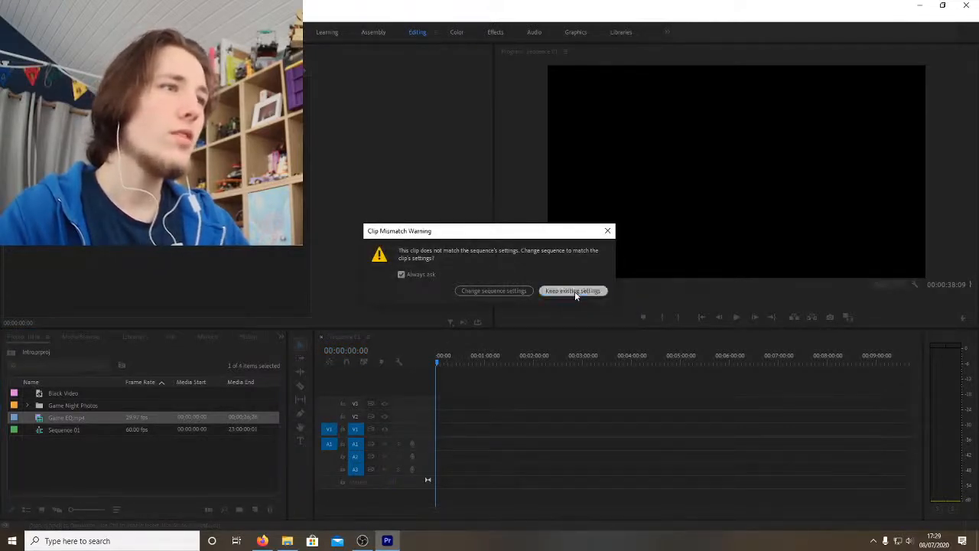
Step: Preview a short part of the Game EQ clip, then select it at the playhead and show its effect controls
left_click_drag(440, 368, 450, 362)
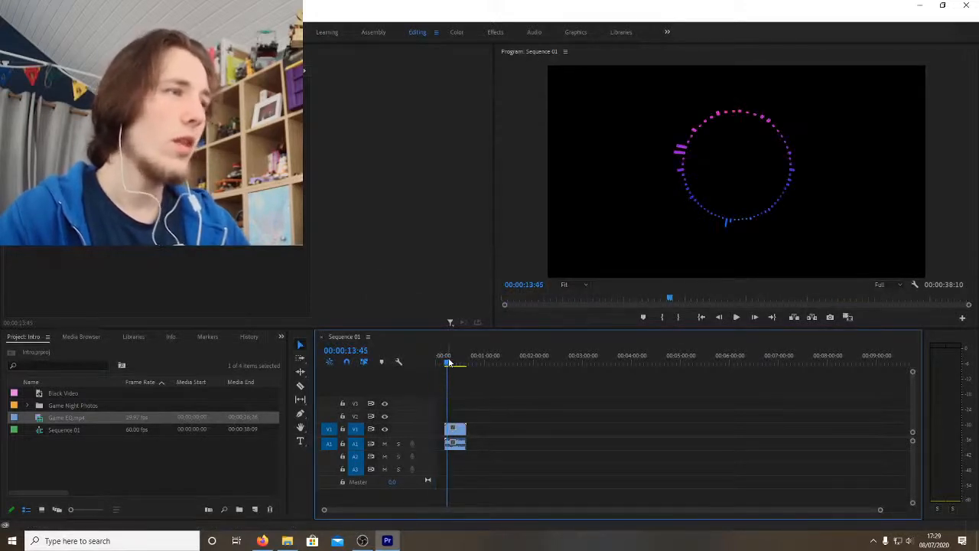
key("space")
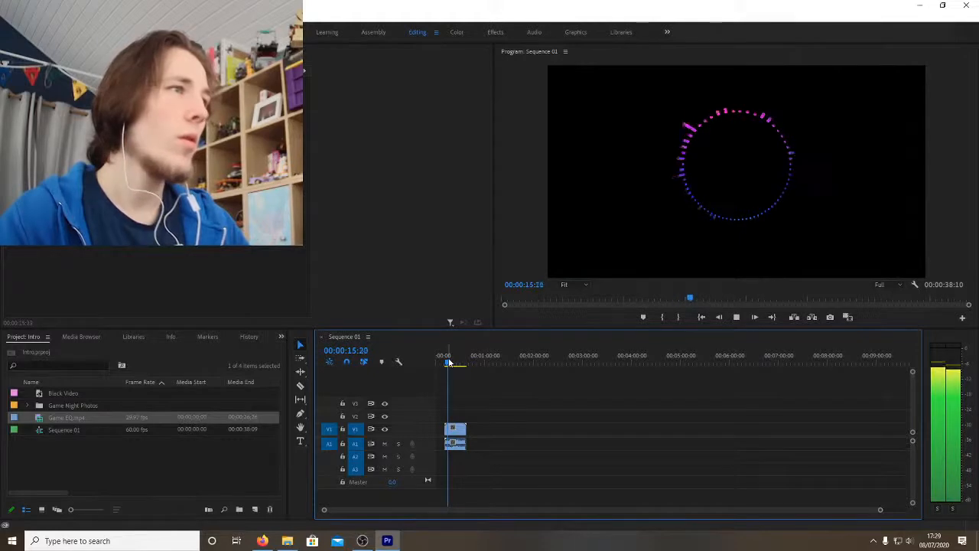
key("space")
key("shift+7")
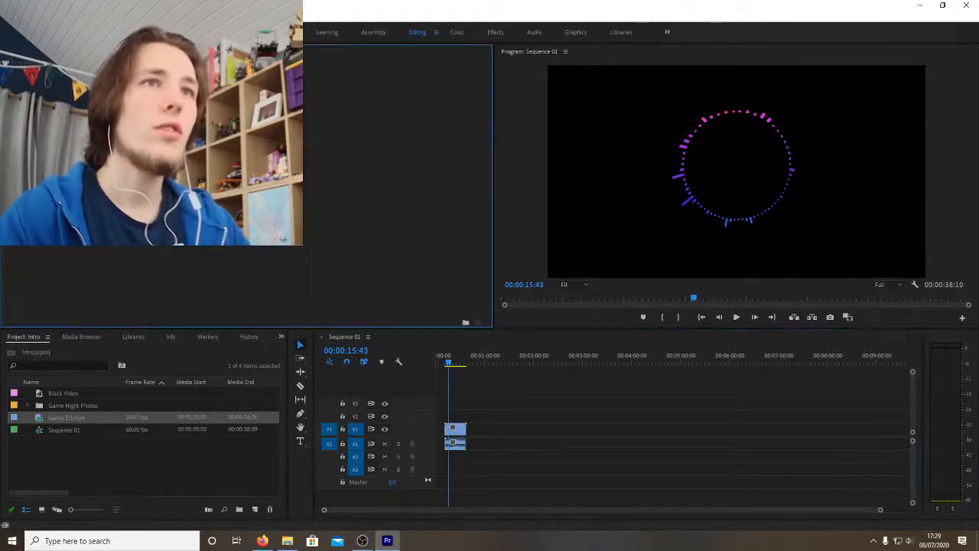
key("d")
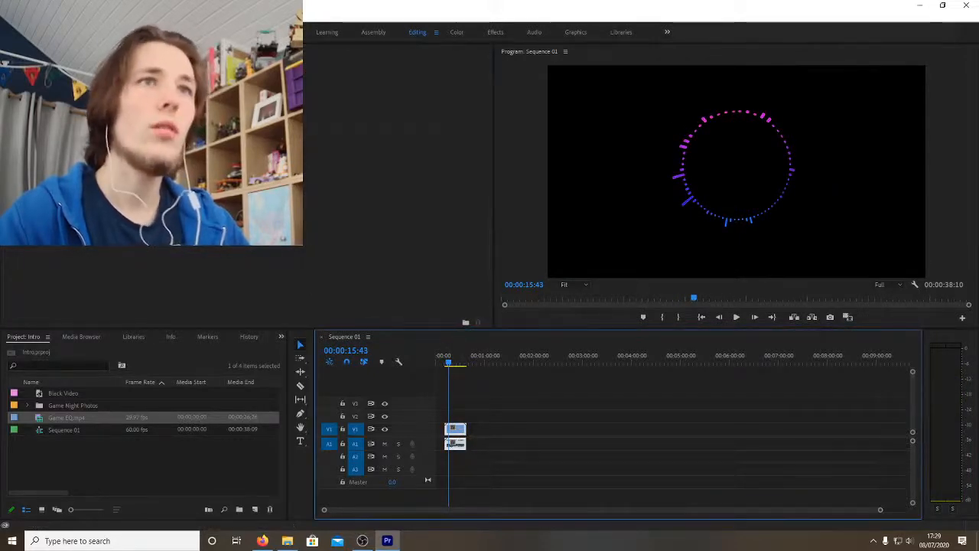
key("shift+5")
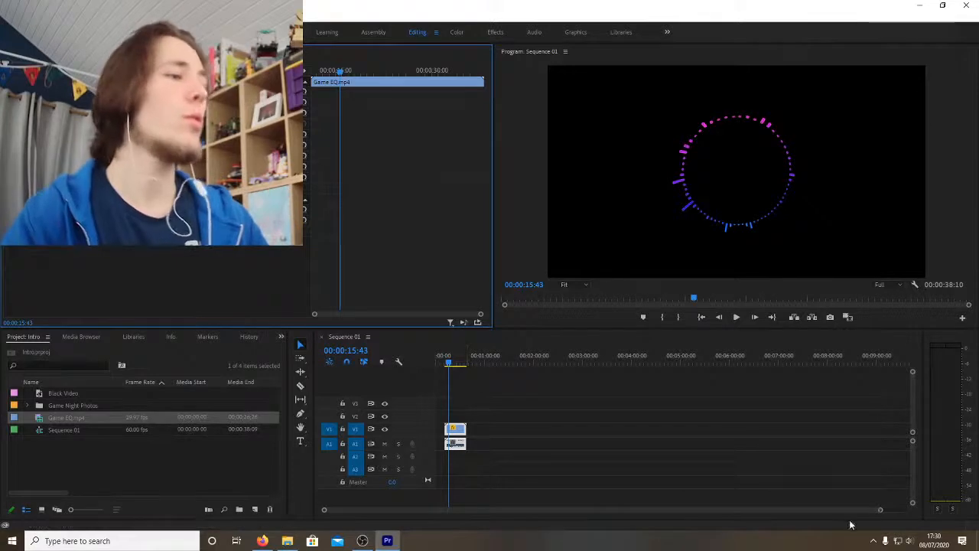
Step: Play the Game EQ clip from just before its start to near its end and trim its end to 00:00:37:14
left_click_drag(879, 510, 721, 516)
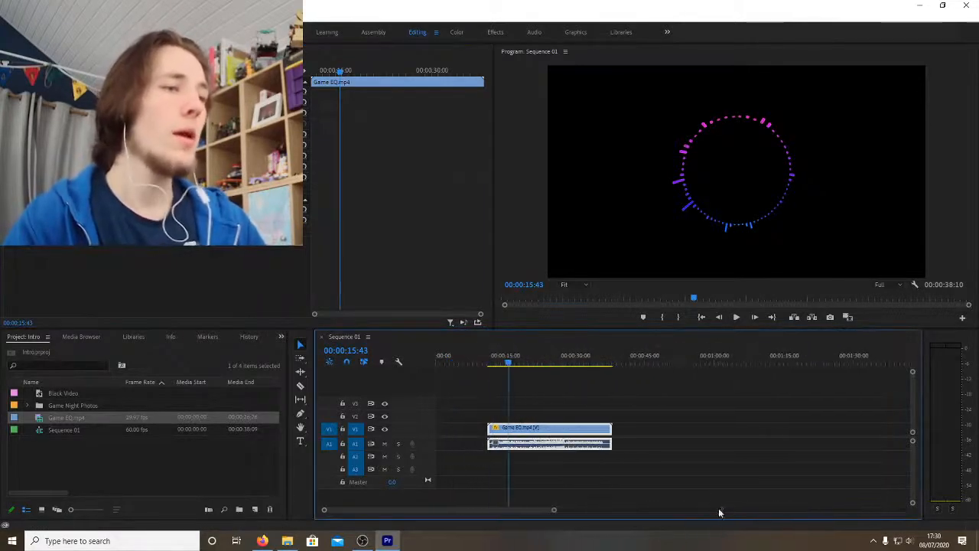
left_click(487, 358)
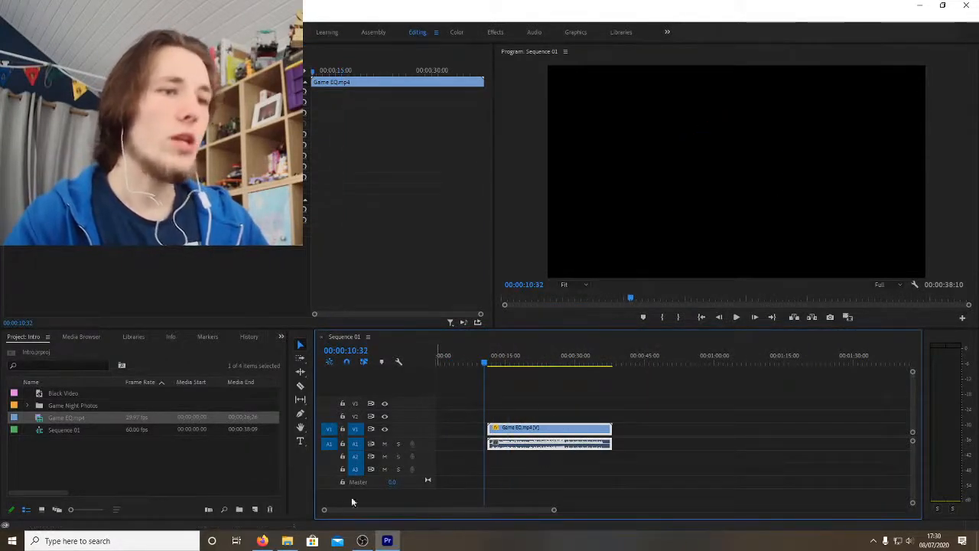
scroll(352, 511, "up", 5)
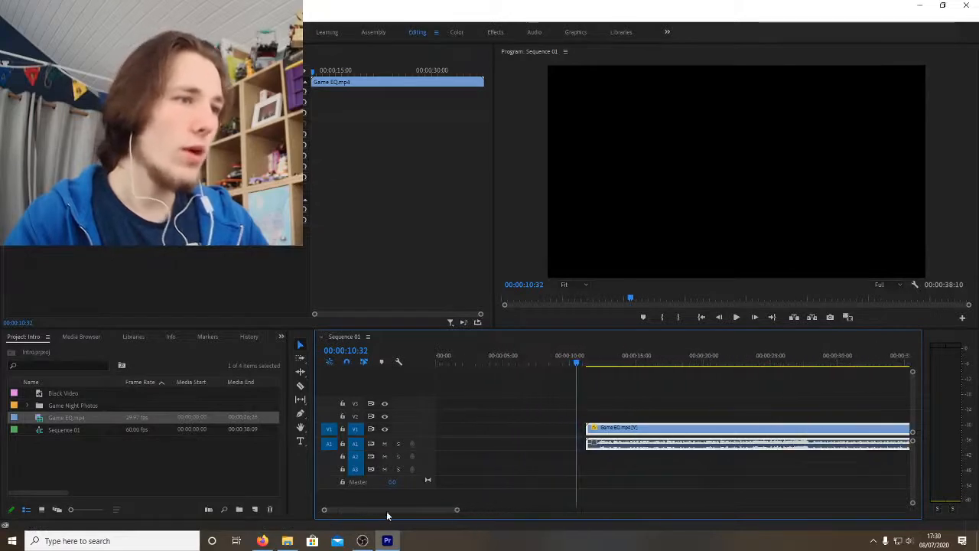
key("space")
key("space")
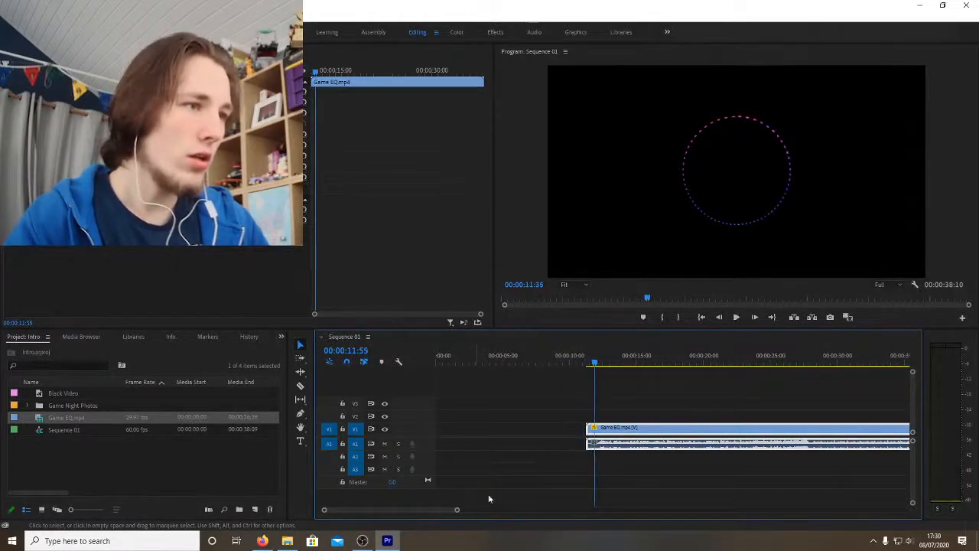
key("space")
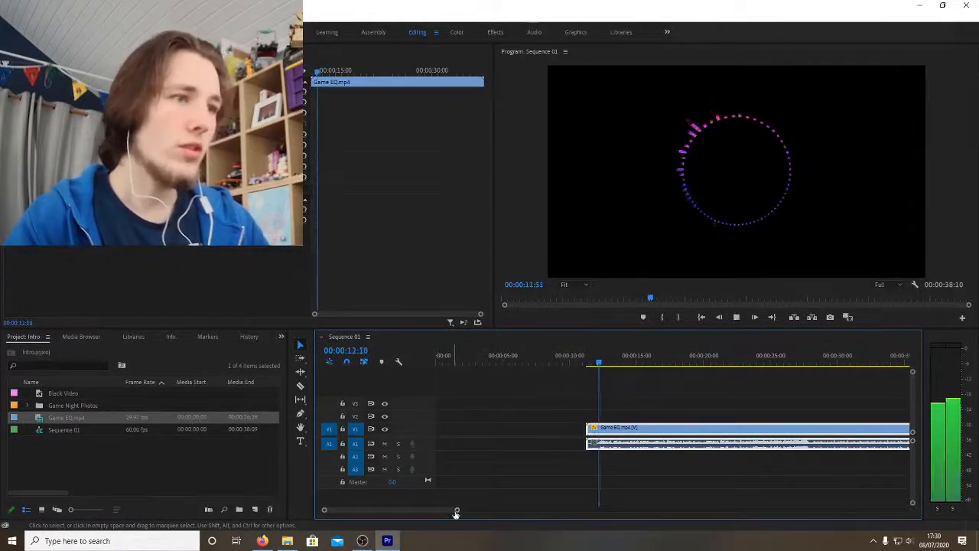
left_click_drag(457, 510, 486, 512)
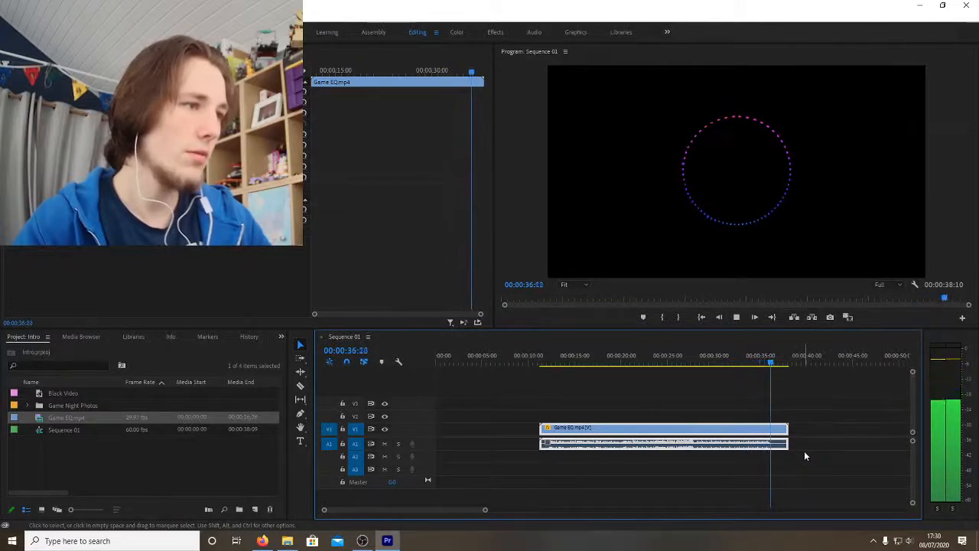
key("space")
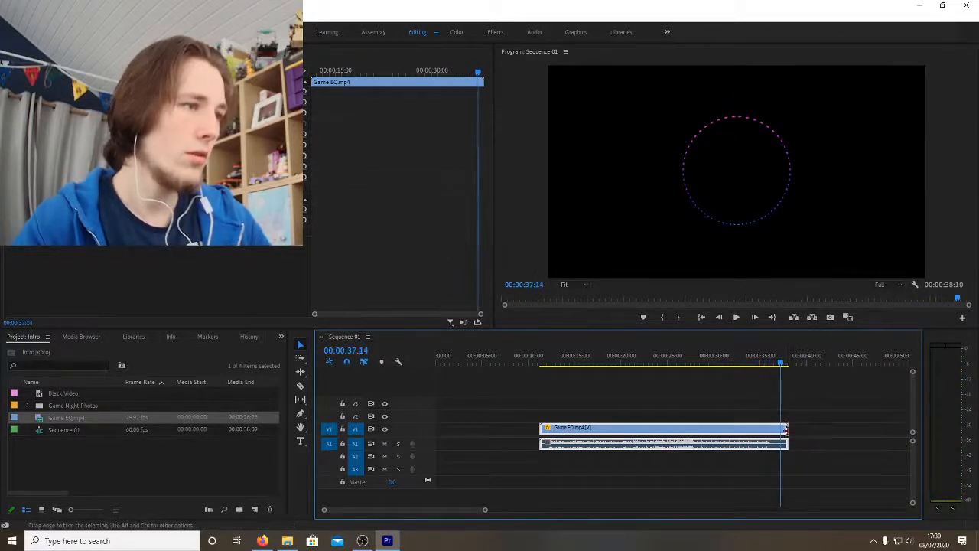
left_click_drag(787, 429, 780, 427)
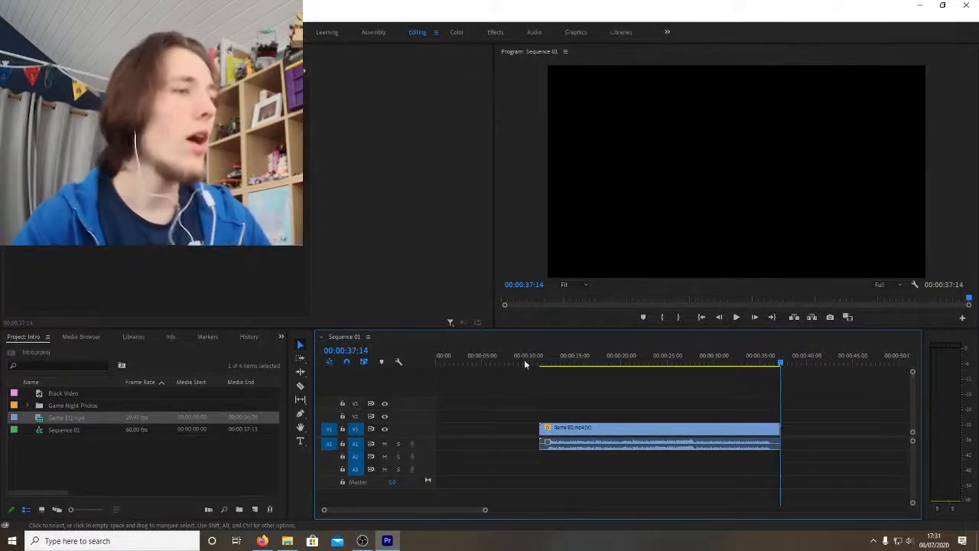
Step: Adjust the Game EQ clip's opacity at 00:00:11:17 to hide the equalizer circle at the clip's start
left_click(551, 358)
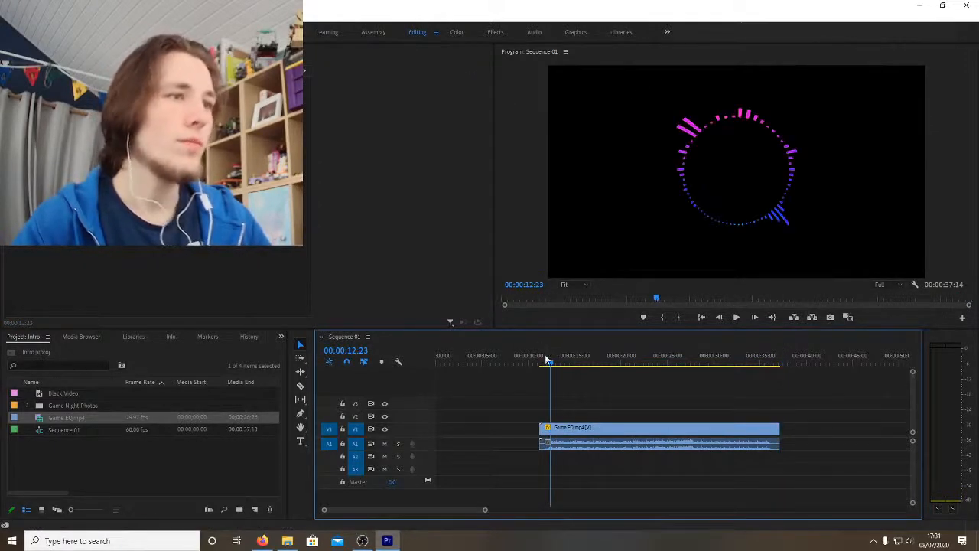
left_click(542, 358)
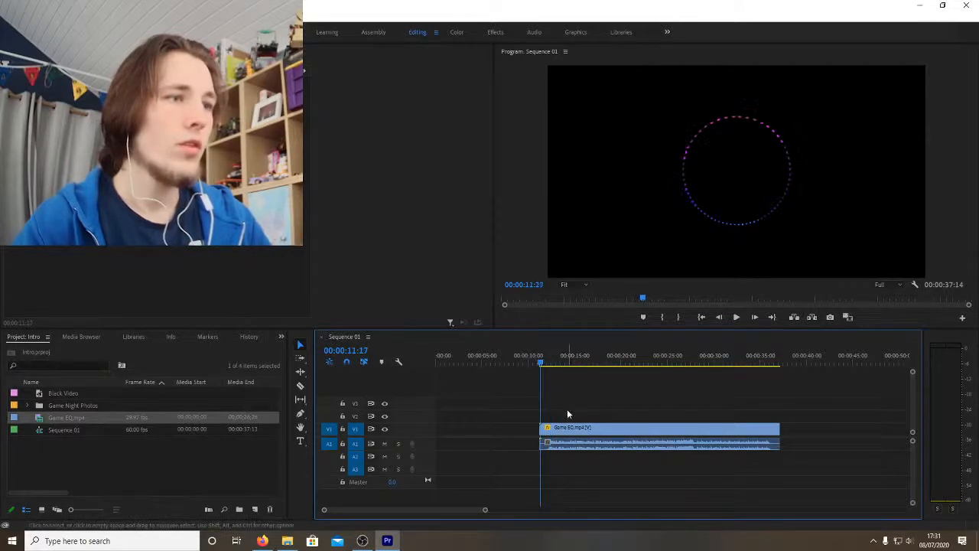
left_click(574, 428)
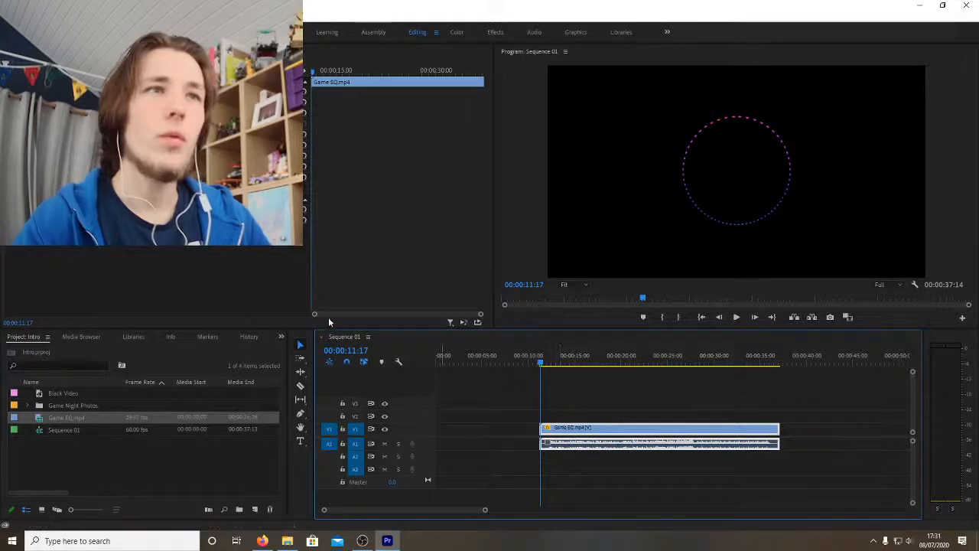
left_click(32, 177)
left_click(7, 177)
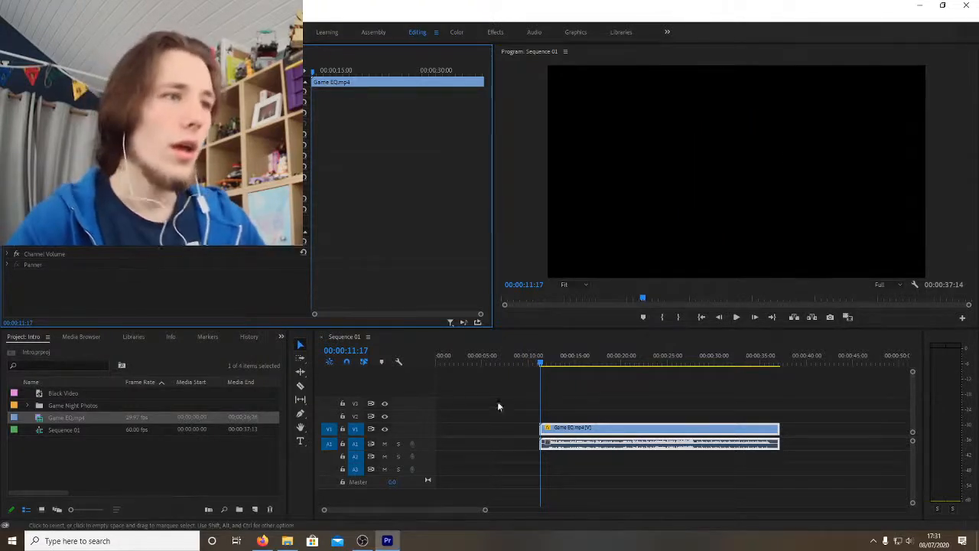
Step: Move the Game EQ video up to track V2 and lay Black Video beneath it on V1, extended to the same end
left_click_drag(562, 429, 562, 415)
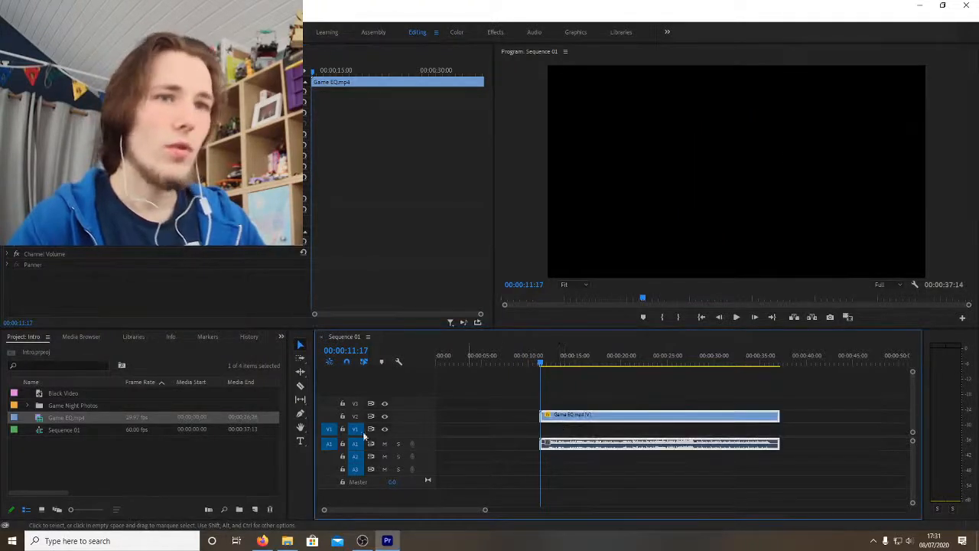
double_click(92, 392)
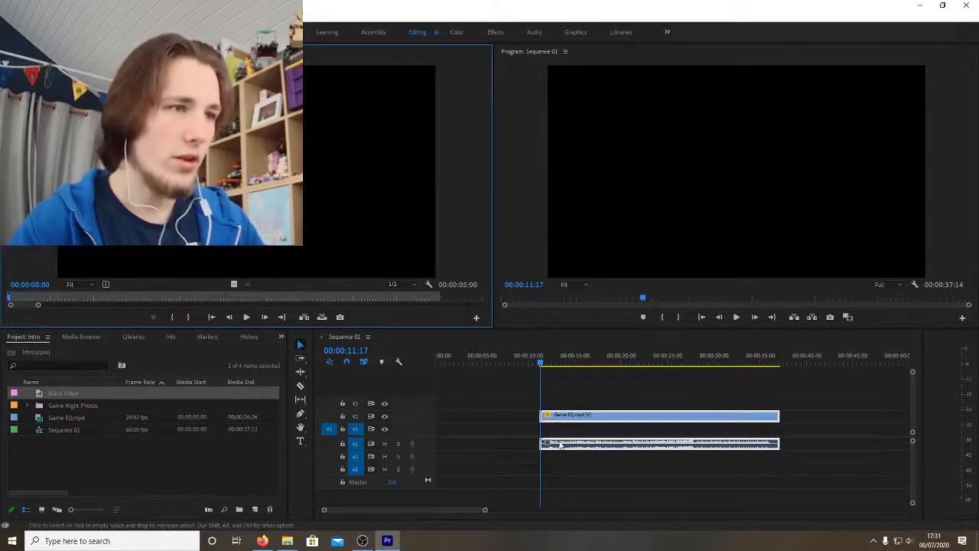
left_click_drag(116, 393, 779, 430)
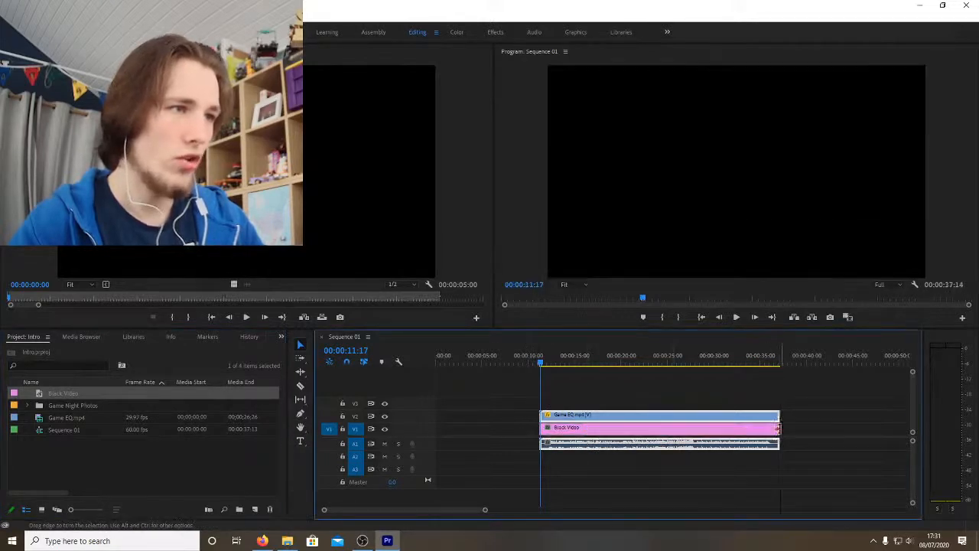
Step: Preview the start of the Game EQ clip, delete the Black Video clip beneath it and move Game EQ down to track V1
key("space")
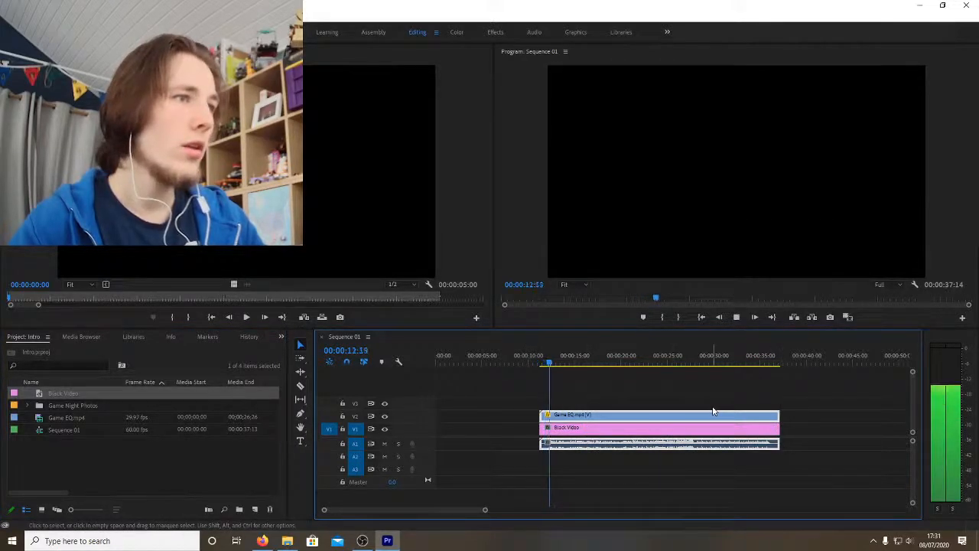
key("space")
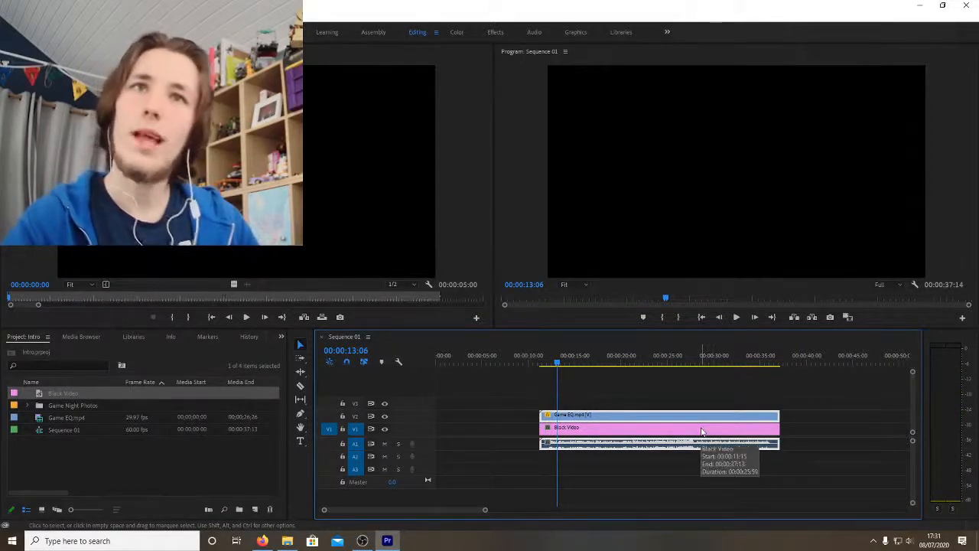
left_click(703, 433)
key("Delete")
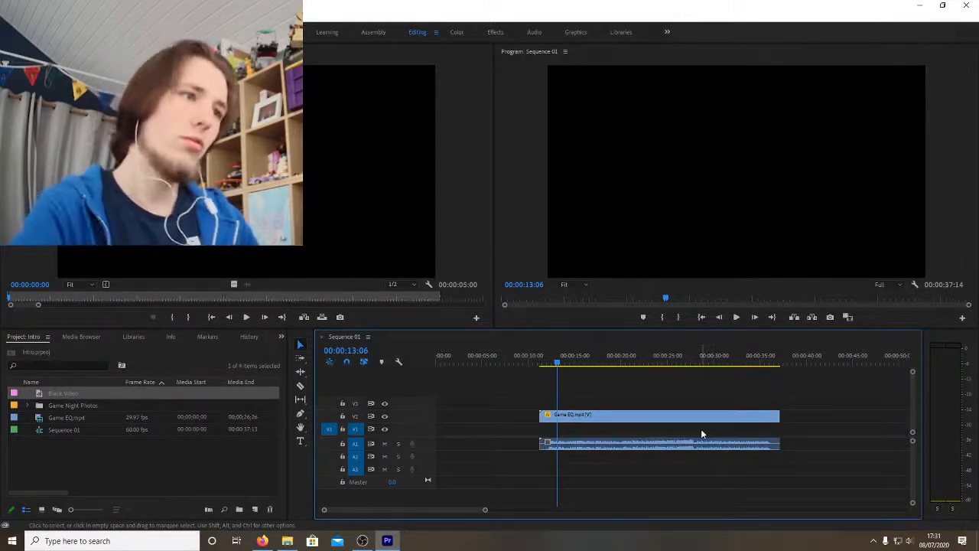
key("ctrl+a")
left_click_drag(696, 427, 696, 430)
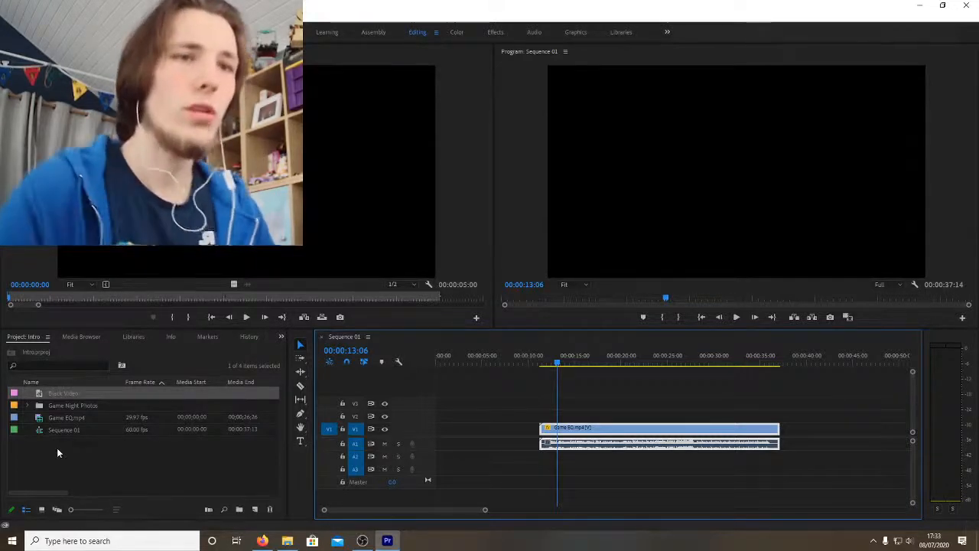
Step: Expand the Game Night Photos bin and view its images from IMG_0280.jpg through IMG_0286.png in the source preview
left_click(31, 406)
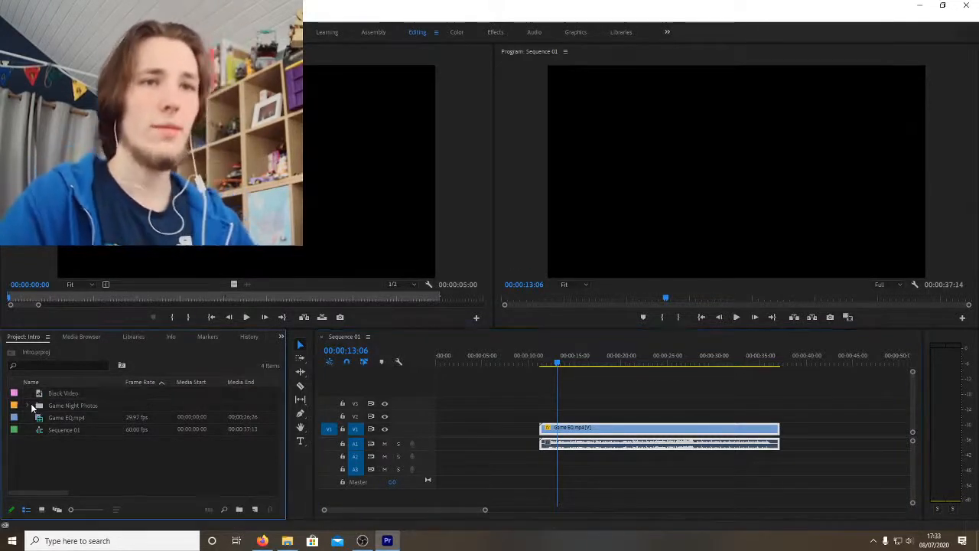
left_click(27, 406)
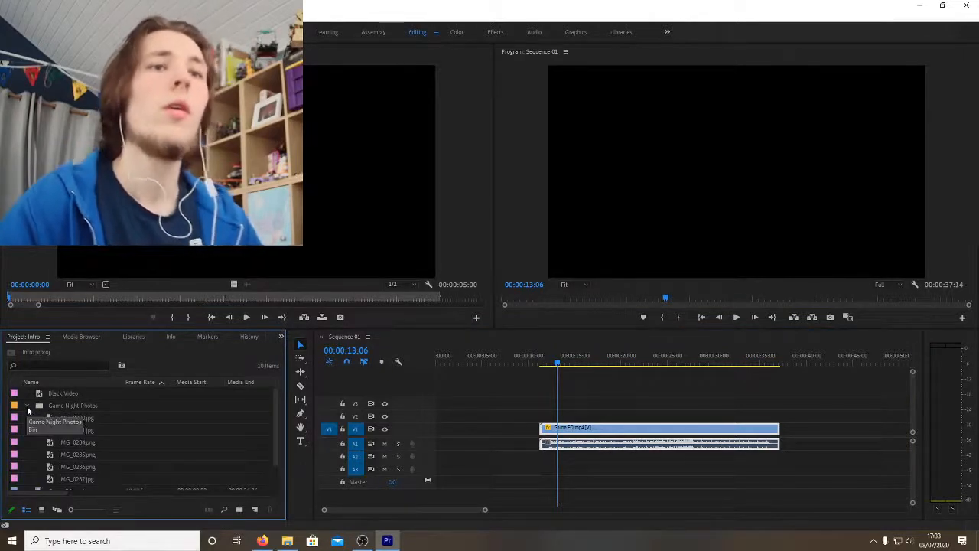
left_click(86, 418)
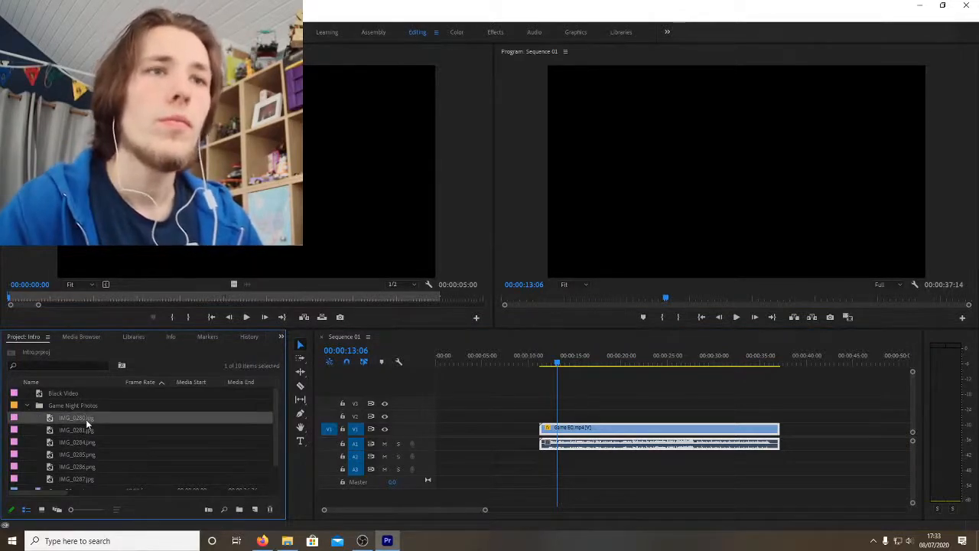
left_click(115, 418)
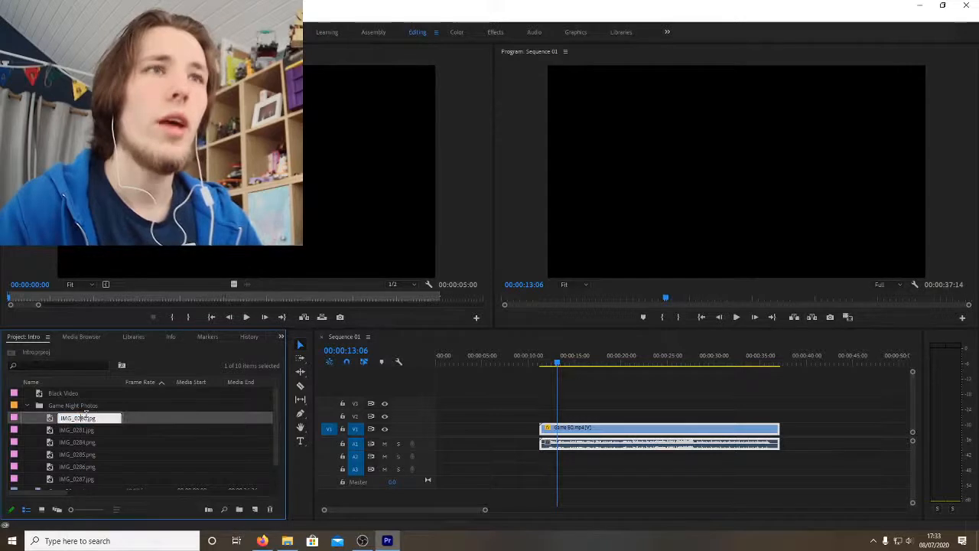
double_click(127, 420)
double_click(117, 429)
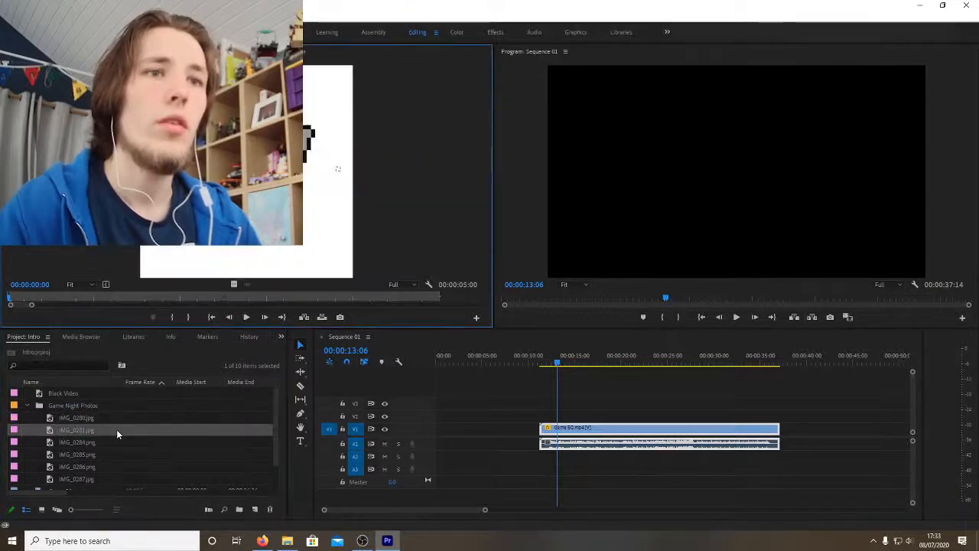
double_click(118, 439)
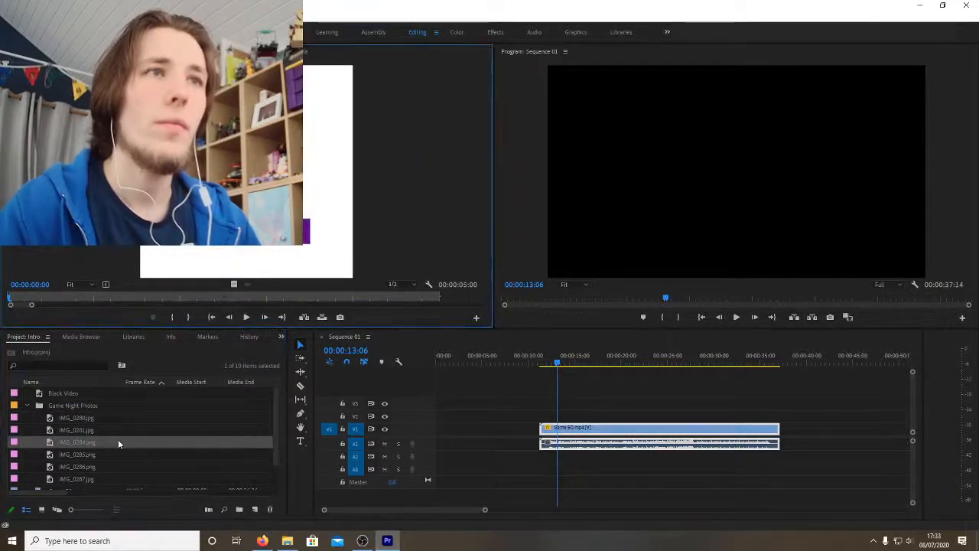
double_click(126, 457)
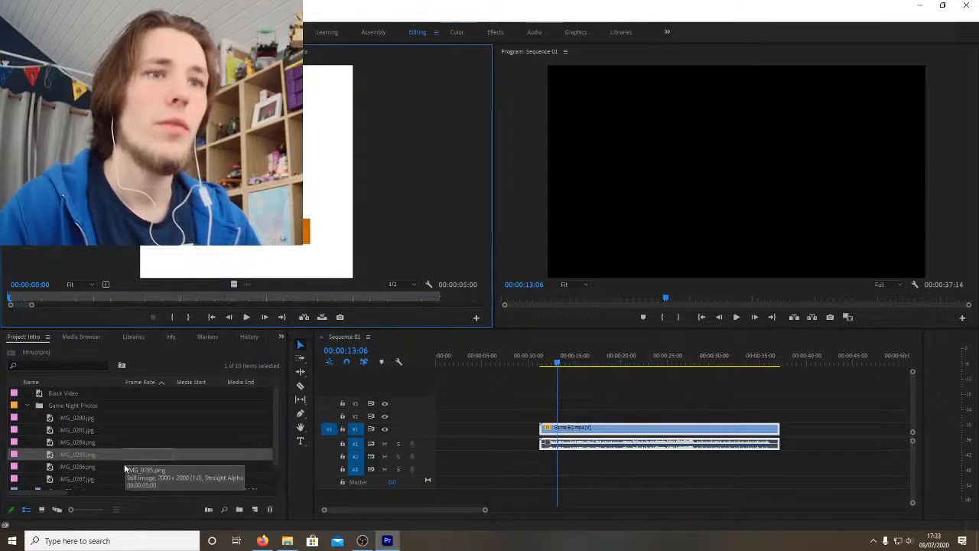
double_click(124, 467)
Step: Open IMG_0287.jpg from the Game Night Photos bin in Adobe Photoshop for editing
left_click(120, 478)
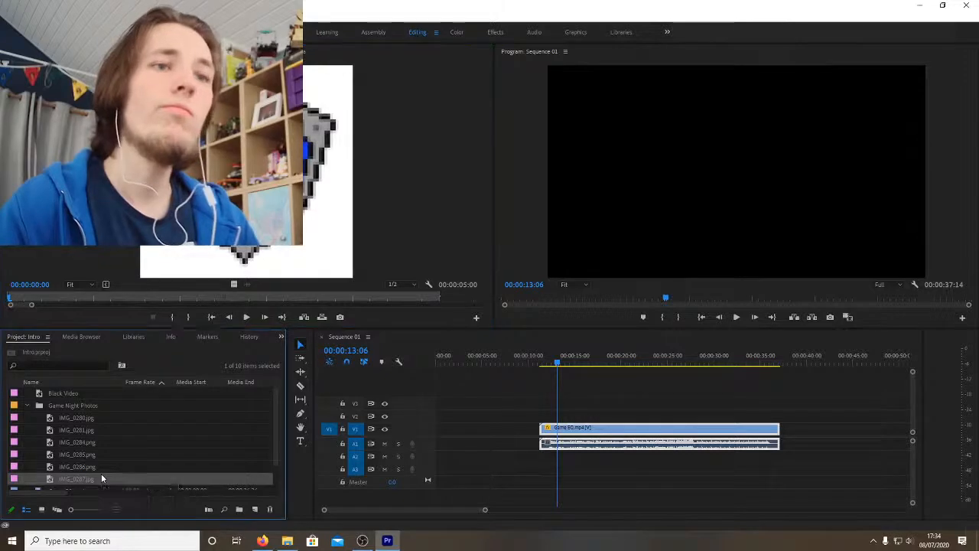
right_click(102, 478)
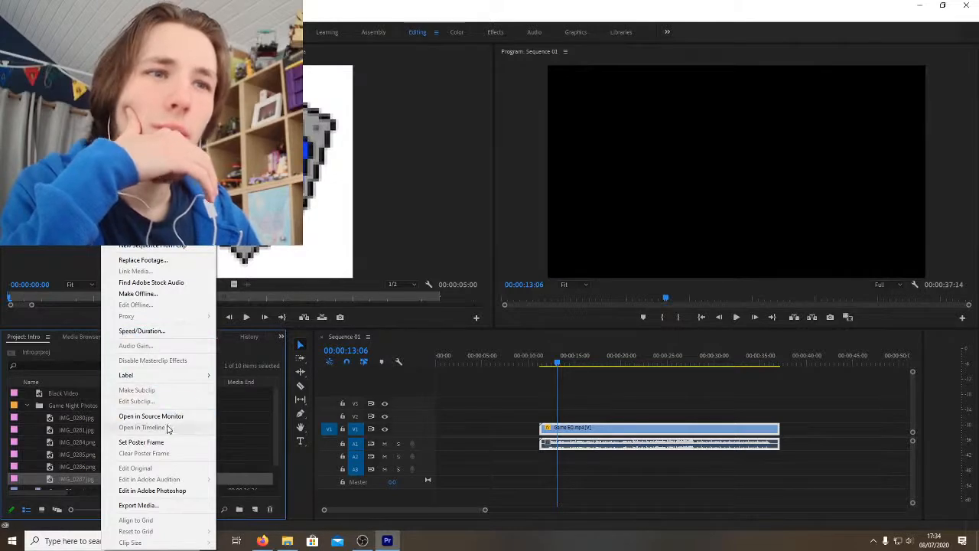
left_click(158, 494)
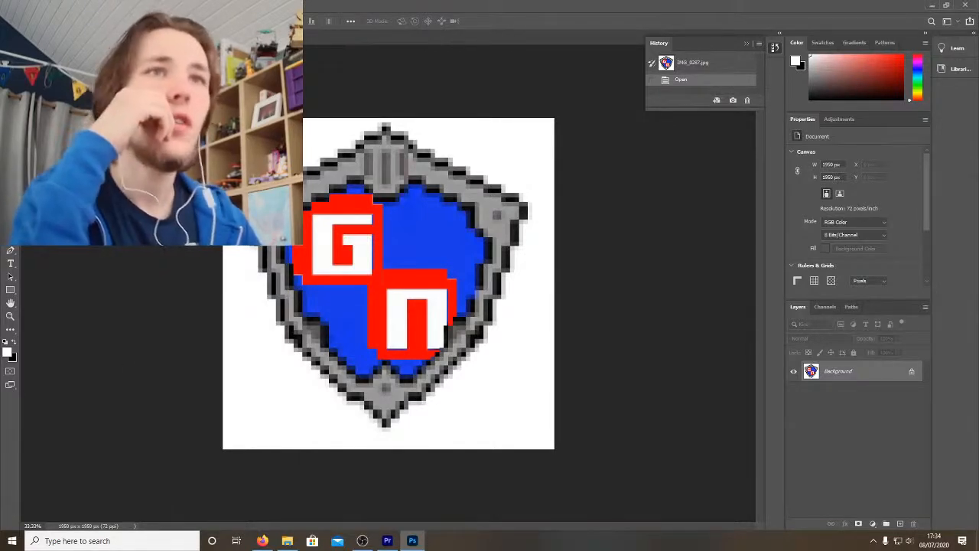
Step: Select the white area around the shield with the Magic Wand, convert the Background to a regular layer, and clear the selected area to transparency
key("w")
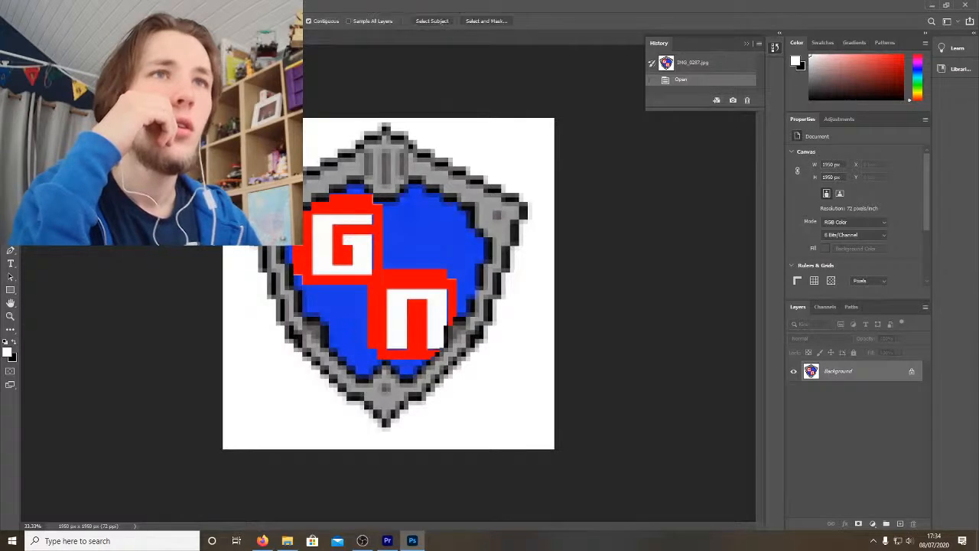
left_click(527, 397)
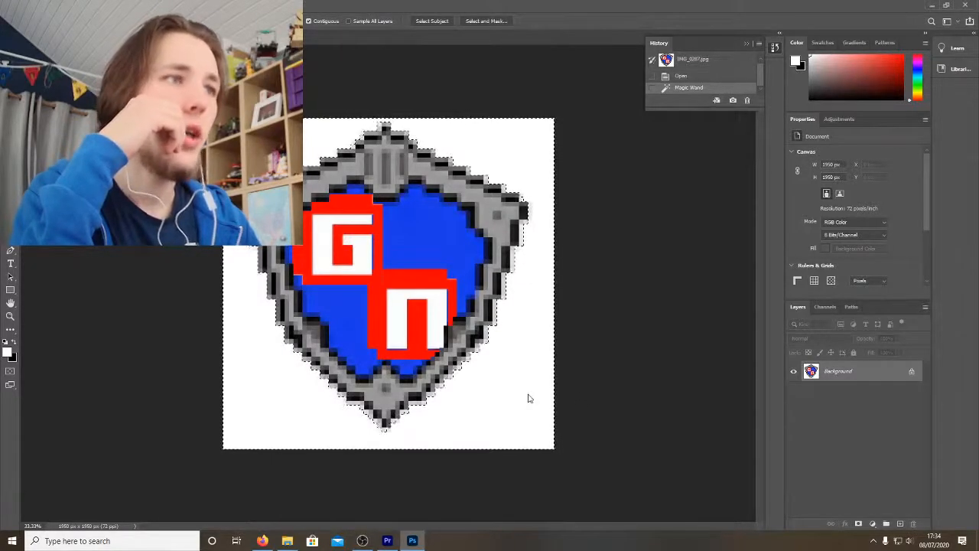
double_click(880, 372)
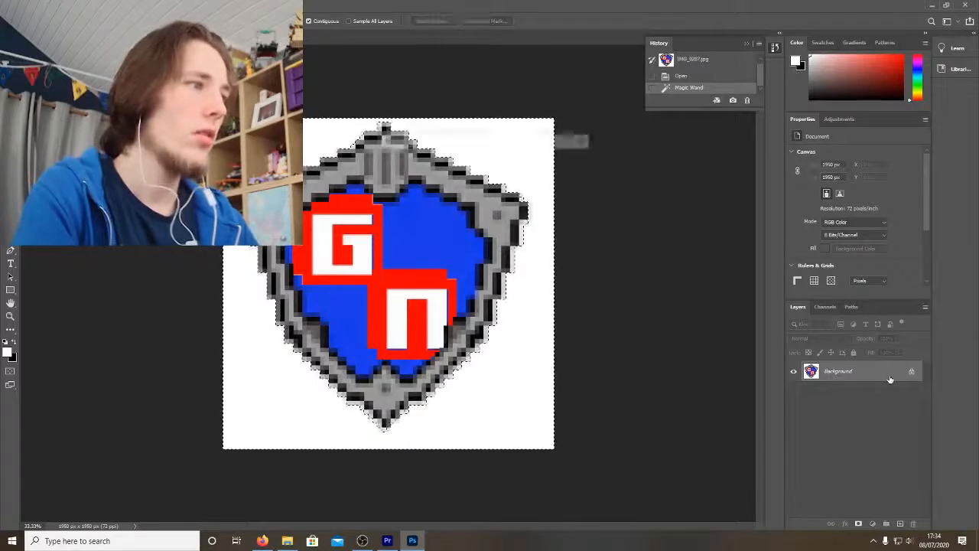
left_click(578, 162)
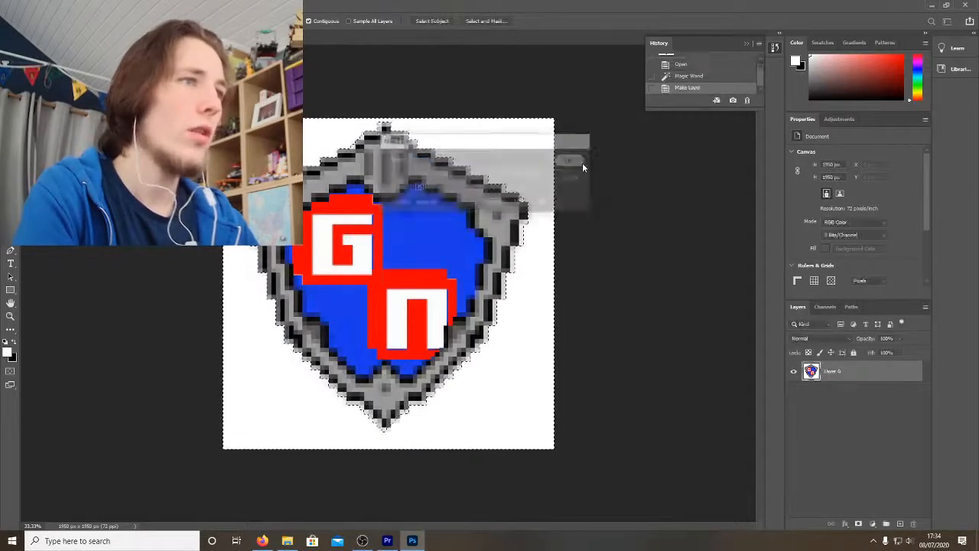
key("Delete")
right_click(524, 298)
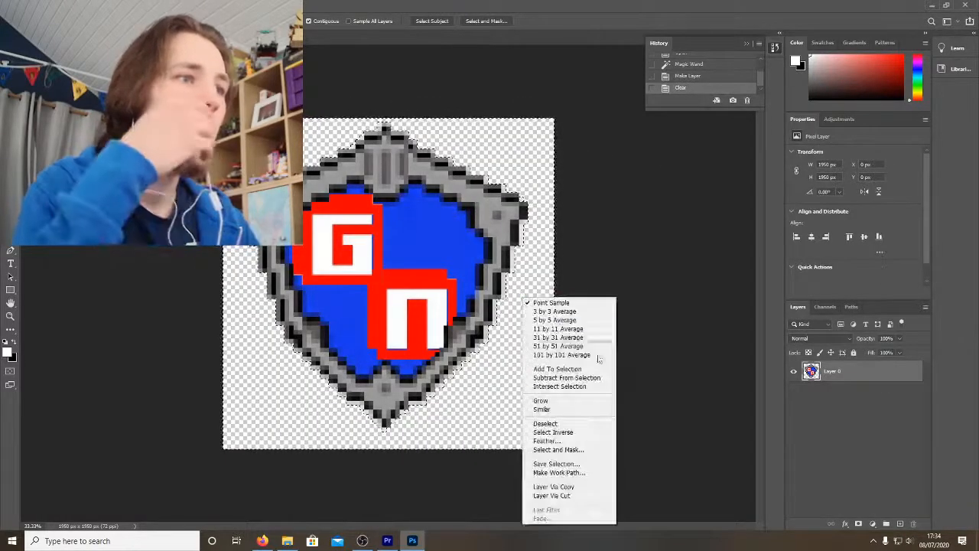
left_click(579, 423)
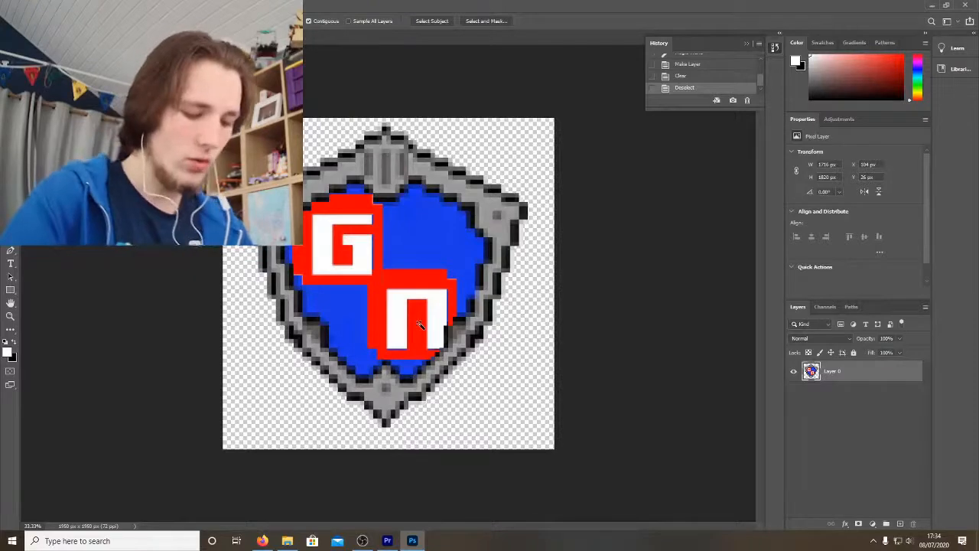
Step: Sample the white of the letter n with the Eyedropper as the fill colour for the Paint Bucket
scroll(419, 325, "up", 2)
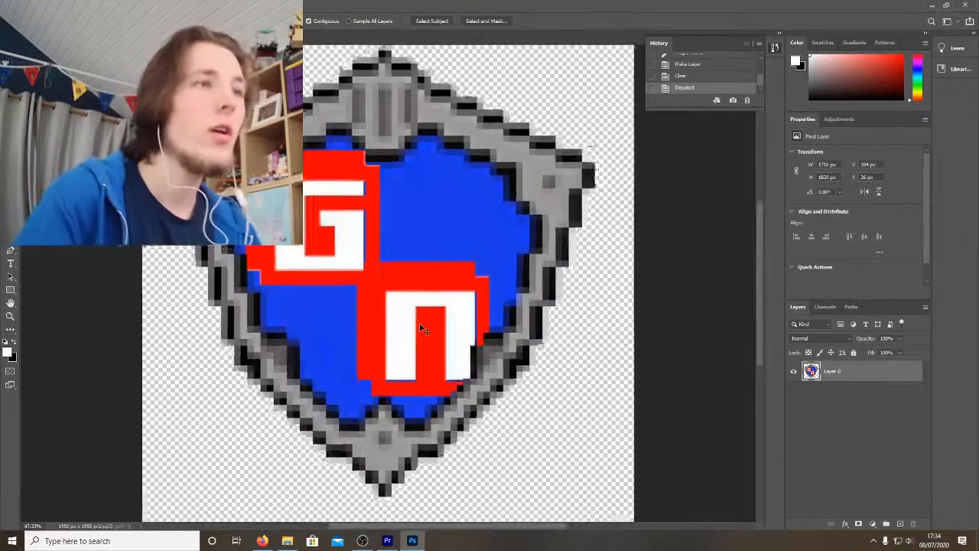
scroll(420, 329, "up", 3)
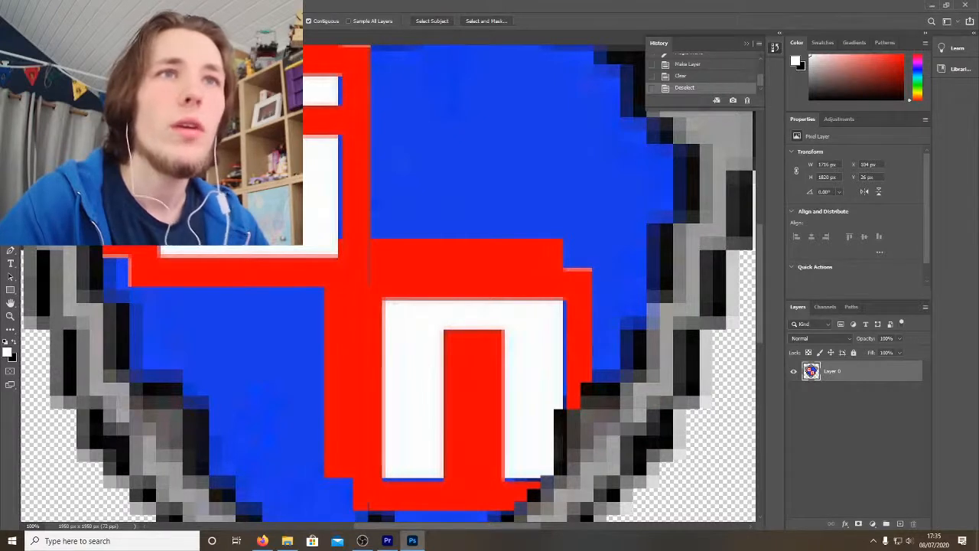
key("i")
left_click(518, 378)
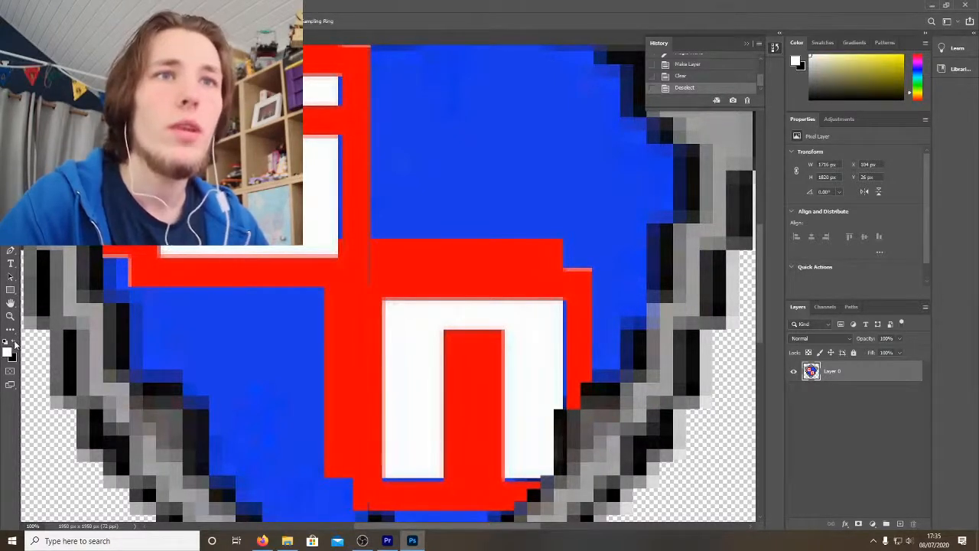
key("g")
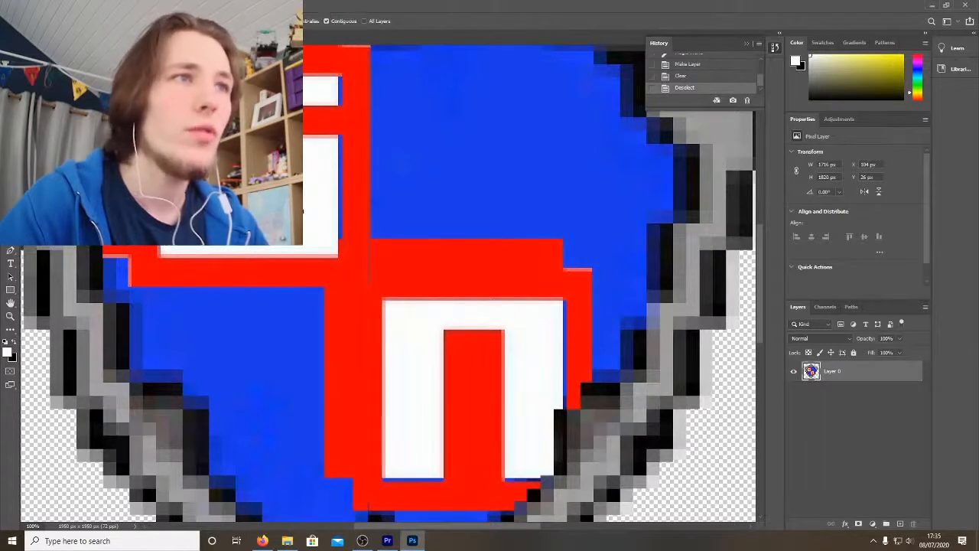
Step: Try filling the blue sliver at the end of the G's upper bar with white
left_click(341, 95)
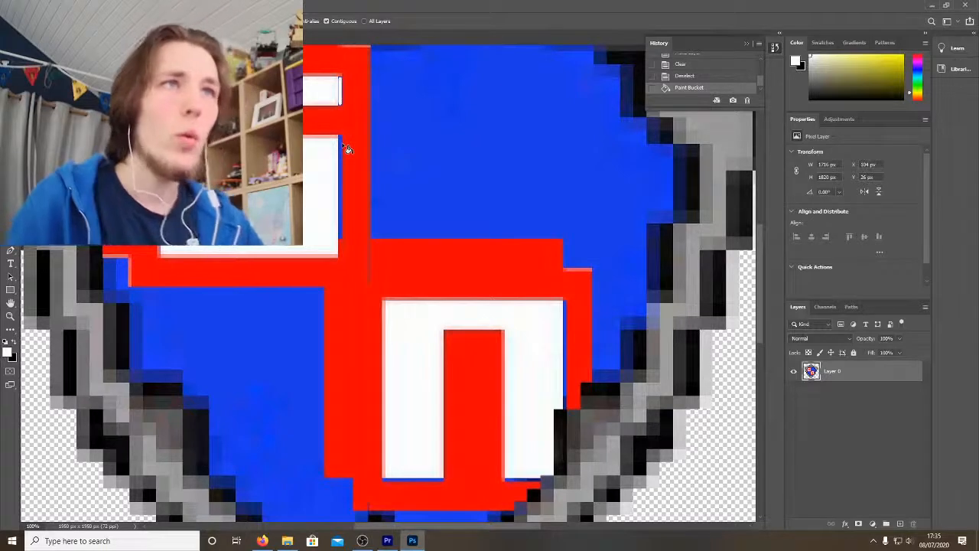
key("ctrl+z")
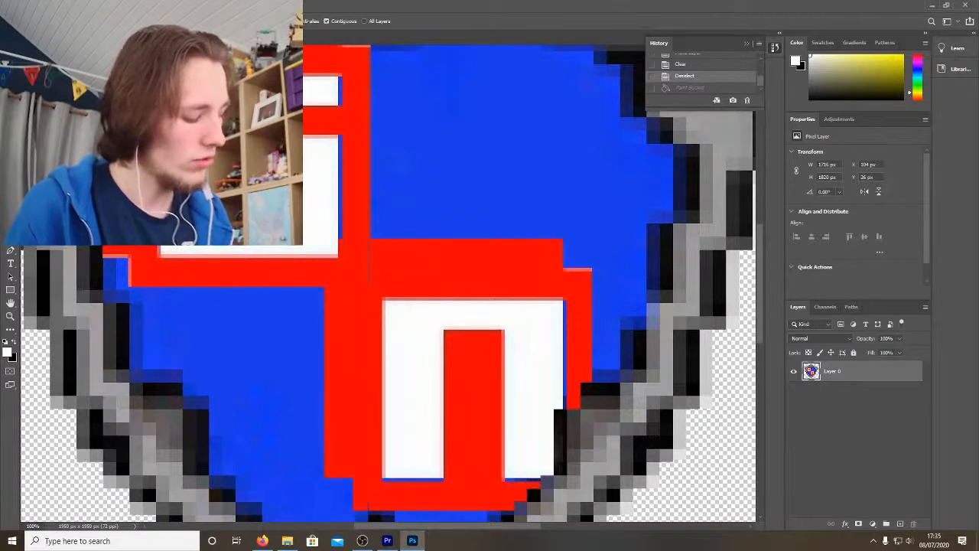
left_click(341, 93)
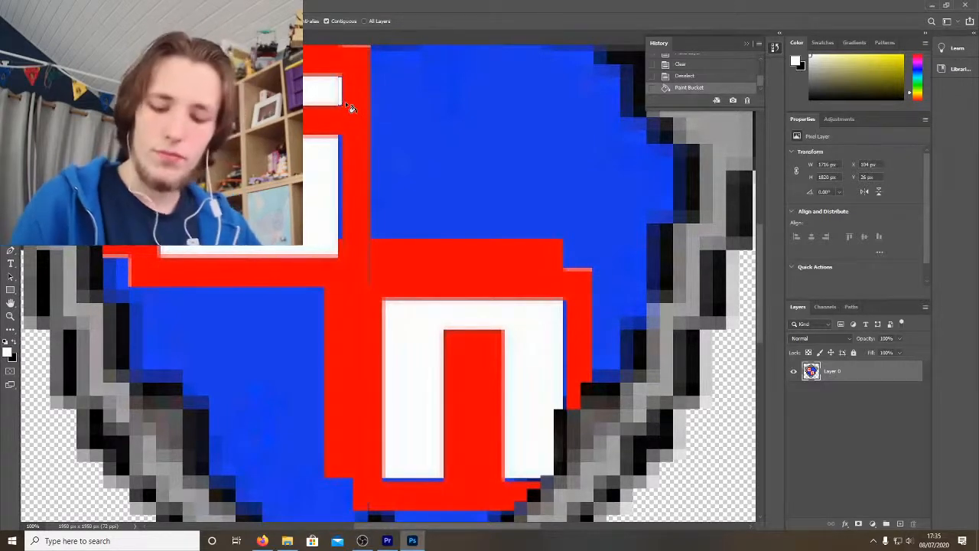
key("ctrl+z")
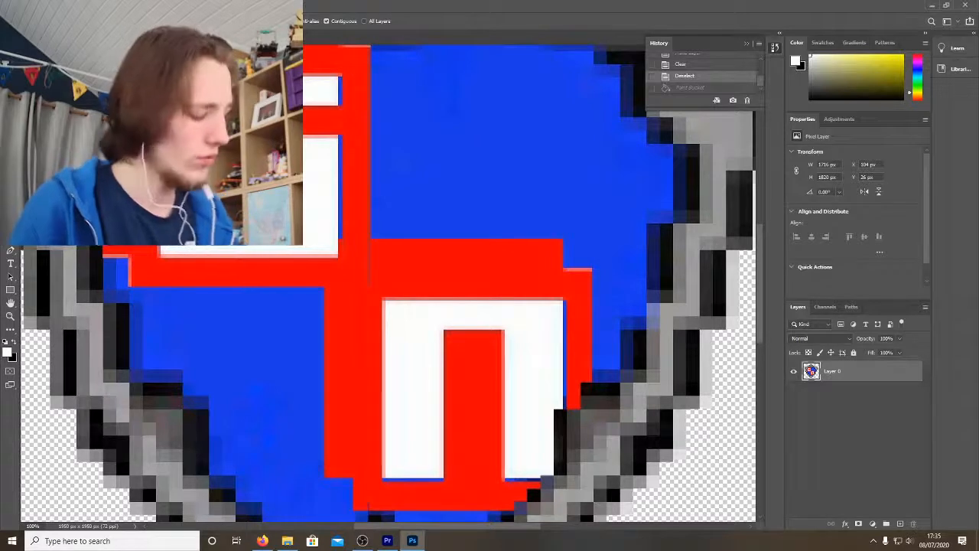
Step: Fill the blue slivers along the right edges of the G and beneath the n's left leg with white
left_click(343, 162)
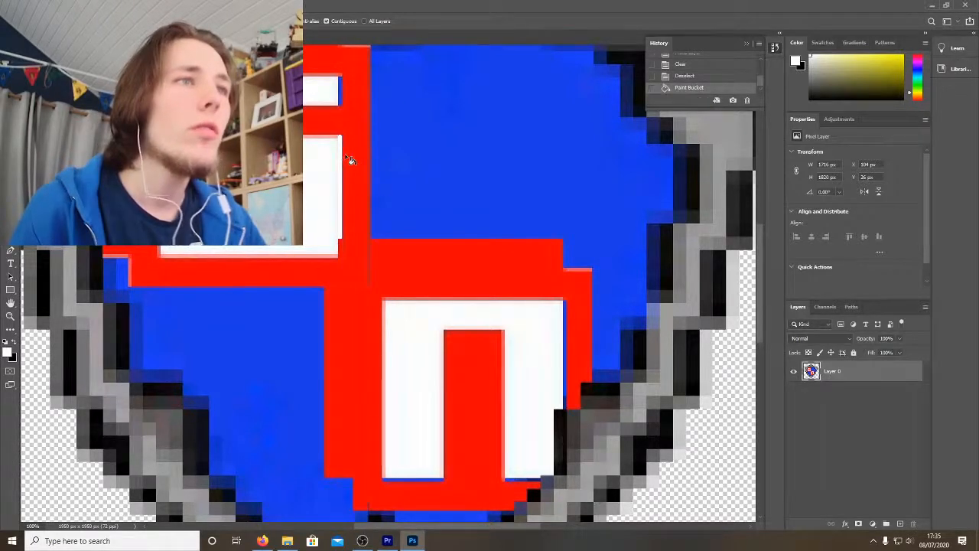
left_click(344, 94)
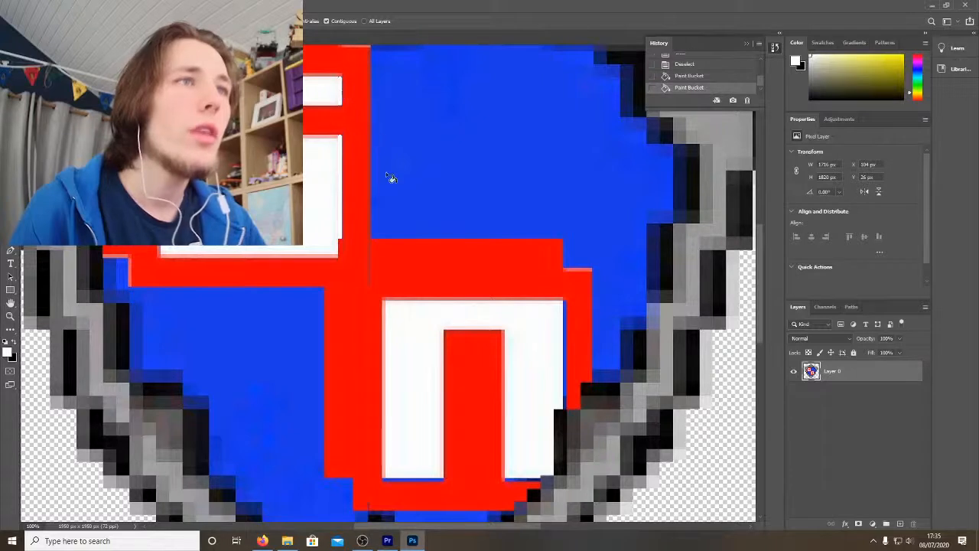
left_click(444, 481)
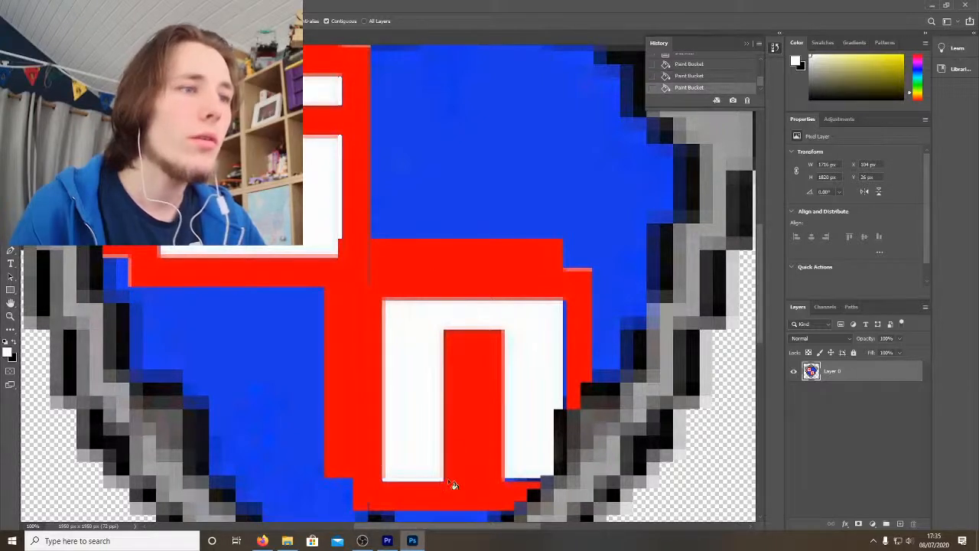
Step: Fill the blue sliver along the n's right edge with white, undoing the fills that spill into the shield border
left_click(520, 485)
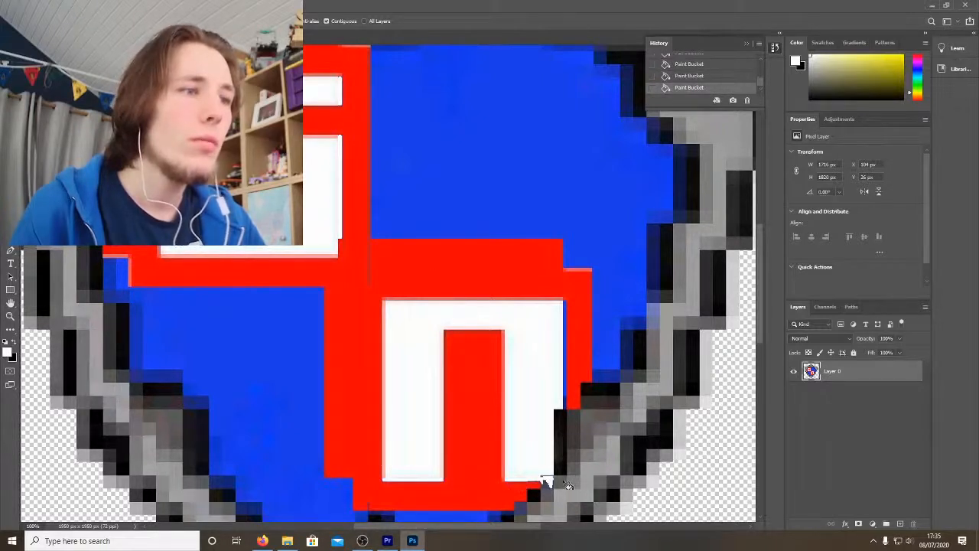
key("ctrl+z")
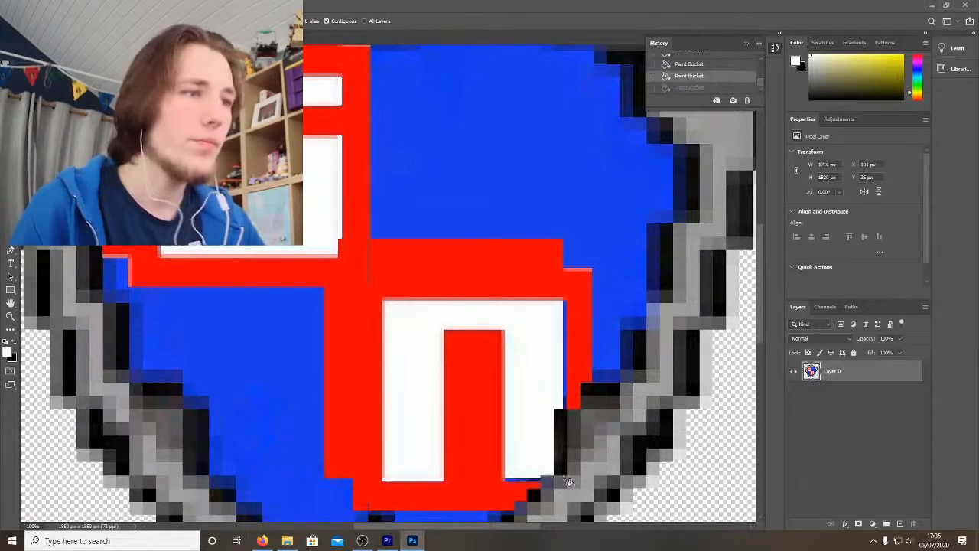
left_click(566, 338)
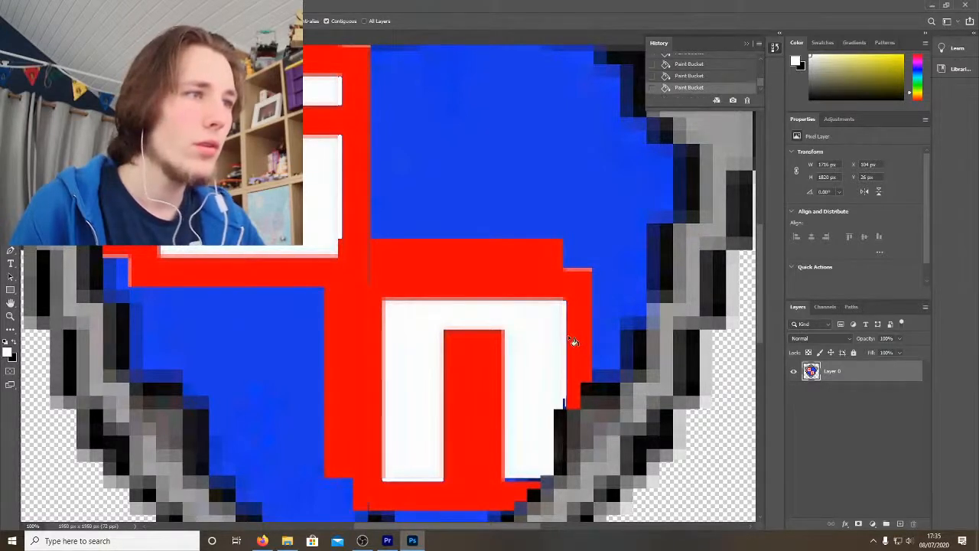
left_click(568, 410)
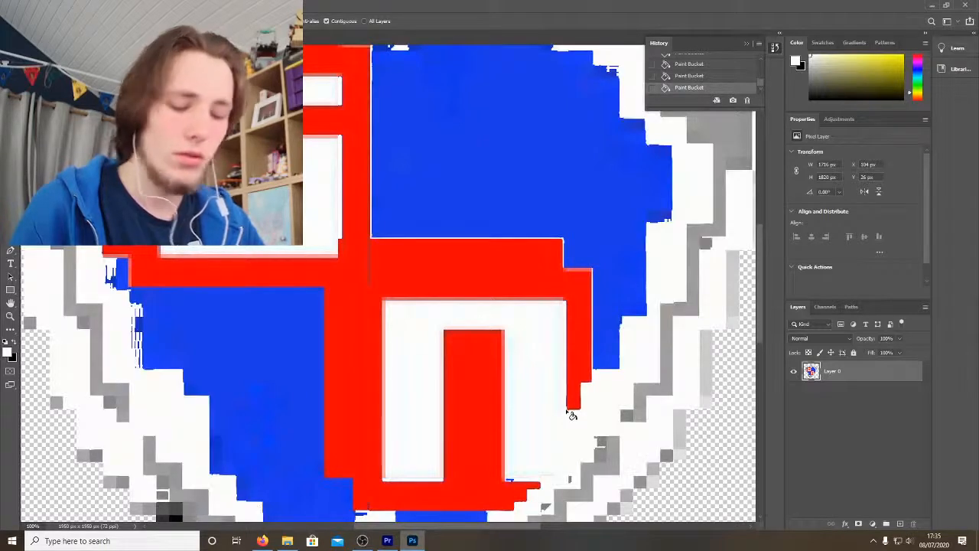
key("ctrl+z")
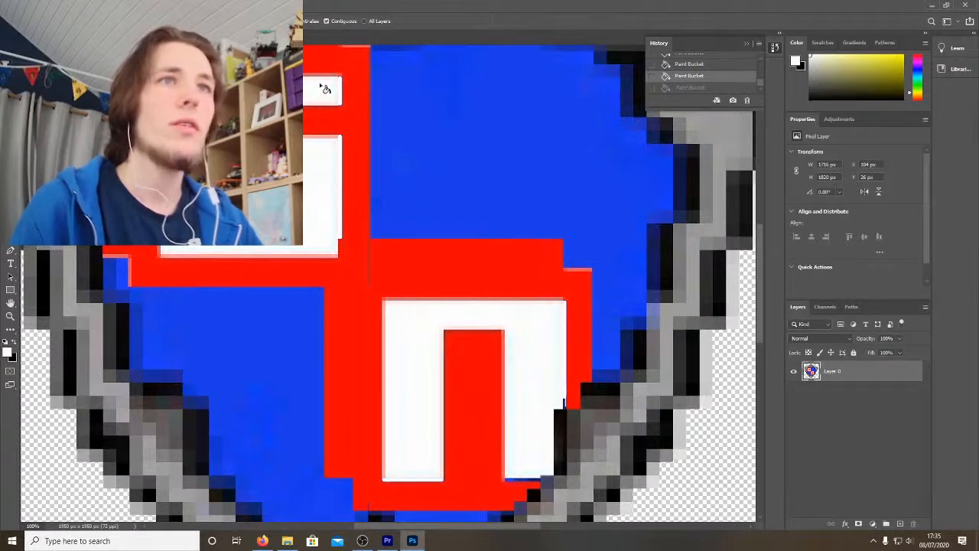
Step: Paint white over the pink tint at the upper right corner of the G's lower part with a smaller Brush
key("b")
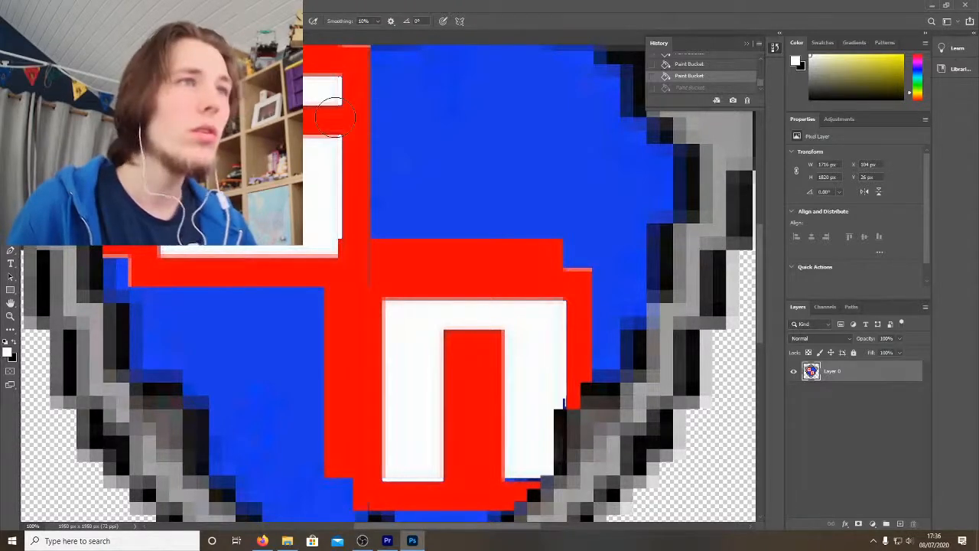
scroll(335, 117, "up", 5)
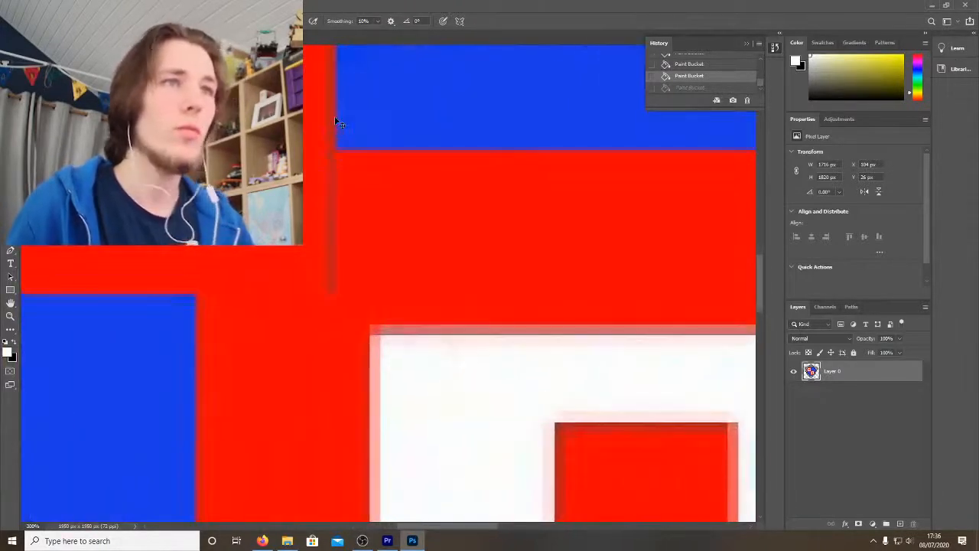
left_click_drag(270, 129, 427, 499)
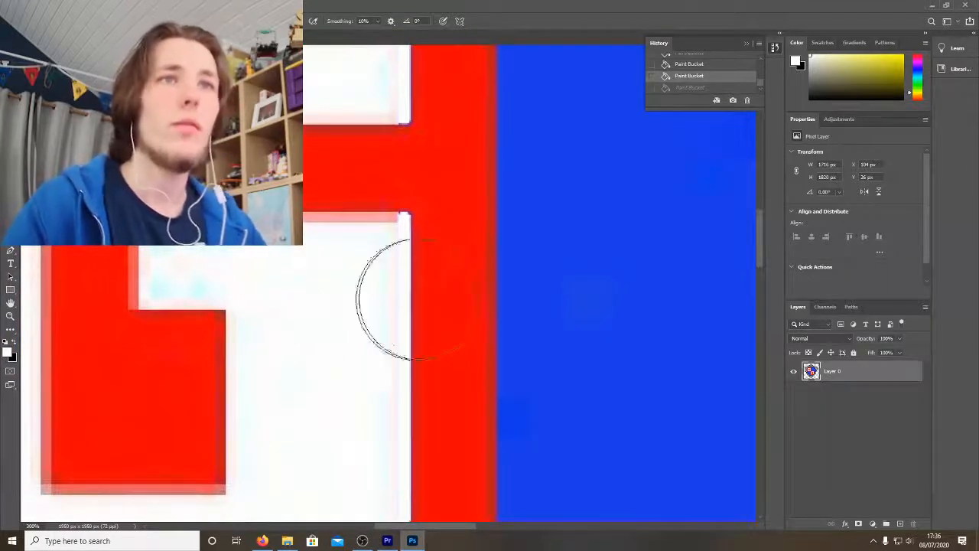
key("bracketleft")
key("bracketleft")
key("bracketleft")
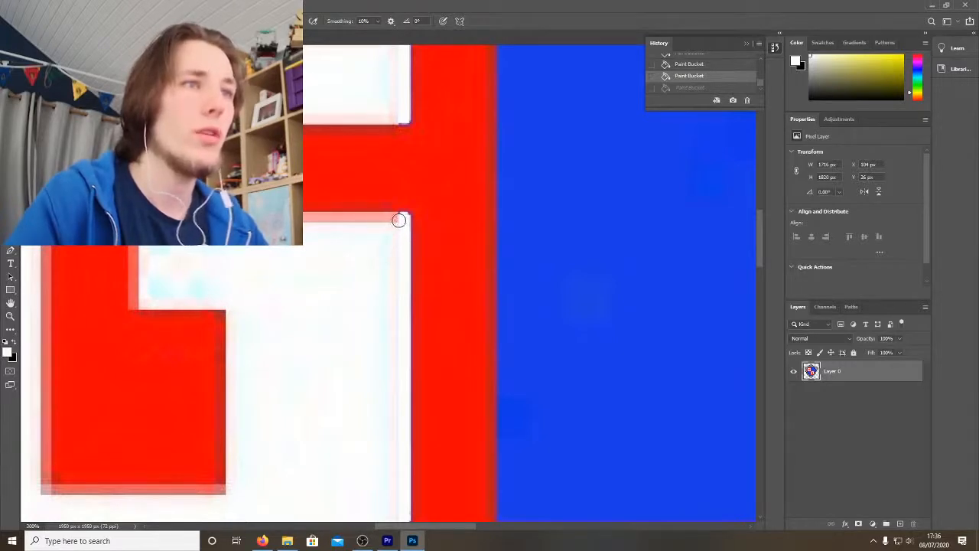
left_click(398, 221)
left_click(398, 219)
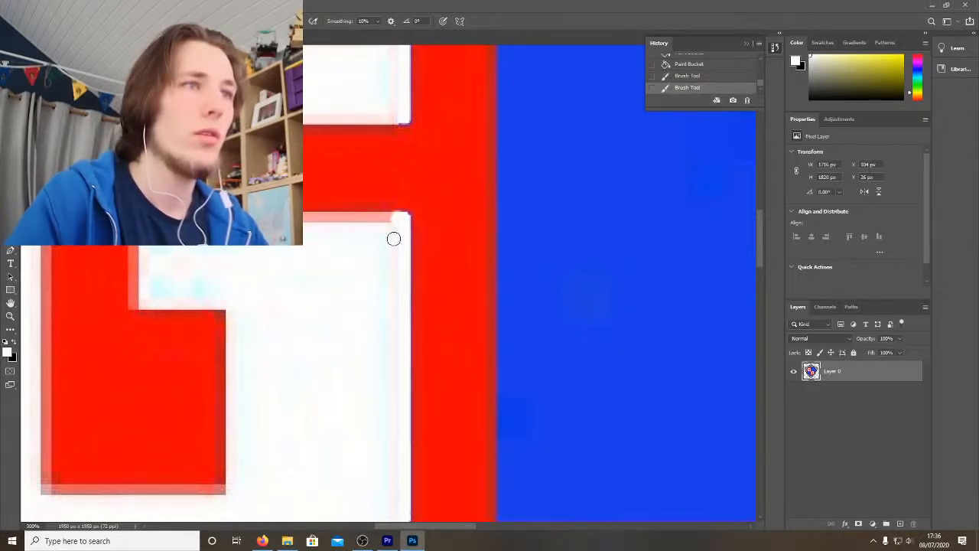
left_click(393, 241)
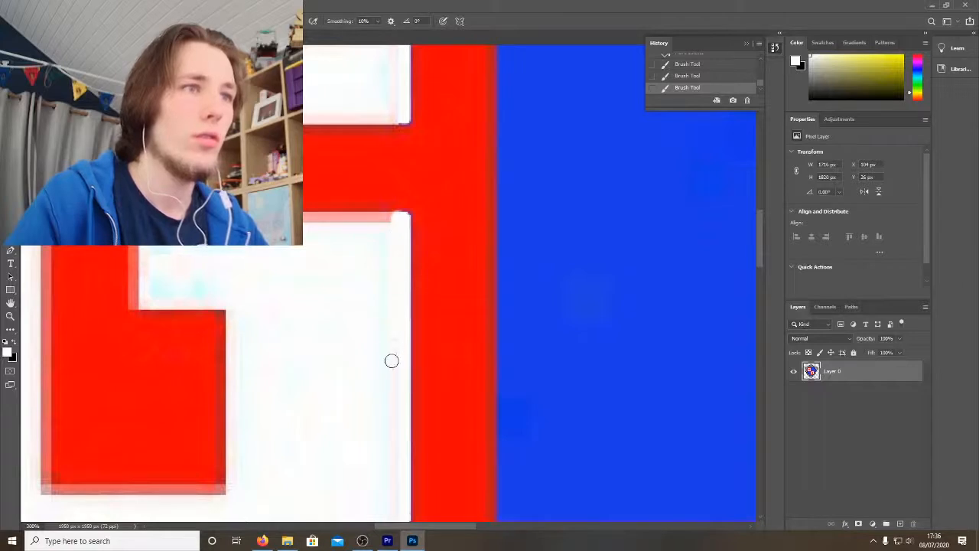
Step: Brush white over the tinted strip at the right end of the G's upper bar
scroll(393, 428, "down", 5)
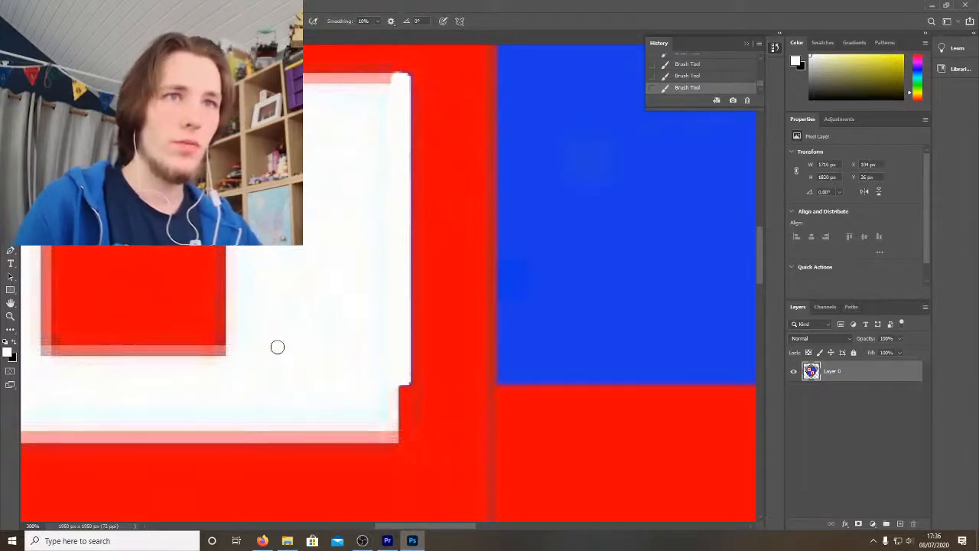
scroll(252, 380, "down", 1)
scroll(267, 378, "up", 2)
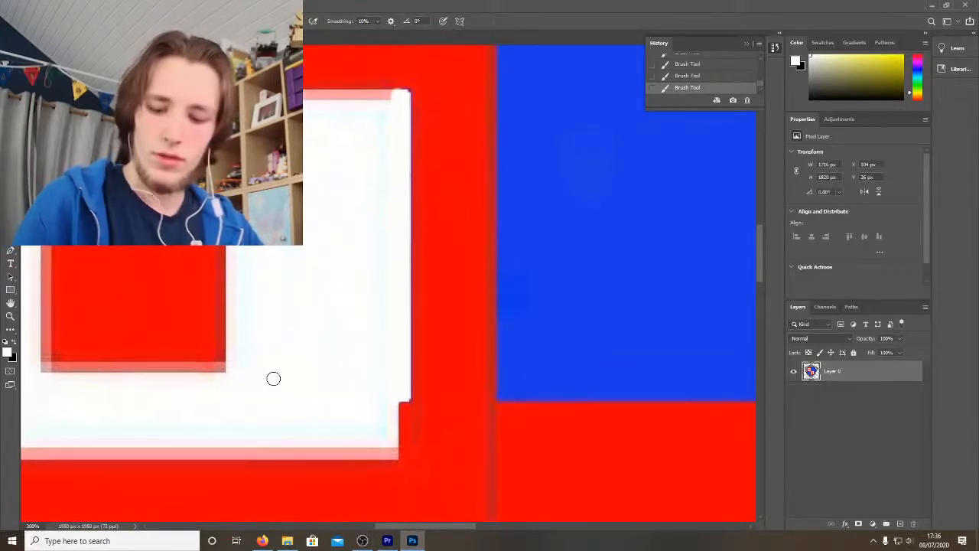
key("ctrl+minus")
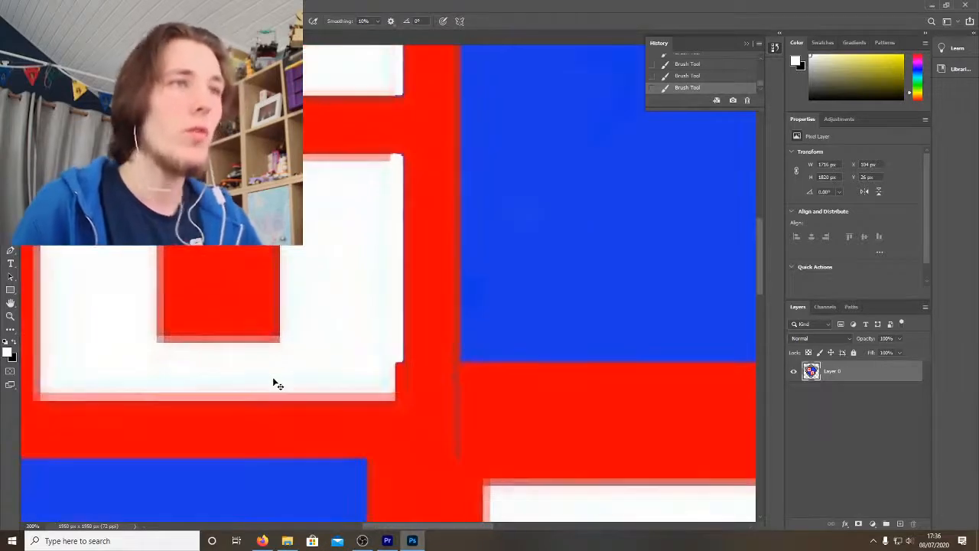
key("ctrl+minus")
key("ctrl+minus")
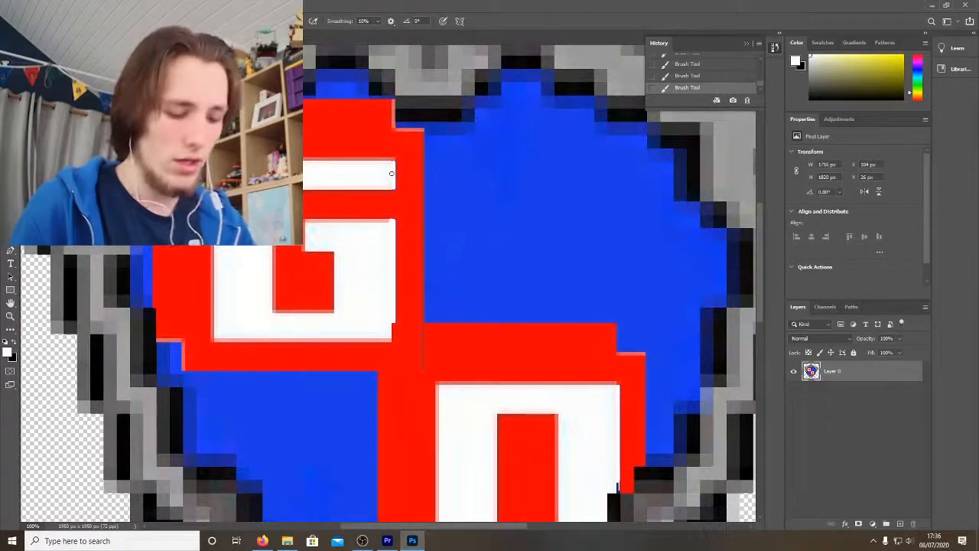
key("ctrl+plus")
key("ctrl+plus")
key("ctrl+plus")
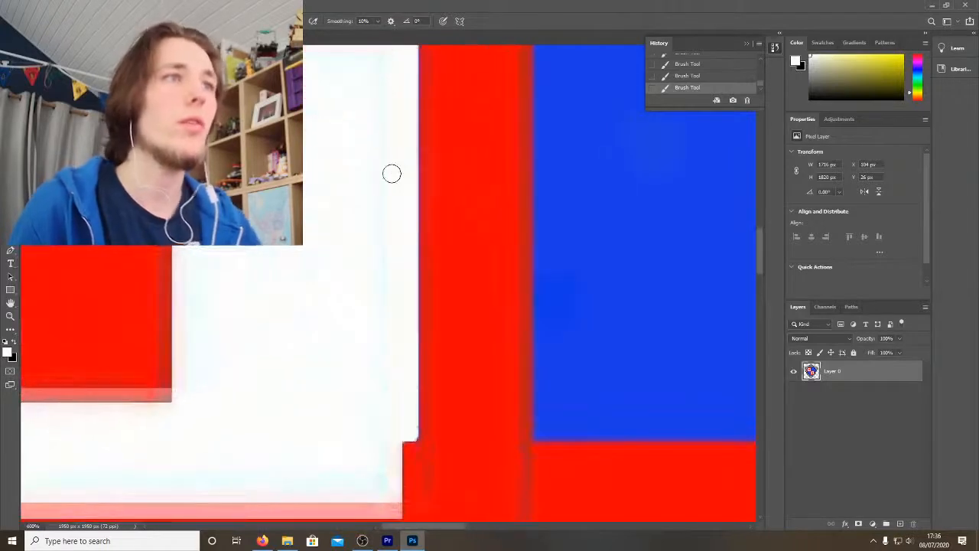
scroll(392, 174, "up", 8)
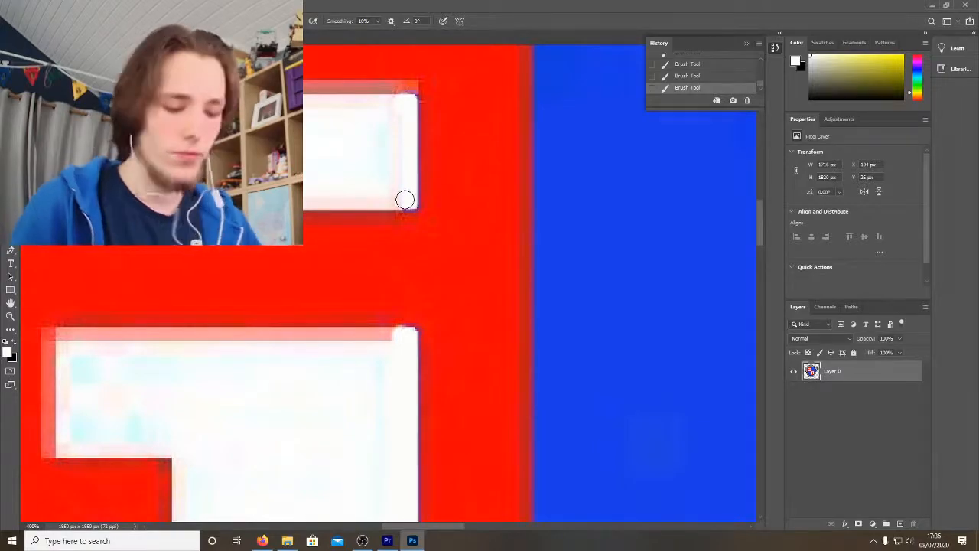
Step: Paint white over the purple pixels at the lower right corner of the G's upper bar with a reduced brush size
key("ctrl+plus")
key("ctrl+plus")
key("ctrl+plus")
key("ctrl+plus")
key("ctrl+plus")
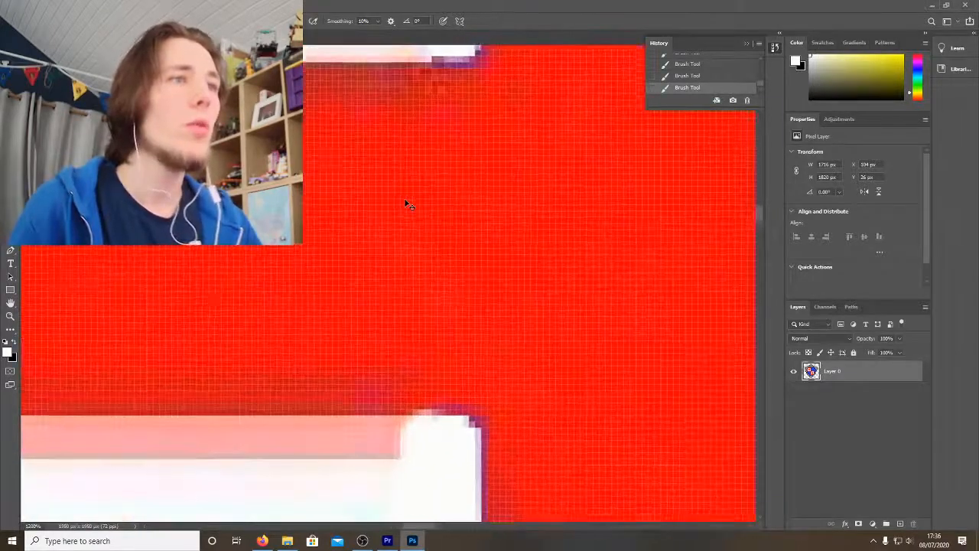
key("ctrl+plus")
key("ctrl+plus")
key("ctrl+plus")
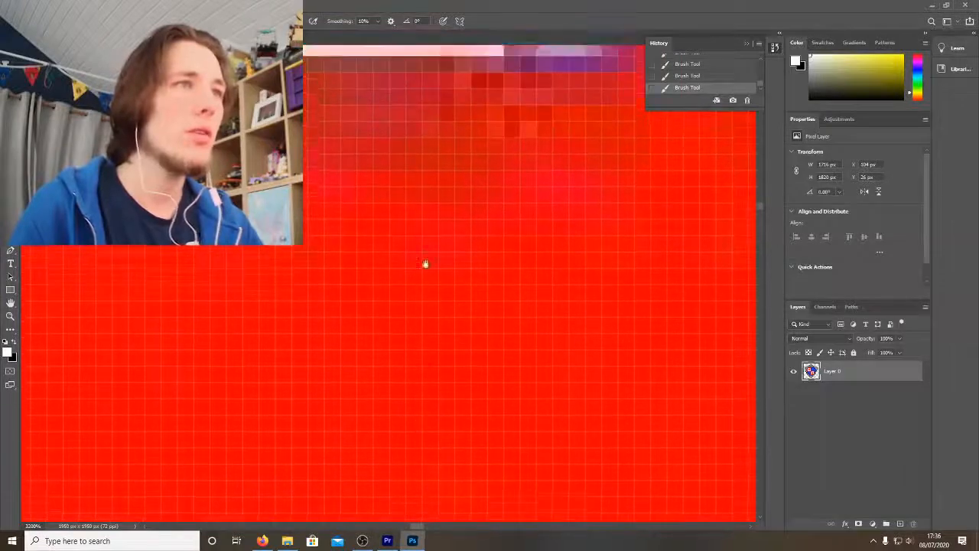
mouse_move(425, 264)
left_mouse_down()
mouse_move(356, 354)
mouse_move(416, 306)
left_mouse_up()
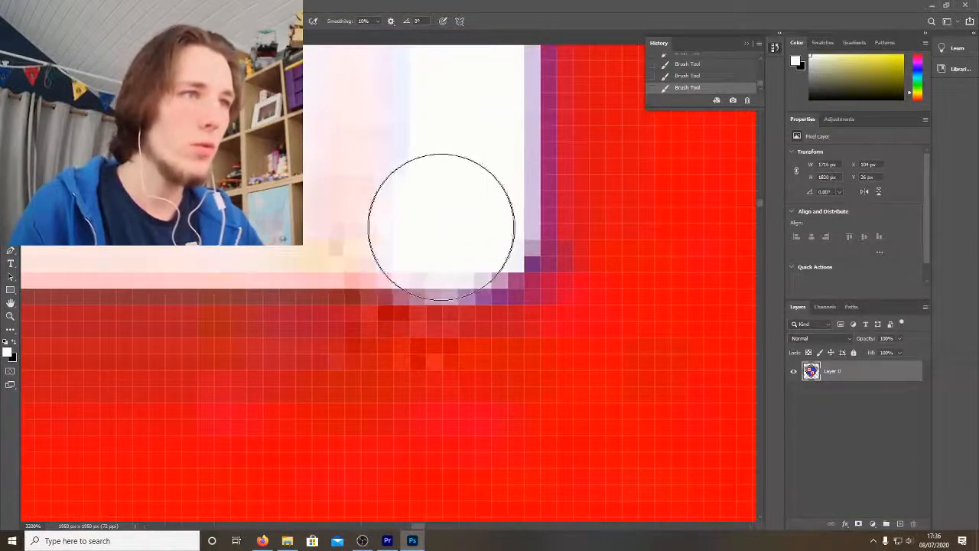
key("bracketleft")
key("bracketleft")
key("bracketleft")
key("bracketleft")
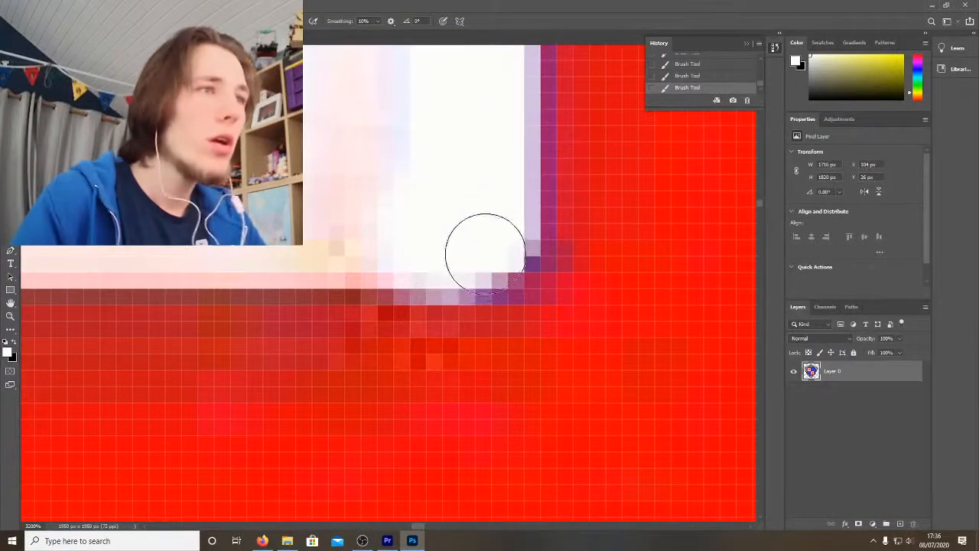
left_click_drag(485, 252, 506, 169)
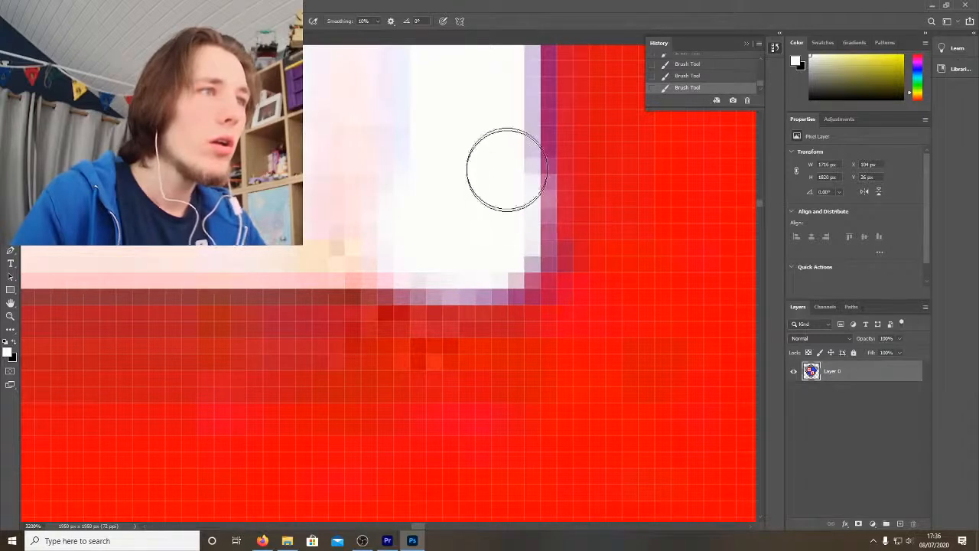
Step: Brush white over the purple fringe on the lower right edge of the G's upper bar, undoing stray strokes
scroll(473, 207, "up", 2)
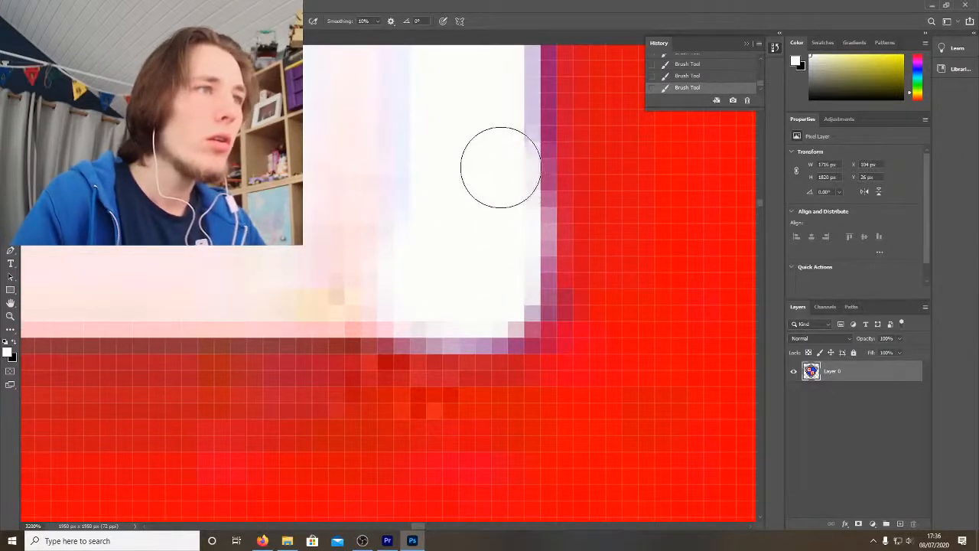
scroll(500, 167, "up", 1)
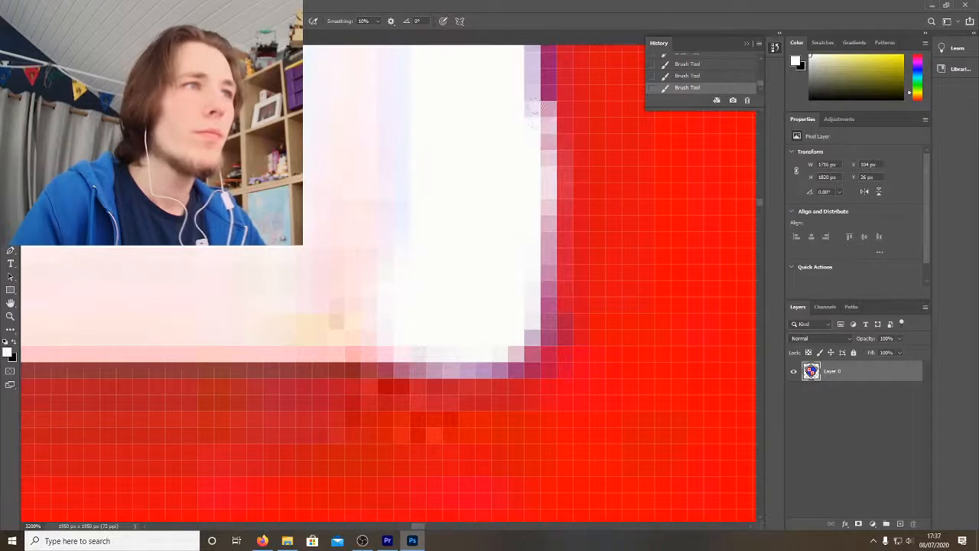
scroll(498, 195, "up", 5)
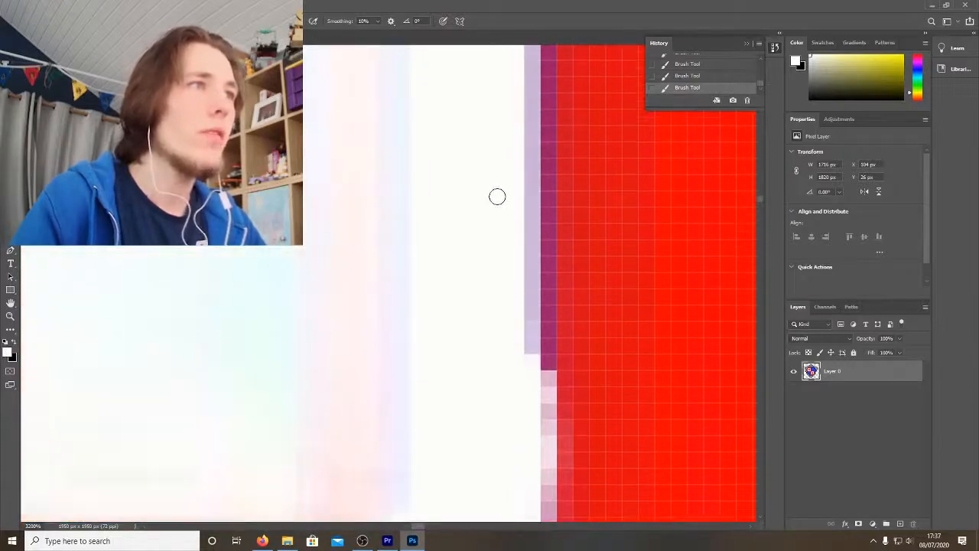
mouse_move(535, 252)
left_mouse_down()
mouse_move(543, 354)
mouse_move(532, 378)
mouse_move(533, 316)
mouse_move(537, 378)
mouse_move(544, 317)
mouse_move(526, 202)
mouse_move(536, 269)
mouse_move(549, 190)
mouse_move(531, 93)
mouse_move(542, 219)
left_mouse_up()
key("ctrl+z")
key("ctrl+z")
key("ctrl+z")
key("ctrl+z")
key("ctrl+z")
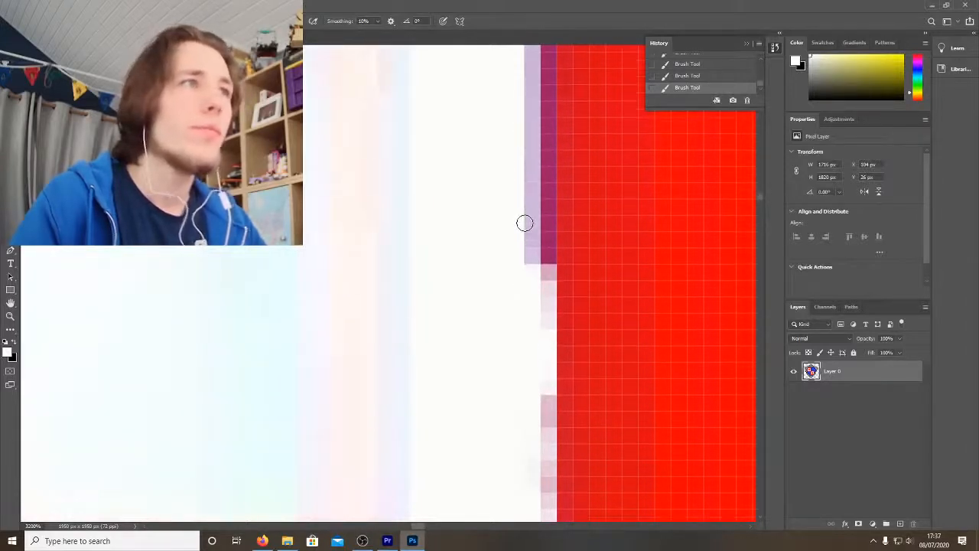
Step: Whiten the remaining purple fringe up to the upper right corner of the G's upper bar, undoing stray strokes
mouse_move(535, 91)
left_mouse_down()
mouse_move(533, 220)
mouse_move(546, 340)
mouse_move(533, 213)
mouse_move(542, 129)
mouse_move(546, 335)
mouse_move(526, 156)
mouse_move(532, 348)
mouse_move(537, 271)
mouse_move(548, 400)
left_mouse_up()
key("ctrl+z")
key("ctrl+z")
key("ctrl+z")
key("ctrl+z")
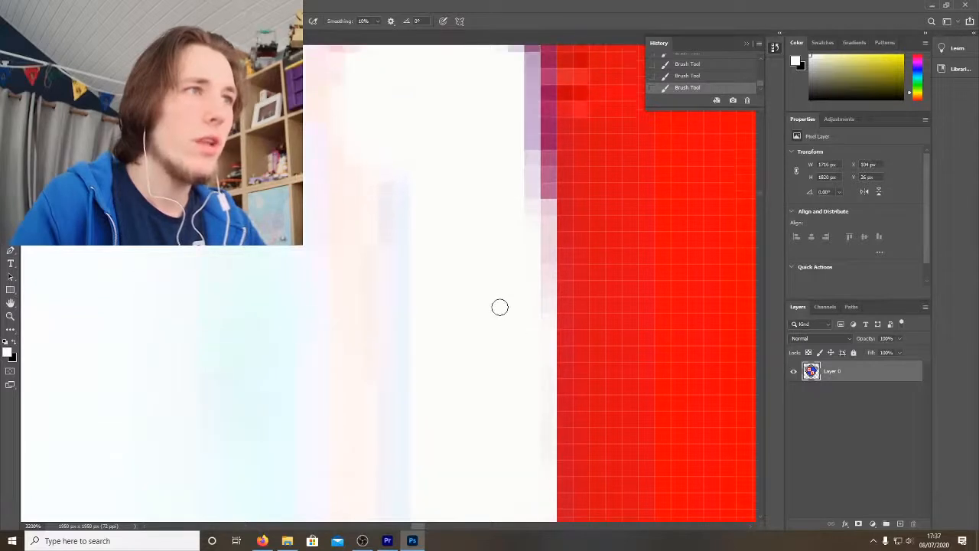
mouse_move(533, 130)
left_mouse_down()
mouse_move(541, 303)
mouse_move(538, 146)
mouse_move(541, 195)
mouse_move(535, 153)
left_mouse_up()
mouse_move(510, 107)
left_mouse_down()
mouse_move(517, 137)
mouse_move(527, 115)
left_mouse_up()
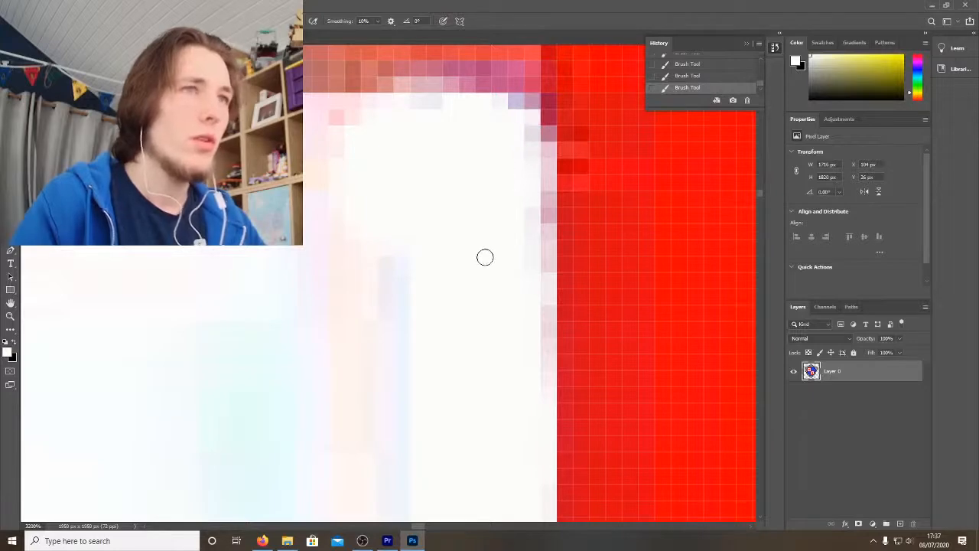
Step: Paint white over the blue mark on the n's right leg just above the shield's black border
key("ctrl+0")
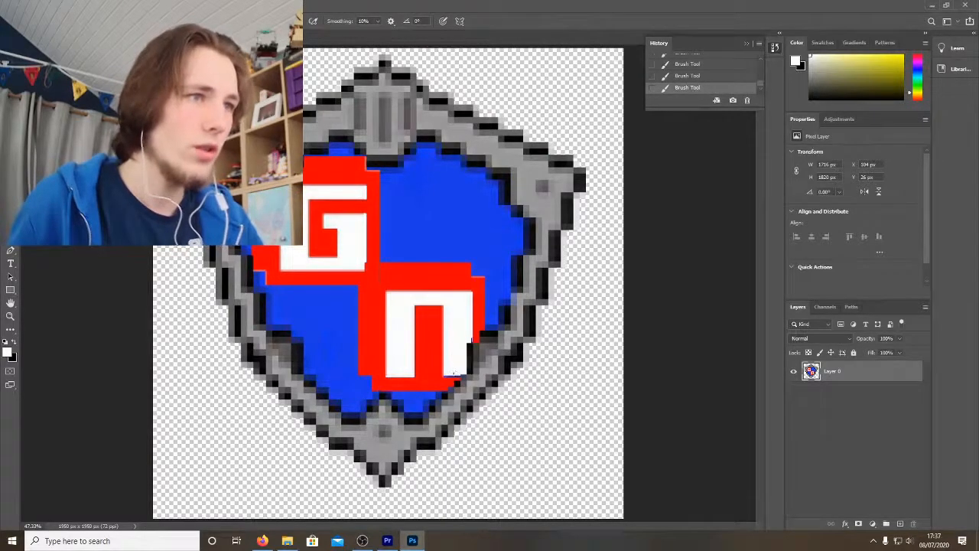
scroll(455, 377, "up", 6)
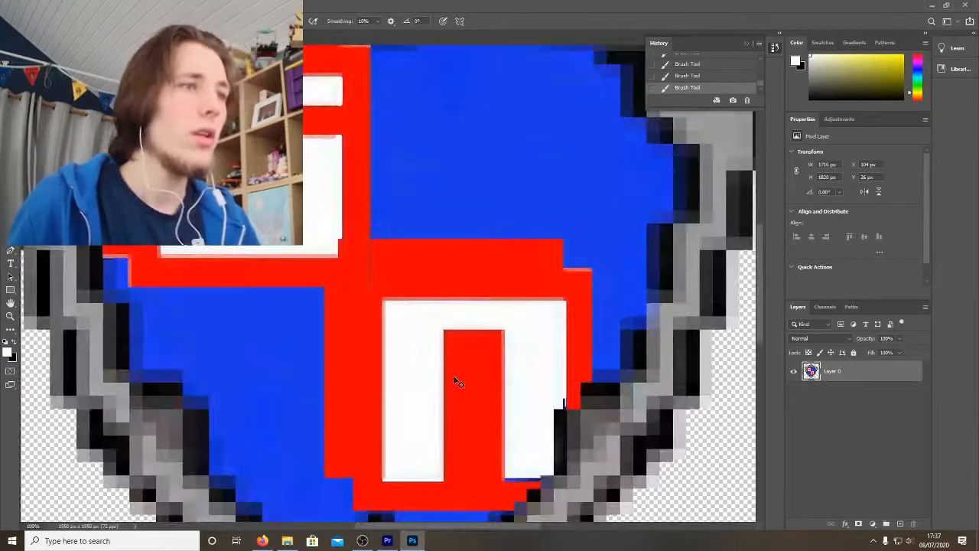
left_click_drag(547, 372, 567, 286)
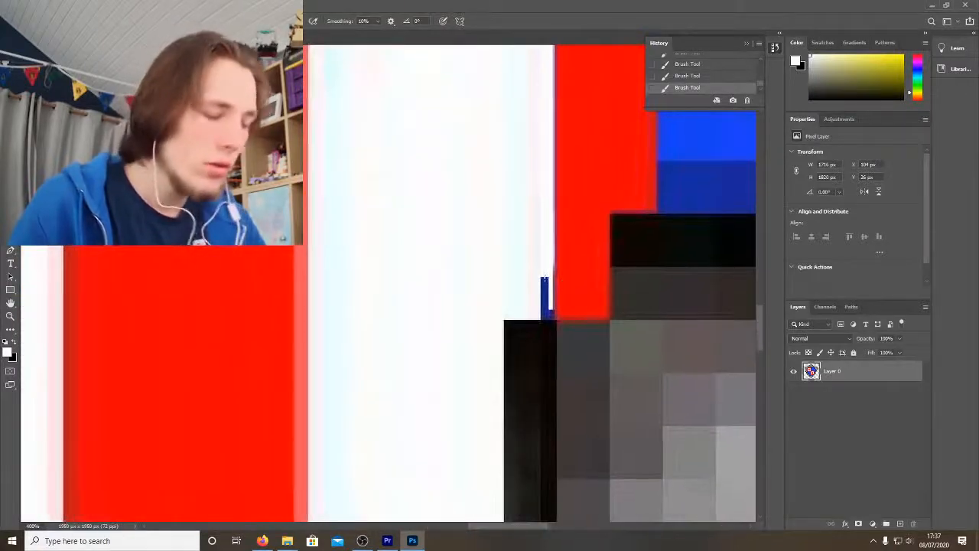
left_click_drag(544, 280, 545, 282)
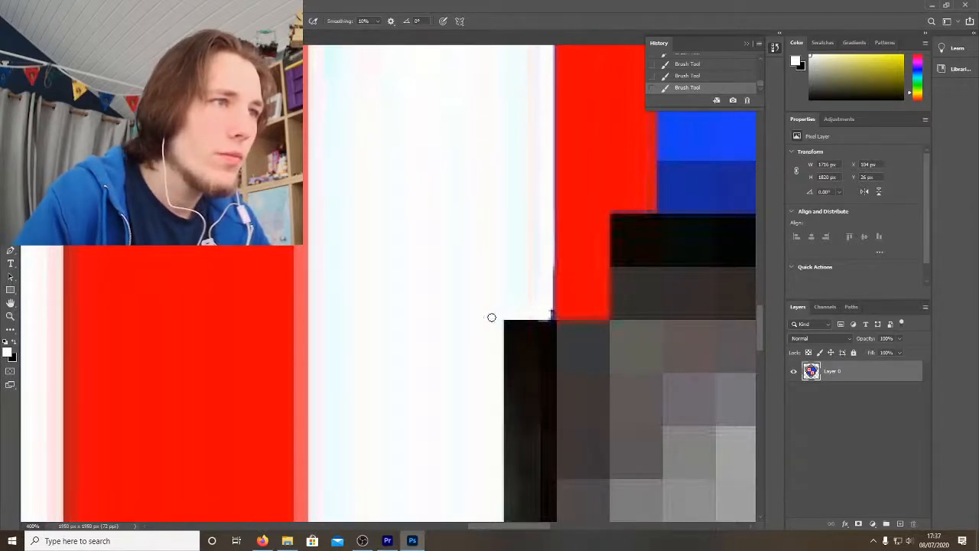
Step: Paint white over the faint pink streaks along the right side of the n's right leg, adjusting the brush size
scroll(533, 261, "up", 2)
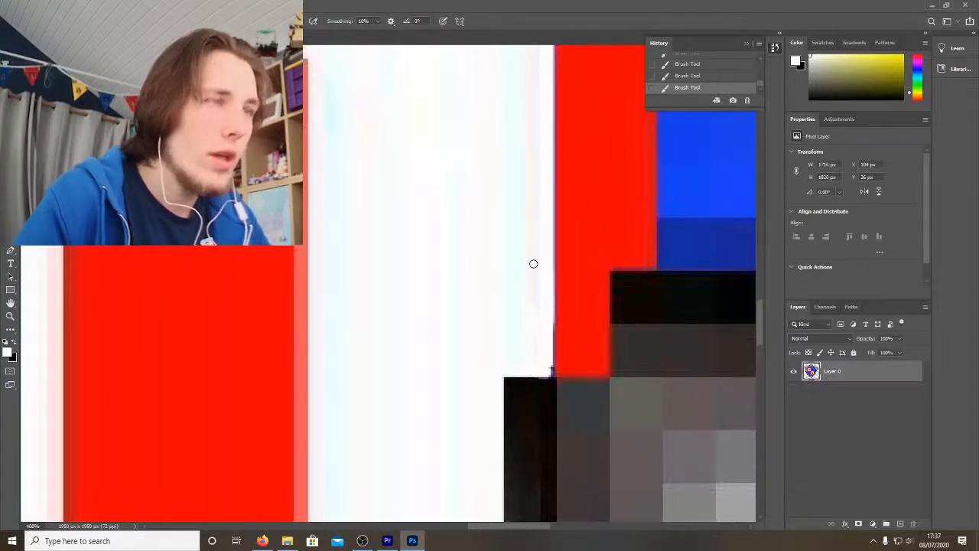
key("bracketright")
key("bracketright")
key("bracketright")
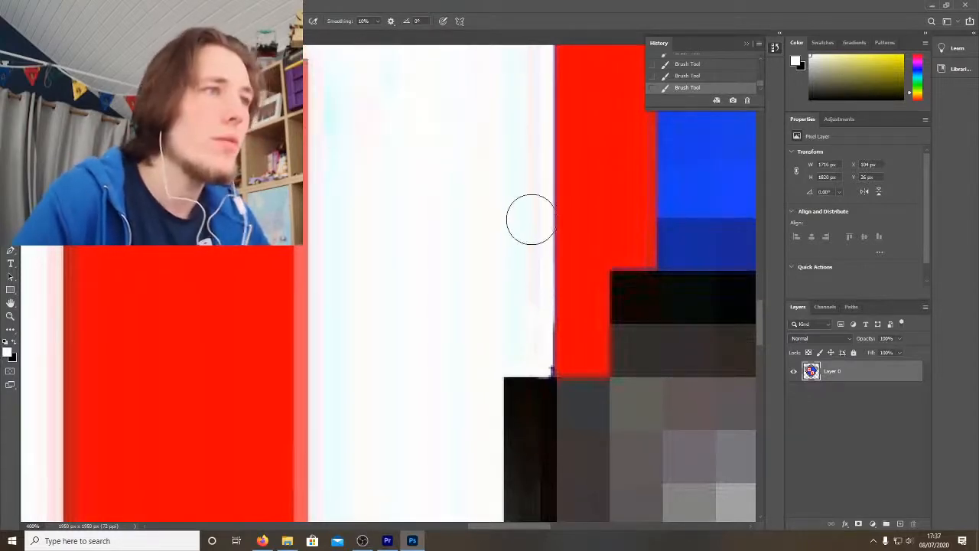
key("bracketleft")
key("bracketleft")
key("bracketleft")
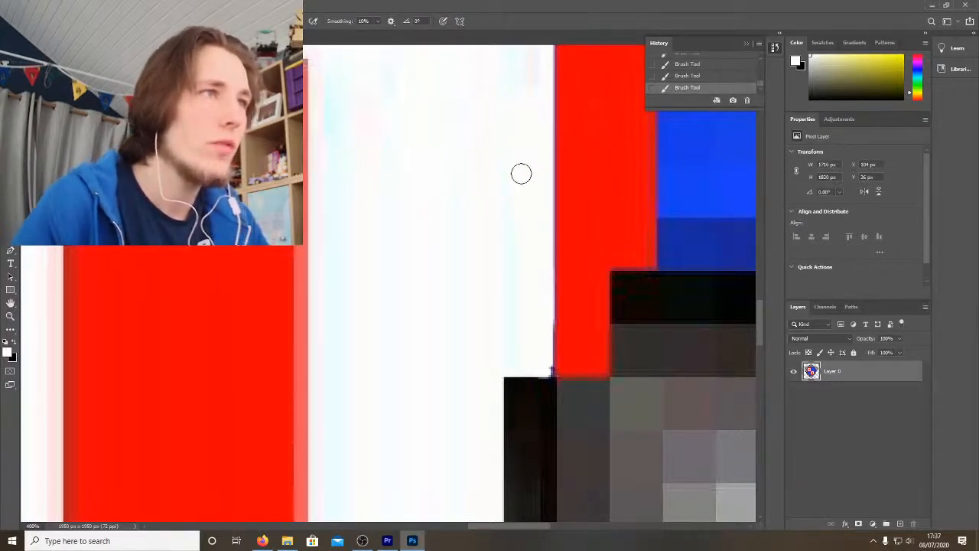
Step: Brush white over the blue strip along the bottom edge of the n's right leg
left_click_drag(505, 89, 513, 364)
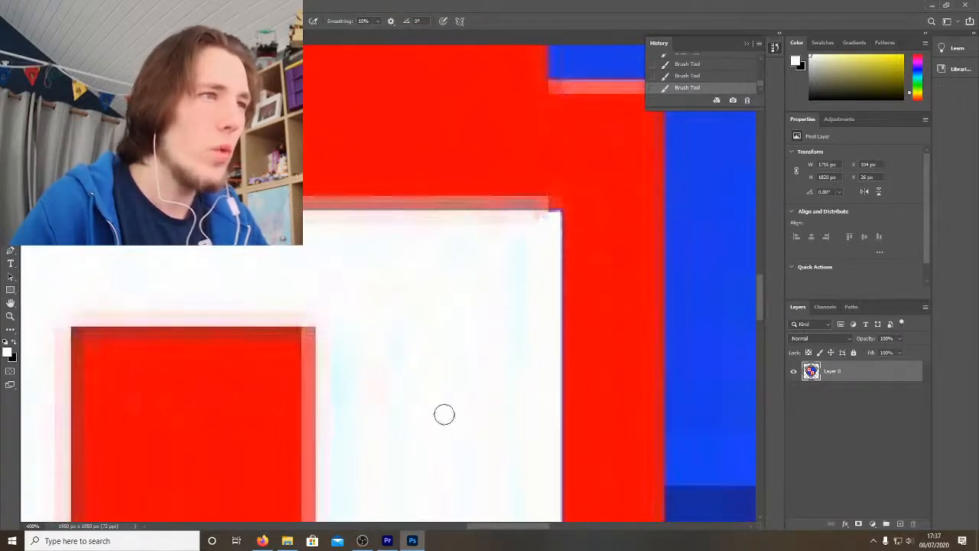
left_click_drag(435, 441, 445, 248)
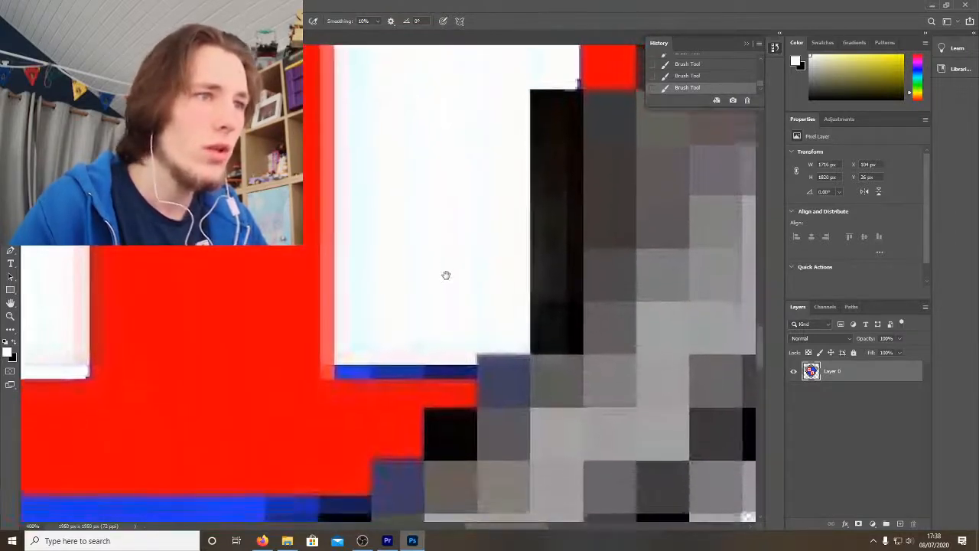
mouse_move(424, 343)
left_mouse_down()
mouse_move(405, 359)
mouse_move(342, 356)
mouse_move(471, 356)
mouse_move(403, 357)
left_mouse_up()
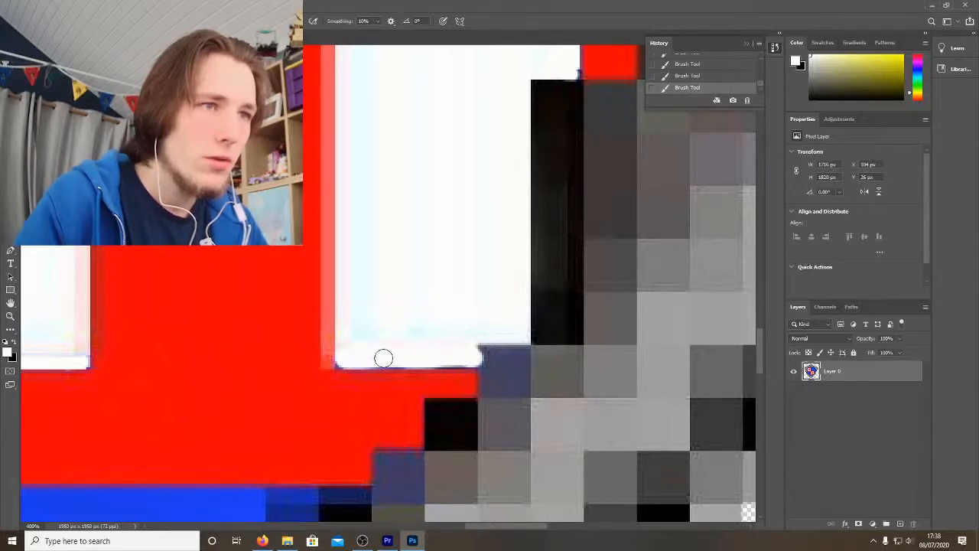
Step: Whiten the purple pixels at the lower left corner of the n's right leg with a smaller brush
scroll(415, 353, "up", 1)
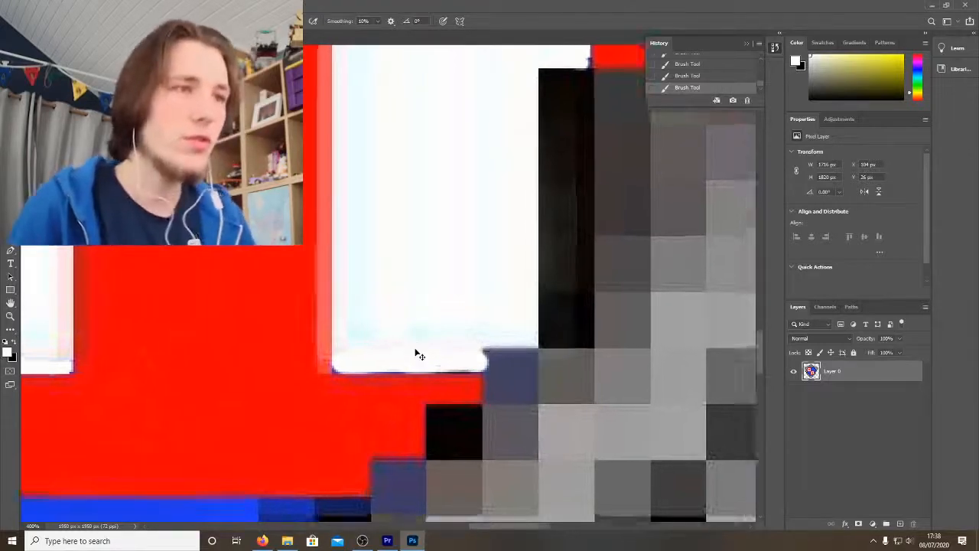
scroll(415, 352, "up", 6)
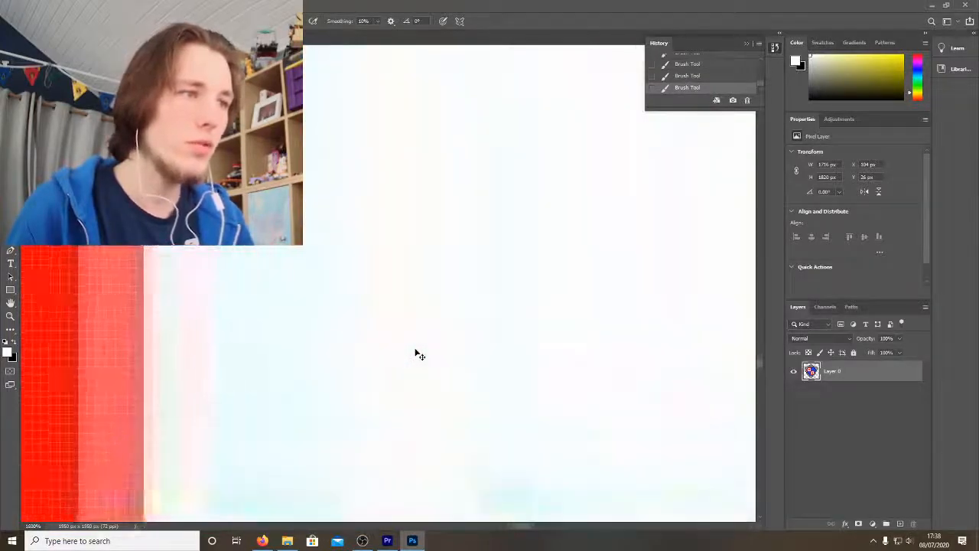
scroll(416, 352, "up", 2)
mouse_move(406, 254)
left_mouse_down()
mouse_move(417, 227)
mouse_move(454, 226)
mouse_move(465, 133)
left_mouse_up()
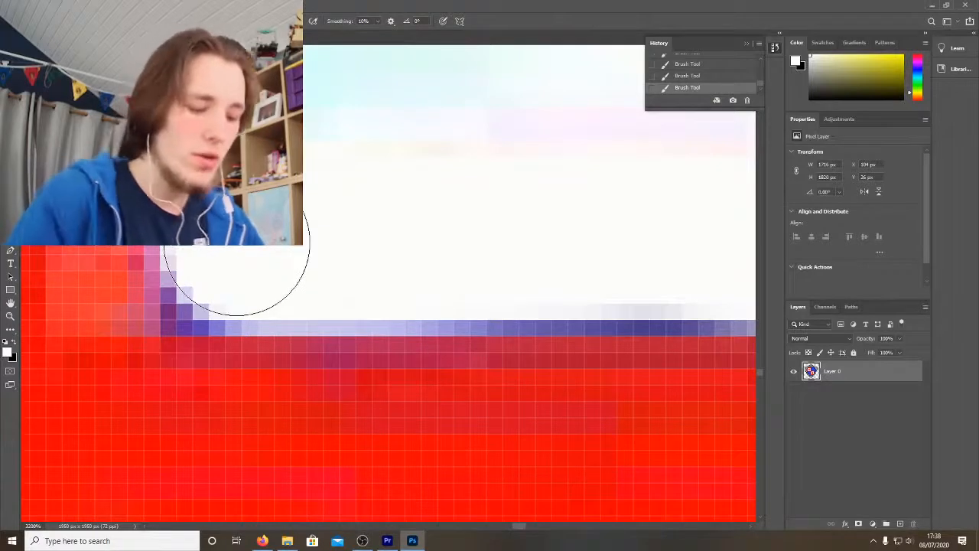
key("bracketleft")
key("bracketleft")
key("bracketleft")
key("bracketleft")
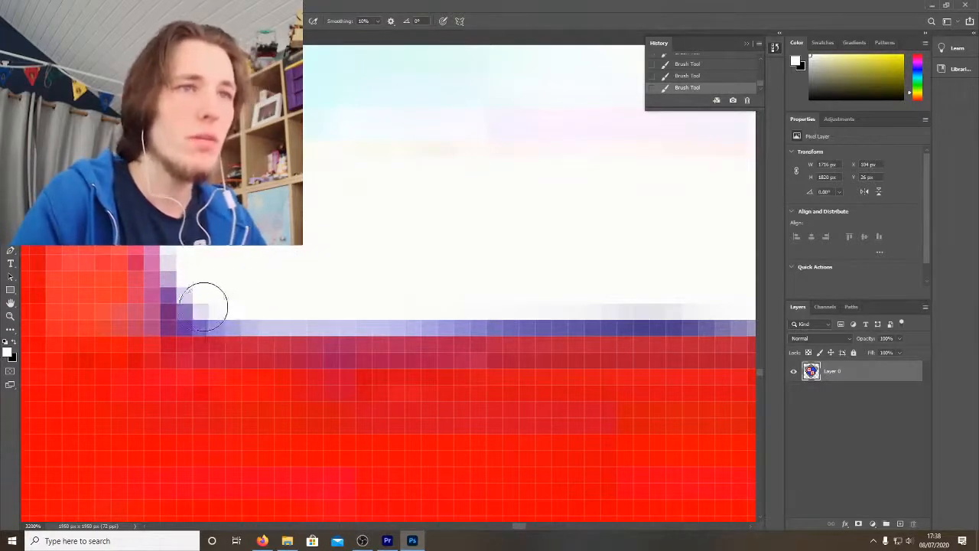
left_click_drag(202, 306, 199, 306)
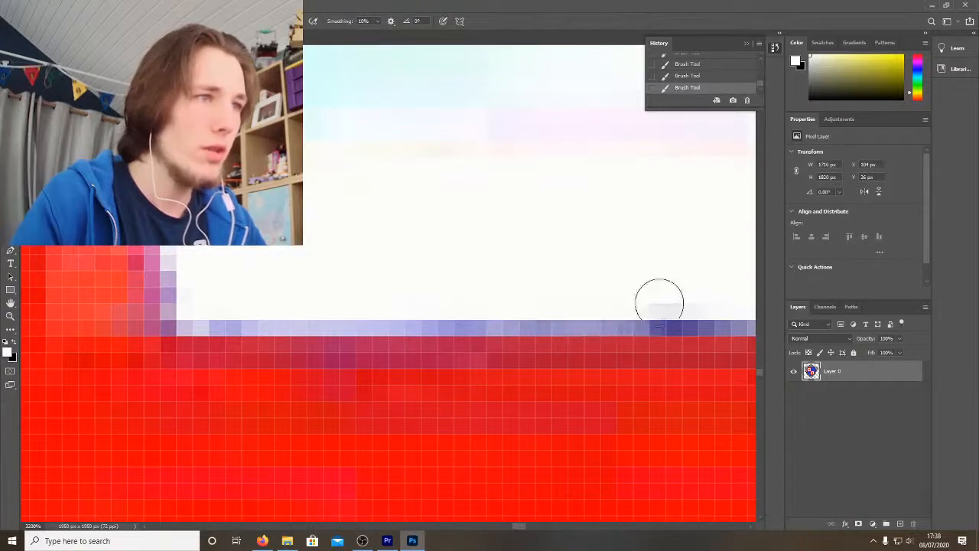
Step: Paint white over the remaining purple fringe along the bottom edge of the n's right leg
mouse_move(659, 303)
left_mouse_down()
mouse_move(613, 307)
mouse_move(707, 303)
left_mouse_up()
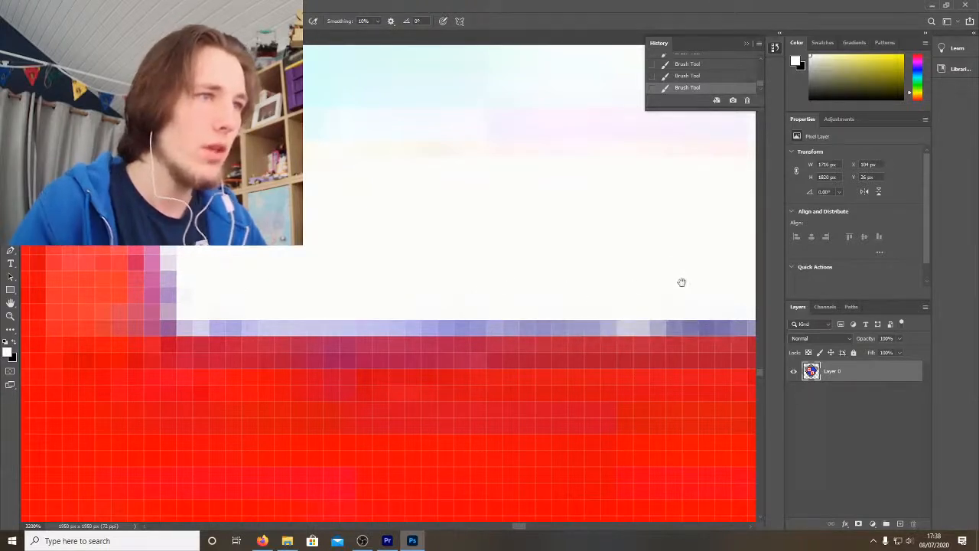
left_click_drag(682, 280, 365, 277)
mouse_move(251, 293)
left_mouse_down()
mouse_move(728, 291)
mouse_move(369, 286)
mouse_move(498, 295)
left_mouse_up()
mouse_move(608, 268)
left_mouse_down()
mouse_move(418, 280)
mouse_move(260, 271)
mouse_move(312, 301)
mouse_move(669, 296)
mouse_move(540, 276)
left_mouse_up()
key("space")
mouse_move(621, 236)
left_mouse_down()
mouse_move(329, 222)
mouse_move(176, 228)
left_mouse_up()
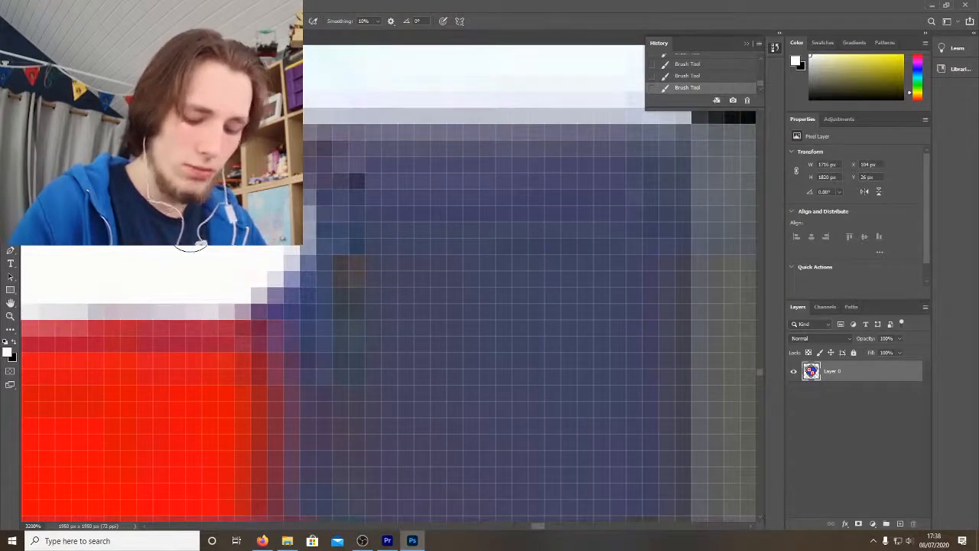
Step: Fill the upper part of the bluish block with white to square off the lower right corner of the n's right leg
key("ctrl+minus")
key("ctrl+minus")
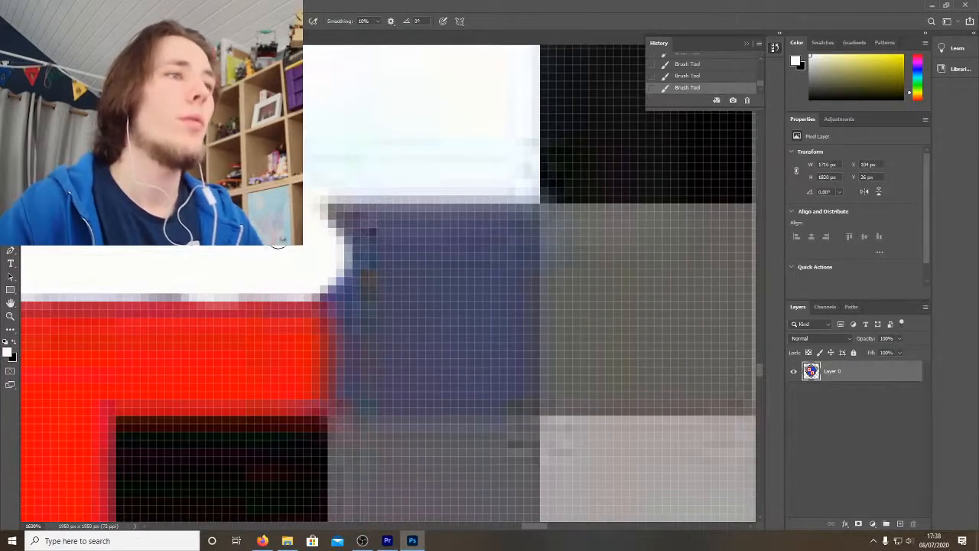
mouse_move(323, 218)
left_mouse_down()
mouse_move(367, 205)
mouse_move(350, 273)
mouse_move(324, 283)
left_mouse_up()
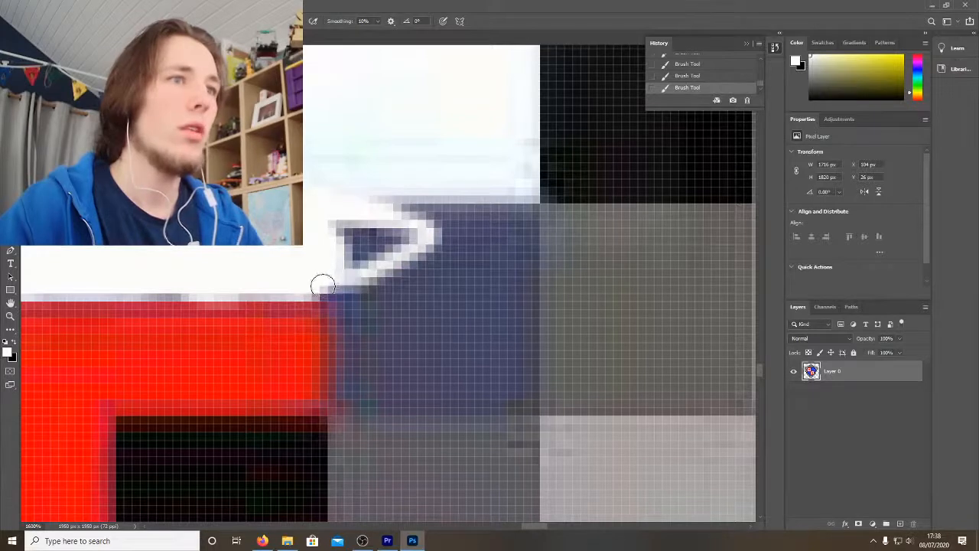
mouse_move(382, 278)
left_mouse_down()
mouse_move(523, 287)
mouse_move(512, 204)
mouse_move(516, 250)
mouse_move(491, 196)
mouse_move(474, 281)
mouse_move(517, 252)
mouse_move(483, 234)
mouse_move(492, 196)
mouse_move(463, 246)
mouse_move(465, 274)
mouse_move(418, 273)
mouse_move(459, 261)
mouse_move(318, 255)
mouse_move(473, 227)
mouse_move(331, 212)
mouse_move(481, 207)
mouse_move(461, 197)
mouse_move(390, 231)
mouse_move(449, 211)
mouse_move(316, 244)
mouse_move(388, 241)
mouse_move(346, 259)
mouse_move(328, 238)
mouse_move(414, 238)
mouse_move(501, 192)
mouse_move(513, 229)
mouse_move(501, 193)
mouse_move(513, 221)
mouse_move(522, 202)
mouse_move(523, 290)
mouse_move(521, 265)
mouse_move(458, 282)
mouse_move(309, 286)
mouse_move(455, 287)
left_mouse_up()
mouse_move(152, 284)
left_mouse_down()
mouse_move(341, 277)
mouse_move(516, 286)
mouse_move(396, 278)
left_mouse_up()
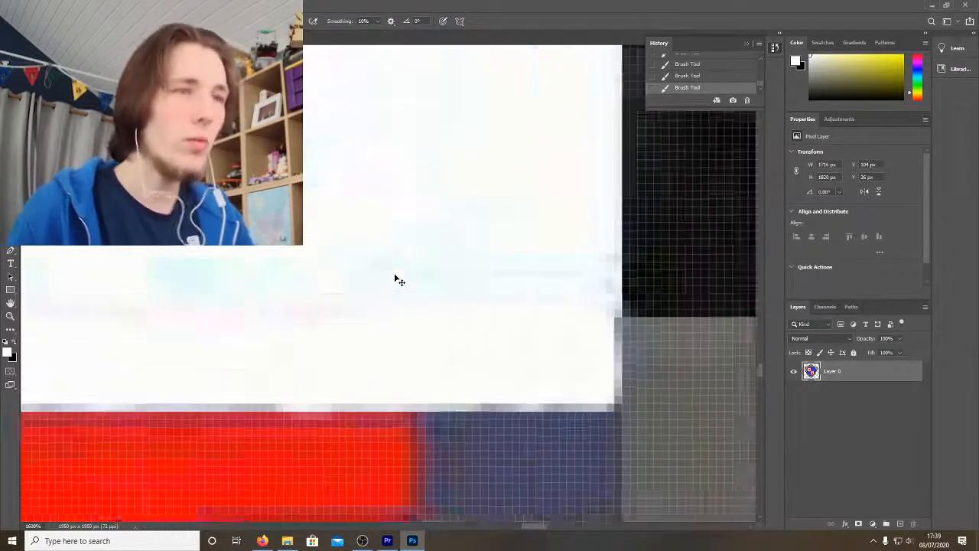
key("ctrl+0")
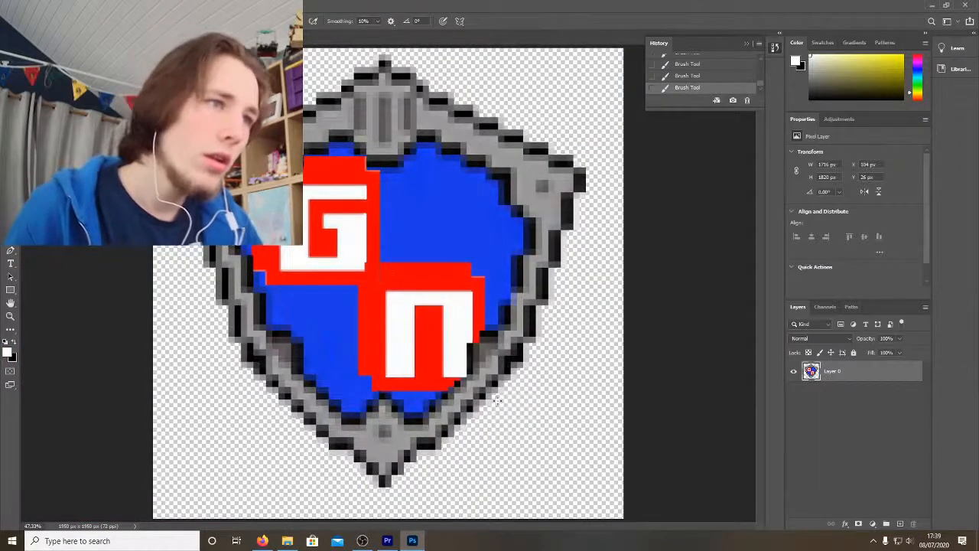
Step: Sample the red around the letters and paint it over the rest of the bluish block below the n's right leg
scroll(462, 388, "up", 6)
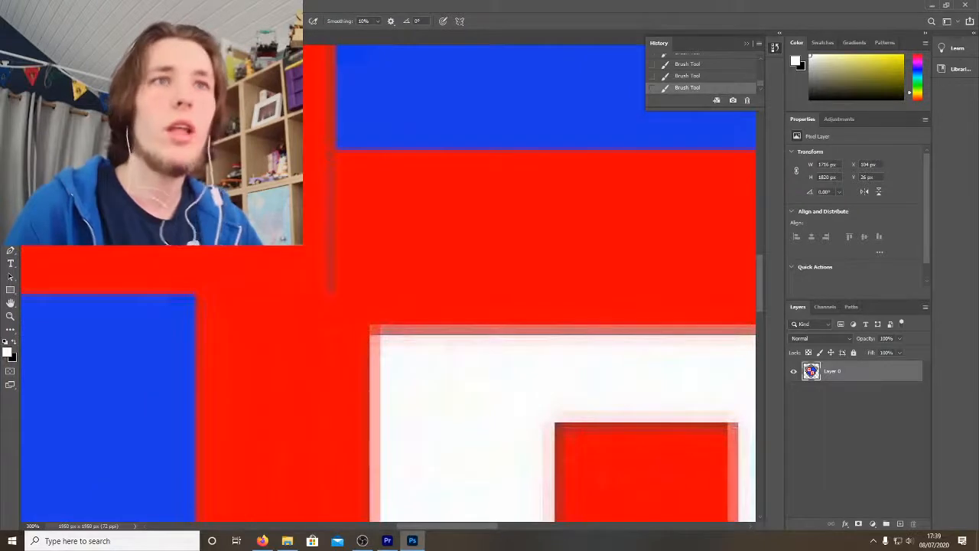
left_click(13, 342)
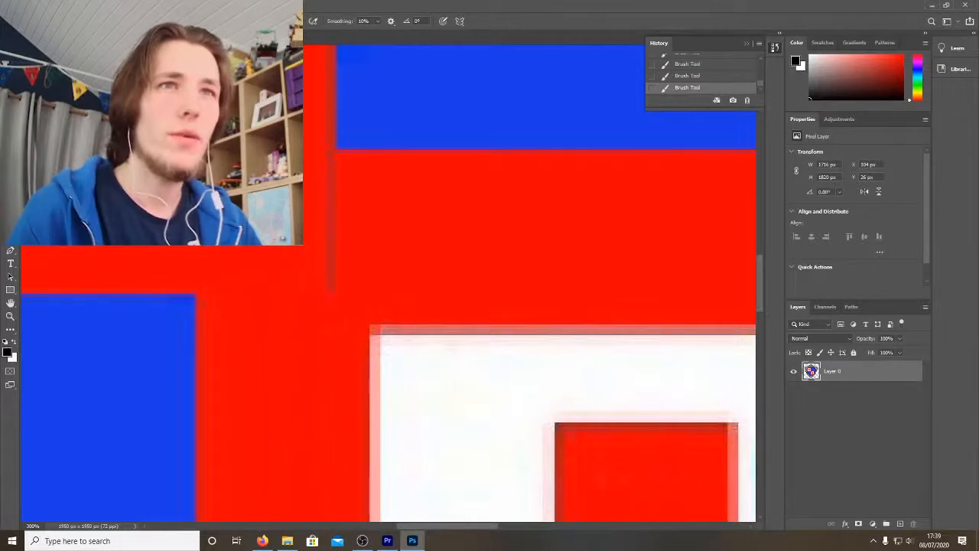
key("i")
left_click(536, 250)
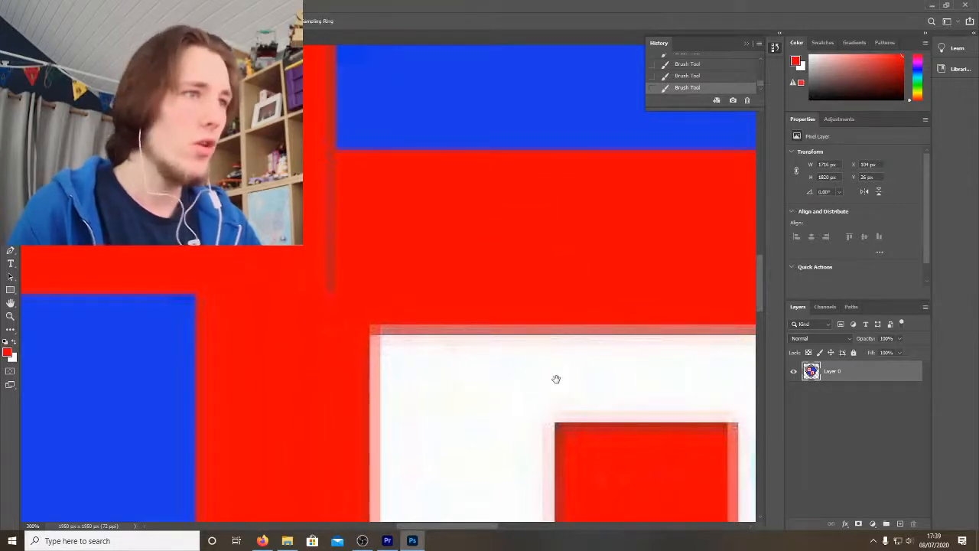
left_click_drag(556, 379, 421, 260)
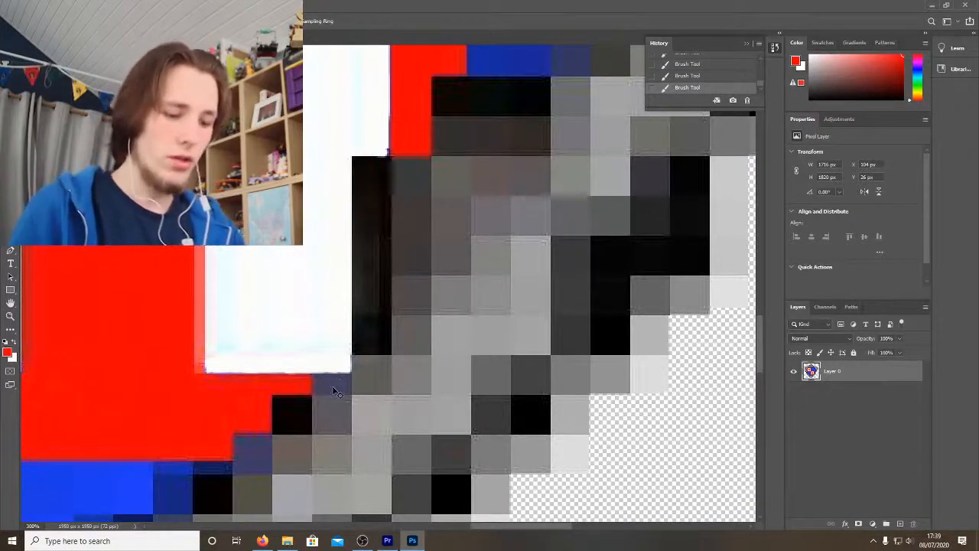
scroll(333, 392, "up", 5)
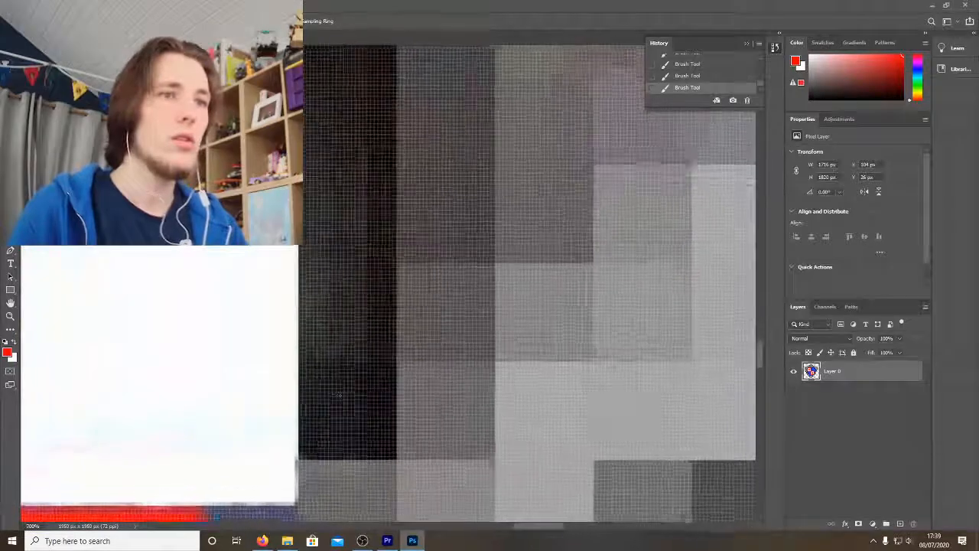
scroll(336, 394, "up", 1)
left_click_drag(231, 393, 294, 279)
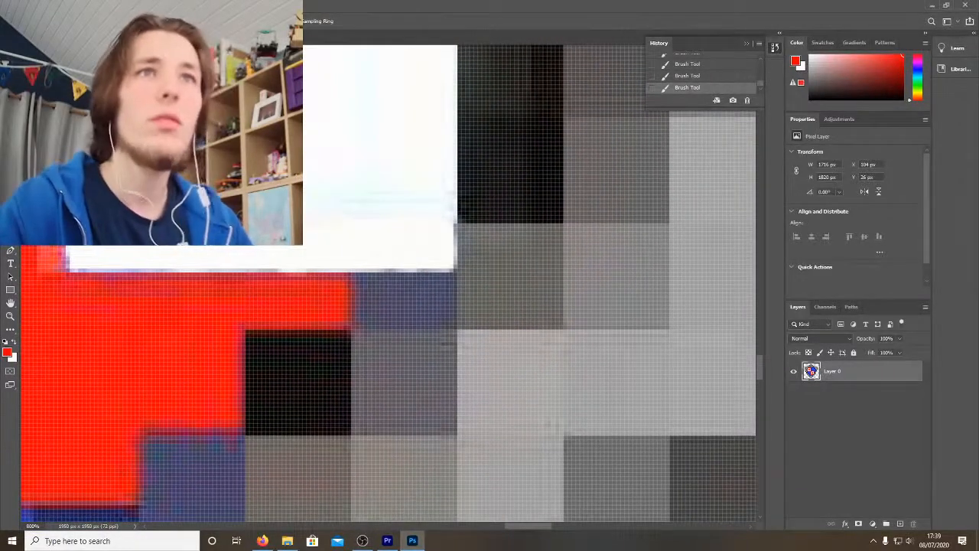
key("b")
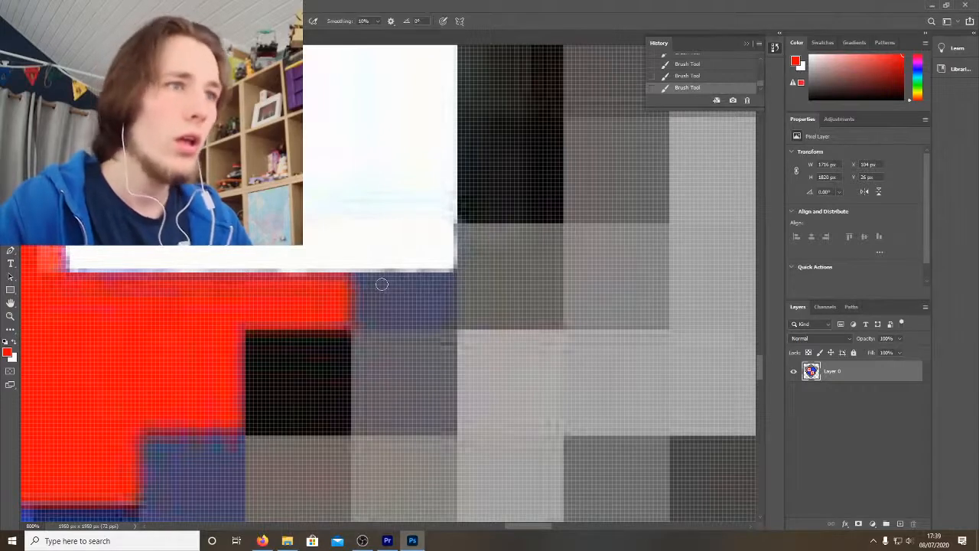
mouse_move(371, 289)
left_mouse_down()
mouse_move(361, 287)
mouse_move(442, 287)
mouse_move(430, 300)
mouse_move(349, 308)
mouse_move(432, 314)
left_mouse_up()
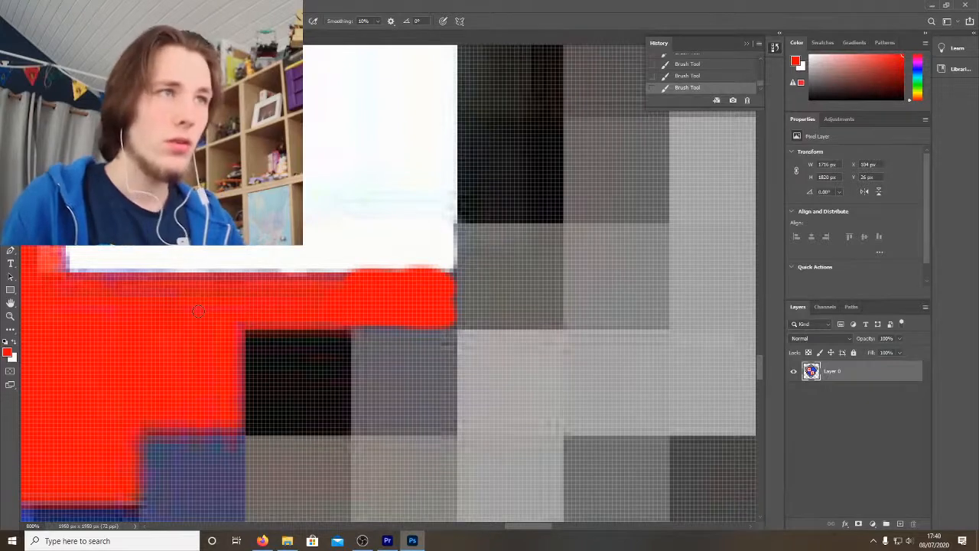
key("ctrl+0")
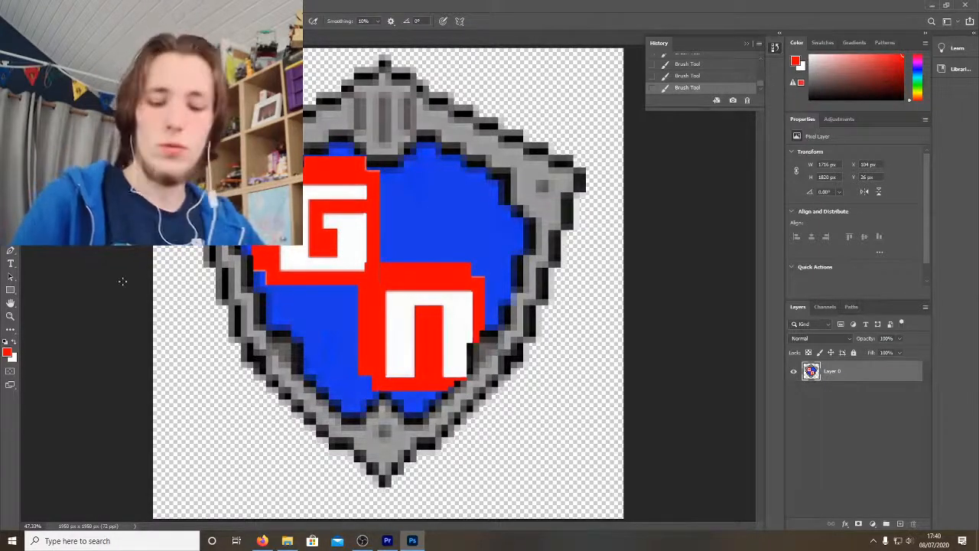
Step: Save the shield logo as a PNG copy in the Game Night Photos folder with the large file size option
key("ctrl+shift+s")
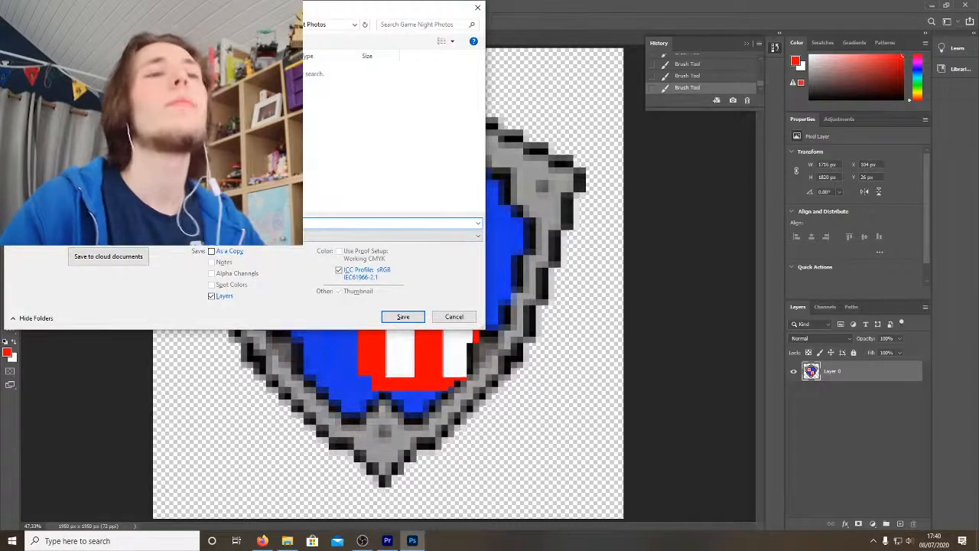
left_click(392, 236)
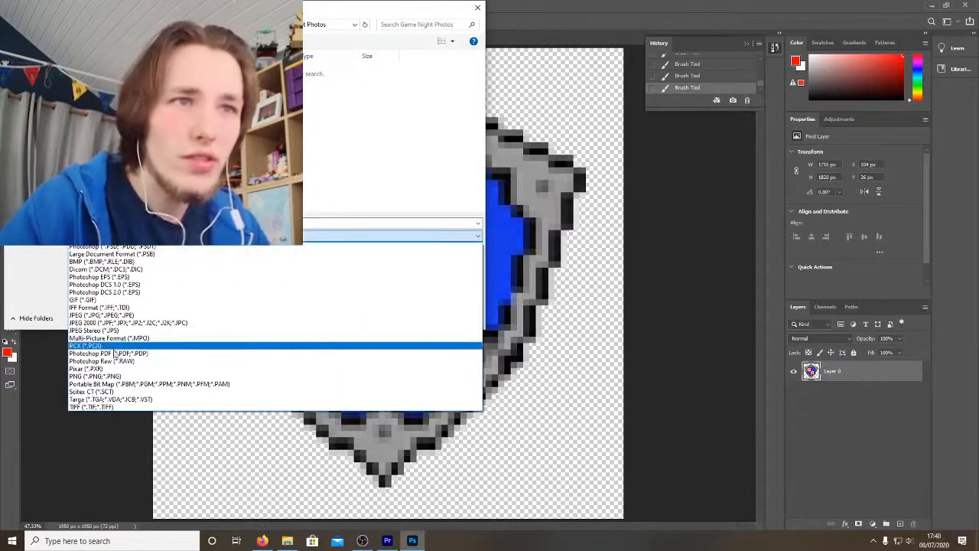
left_click(116, 376)
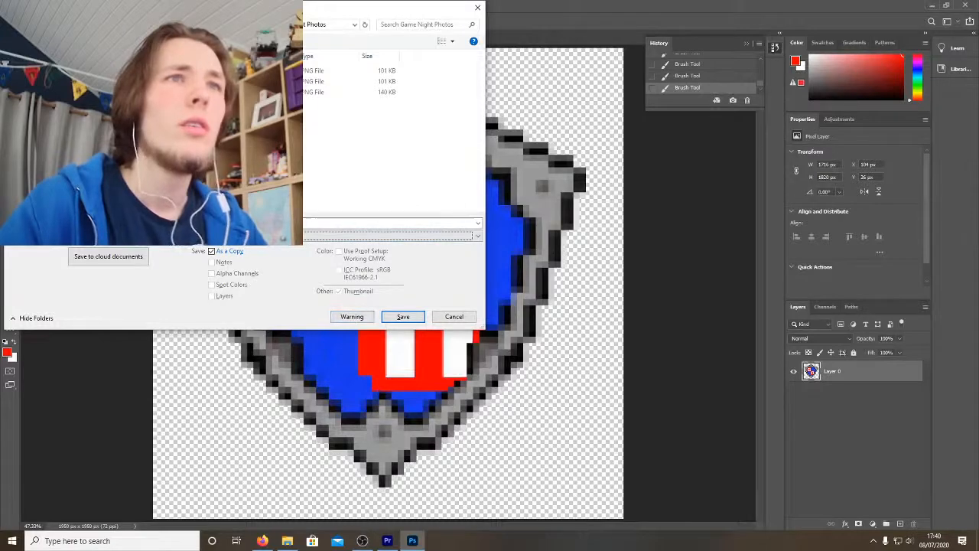
left_click(398, 319)
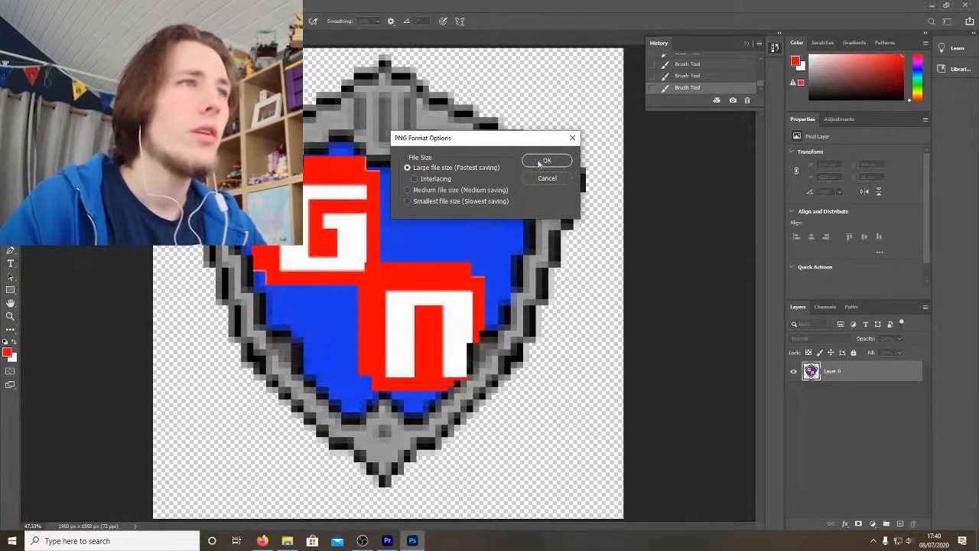
left_click(549, 162)
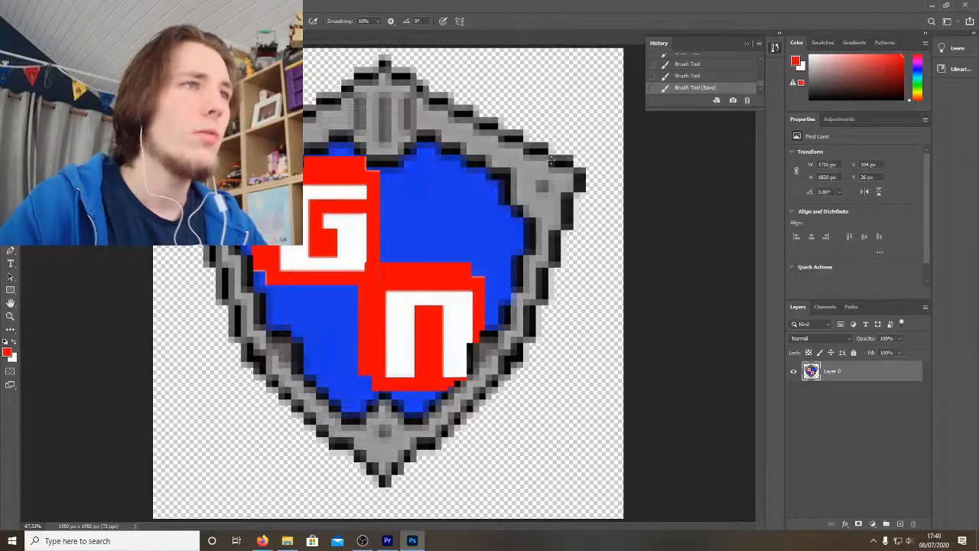
Step: Close Photoshop without saving changes to IMG_0287.jpg, and collapse the Game Night Photos bin in Premiere Pro
left_click(967, 5)
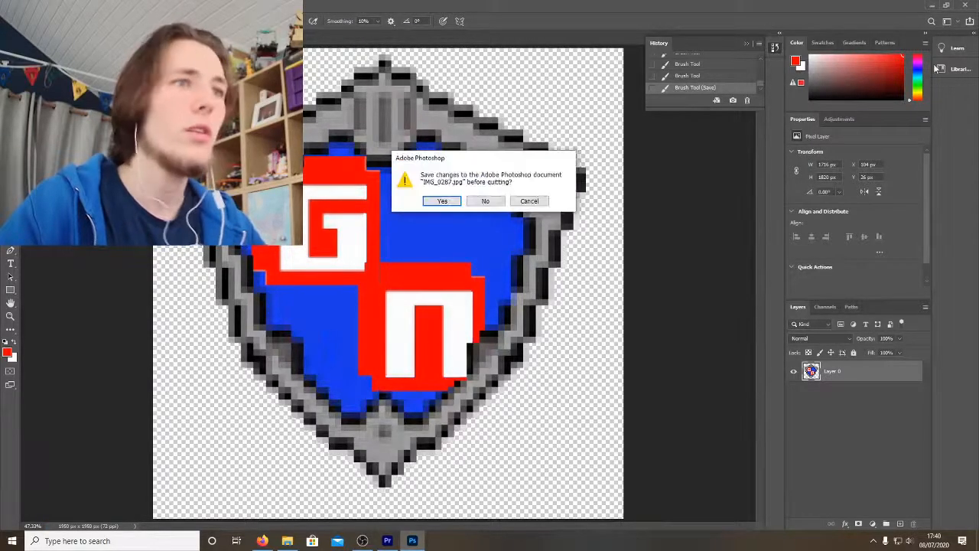
left_click(484, 201)
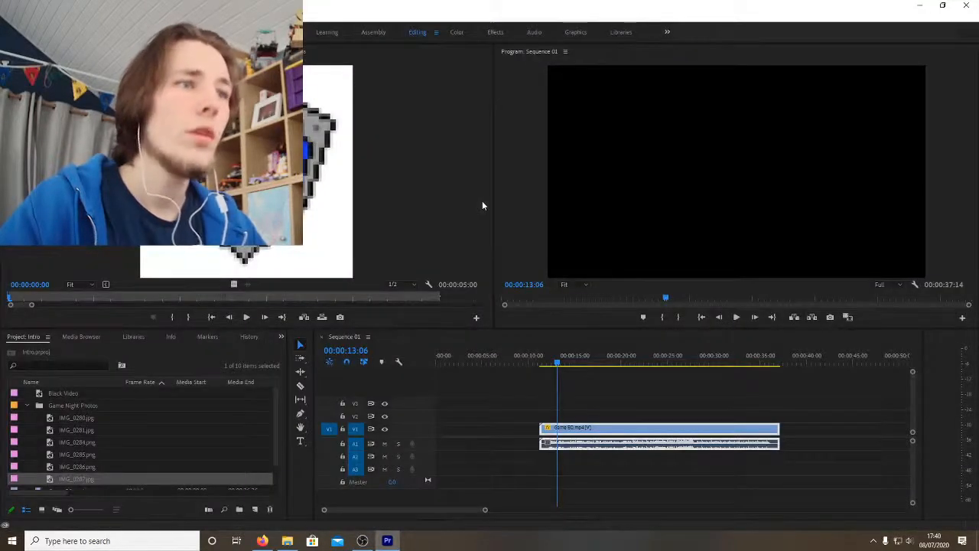
scroll(208, 419, "down", 1)
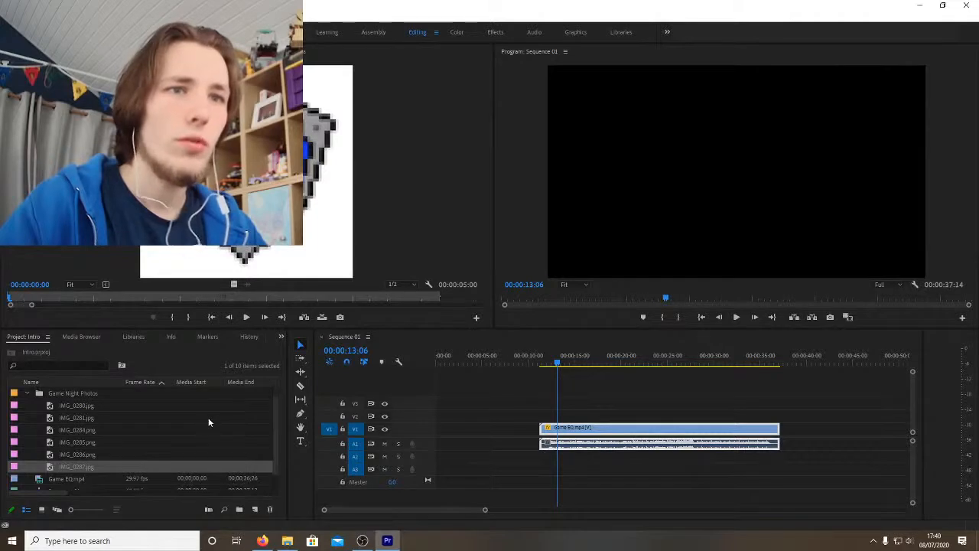
left_click(26, 394)
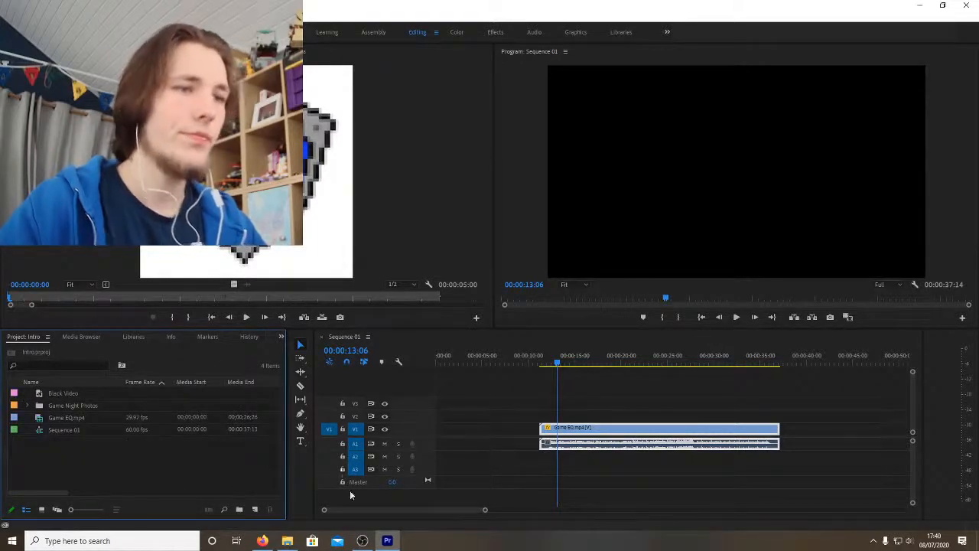
Step: Import IMG_0287.png from the Game Night Photos folder and place it on V2 at the start of the Game EQ.mp4 clip
left_click(294, 543)
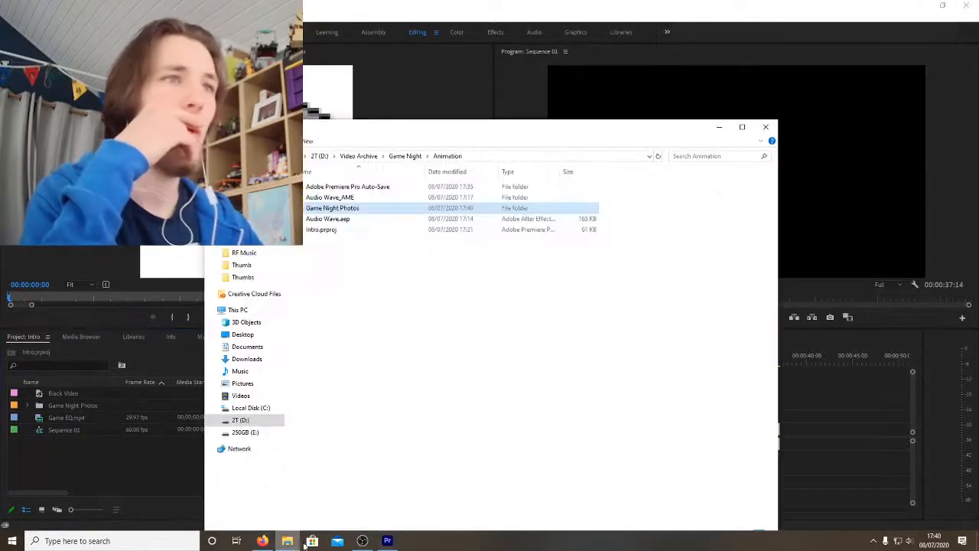
double_click(361, 209)
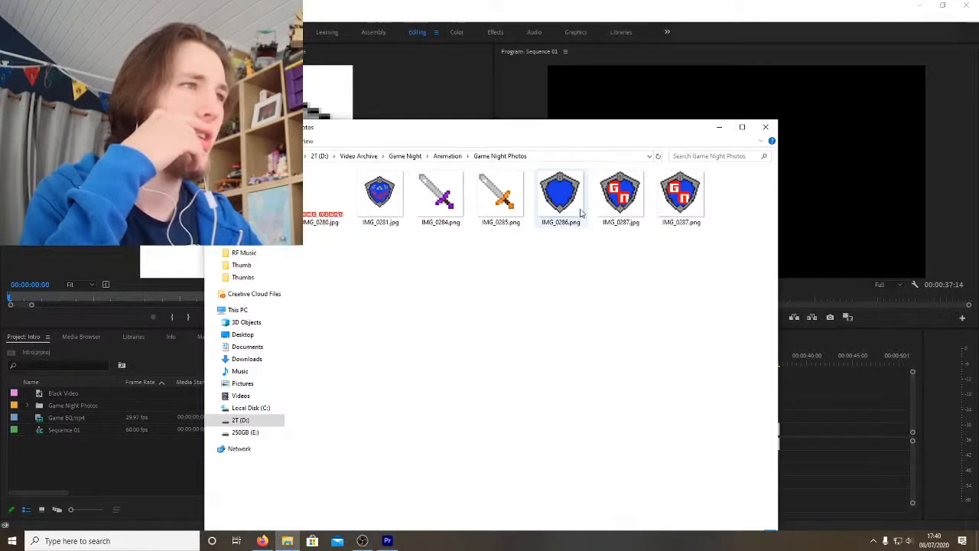
left_click(686, 196)
left_click_drag(686, 193, 145, 460)
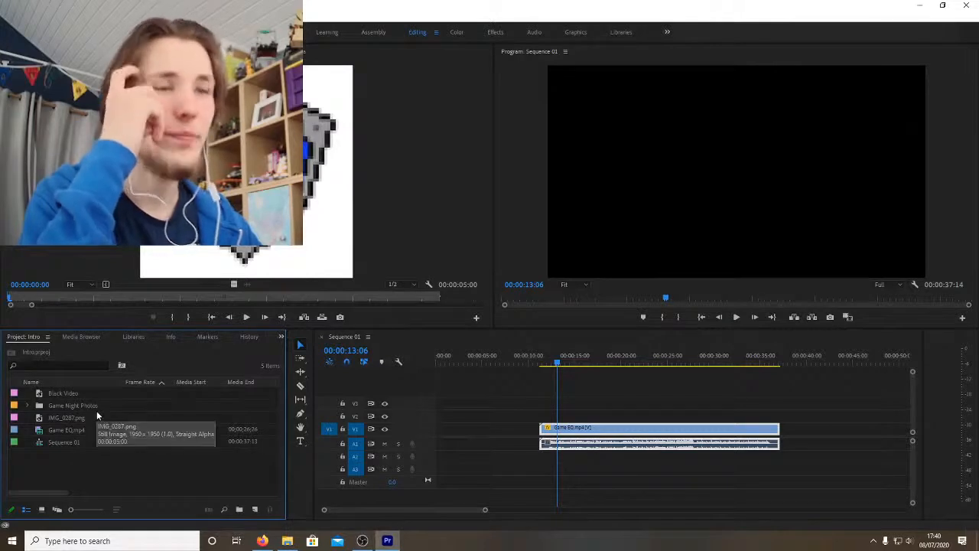
left_click_drag(96, 416, 557, 414)
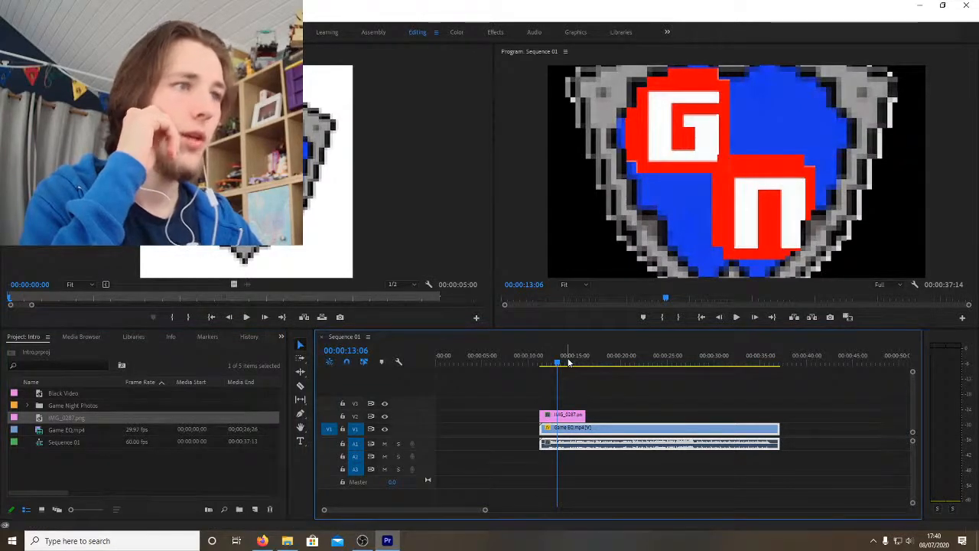
Step: Scale the shield logo clip down to a small emblem in the centre of the frame
left_click(573, 414)
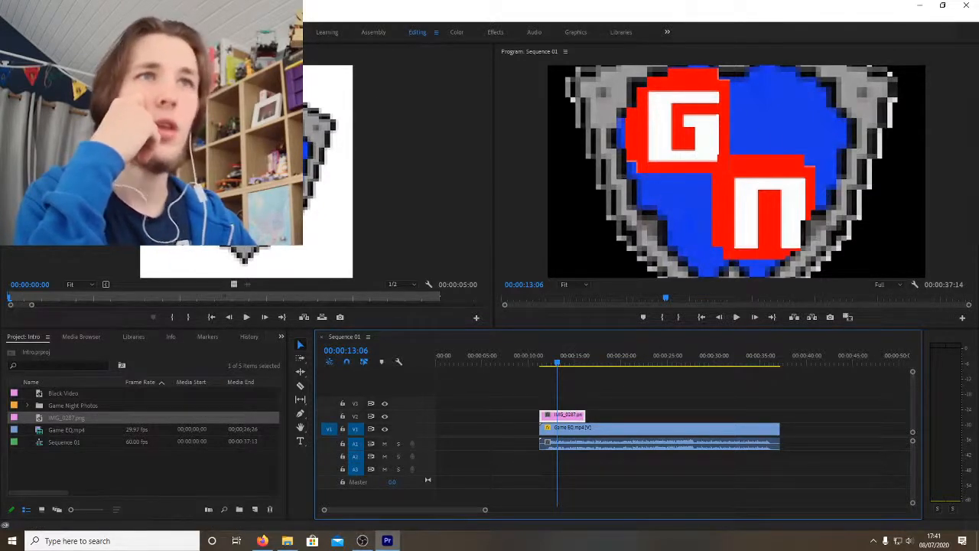
left_click(107, 51)
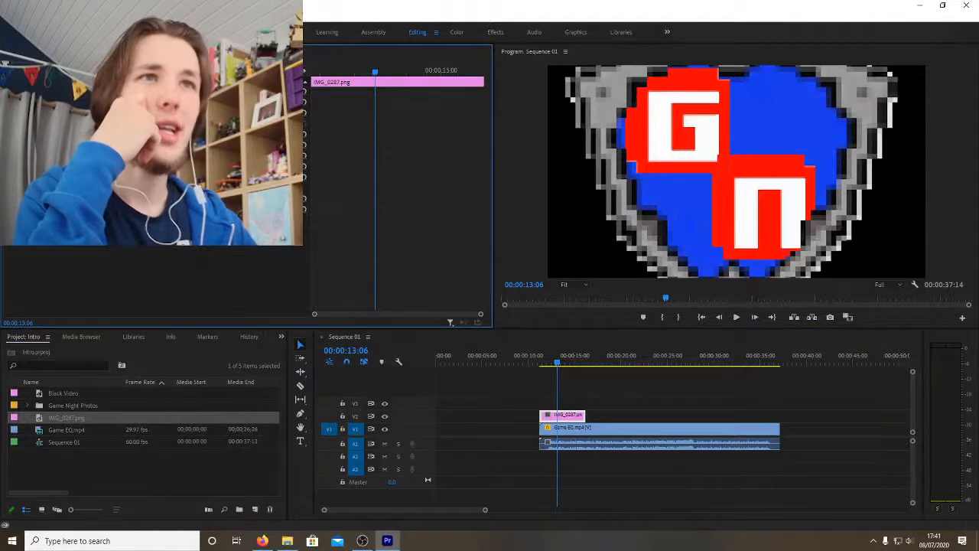
left_click_drag(136, 113, 104, 113)
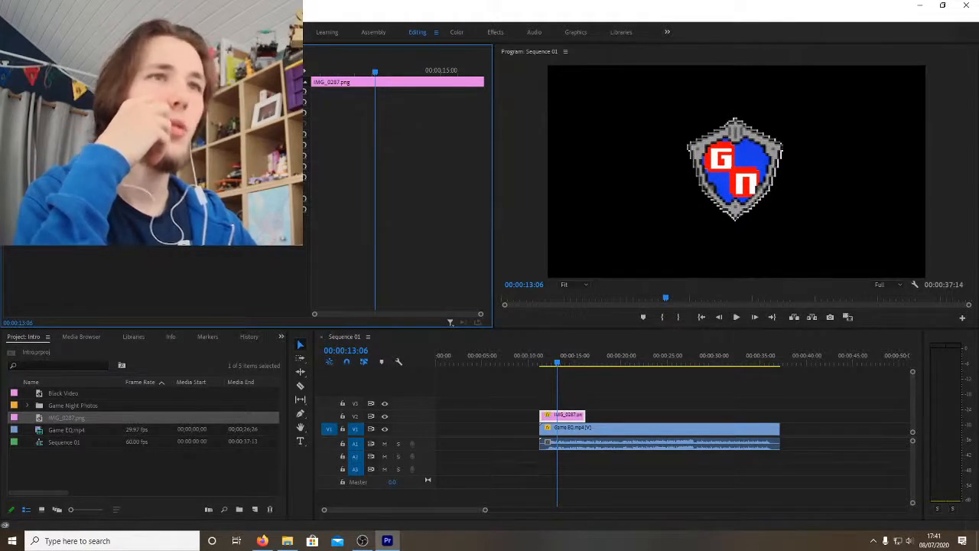
left_click_drag(104, 112, 97, 112)
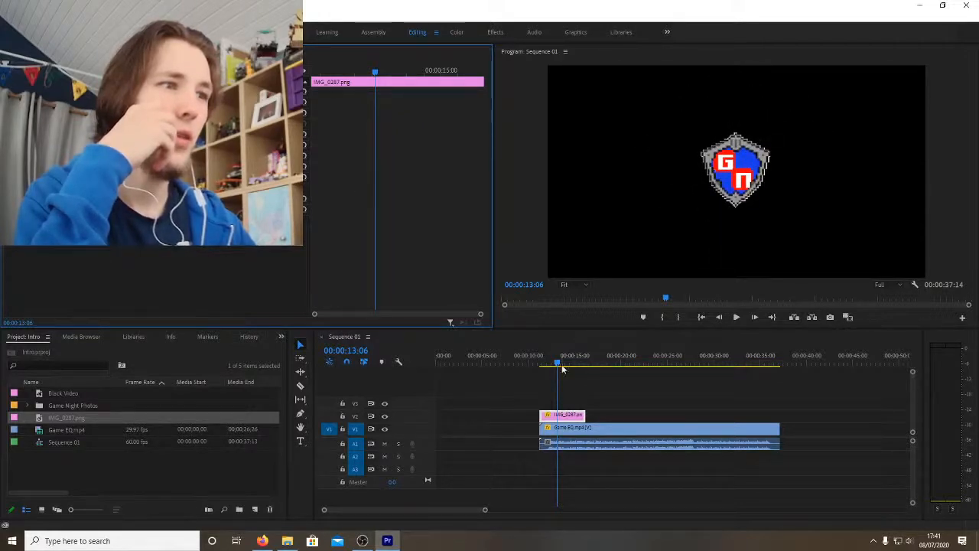
Step: Play the sequence from the logo's start and extend the logo clip to the end of Game EQ.mp4
left_click_drag(556, 363, 544, 369)
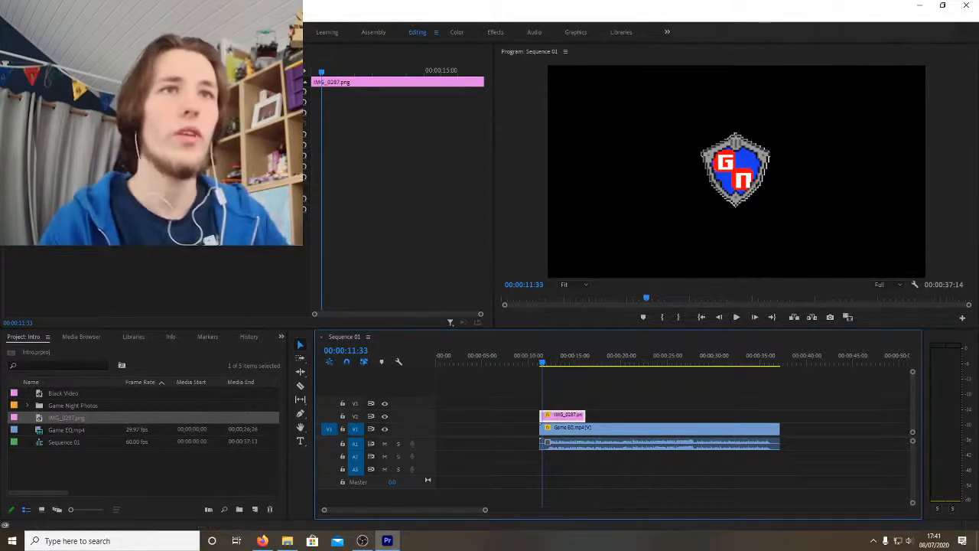
key("space")
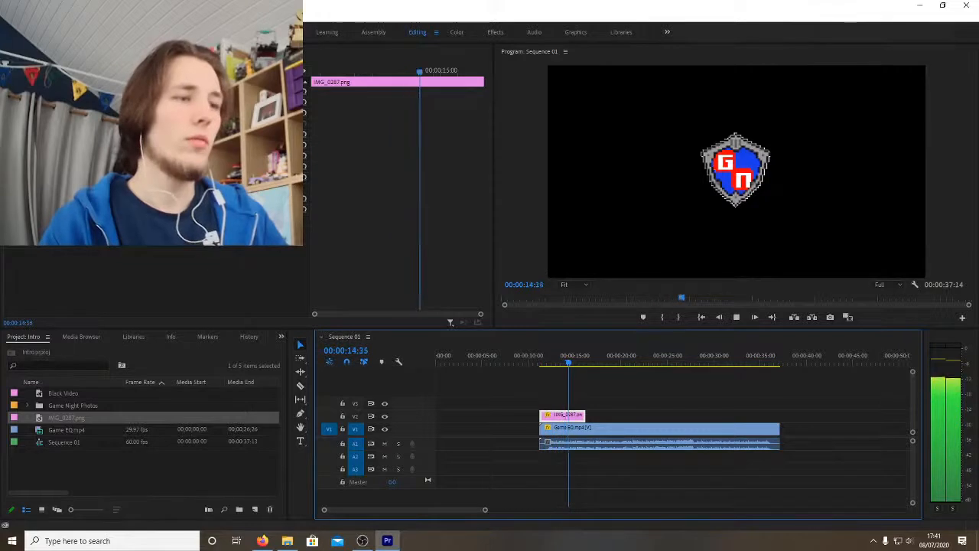
key("space")
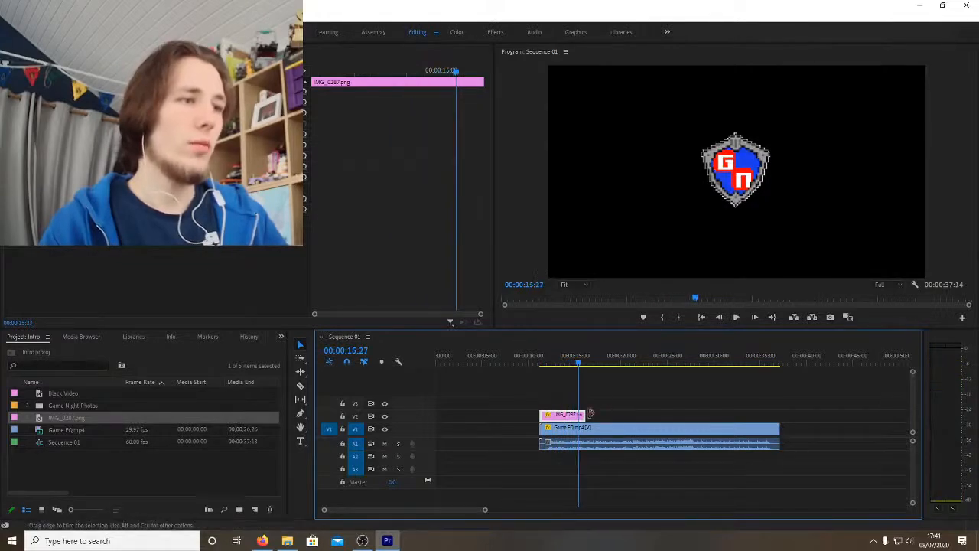
left_click_drag(654, 413, 780, 412)
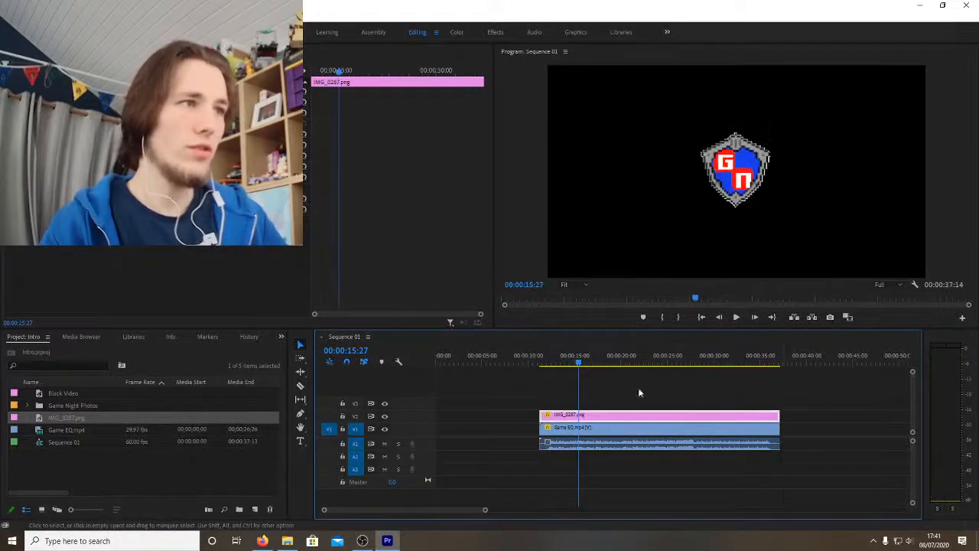
Step: Play through the music to find the cut point and split the logo clip on V2 at 00:00:16:15
left_click(544, 364)
key("space")
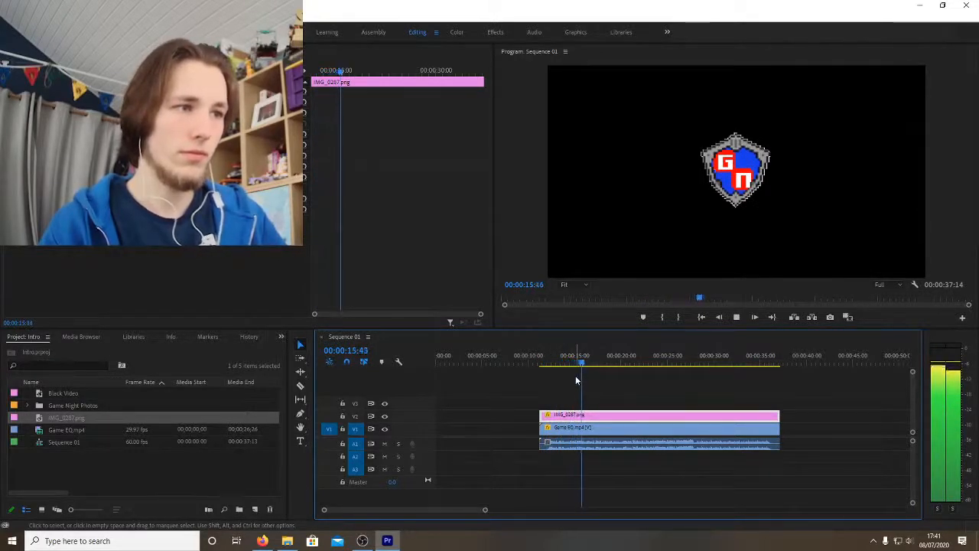
key("space")
left_click_drag(586, 366, 584, 368)
left_click_drag(323, 510, 372, 518)
key("space")
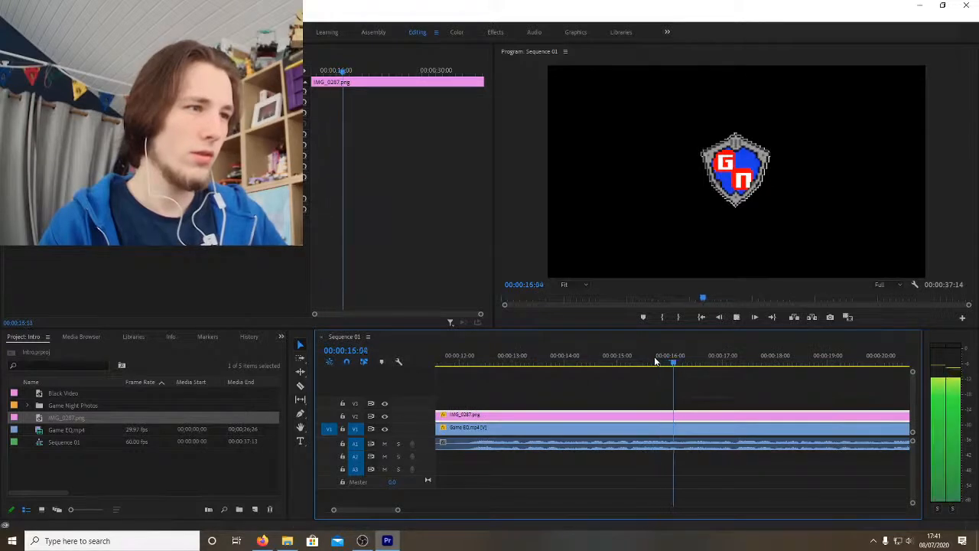
key("space")
key("Right")
key("Right")
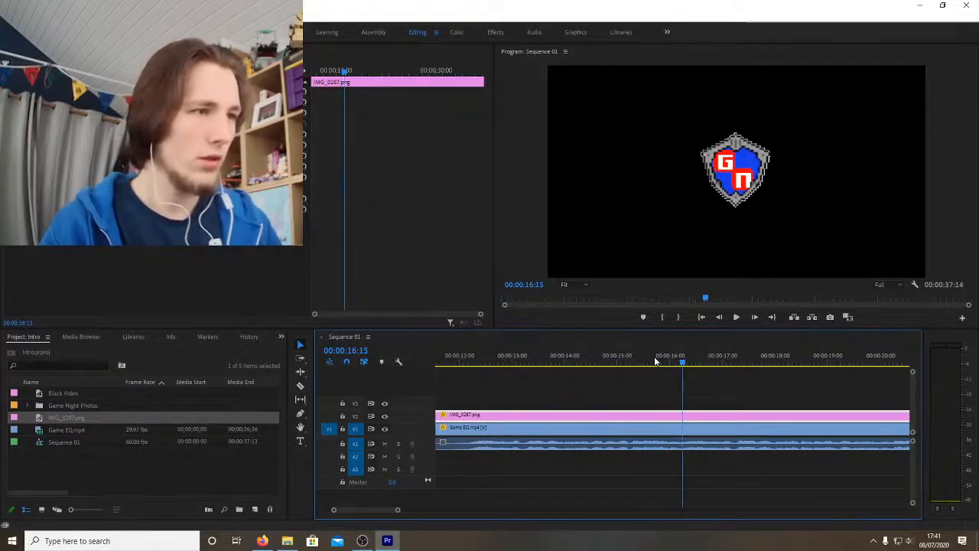
key("c")
left_click(686, 420)
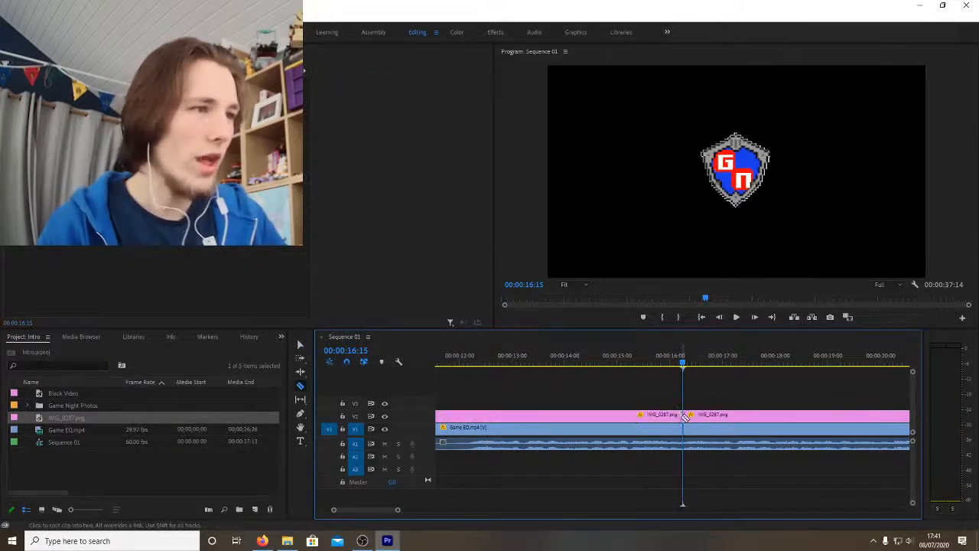
key("v")
Step: Select the first section of the split logo clip and set position and rotation keyframes at its end, 00:00:16:15
left_click_drag(400, 511, 545, 513)
double_click(626, 420)
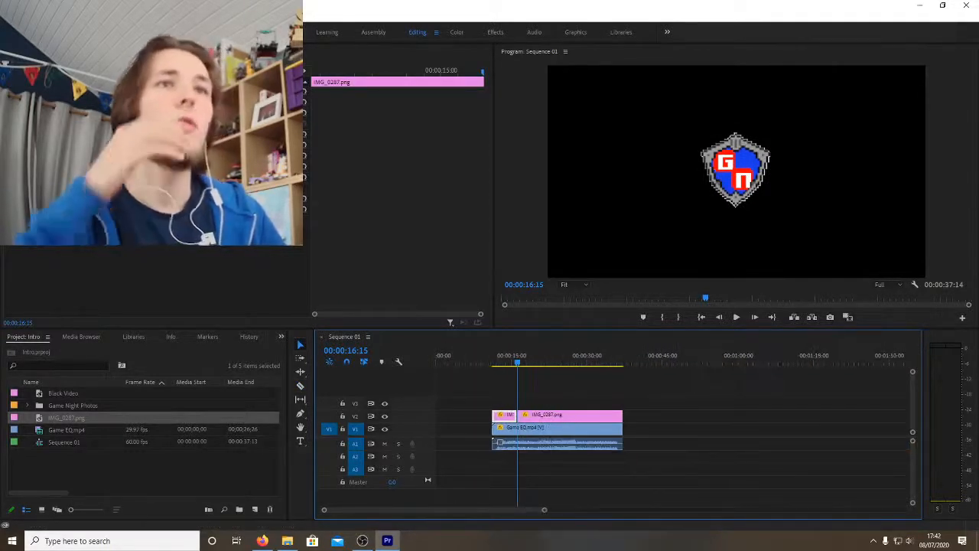
left_click(23, 102)
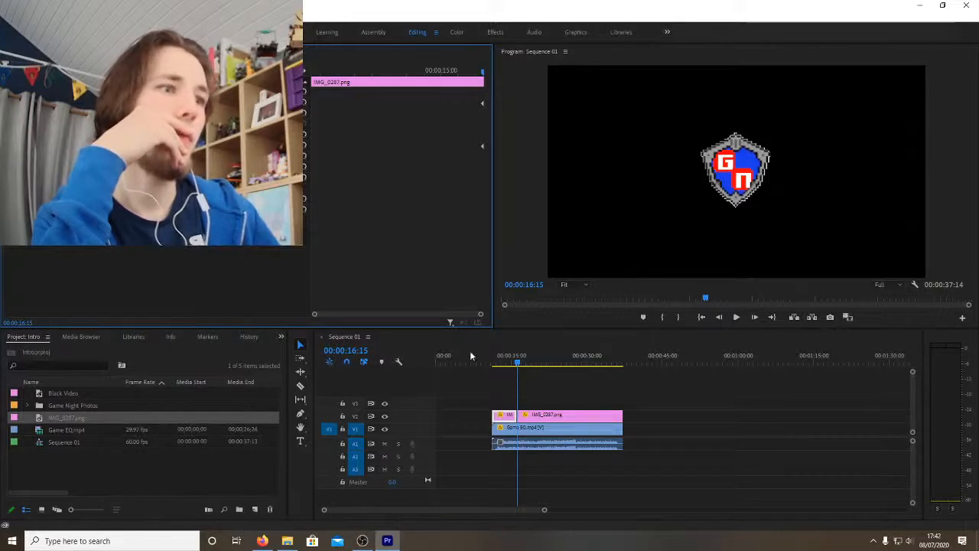
Step: Keyframe the logo's rotation at 00:00:11:15, the start of its first section, so it spins by whole turns and ends upright
left_click_drag(520, 364, 495, 363)
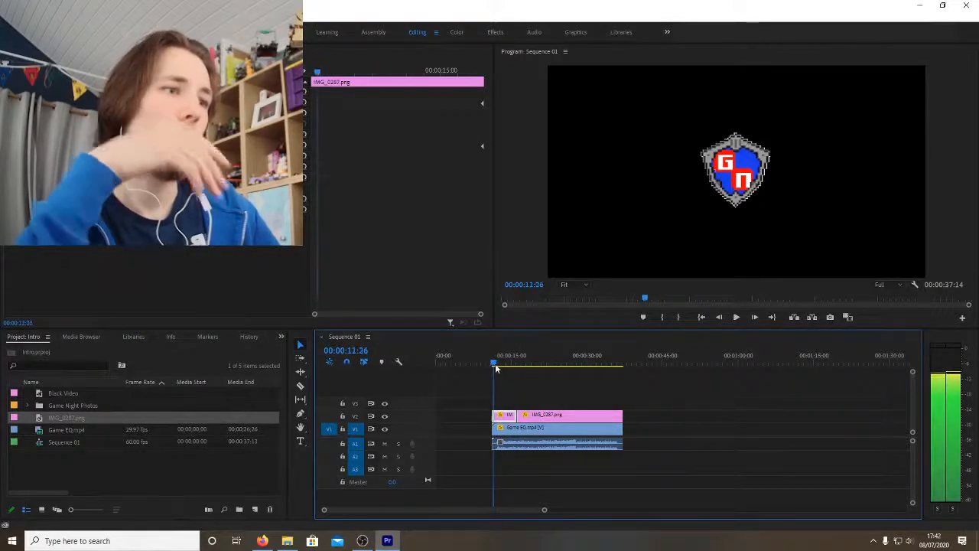
key("space")
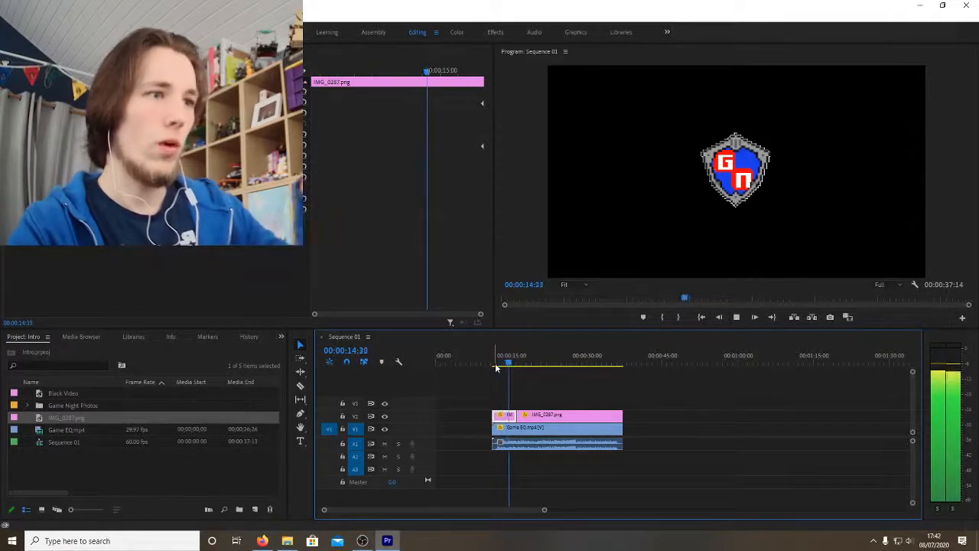
key("space")
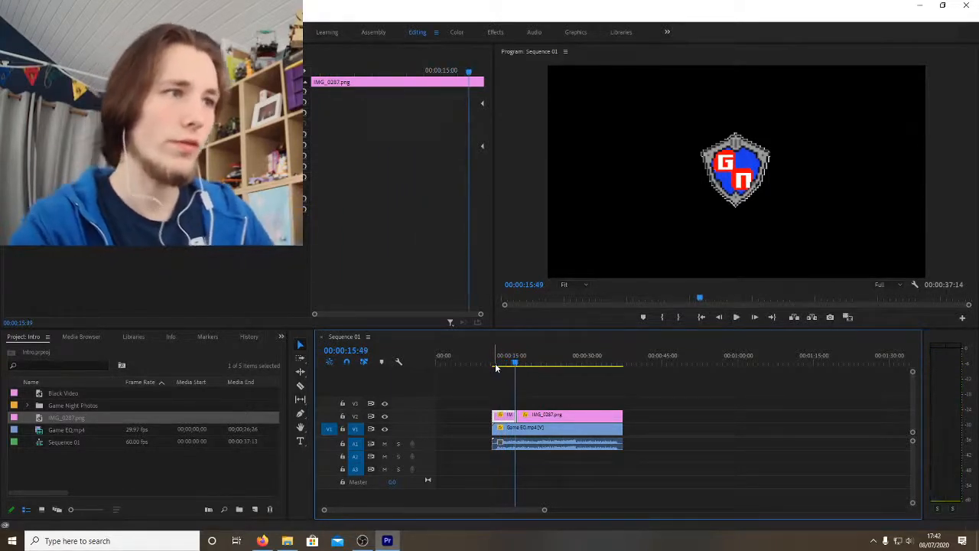
left_click(495, 363)
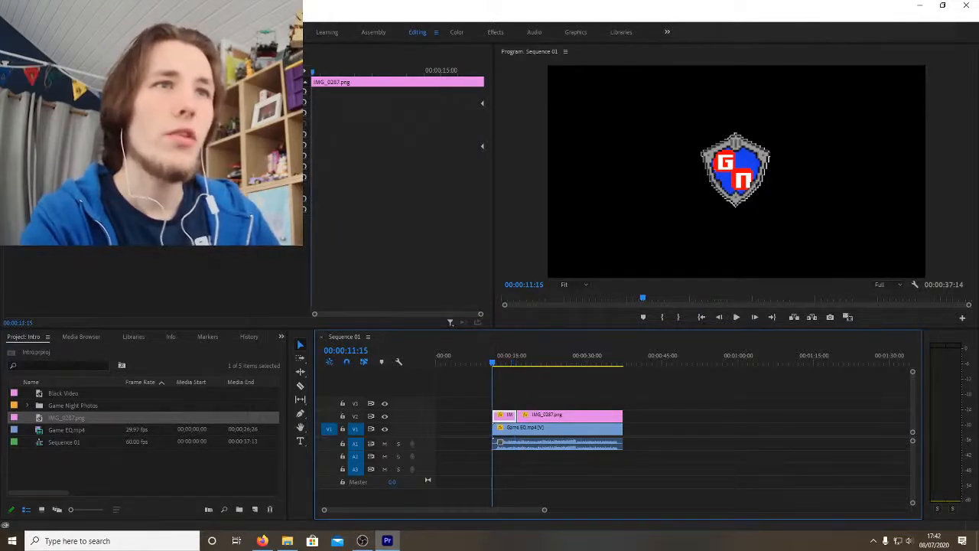
left_click(137, 112)
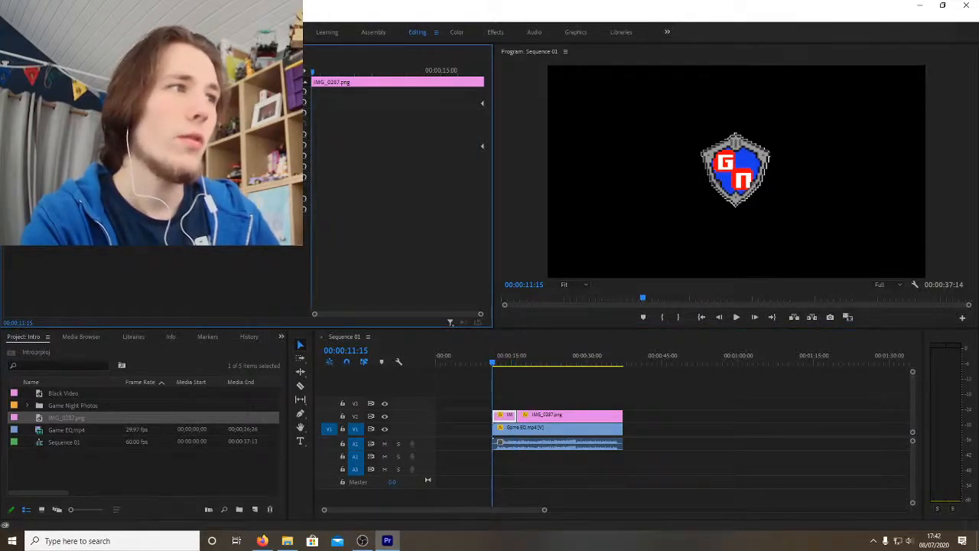
left_click_drag(137, 146, 121, 146)
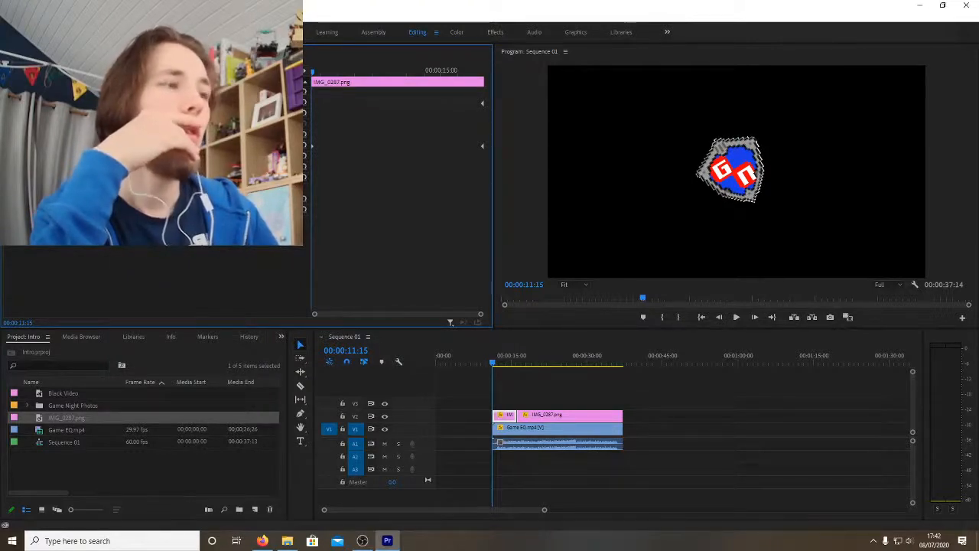
left_click_drag(122, 145, 148, 145)
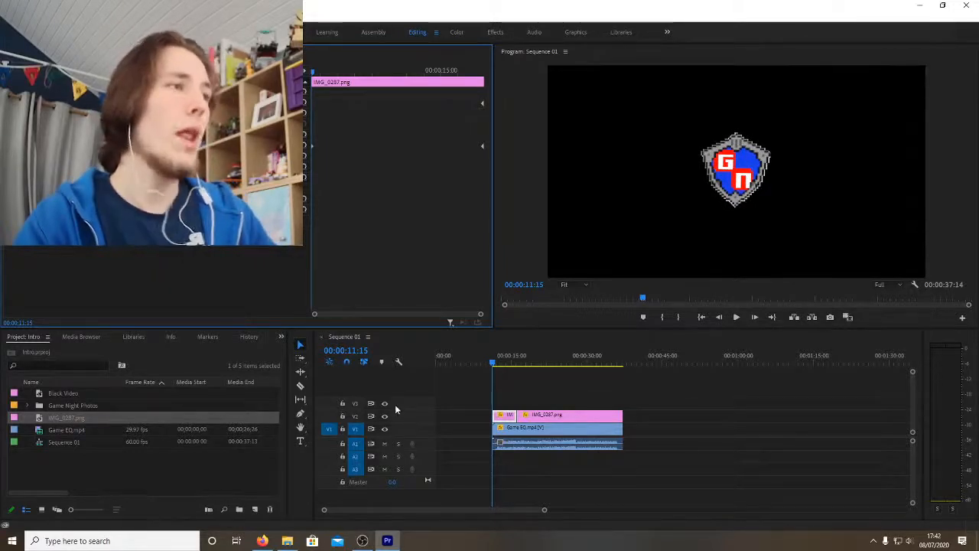
Step: Preview the logo's spin, and keyframe its position off the right side of the frame at 00:00:11:15
key("space")
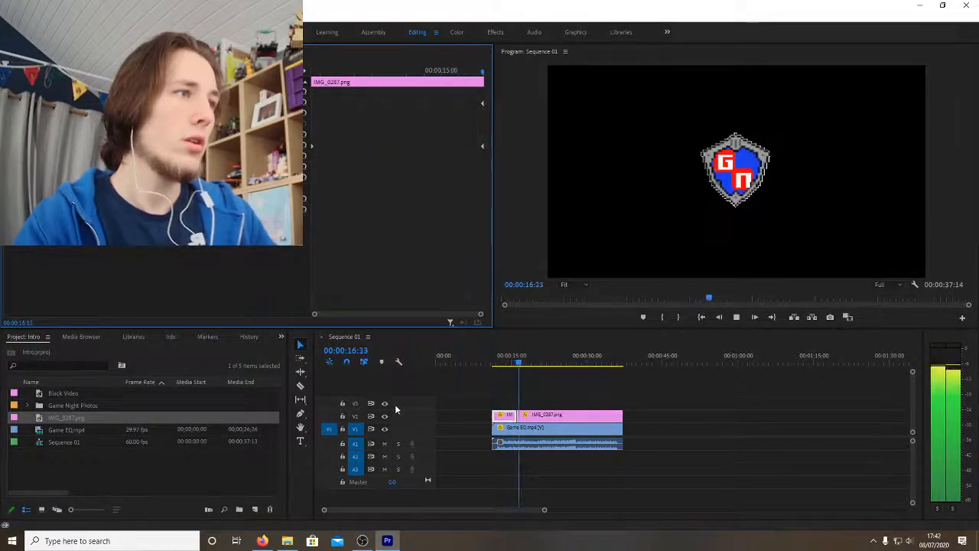
left_click(503, 363)
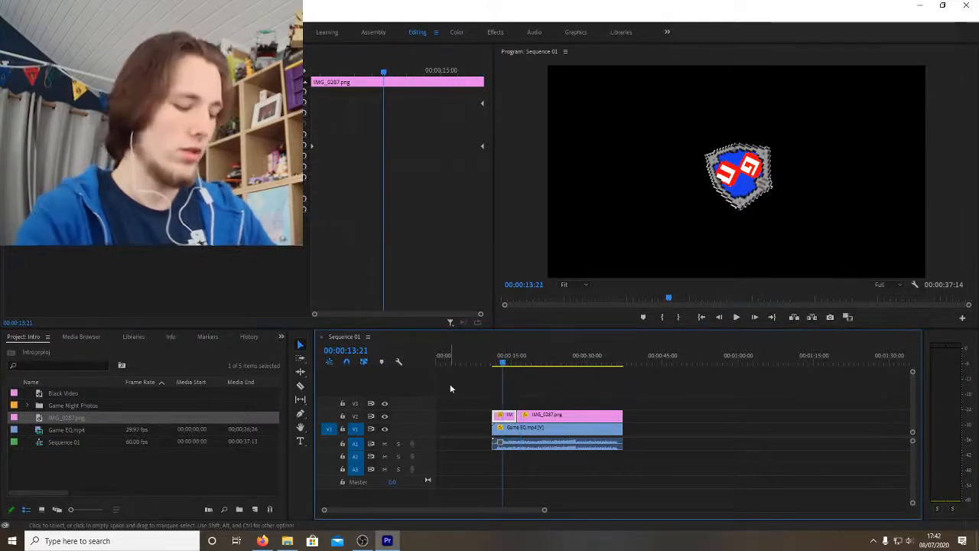
key("Up")
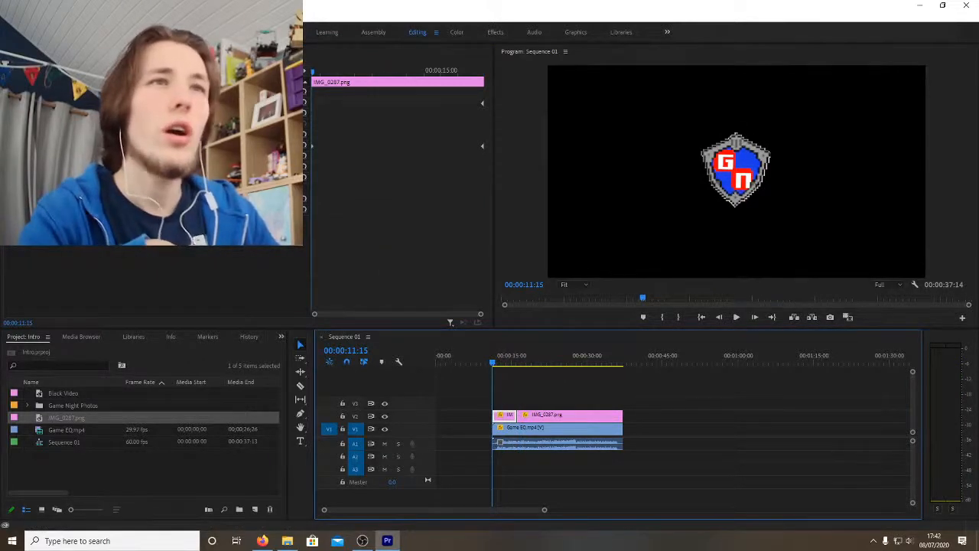
left_click_drag(108, 103, 165, 104)
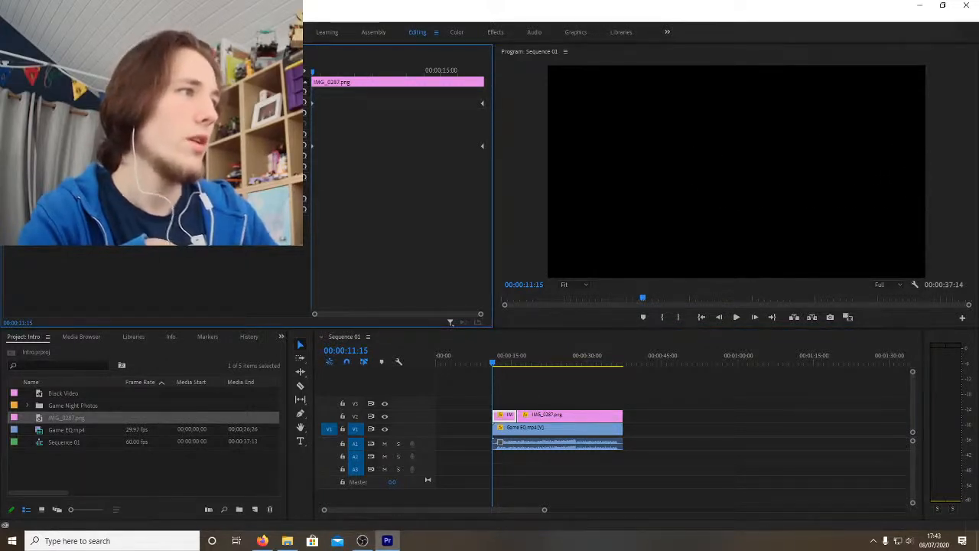
Step: Play back the logo's spinning entrance from its start to check the combined movement and rotation
key("space")
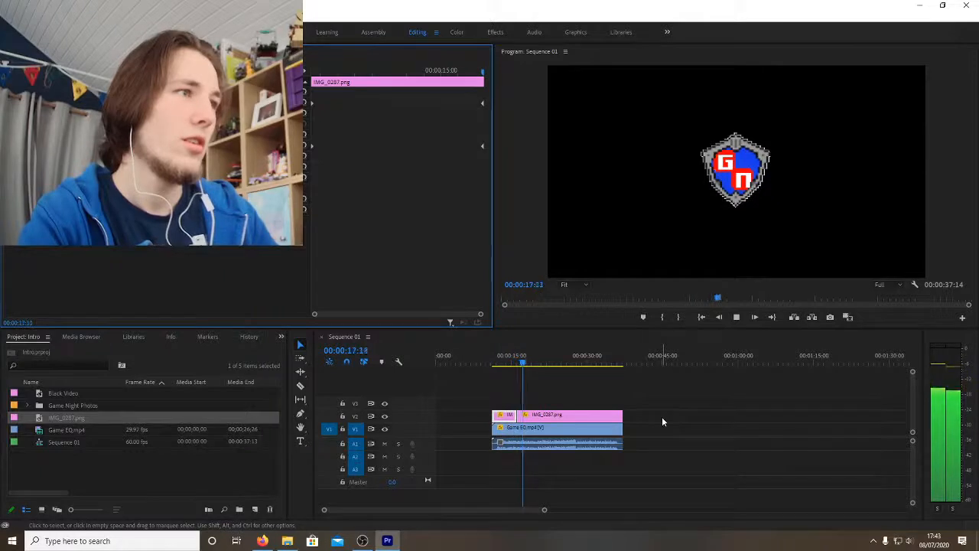
key("space")
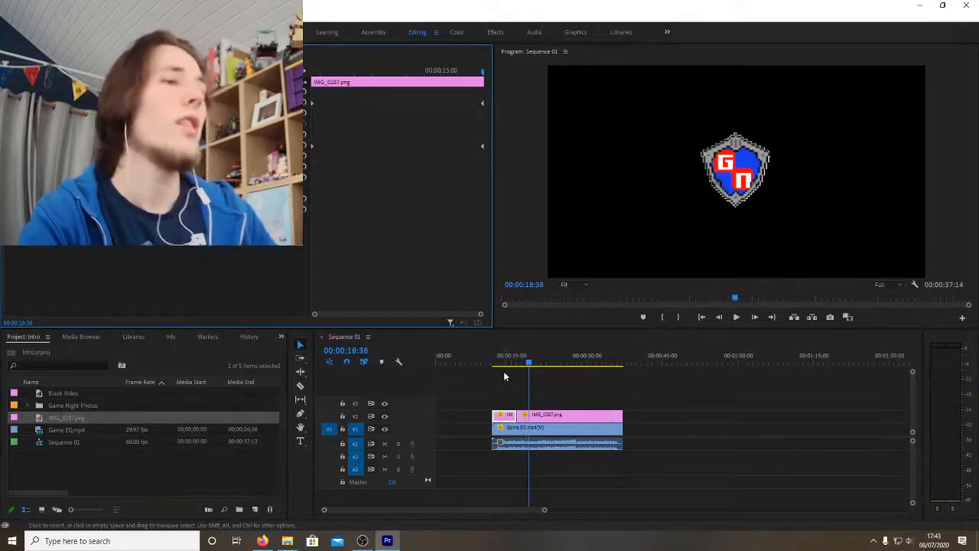
left_click_drag(496, 365, 502, 392)
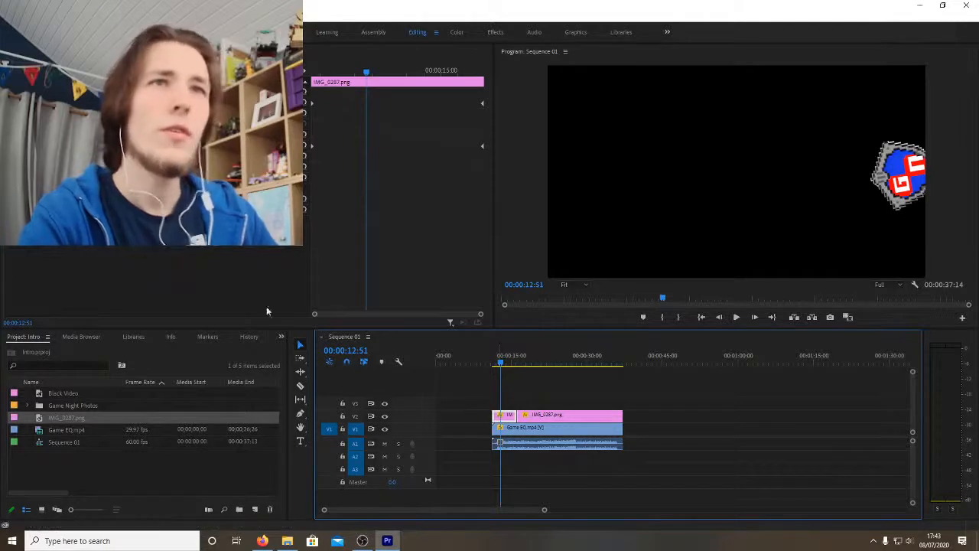
key("Up")
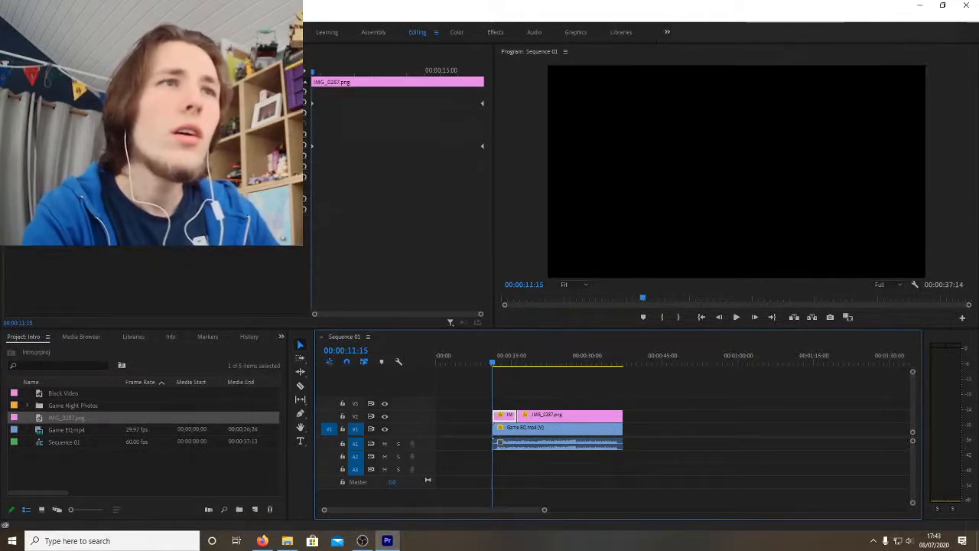
key("shift+5")
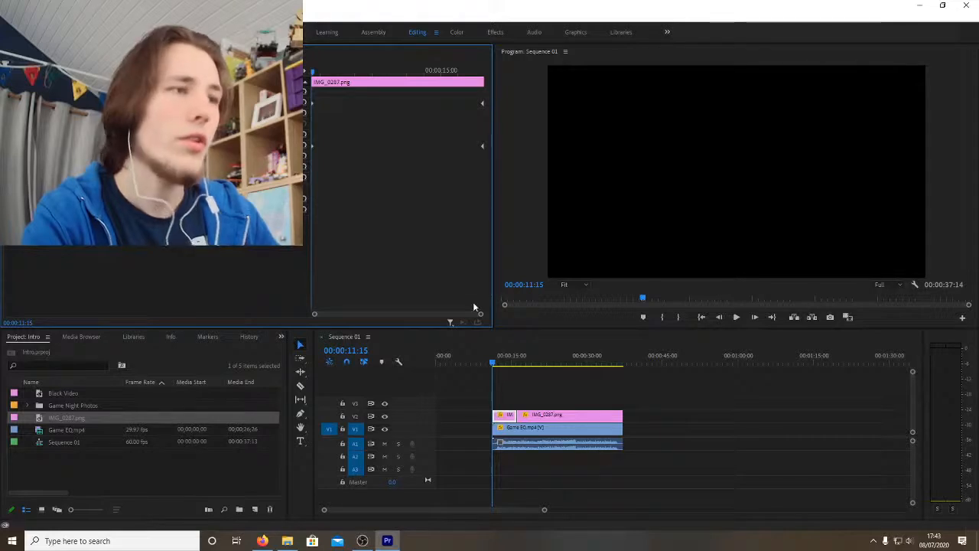
key("space")
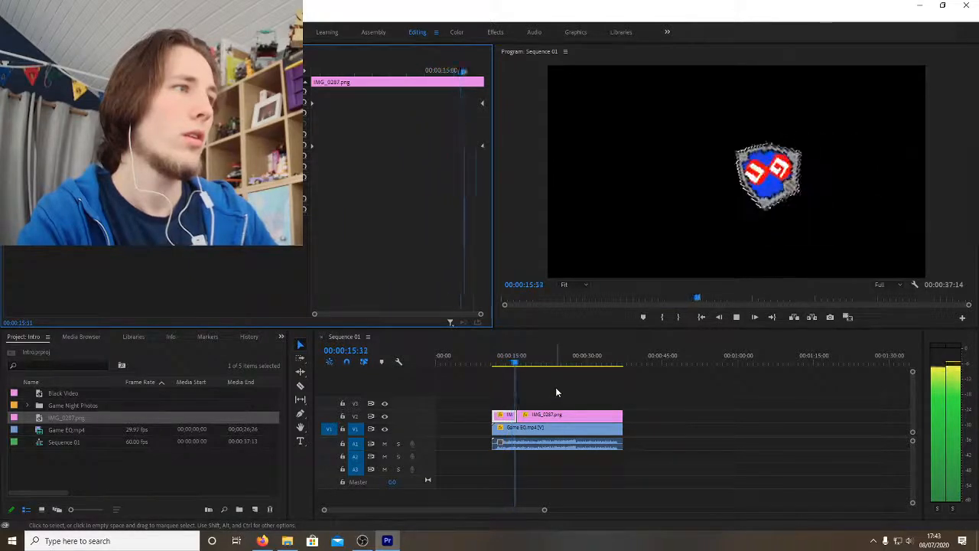
Step: Stop the playback and replay the end of the logo's spin from around 00:00:16:00 to check how it comes to rest
key("space")
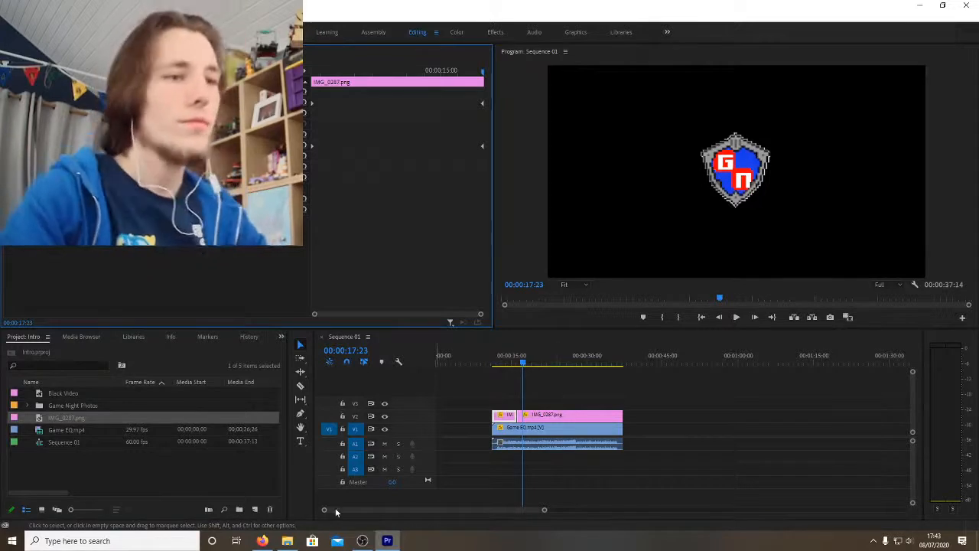
scroll(323, 511, "up", 3)
scroll(621, 368, "up", 5)
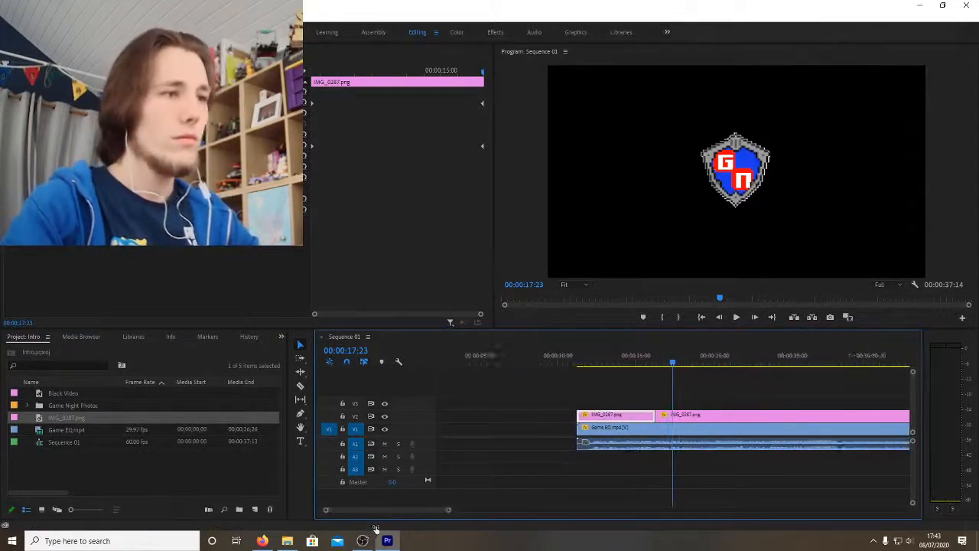
left_click(609, 357)
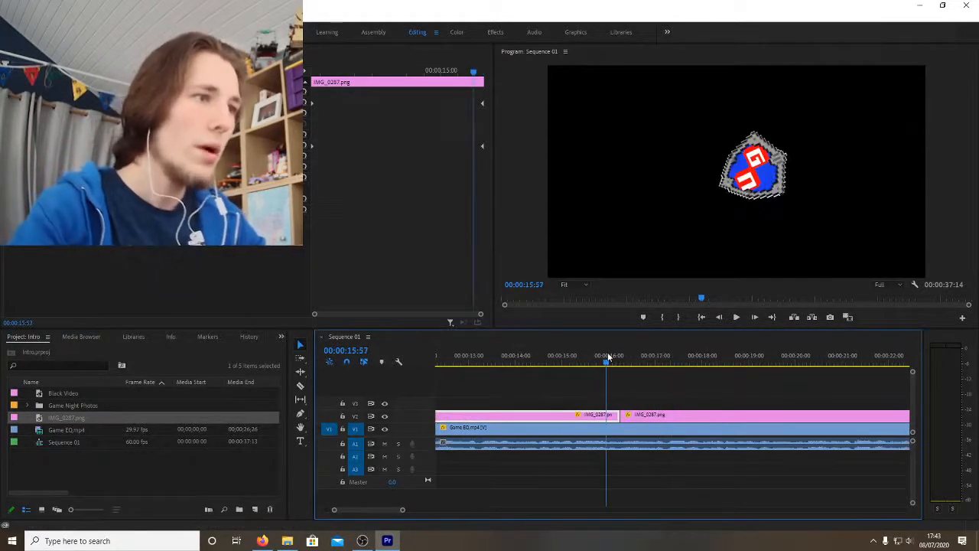
key("space")
left_click(610, 362)
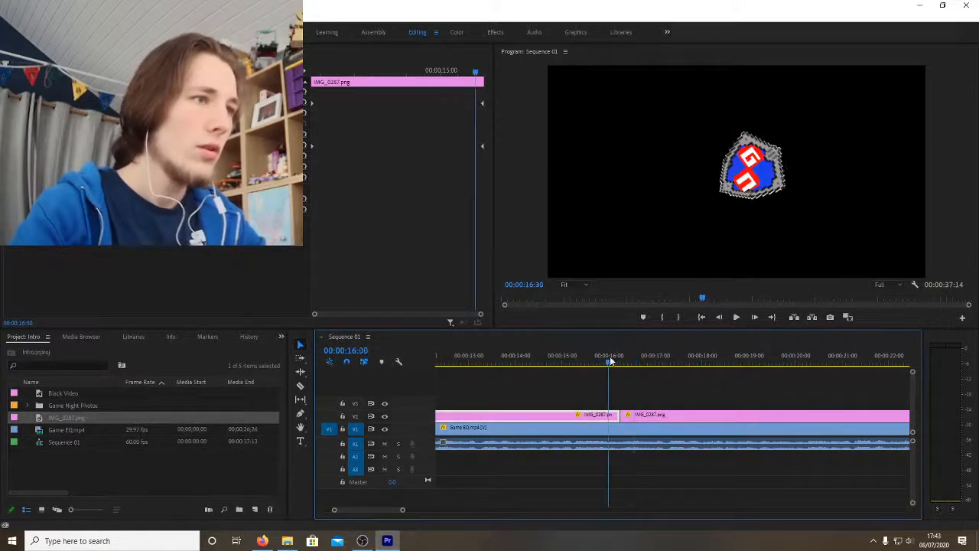
key("space")
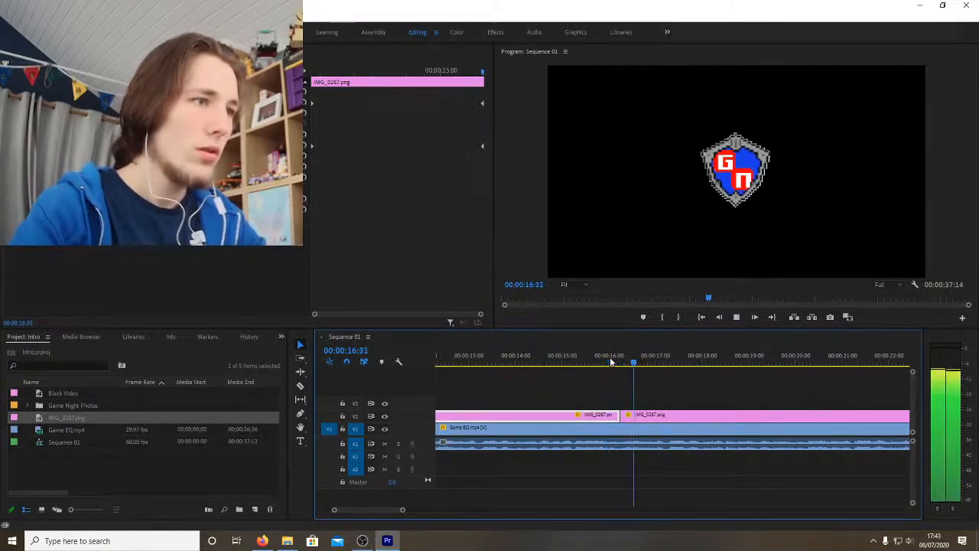
key("space")
left_click(624, 363)
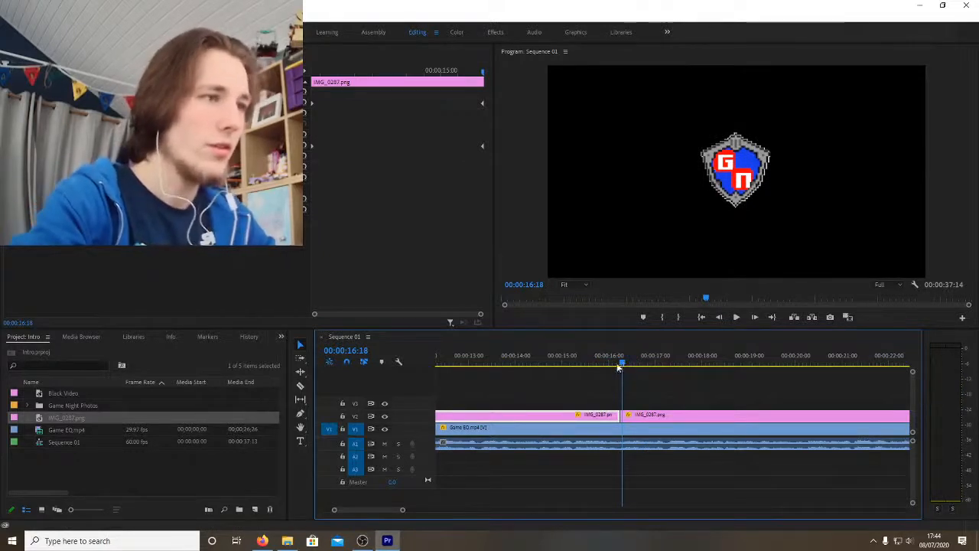
left_click(612, 361)
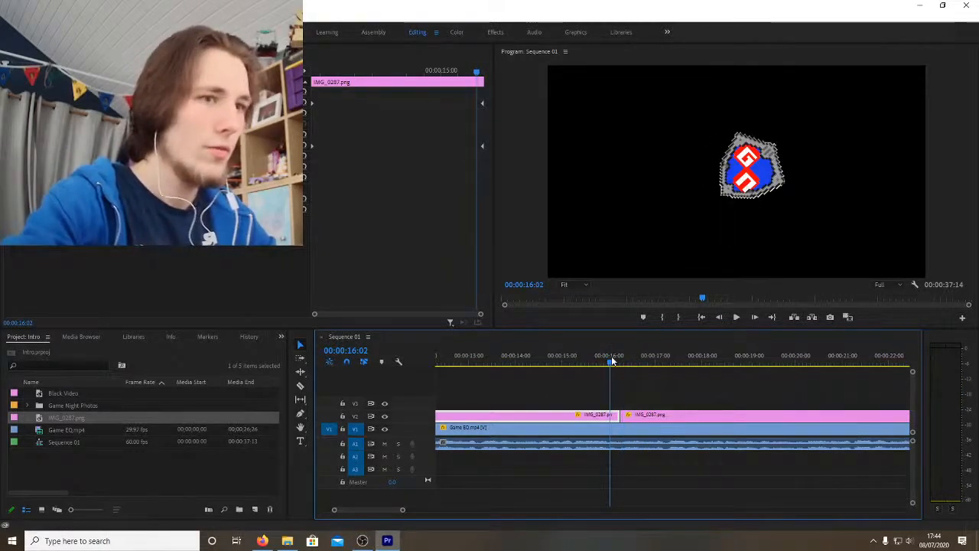
key("space")
key("space")
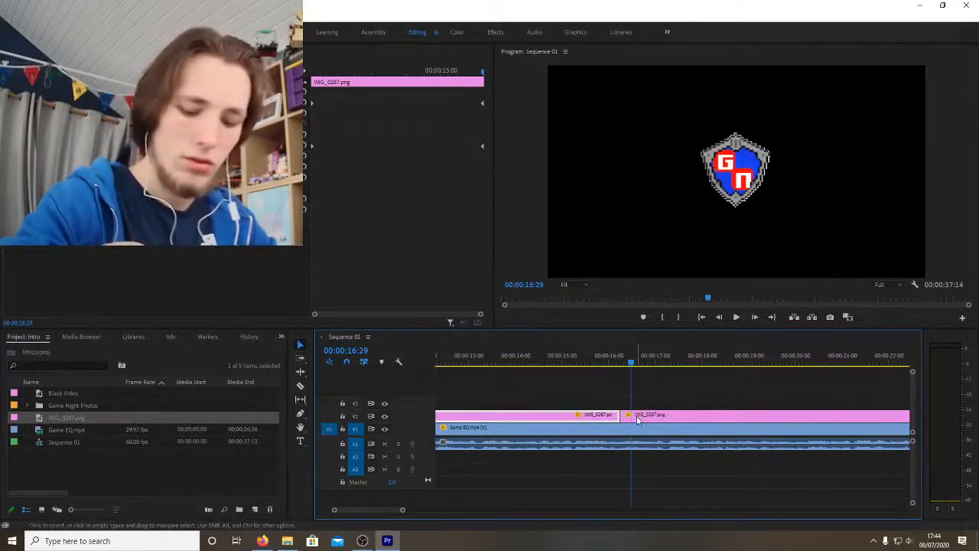
Step: Cut the second logo section at 00:00:16:29 with the Razor tool and replay the passage from about 00:00:16:00
key("c")
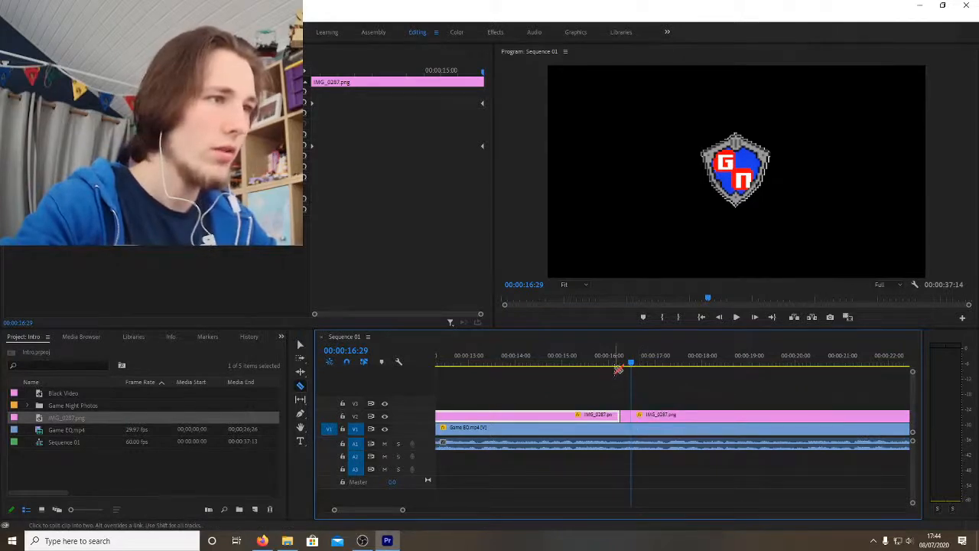
left_click(612, 362)
key("space")
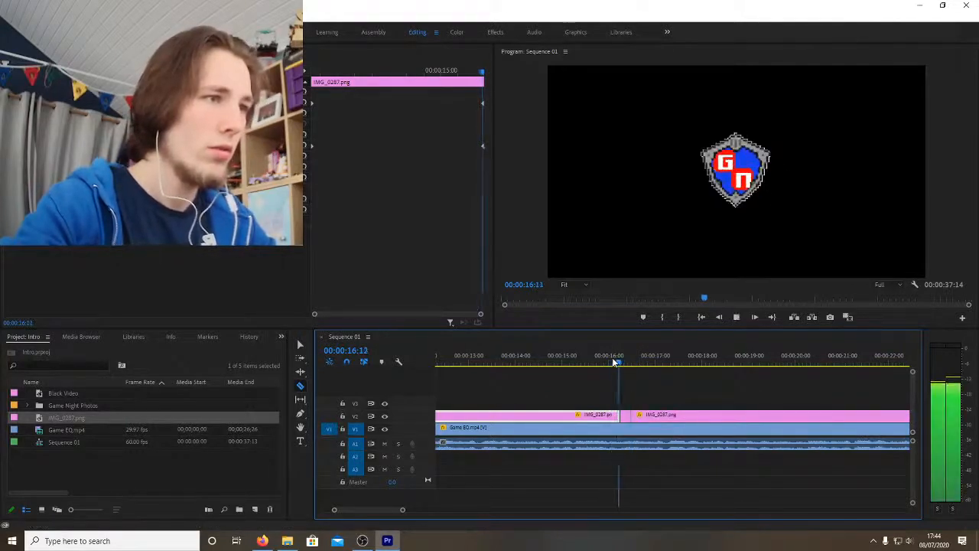
key("space")
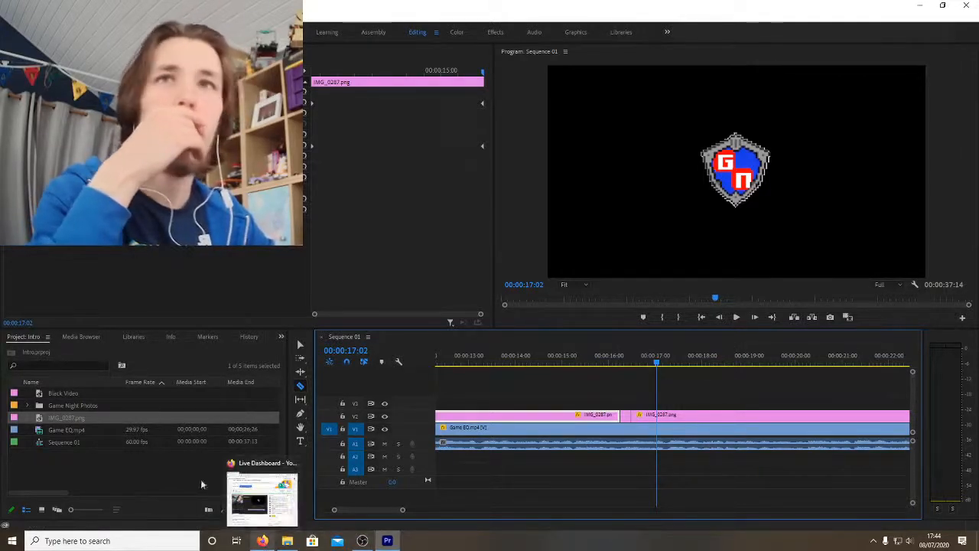
Step: Play back the sequence from just after the logo comes to rest until 00:00:34:08
left_click(263, 541)
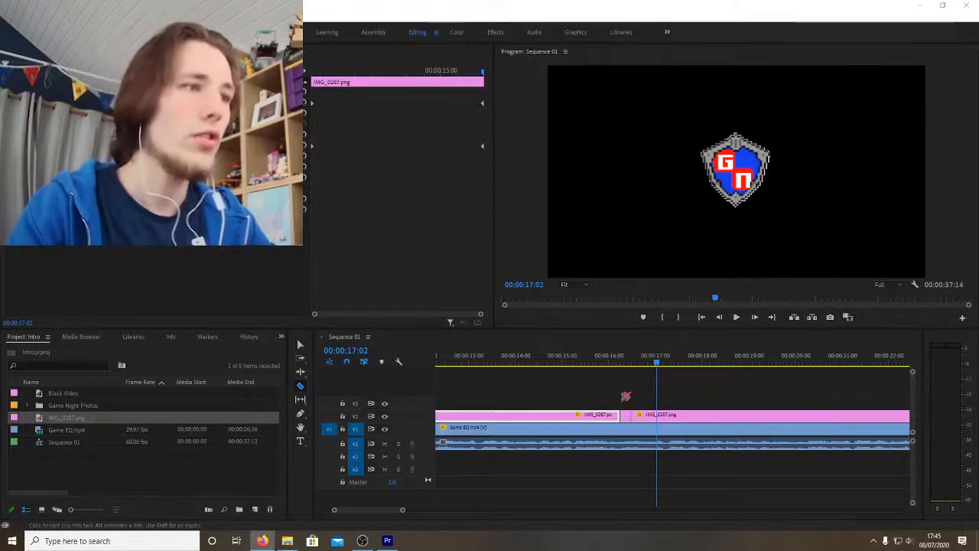
left_click(626, 357)
key("space")
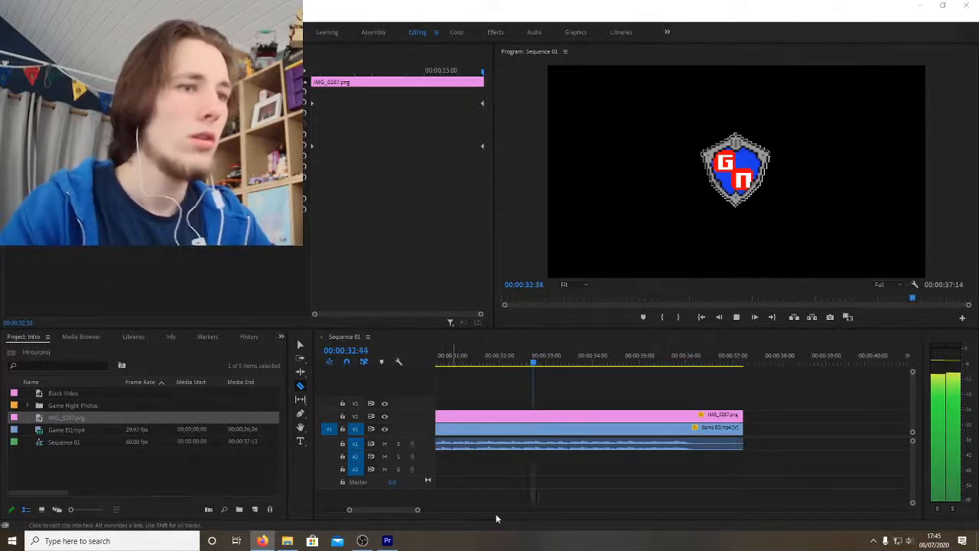
left_click(533, 341)
key("space")
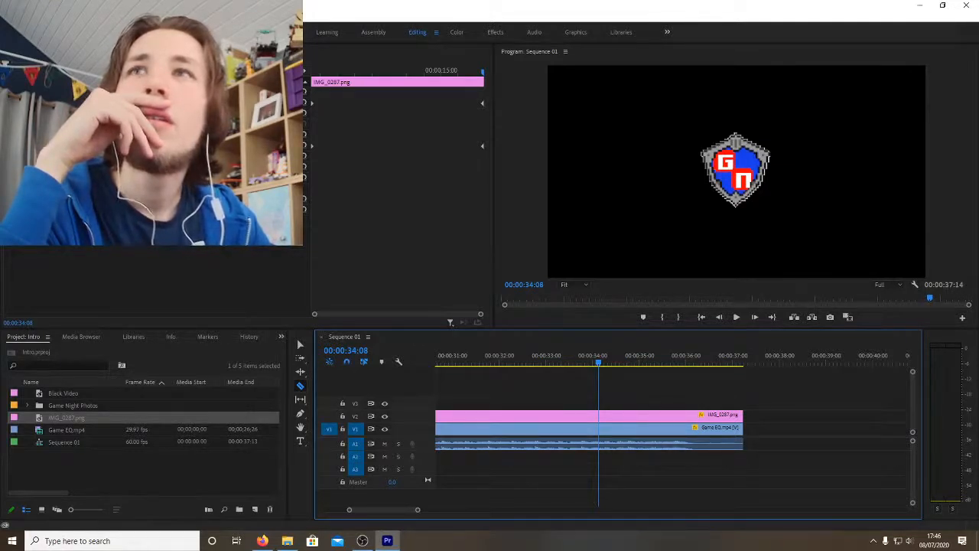
key("alt+Tab")
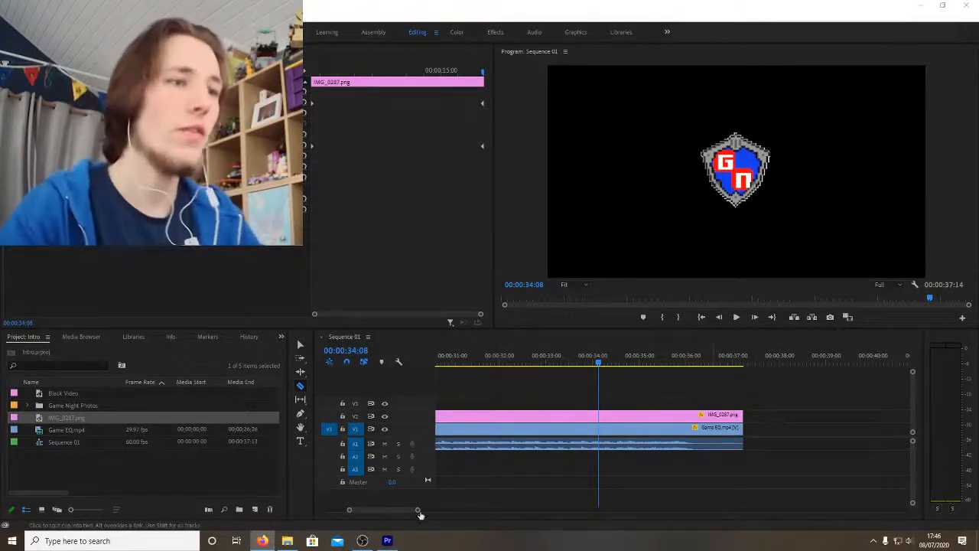
Step: Trim the start of the long last logo section to about 24 seconds, opening a gap after the short middle section
mouse_move(420, 511)
left_mouse_down()
mouse_move(430, 509)
mouse_move(410, 511)
mouse_move(437, 513)
mouse_move(440, 522)
mouse_move(412, 505)
left_mouse_up()
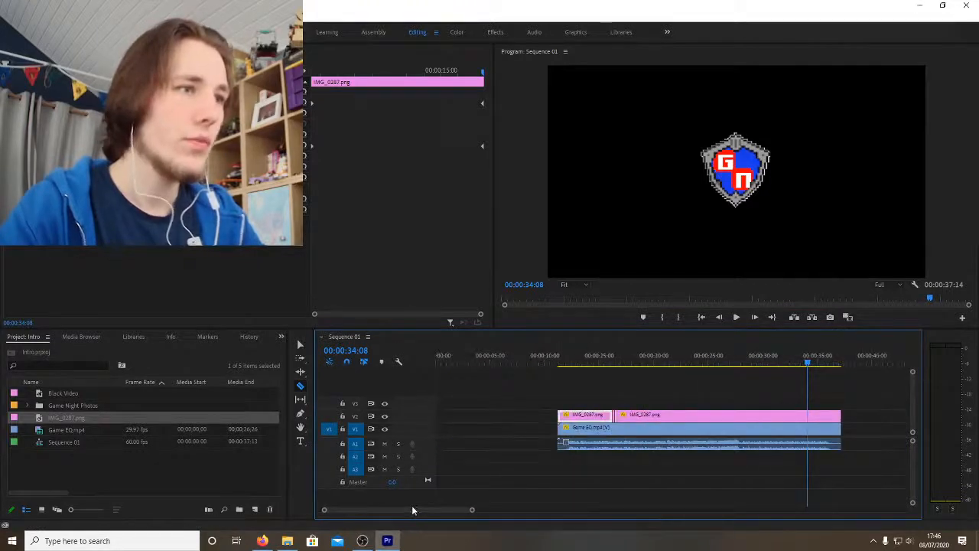
key("v")
left_click(634, 419)
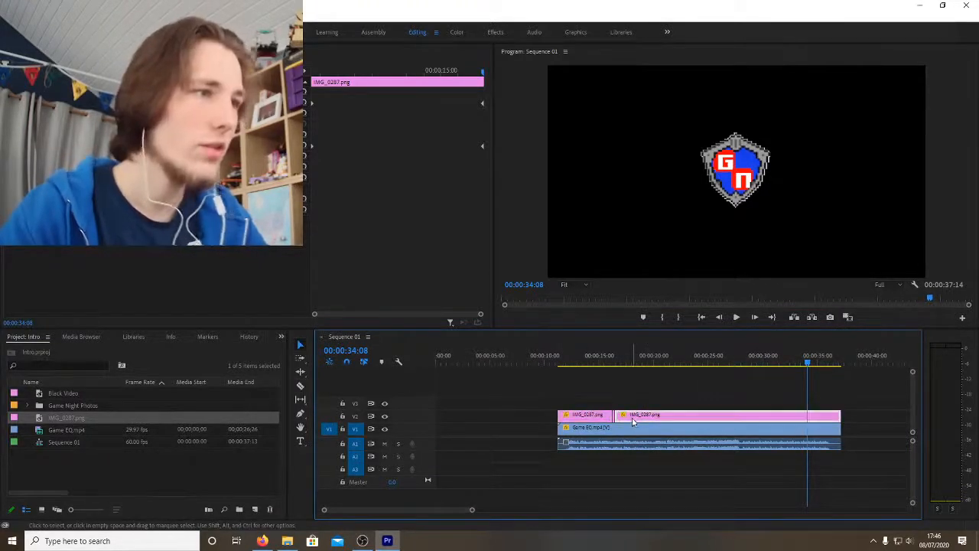
key("alt+Tab")
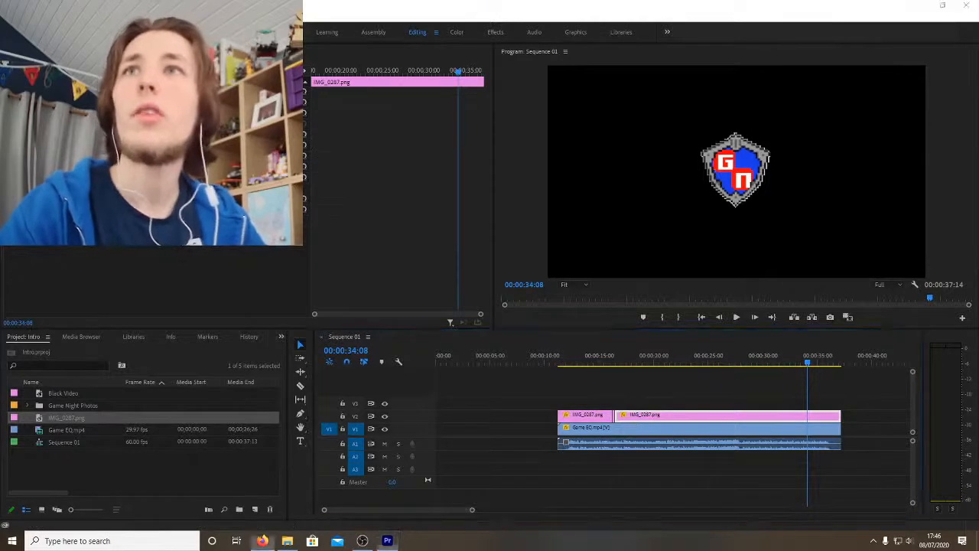
left_click(620, 415)
left_click_drag(620, 416, 694, 415)
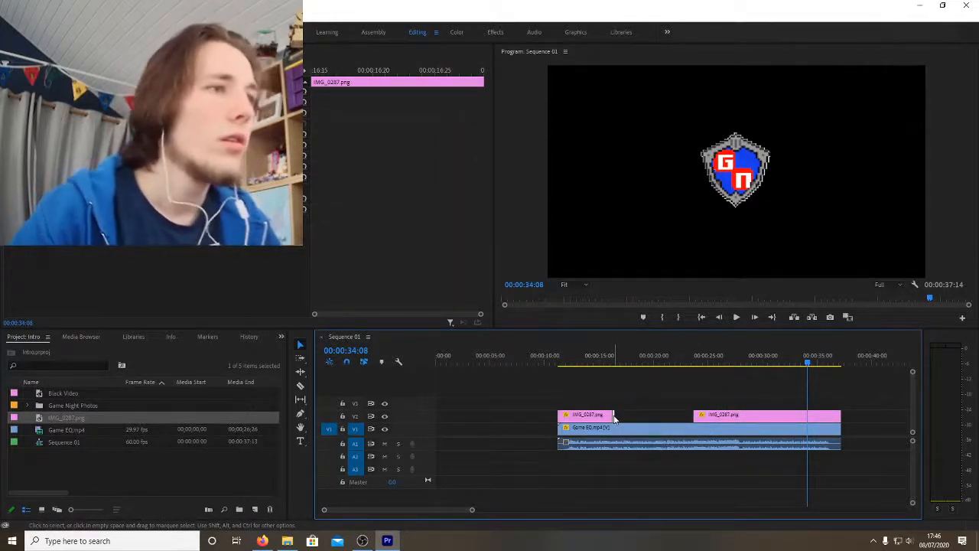
Step: Move the short middle logo section to the start of the sequence, extend its end to 00:00:00:30, and preview it
left_click_drag(614, 417, 436, 417)
left_click(438, 356)
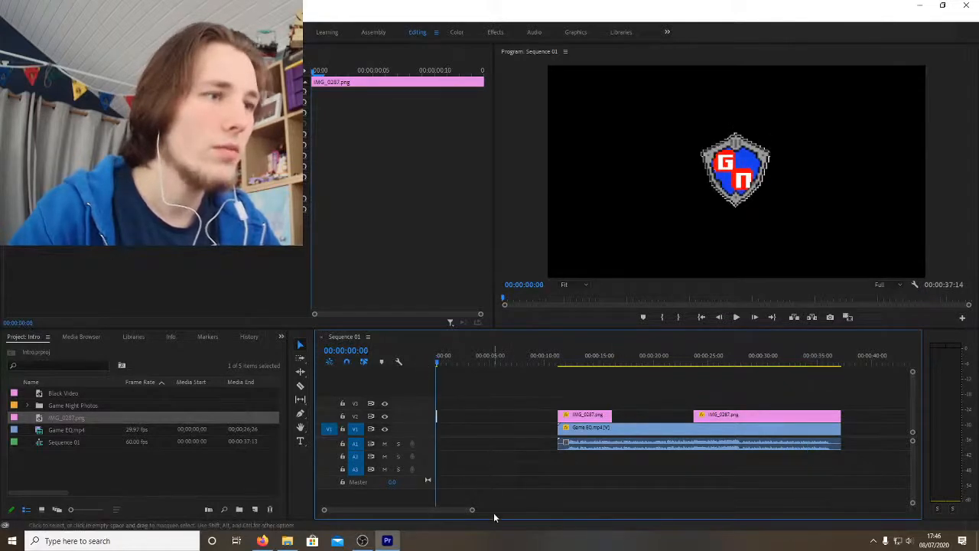
left_click_drag(470, 510, 401, 516)
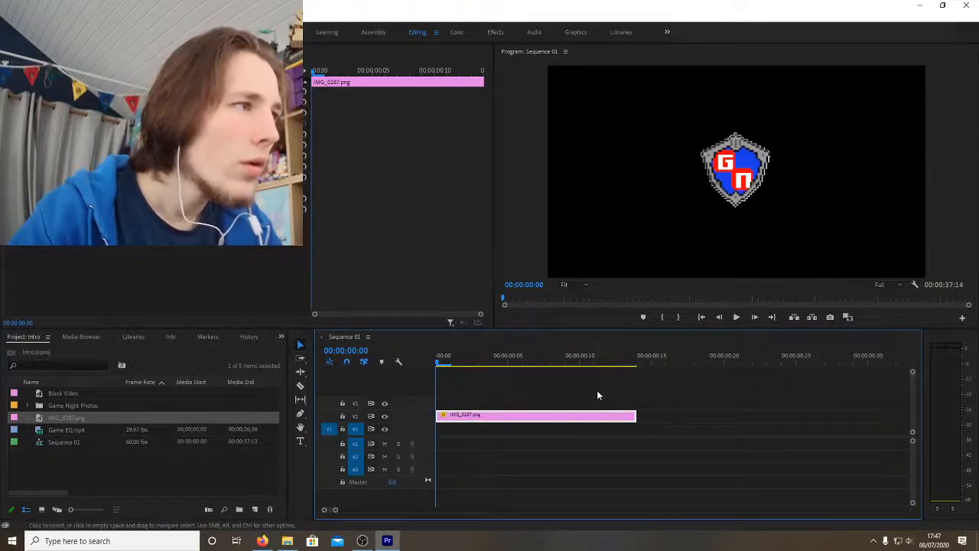
left_click_drag(337, 511, 353, 513)
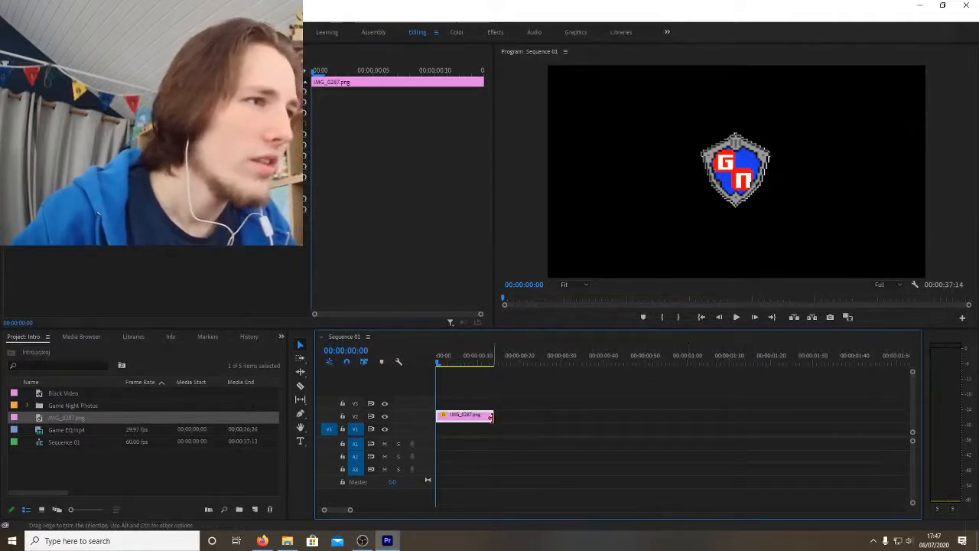
left_click_drag(499, 415, 561, 417)
key("space")
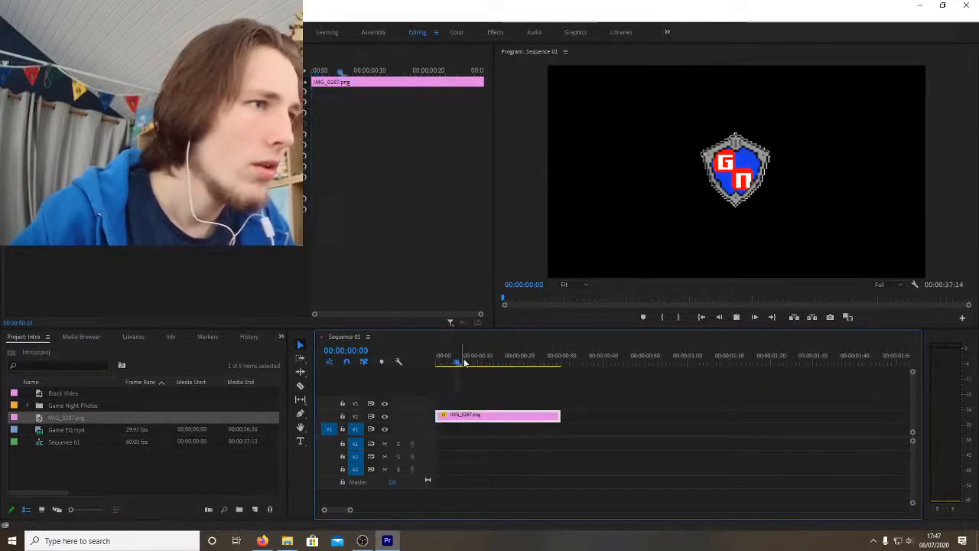
key("space")
Step: Move the extended short logo section back to directly after the spinning first section
left_click_drag(351, 511, 512, 512)
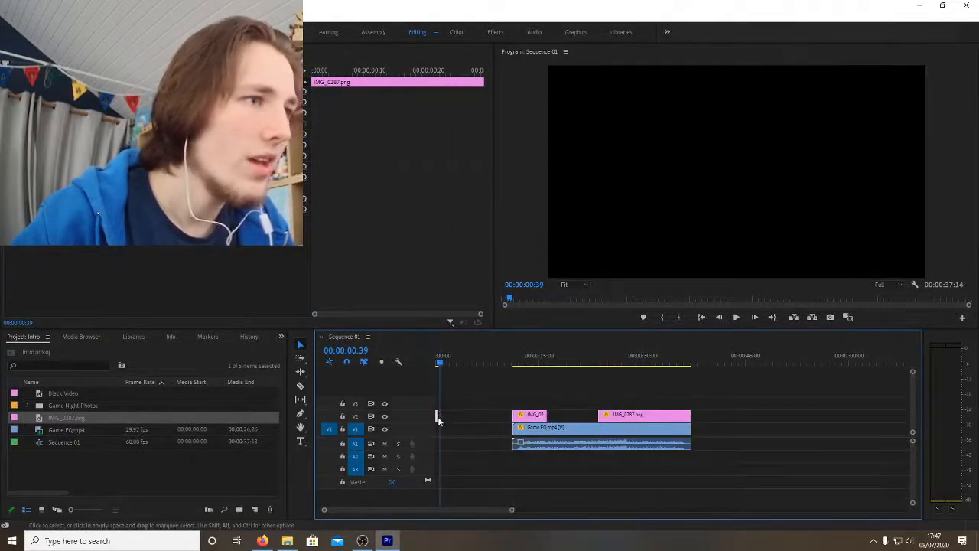
left_click_drag(547, 417, 549, 420)
scroll(350, 509, "up", 8)
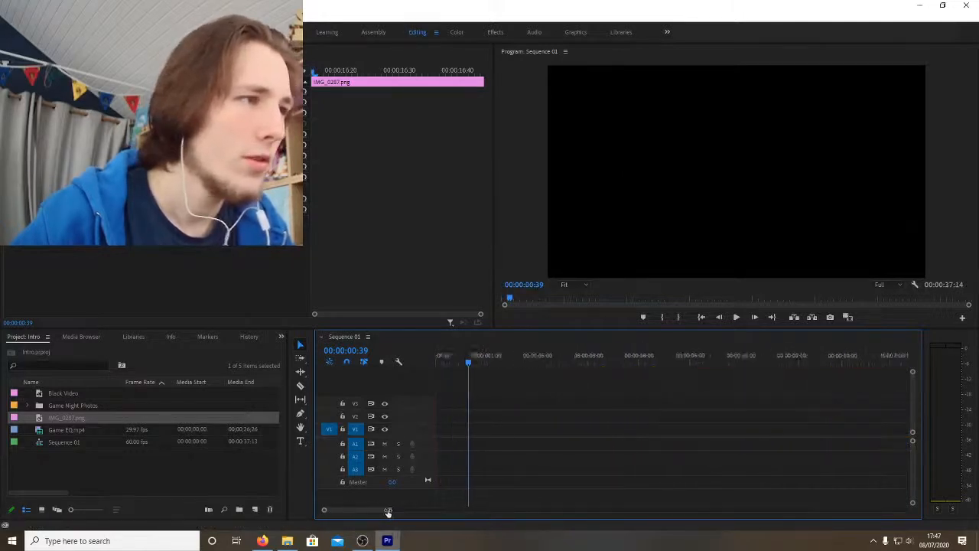
scroll(364, 518, "down", 4)
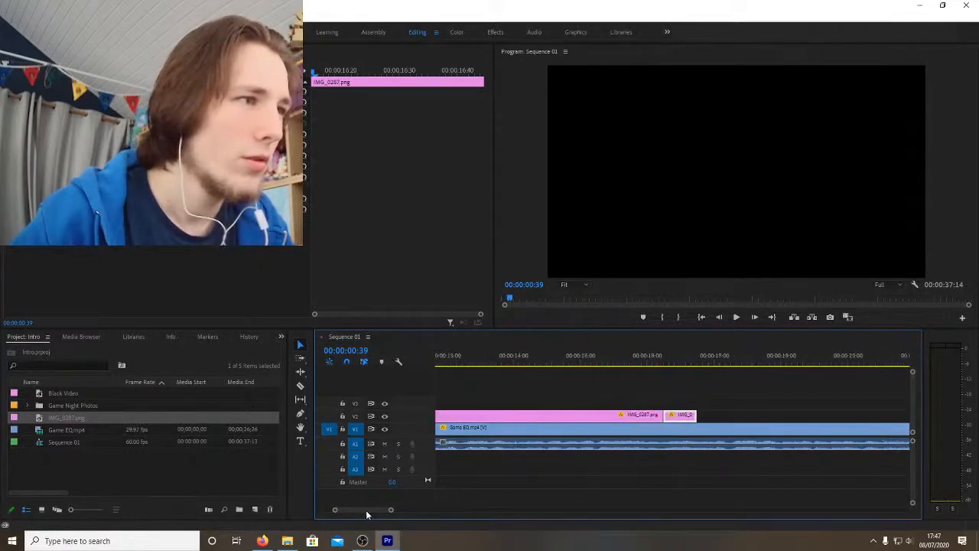
scroll(360, 513, "down", 4)
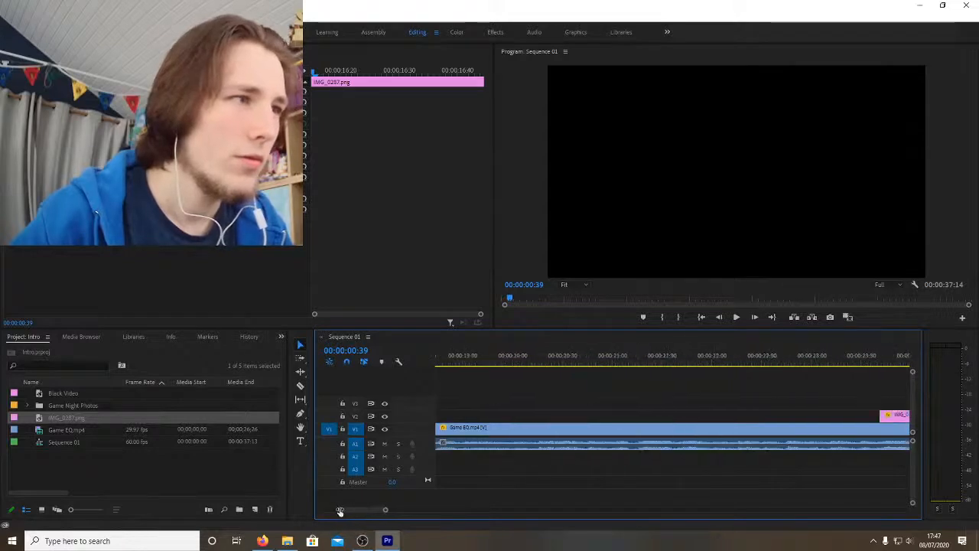
scroll(349, 511, "up", 4)
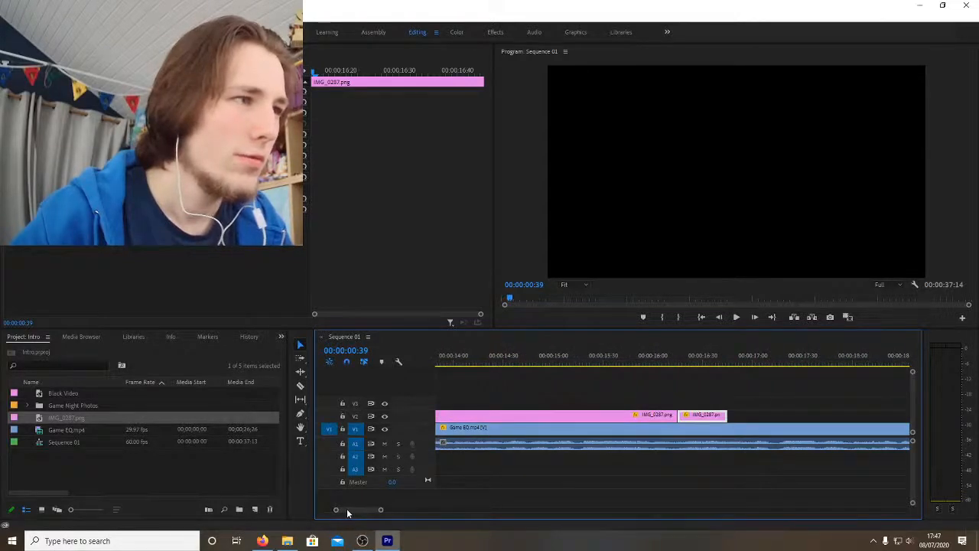
Step: Scrub and play across the join between the spinning logo section and the short section around 00:00:16:15
left_click(659, 354)
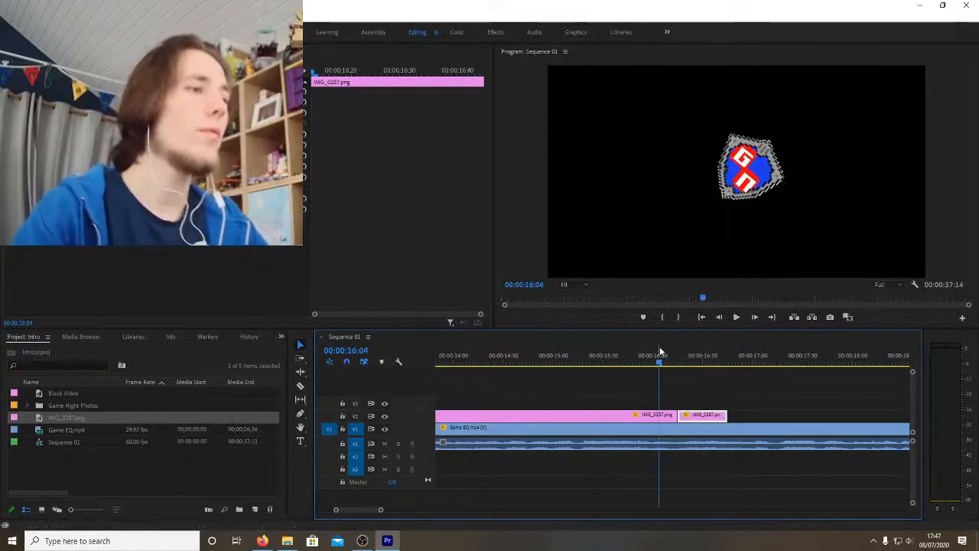
left_click_drag(661, 352, 715, 360)
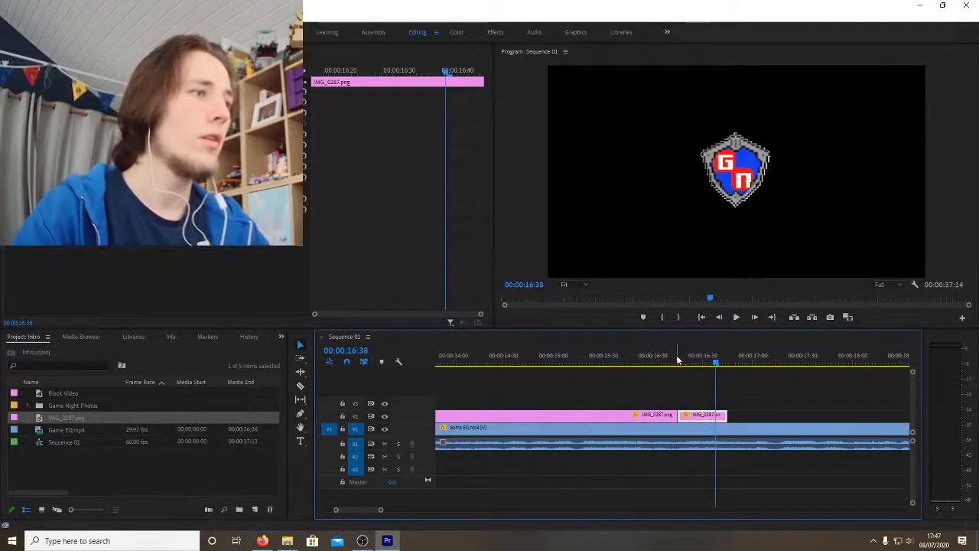
left_click(683, 361)
key("space")
key("space")
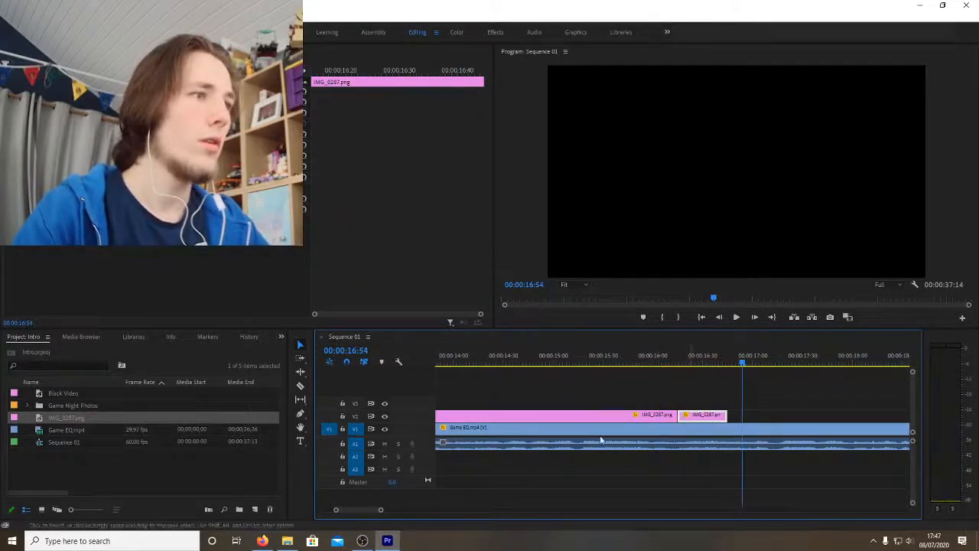
left_click(680, 358)
left_click_drag(680, 353, 668, 355)
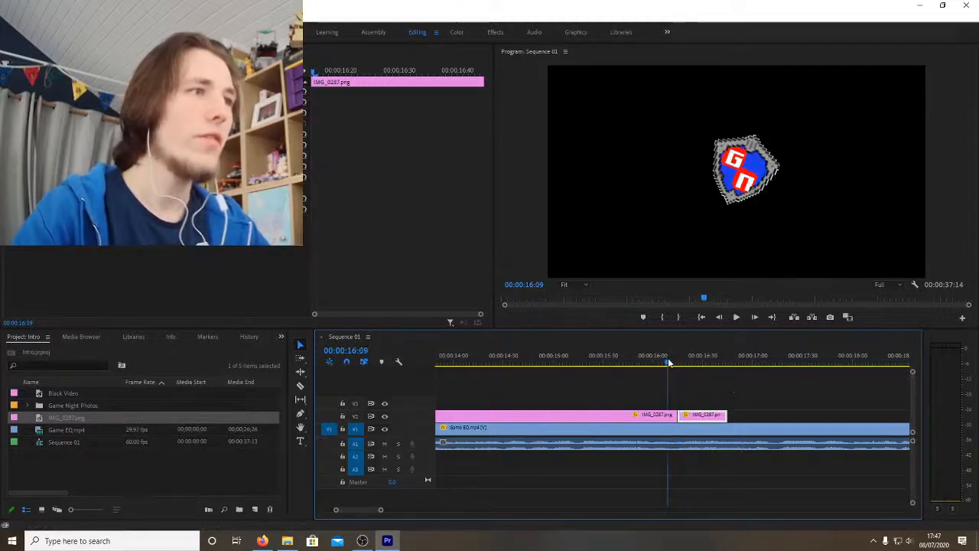
Step: Move the spinning section's ending position and rotation keyframes earlier to 00:00:16:02, and return to 00:00:15:29 to check the spin
left_click(651, 418)
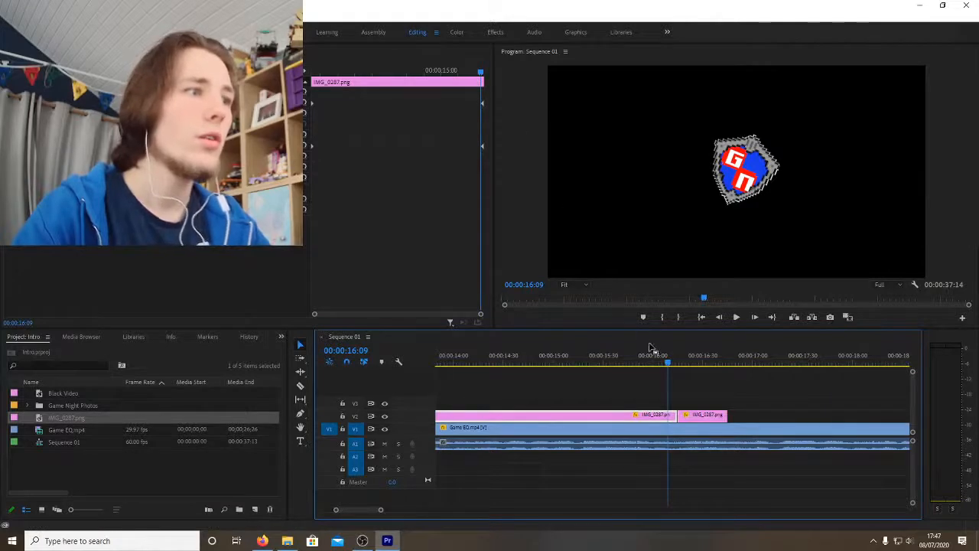
left_click_drag(481, 72, 476, 102)
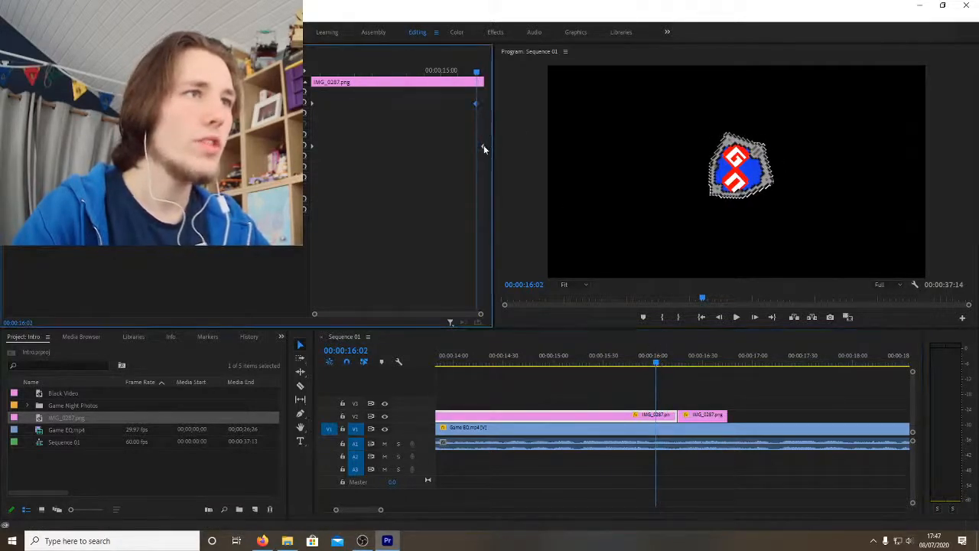
left_click_drag(484, 145, 476, 150)
left_click(603, 362)
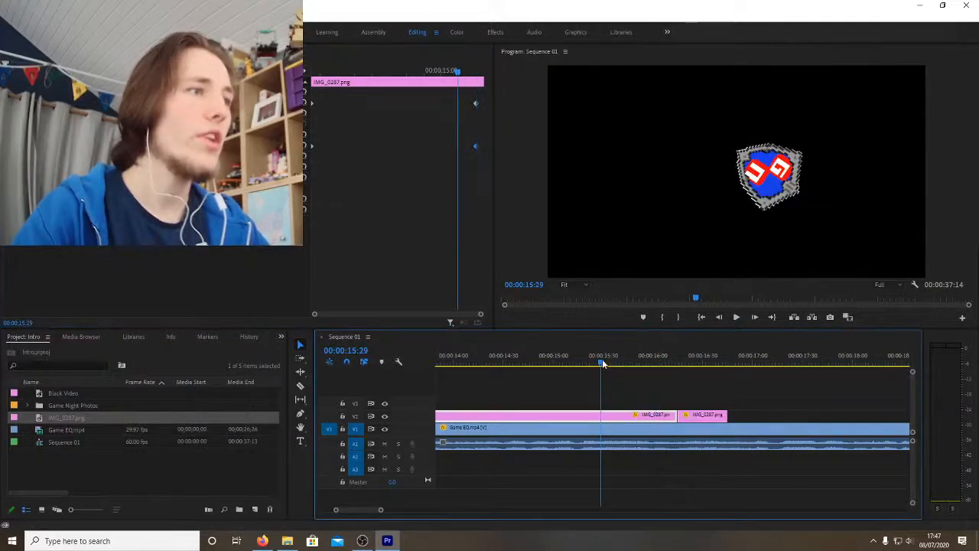
Step: Select the short logo section after the spinning one and add a starting scale keyframe at 00:00:16:15
key("space")
key("space")
left_click(691, 417)
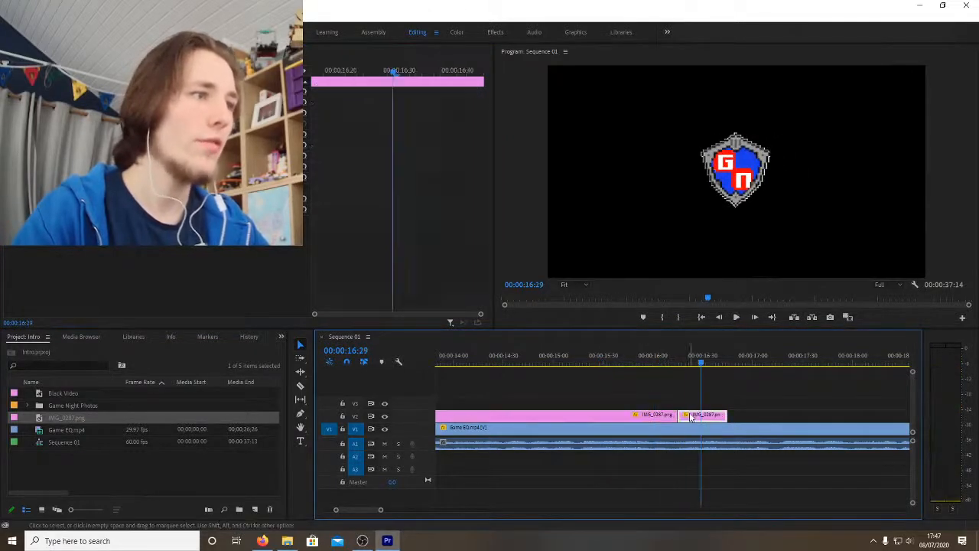
left_click(682, 365)
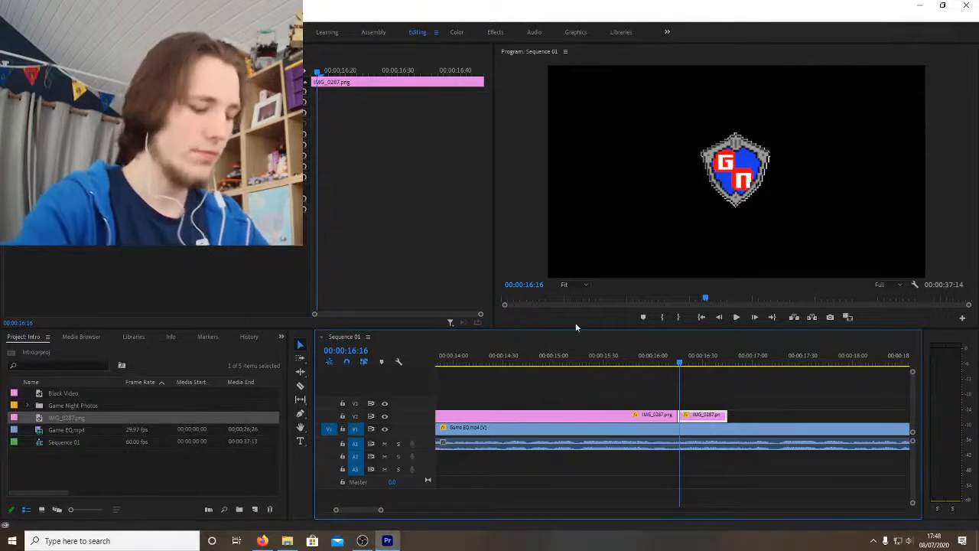
key("End")
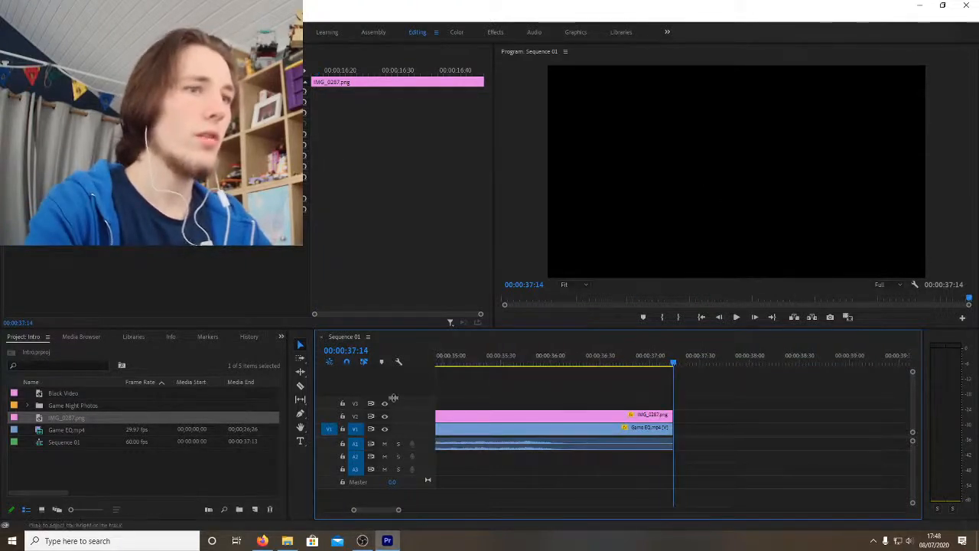
key("Up")
key("Up")
key("Up")
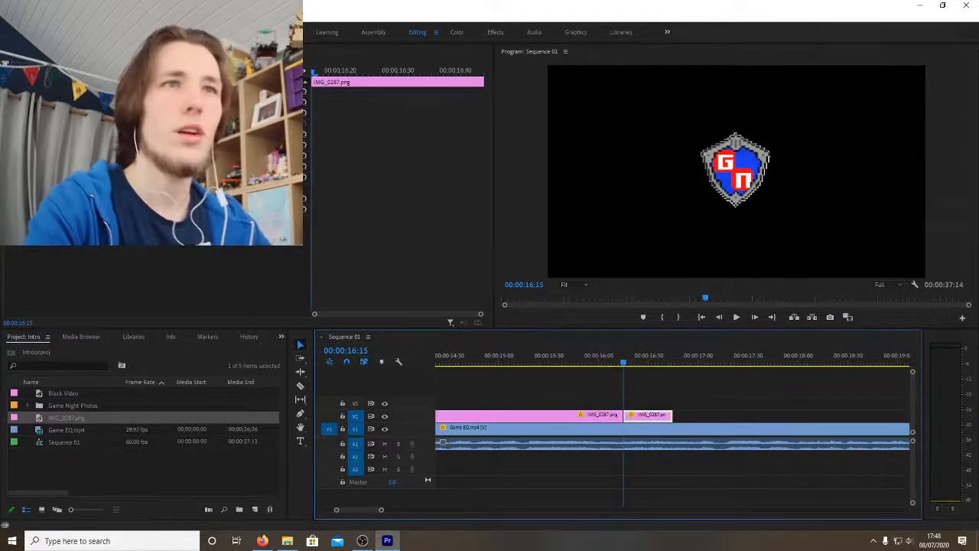
key("shift+5")
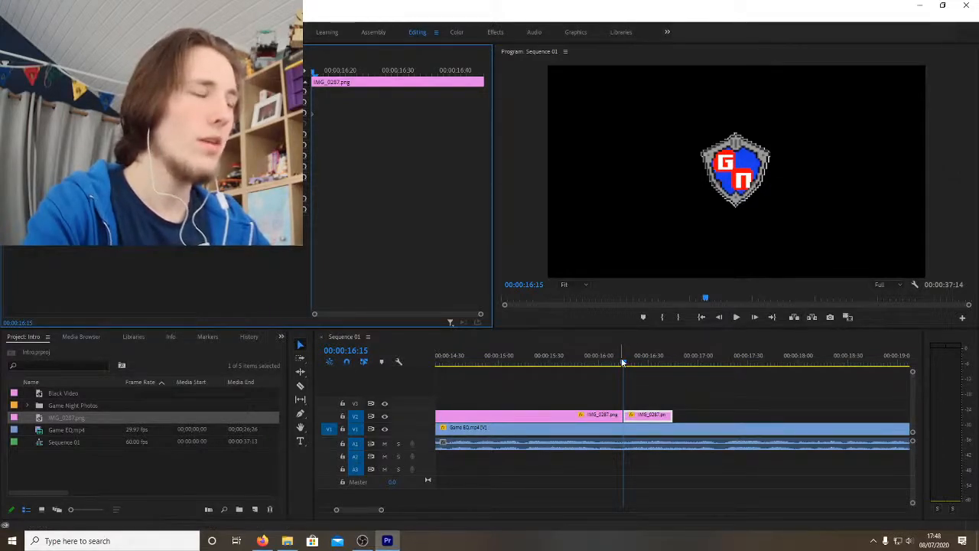
Step: Enlarge the logo with a scale keyframe at 00:00:16:26 in the short section, comparing its size with the section's start
left_click_drag(622, 362, 643, 364)
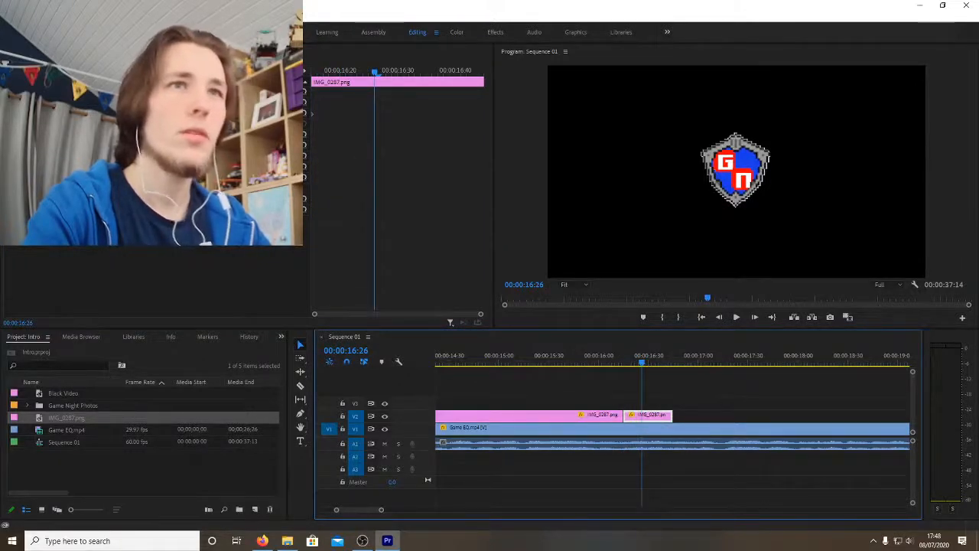
mouse_move(114, 114)
left_mouse_down()
mouse_move(98, 114)
mouse_move(124, 114)
left_mouse_up()
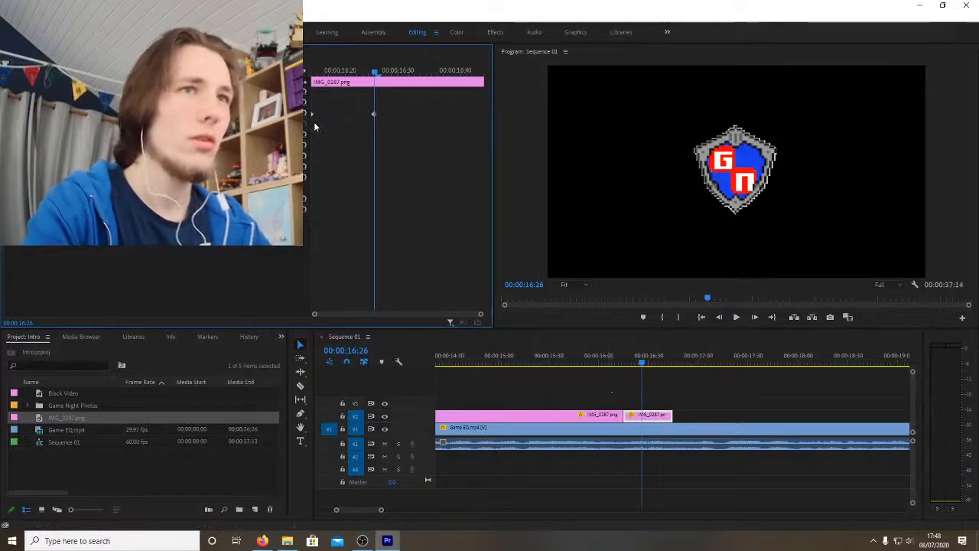
key("Up")
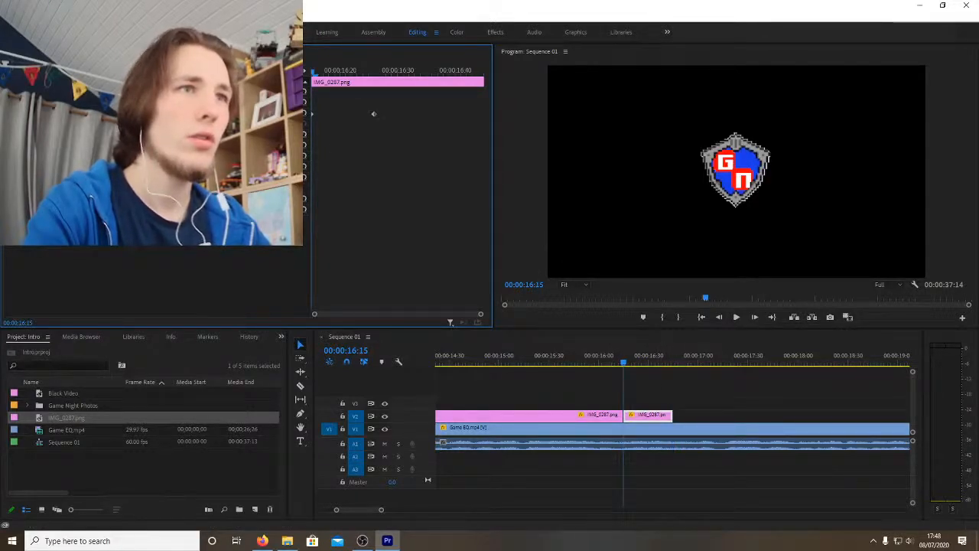
left_click(374, 70)
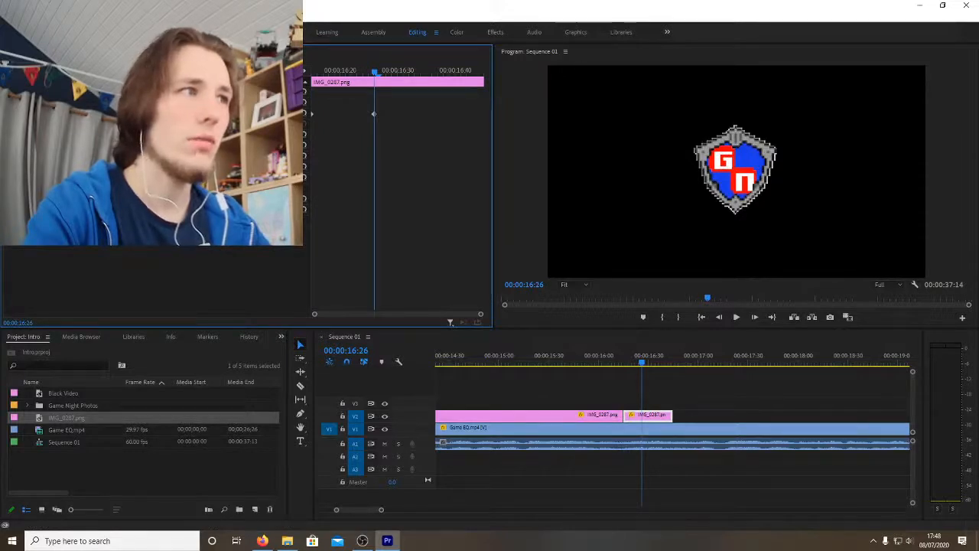
mouse_move(131, 113)
left_mouse_down()
mouse_move(165, 114)
mouse_move(130, 113)
left_mouse_up()
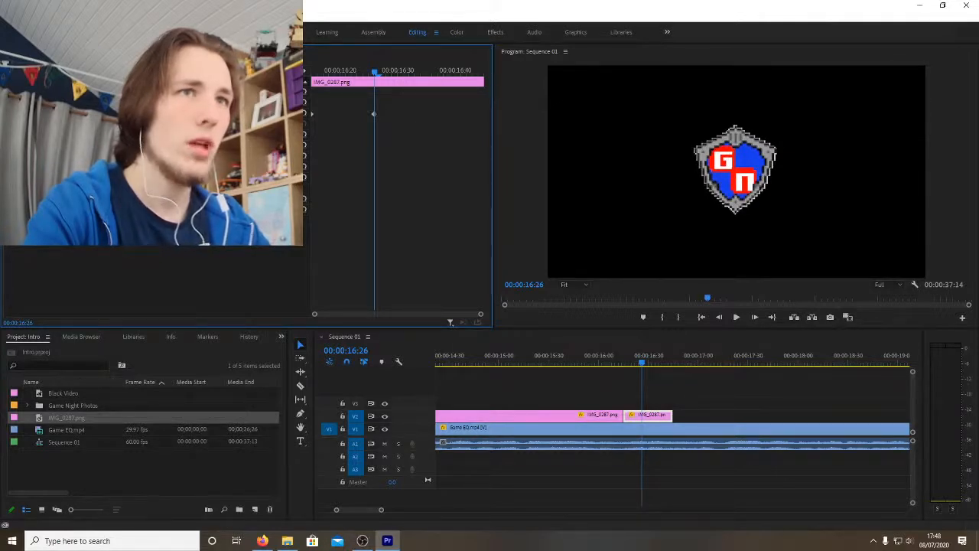
mouse_move(130, 113)
left_mouse_down()
mouse_move(168, 113)
mouse_move(130, 113)
left_mouse_up()
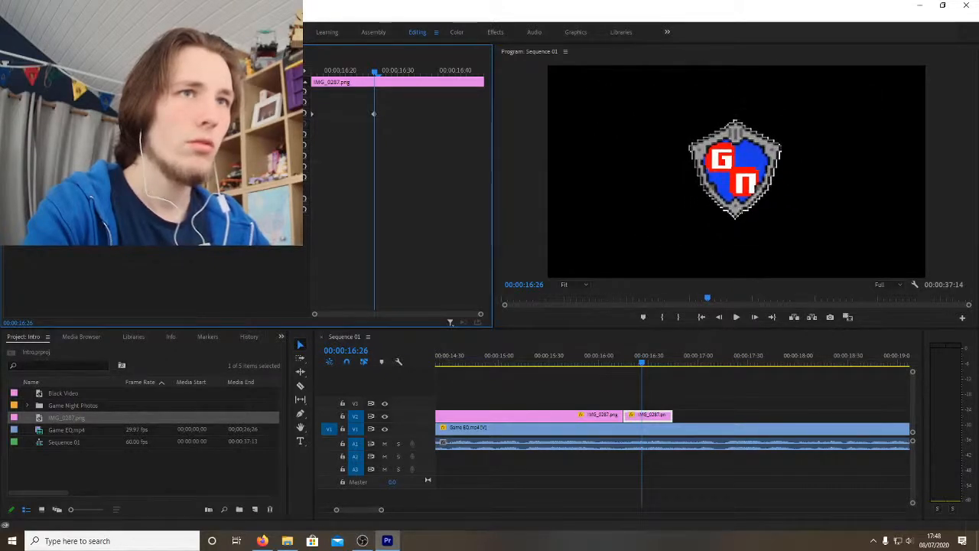
Step: Add an ending scale keyframe to the short section at 00:00:16:45, scrub through the pulse, and return to the section's end
left_click(659, 365)
left_click(674, 365)
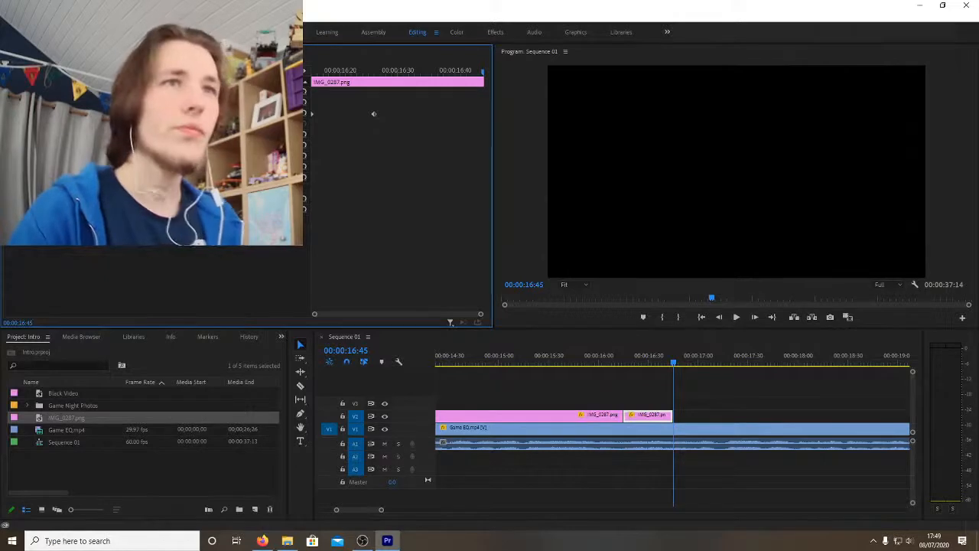
left_click(583, 362)
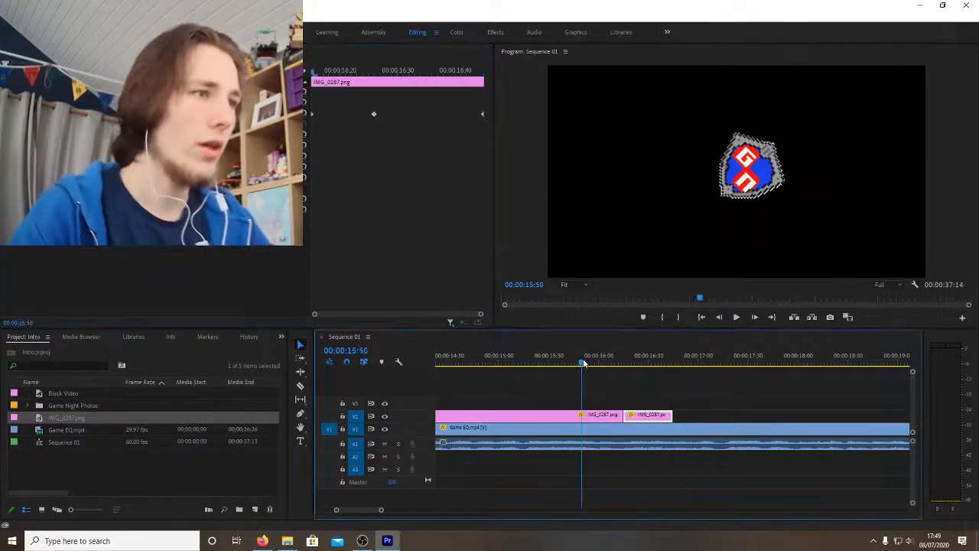
left_click_drag(583, 363, 696, 363)
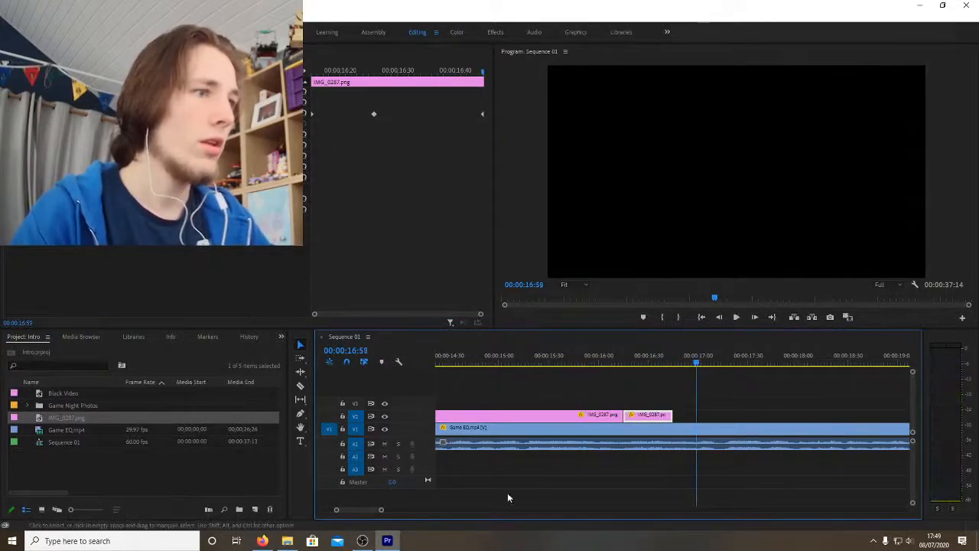
left_click_drag(386, 511, 447, 517)
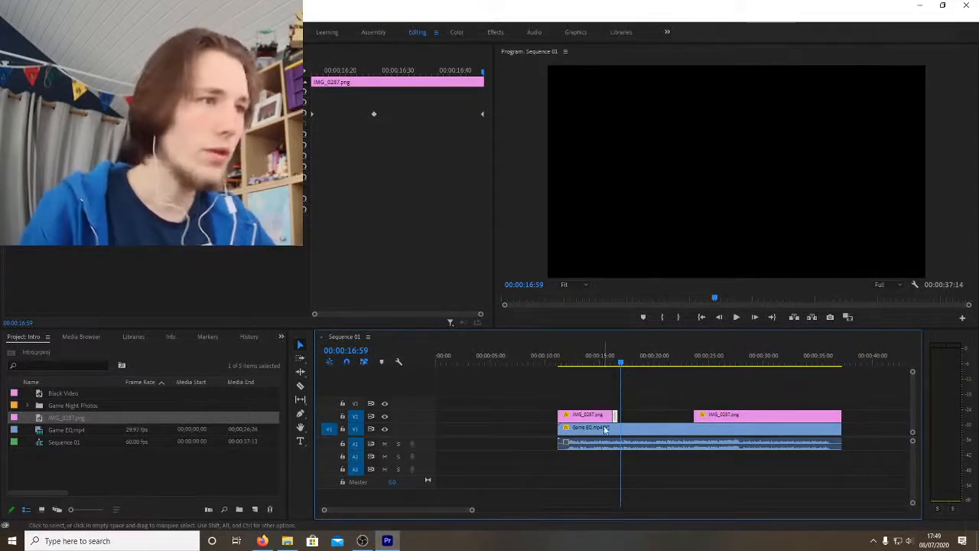
key("Up")
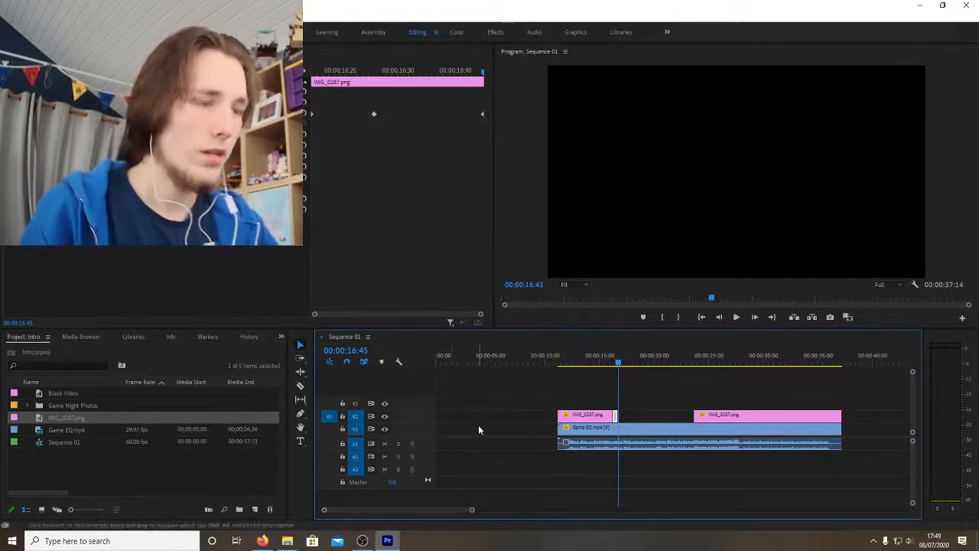
Step: Try to paste a copy of the pulsing logo section at 00:00:16:45
key("ctrl+k")
key("shift+Right")
key("shift+Right")
key("shift+Right")
key("shift+Right")
key("shift+Right")
key("shift+Right")
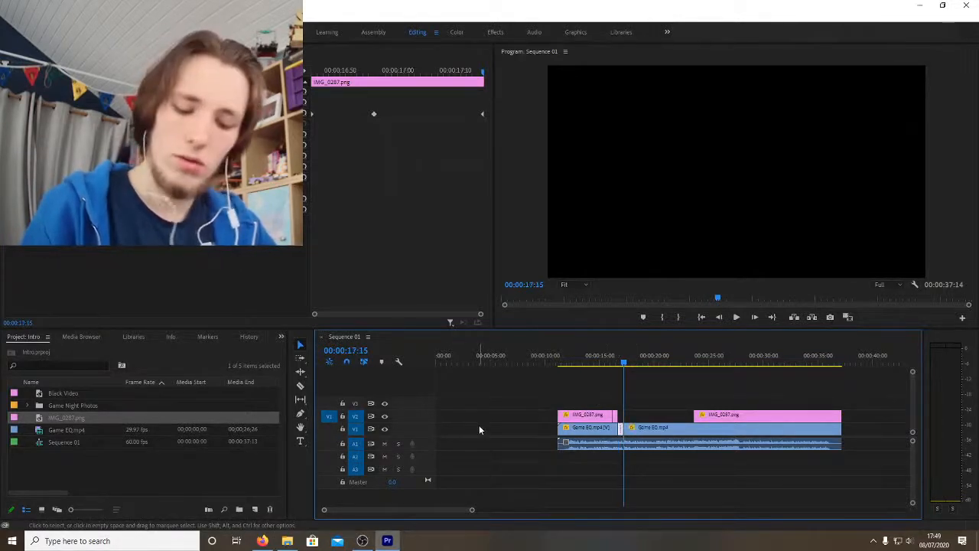
key("ctrl+z")
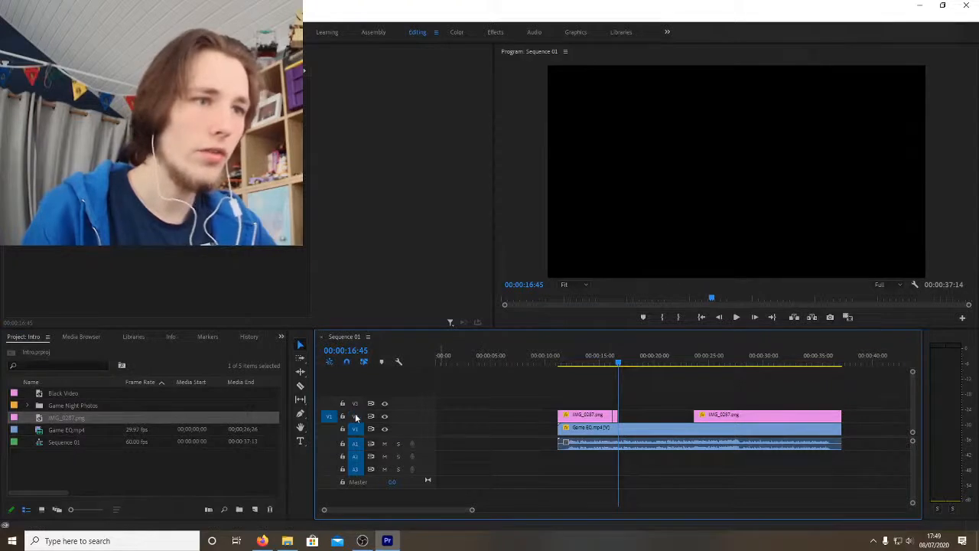
Step: Target only video track V2 and paste ten back-to-back copies of the pulsing logo section from 00:00:16:45
left_click(354, 428)
left_click(355, 415)
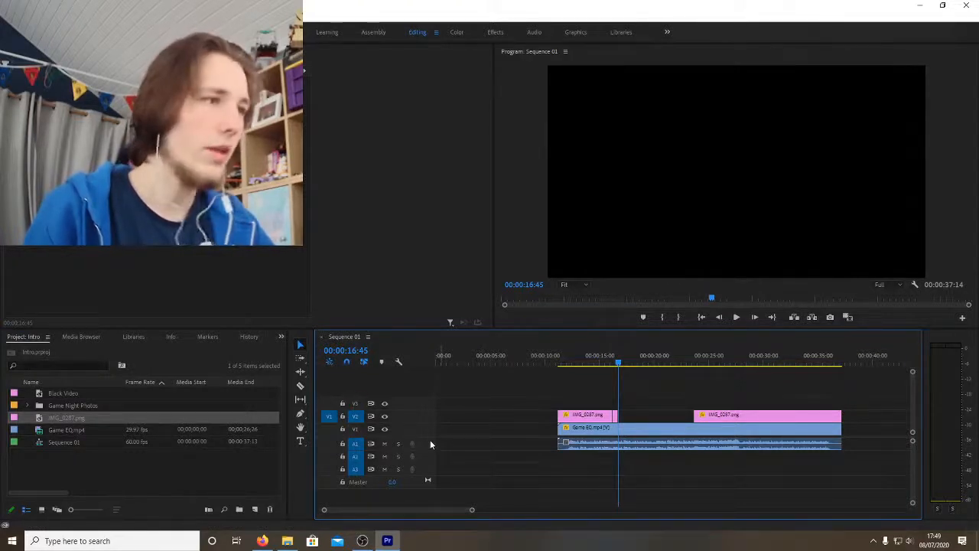
key("ctrl+v")
key("ctrl+v")
key("ctrl+v")
key("ctrl+v")
key("ctrl+v")
key("ctrl+v")
key("ctrl+v")
key("ctrl+v")
key("ctrl+v")
key("ctrl+v")
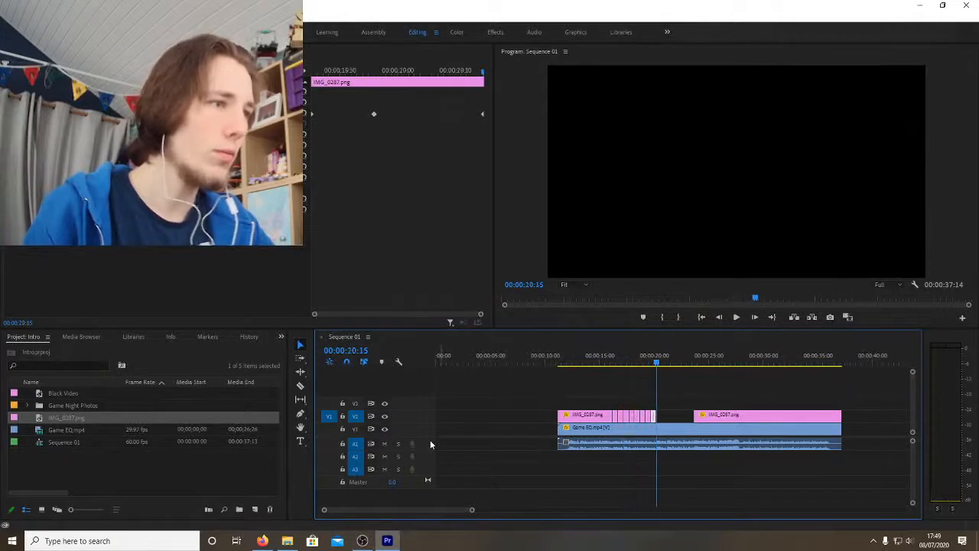
Step: Play the repeated logo pulses from 00:00:15:55, and play them again with the spin from 00:00:14:08 to check the timing
left_click(611, 354)
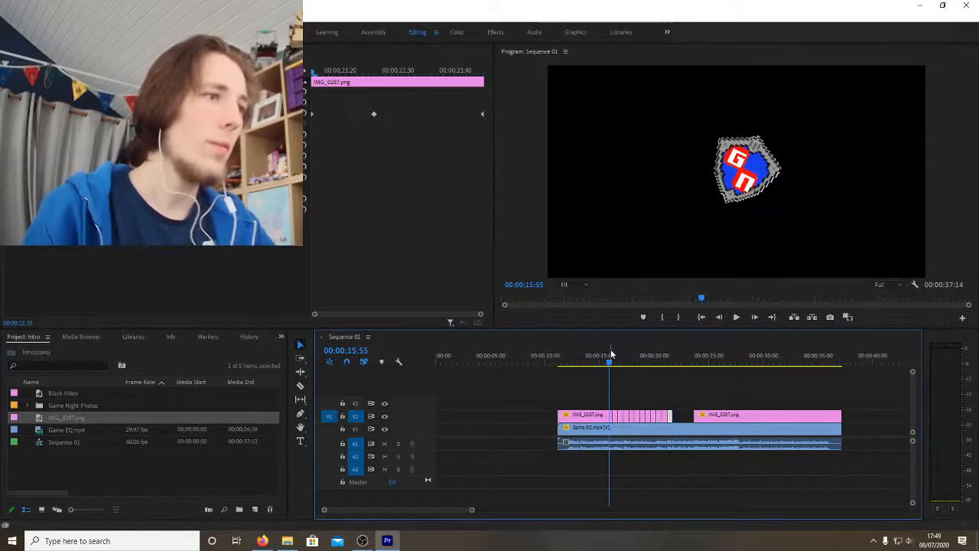
key("space")
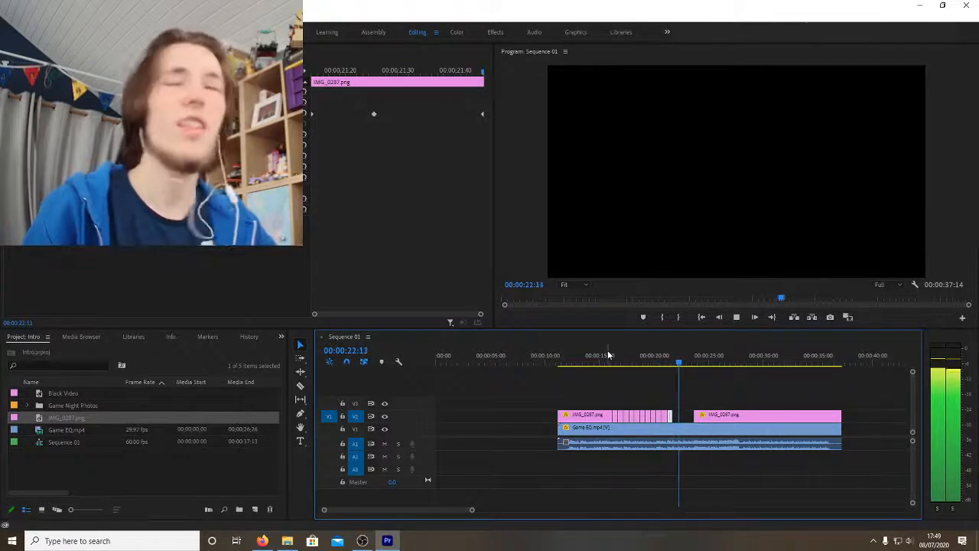
key("space")
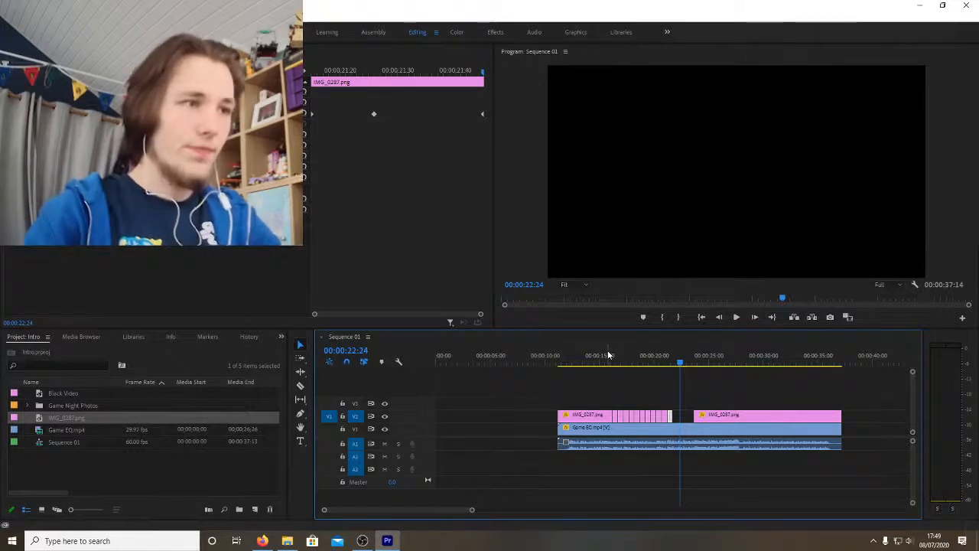
left_click_drag(472, 510, 397, 508)
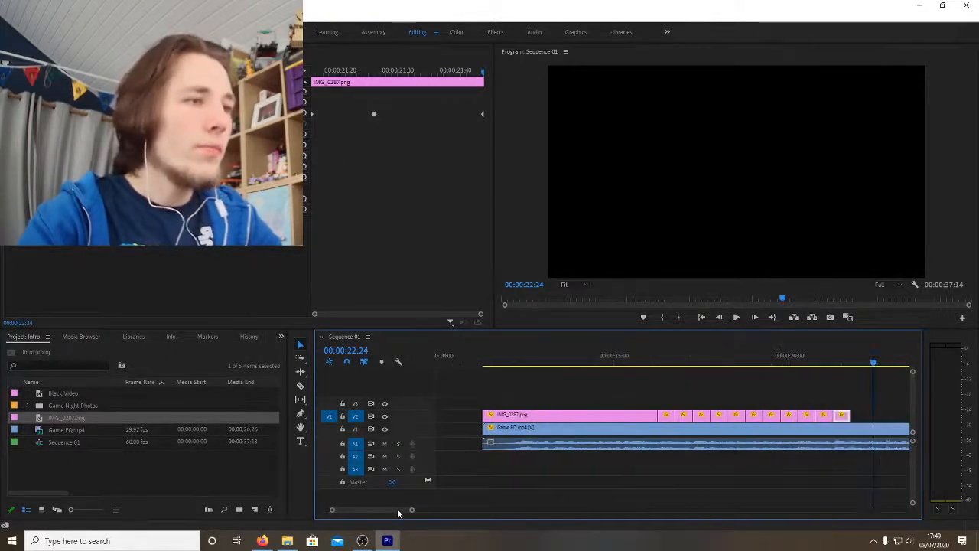
left_click(662, 358)
left_click_drag(662, 358, 639, 357)
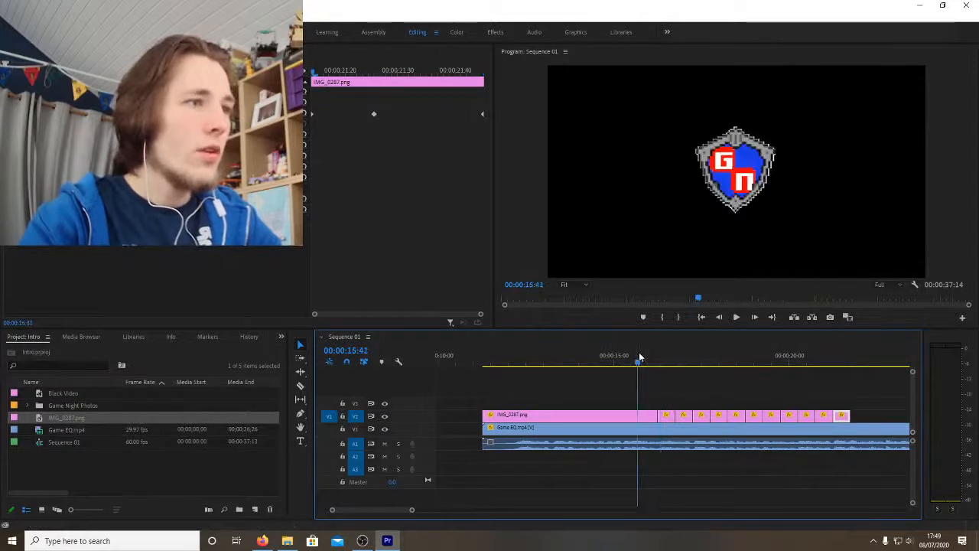
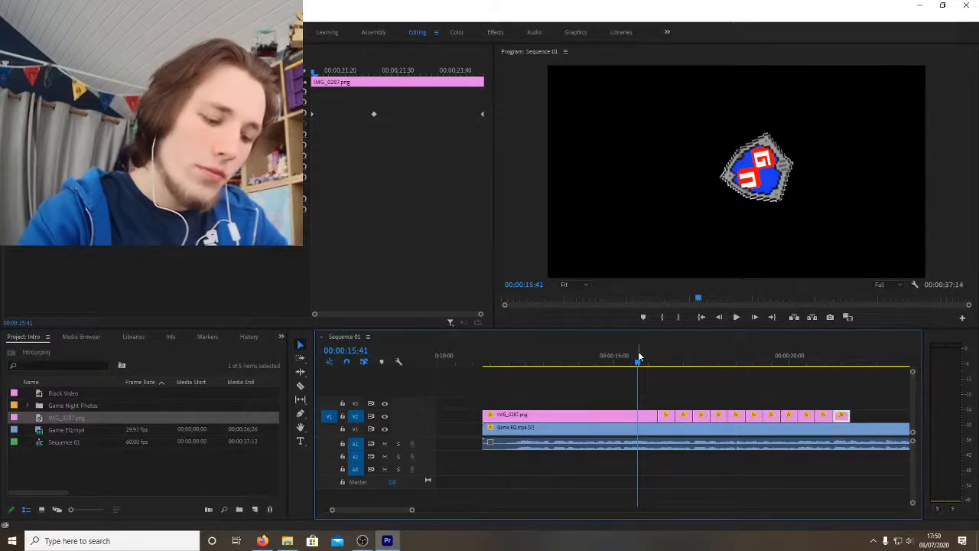
left_click(586, 362)
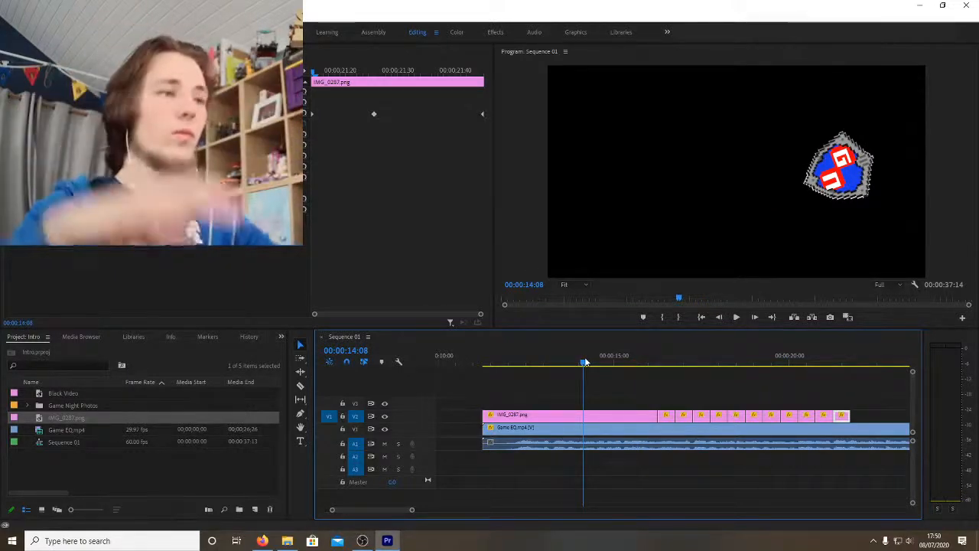
key("space")
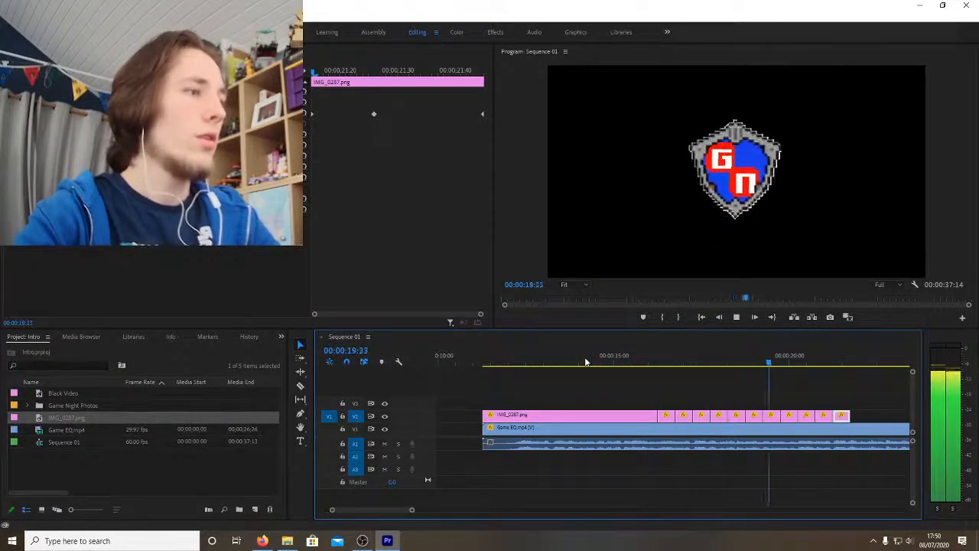
key("space")
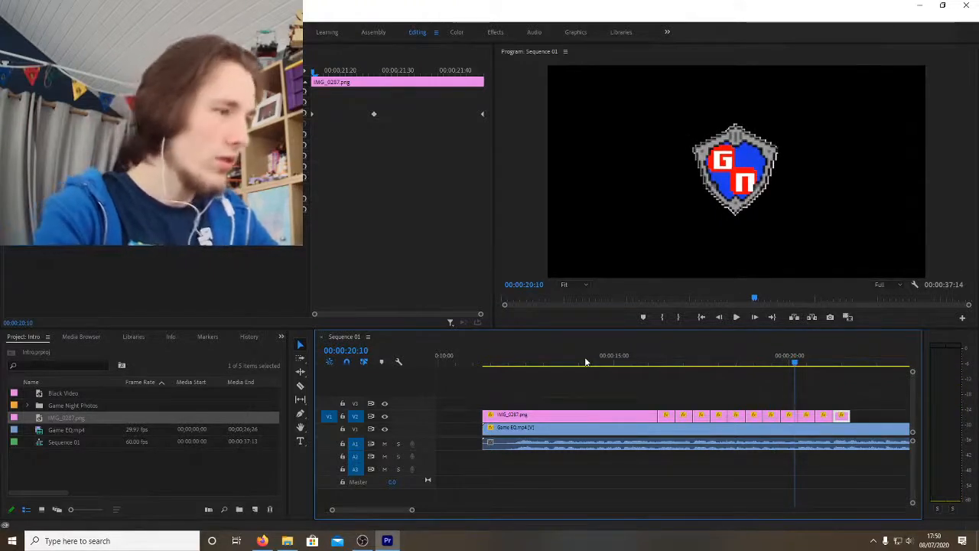
Step: Select the Game EQ.mp4 clip and add an opacity keyframe at 00:00:20:15, where one of the logo pulses starts
key("Right")
key("Right")
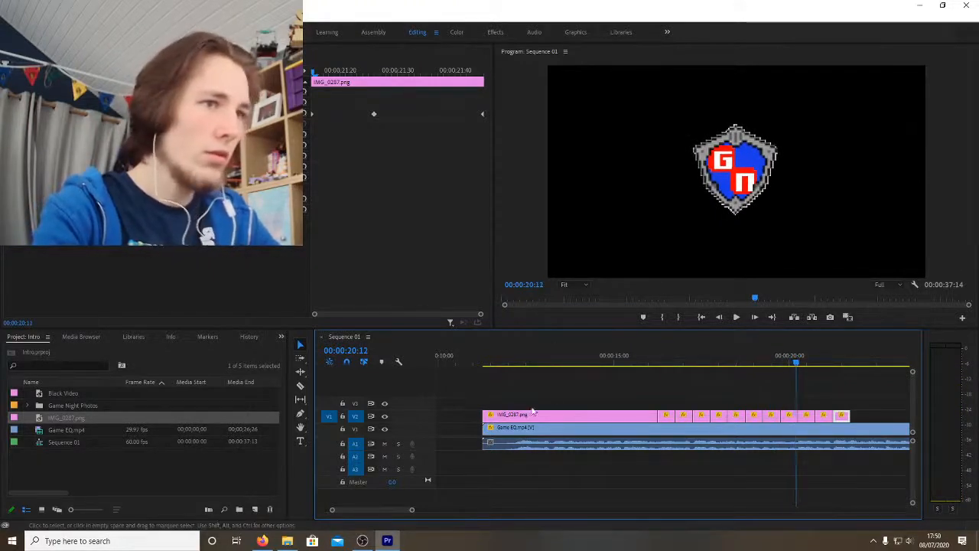
key("Right")
key("Right")
key("Right")
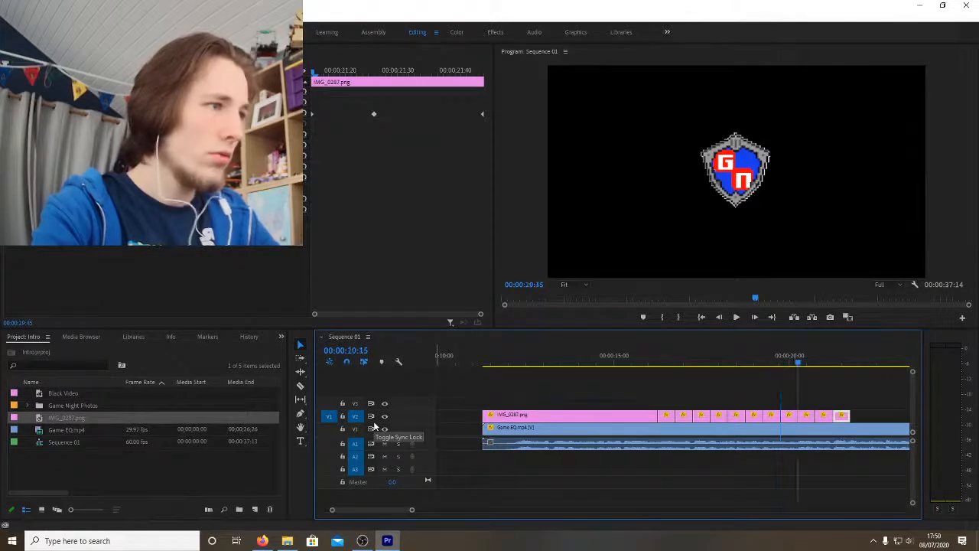
left_click(813, 433)
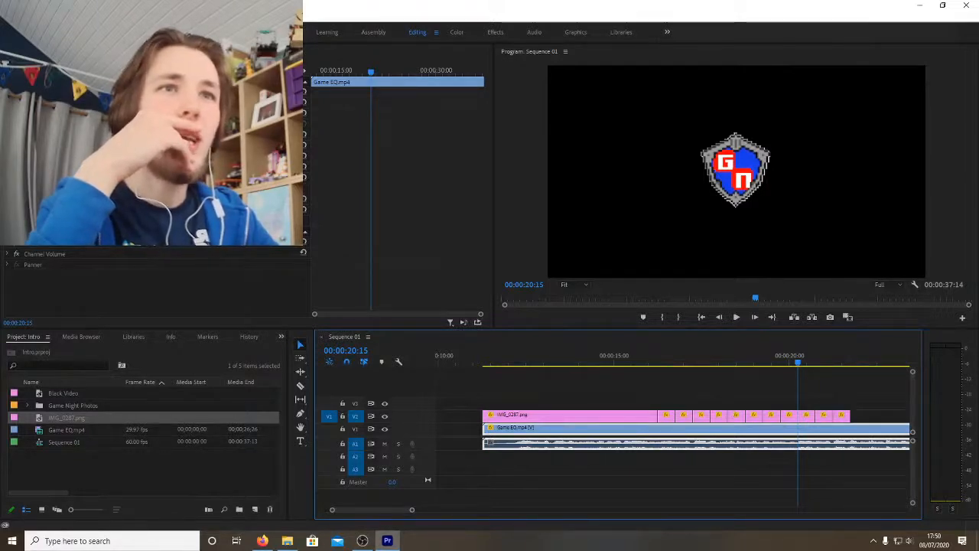
left_click(371, 200)
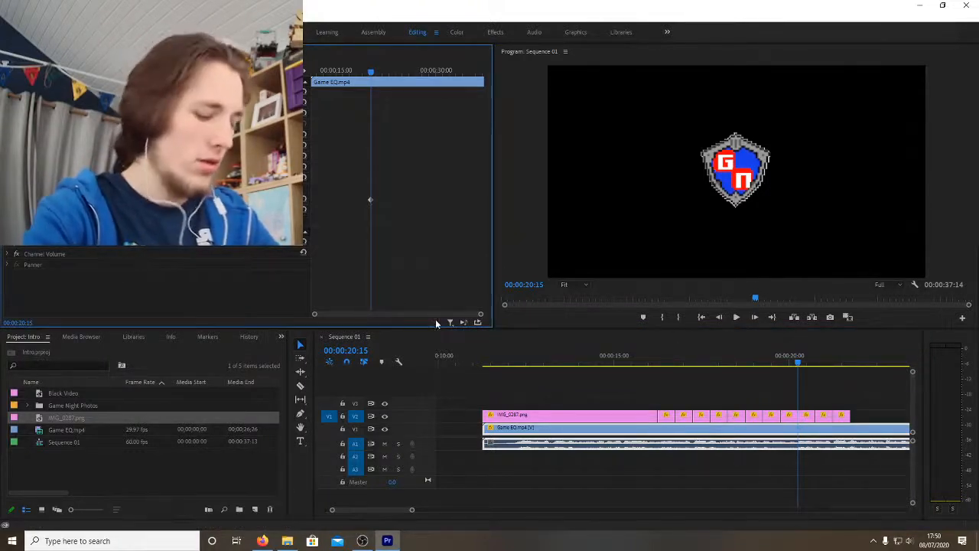
Step: Return to the start of the Game EQ.mp4 clip at 00:00:11:15 and add an opacity keyframe there
key("shift+Left")
key("shift+Left")
key("shift+Left")
key("shift+Left")
key("shift+Left")
key("shift+Left")
key("shift+Left")
key("shift+Left")
key("shift+Left")
key("shift+Left")
key("shift+Left")
key("shift+Left")
key("shift+Left")
key("shift+Left")
key("shift+Left")
key("shift+Left")
key("shift+Left")
key("shift+Left")
key("shift+Left")
key("shift+Left")
key("shift+Left")
key("shift+Left")
key("shift+Left")
key("shift+Left")
key("shift+Left")
key("shift+Left")
key("shift+Left")
key("shift+Left")
key("shift+Left")
key("shift+Left")
key("shift+Left")
key("shift+Left")
key("shift+Left")
key("shift+Left")
key("shift+Left")
key("shift+Left")
key("shift+Left")
key("shift+Left")
key("shift+Left")
key("shift+Left")
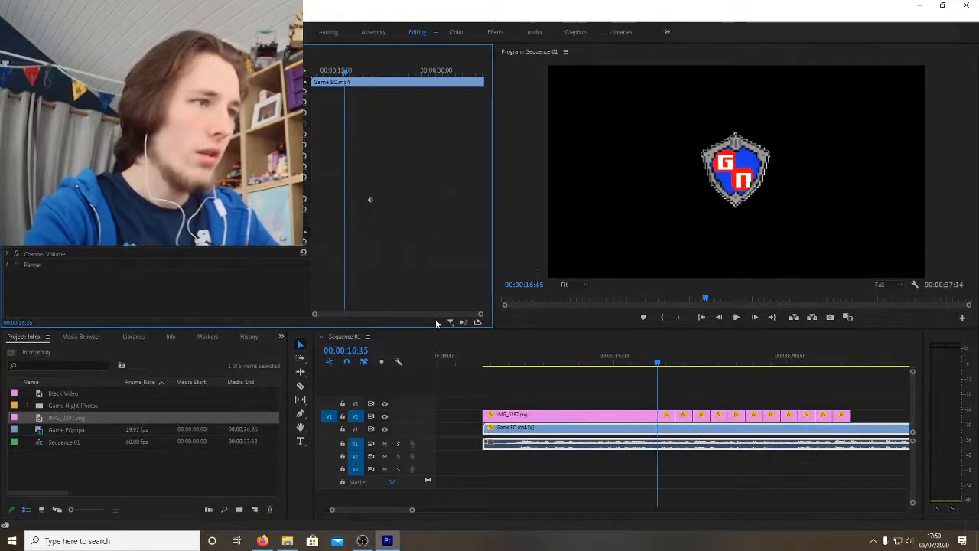
key("Up")
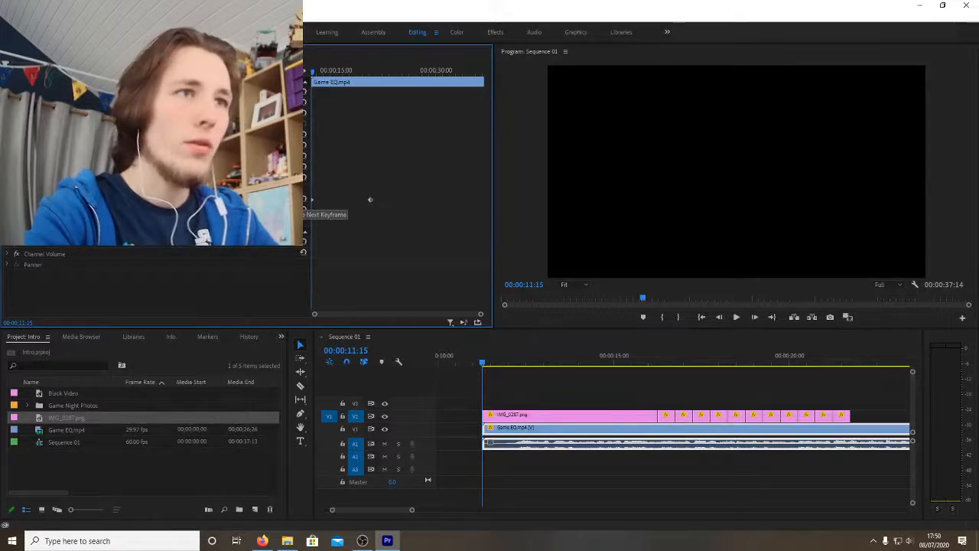
Step: Play the logo pulses from 00:00:20:26, and again from about 00:00:18:00, to find where the equalizer should appear
left_click(804, 358)
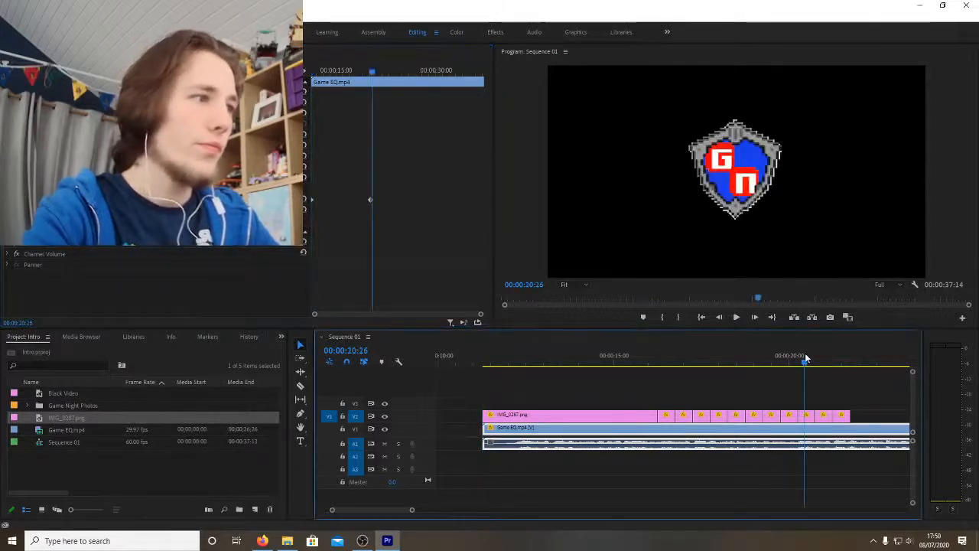
key("space")
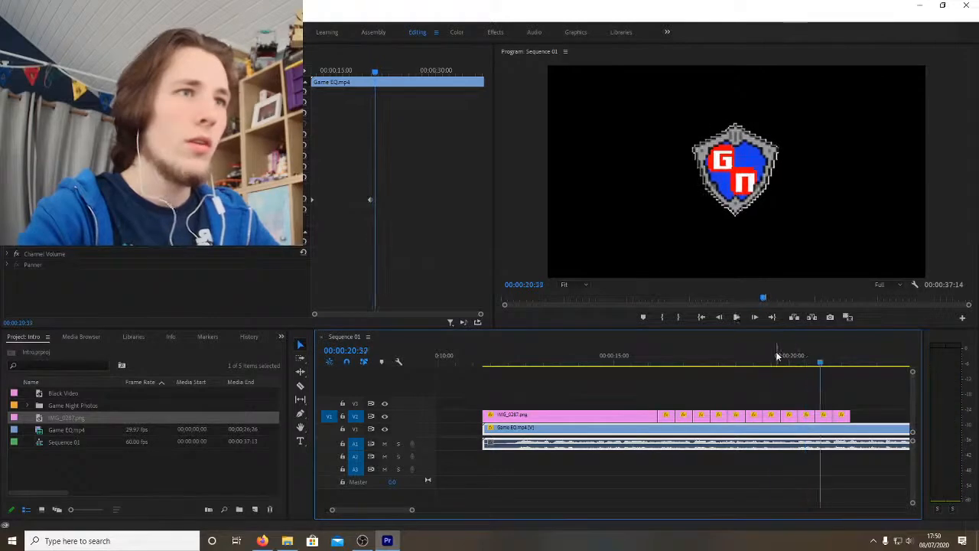
left_click_drag(775, 356, 718, 357)
key("space")
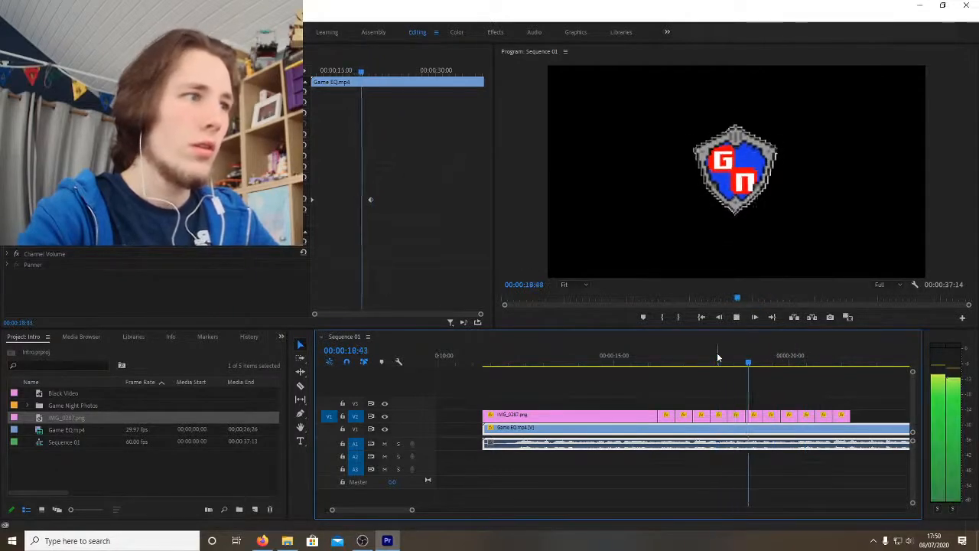
key("space")
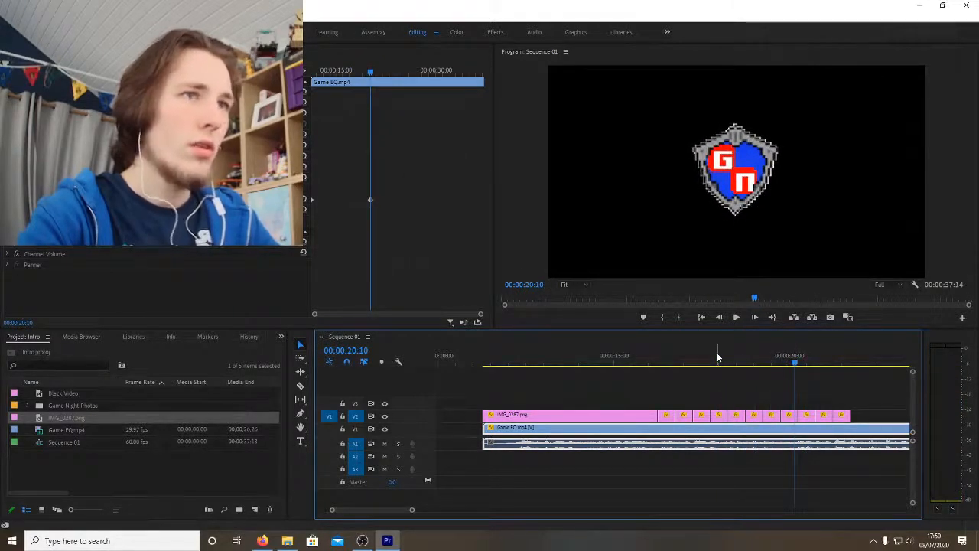
Step: Add an opacity keyframe to the Game EQ.mp4 clip at 00:00:19:57 and go to the next keyframe at 00:00:20:15
left_click_drag(794, 360, 786, 364)
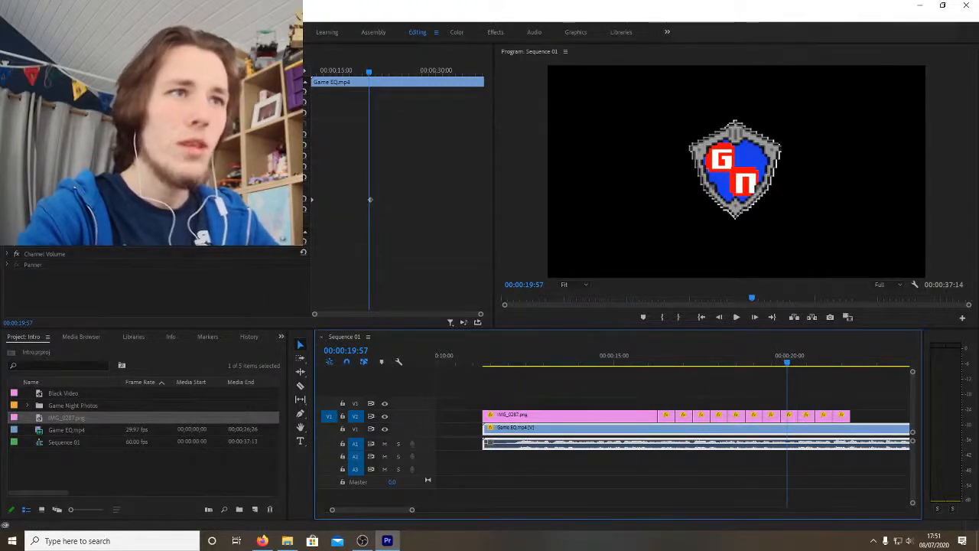
left_click(369, 199)
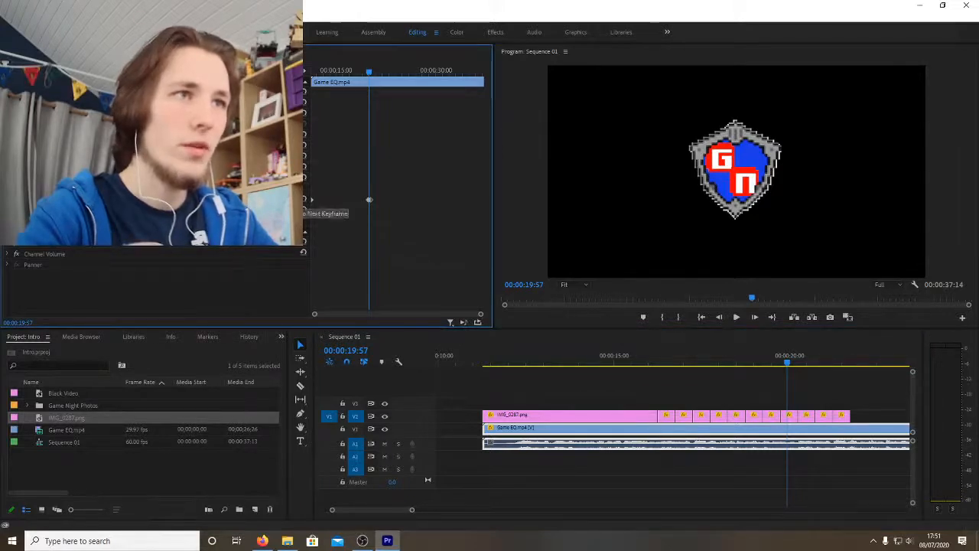
left_click(311, 200)
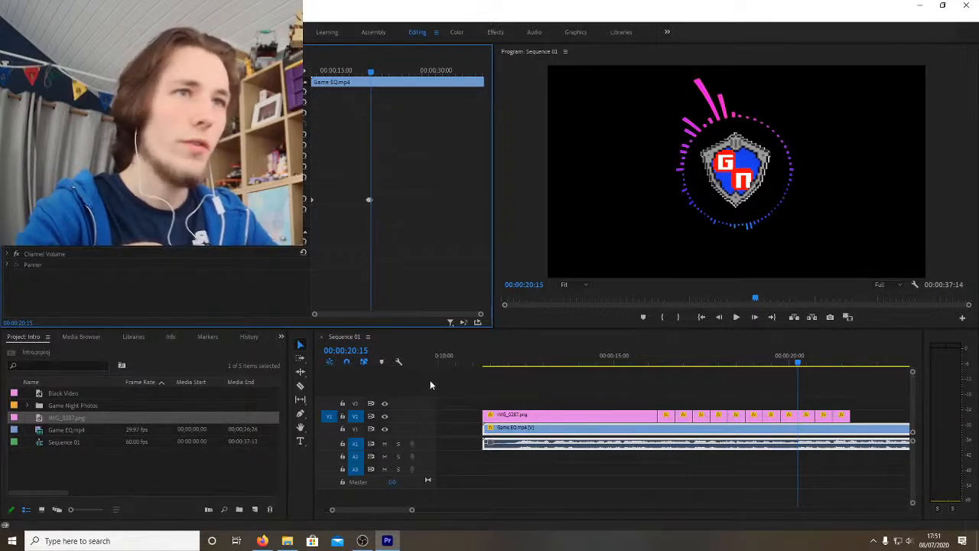
Step: Play the equalizer reveal from 00:00:19:07, and again from about 00:00:20:00, to check its timing
left_click(758, 360)
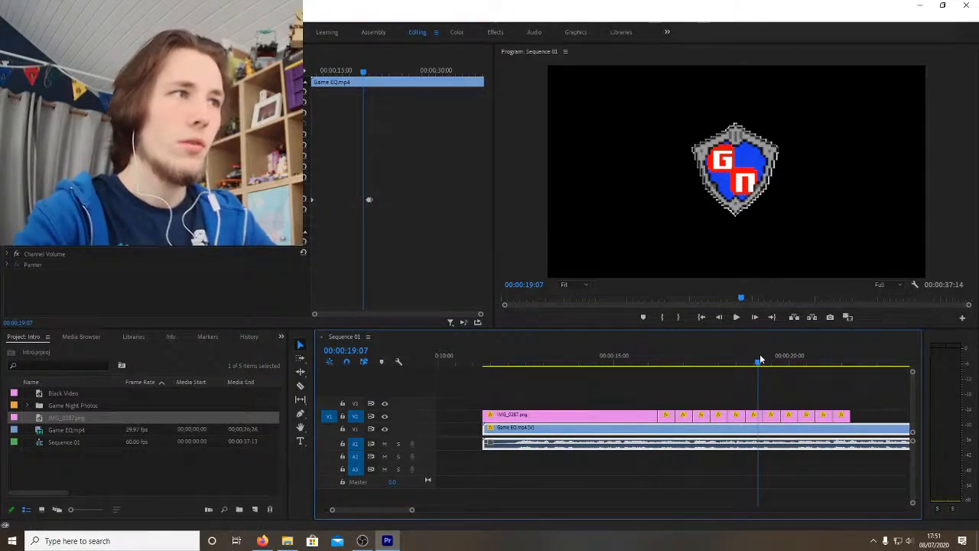
key("space")
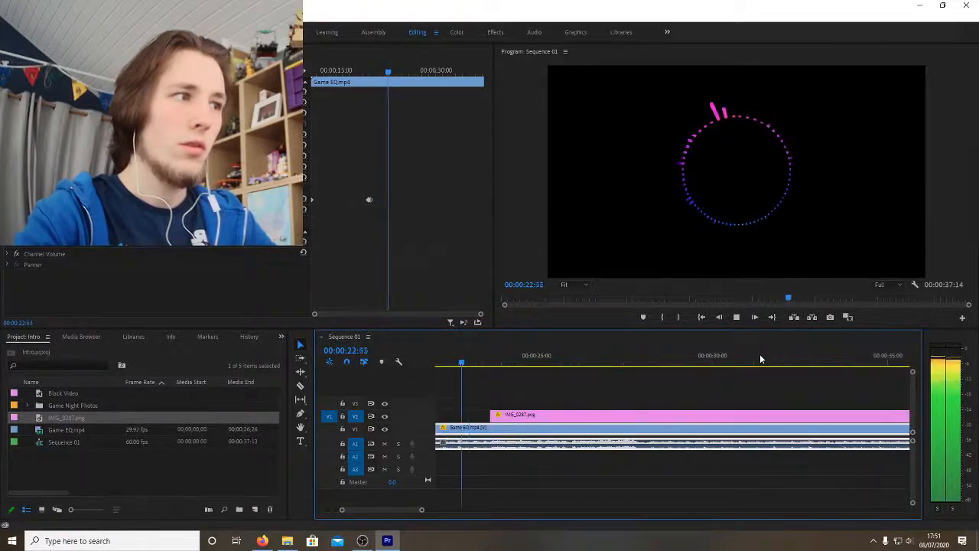
key("space")
left_click_drag(422, 510, 494, 511)
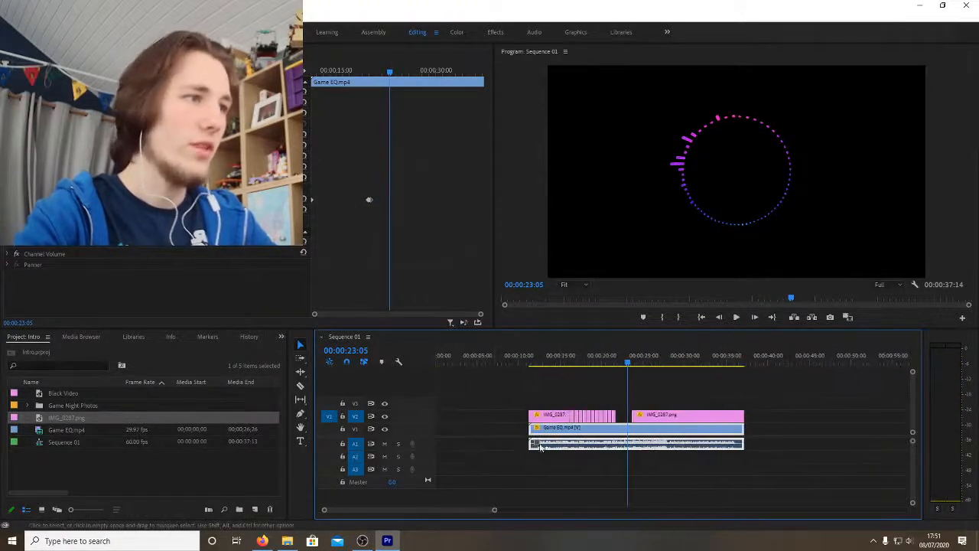
left_click(600, 360)
key("space")
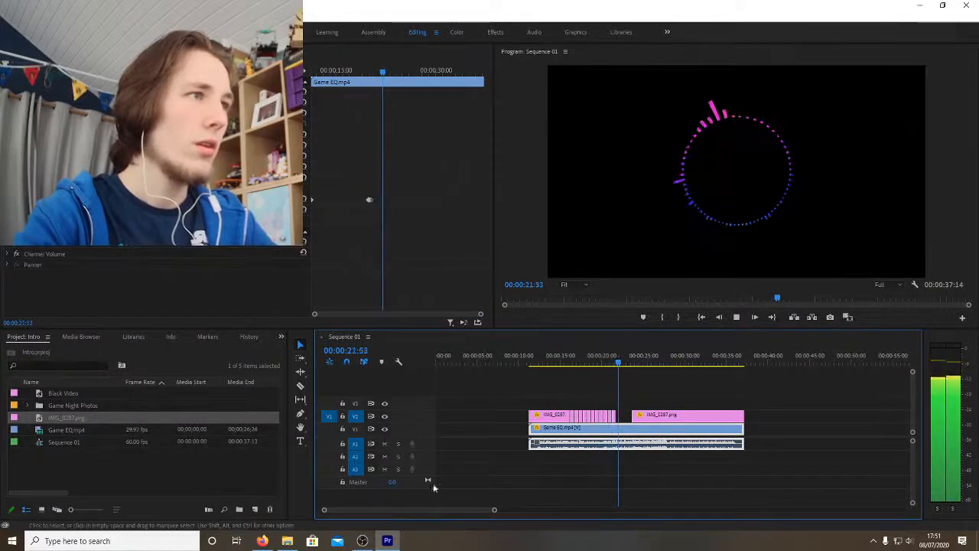
key("space")
left_click_drag(493, 511, 439, 514)
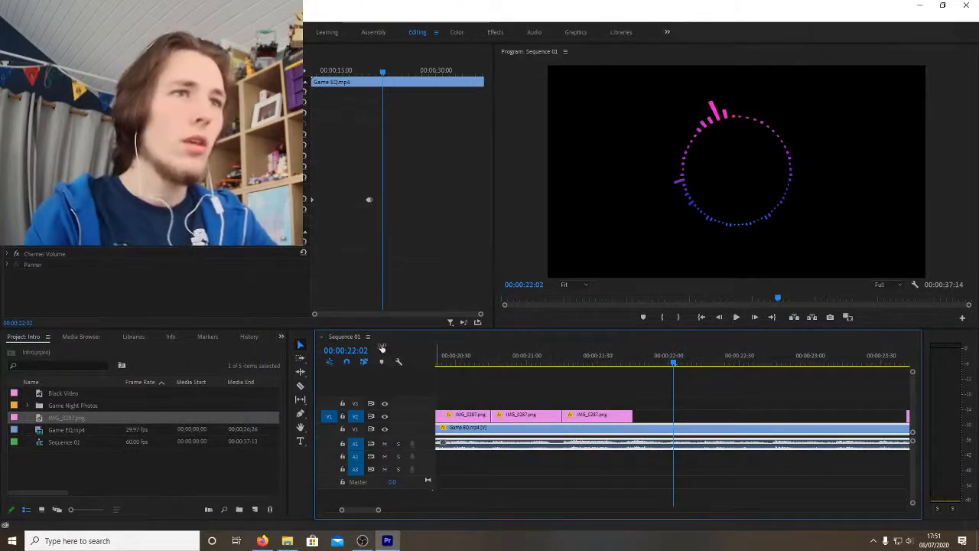
Step: Delete the Game EQ.mp4 opacity keyframes at 00:00:19:57 and 00:00:20:15, returning to the clip's start
left_click(368, 200)
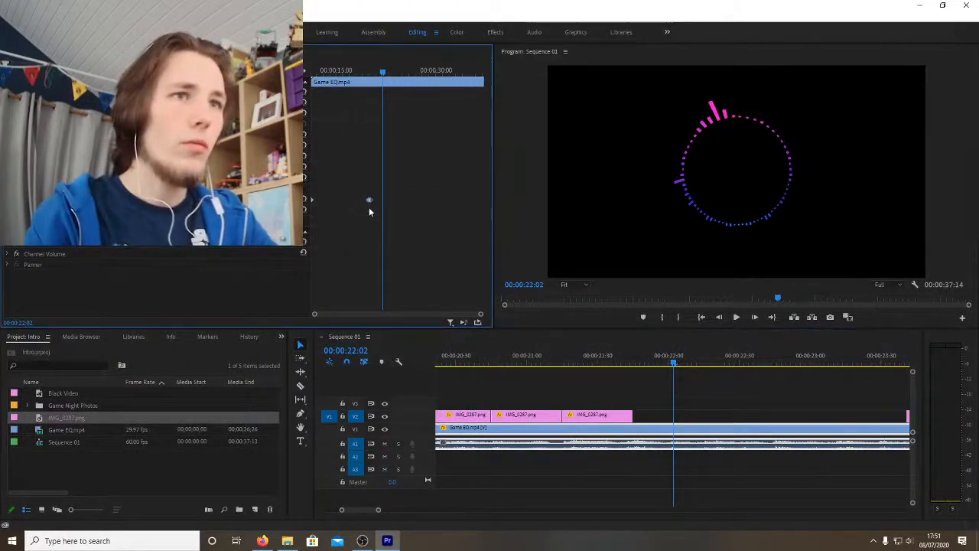
left_click(371, 228)
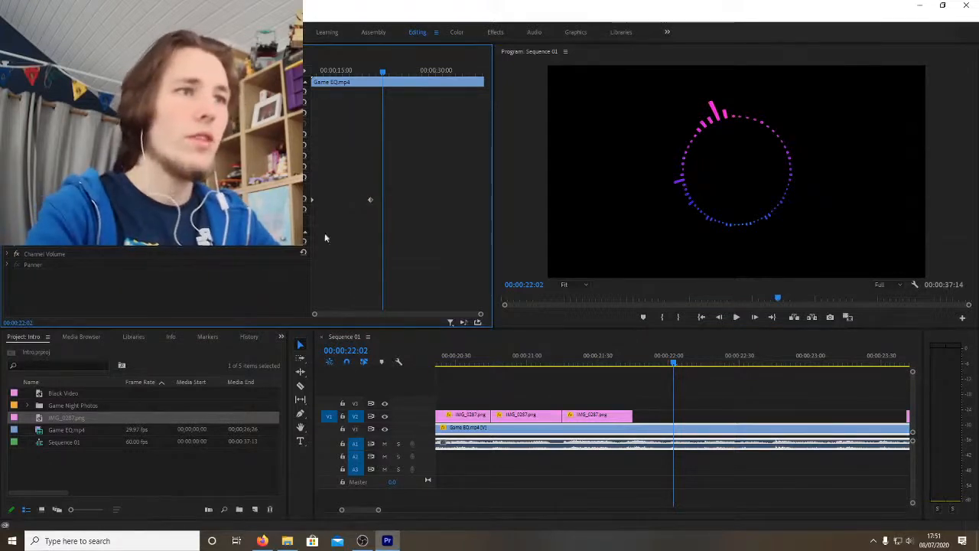
left_click(306, 199)
left_click(309, 201)
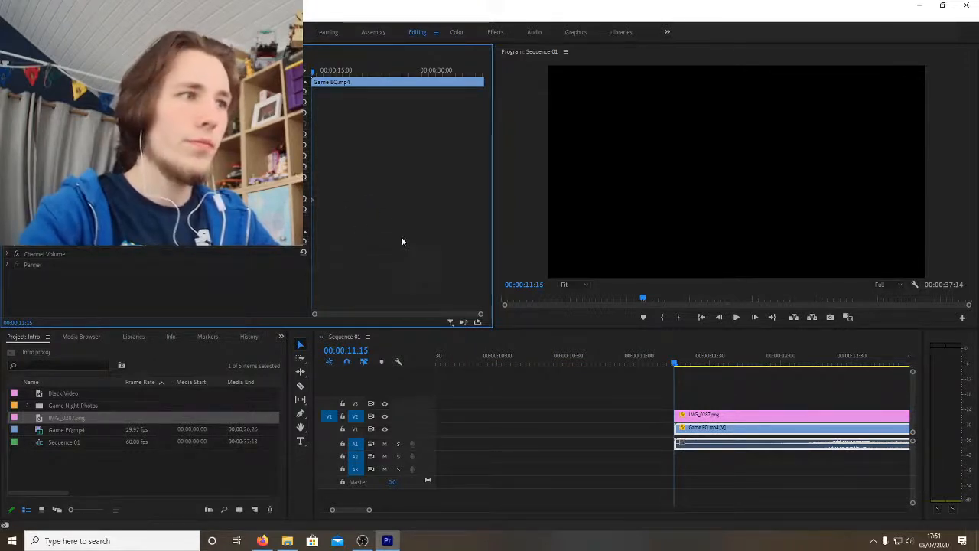
Step: Play from the clip's start to 00:00:12:36, then turn off Game EQ.mp4's opacity animation, deleting all its existing keyframes
key("space")
key("space")
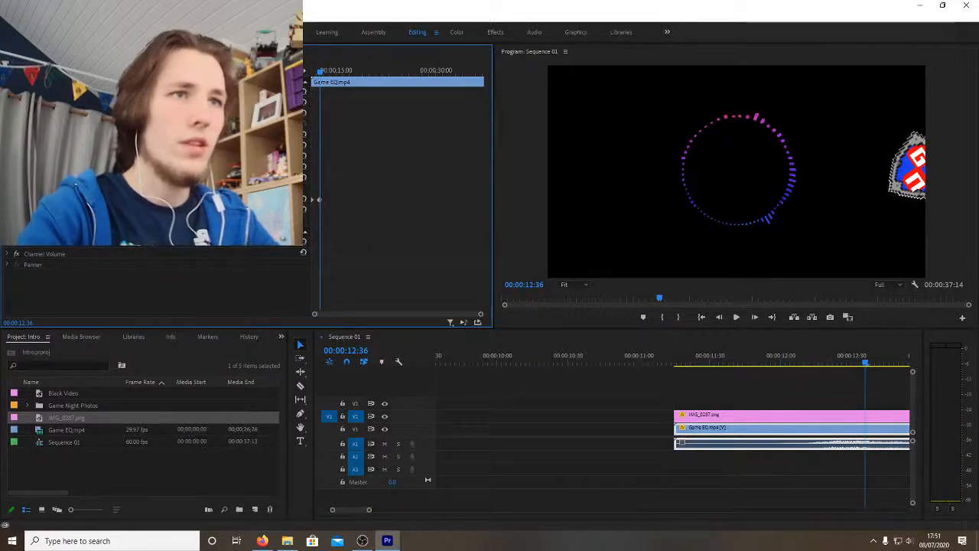
left_click(25, 200)
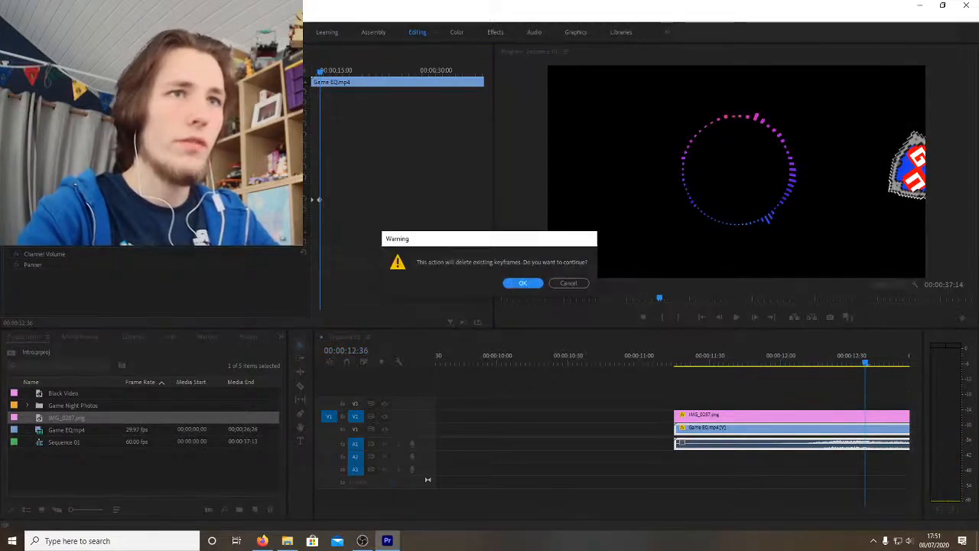
left_click(518, 282)
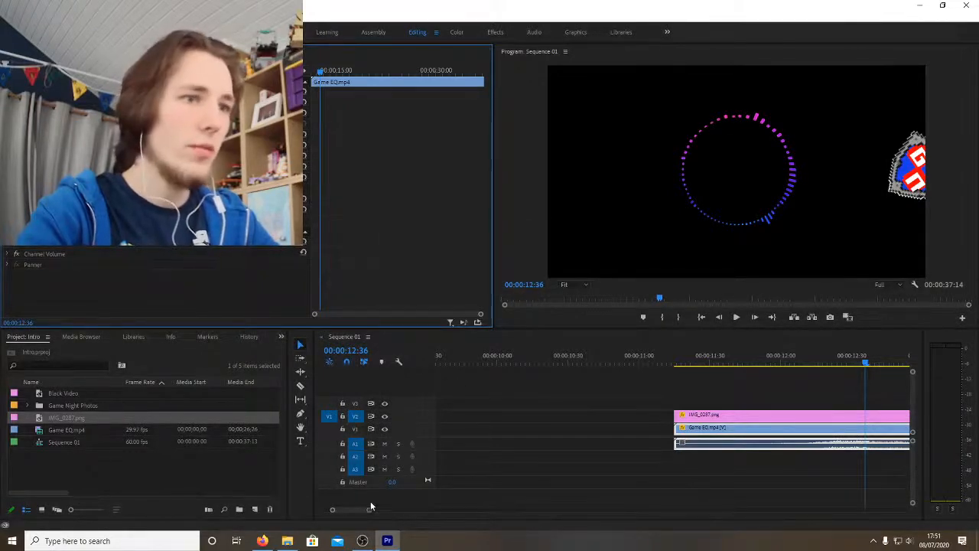
Step: Play the logo pulses from just before 00:00:19:00 to find the beat where the equalizer should come in
scroll(359, 514, "up", 2)
scroll(360, 514, "down", 3)
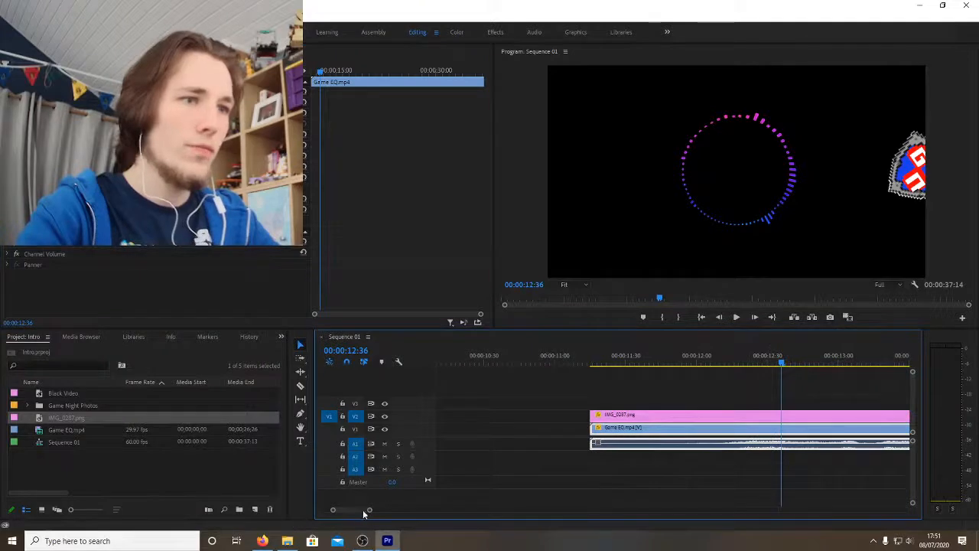
scroll(403, 511, "down", 3)
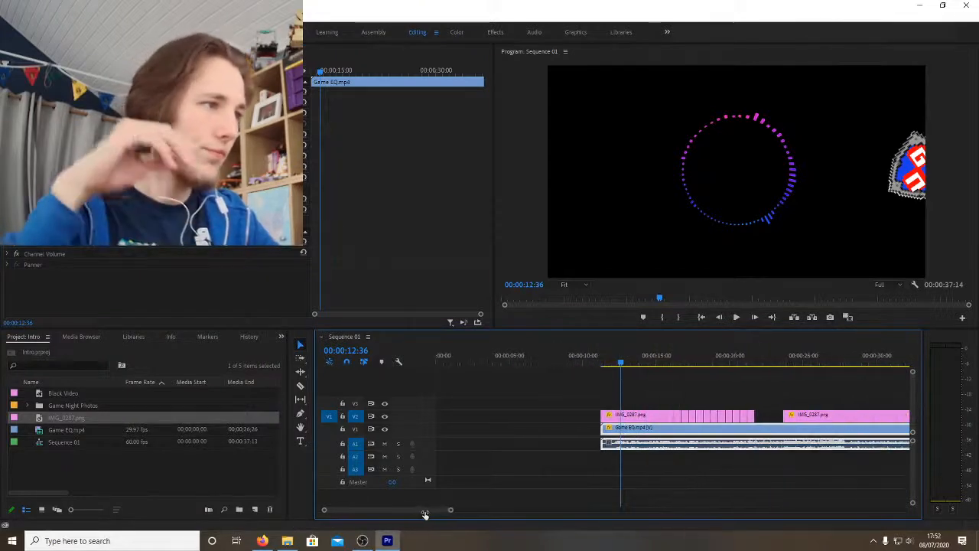
left_click(729, 358)
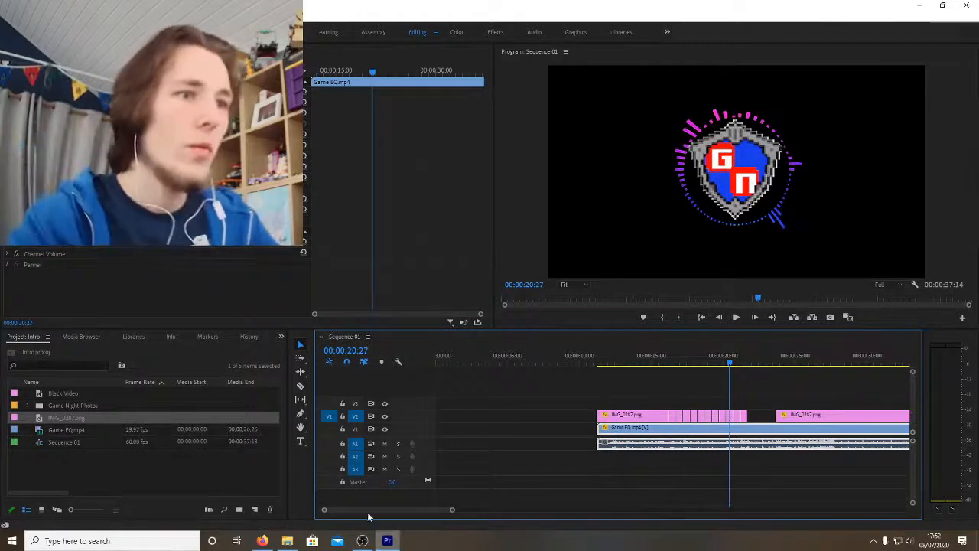
scroll(332, 511, "up", 2)
scroll(332, 511, "up", 3)
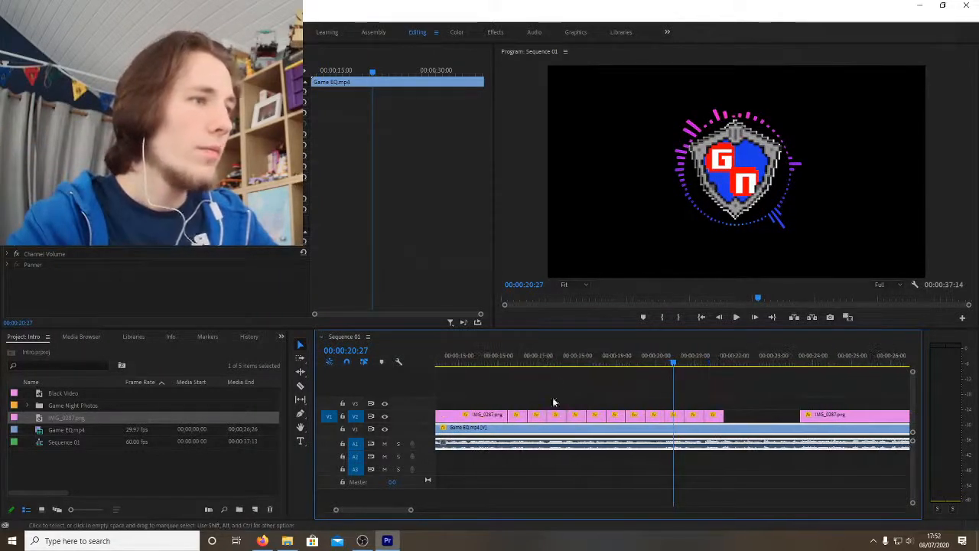
left_click(609, 358)
key("space")
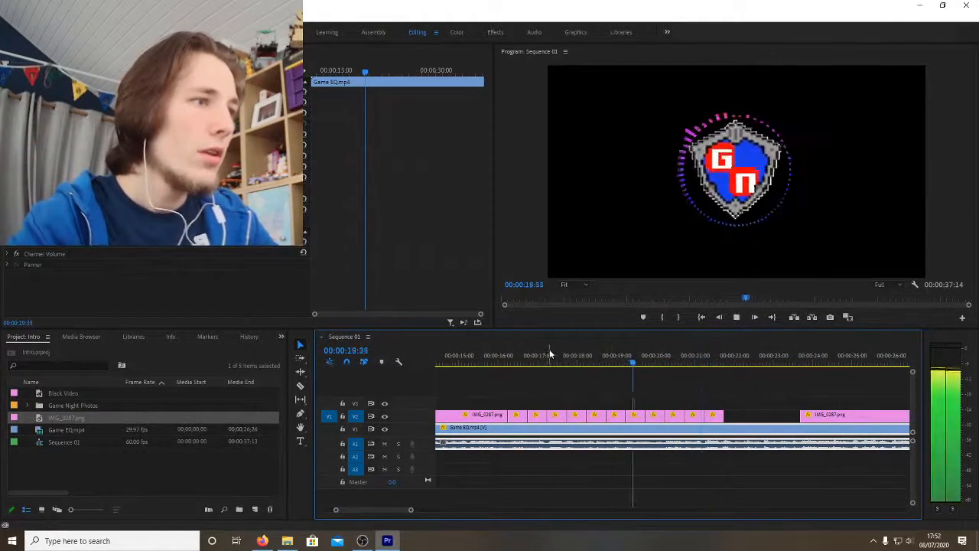
Step: Select the Game EQ.mp4 clip and add clip markers to it at 00:00:20:15 and 00:00:20:01
left_click(673, 417)
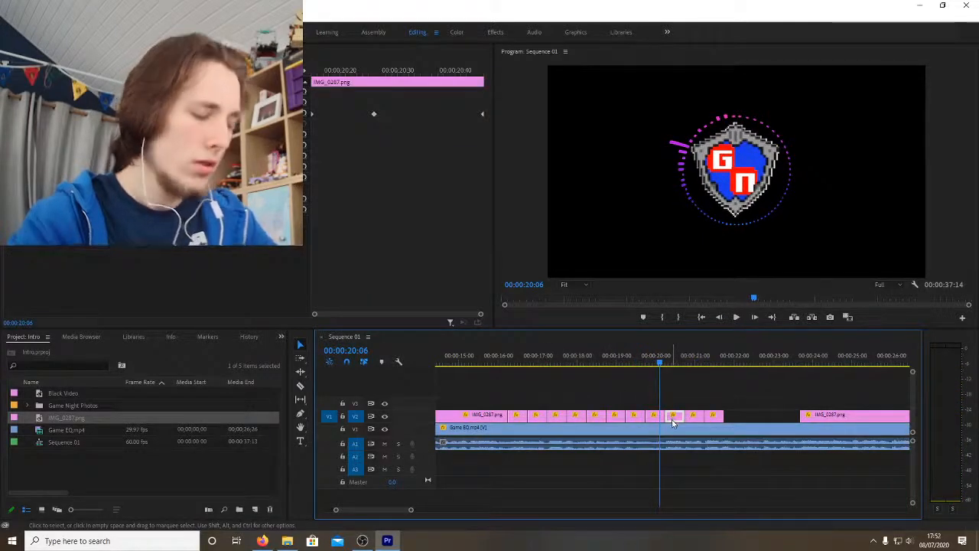
left_click(671, 433)
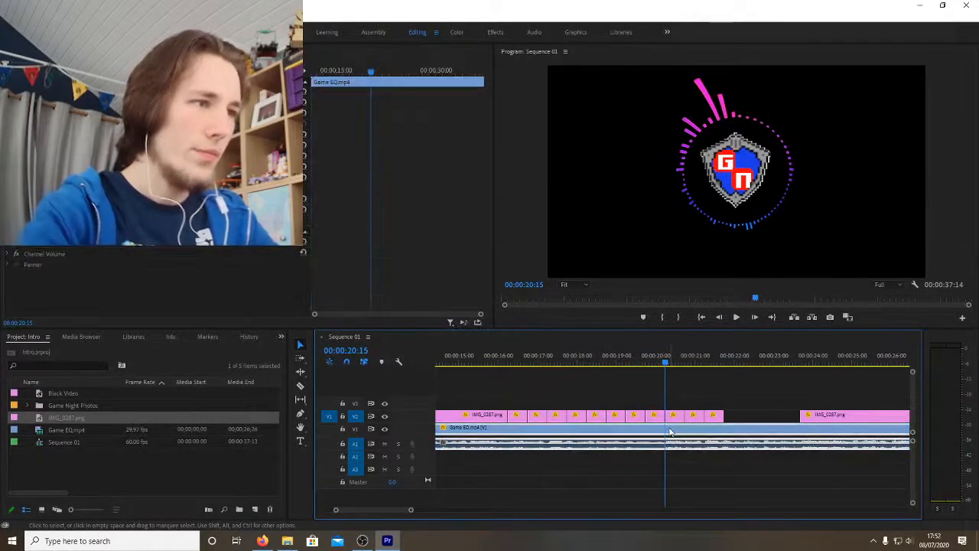
left_click(652, 361)
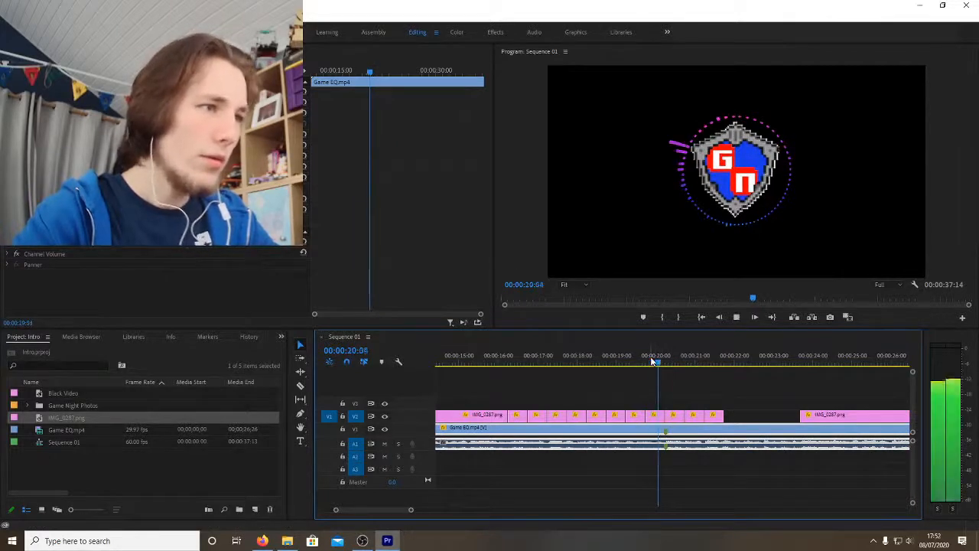
left_click(655, 366)
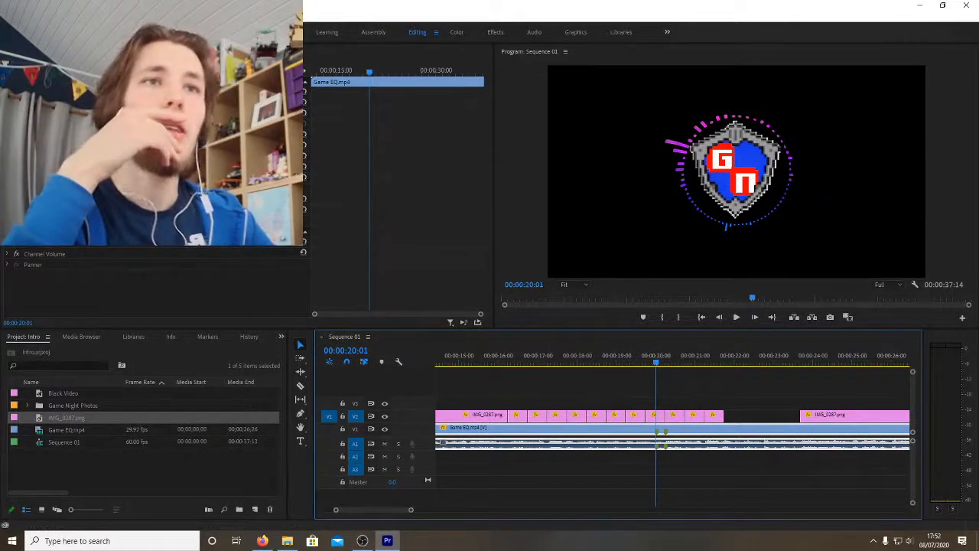
Step: Add an ellipse opacity mask to Game EQ.mp4, position it over the shield logo, and start mask path keyframing at 00:00:20:01
left_click(28, 188)
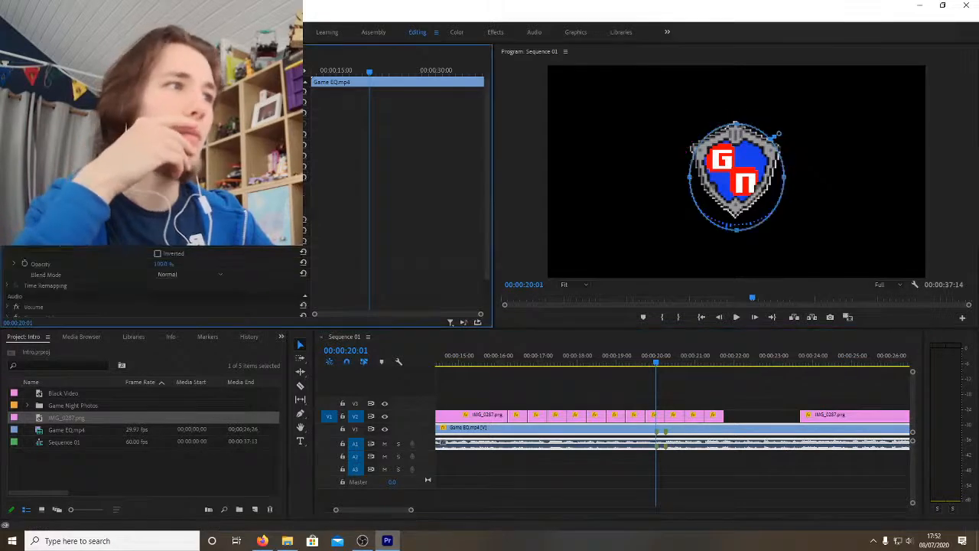
left_click(742, 135)
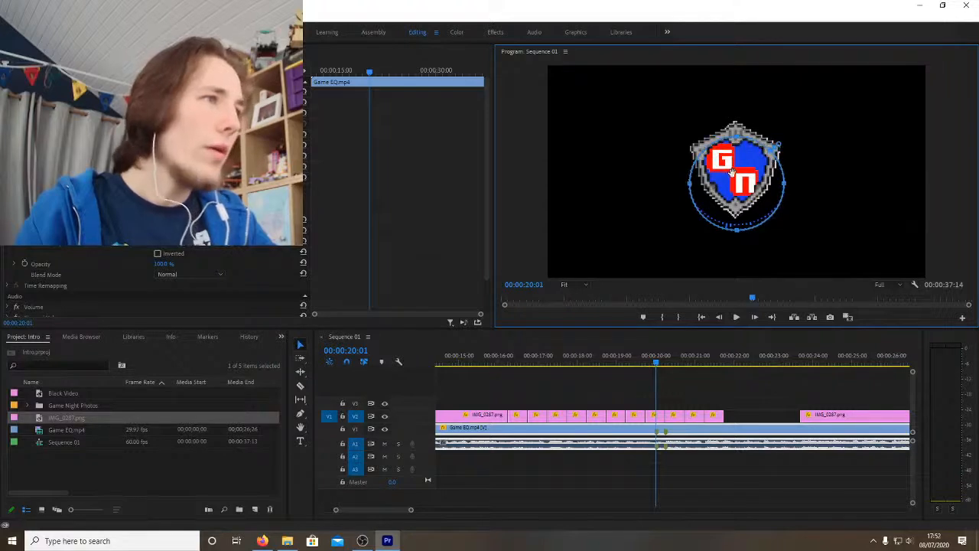
left_click_drag(732, 174, 727, 159)
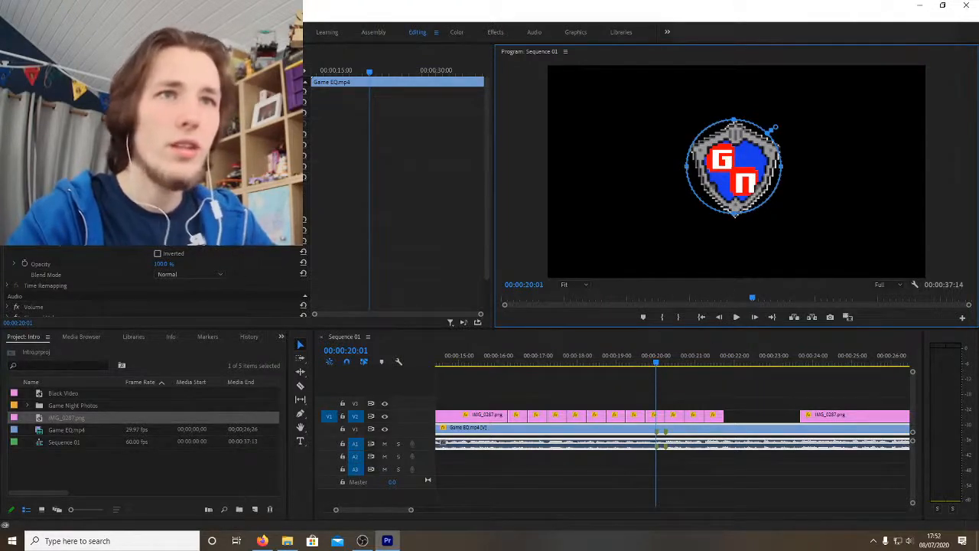
left_click(31, 210)
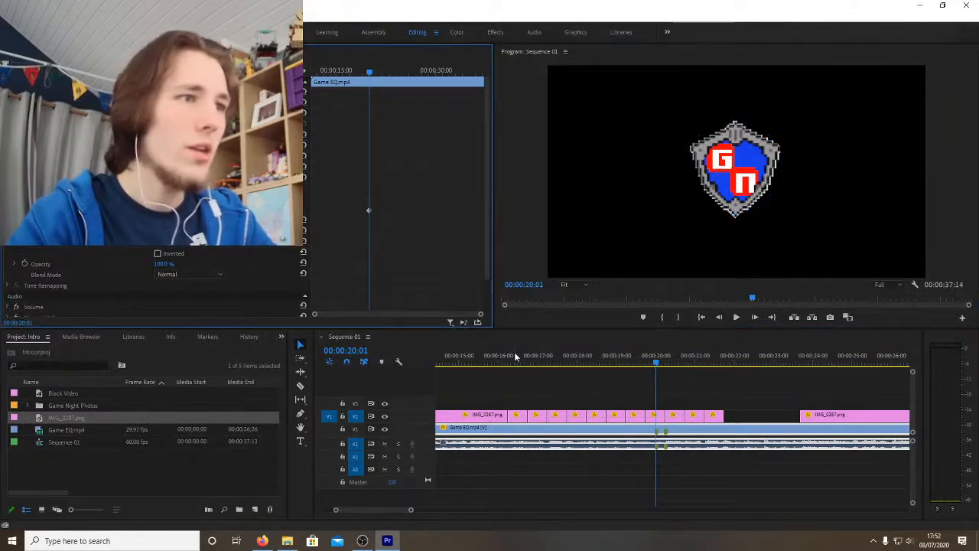
Step: Play the masked equalizer section from just after 00:00:16:00, then examine the frames between 00:00:19:45 and 00:00:20:03
left_click(514, 356)
key("space")
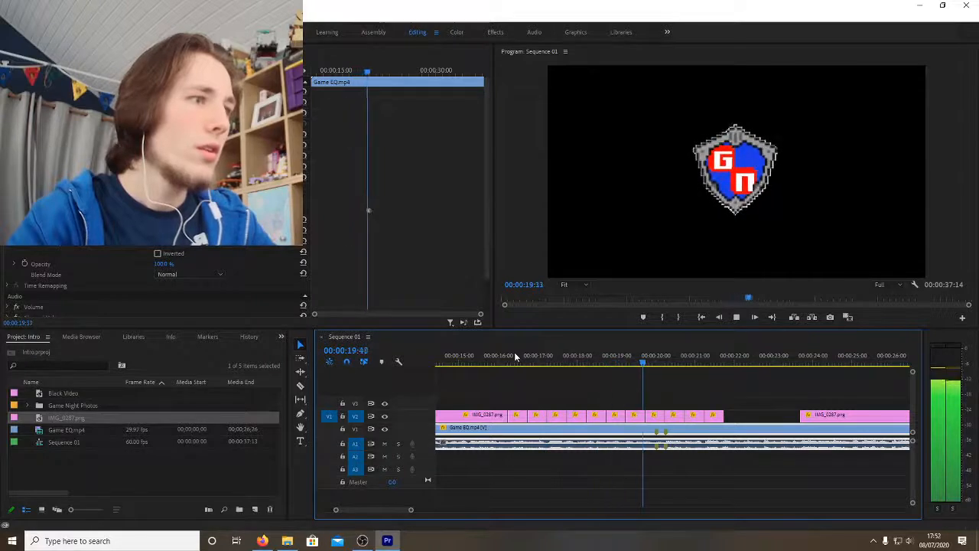
key("space")
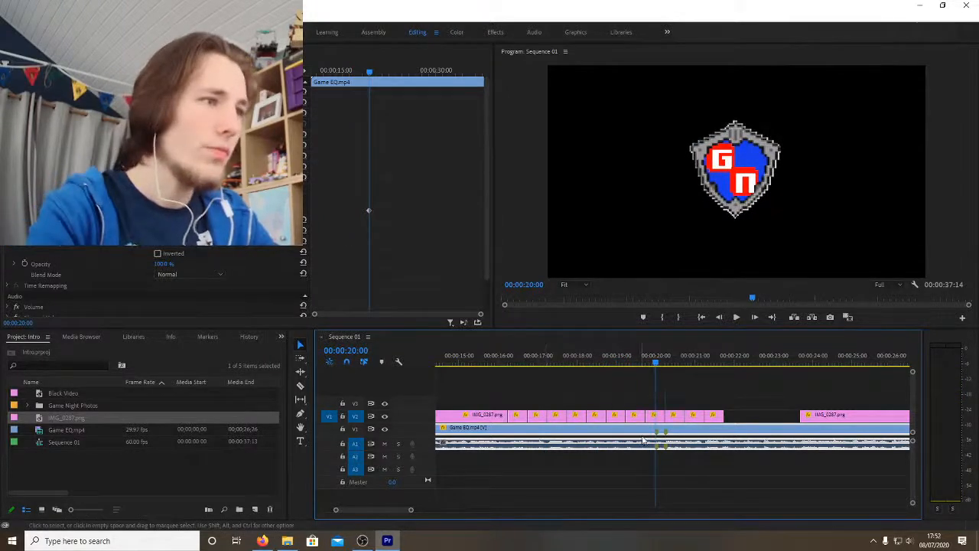
key("shift+Left")
key("shift+Left")
key("shift+Left")
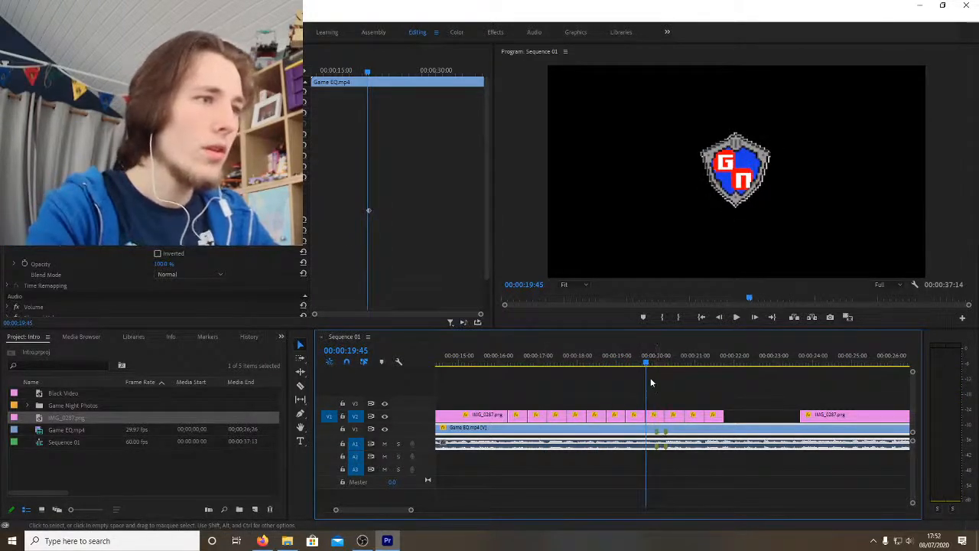
left_click_drag(648, 364, 658, 364)
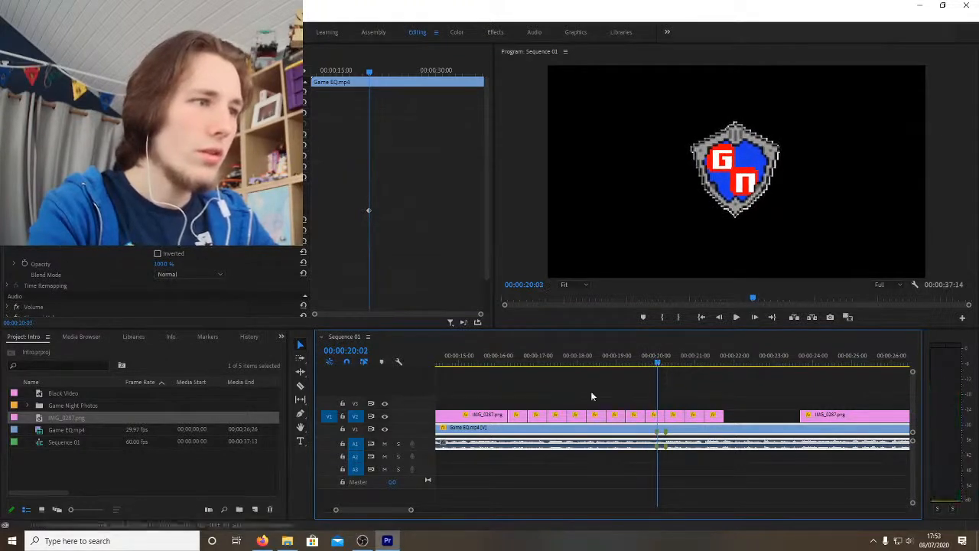
Step: Examine the frames between 00:00:20:03 and 00:00:20:01 around the first Game EQ.mp4 clip marker
key("=")
key("=")
key("=")
key("=")
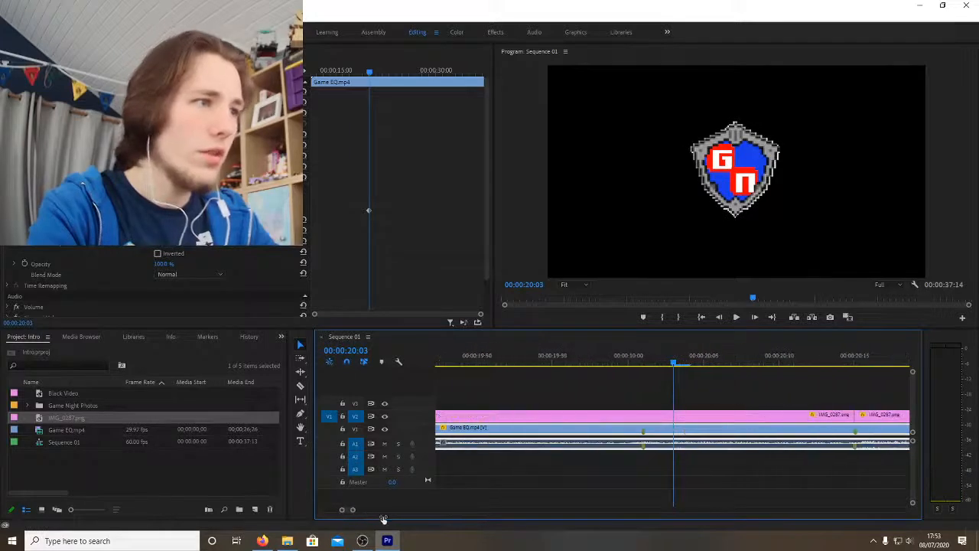
left_click(663, 363)
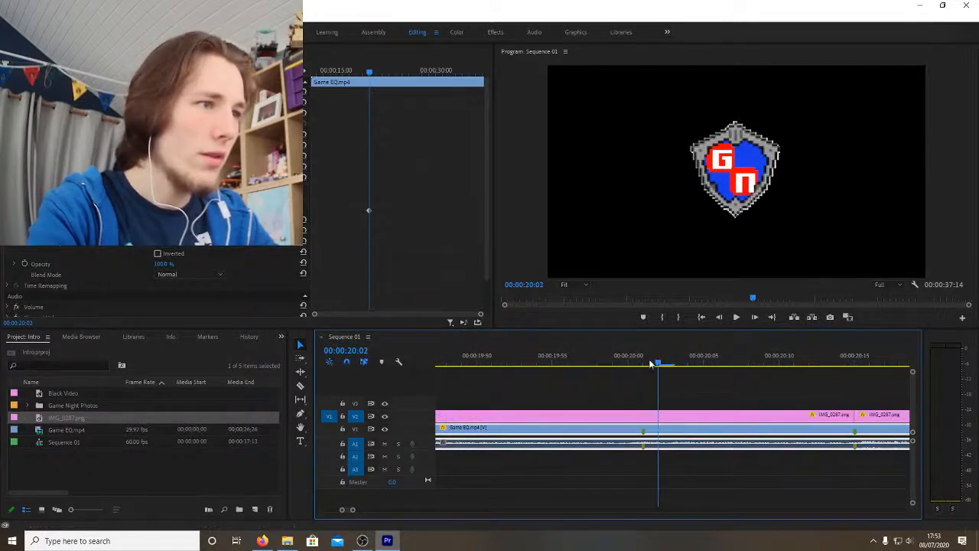
left_click(650, 364)
left_click_drag(354, 511, 410, 514)
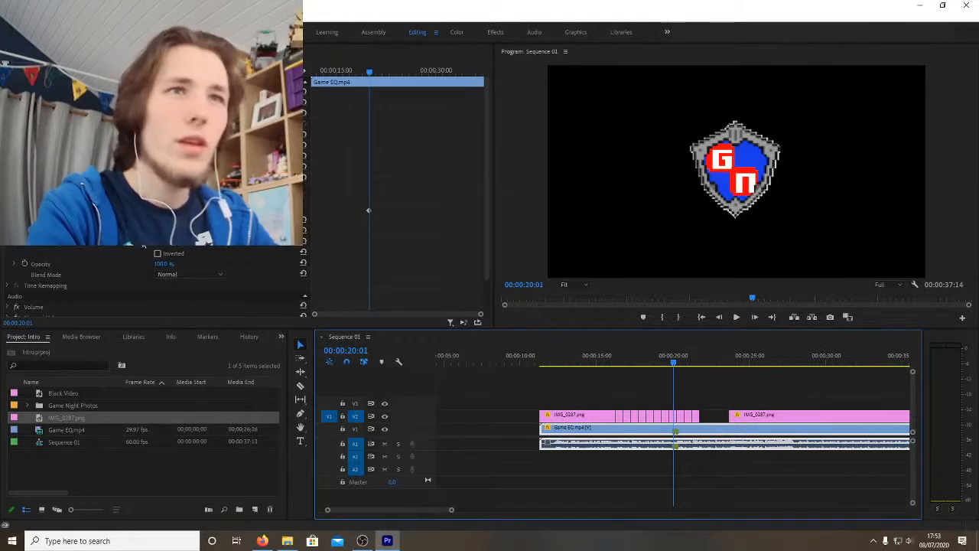
Step: At 00:00:20:15, enlarge the Game EQ.mp4 ellipse mask around the whole equalizer, centre it on the shield logo, and feather its edge slightly
left_click(676, 365)
key("Right")
key("Right")
key("Right")
key("Right")
key("Right")
key("Right")
key("Right")
key("Right")
key("Right")
key("Right")
key("Right")
key("Right")
key("Right")
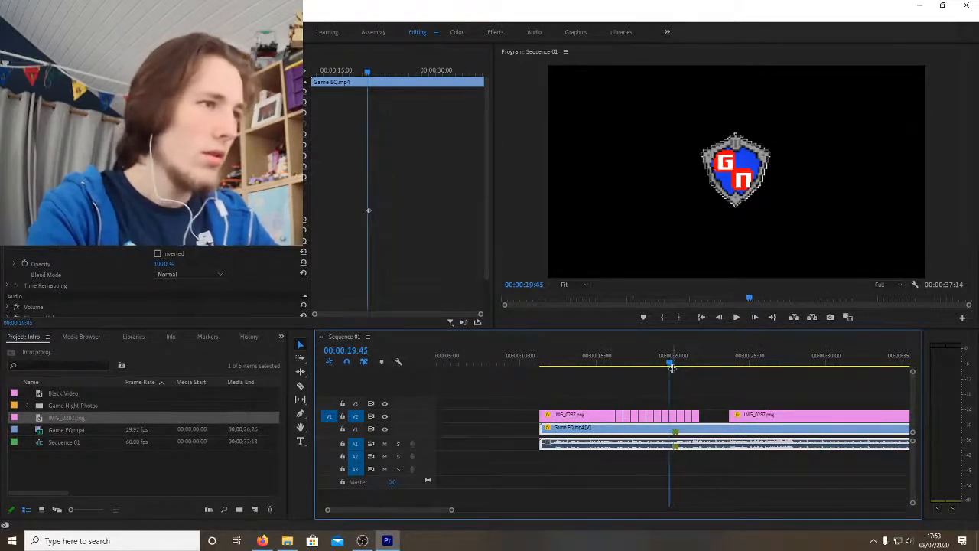
left_click(369, 210)
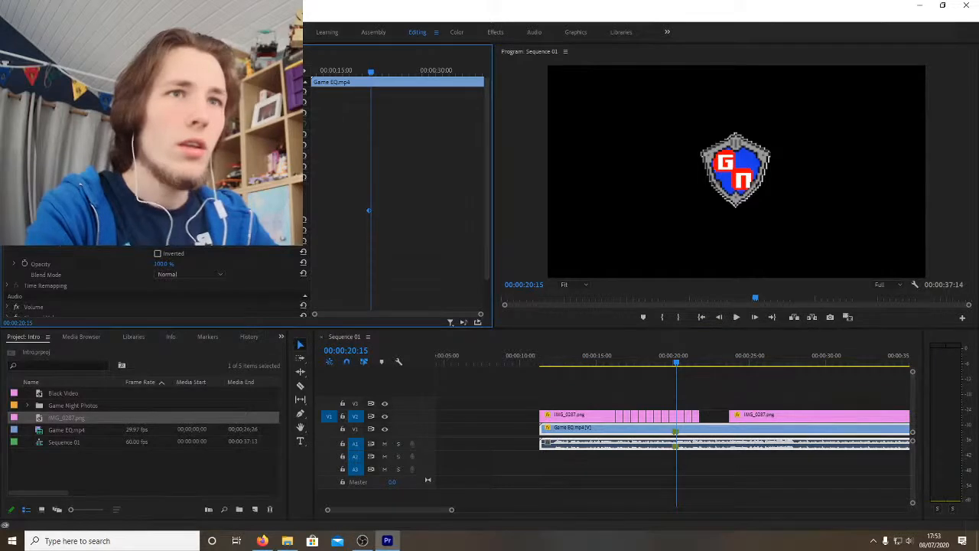
left_click(40, 200)
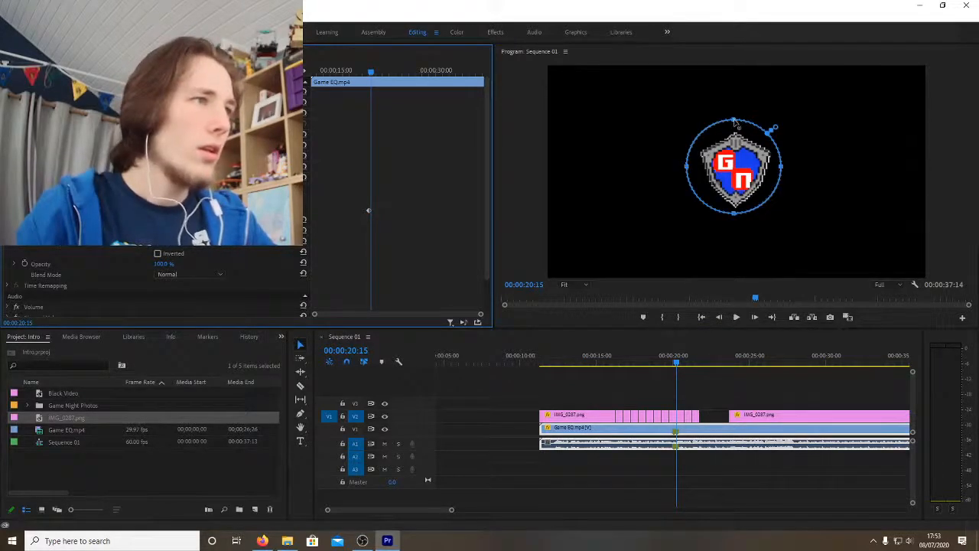
left_click_drag(735, 123, 734, 71)
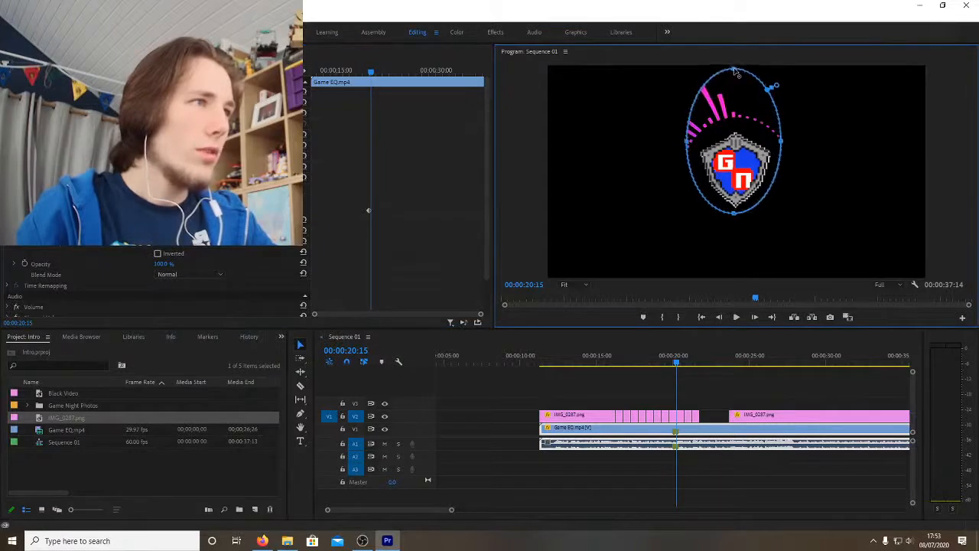
left_click_drag(733, 217, 735, 262)
left_click_drag(688, 170, 611, 166)
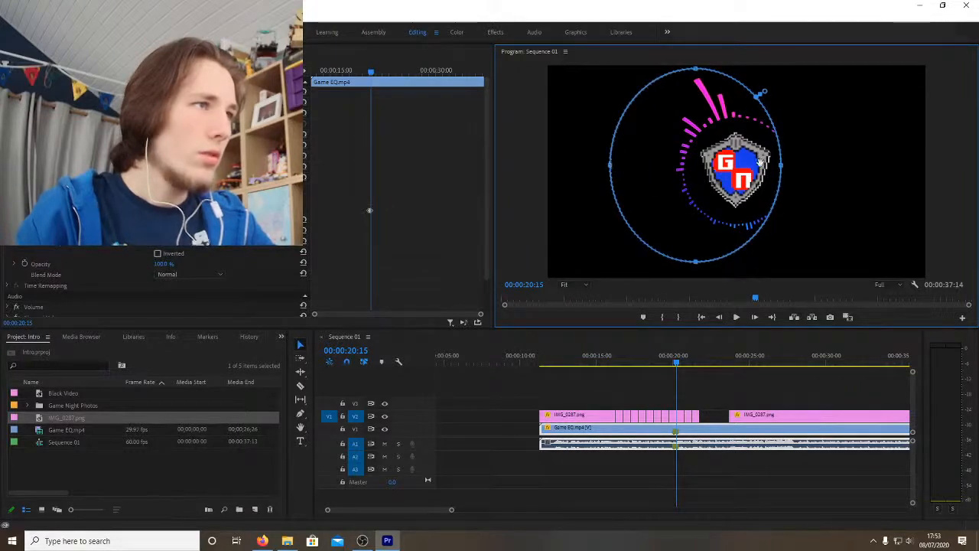
left_click_drag(782, 175, 807, 165)
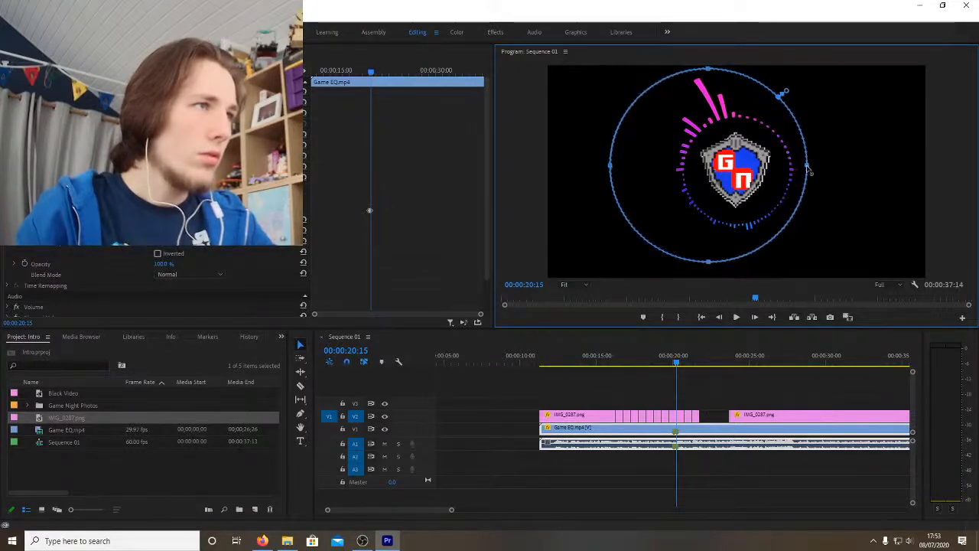
left_click_drag(705, 177, 735, 176)
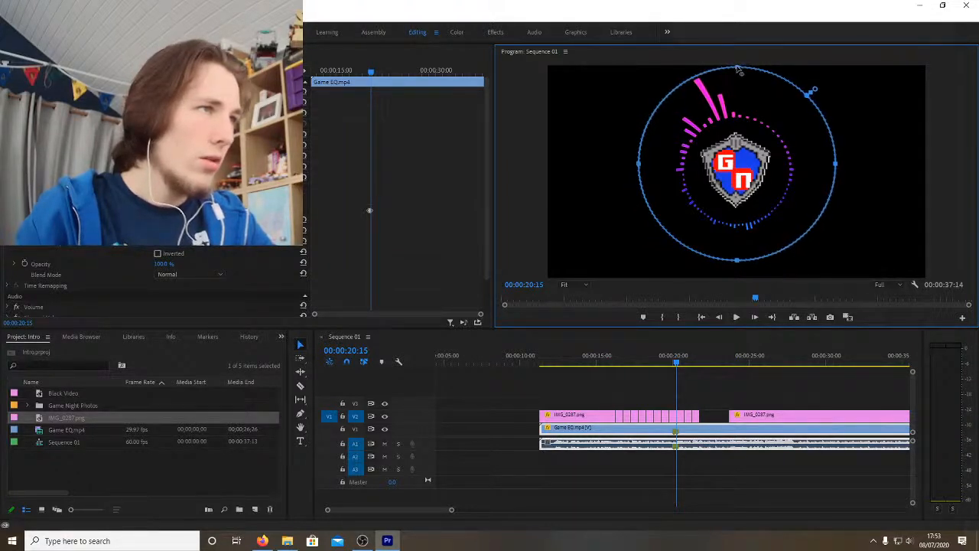
left_click_drag(738, 68, 736, 67)
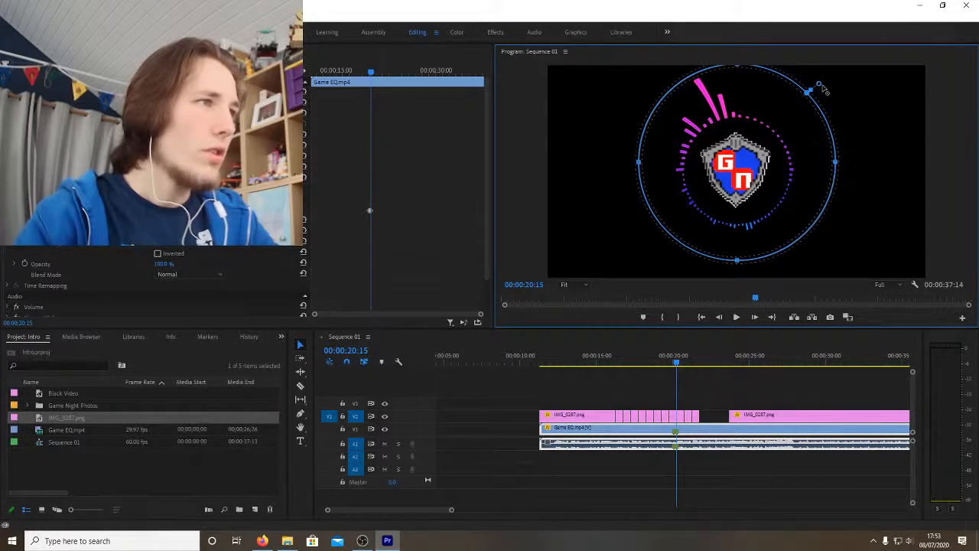
Step: Play the equalizer reveal repeatedly from about 00:00:18:55 to check how the mask opens around the logo
left_click_drag(674, 365, 657, 365)
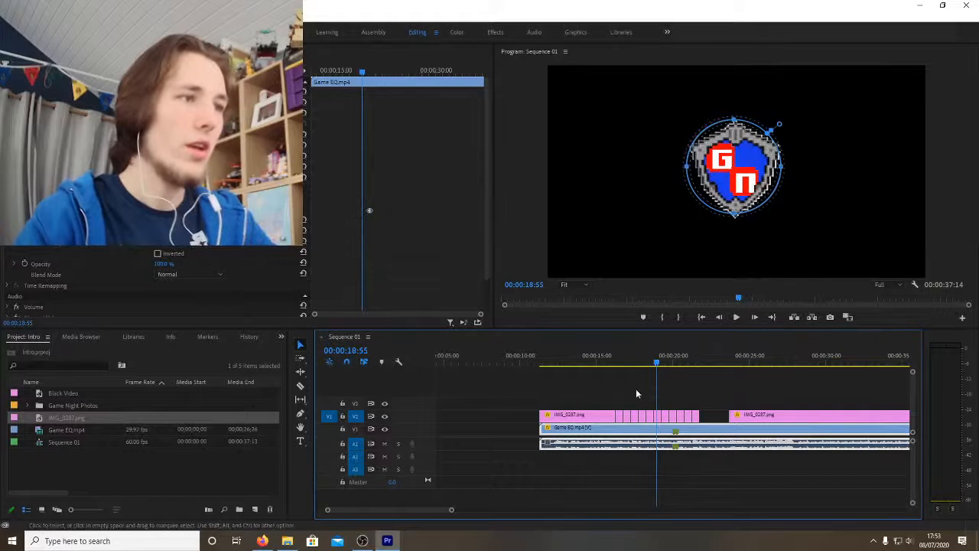
left_click(579, 479)
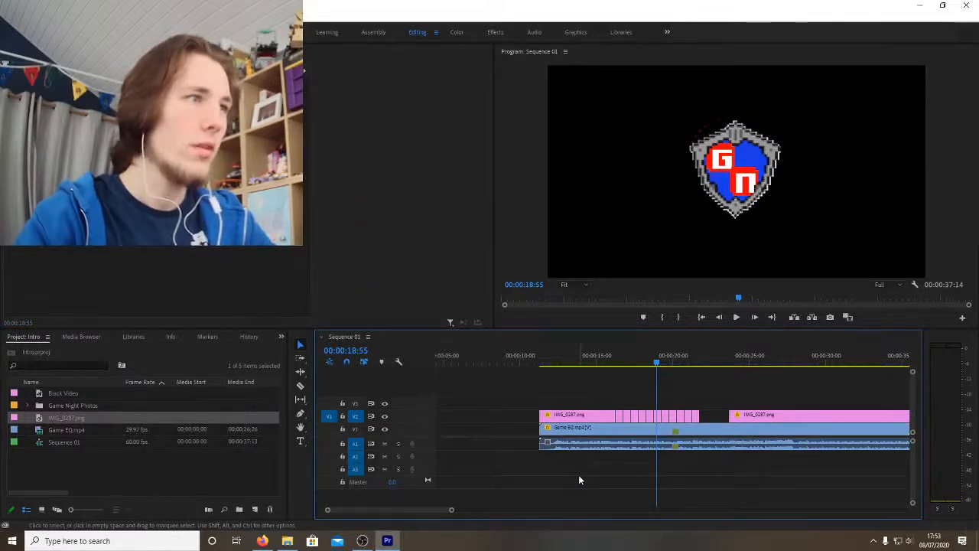
key("space")
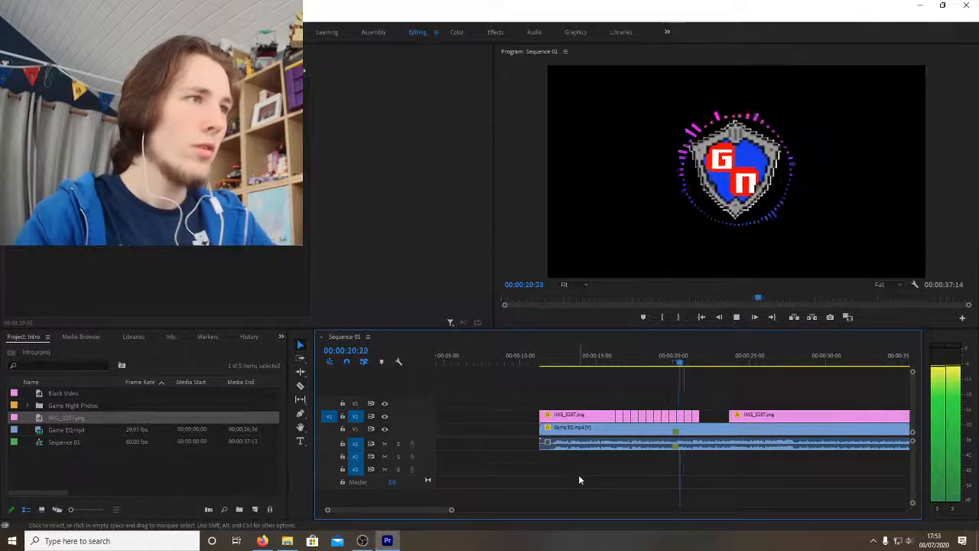
left_click(657, 357)
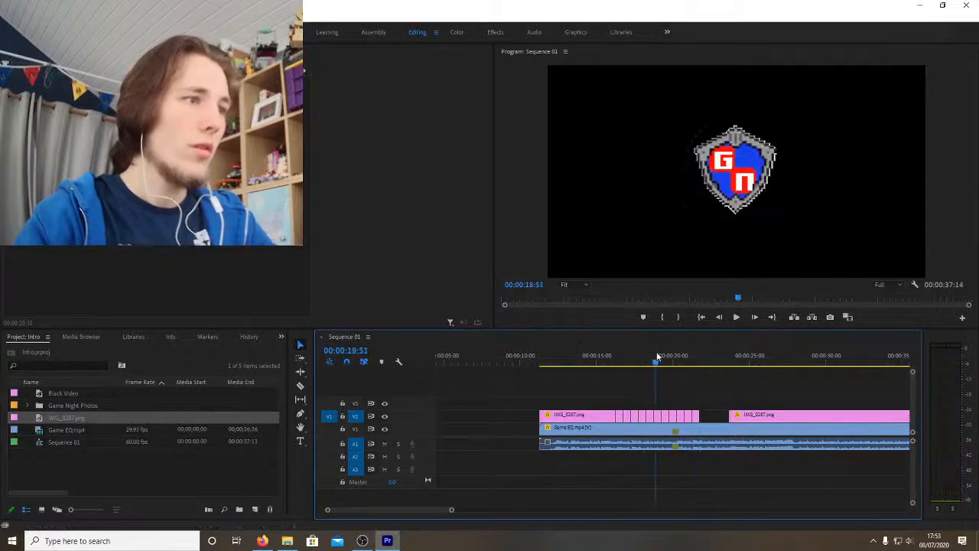
key("space")
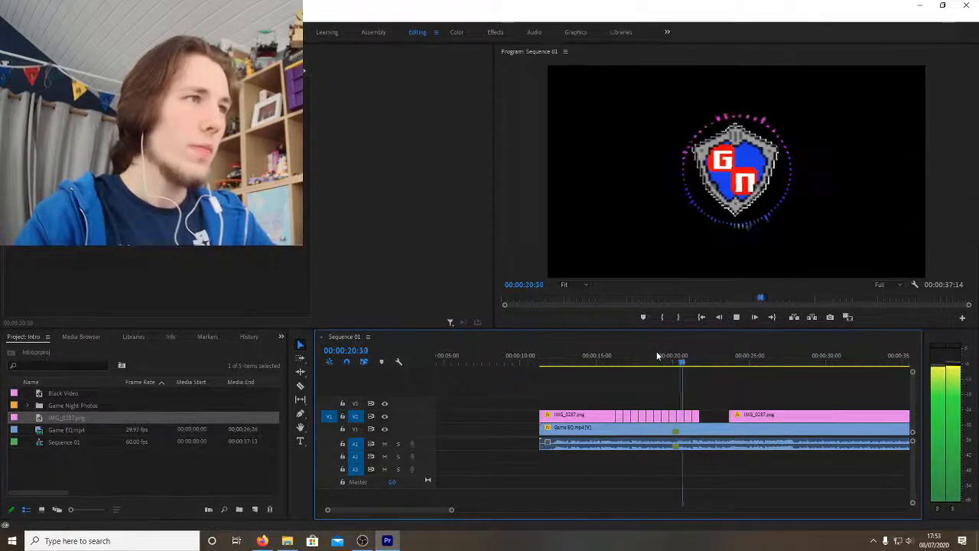
left_click(683, 358)
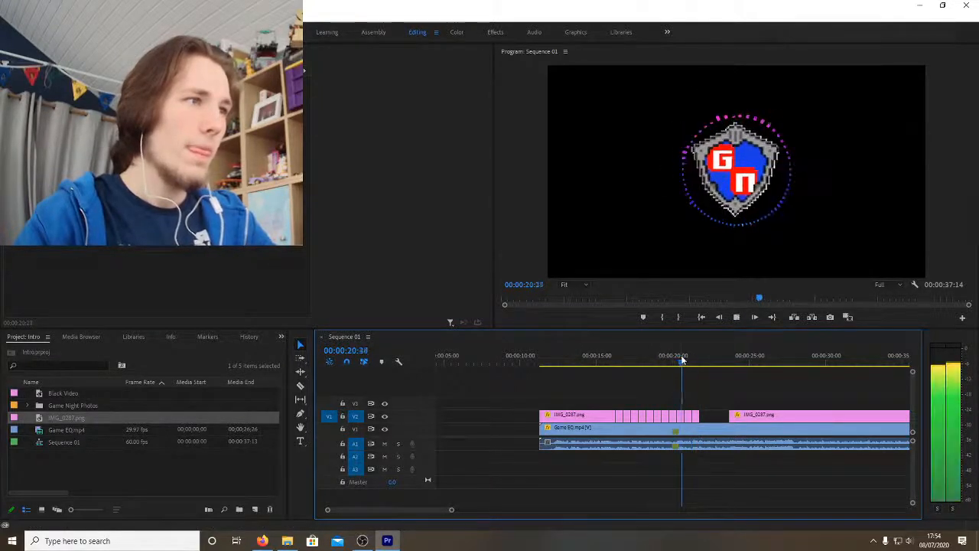
left_click(665, 356)
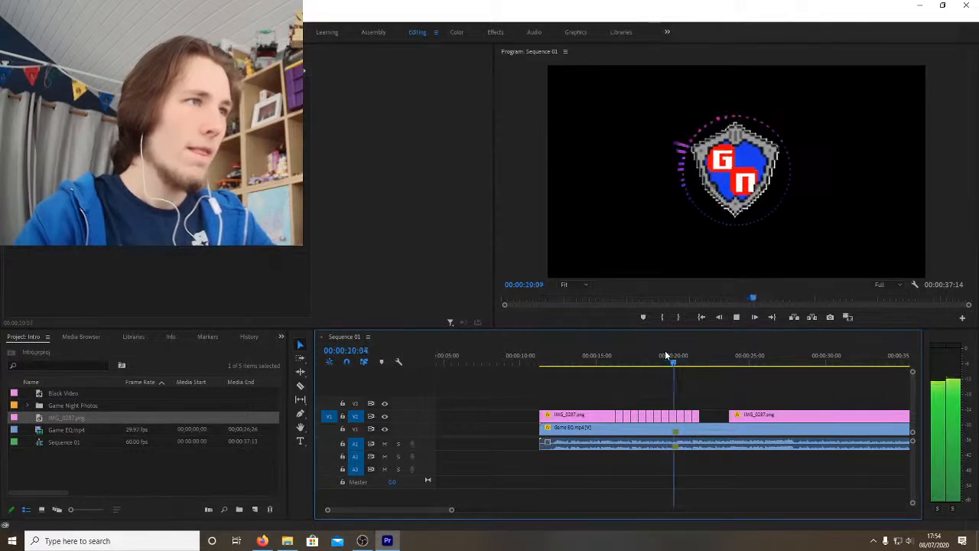
key("space")
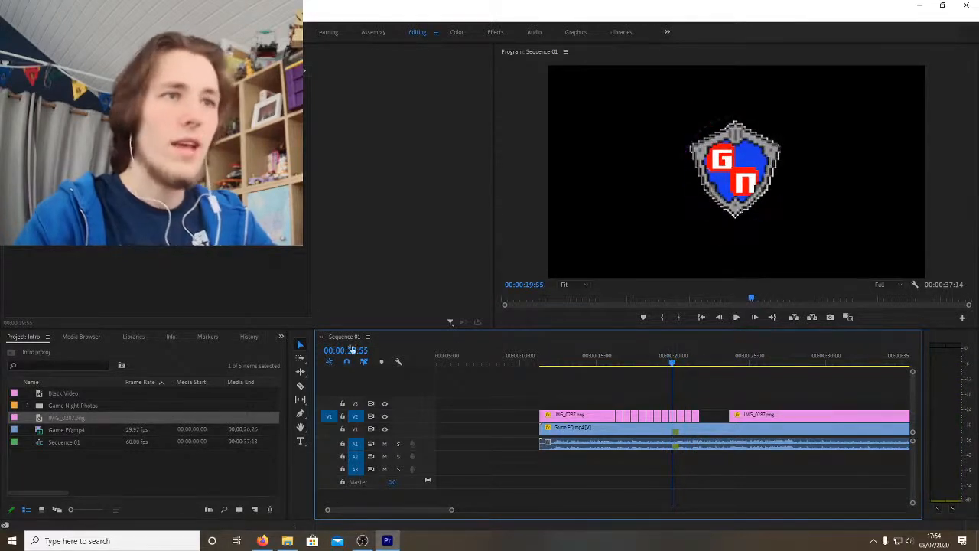
Step: At the 00:00:20:01 keyframe, pull the Game EQ.mp4 mask's upper and left edges slightly inward to fit behind the shield logo
left_click(649, 429)
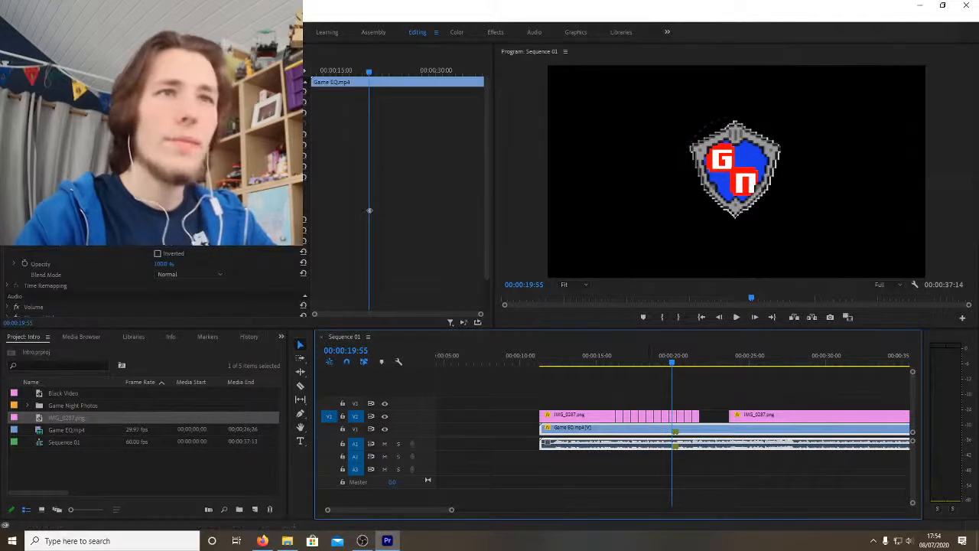
left_click(702, 153)
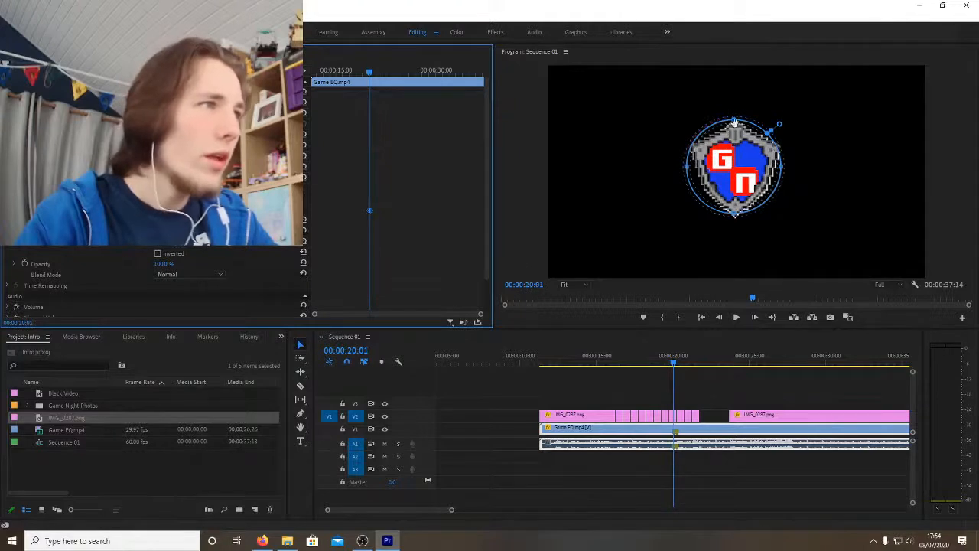
left_click_drag(735, 130, 737, 134)
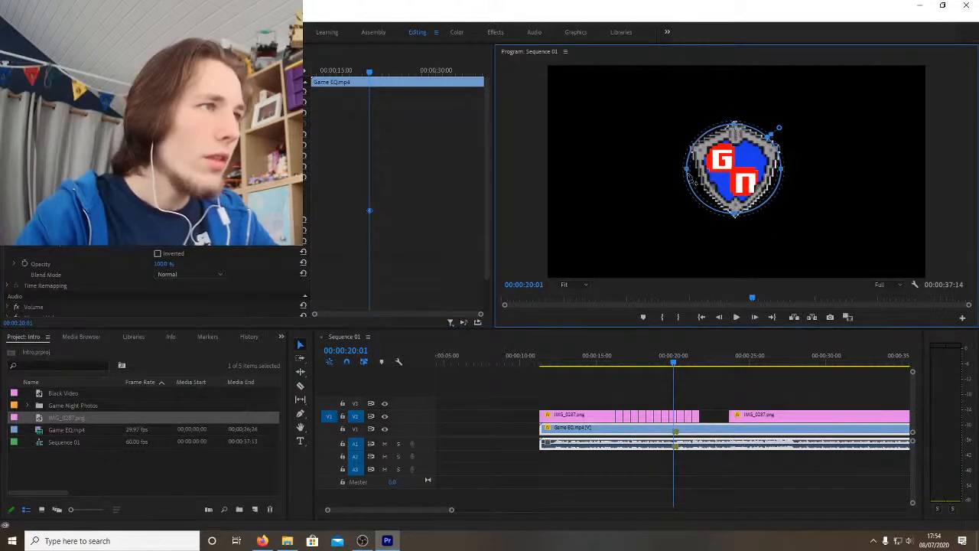
left_click_drag(688, 174, 692, 174)
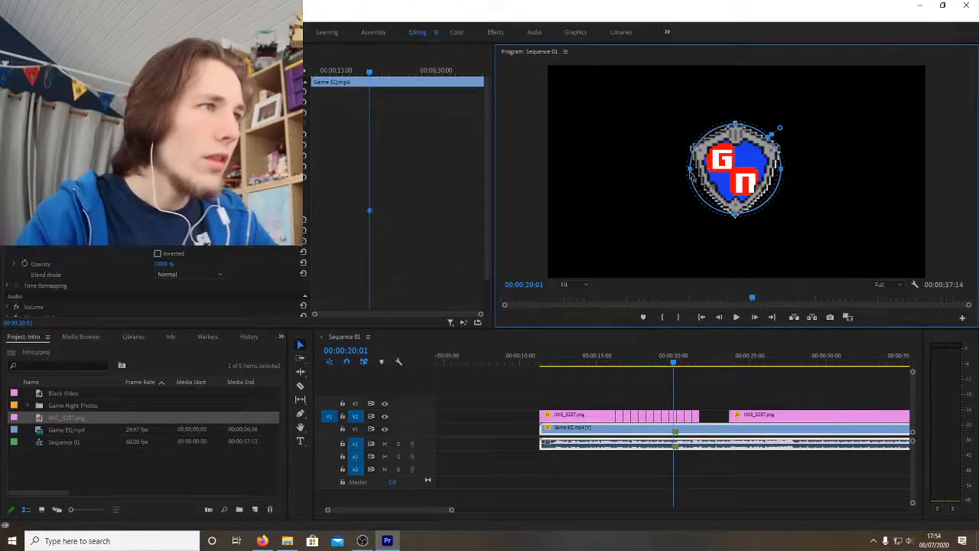
left_click(598, 470)
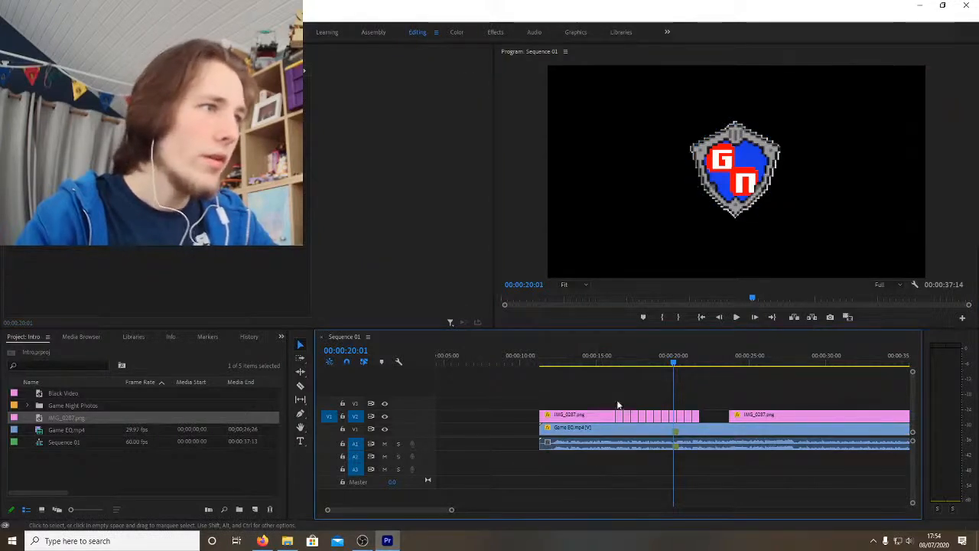
Step: Play the sequence from about 00:00:16:00 to find the beat where the pulses should end, stopping at 00:00:28:12
left_click(612, 358)
key("space")
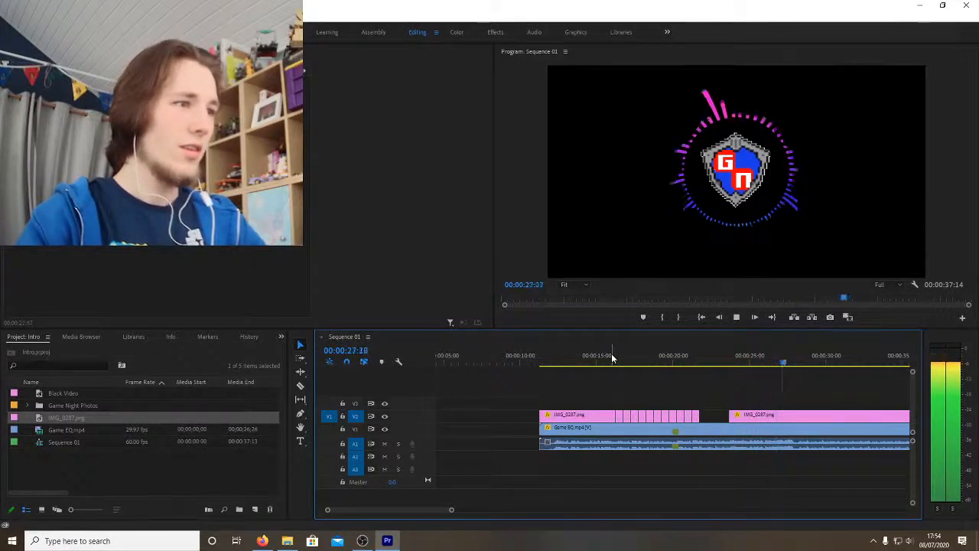
key("space")
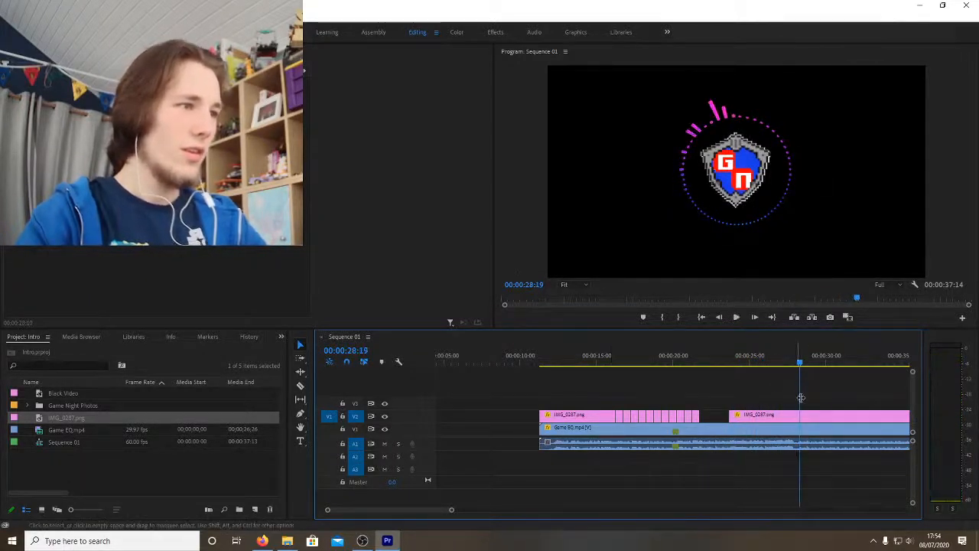
left_click(797, 362)
left_click_drag(798, 362, 798, 362)
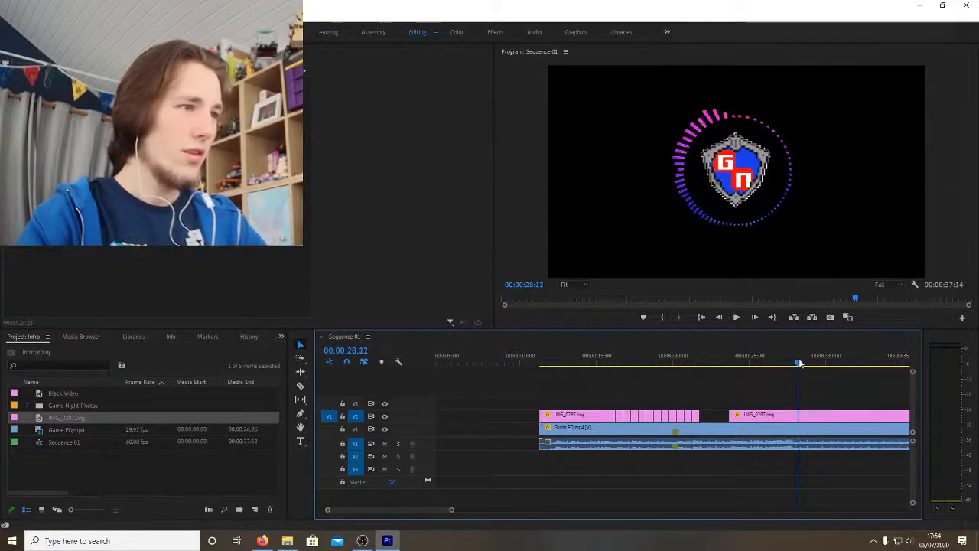
Step: Add a clip marker to Game EQ.mp4 at 00:00:28:12 and move the start of the last IMG_0287.png clip to just after it
left_click(820, 431)
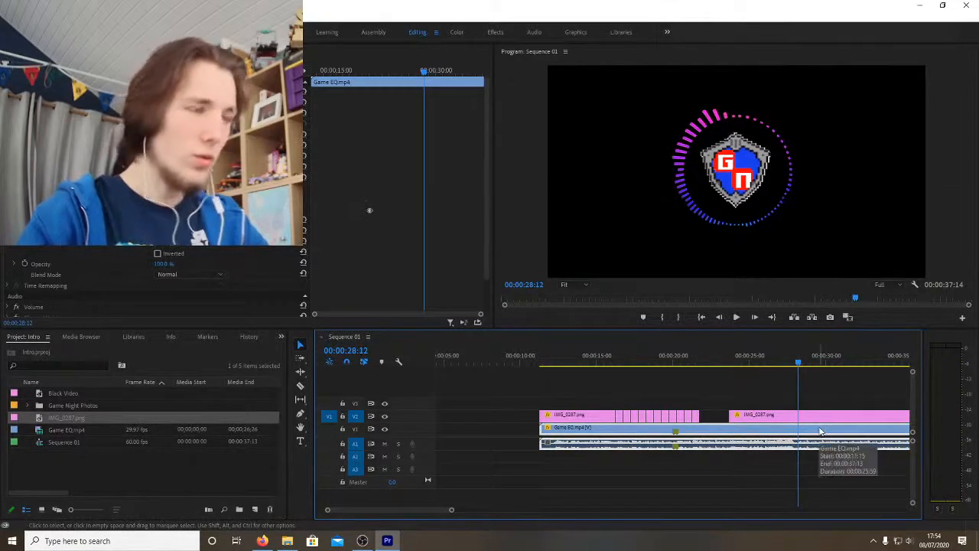
left_click(810, 416)
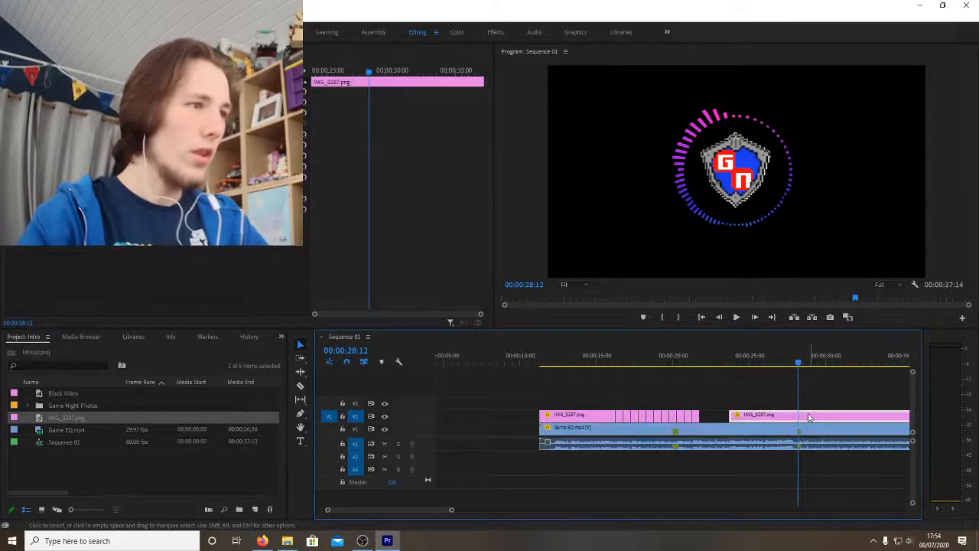
left_click_drag(736, 416, 805, 418)
Step: Paste copies of the last short IMG_0287.png pulse clip end to end from 00:00:21:45 to 00:00:28:15
left_click(696, 418)
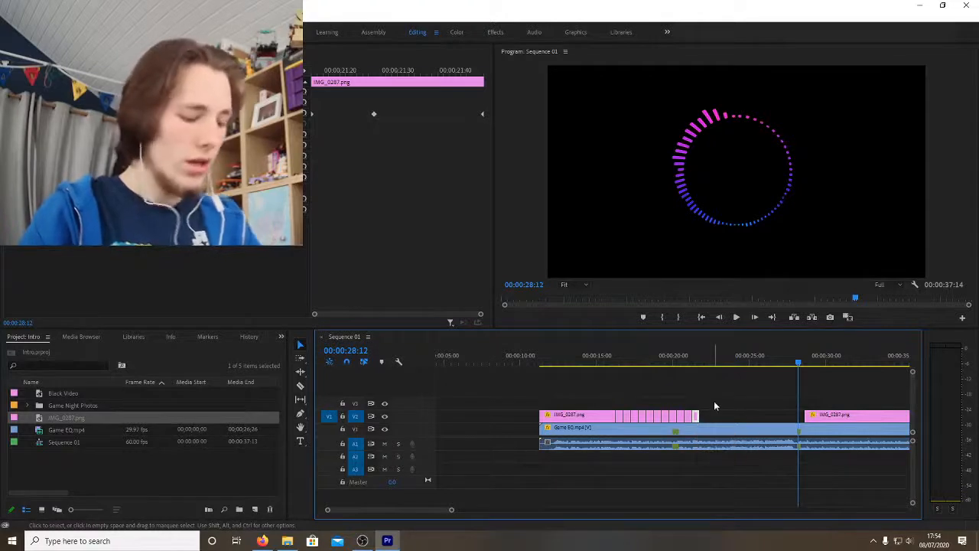
key("Up")
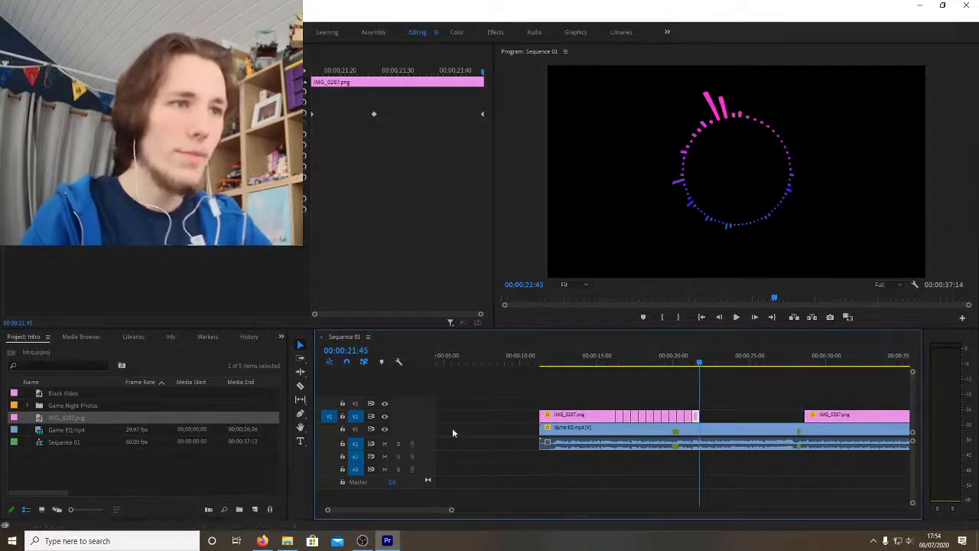
key("ctrl+v")
key("ctrl+v")
key("ctrl+v")
key("ctrl+v")
key("ctrl+v")
key("ctrl+v")
key("ctrl+v")
key("ctrl+v")
key("ctrl+v")
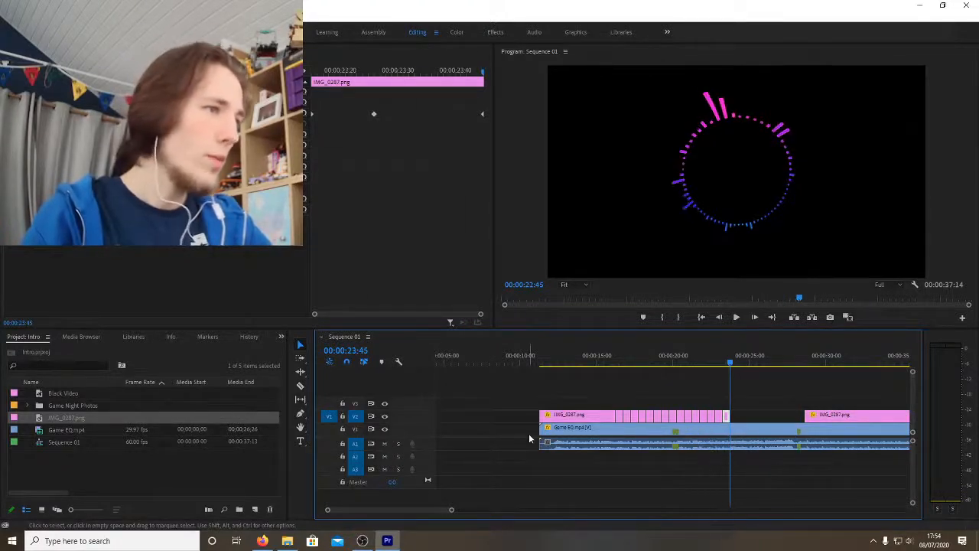
key("ctrl+v")
key("ctrl+v")
key("ctrl+v")
key("ctrl+v")
key("ctrl+v")
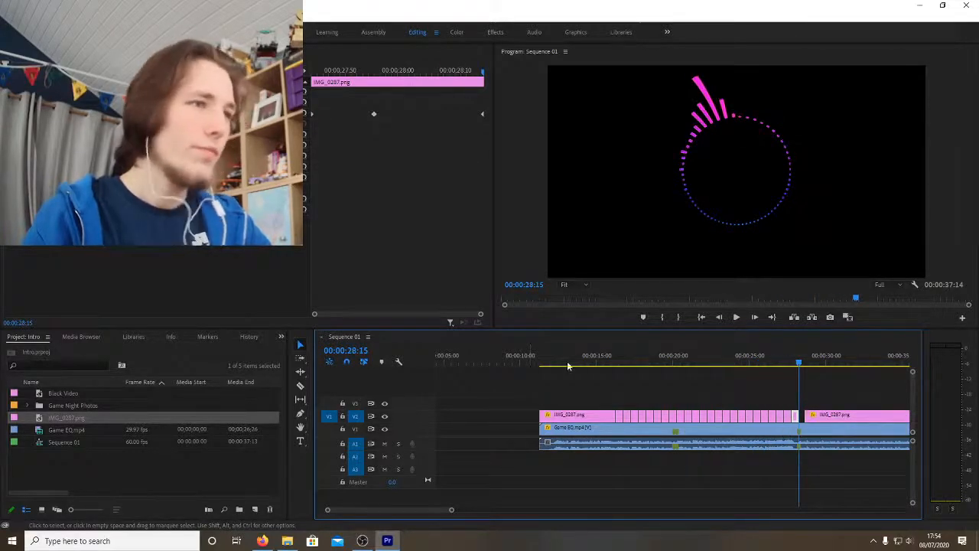
Step: Play the sequence from about 00:00:15:00 to 00:00:30:59 to review the extended logo pulses with the equalizer
left_click(598, 357)
key("space")
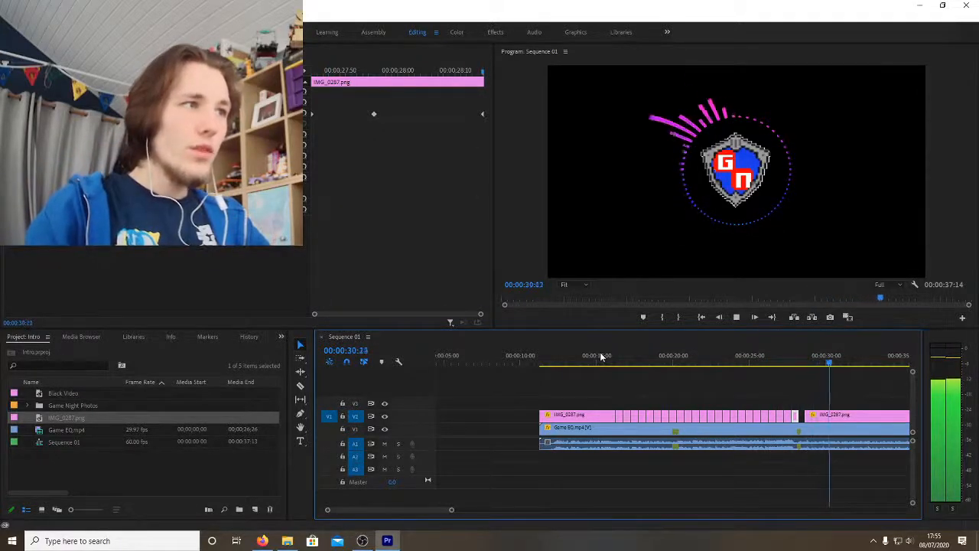
key("space")
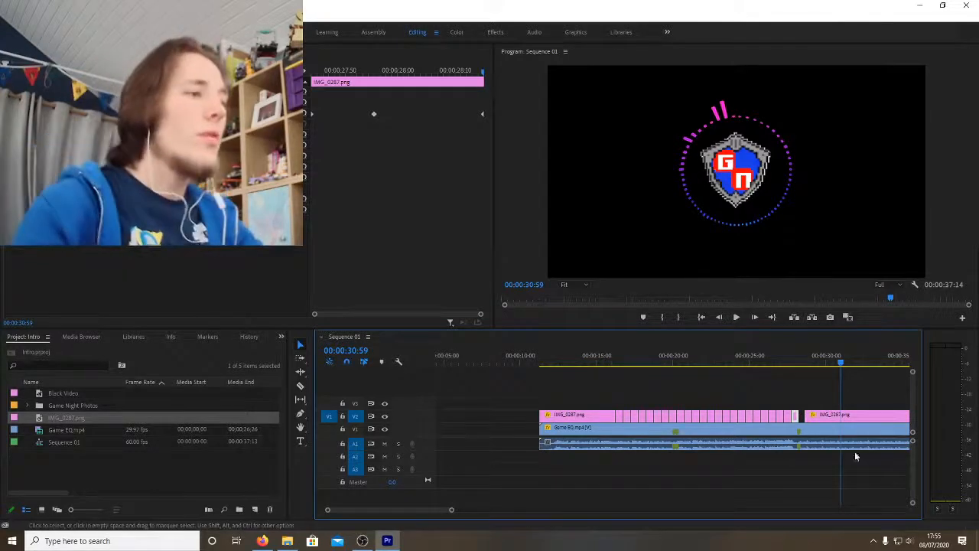
Step: Play the sequence from about 00:00:24:53 to find the beat, and add a clip marker to Game EQ.mp4 at 00:00:25:58
left_click(746, 357)
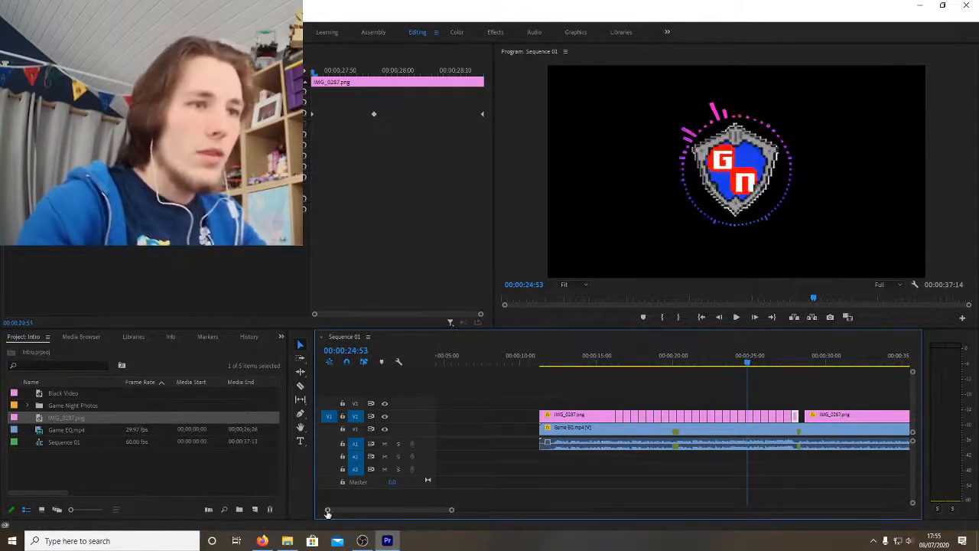
left_click_drag(327, 510, 335, 511)
key("space")
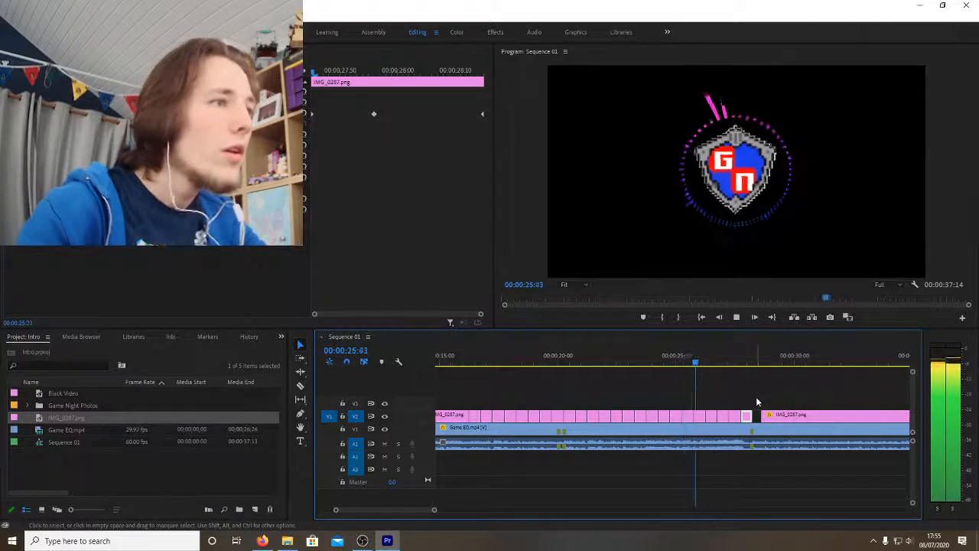
left_click(698, 362)
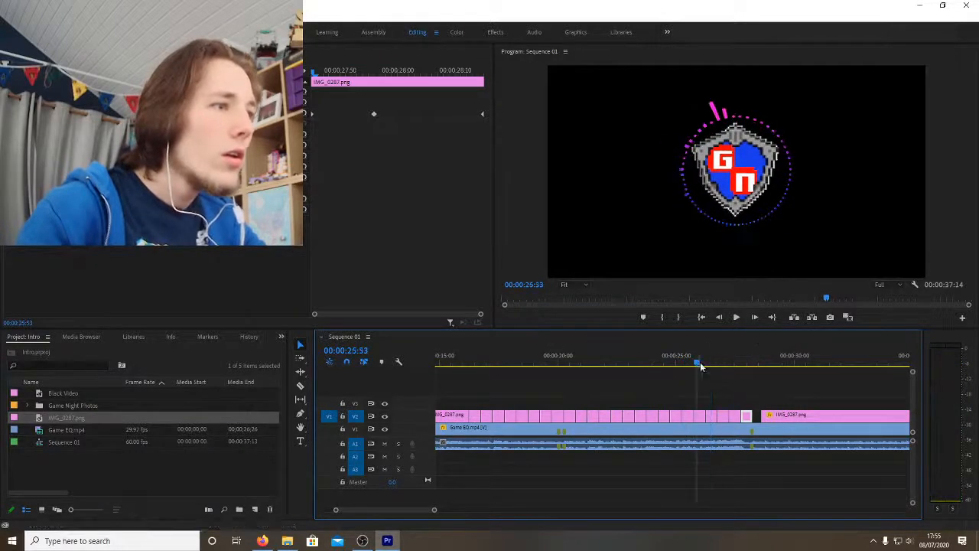
left_click(711, 436)
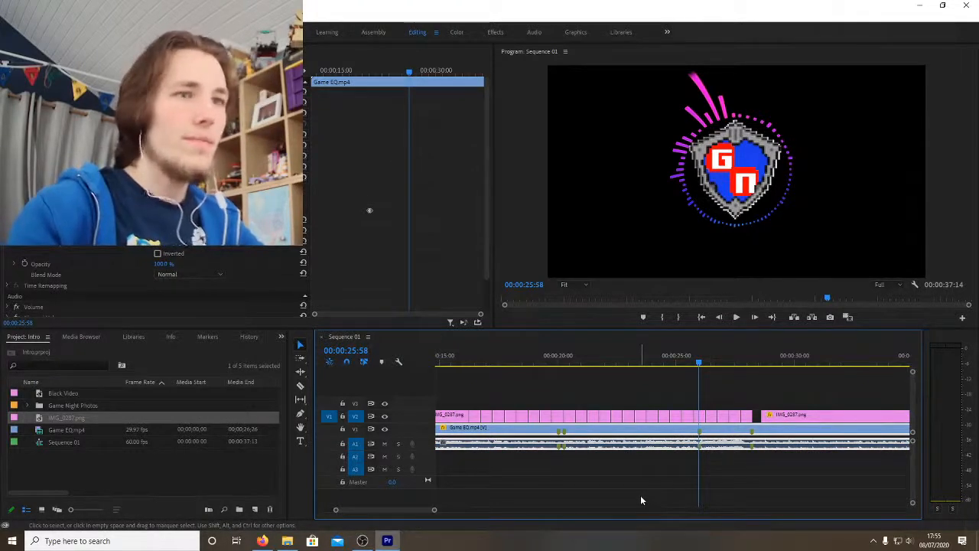
Step: Expand the Game Night Photos bin and preview IMG_0280.jpg, IMG_0281.jpg and IMG_0284.png in the Source Monitor
left_click(27, 407)
left_click(28, 407)
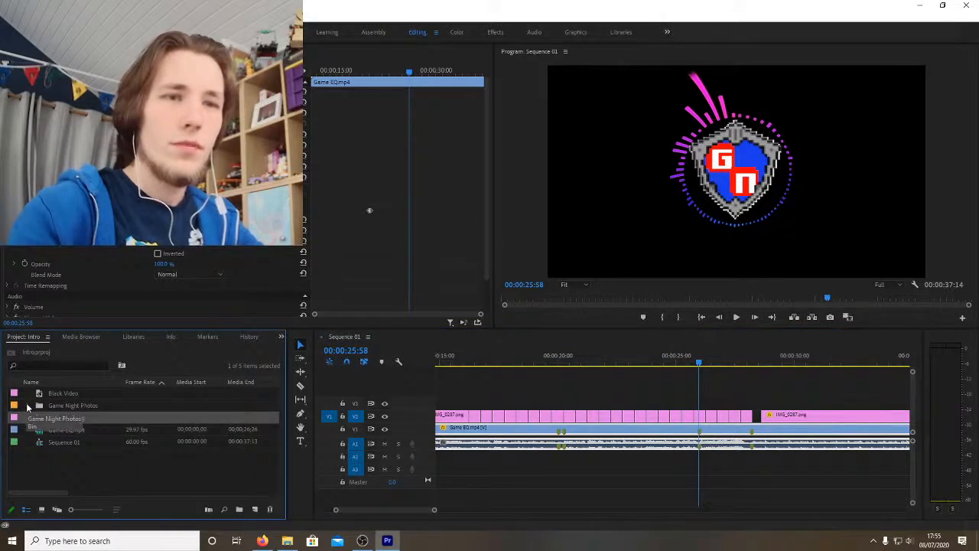
left_click(28, 406)
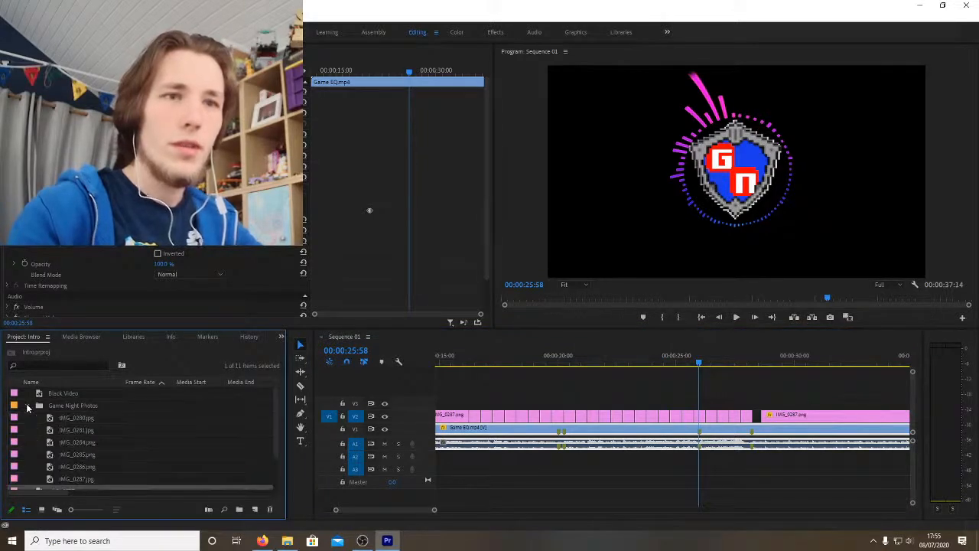
left_click(107, 415)
double_click(136, 419)
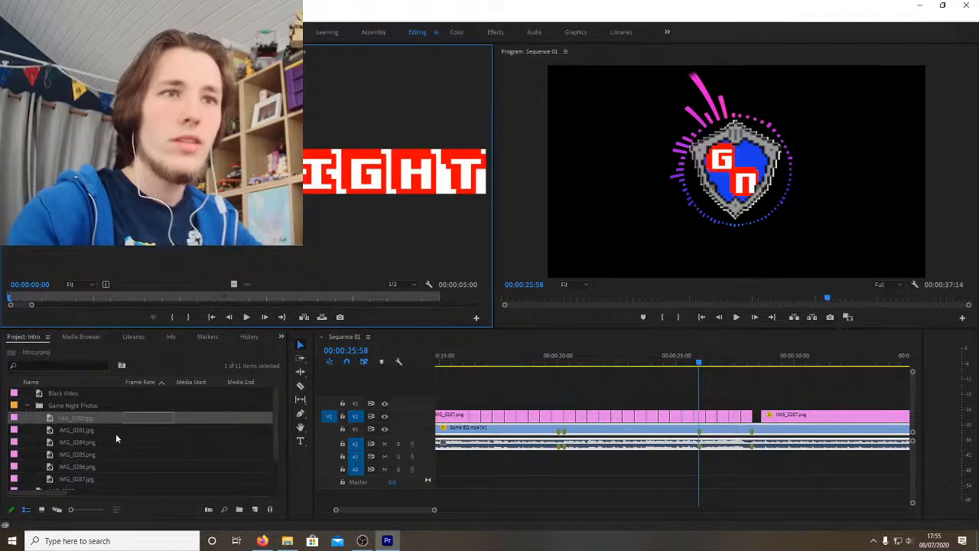
double_click(116, 433)
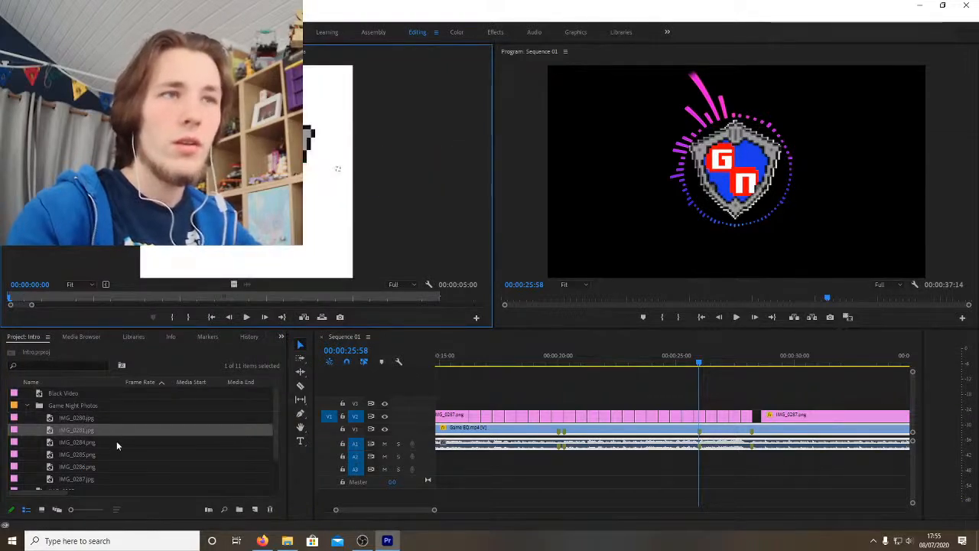
double_click(117, 443)
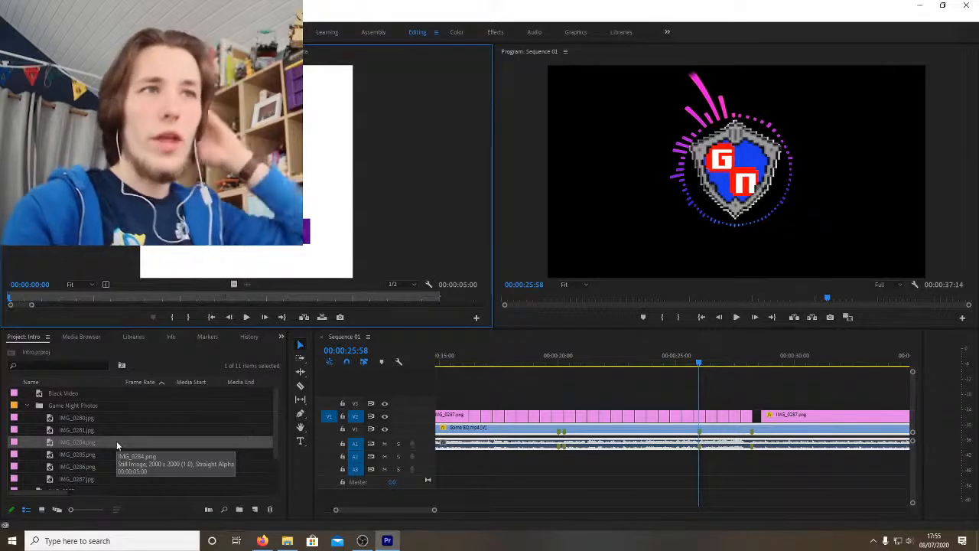
Step: Open IMG_0284.png in Adobe Photoshop and delete the white background around the sword with a Magic Wand selection, leaving nothing selected
right_click(116, 442)
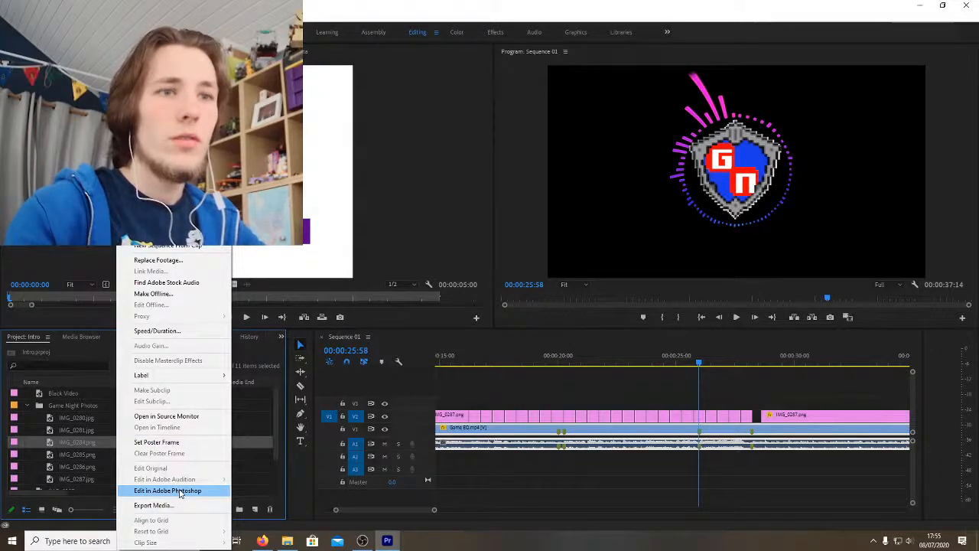
left_click(180, 490)
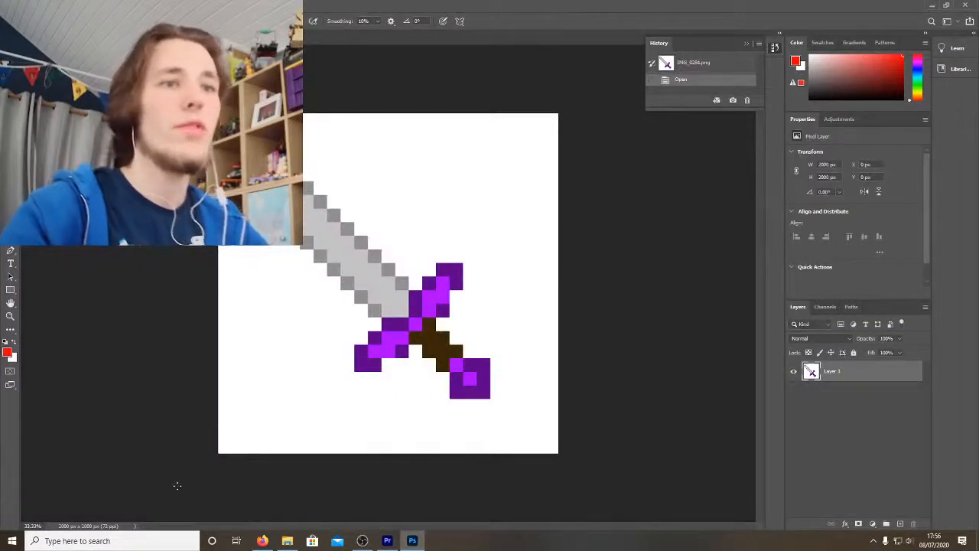
key("w")
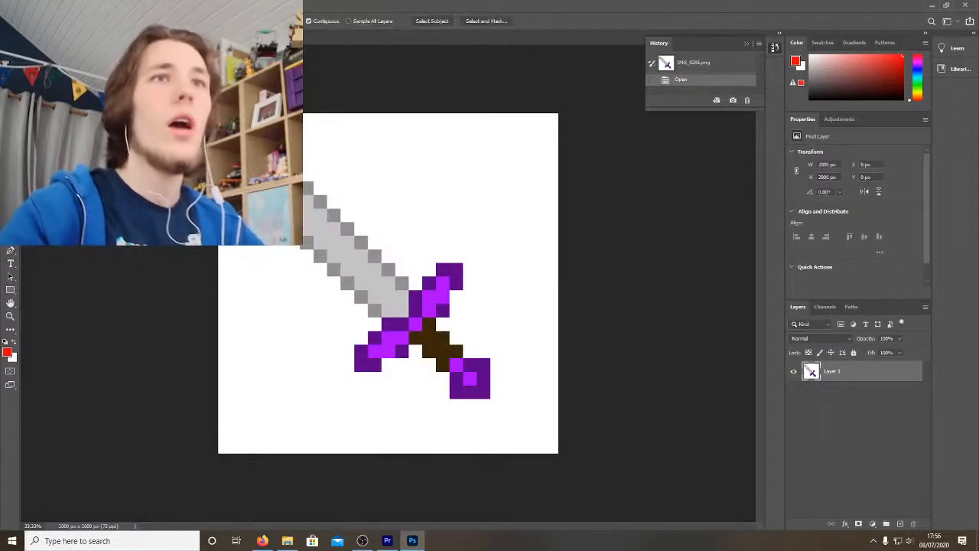
left_click(466, 170)
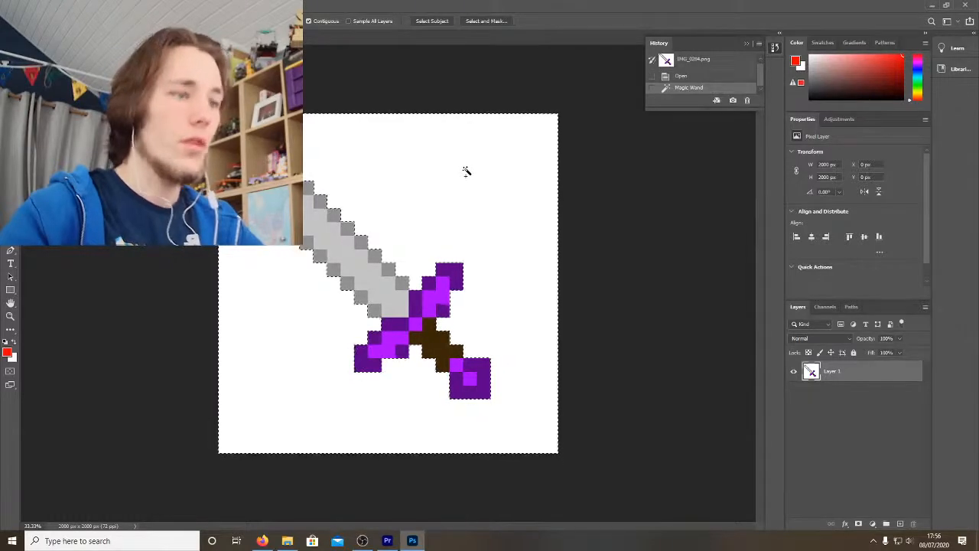
key("Delete")
right_click(466, 172)
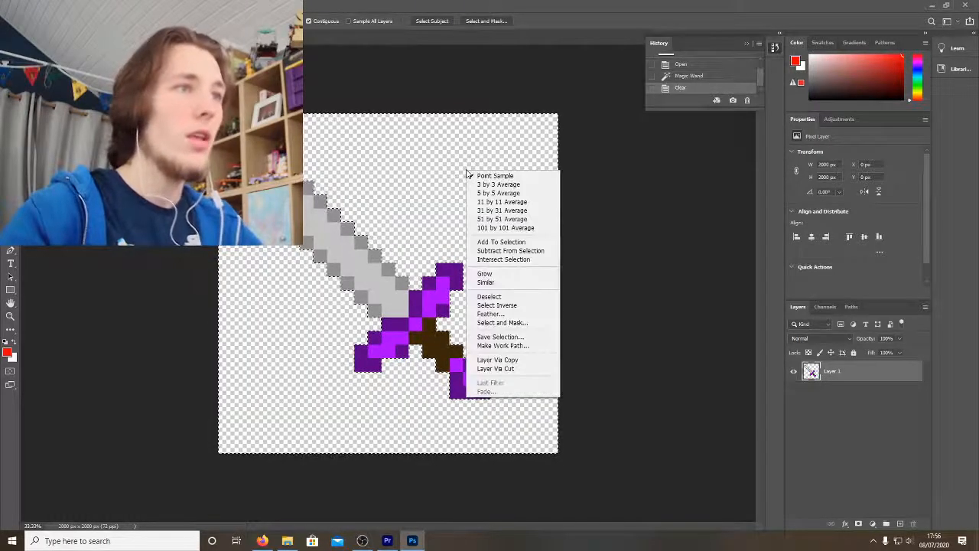
left_click(490, 296)
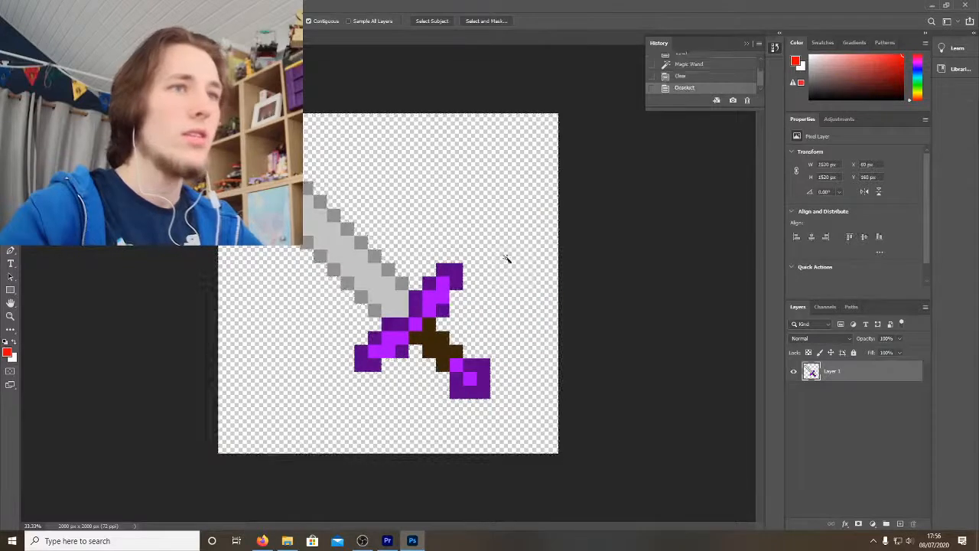
Step: Save and close the edited IMG_0284.png and switch back to Premiere Pro
key("ctrl+s")
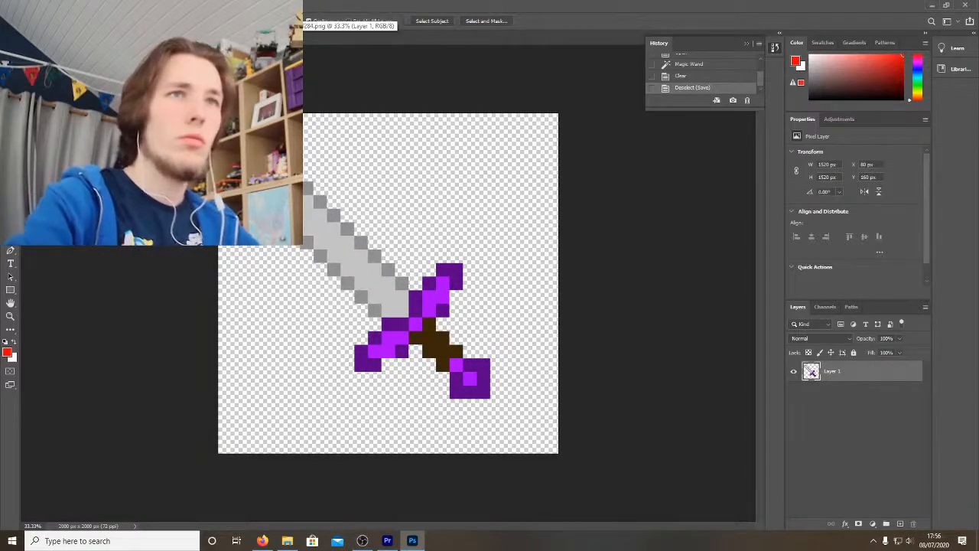
key("ctrl+w")
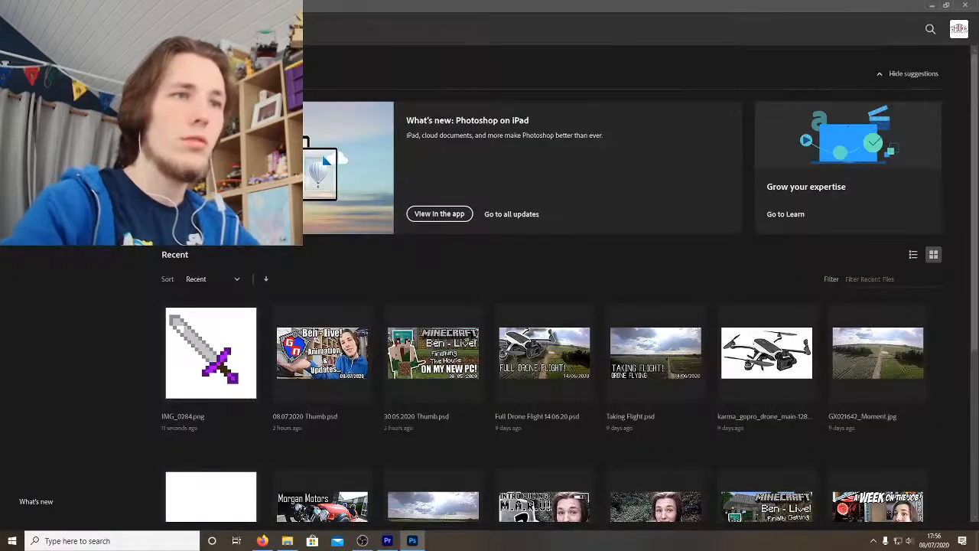
left_click(387, 541)
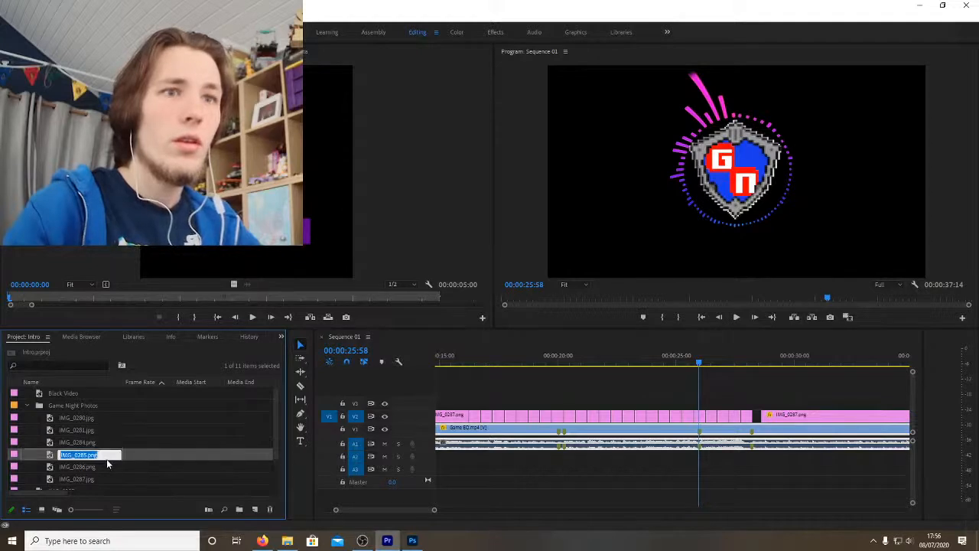
Step: Preview IMG_0285.png from the Game Night Photos bin and open it for editing in Adobe Photoshop
scroll(107, 463, "down", 1)
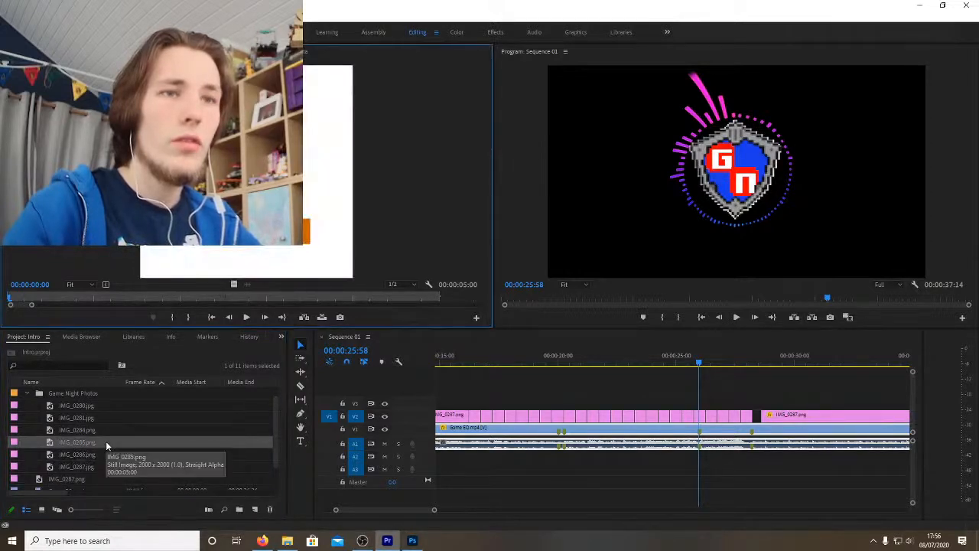
right_click(106, 443)
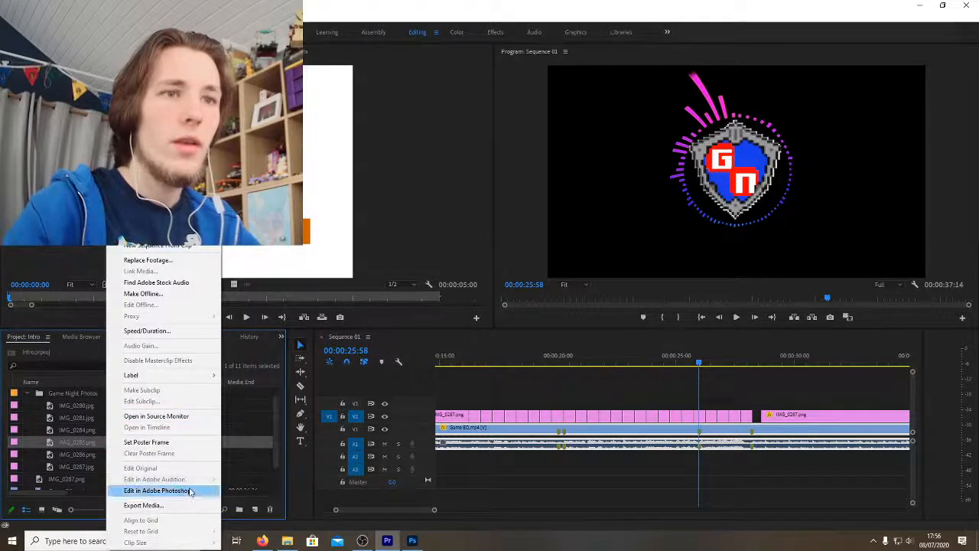
Step: Open IMG_0285.png in Photoshop, select the white background around the sword with the Magic Wand and delete it
left_click(192, 490)
left_click(271, 328)
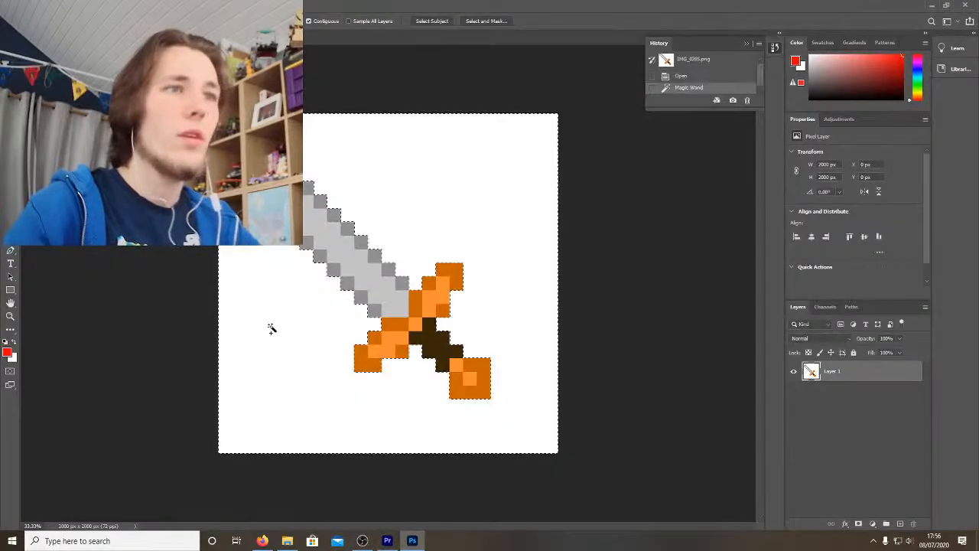
key("Delete")
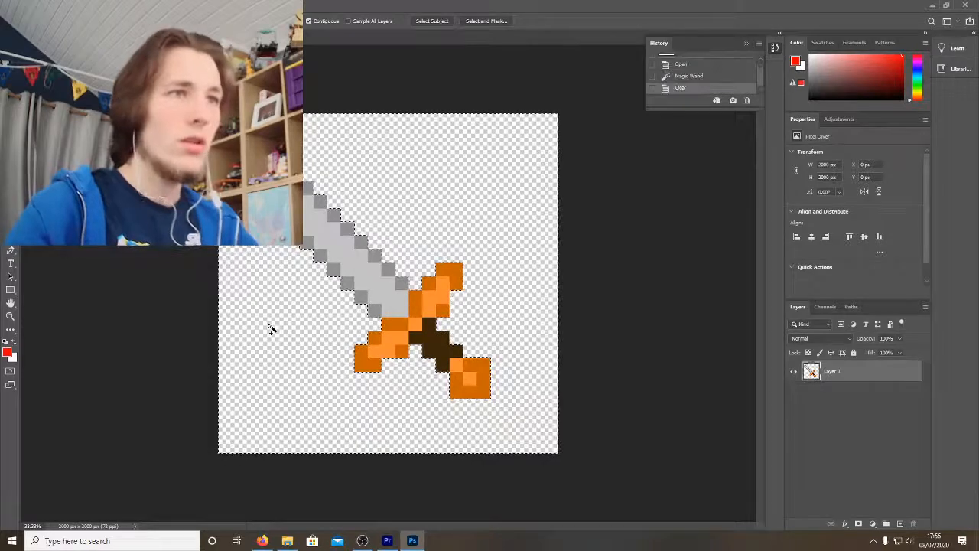
right_click(268, 331)
left_click(322, 240)
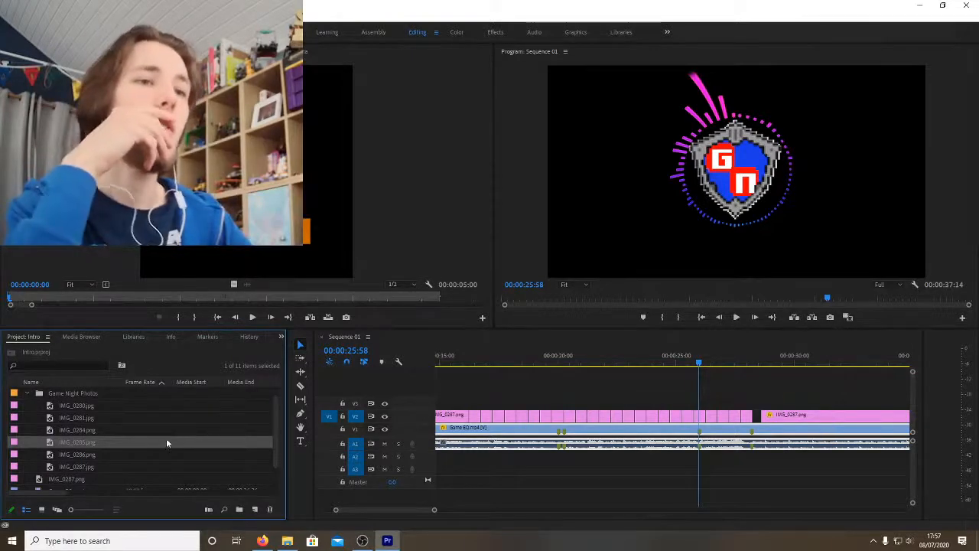
Step: Place the sword image IMG_0285.png on the third video track above the shield clips, starting at 00:00:26:10
scroll(84, 448, "right", 5)
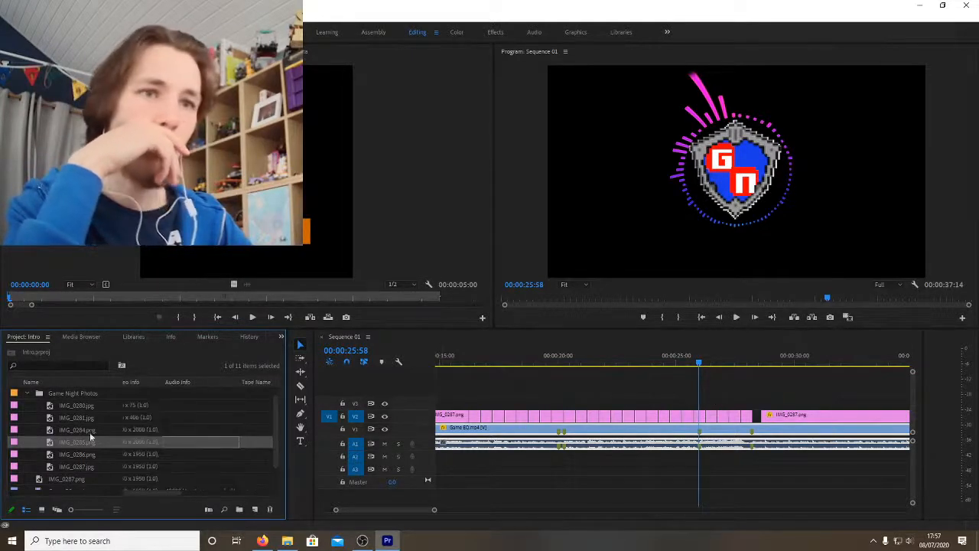
left_click_drag(377, 448, 705, 403)
left_click(666, 359)
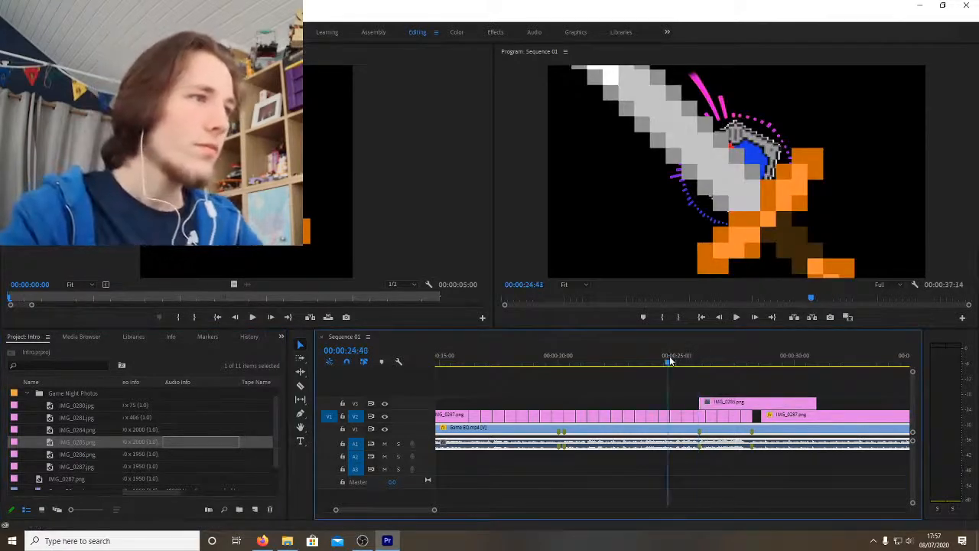
key("space")
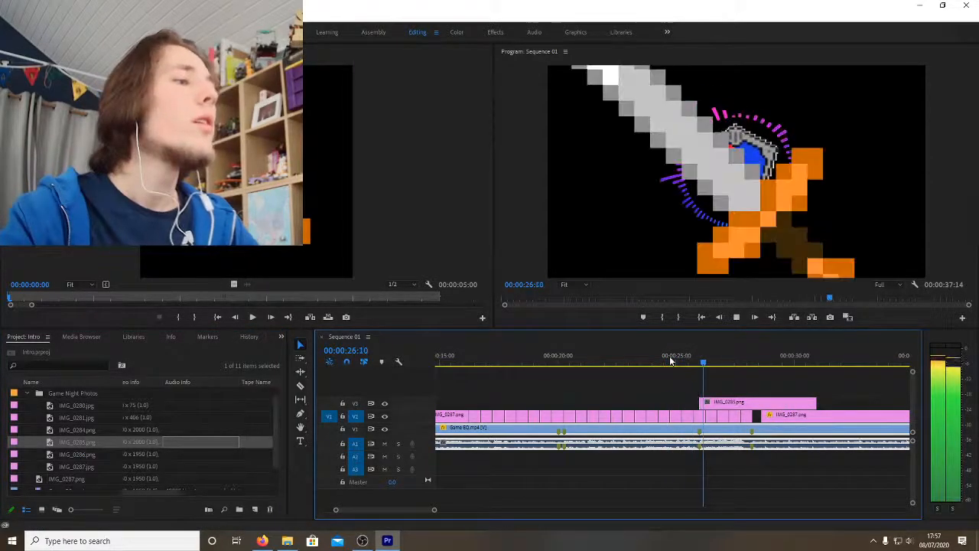
key("space")
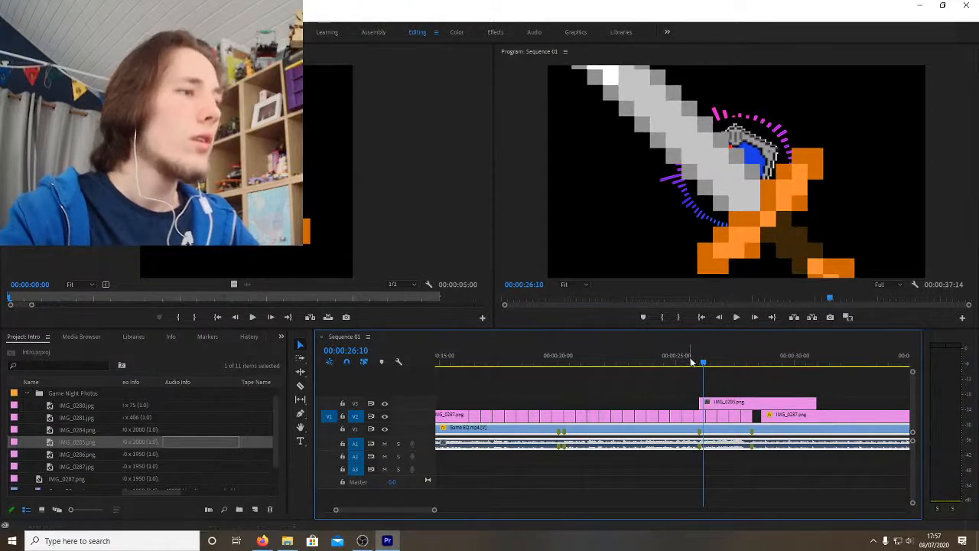
left_click_drag(740, 404, 744, 404)
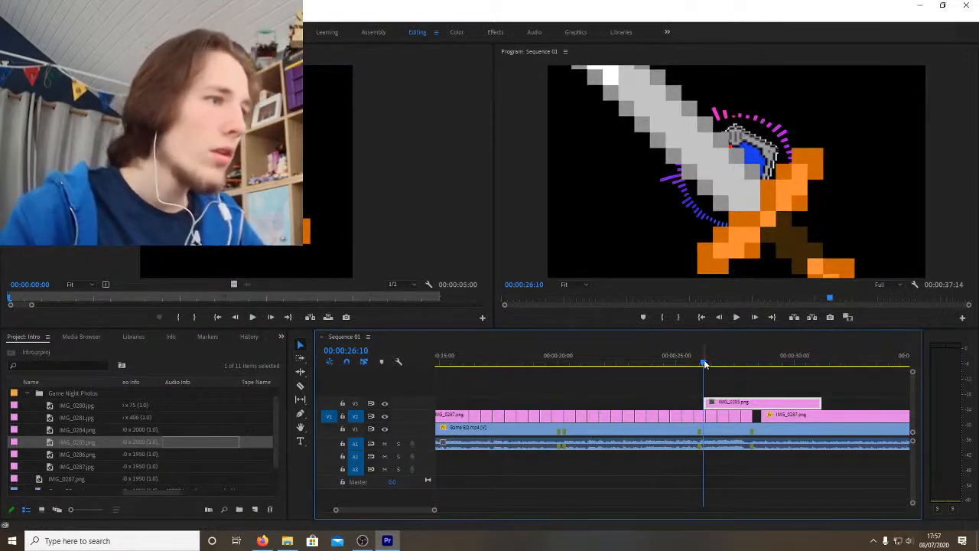
Step: At 00:00:26:35, keyframe the sword's position and scale, shrink it to about the shield's size and rotate its blade to point down-left
key("space")
key("space")
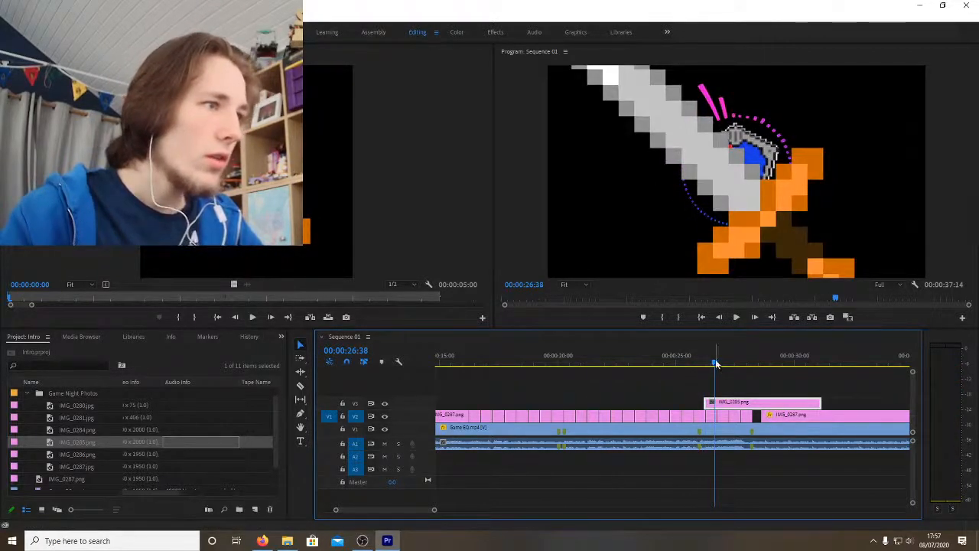
mouse_move(716, 365)
left_mouse_down()
mouse_move(703, 364)
mouse_move(713, 364)
left_mouse_up()
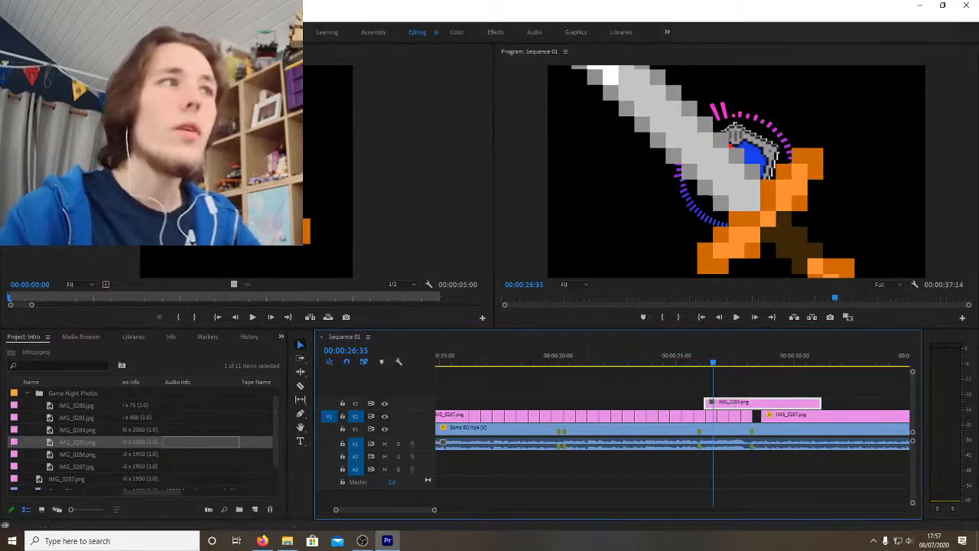
left_click(107, 51)
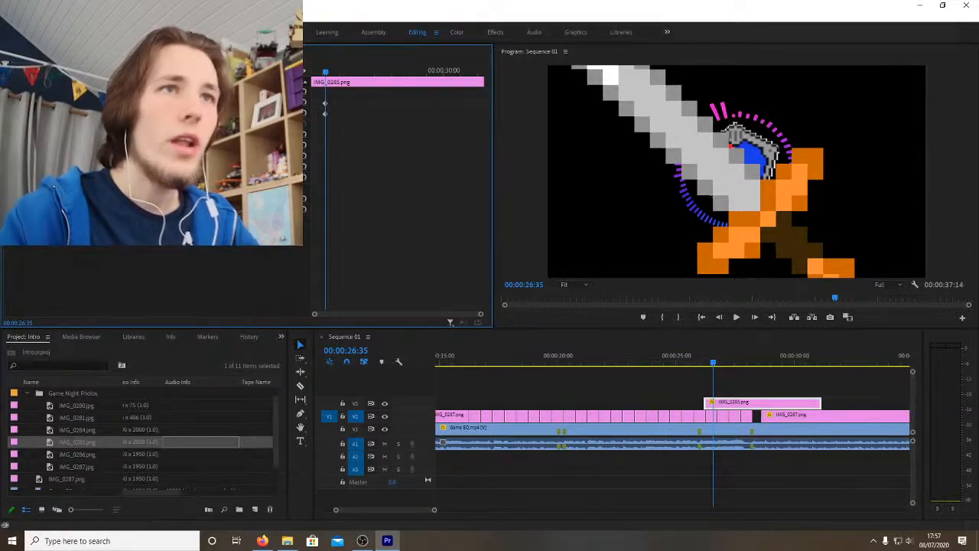
left_click_drag(125, 113, 102, 113)
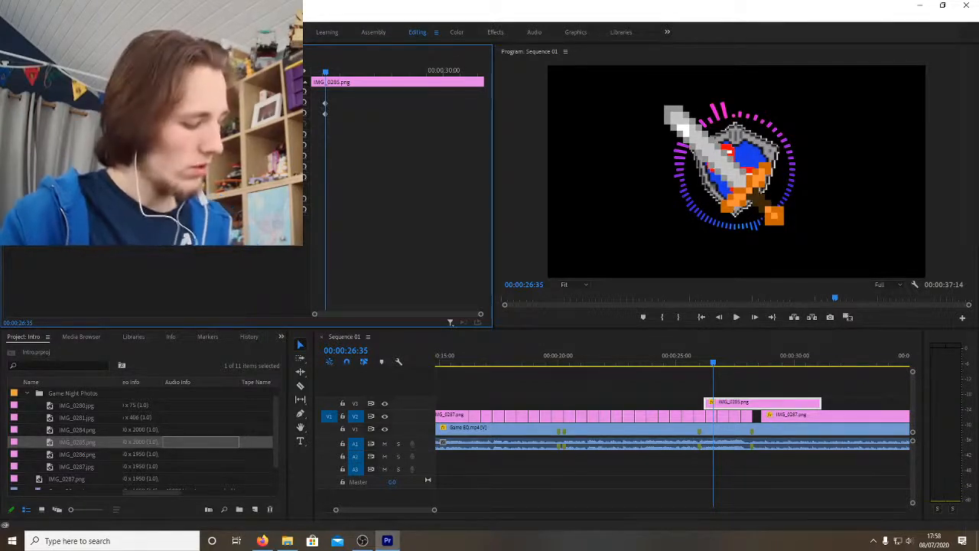
key("Return")
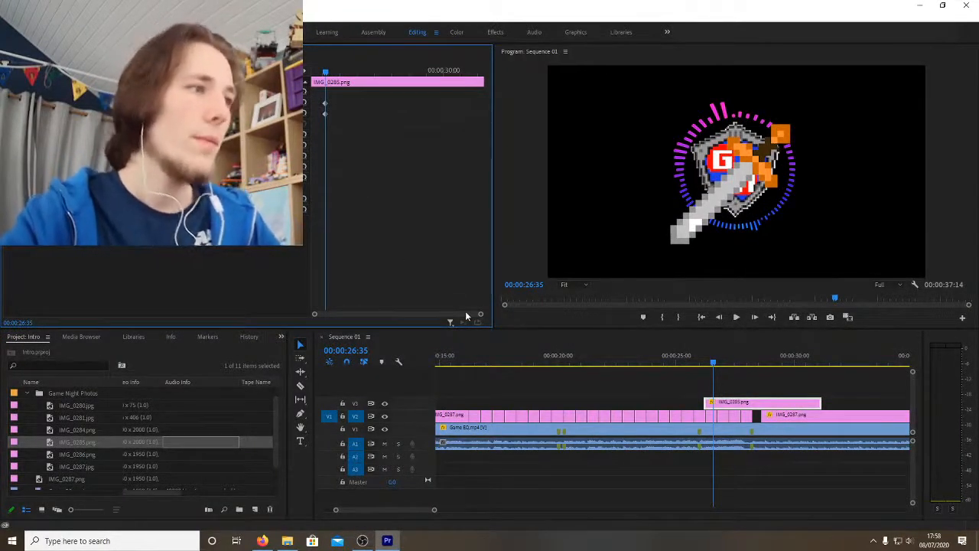
Step: Add one video track and 0 audio tracks, and move all IMG_0287.png shield clips onto the new track above the sword
left_click_drag(433, 511, 515, 509)
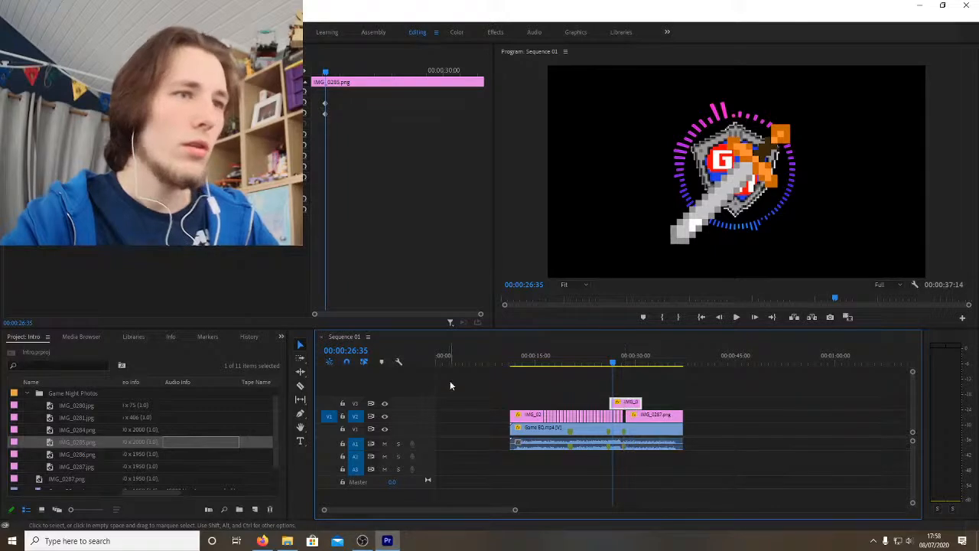
right_click(400, 384)
left_click(432, 443)
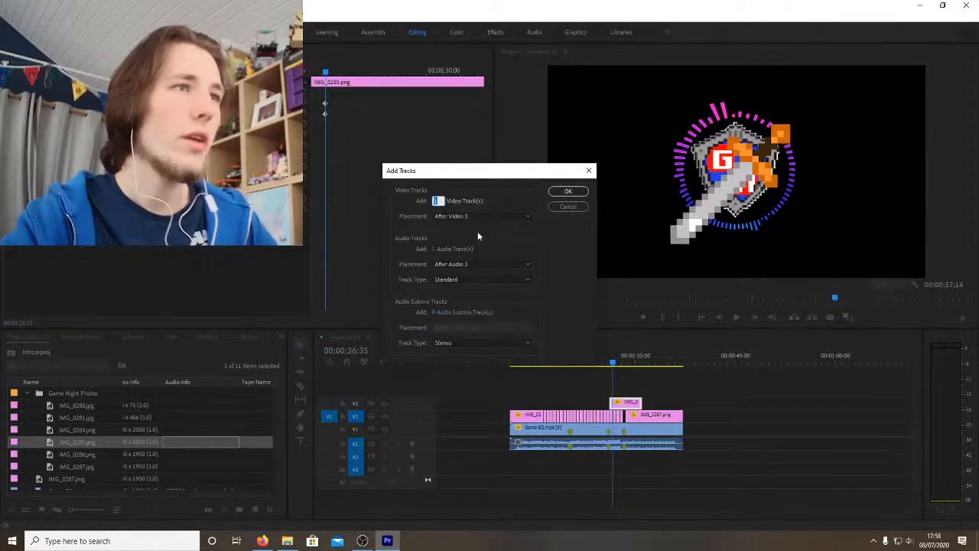
left_click(436, 248)
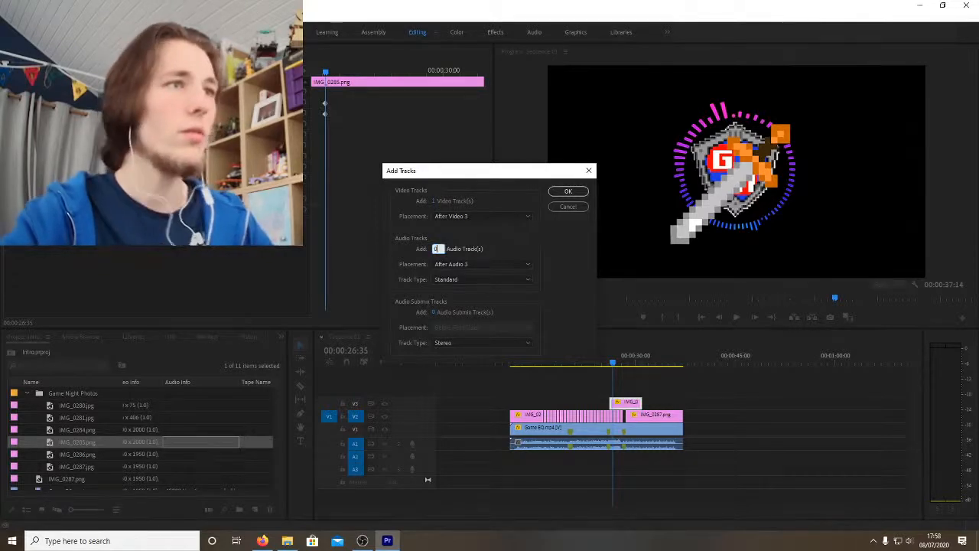
left_click(568, 191)
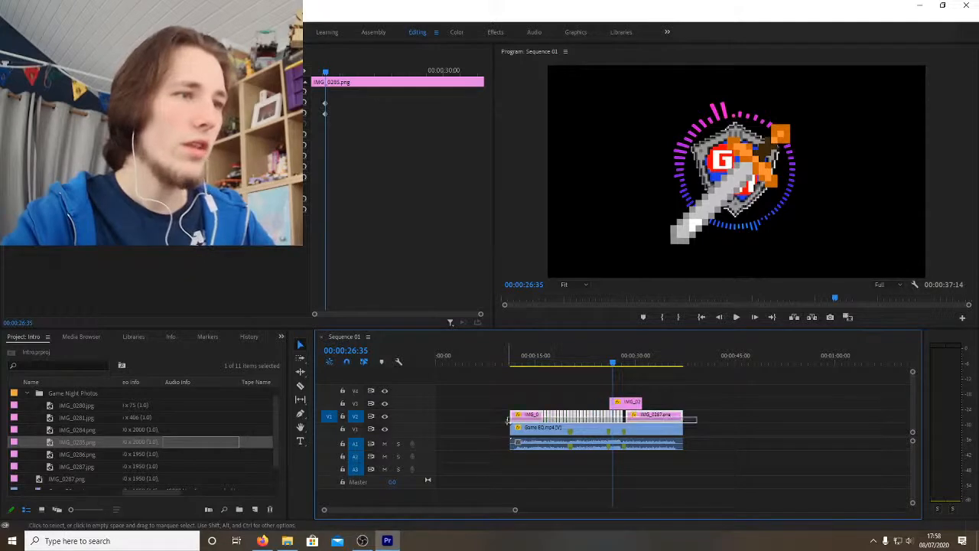
left_click_drag(520, 422, 519, 397)
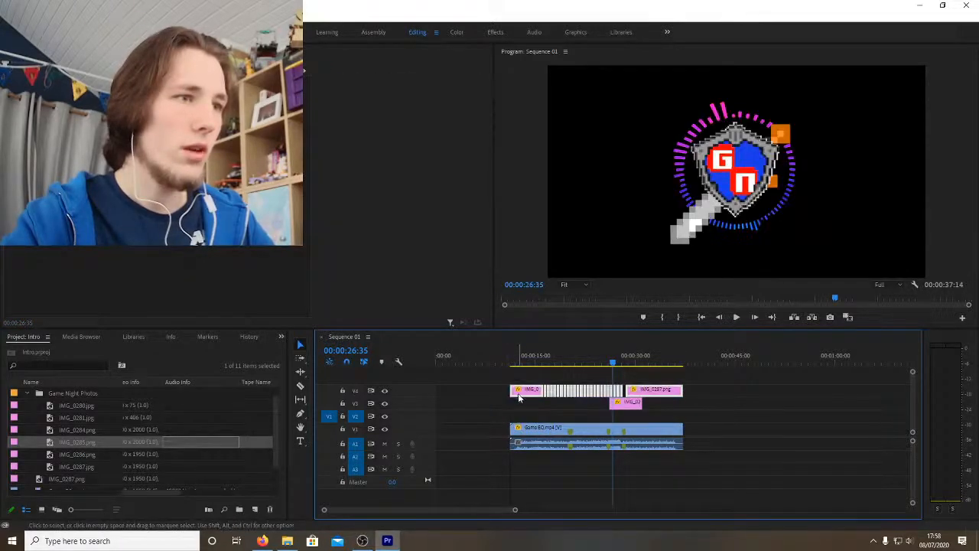
Step: Reposition the sword up and to the right so it sits diagonally behind the shield, hilt beyond the upper-right edge
left_click(620, 406)
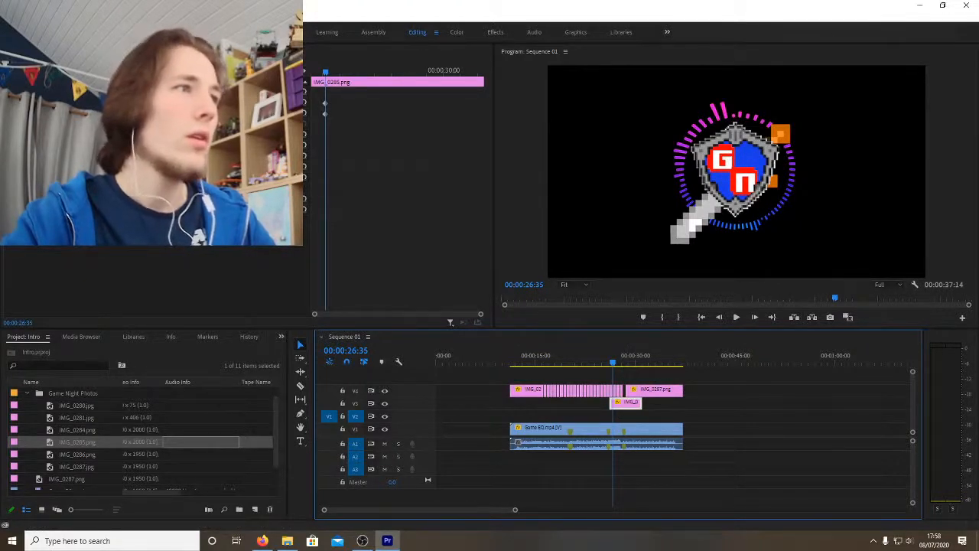
left_click(145, 115)
left_click_drag(145, 104, 79, 104)
left_click_drag(145, 104, 195, 103)
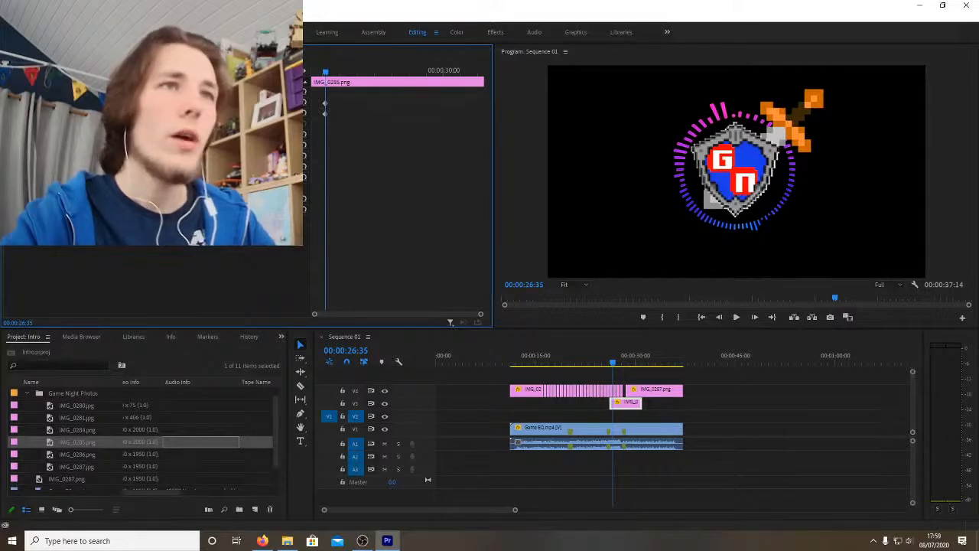
left_click_drag(194, 104, 178, 104)
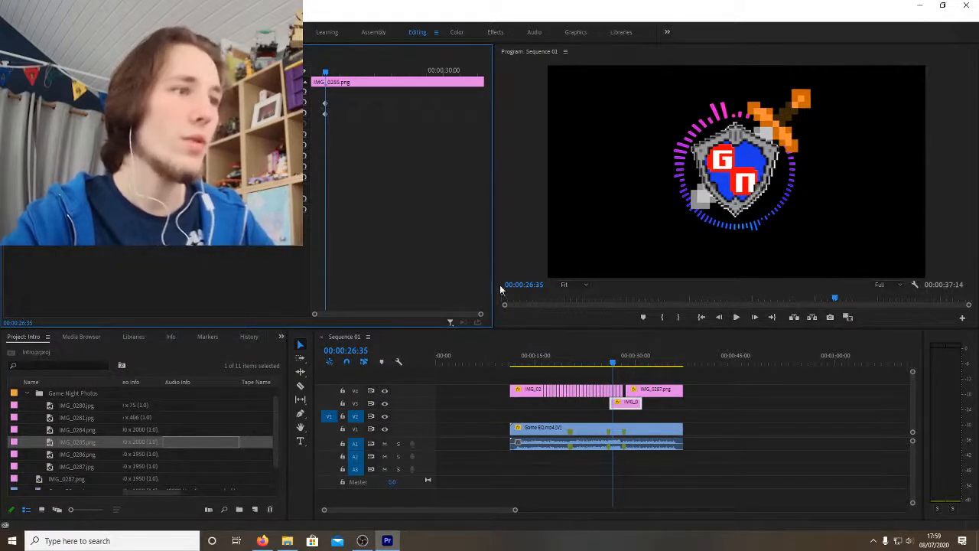
Step: Keyframe the sword's rotation at 00:00:26:35, and at the clip's start keyframe the sword completely outside the frame
scroll(323, 514, "up", 5)
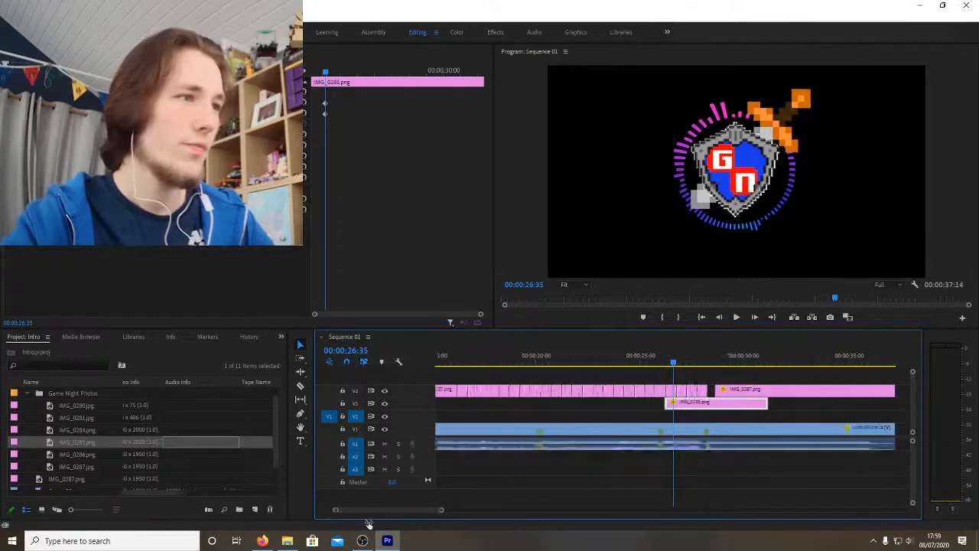
scroll(369, 524, "up", 3)
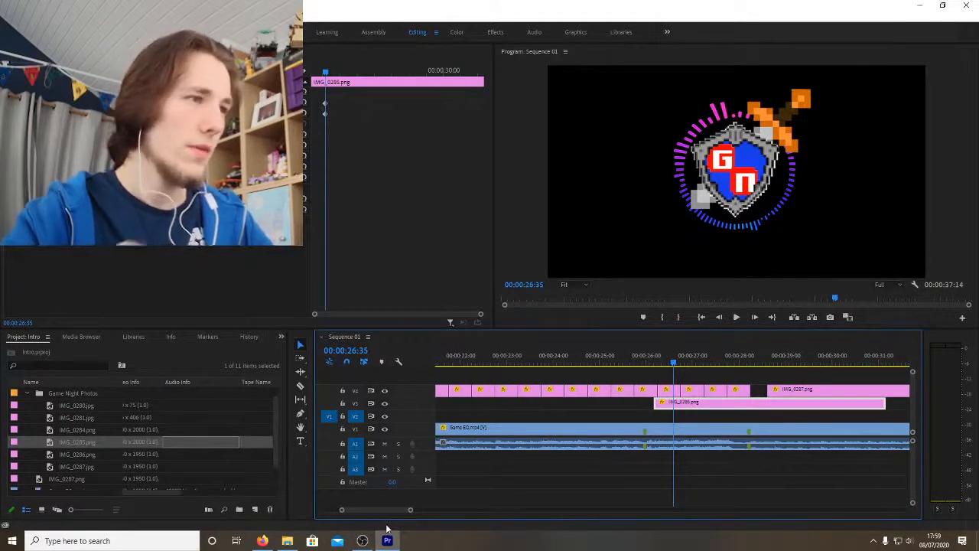
left_click(22, 145)
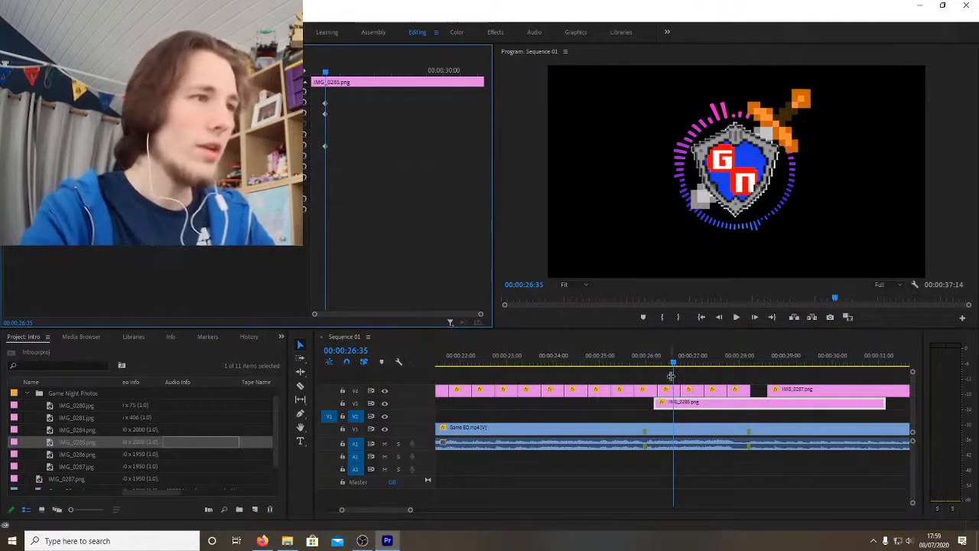
left_click(356, 404)
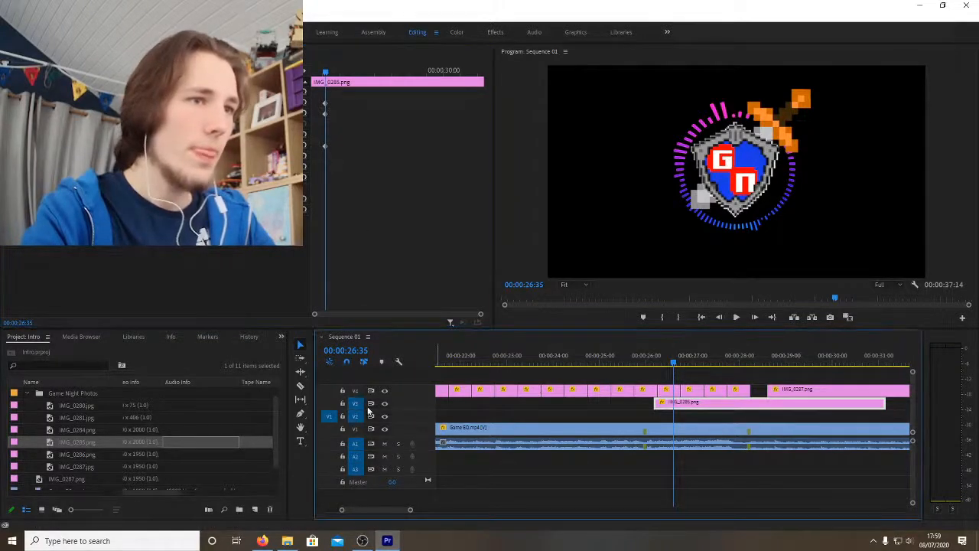
key("Up")
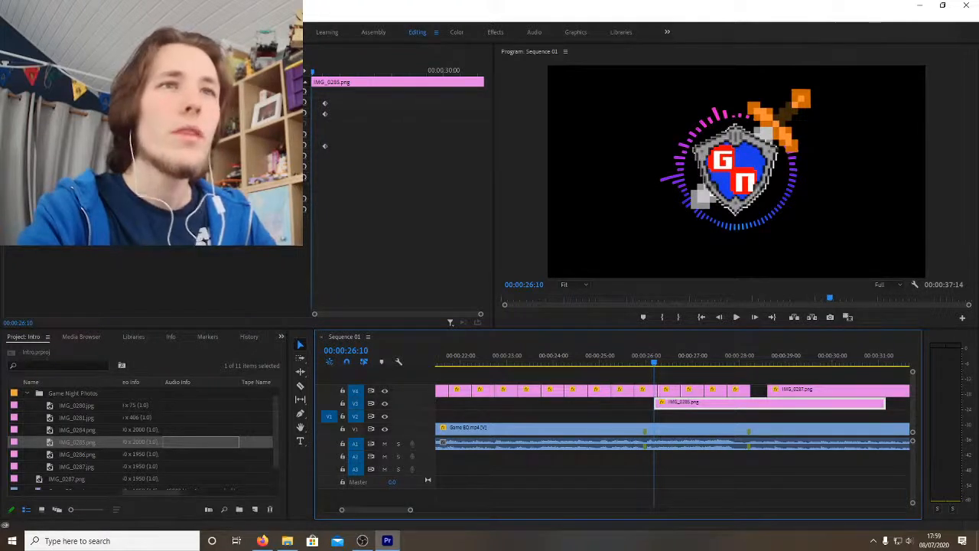
left_click(153, 114)
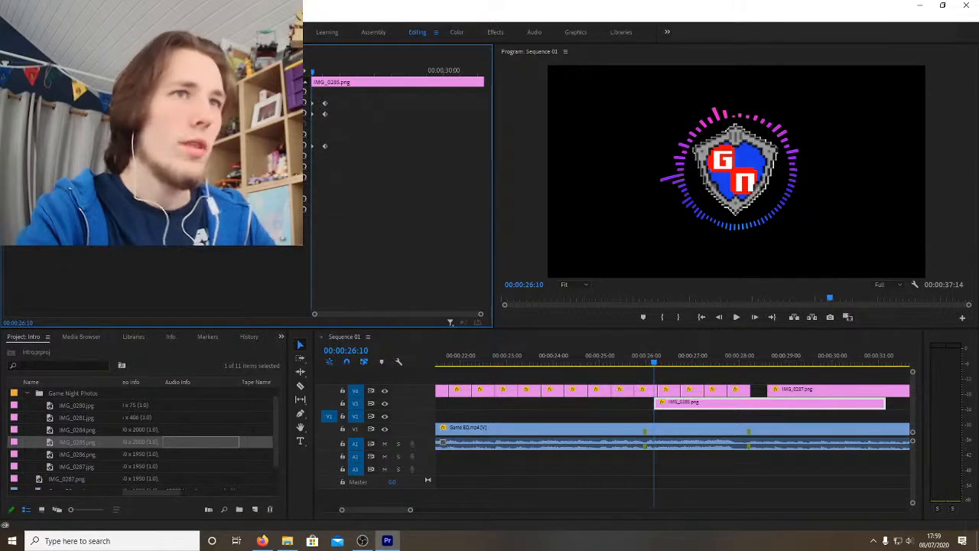
Step: Play back the sword's entrance from just before its clip starts to check the animation's timing
left_click(633, 362)
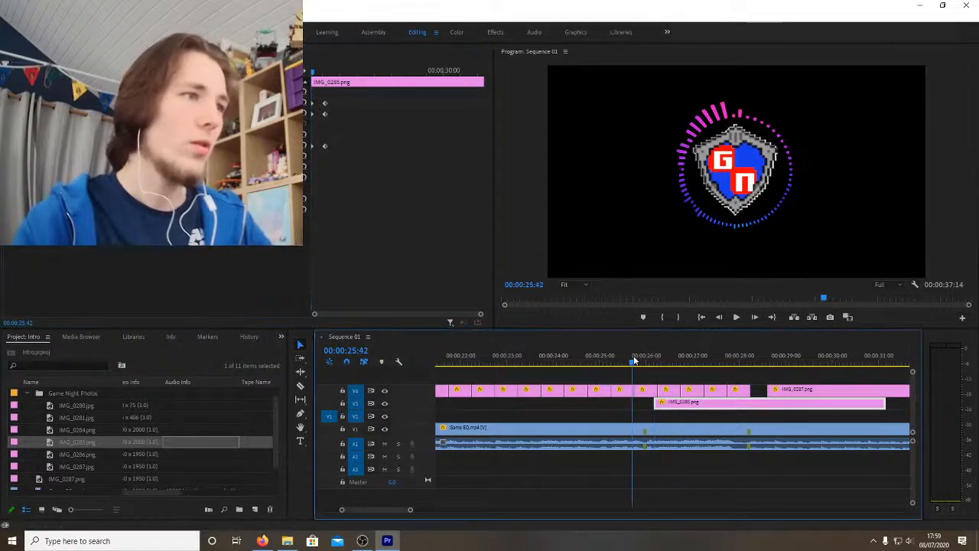
key("space")
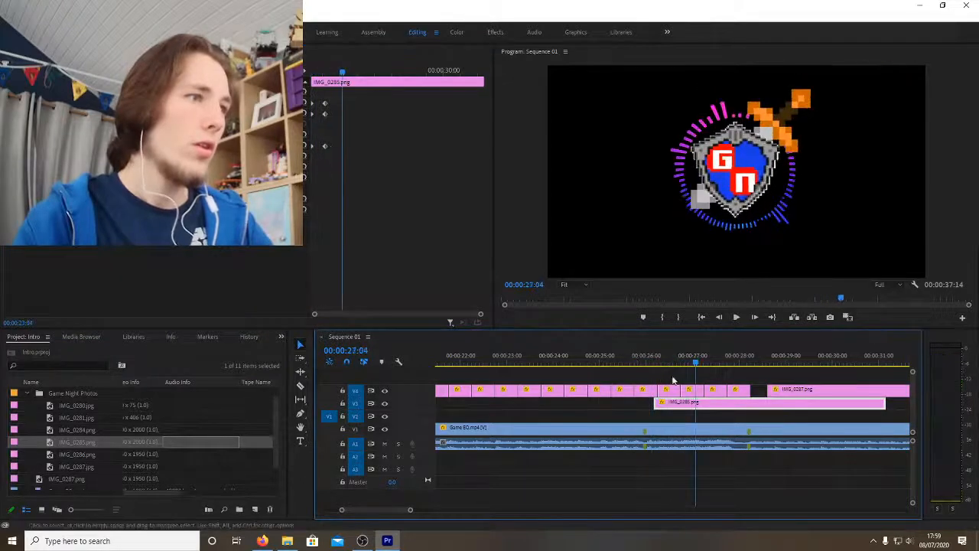
left_click(656, 358)
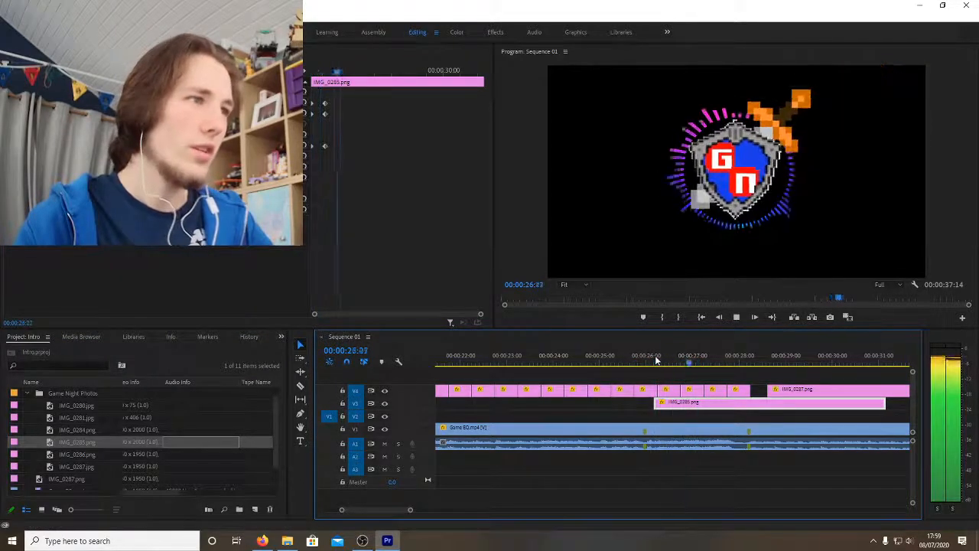
left_click(640, 358)
key("space")
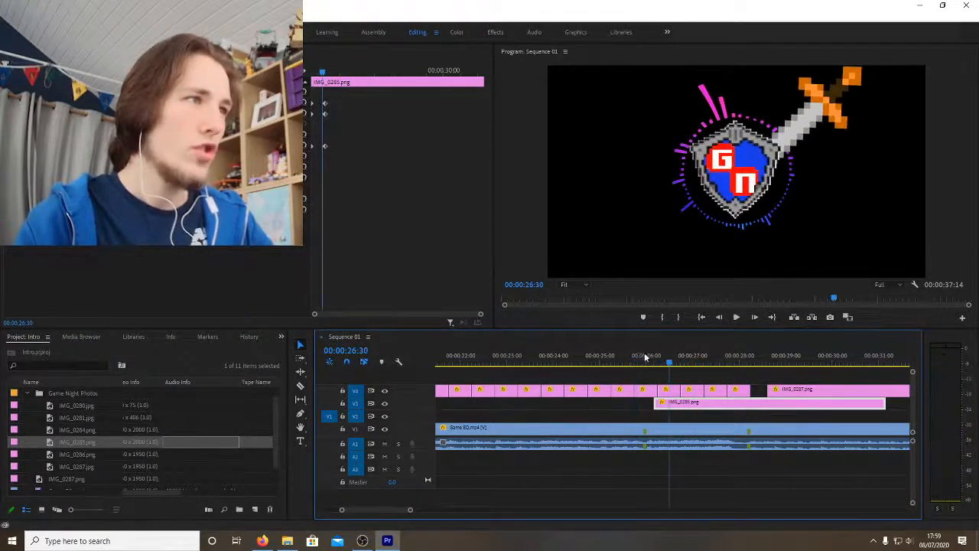
Step: Move the sword's ending position, scale and rotation keyframes earlier to 00:00:26:24 to speed up its entrance
left_click(654, 359)
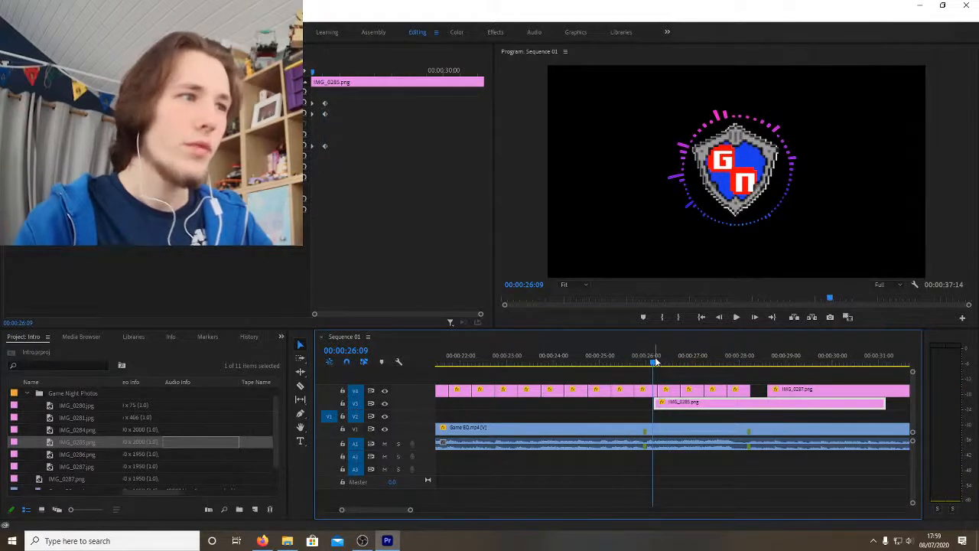
key("space")
key("space")
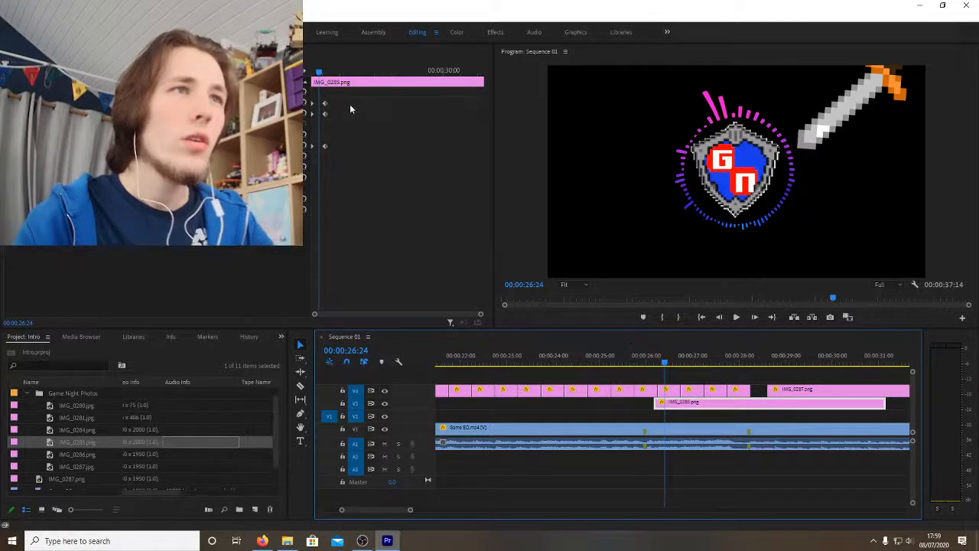
left_click_drag(347, 100, 320, 170)
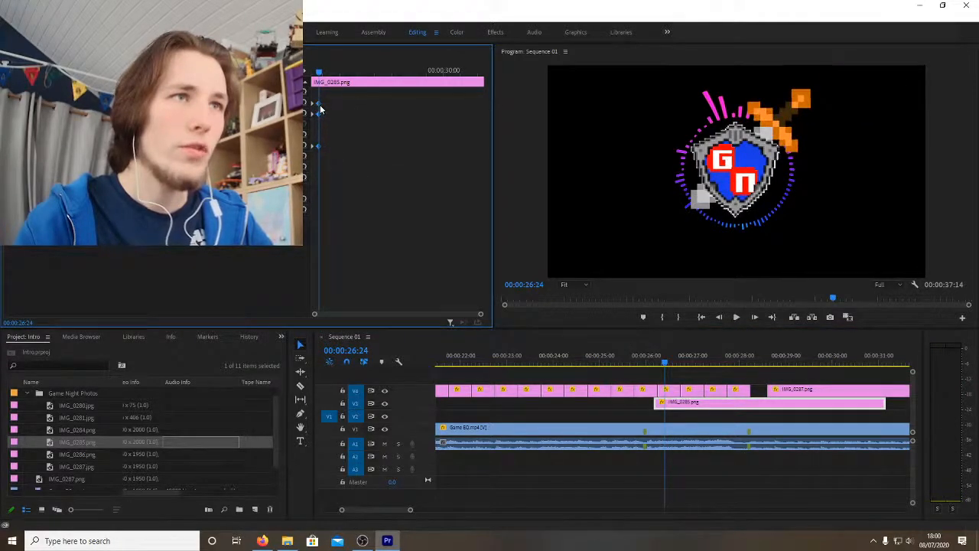
left_click(647, 365)
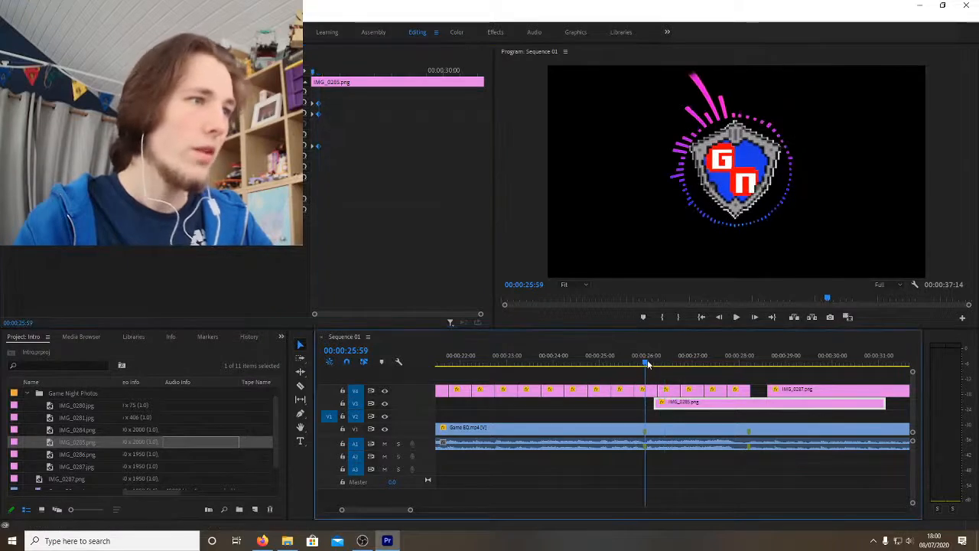
Step: Check the orange sword's entrance in playback and move its starting position, scale and rotation keyframes to 00:00:26:16
key("space")
key("space")
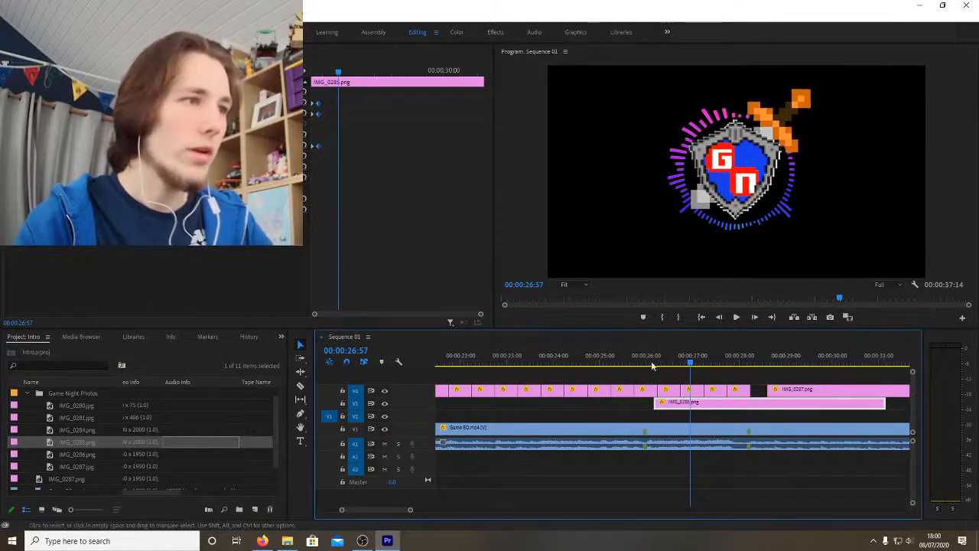
key("Up")
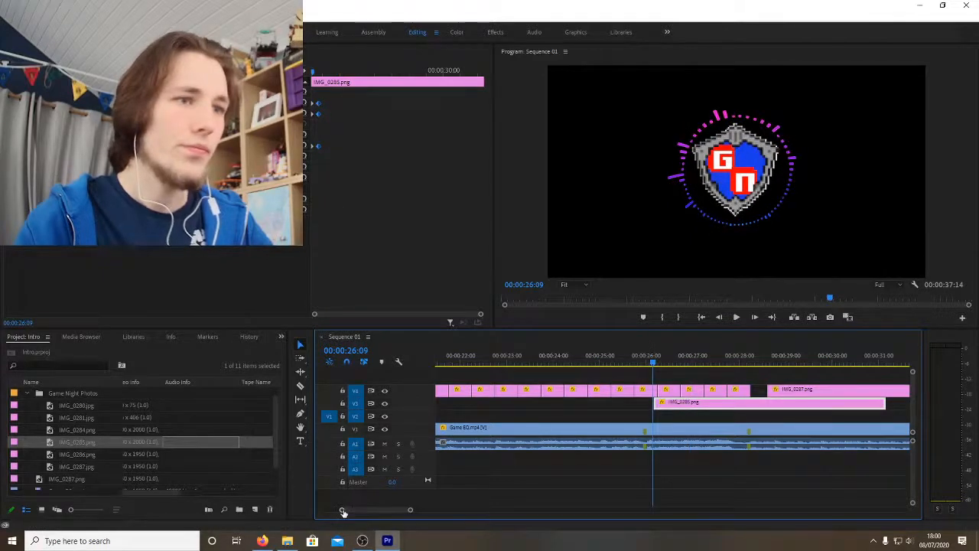
scroll(340, 511, "up", 1)
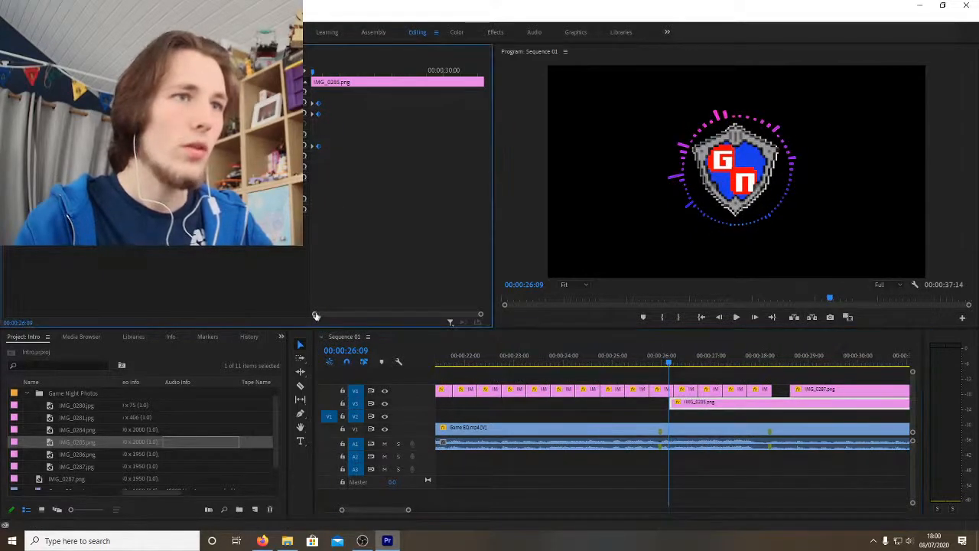
scroll(342, 315, "up", 4)
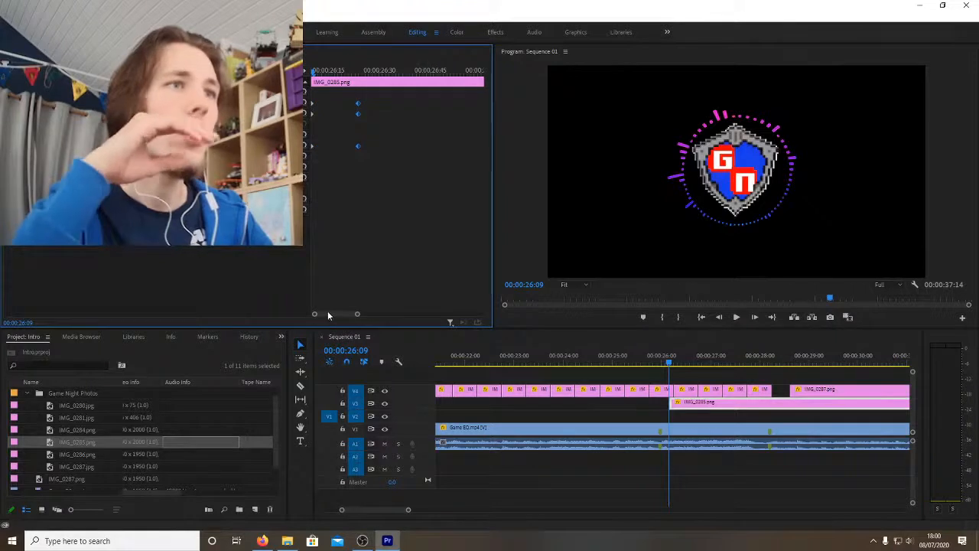
left_click(663, 365)
left_click_drag(662, 365, 675, 361)
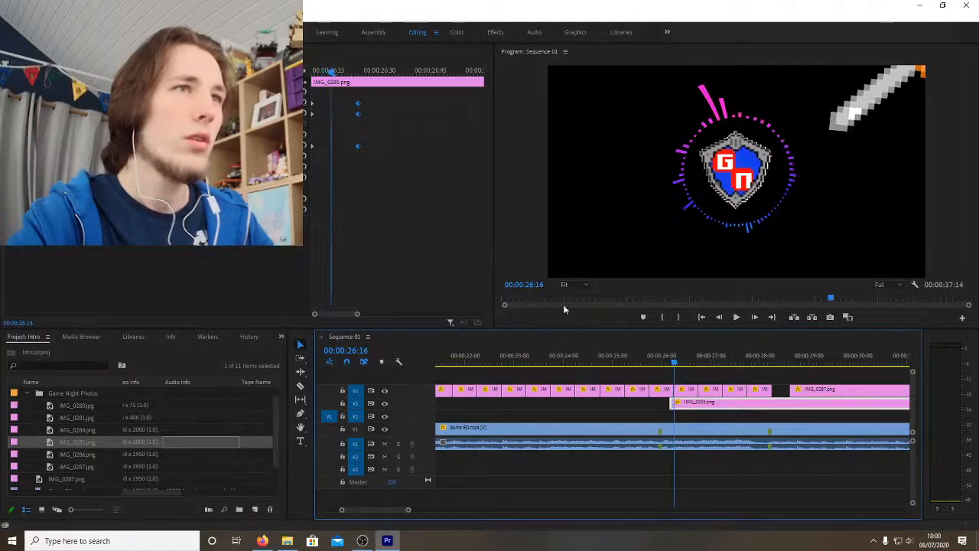
left_click(335, 115)
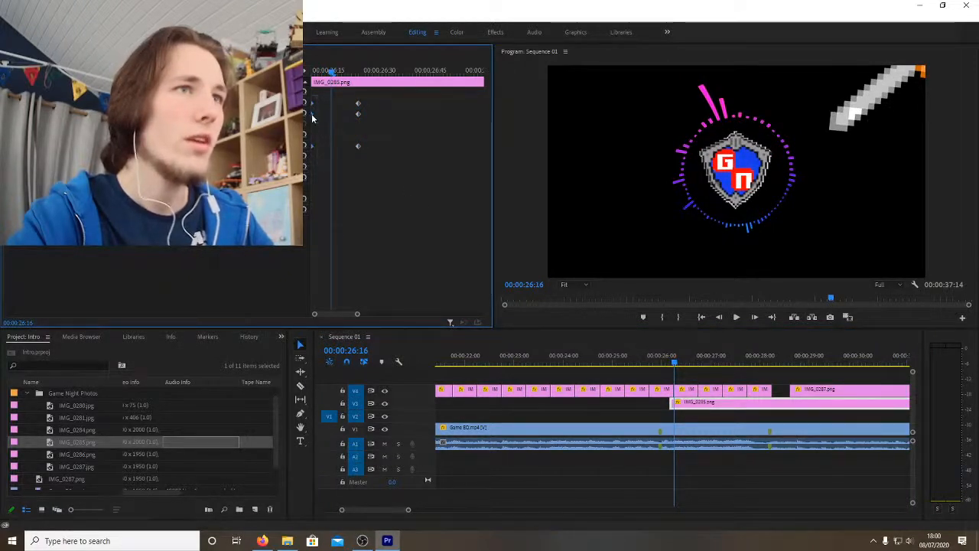
left_click_drag(312, 117, 330, 117)
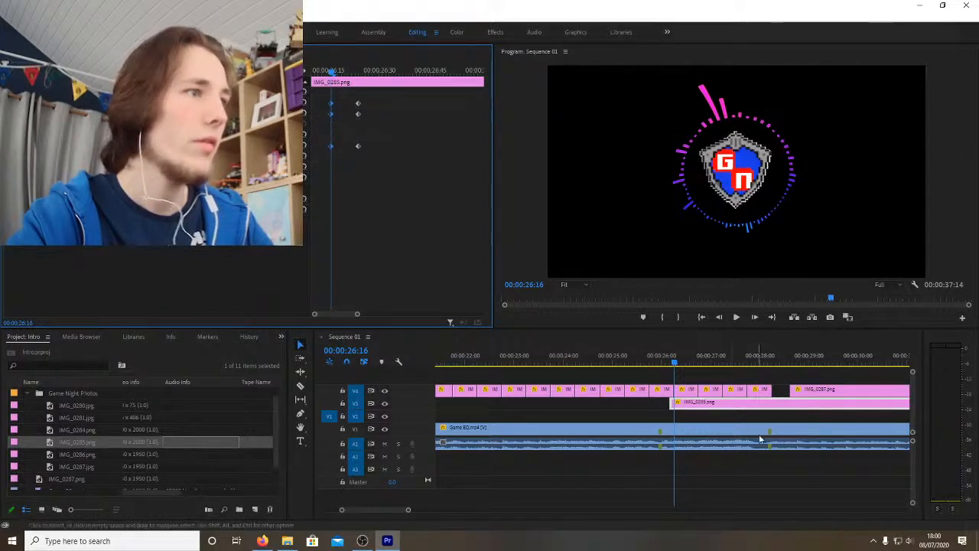
Step: Play back the orange sword's entrance from just before its clip starts, and save the project
left_click(665, 358)
key("space")
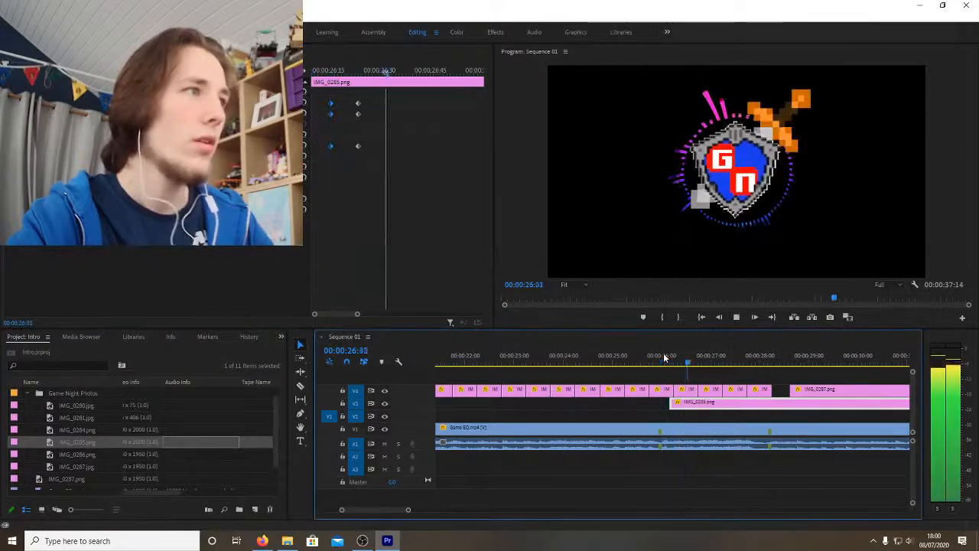
key("space")
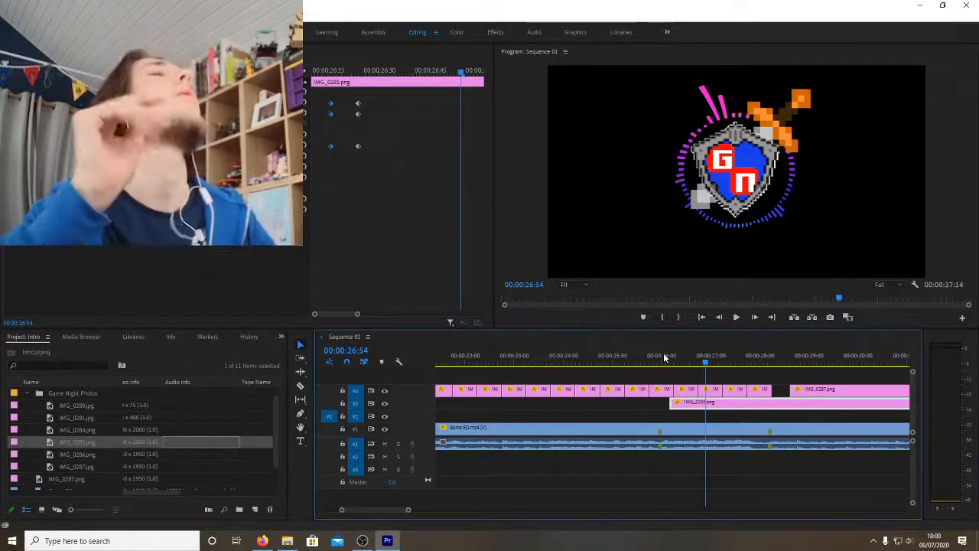
key("ctrl+s")
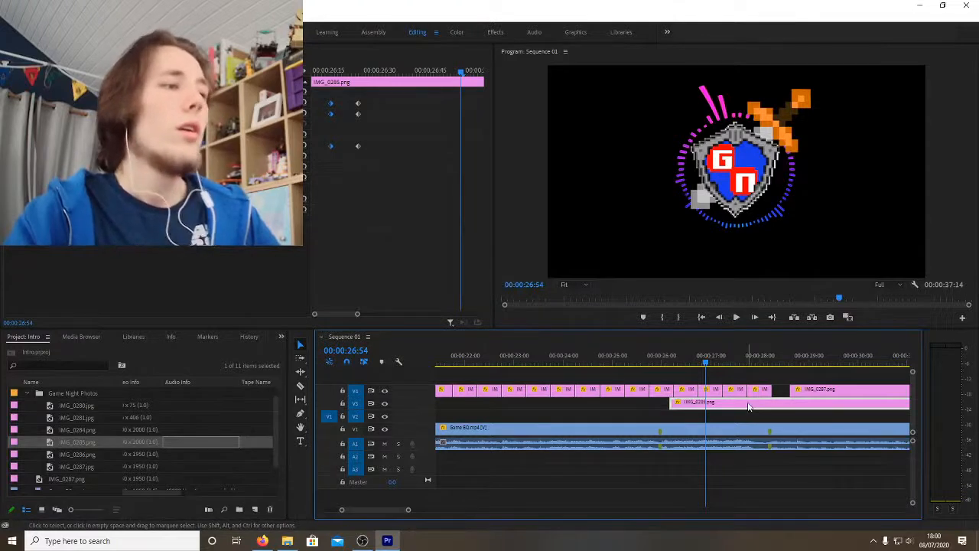
Step: Place IMG_0284.png, the purple sword, on track V2 beneath the orange sword's clip, starting at 00:00:26:39
left_click(693, 358)
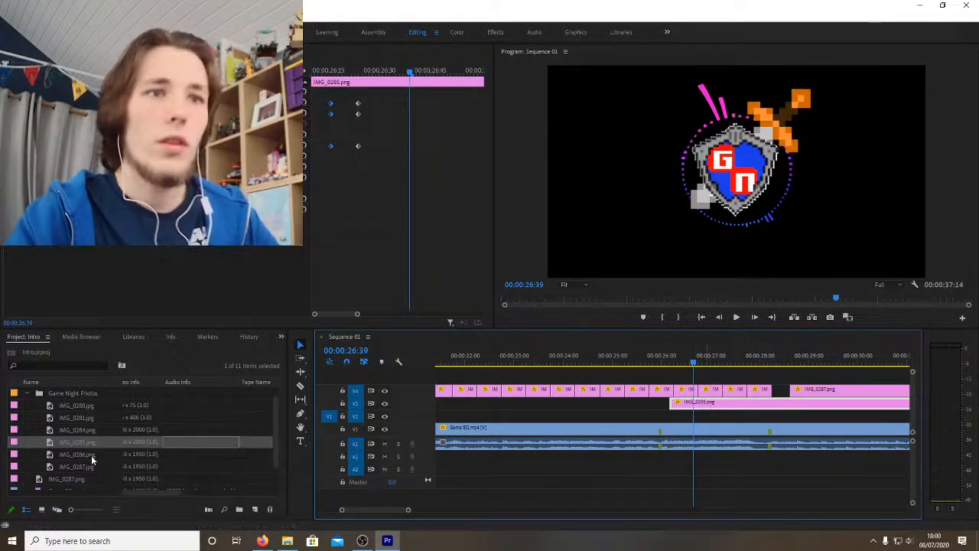
left_click(68, 430)
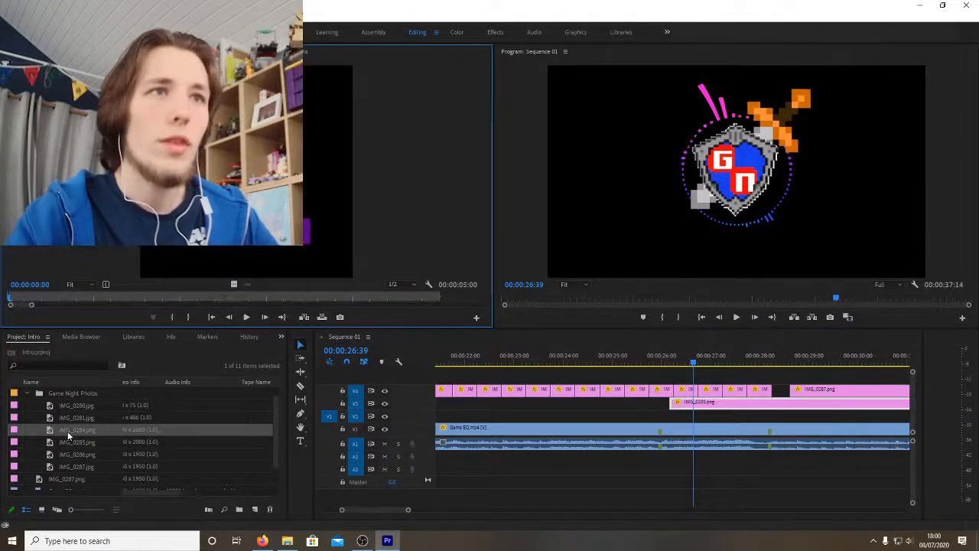
double_click(67, 430)
key(".")
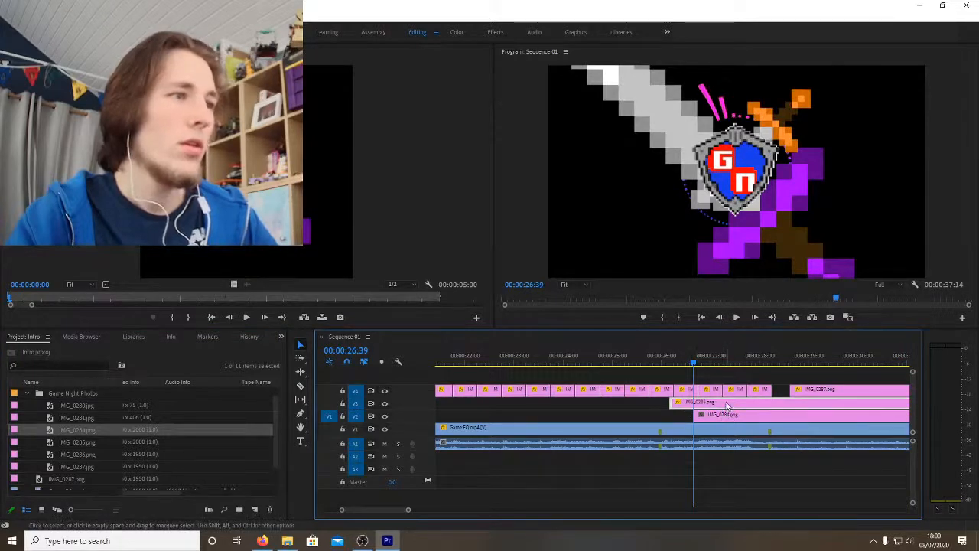
Step: Set the purple sword clip's scale to 40
left_click(113, 52)
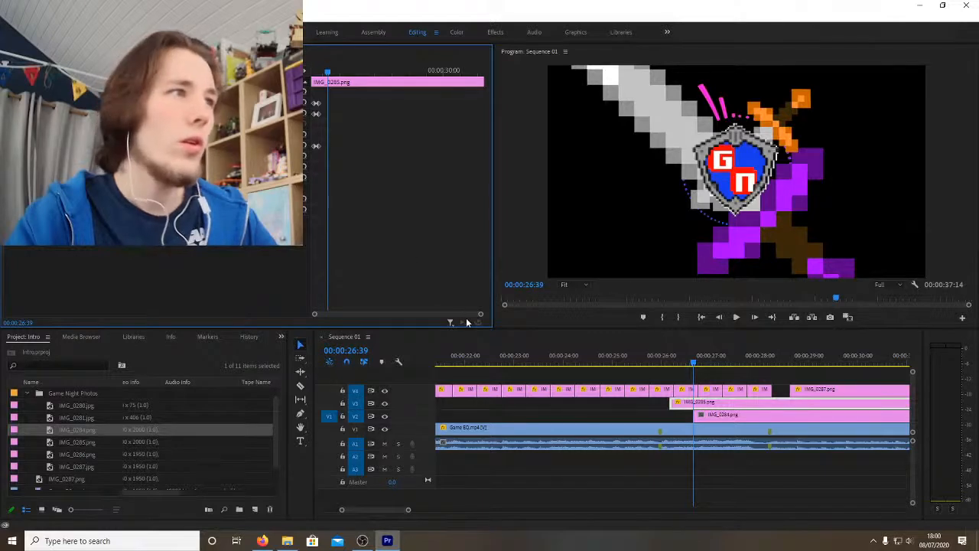
left_click(720, 417)
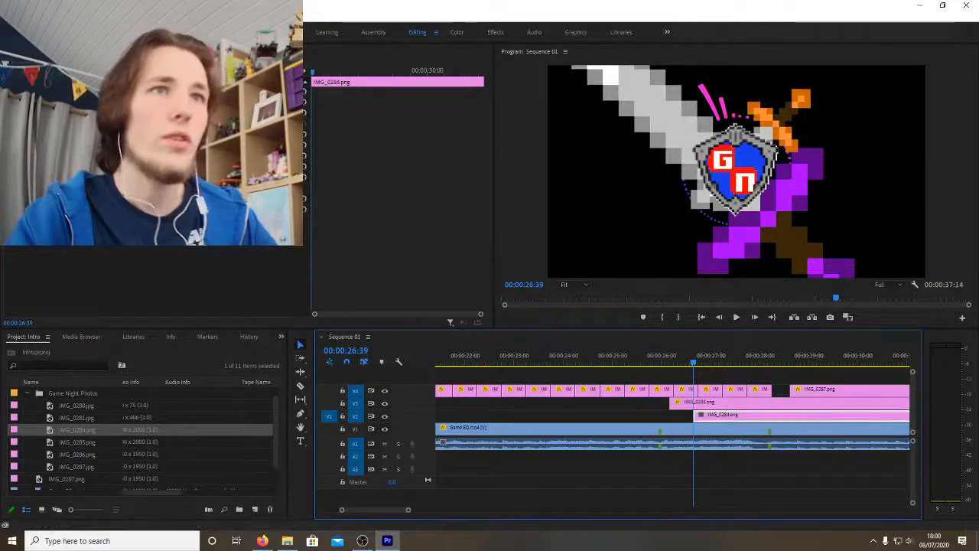
left_click(114, 113)
type("40")
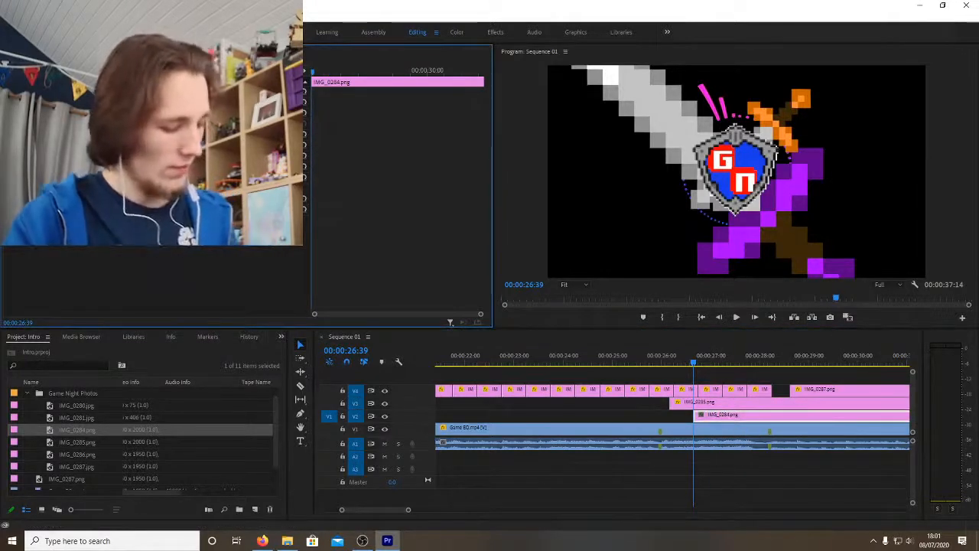
key("Return")
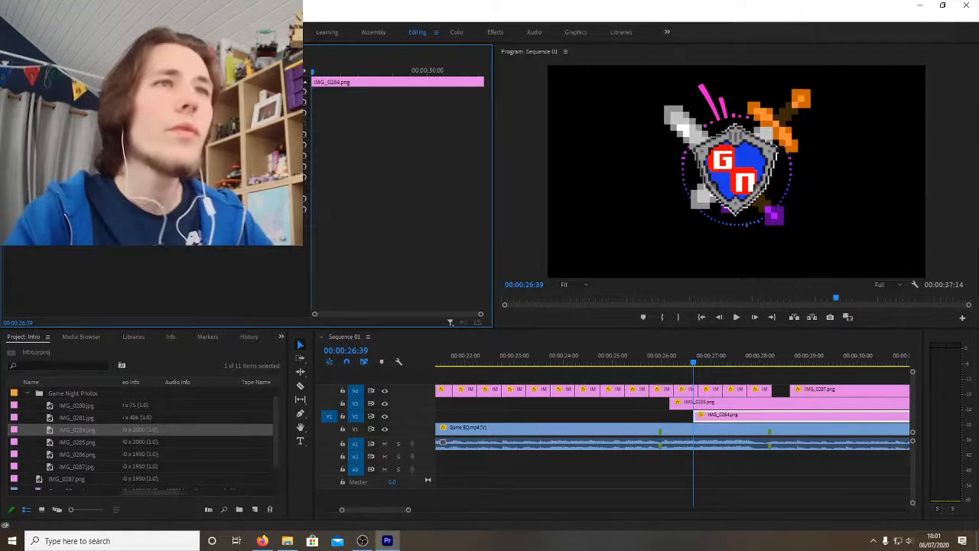
Step: Shift the purple sword right and up, using the orange sword's position values as reference
left_click(728, 407)
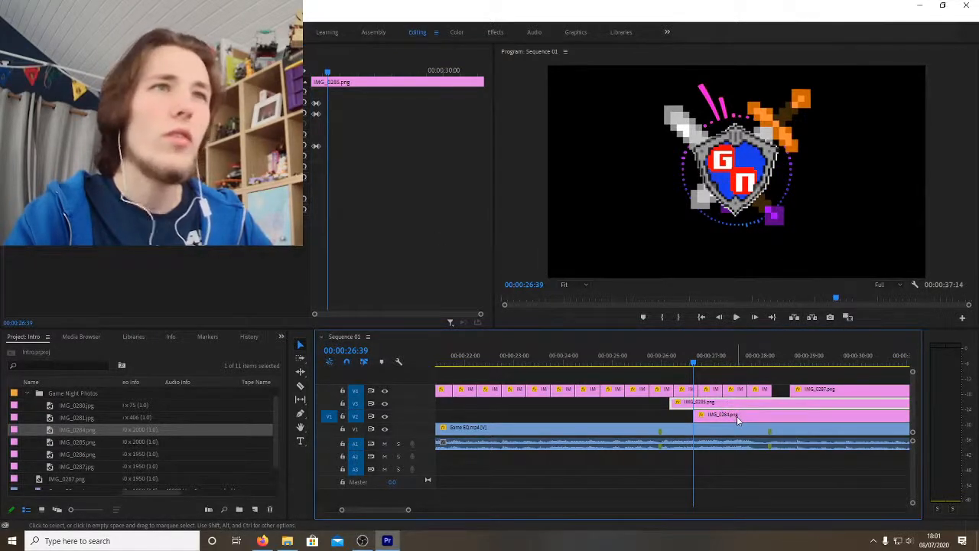
left_click(736, 416)
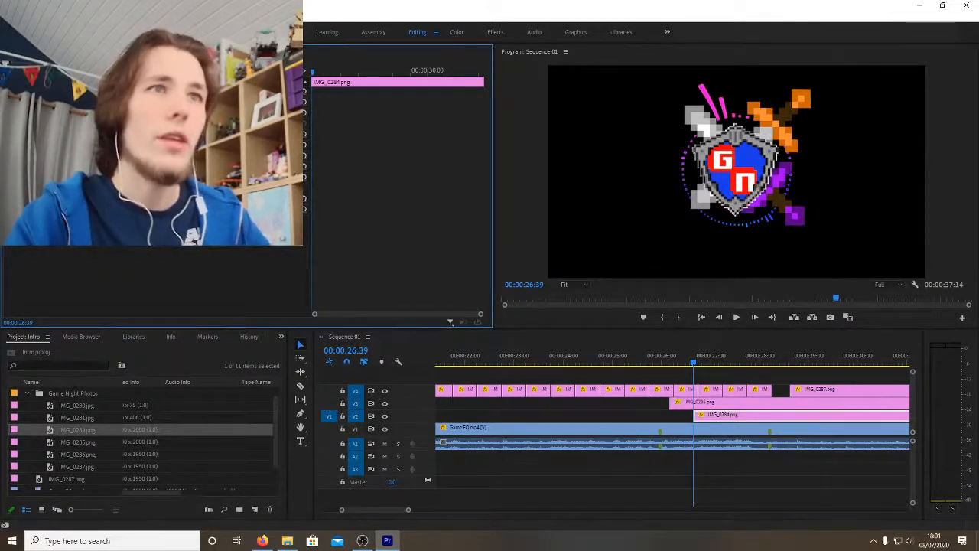
left_click(722, 405)
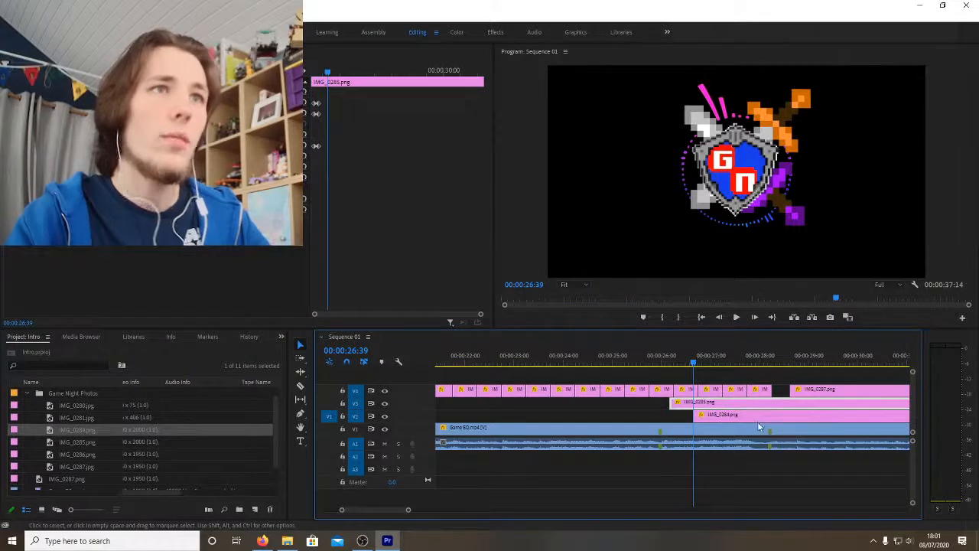
left_click(763, 416)
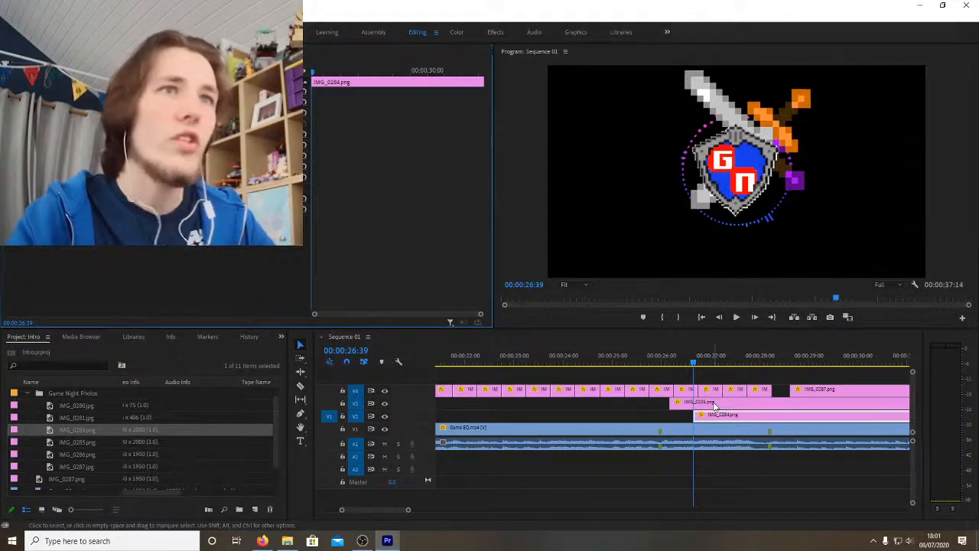
Step: Rotate and reposition the purple sword so it mirrors the orange one, hilt beyond the shield's upper-left edge
left_click(715, 406)
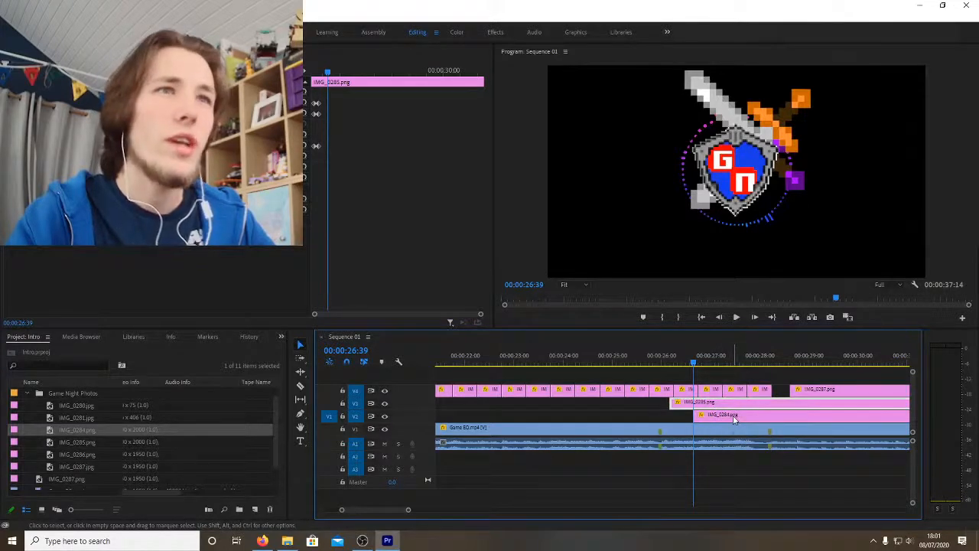
left_click(733, 415)
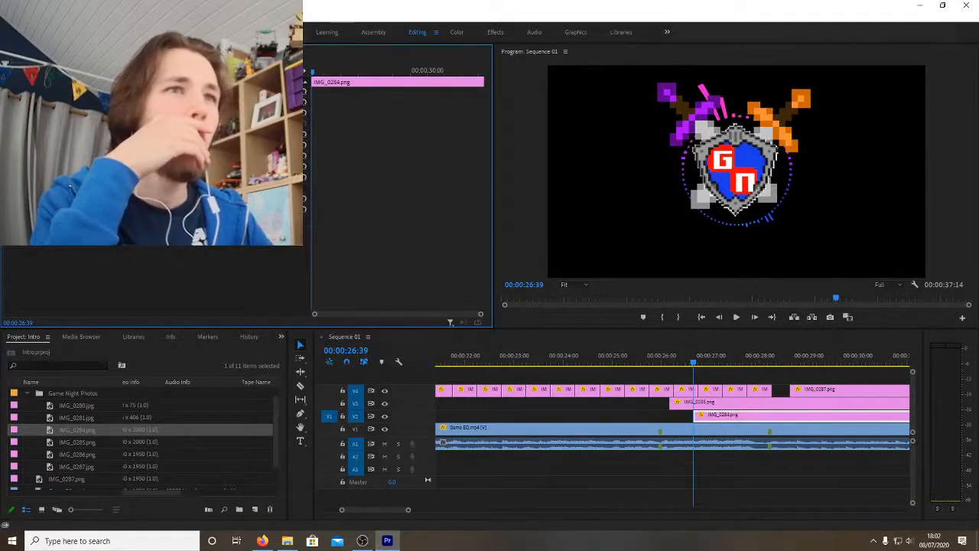
left_click(746, 404)
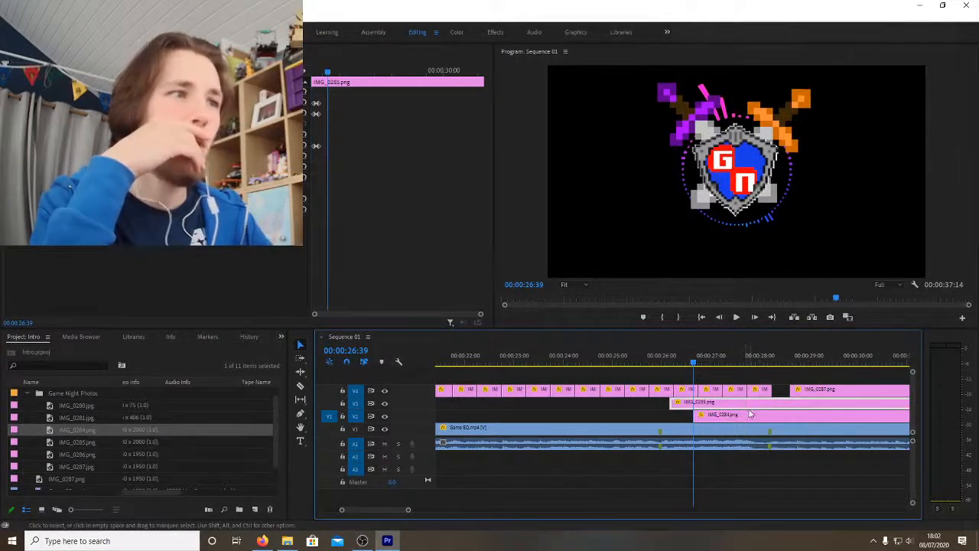
left_click(751, 414)
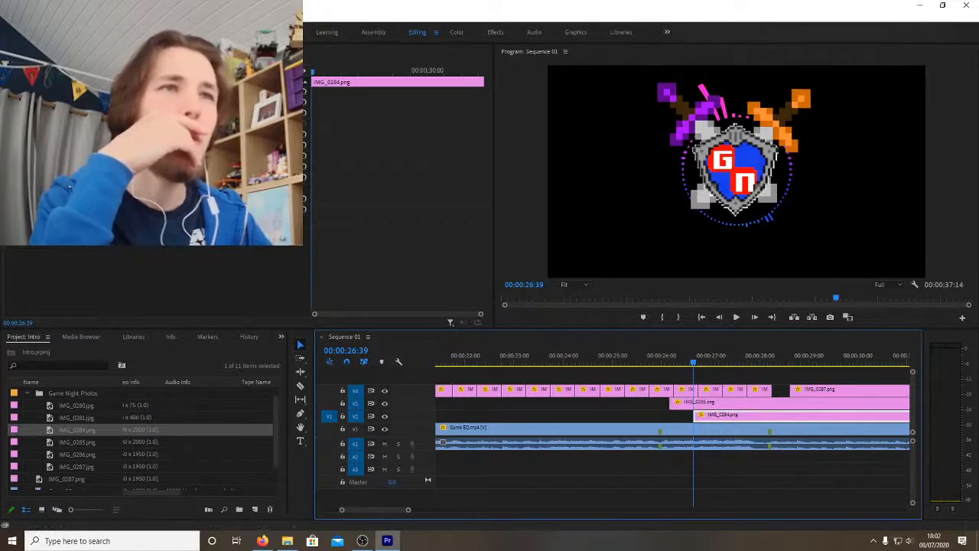
left_click(130, 112)
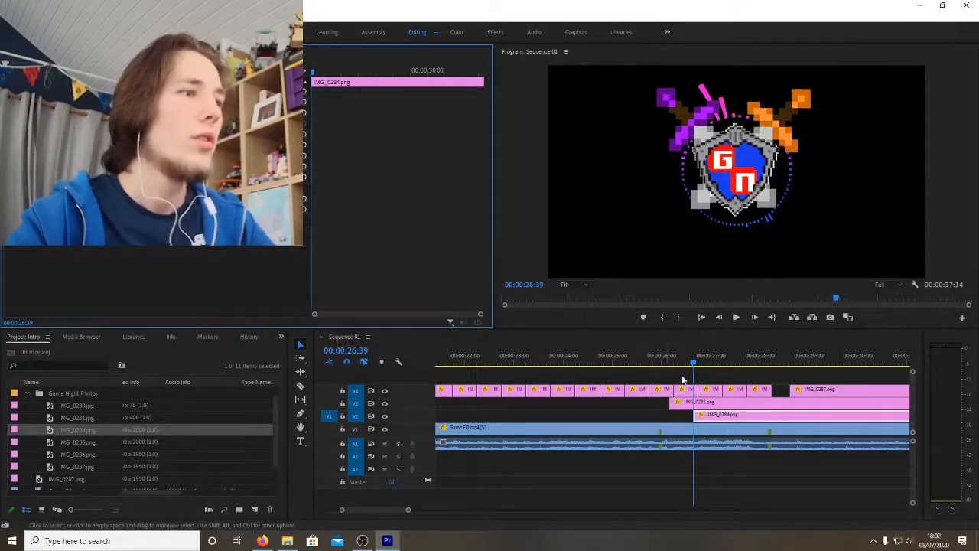
Step: Keyframe the purple sword's final position, scale and rotation at 00:00:26:52, and its entrance's starting keyframes at the clip's start
mouse_move(693, 361)
left_mouse_down()
mouse_move(710, 364)
mouse_move(669, 362)
mouse_move(705, 366)
left_mouse_up()
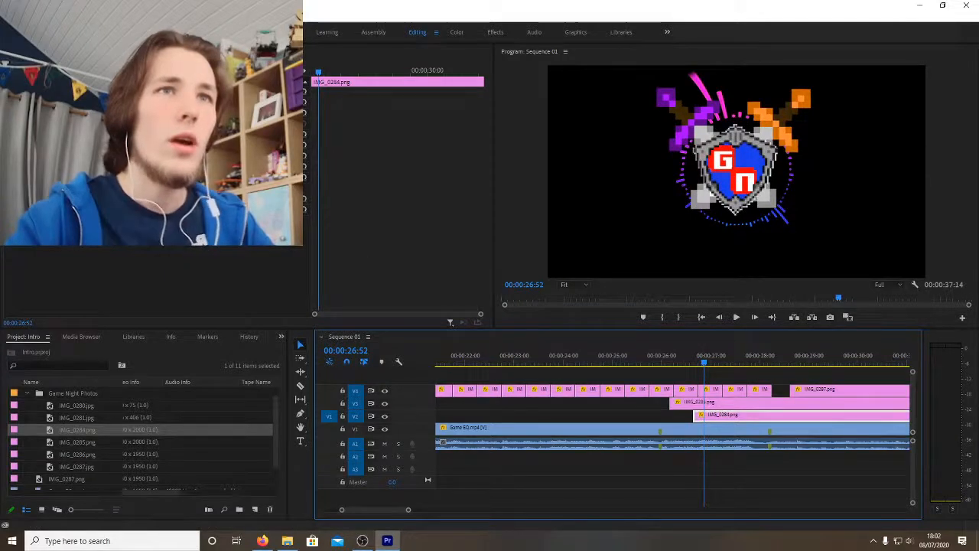
left_click(134, 102)
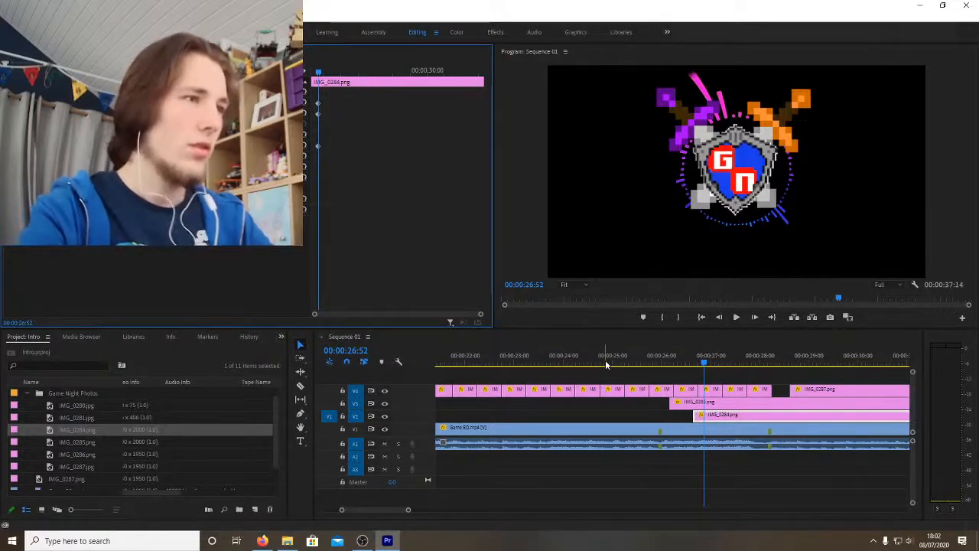
key("Left")
key("Left")
key("Left")
key("Left")
key("Left")
key("Left")
key("Left")
key("Left")
key("Left")
key("Left")
key("Left")
key("Left")
key("Left")
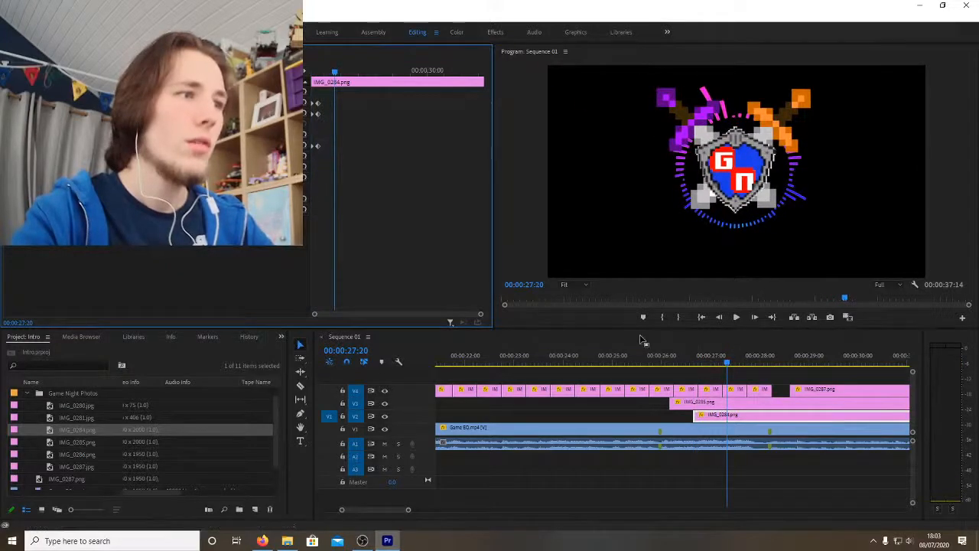
Step: Play back both swords' entrances from just before their clips and again from 00:00:23:20 to check the timing
left_click(654, 361)
key("space")
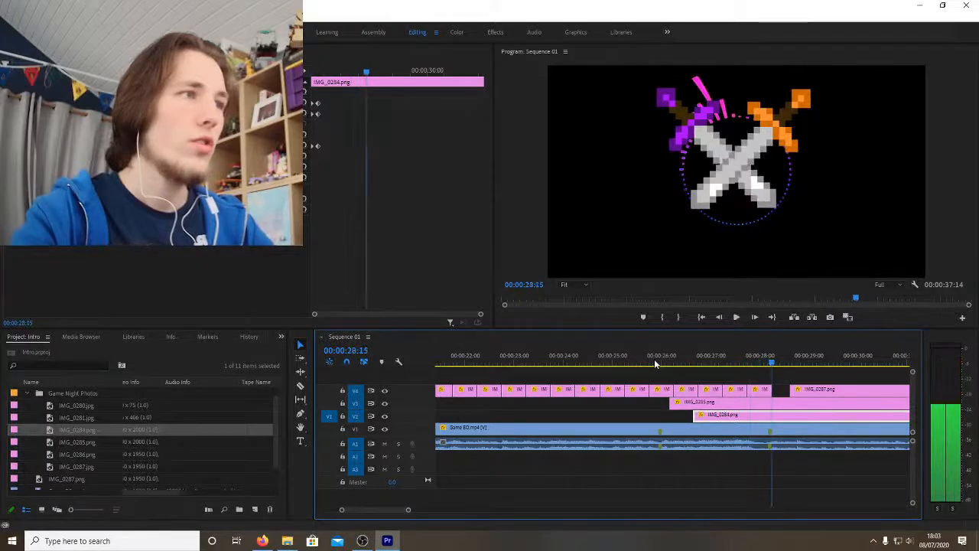
left_click(659, 355)
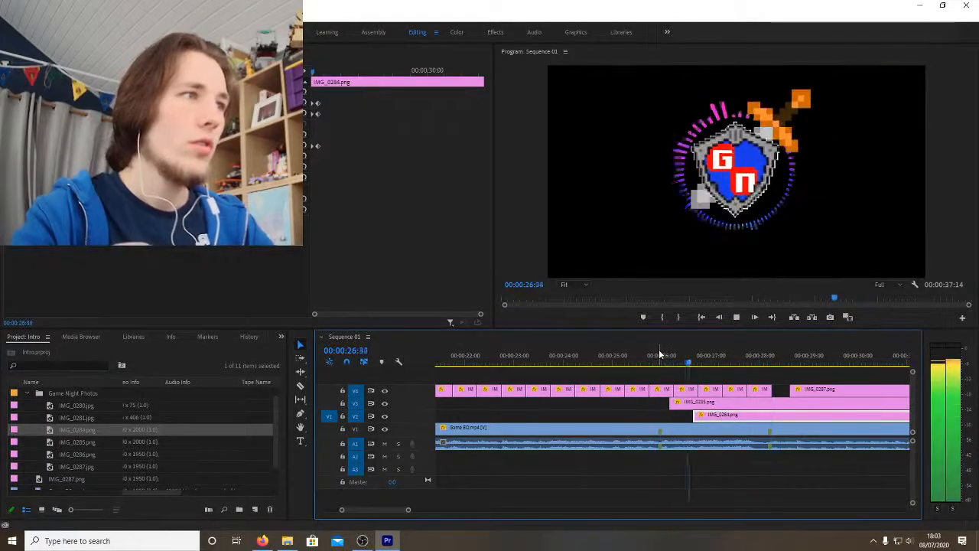
key("space")
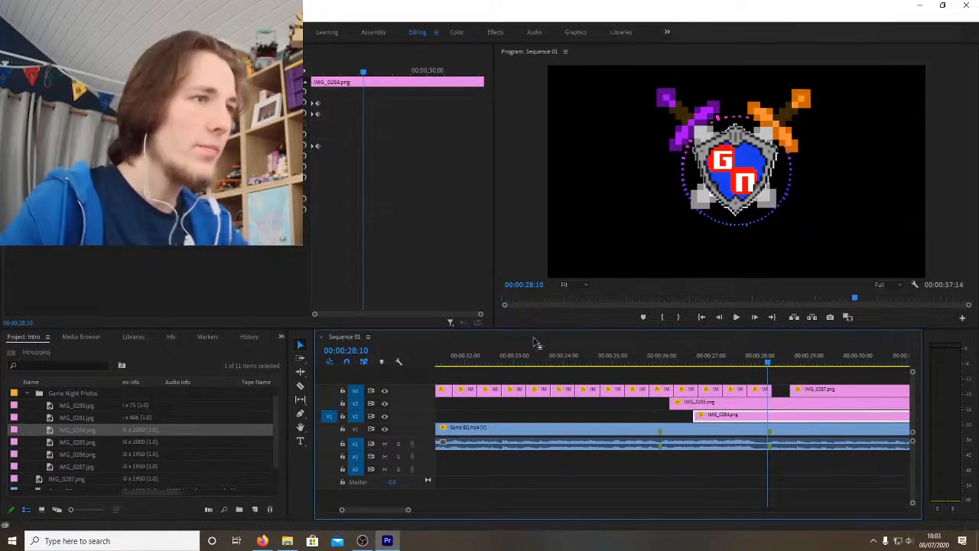
left_click(532, 358)
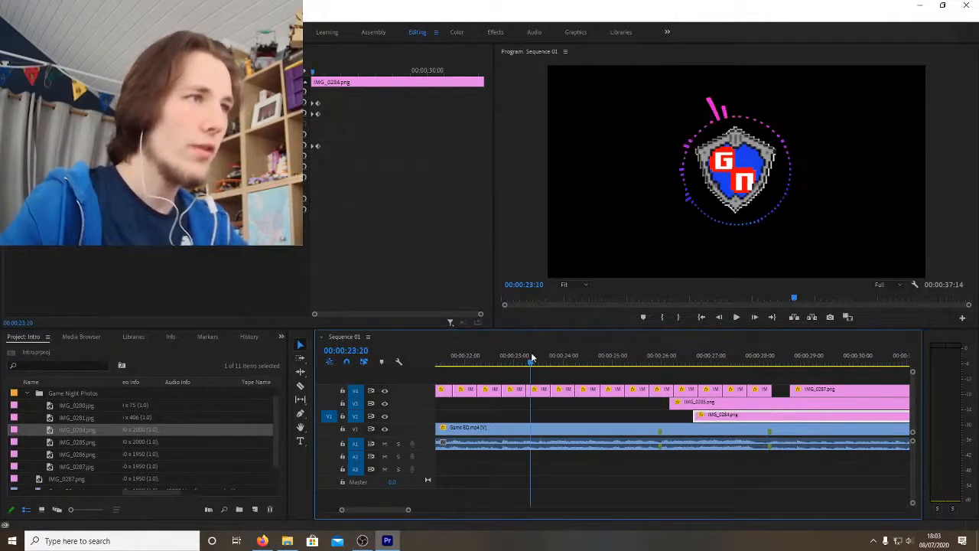
key("space")
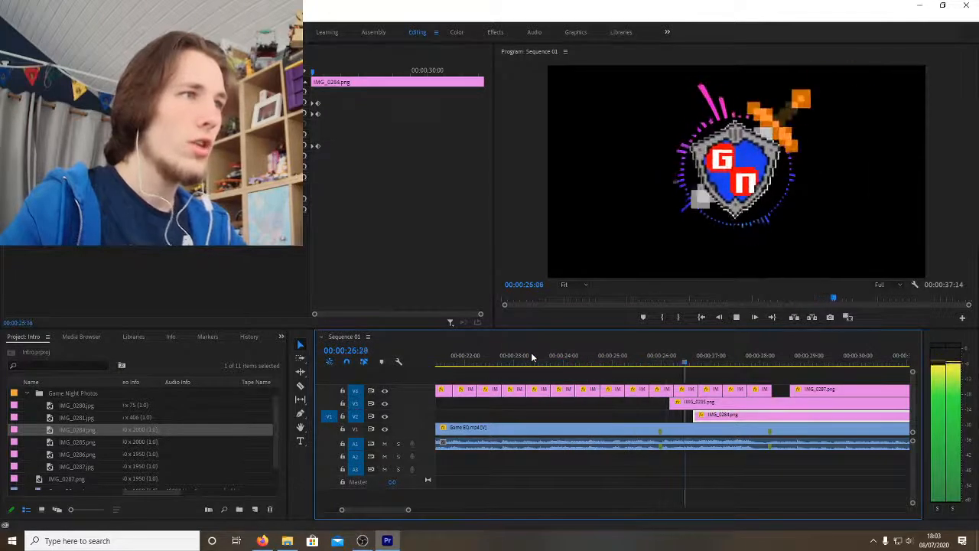
key("space")
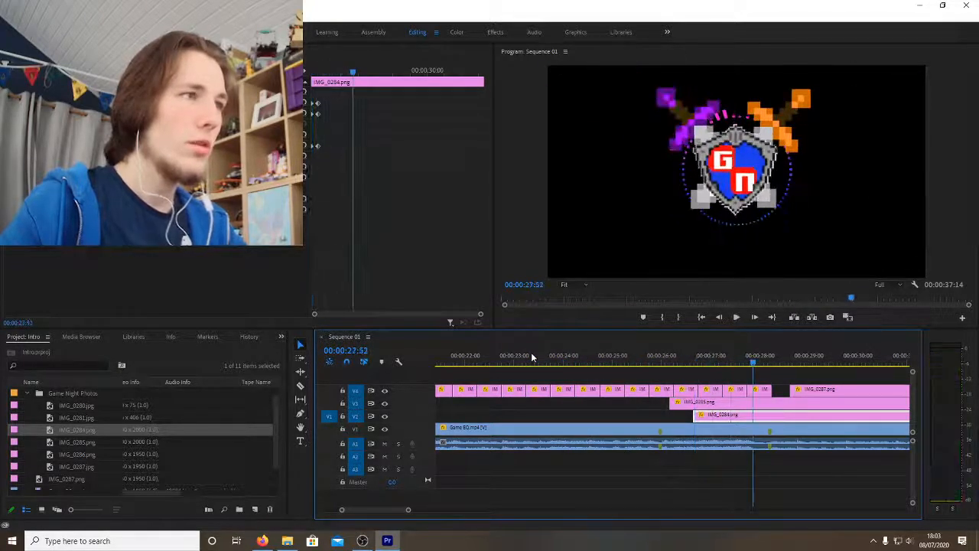
Step: Play back both sword entrances several times from around 00:00:25:30 to 00:00:28 to check their timing against the music
left_click(695, 357)
key("space")
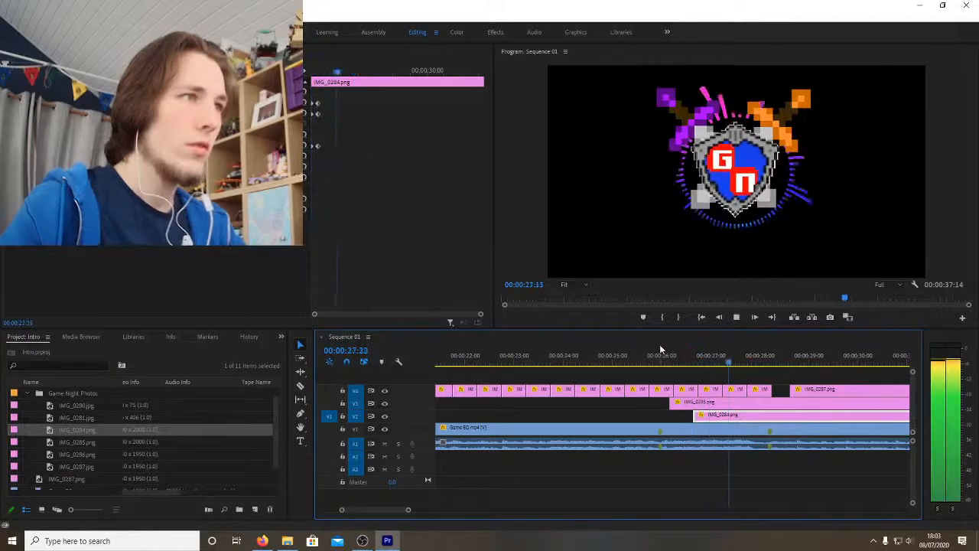
key("space")
left_click(643, 350)
key("space")
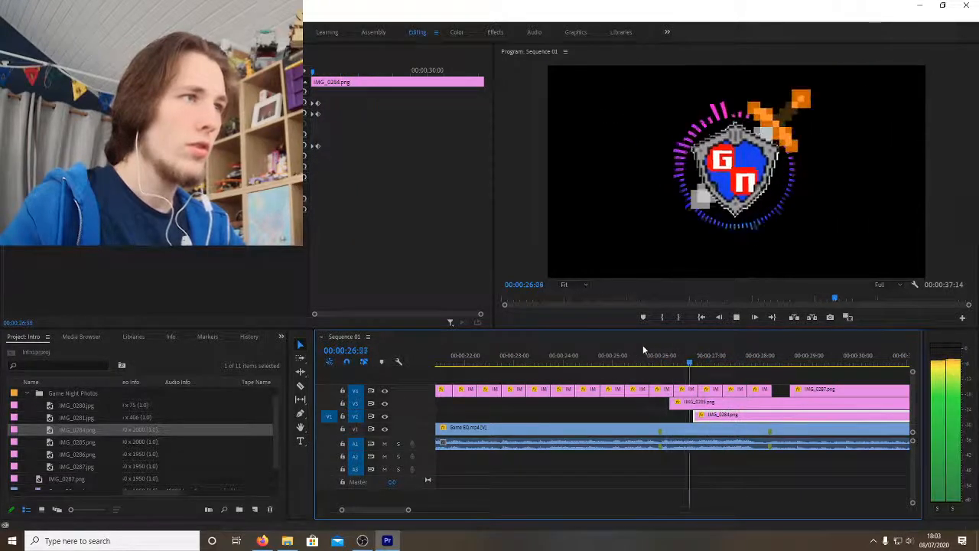
key("space")
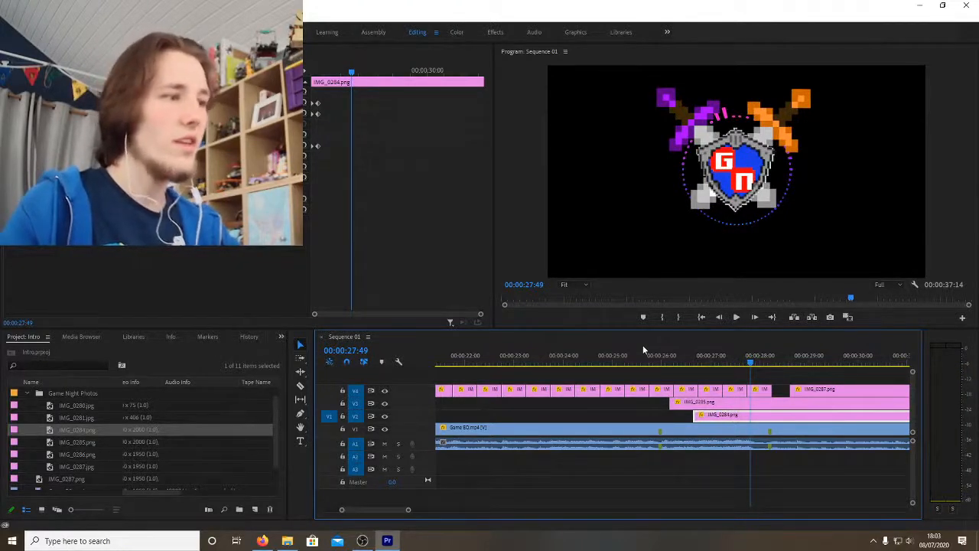
left_click(654, 357)
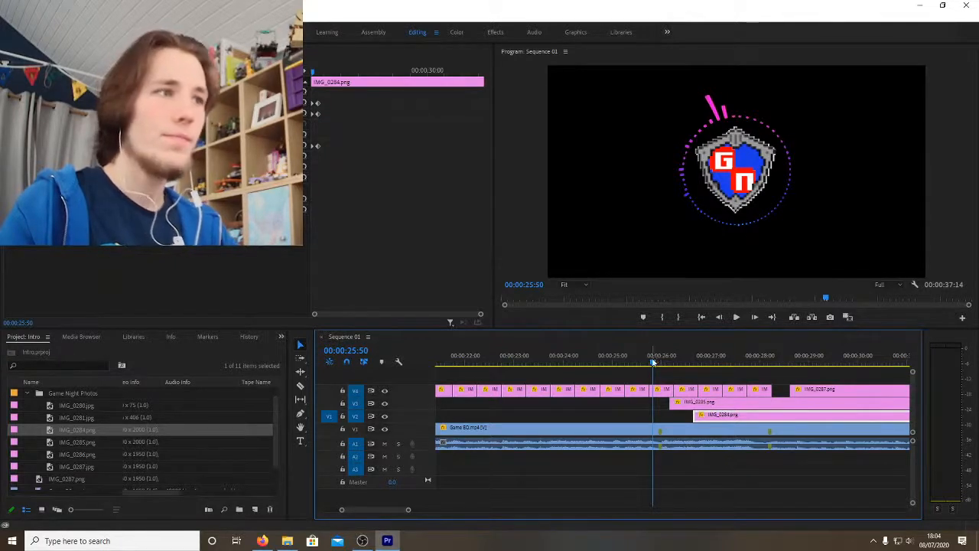
left_click(636, 354)
key("space")
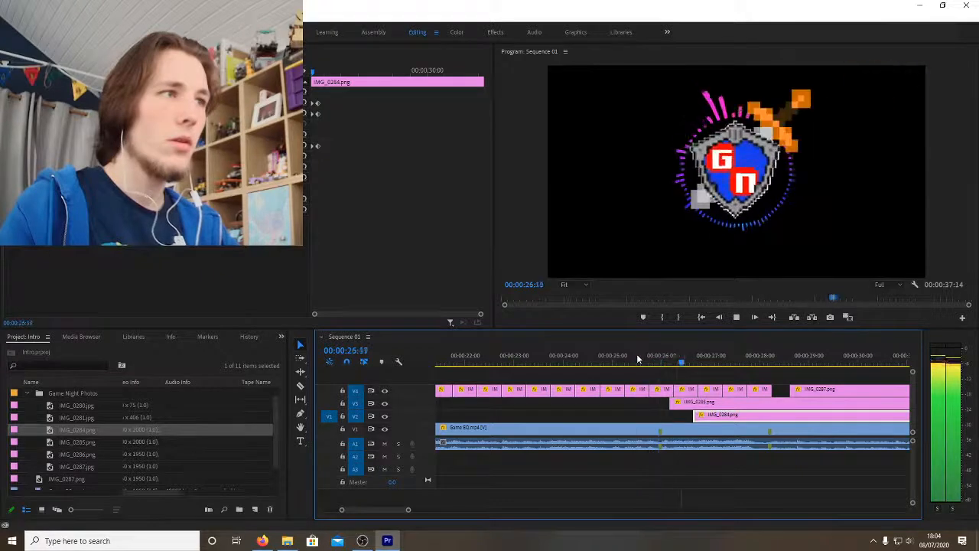
key("space")
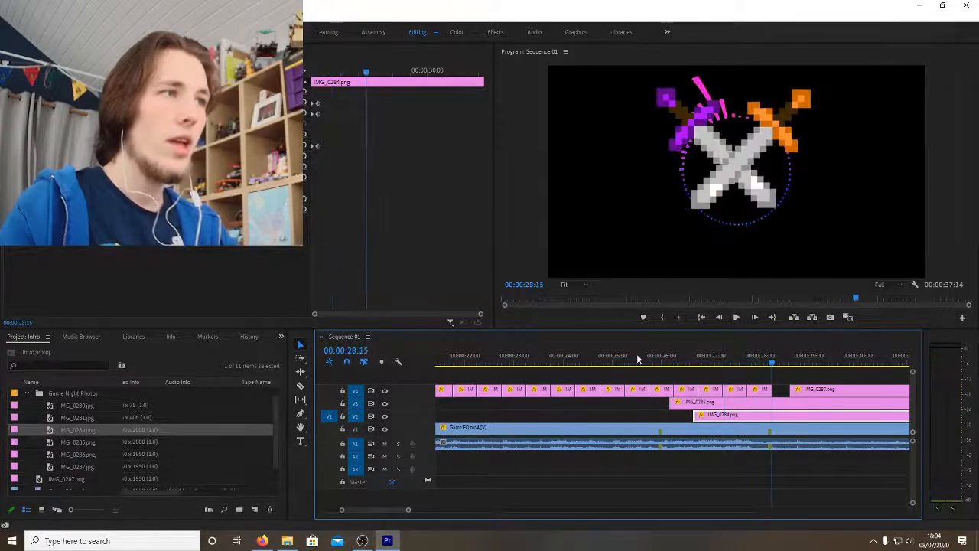
Step: Move the long final shield clip earlier to close the gap after the short shield pieces, and label it Green
left_click_drag(719, 369, 730, 349)
key("space")
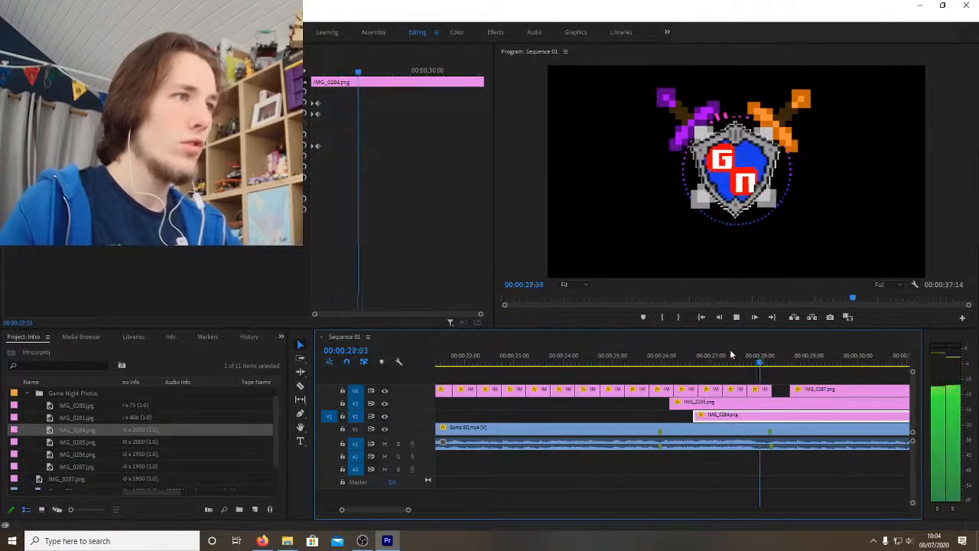
key("space")
left_click_drag(821, 390, 813, 390)
right_click(813, 389)
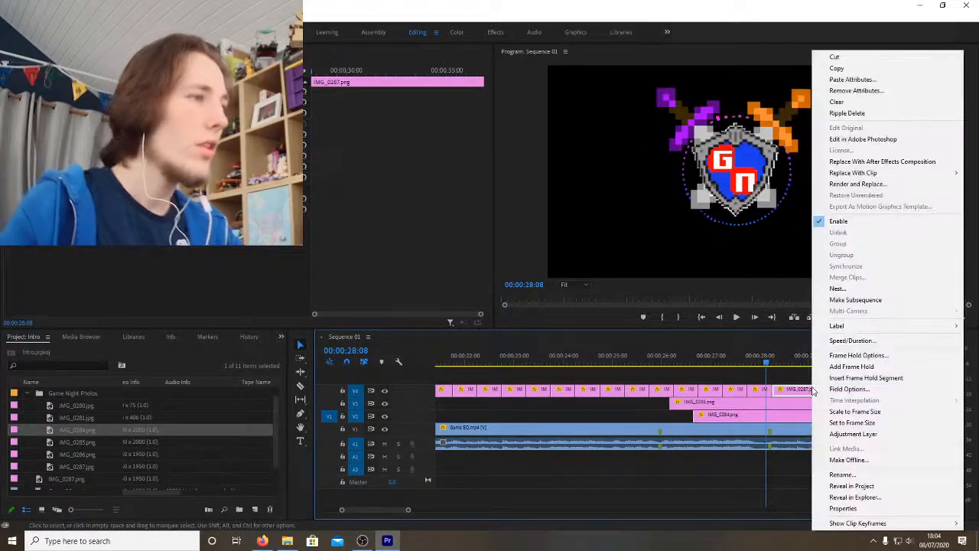
mouse_move(842, 326)
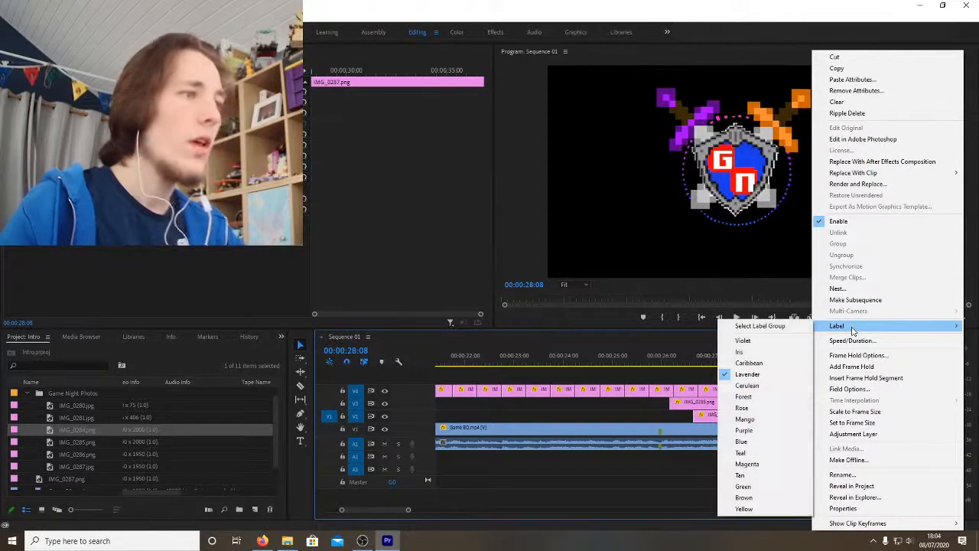
left_click(743, 487)
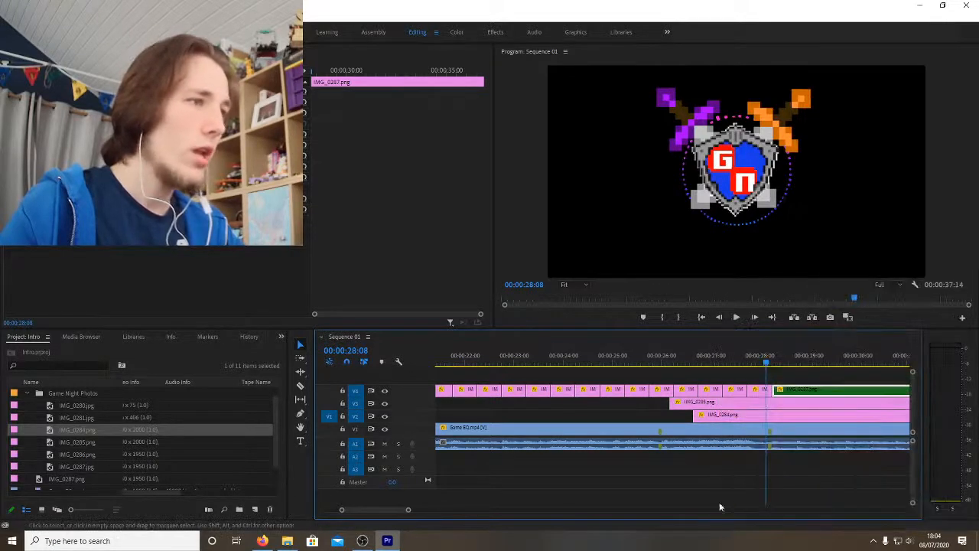
Step: Label the orange sword clip IMG_0285.png Mango and the purple sword clip IMG_0284.png Purple
left_click_drag(408, 510, 449, 515)
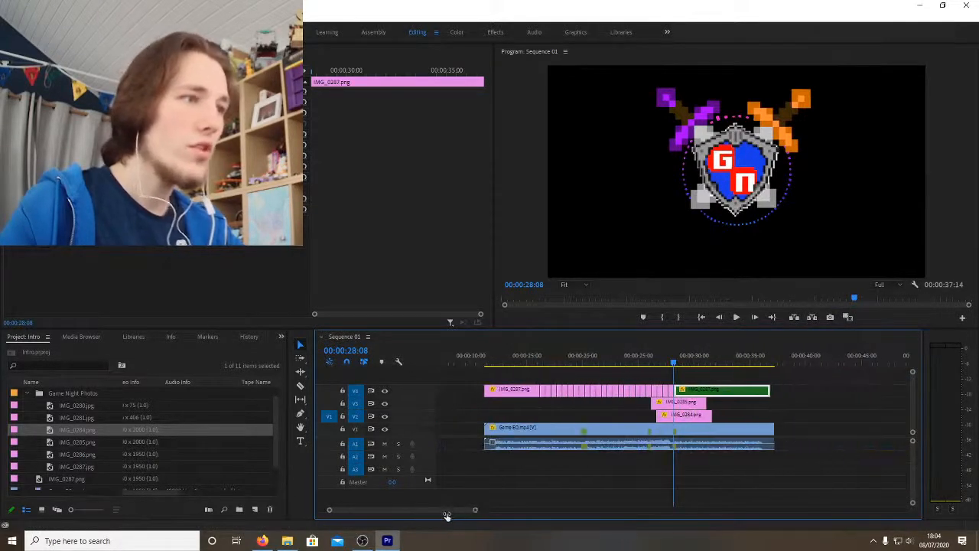
left_click(685, 404)
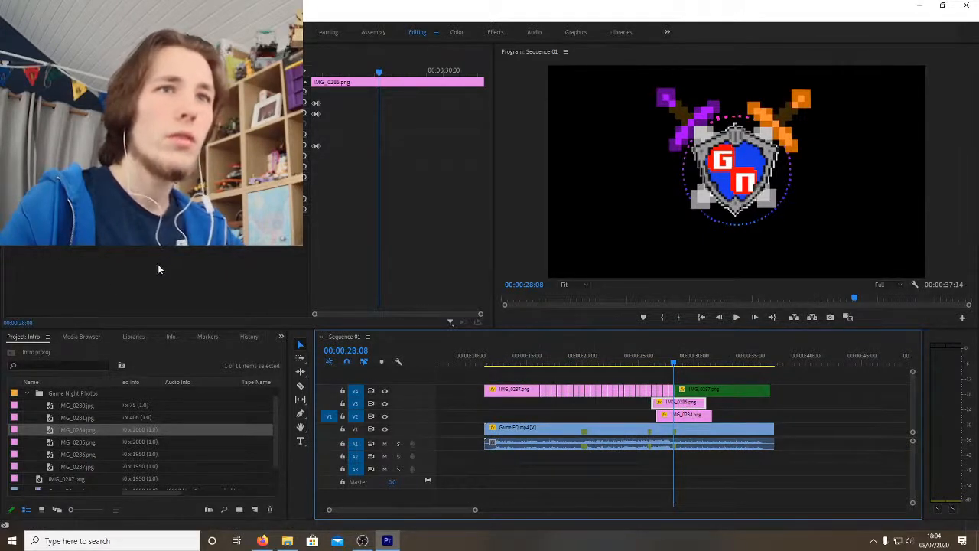
left_click(385, 416)
left_click(385, 417)
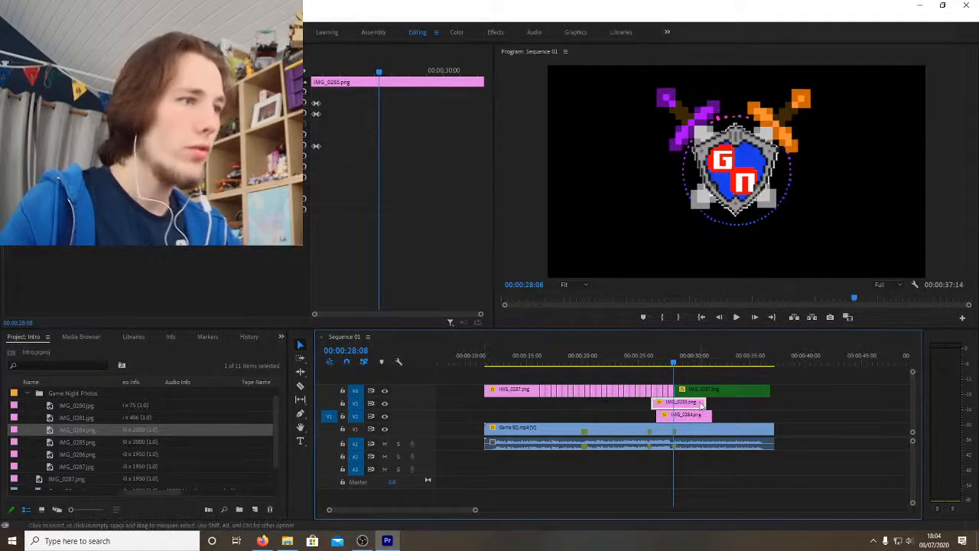
right_click(699, 415)
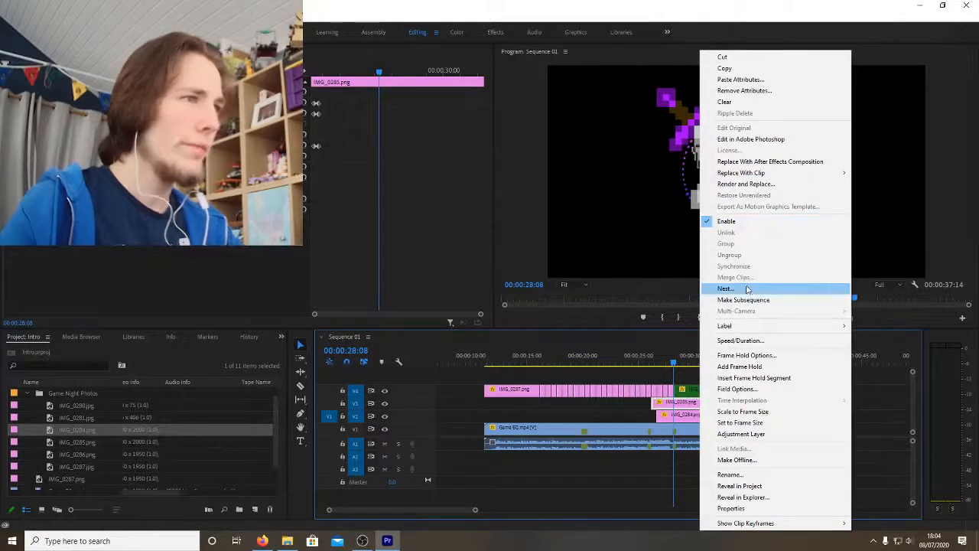
mouse_move(754, 327)
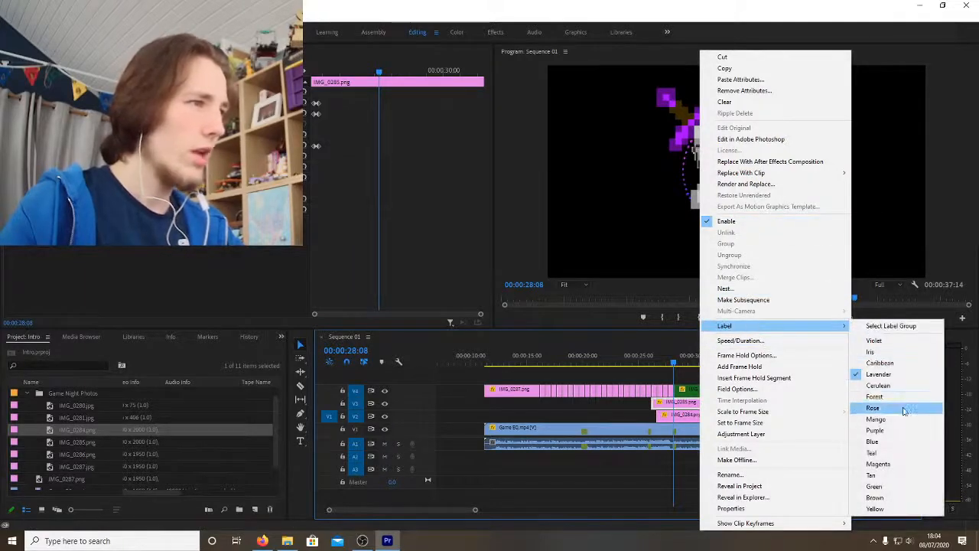
left_click(880, 420)
right_click(701, 403)
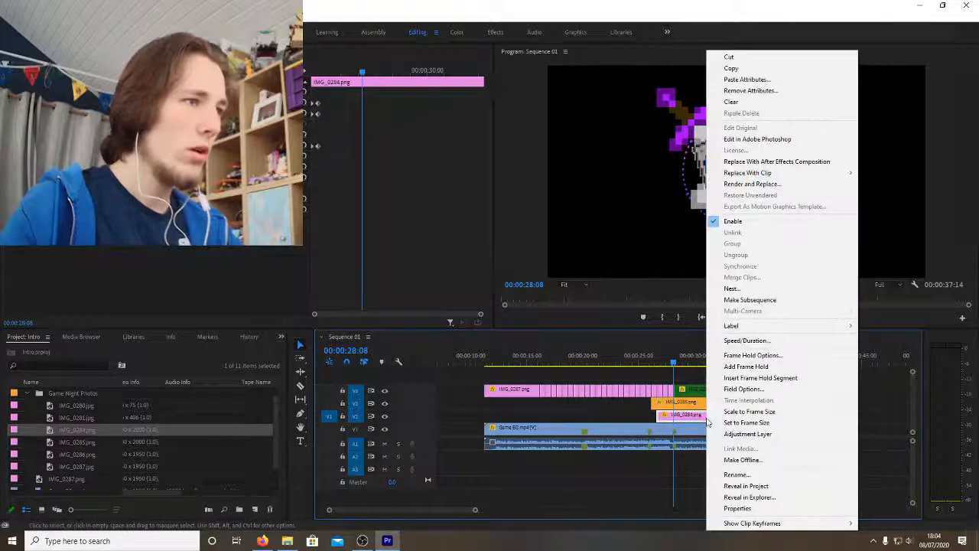
mouse_move(762, 329)
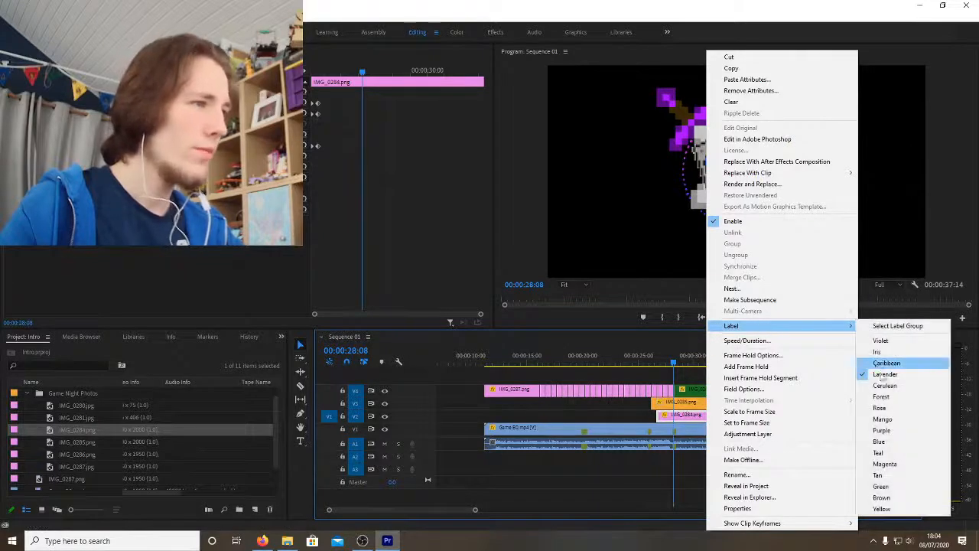
left_click(882, 431)
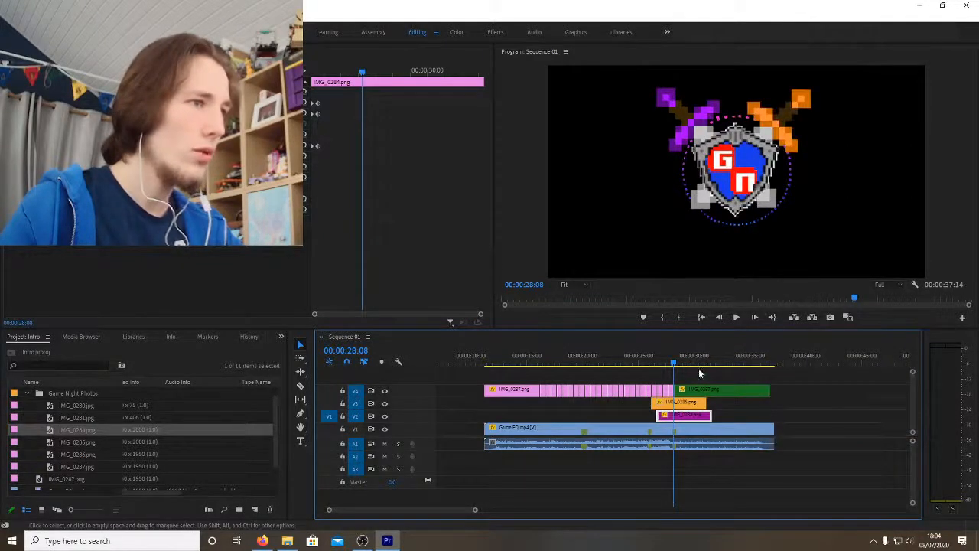
Step: Play back the change from the short shield pieces to the green shield clip, starting before the swords and again from about 00:00:27
left_click(636, 357)
key("space")
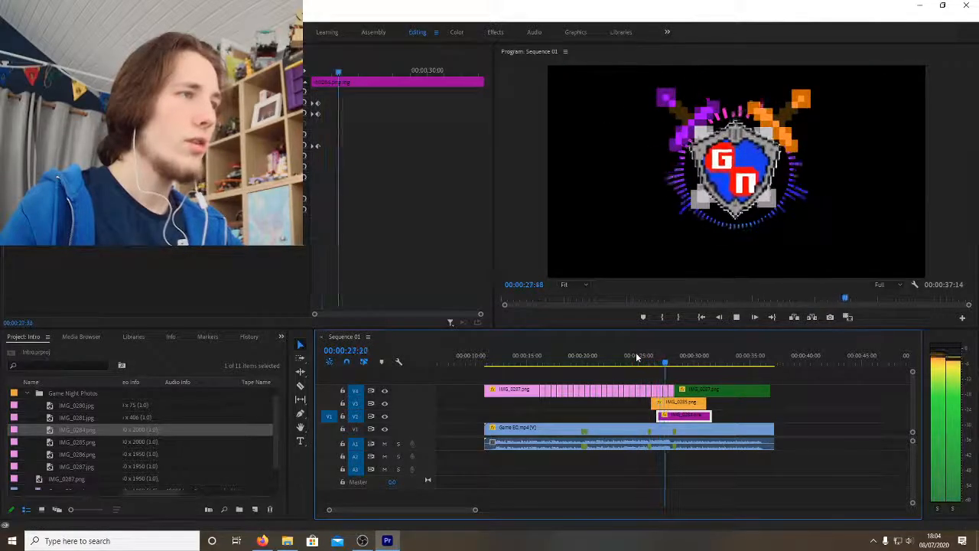
key("space")
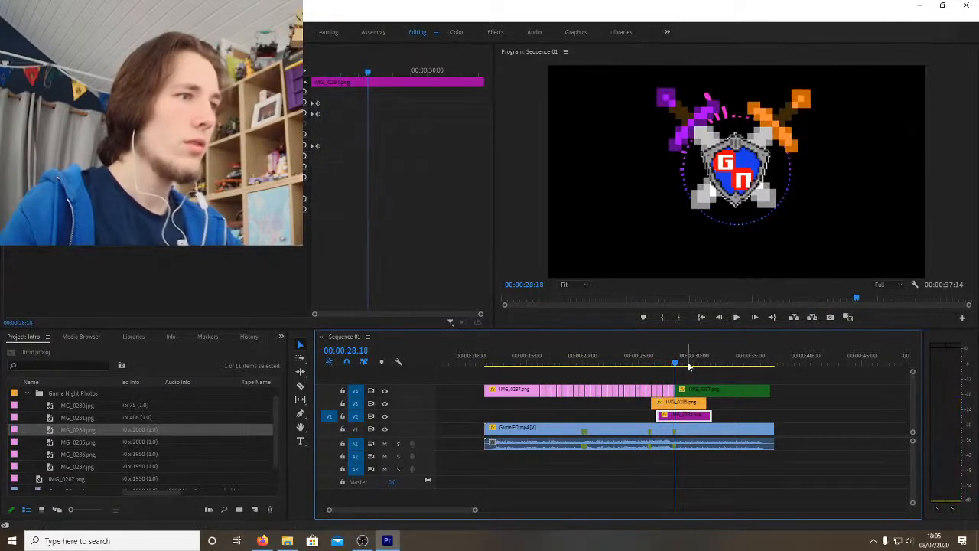
key("space")
left_click(658, 357)
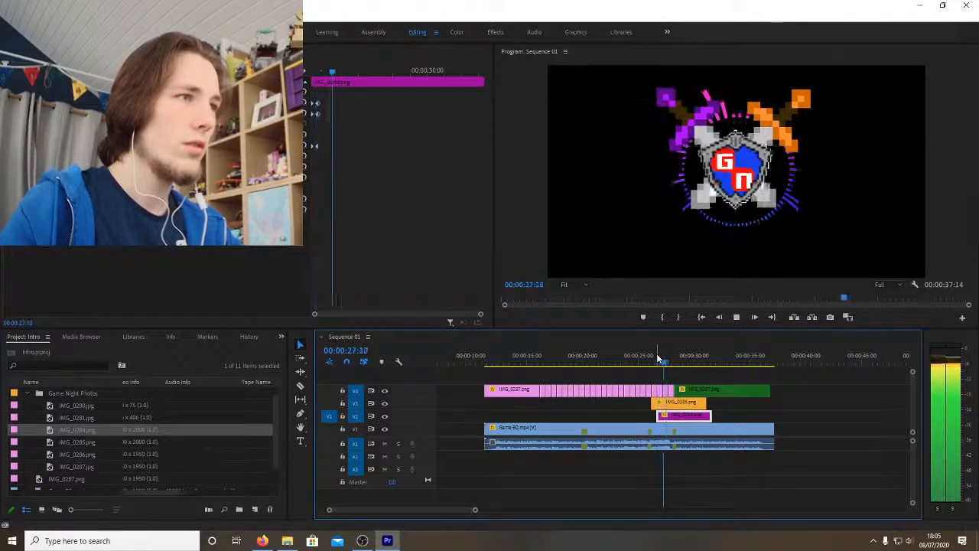
key("space")
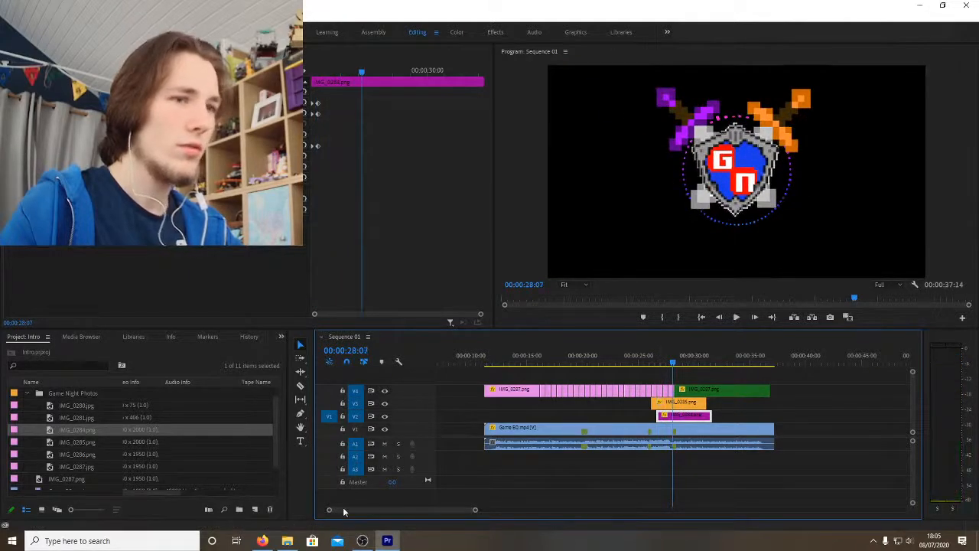
Step: Replay the section from 00:00:27:18 and delete the last short shield piece before the green clip
key("=")
key("=")
left_click(613, 352)
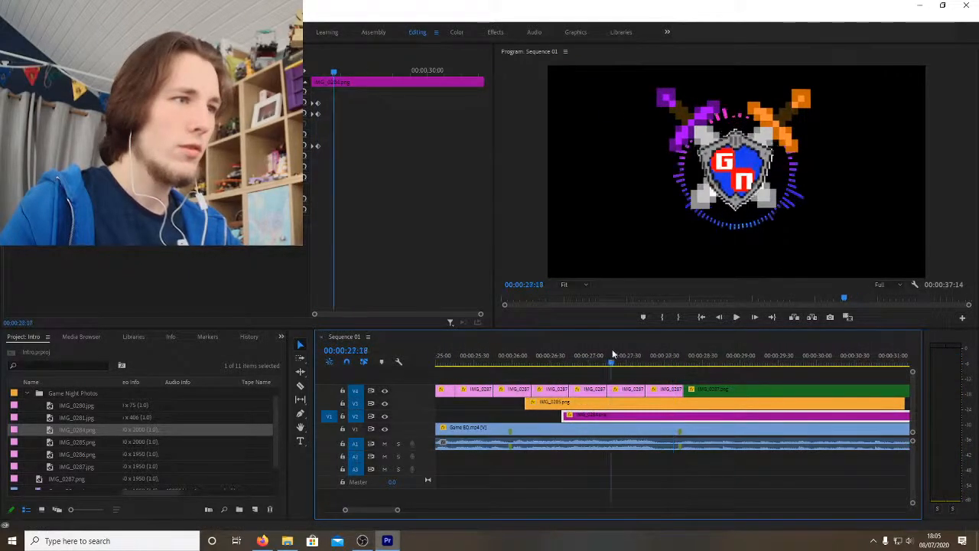
key("space")
key("space")
left_click(677, 391)
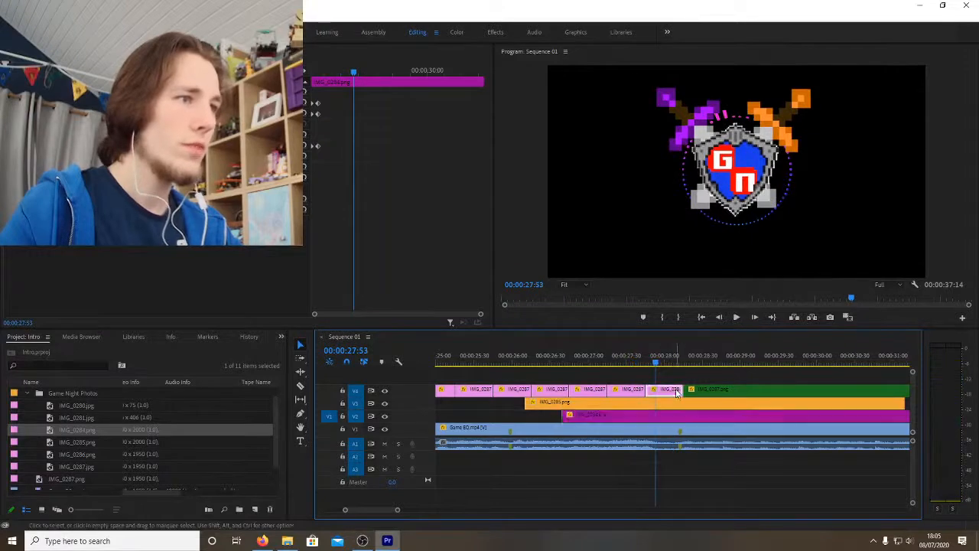
key("Delete")
Step: Move the green shield clip earlier to meet the last remaining short shield piece, and play back the join from 00:00:27:37
left_click(603, 358)
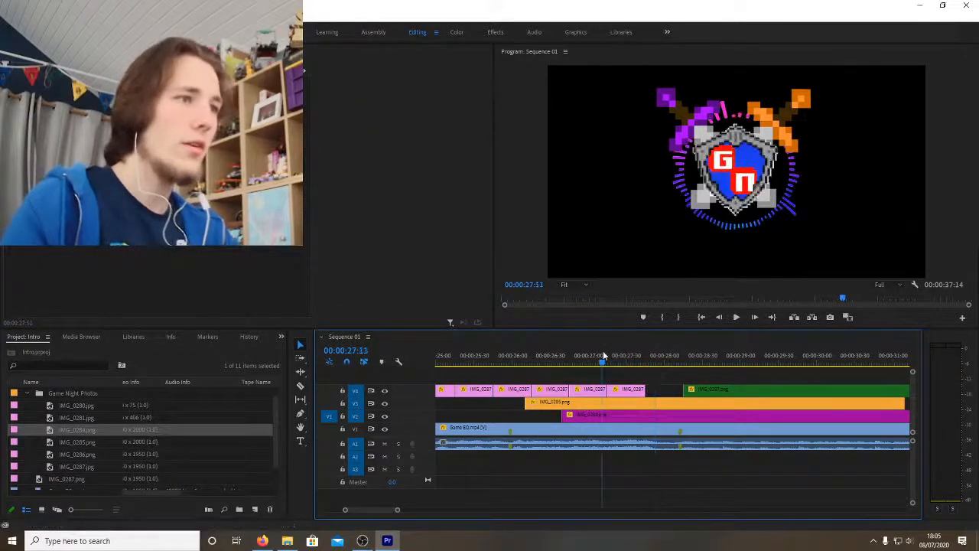
key("space")
key("space")
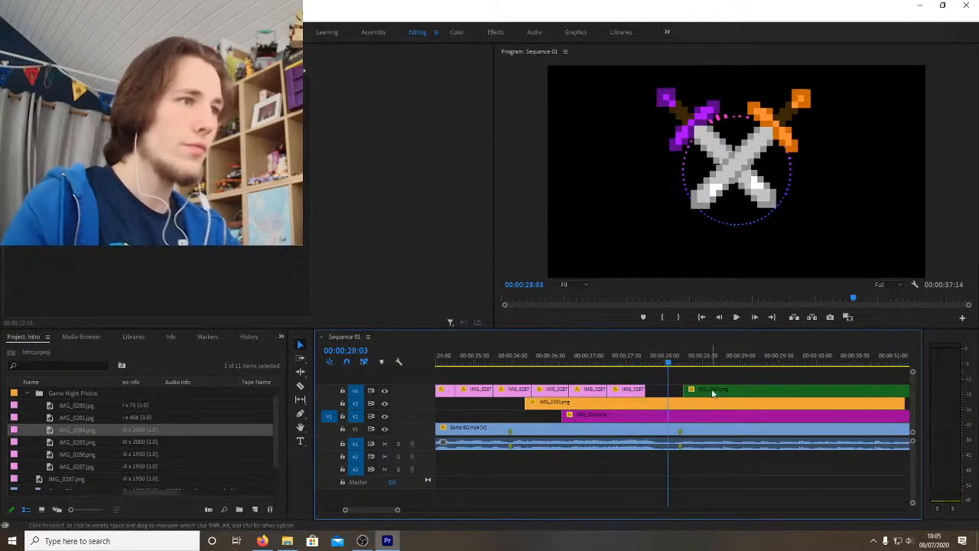
left_click_drag(700, 390, 658, 390)
left_click(636, 354)
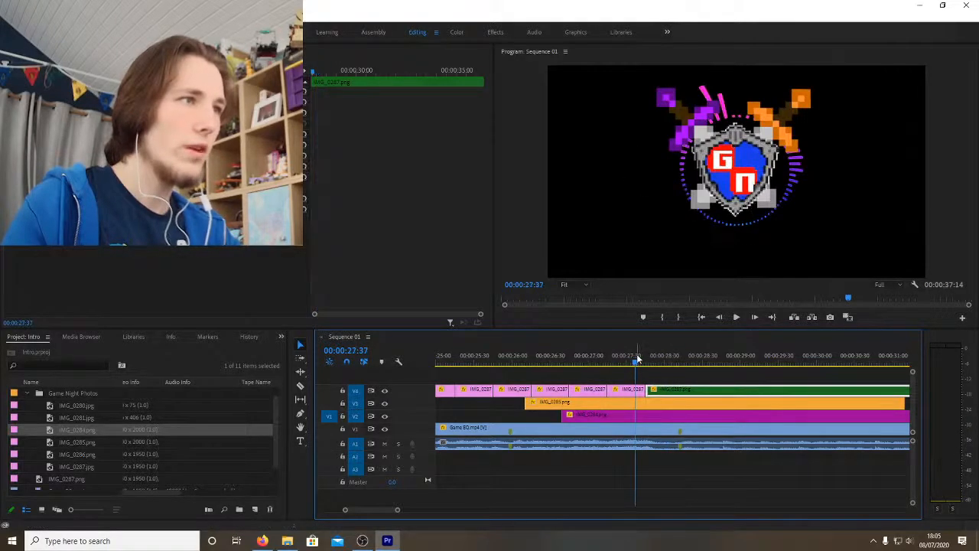
key("space")
key("space")
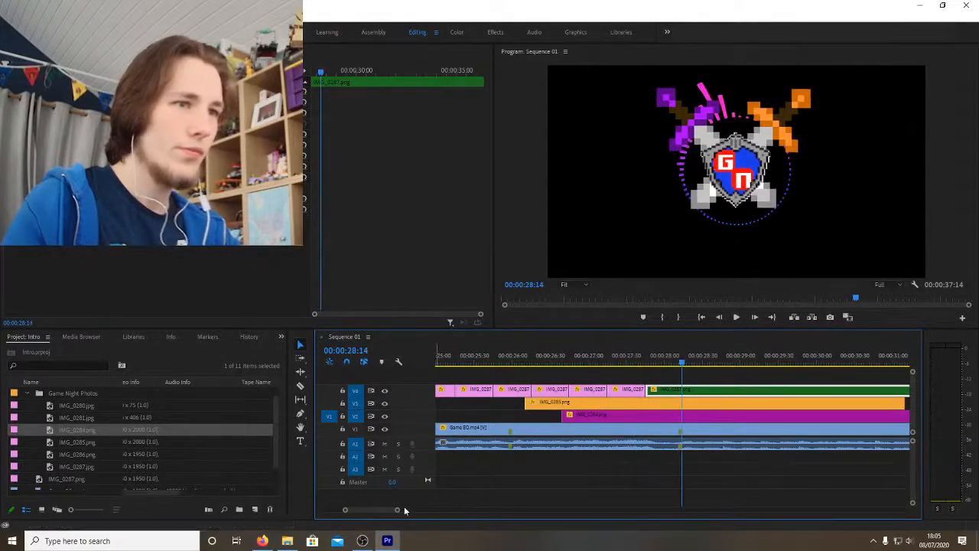
Step: Play back the join between the short shield pieces and the green clip from 00:00:27:36, 00:00:27:17 and once more to check the beat
scroll(420, 511, "down", 3)
scroll(438, 513, "down", 1)
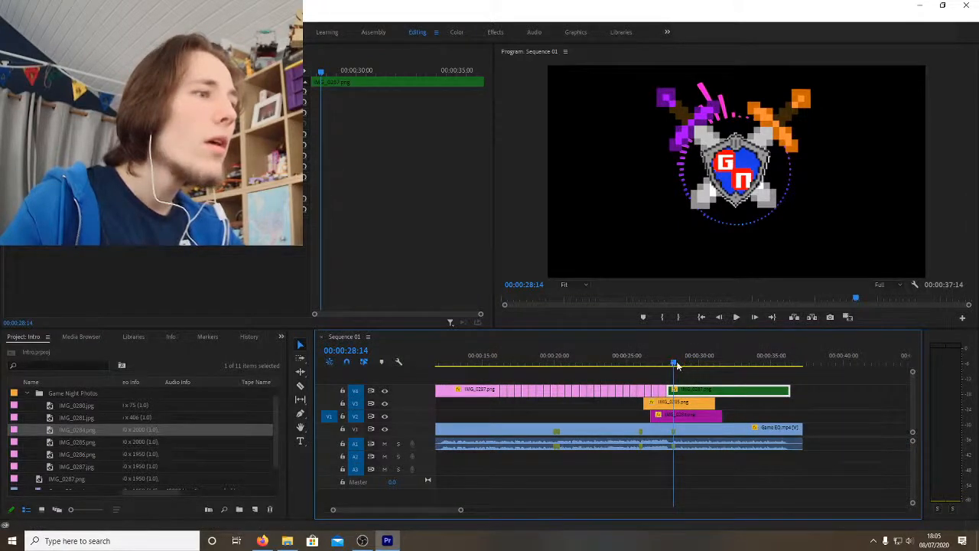
left_click_drag(667, 362, 665, 363)
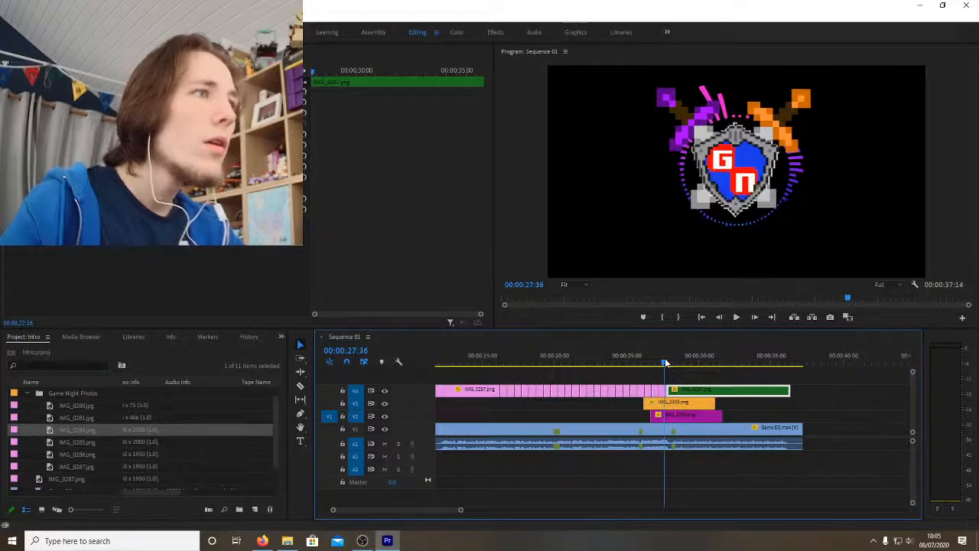
key("space")
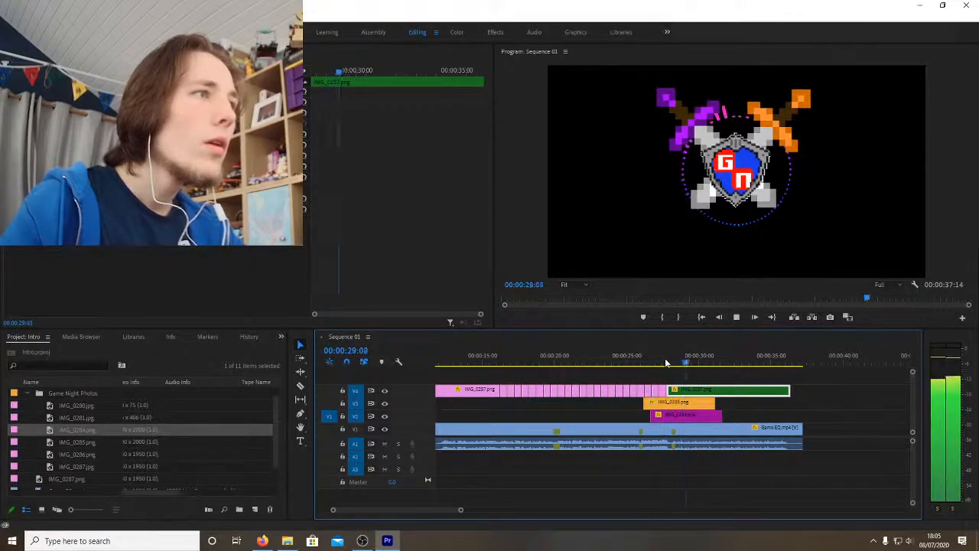
left_click(662, 363)
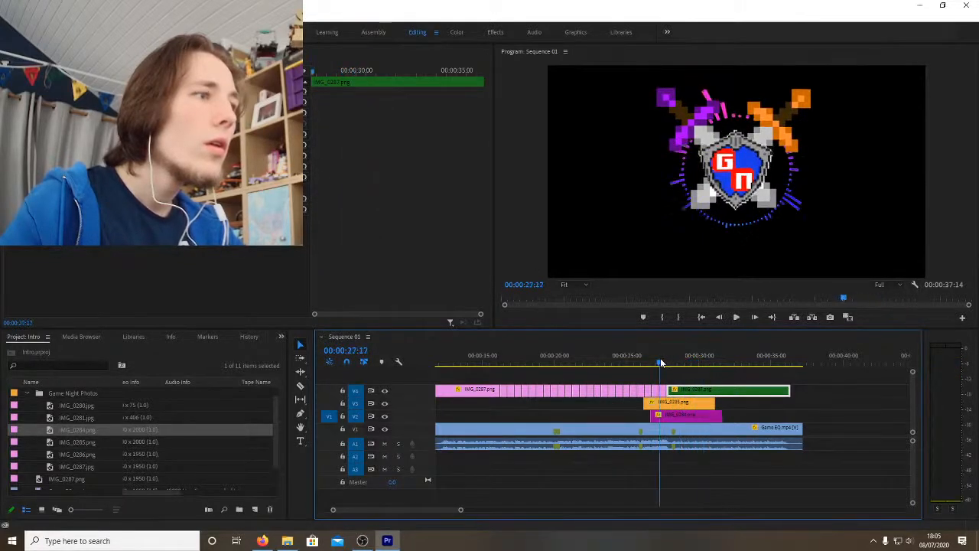
key("space")
key("space")
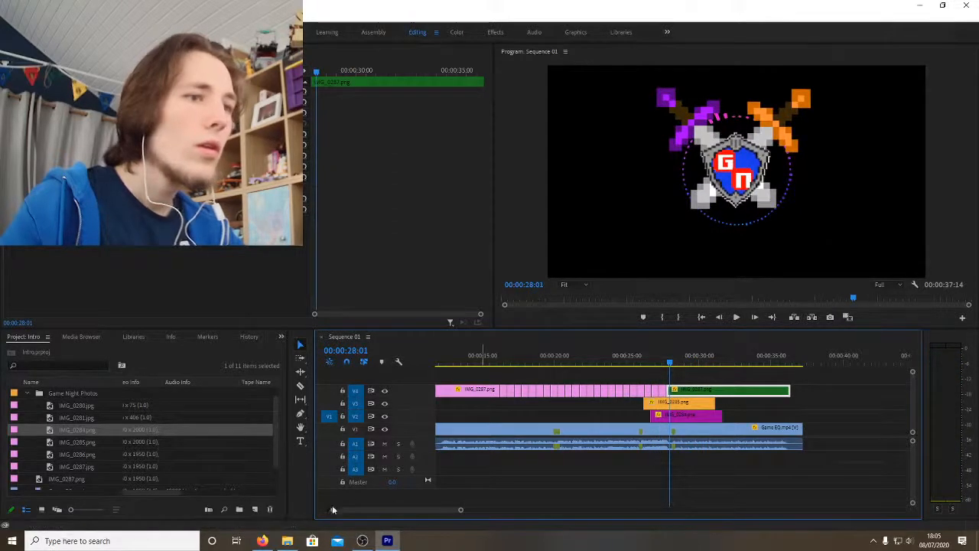
scroll(333, 509, "up", 5)
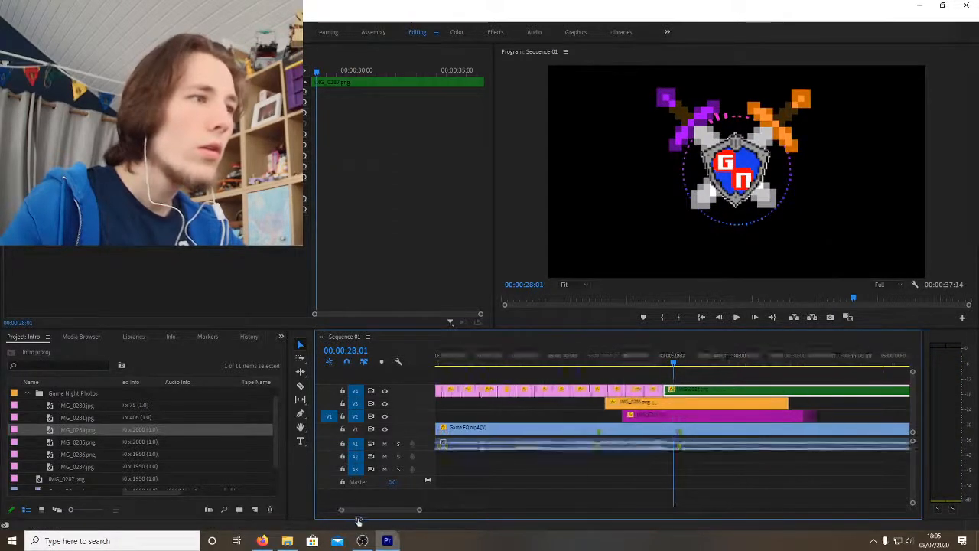
left_click(628, 363)
key("space")
key("space")
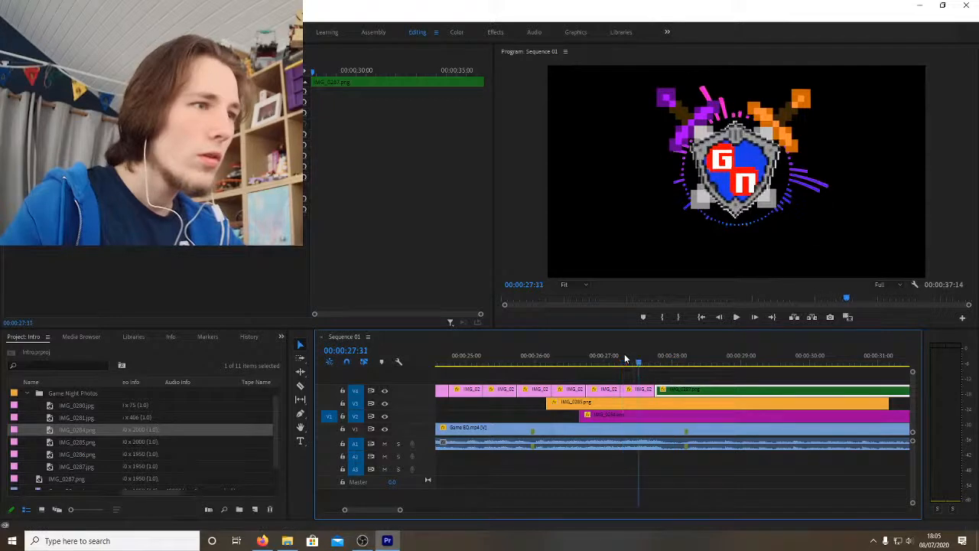
Step: Add position and scale keyframes at 00:00:27:27 to the Game EQ.mp4 clip, the purple sword clip and the orange sword clip
left_click_drag(640, 362, 635, 363)
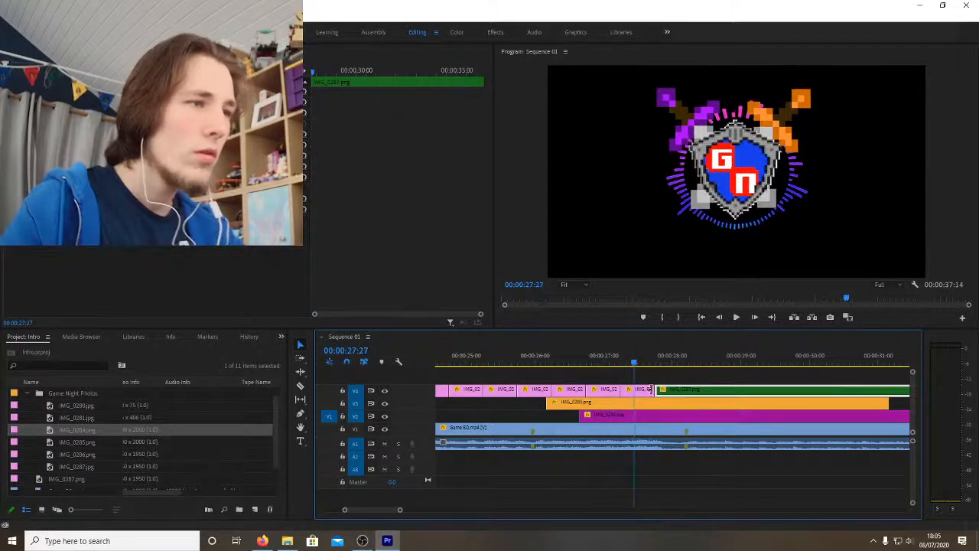
left_click(647, 430)
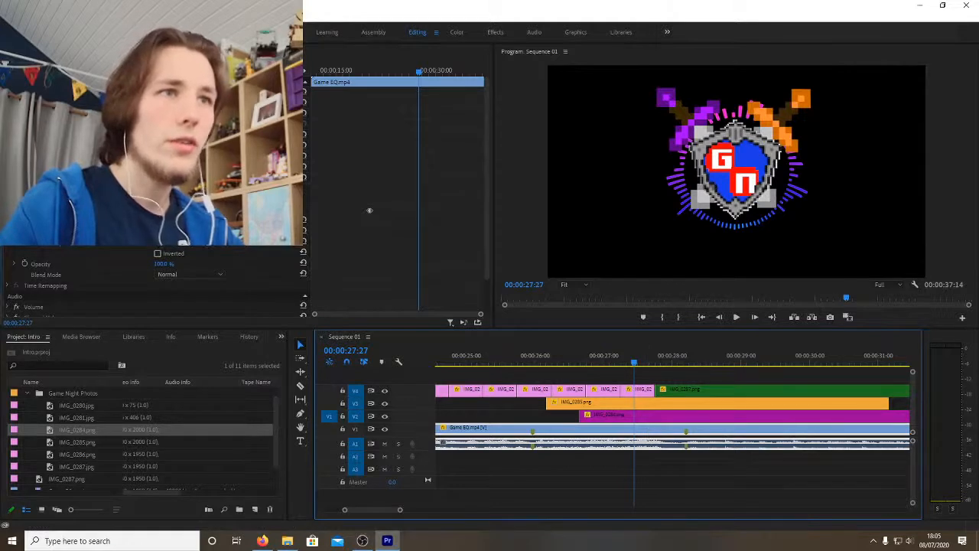
left_click(284, 211)
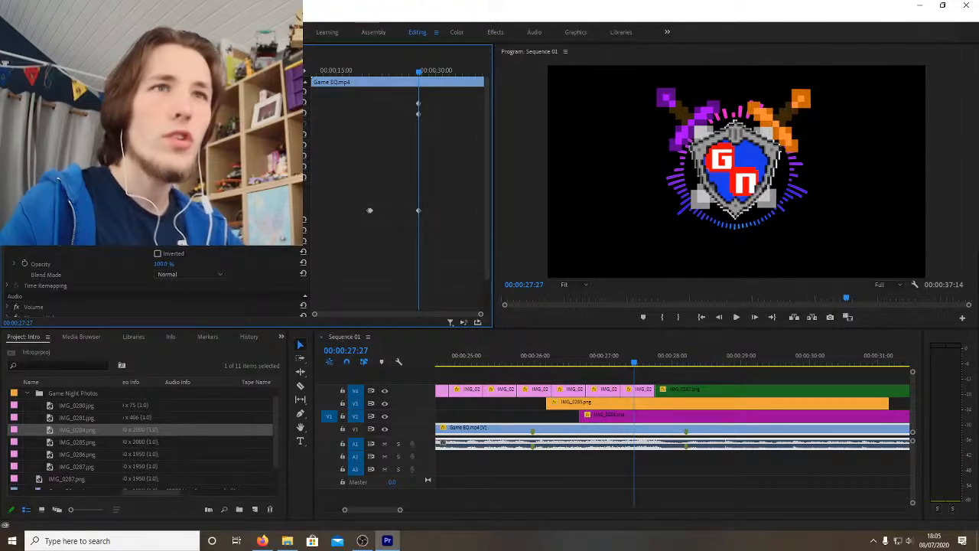
left_click(643, 417)
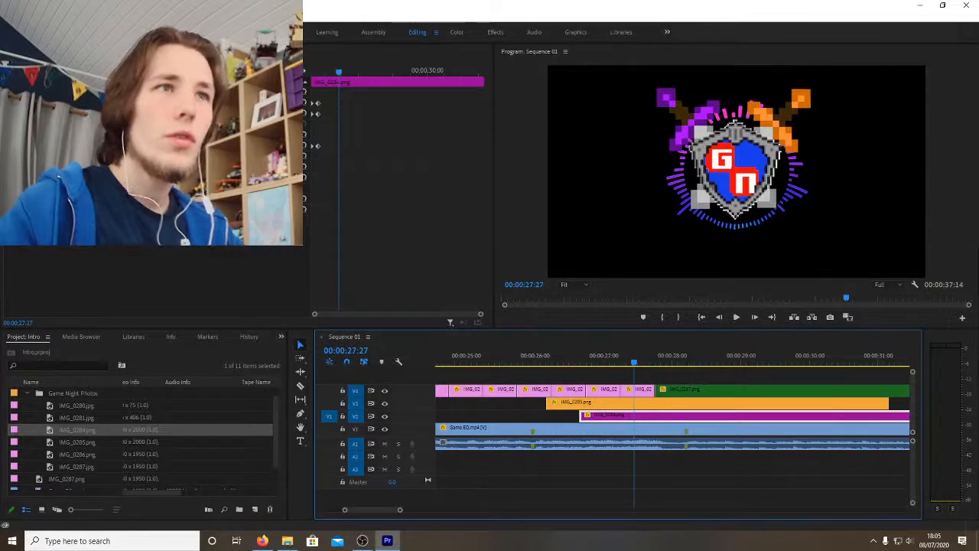
left_click(317, 113)
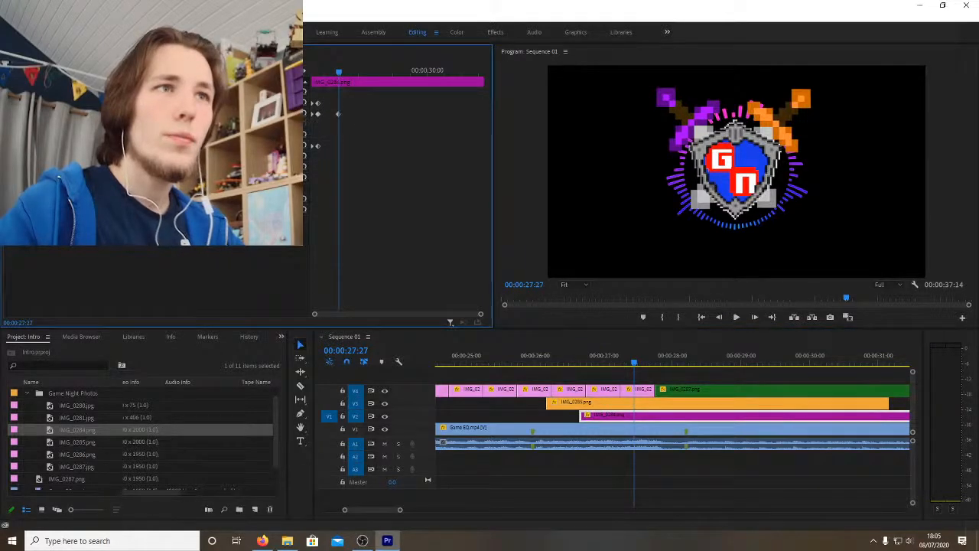
left_click(644, 404)
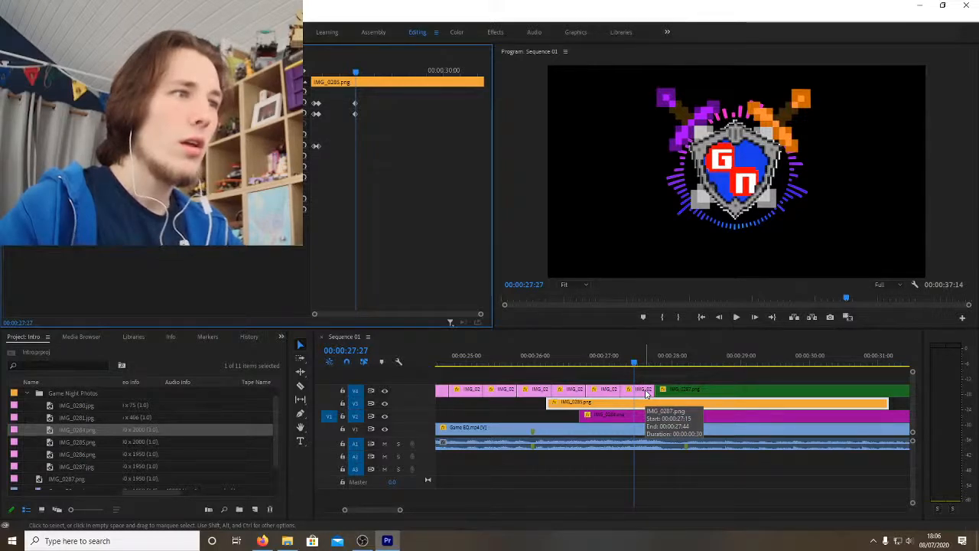
Step: Delete the last short shield piece and move the green shield clip earlier to start at 00:00:27:15, closing the gap
left_click(645, 393)
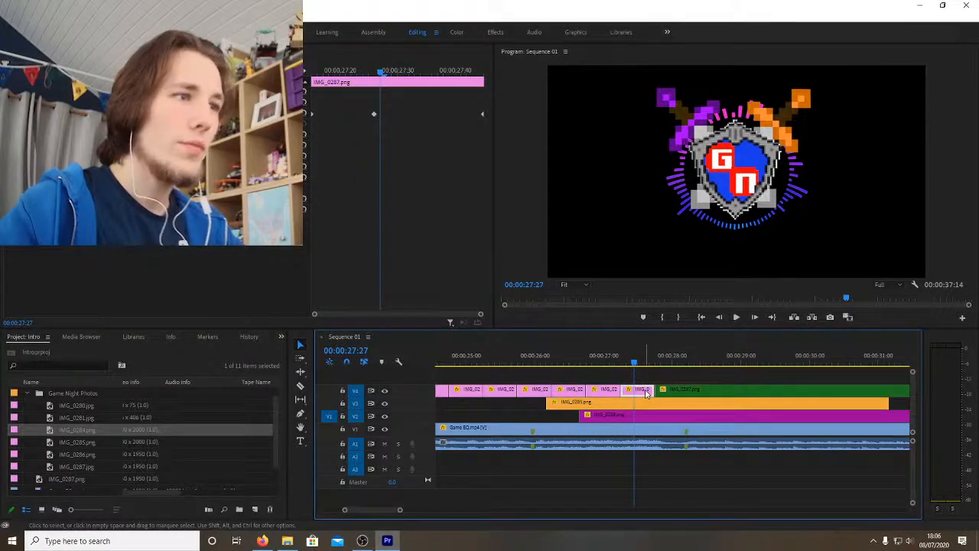
left_click(663, 391)
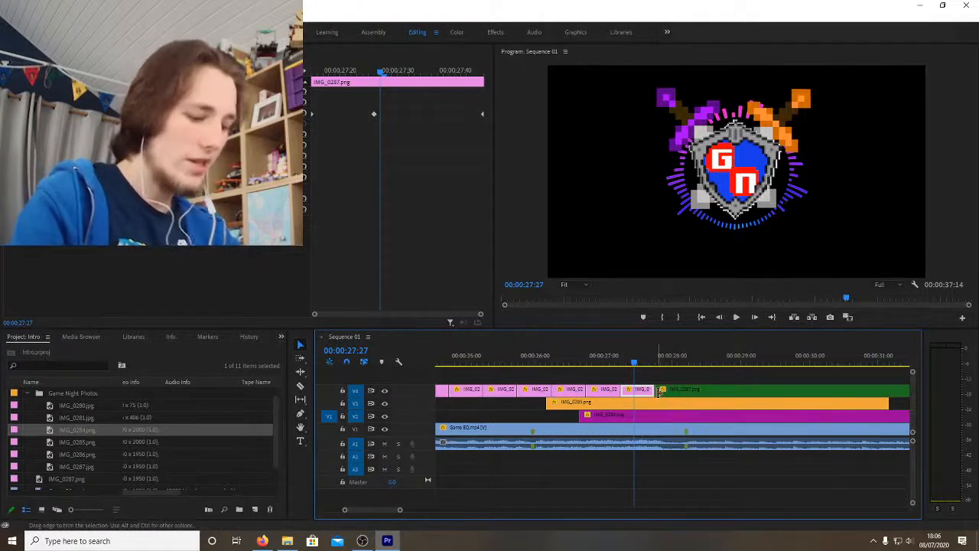
key("Delete")
left_click_drag(636, 389, 626, 388)
left_click(635, 389)
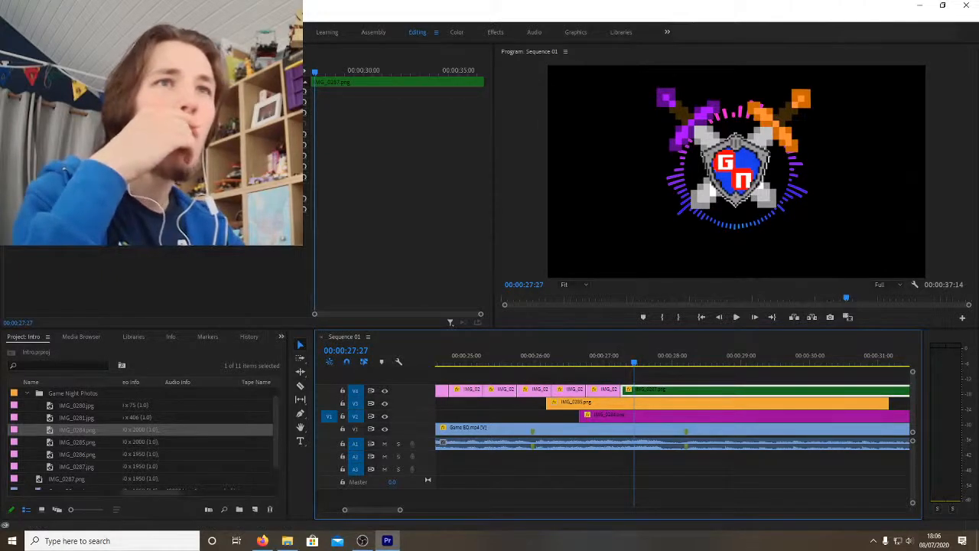
Step: Add position and scale keyframes to the green shield clip at 00:00:27:27
left_click(303, 67)
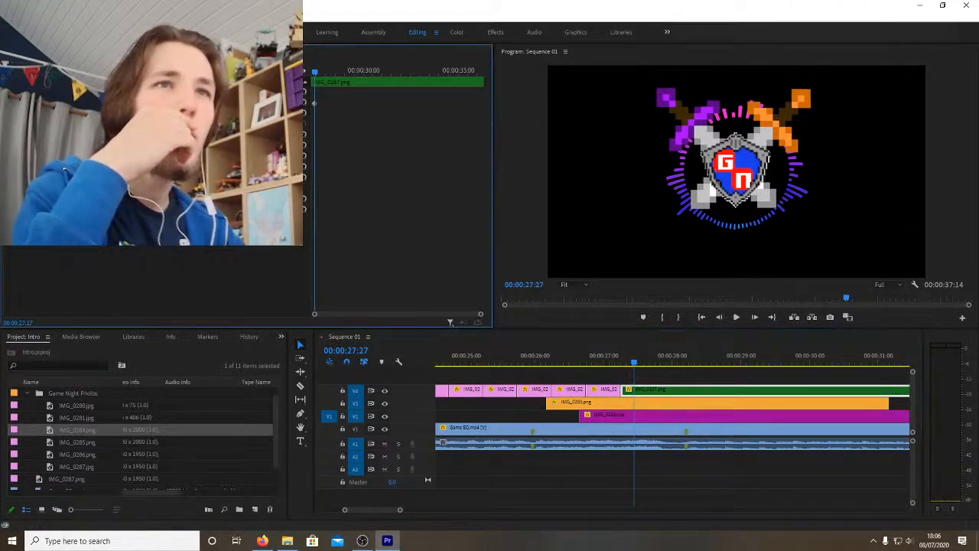
left_click(22, 114)
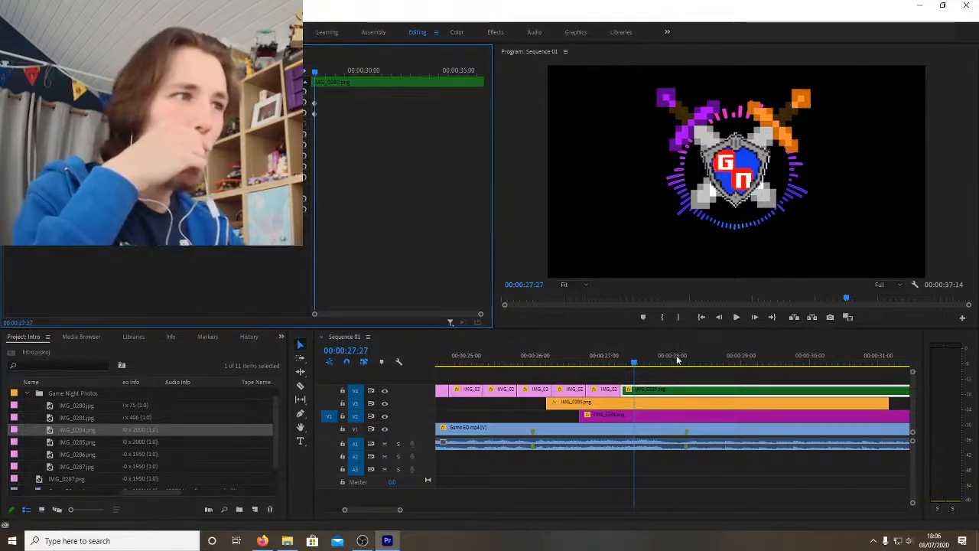
Step: Play back the closing section to find where the end movement should start, and set the playhead at 00:00:34:45
key("space")
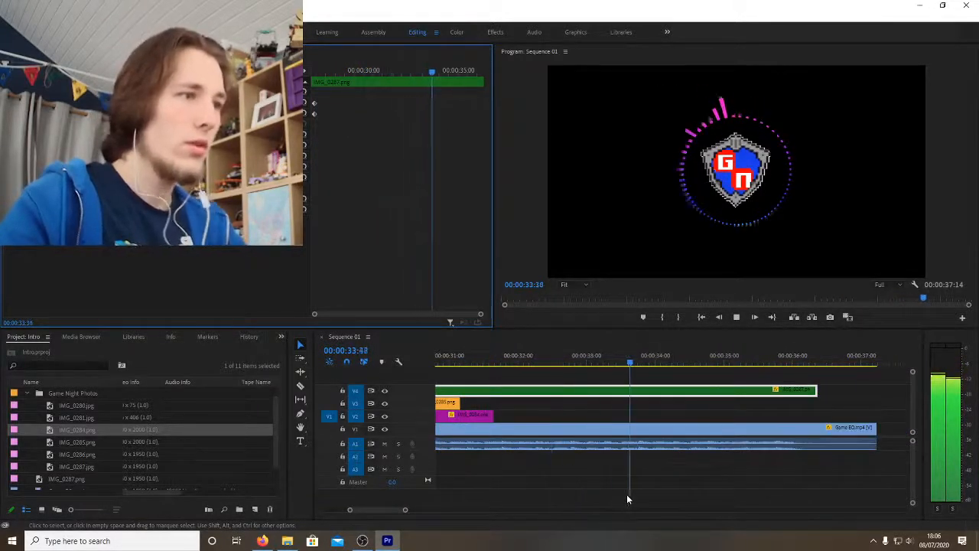
key("space")
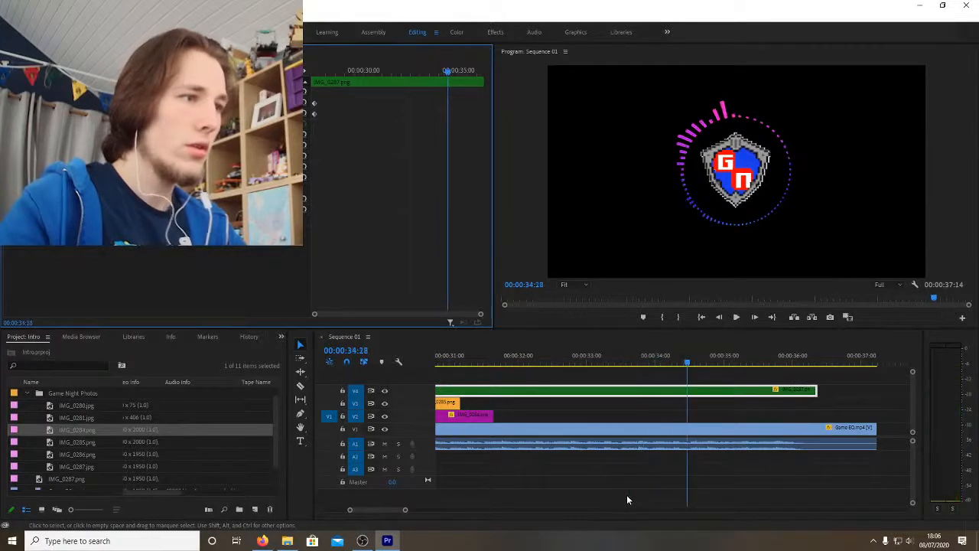
key("space")
left_click(697, 366)
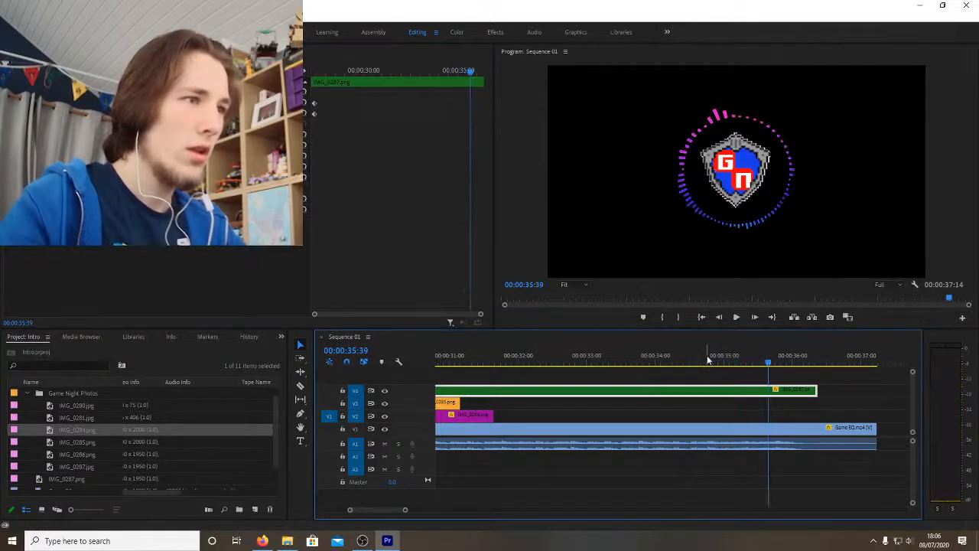
left_click(706, 363)
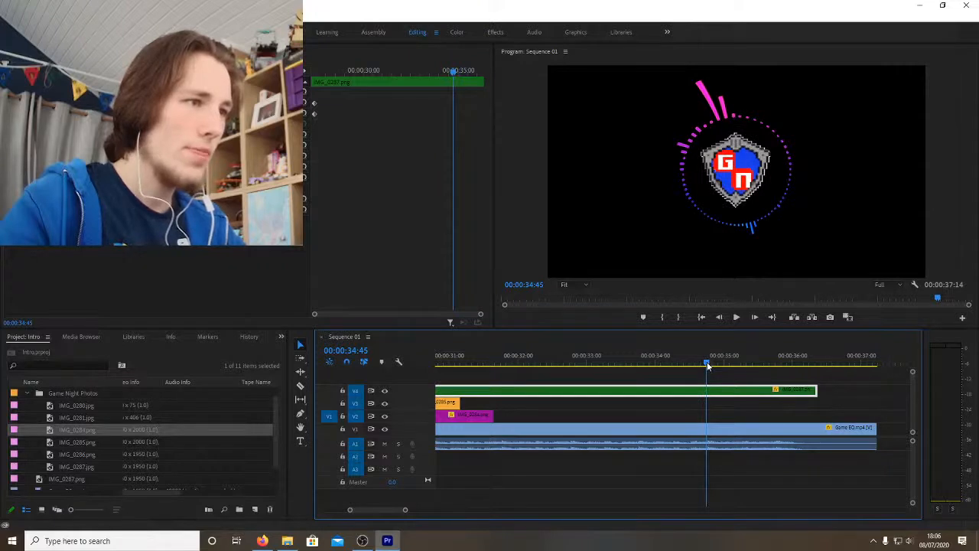
Step: Extend the purple sword, orange sword and green shield clips to end together with Game EQ.mp4
left_click_drag(495, 415, 876, 419)
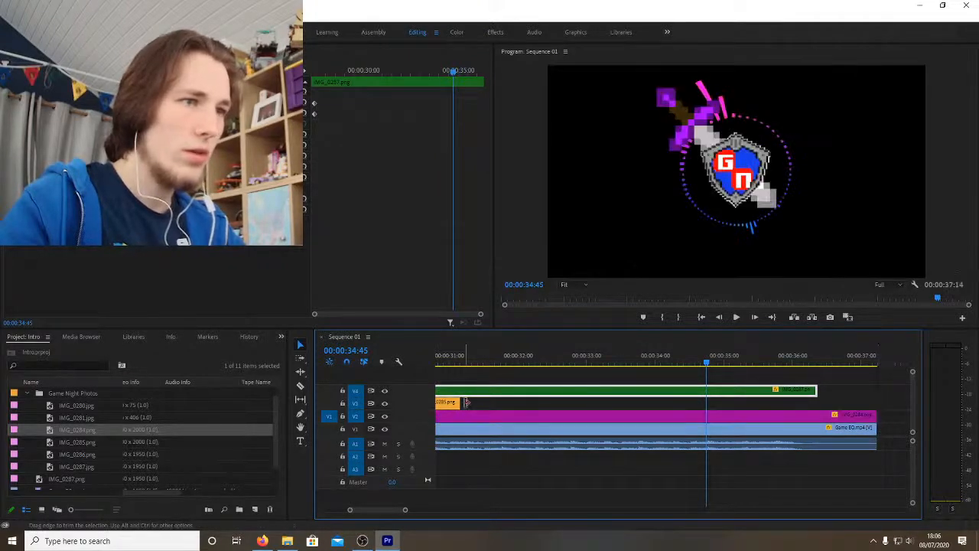
left_click_drag(466, 402, 877, 403)
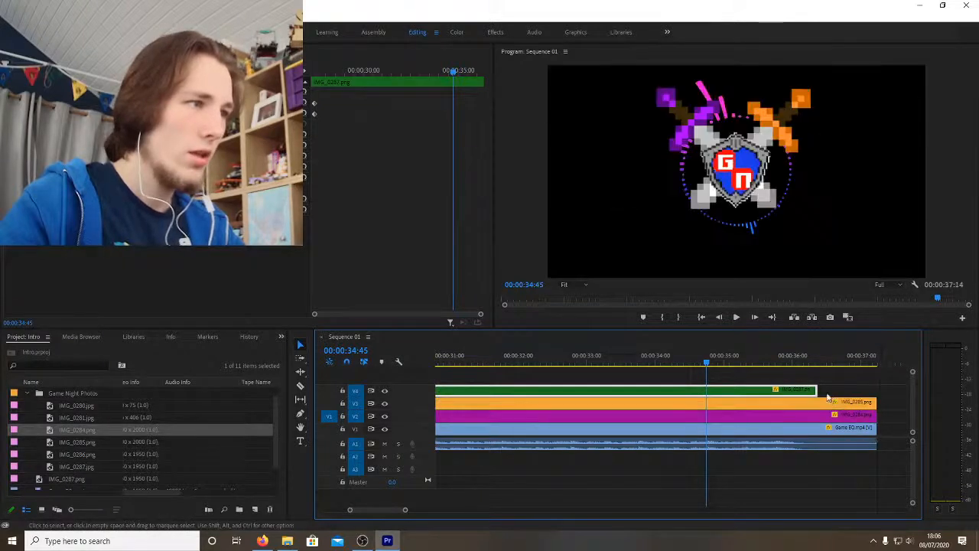
left_click_drag(817, 390, 873, 391)
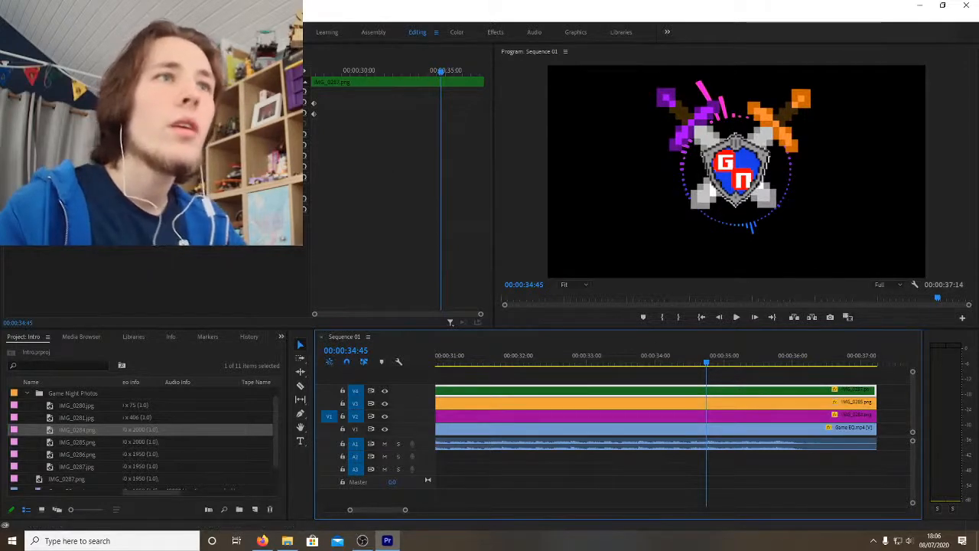
Step: Add position and scale keyframes at 00:00:34:45 to the green shield, both sword clips and Game EQ.mp4
left_click(146, 113)
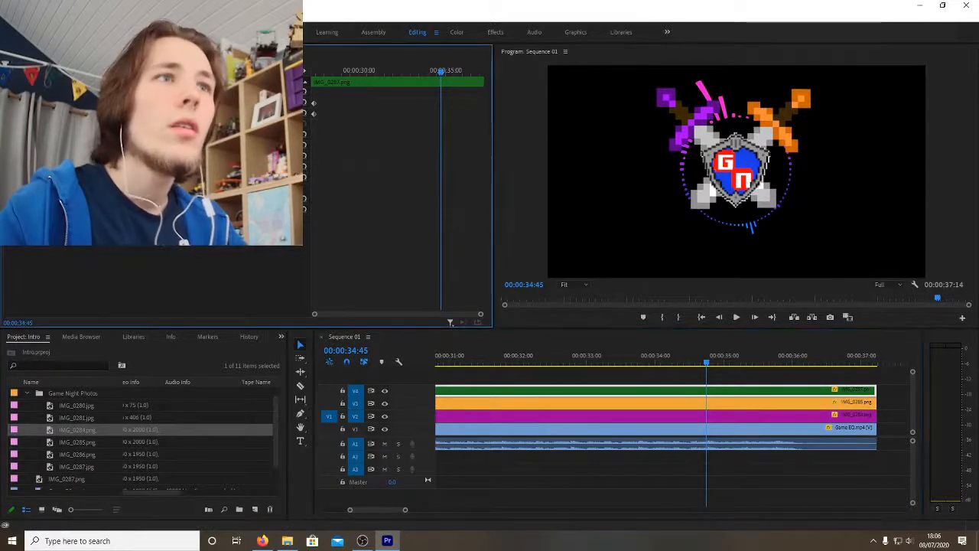
left_click(735, 402)
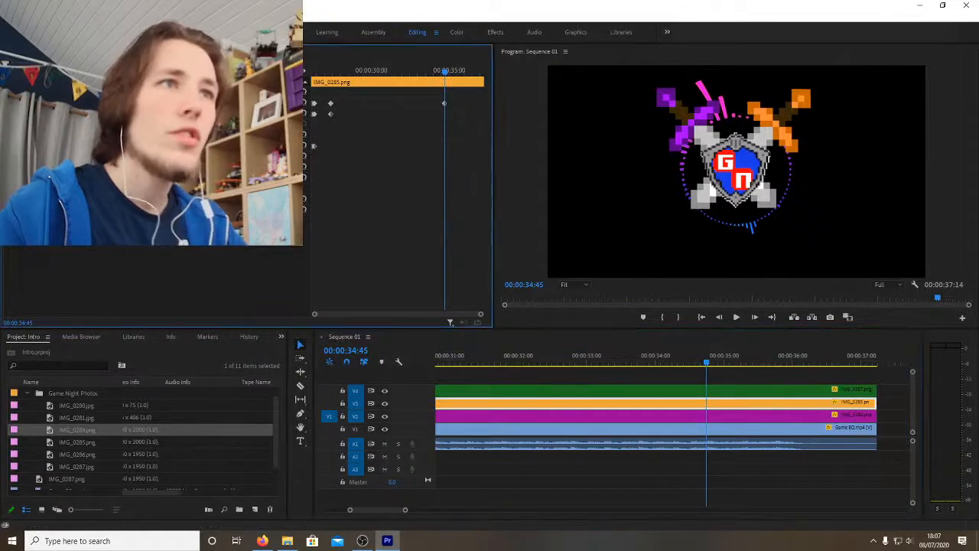
left_click(739, 415)
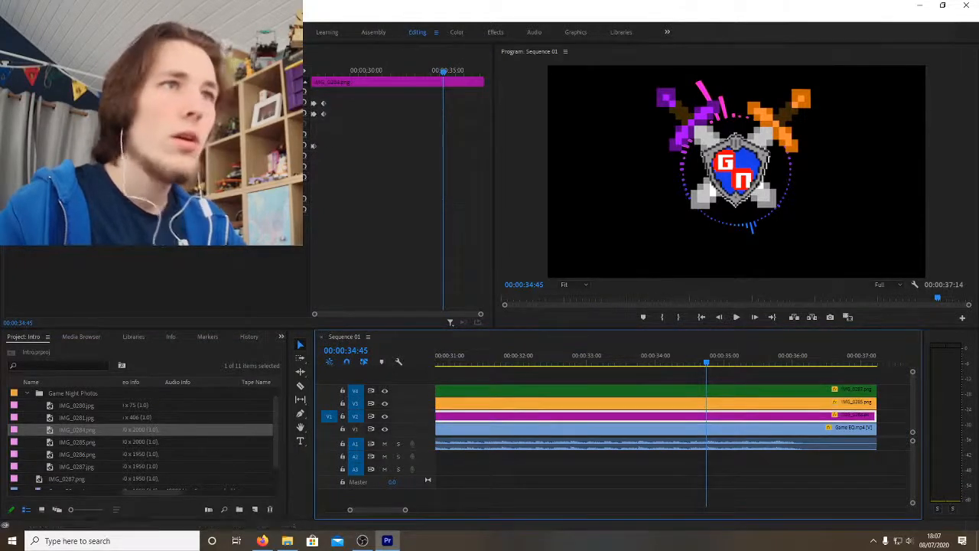
left_click(153, 114)
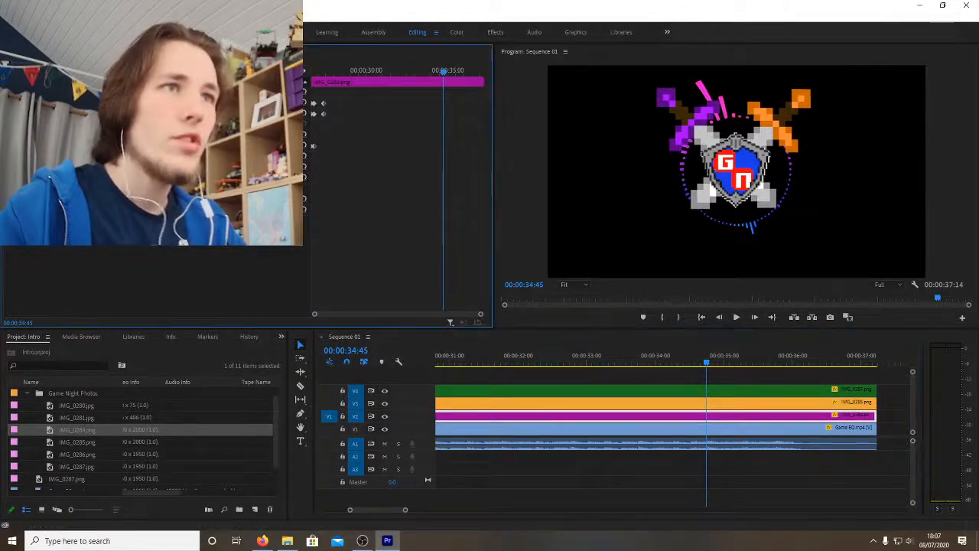
left_click(733, 429)
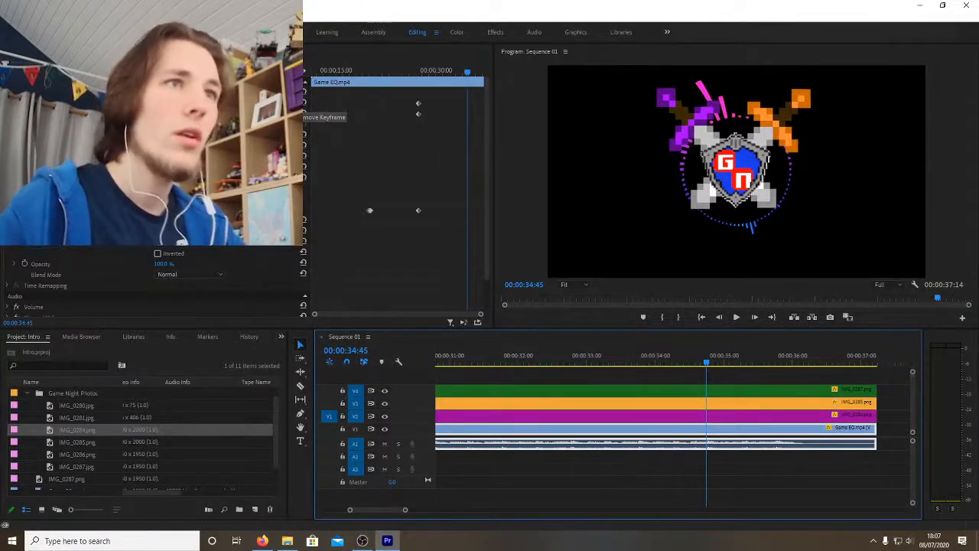
left_click(291, 114)
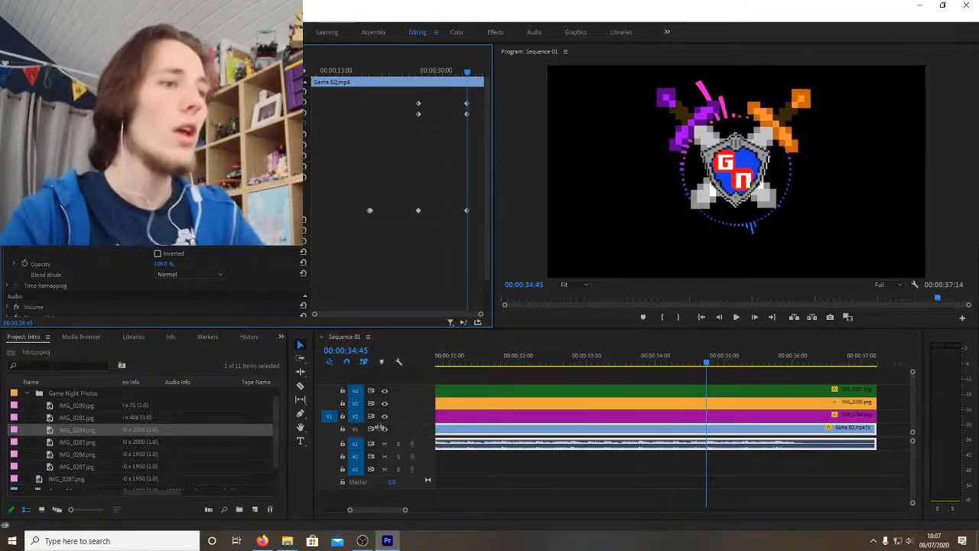
Step: Play back the swords landing behind the shield from 00:00:26:47, from 00:00:28:05, and once more from 00:00:26:47 to check the beat
left_click_drag(405, 511, 440, 512)
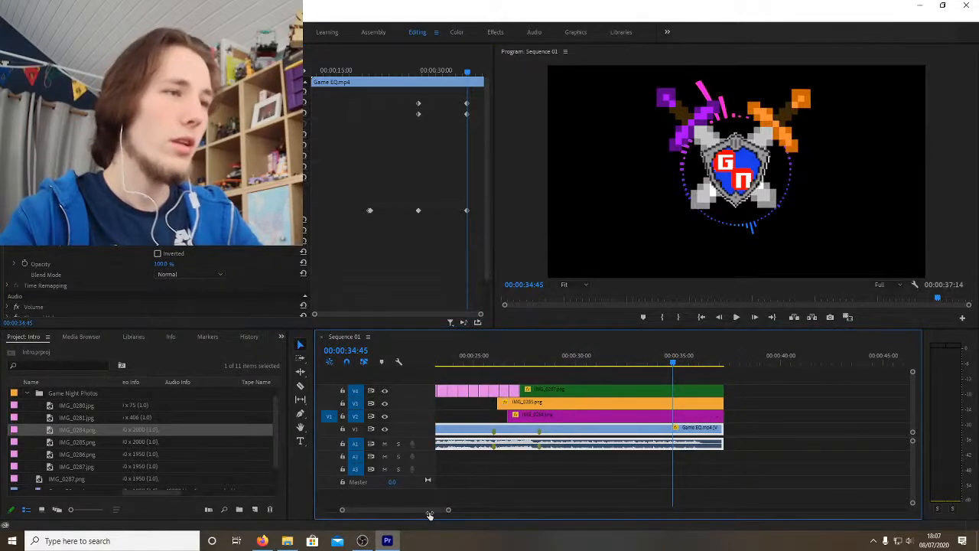
left_click(510, 356)
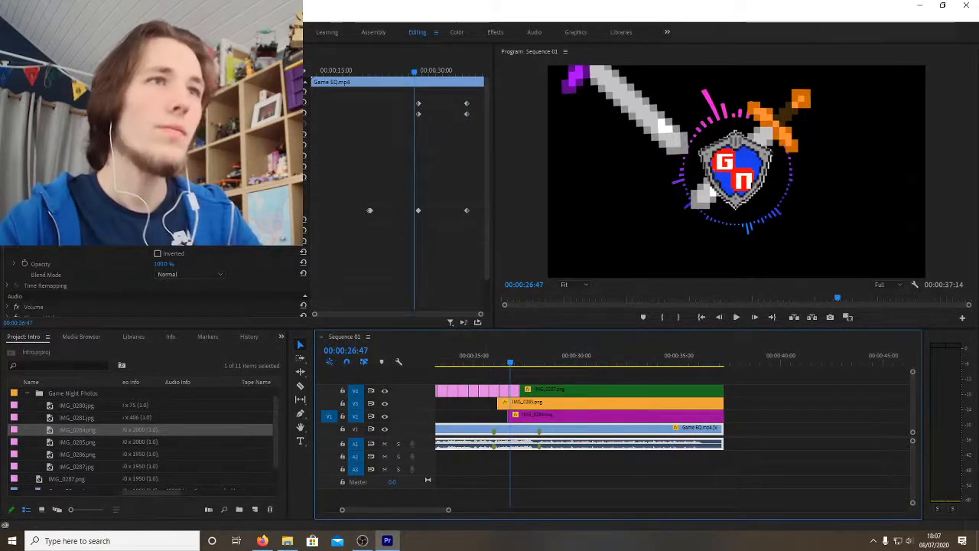
key("space")
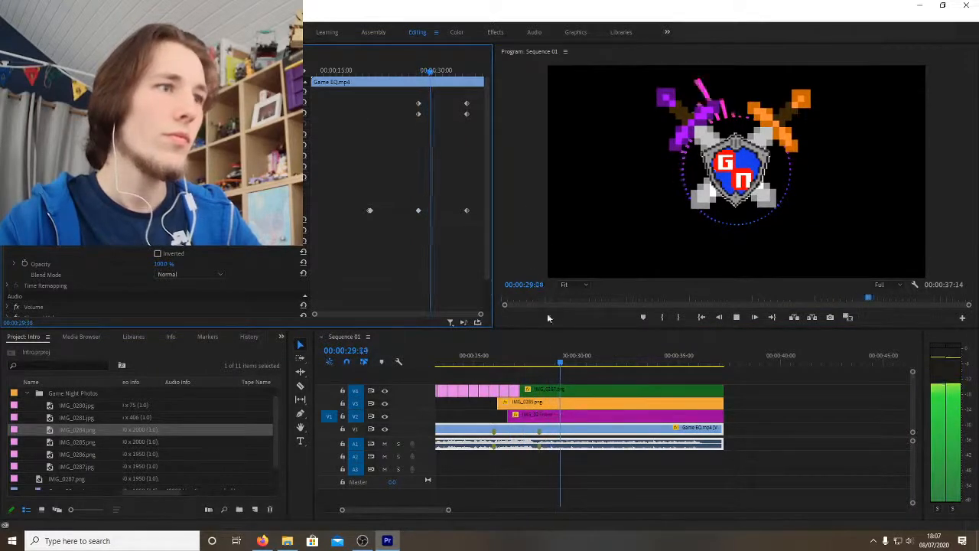
left_click(538, 356)
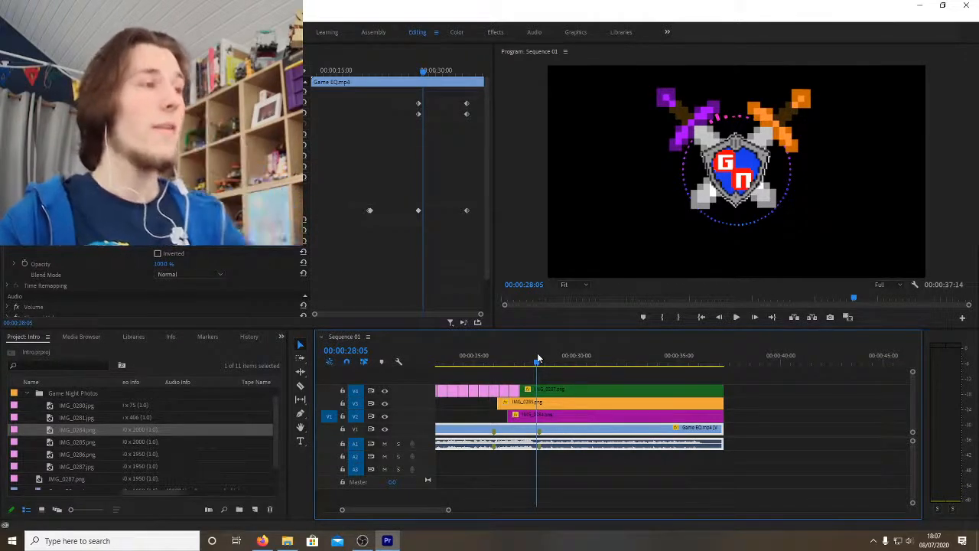
key("space")
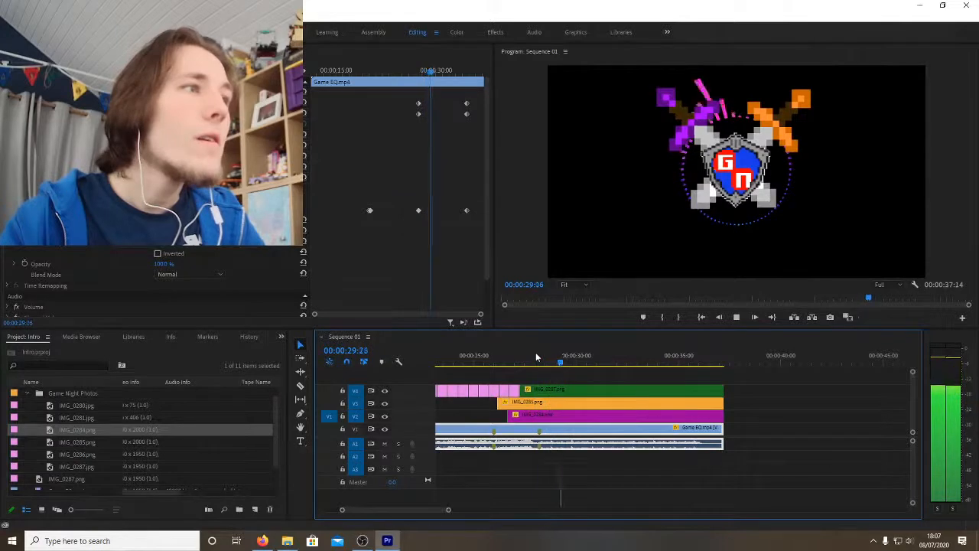
key("space")
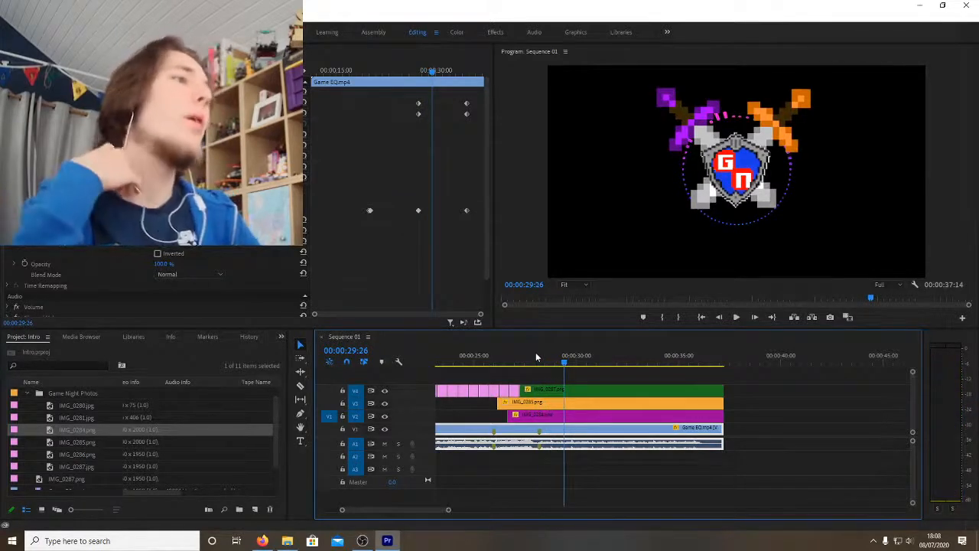
key("space")
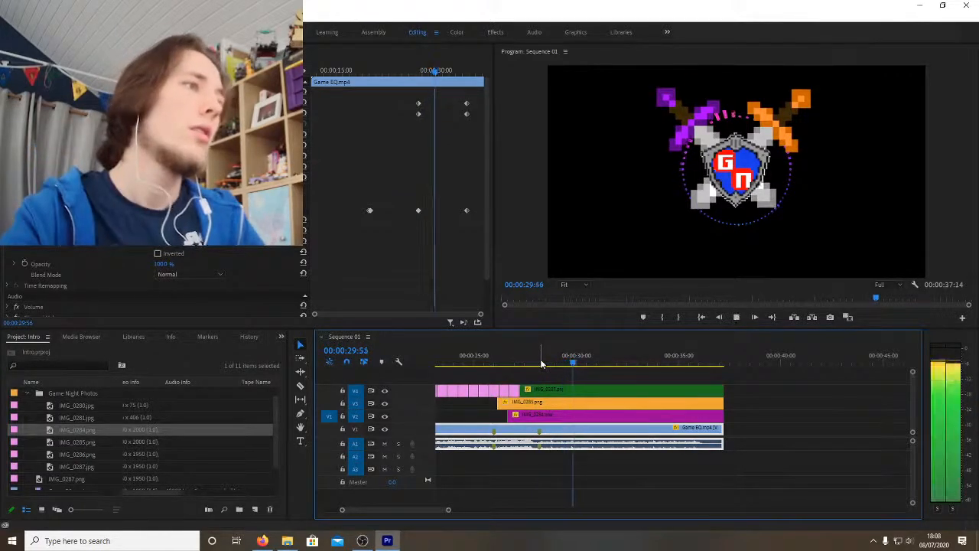
left_click(537, 356)
left_click(511, 355)
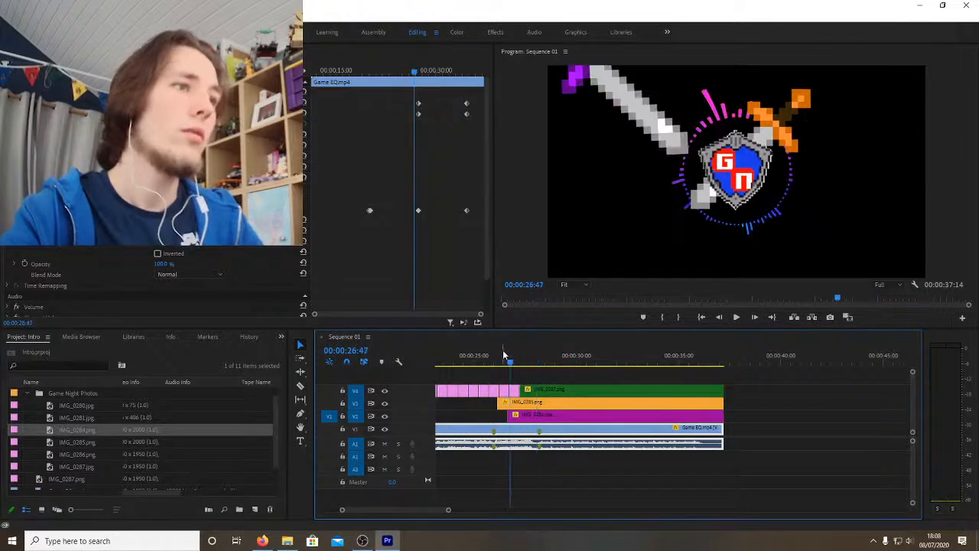
key("space")
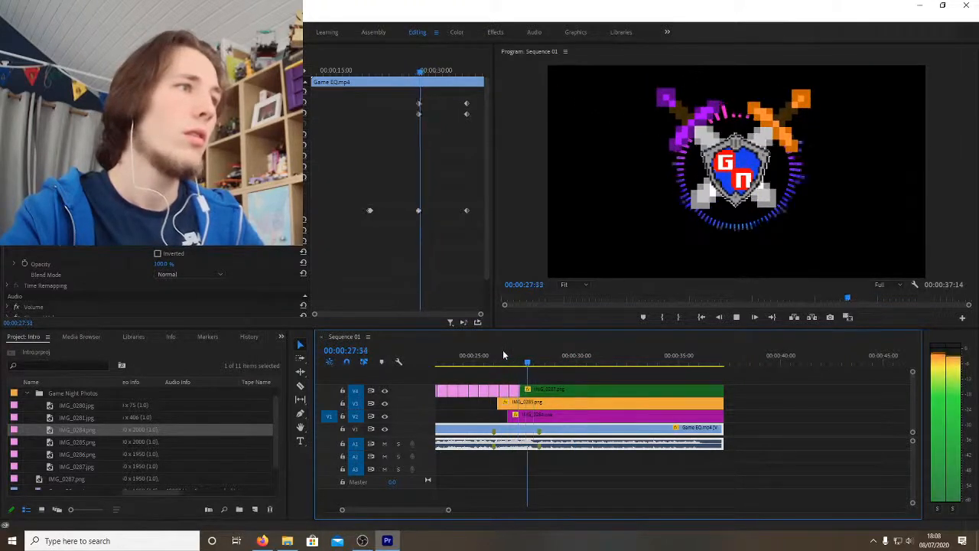
key("space")
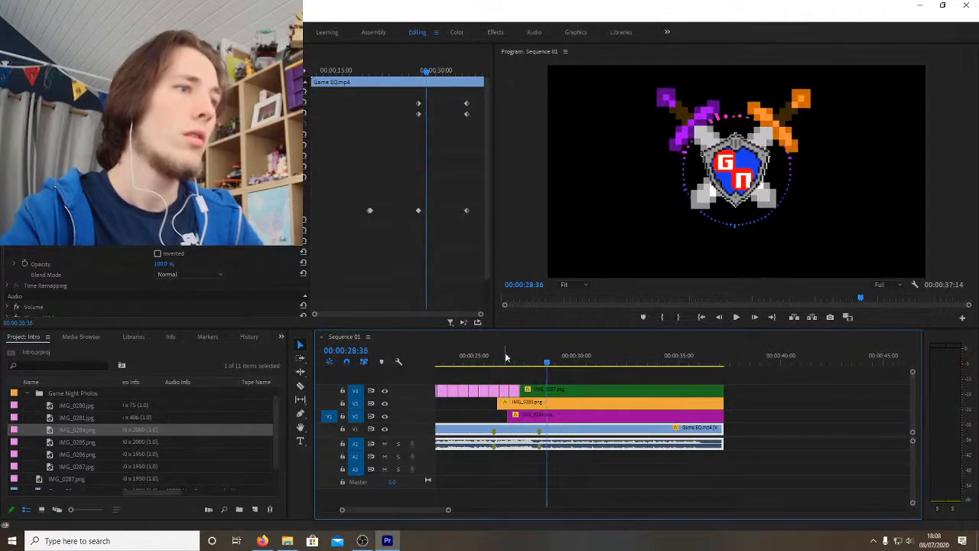
Step: Enlarge the green shield at its 00:00:27:15 and 00:00:34:45 keyframes to match the preceding shield clips
left_click(567, 392)
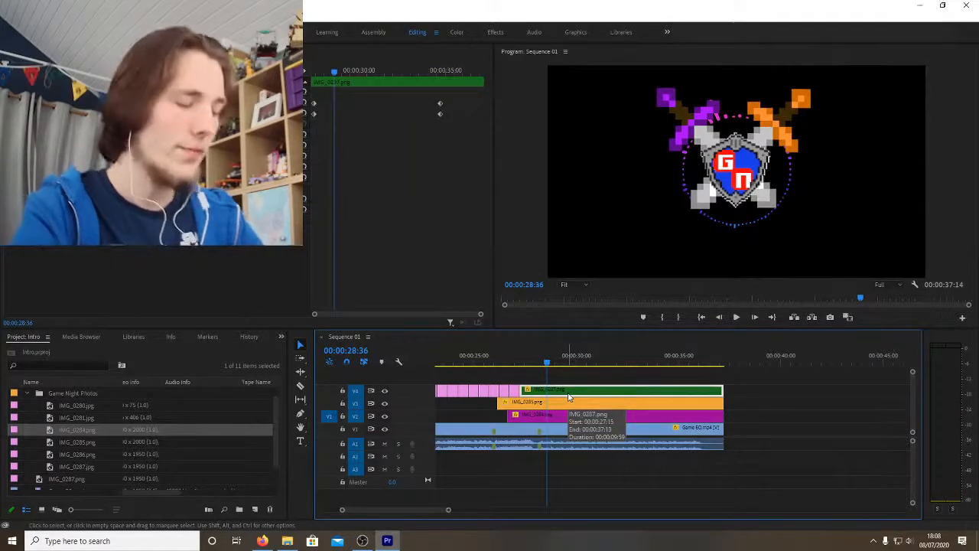
key("Up")
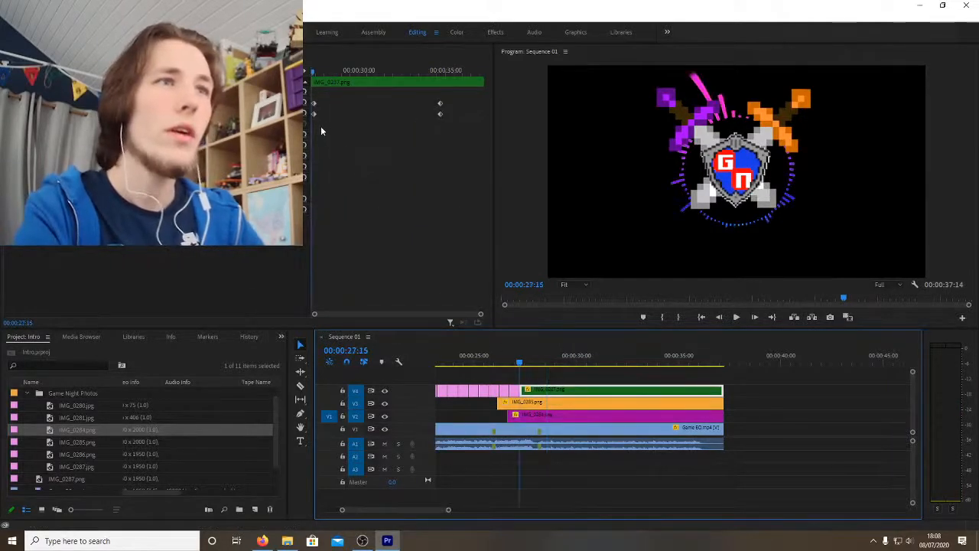
left_click(303, 67)
key("space")
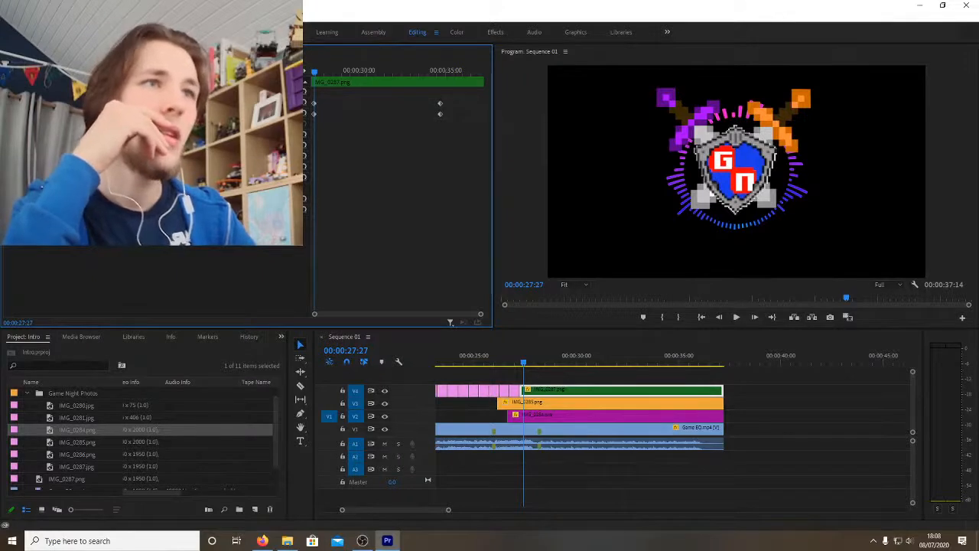
left_click(296, 114)
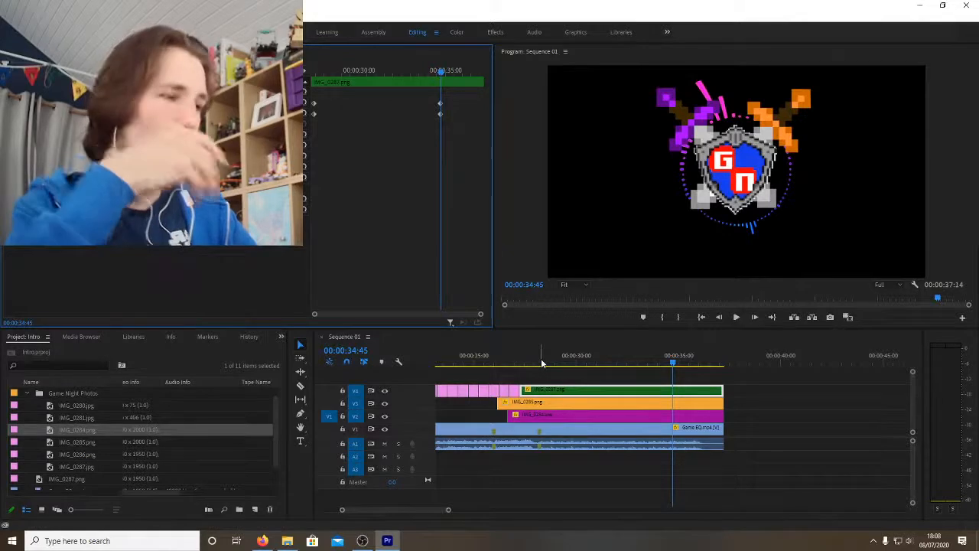
key("Up")
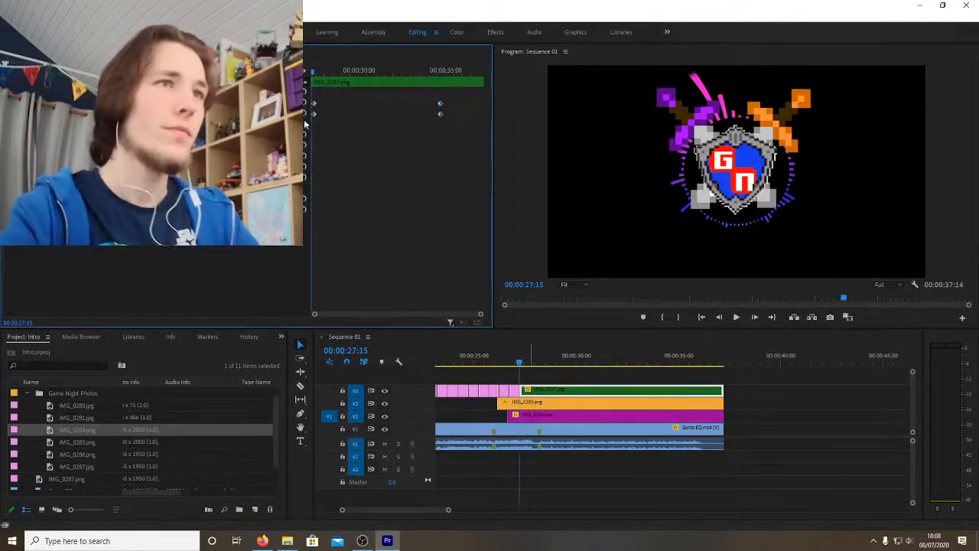
Step: Play back the change to the green shield clip from 00:00:25:49 to check the size match
key("Right")
key("Right")
key("Right")
key("Right")
key("Right")
key("Right")
key("Right")
key("Right")
left_click(491, 356)
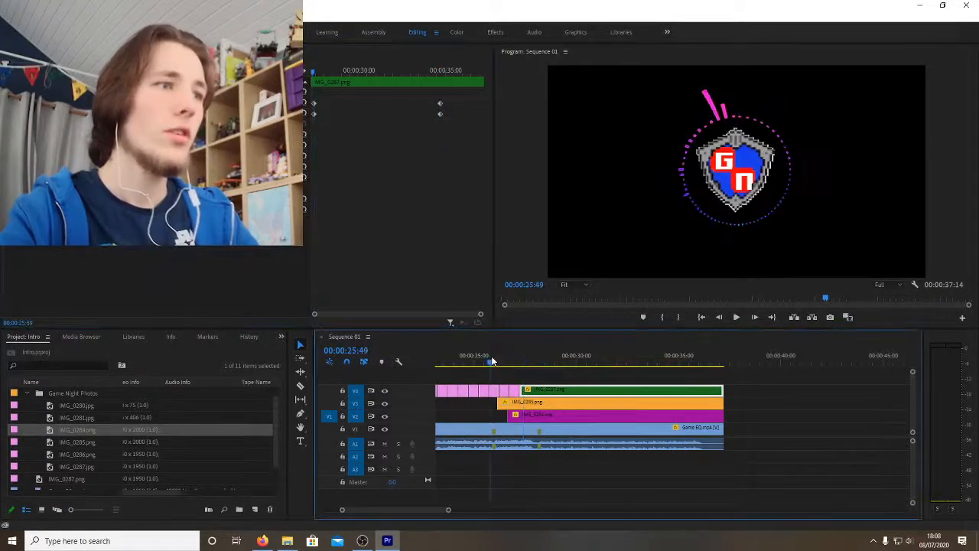
key("space")
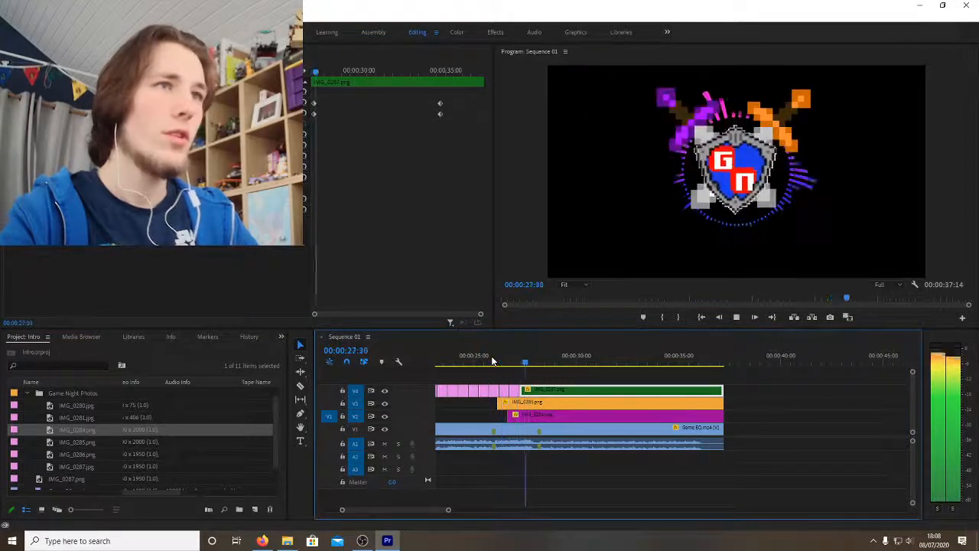
key("space")
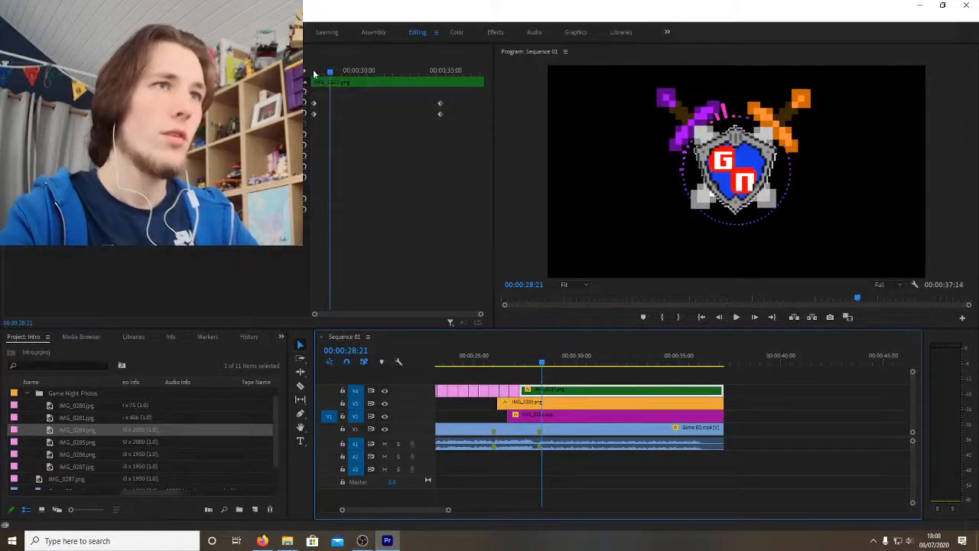
Step: Replay the swords landing and the following beat to find where the logo's next movement should be keyframed
left_click_drag(328, 75, 312, 74)
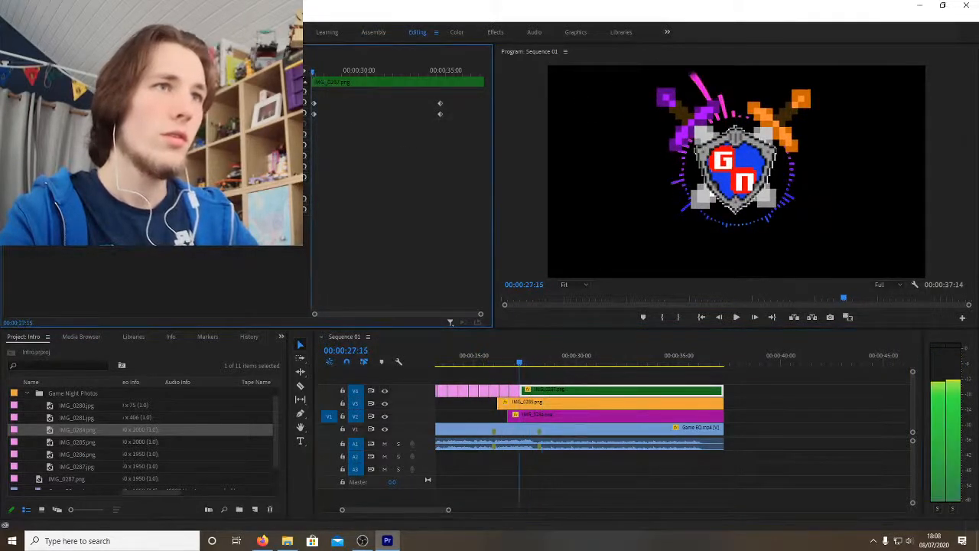
left_click(494, 361)
key("space")
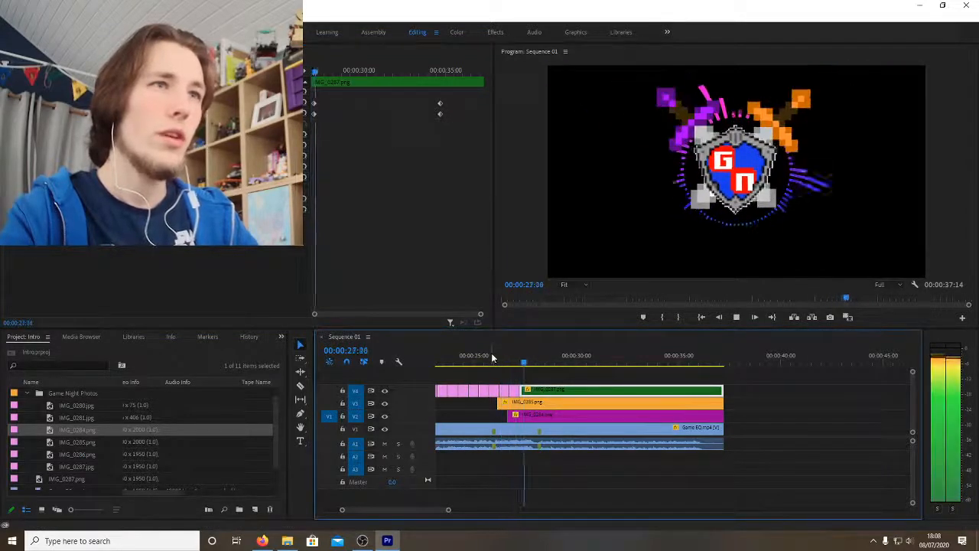
key("space")
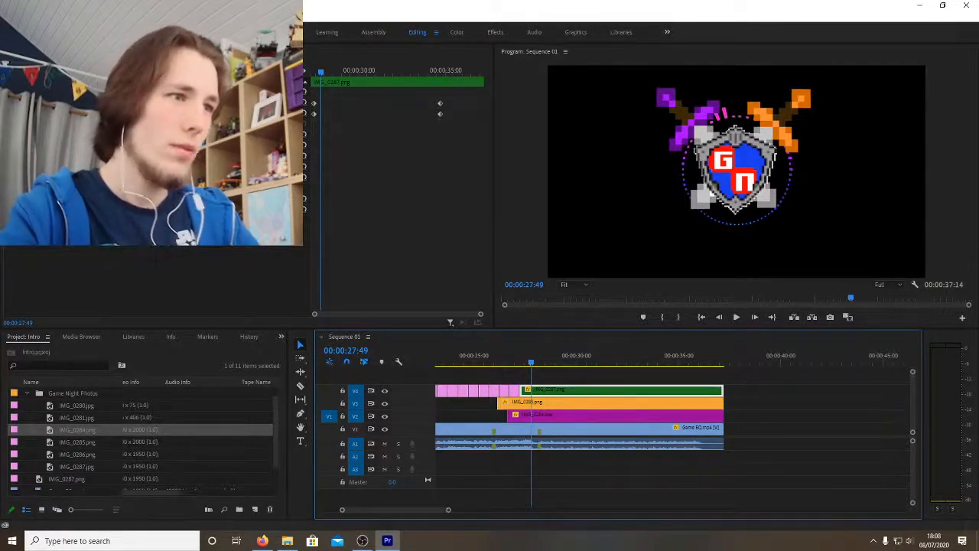
key("space")
key("space")
key("space")
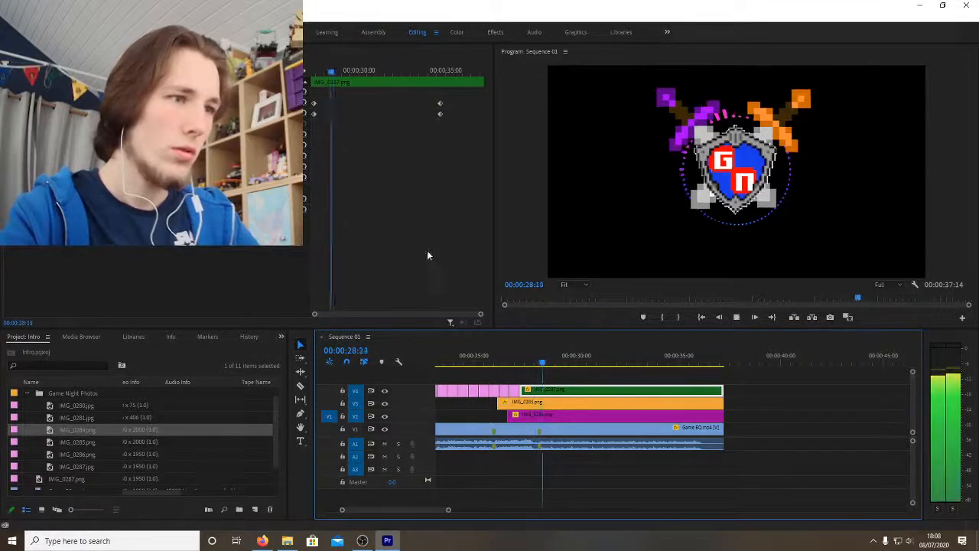
key("space")
Step: Add position and scale keyframes to the green shield at 00:00:28:05 and shrink it there to less than half size
left_click_drag(525, 359, 536, 362)
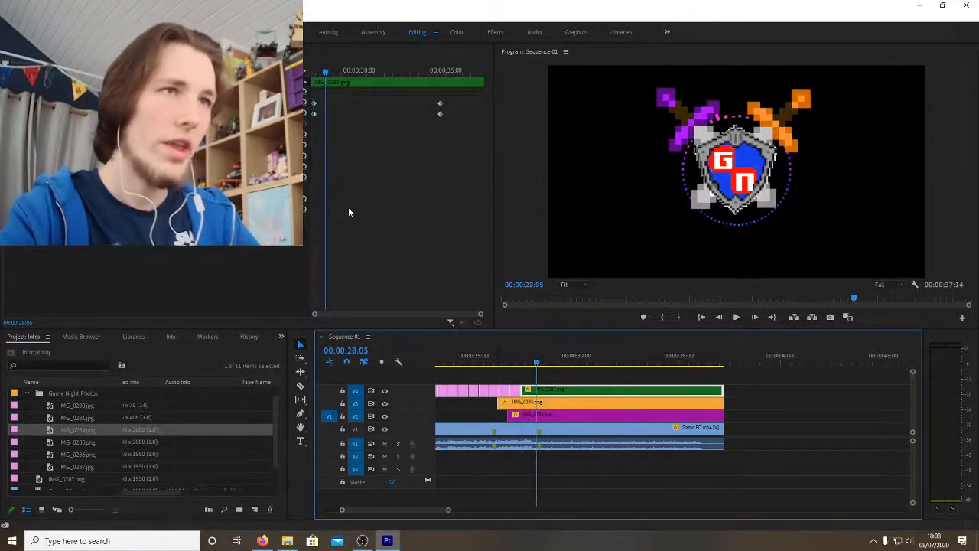
left_click(313, 103)
left_click(313, 113)
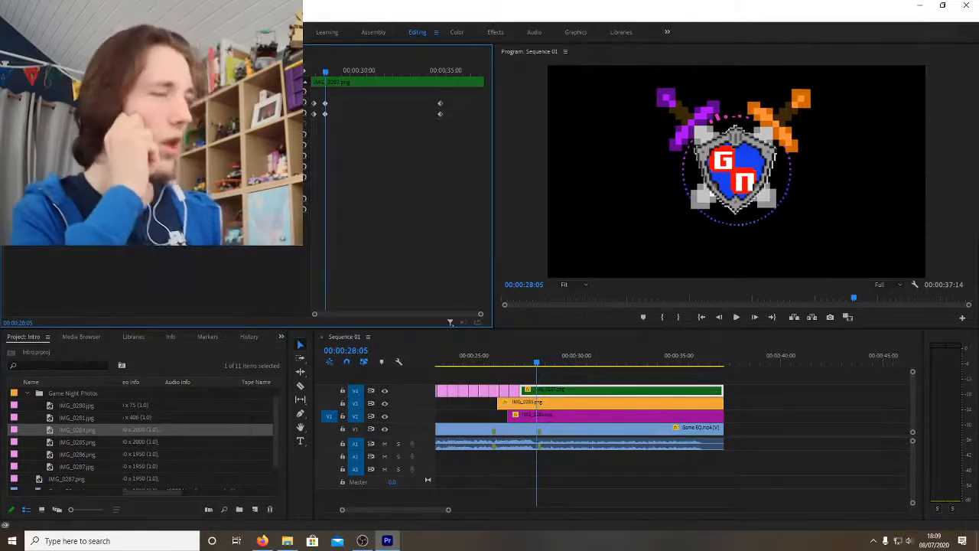
key("Return")
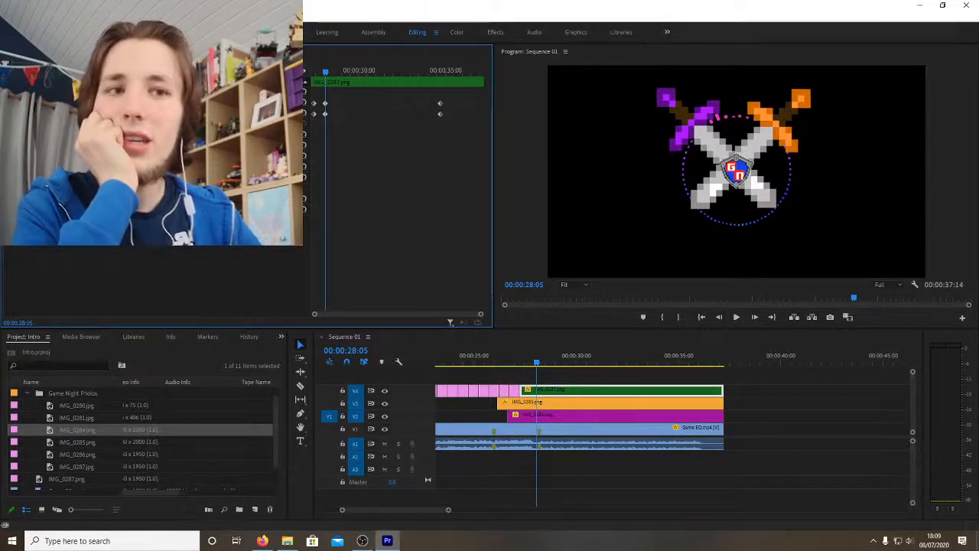
Step: Add position and scale keyframes to the orange sword at 00:00:28:05 and shrink it there
key("alt+Tab")
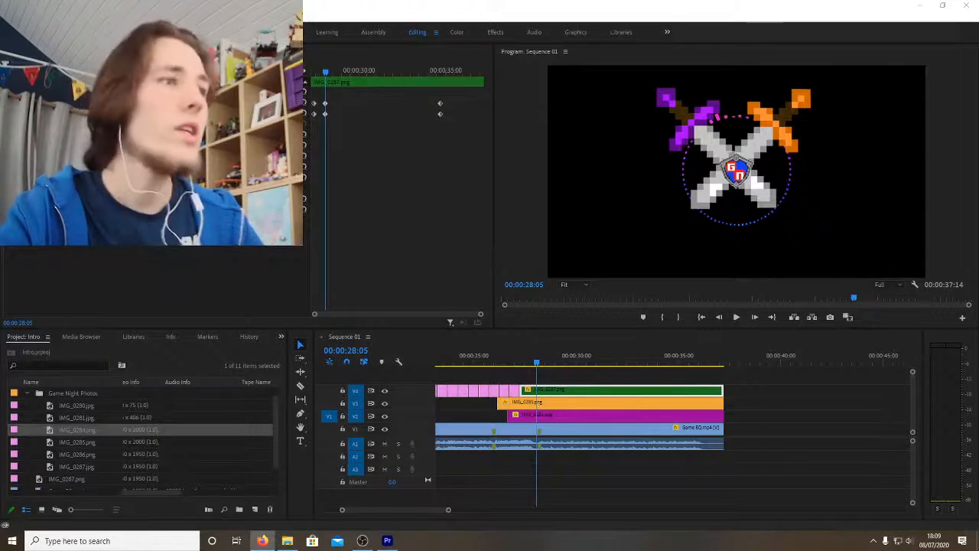
left_click(552, 403)
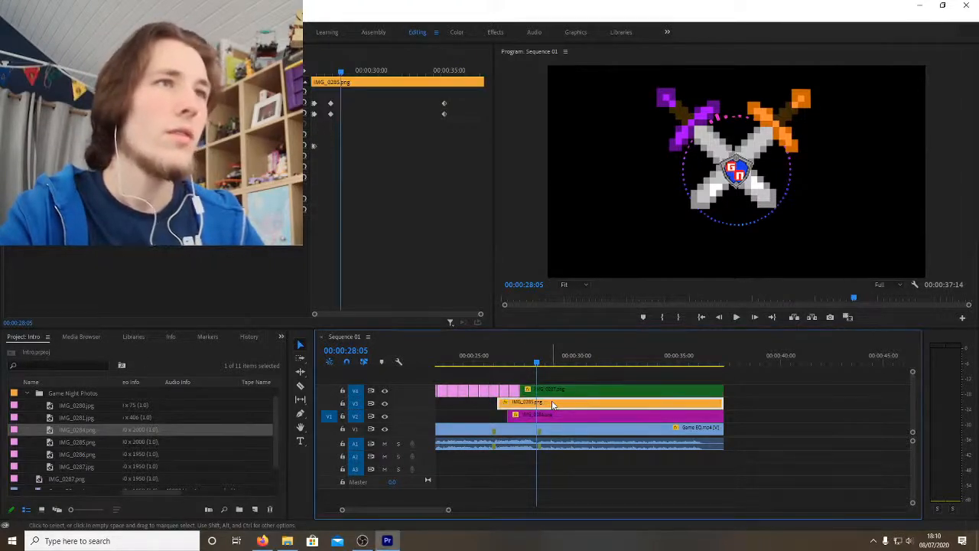
left_click(548, 393)
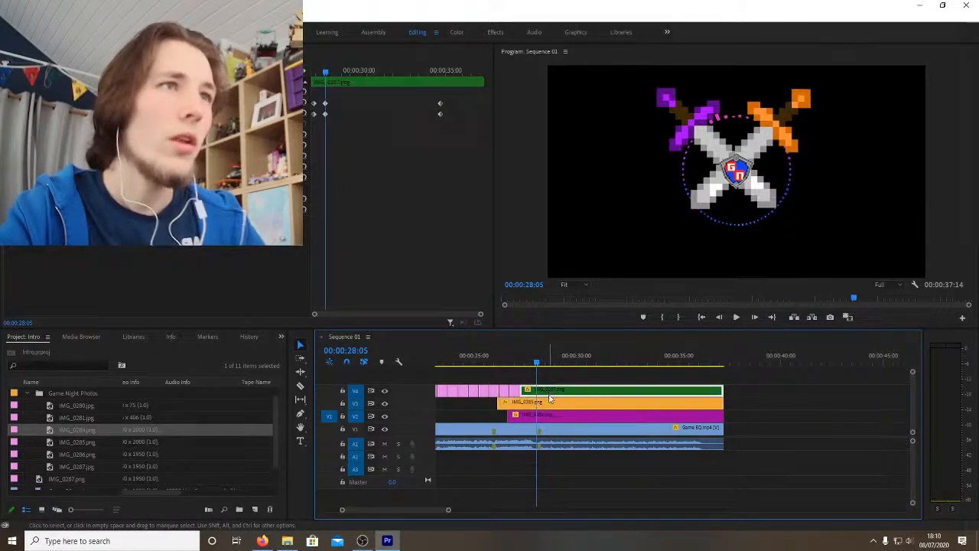
left_click(549, 406)
left_click(401, 297)
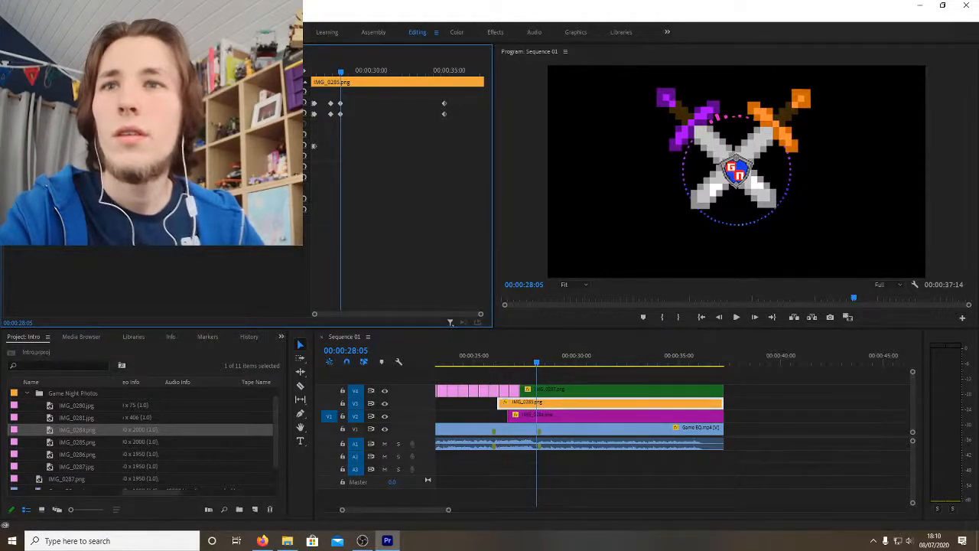
left_click(263, 541)
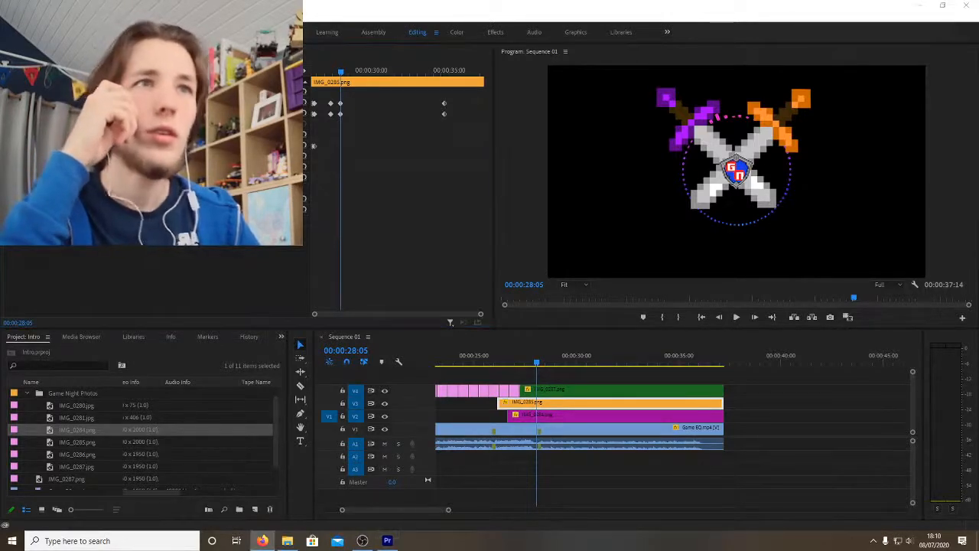
key("alt+Tab")
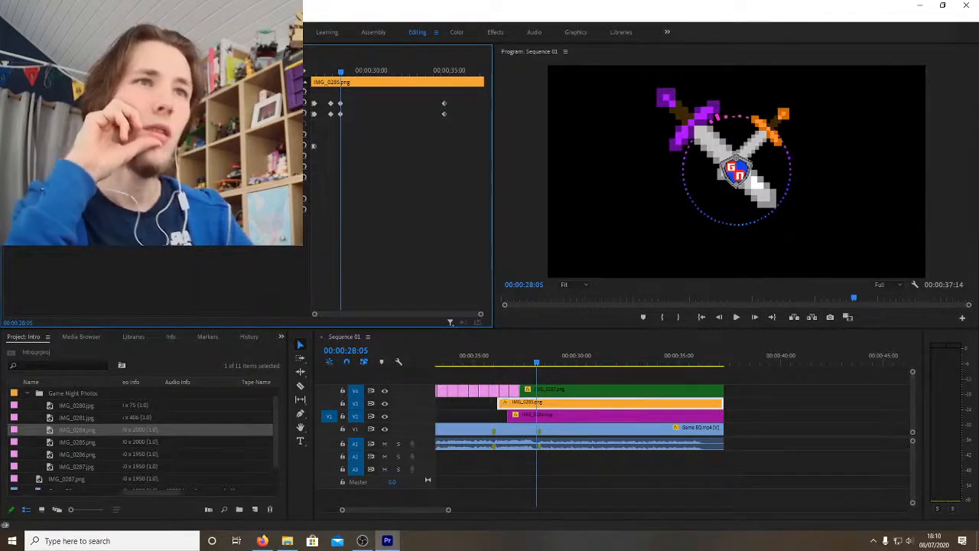
Step: Add position and scale keyframes to the purple sword at 00:00:28:05, shrink it, and reduce the orange sword to a similar size
left_click(560, 419)
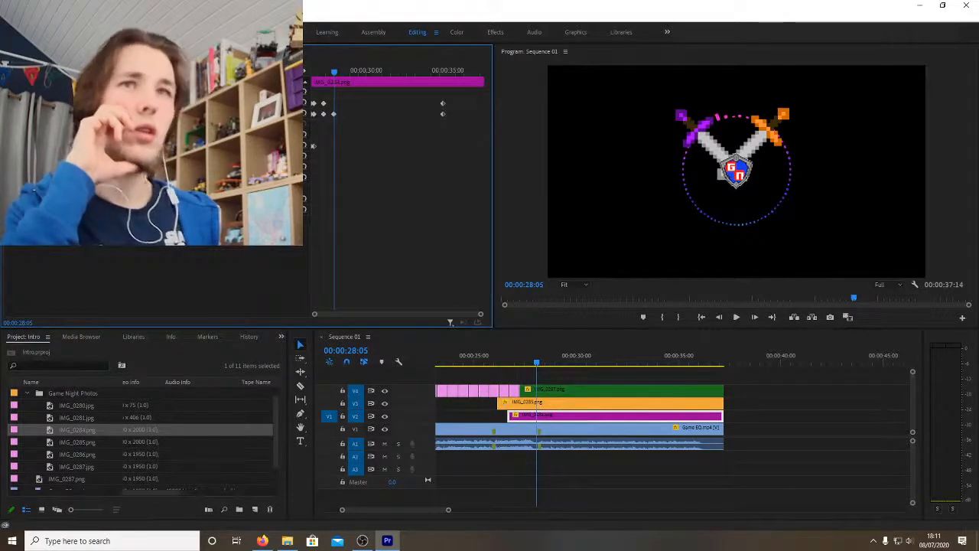
key("alt+Tab")
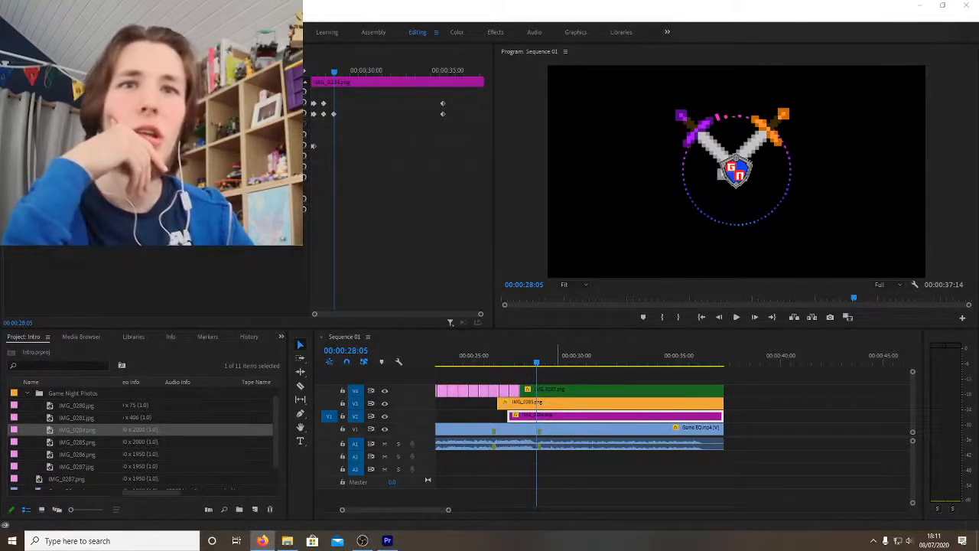
left_click_drag(128, 103, 218, 103)
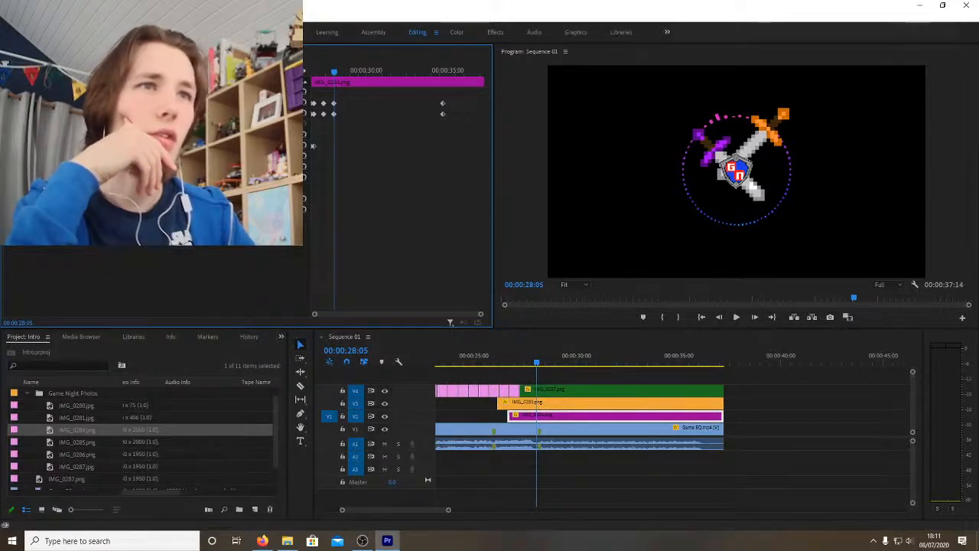
key("Return")
key("ctrl+z")
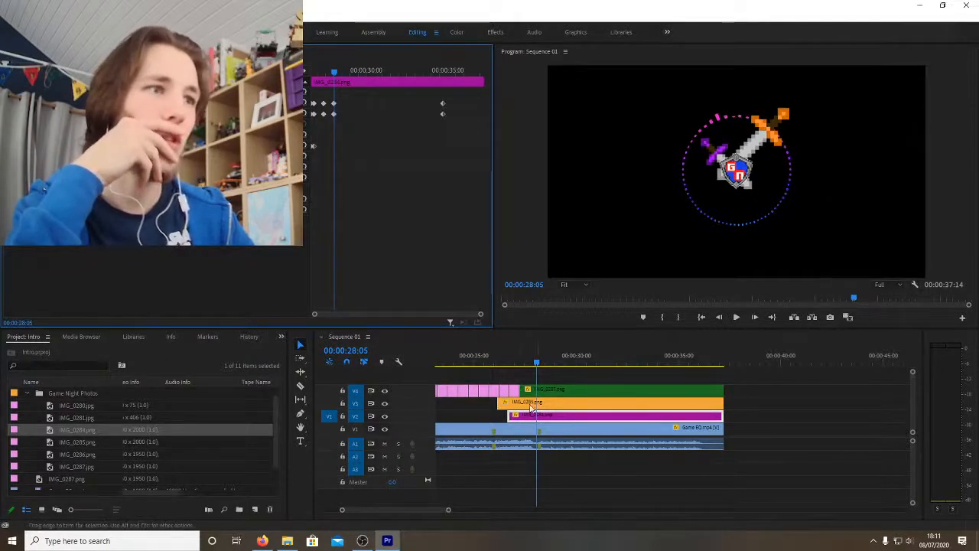
left_click(532, 406)
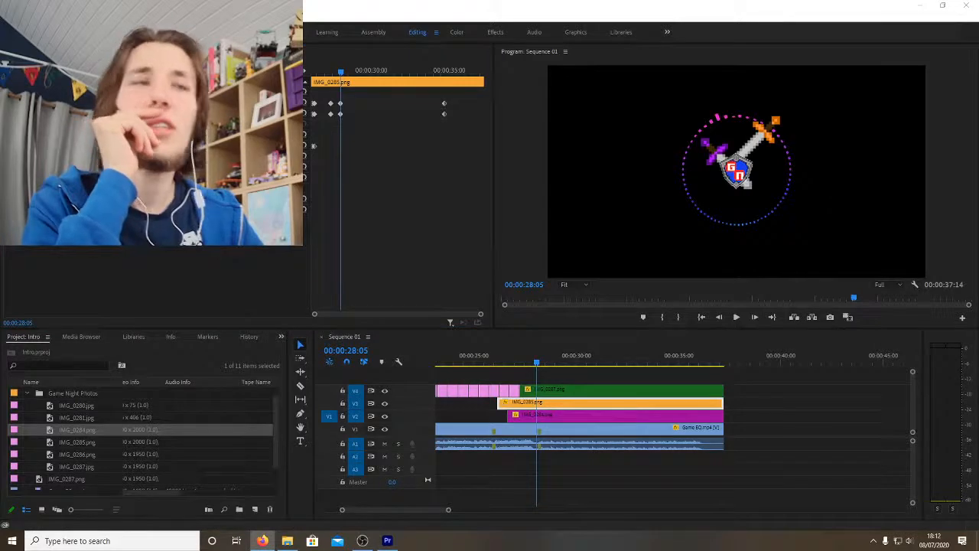
Step: Shrink the Game EQ.mp4 circle at 00:00:28:05 and move it to the lower-left corner of the video frame
left_click(560, 433)
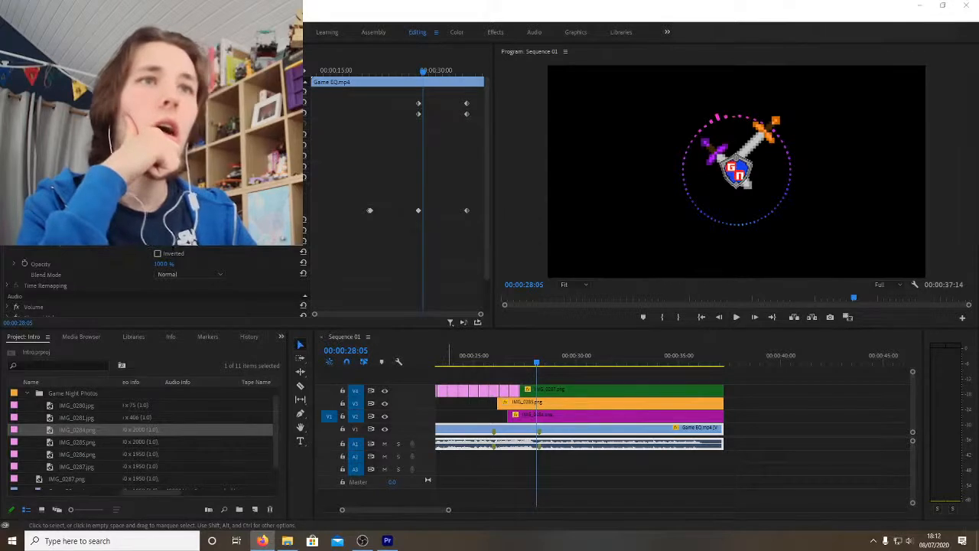
key("alt+Tab")
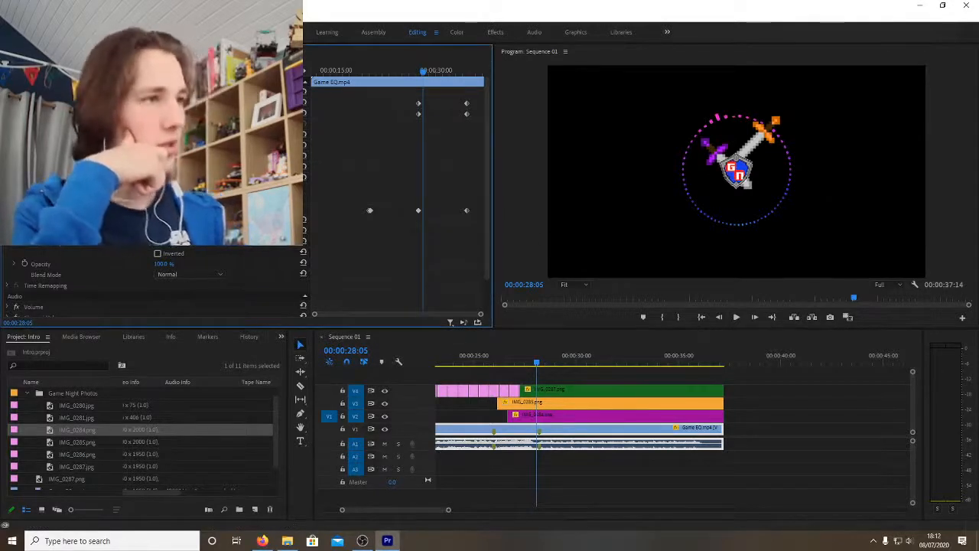
key("Return")
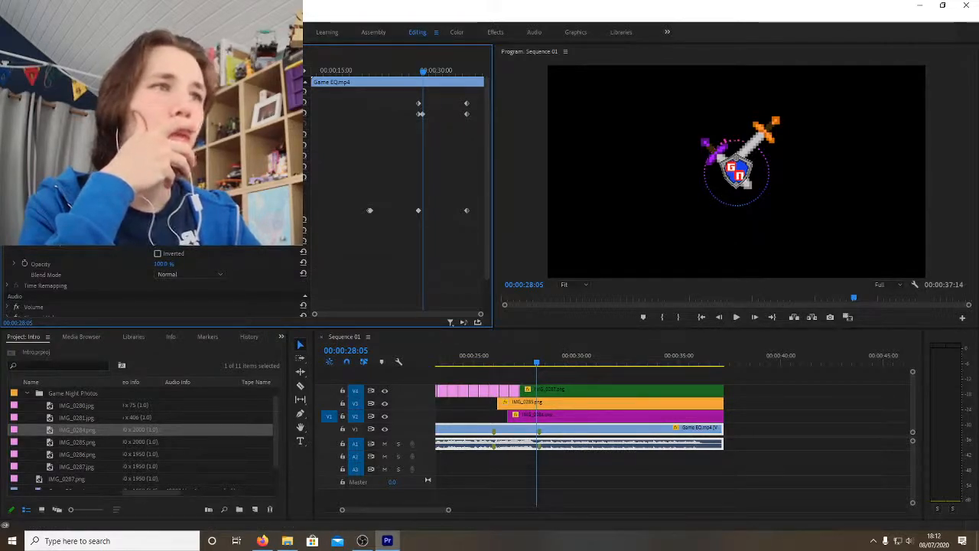
left_click_drag(736, 173, 591, 241)
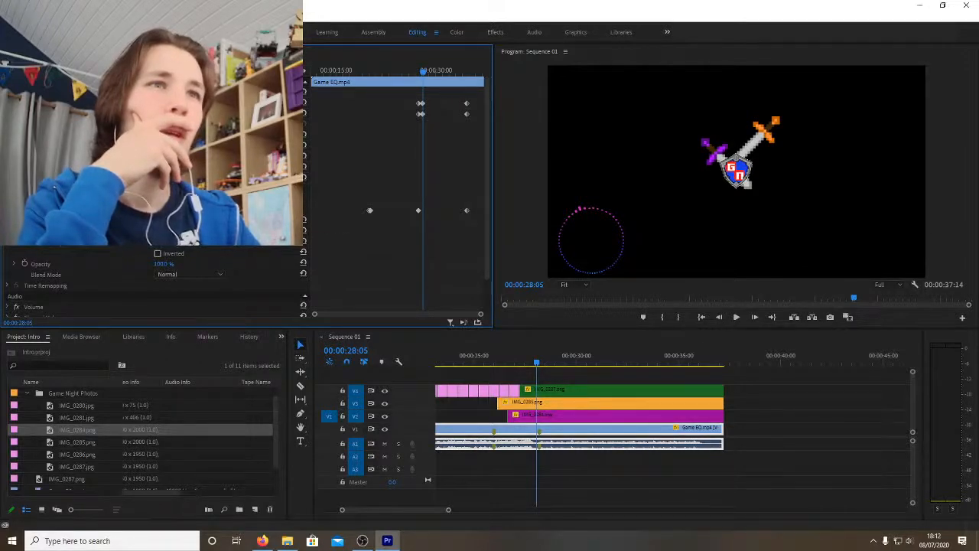
Step: Move the purple sword horizontally at 00:00:28:05 so it sits above the circle near the video frame's left edge
left_click(549, 420)
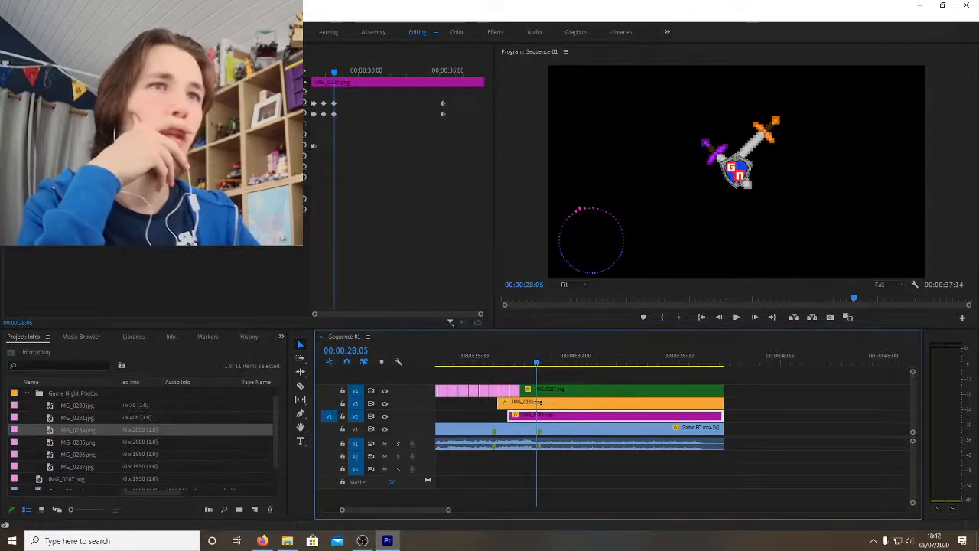
left_click(153, 114)
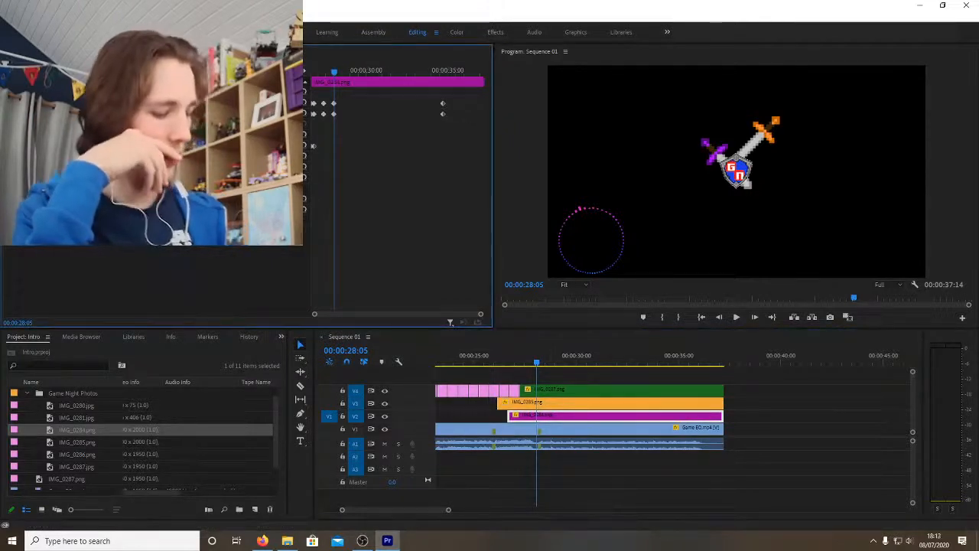
key("Return")
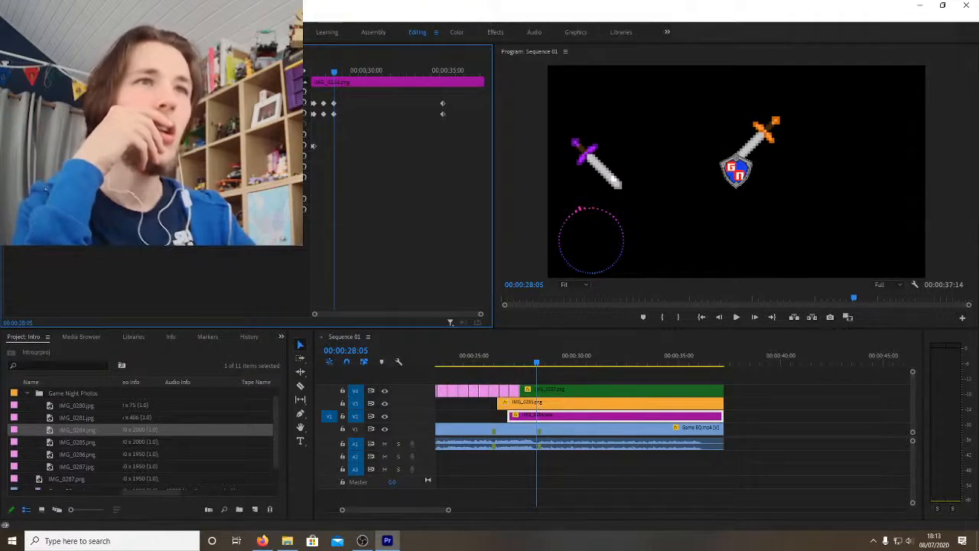
Step: Move the orange sword and the GN shield horizontally at 00:00:28:05 so they line up above the lower-left circle
left_click(566, 403)
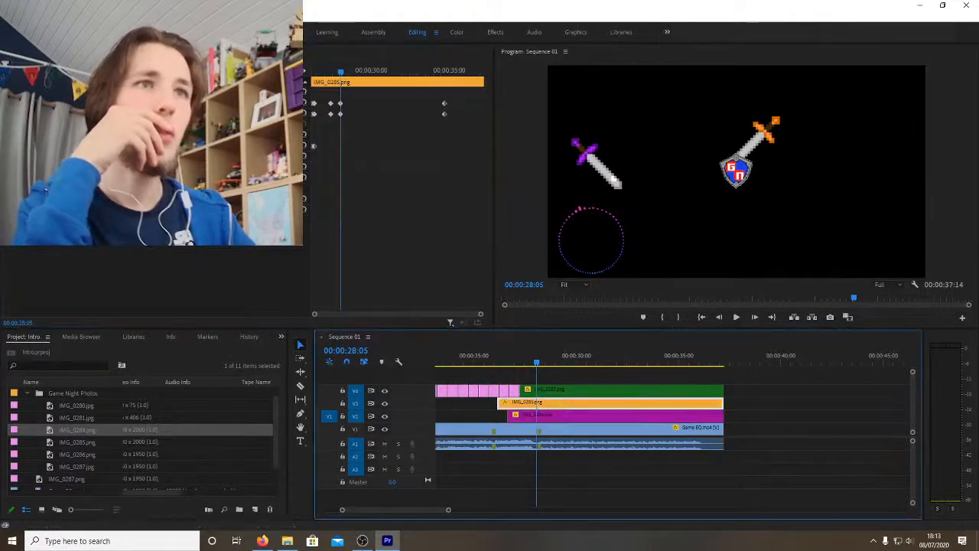
left_click(153, 114)
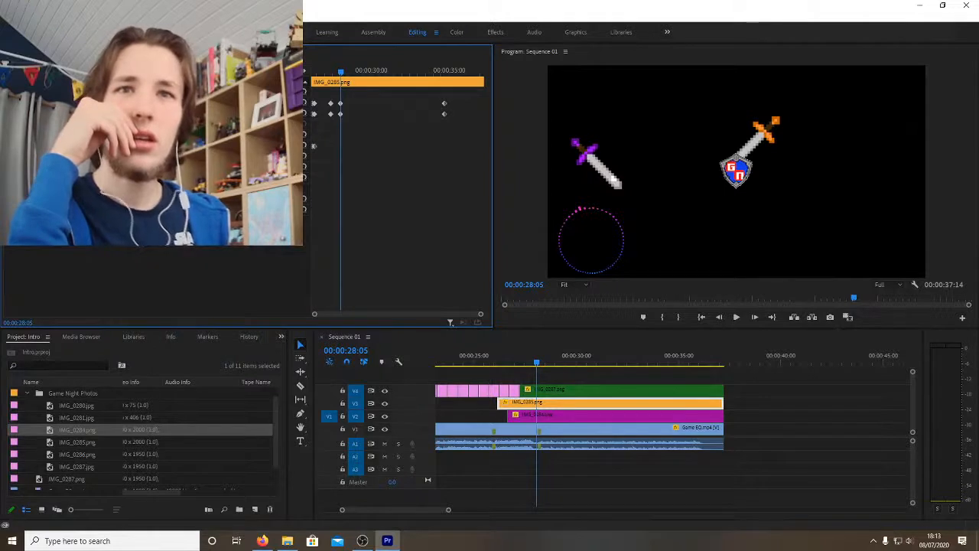
key("Return")
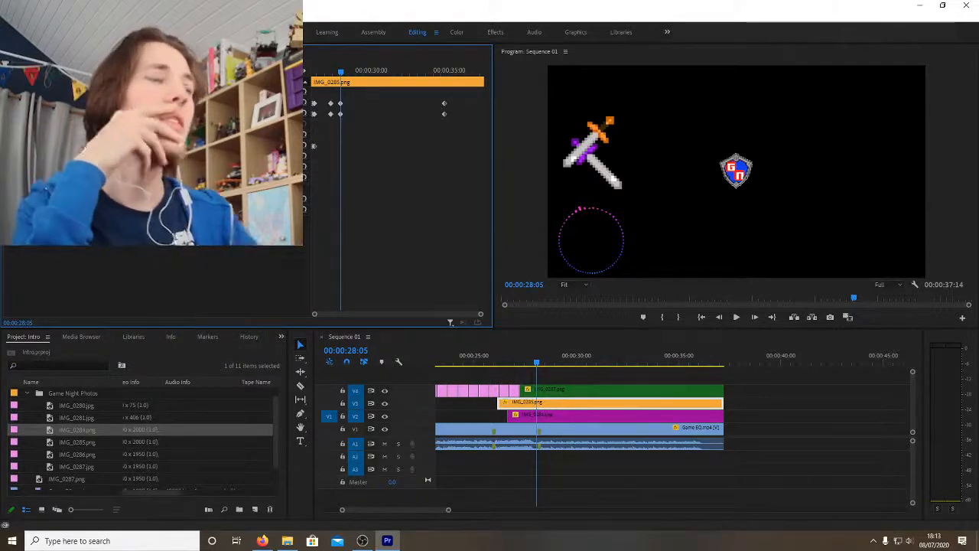
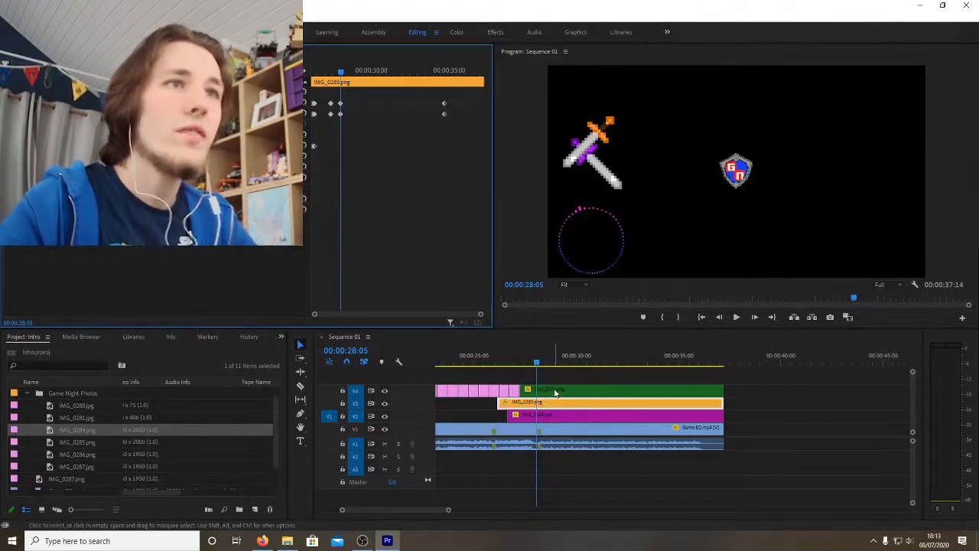
left_click(556, 393)
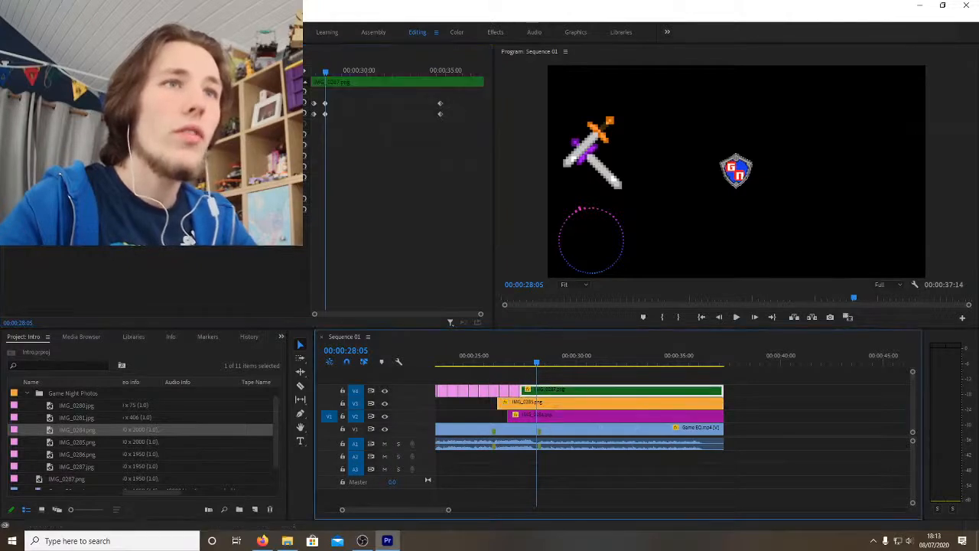
key("shift+5")
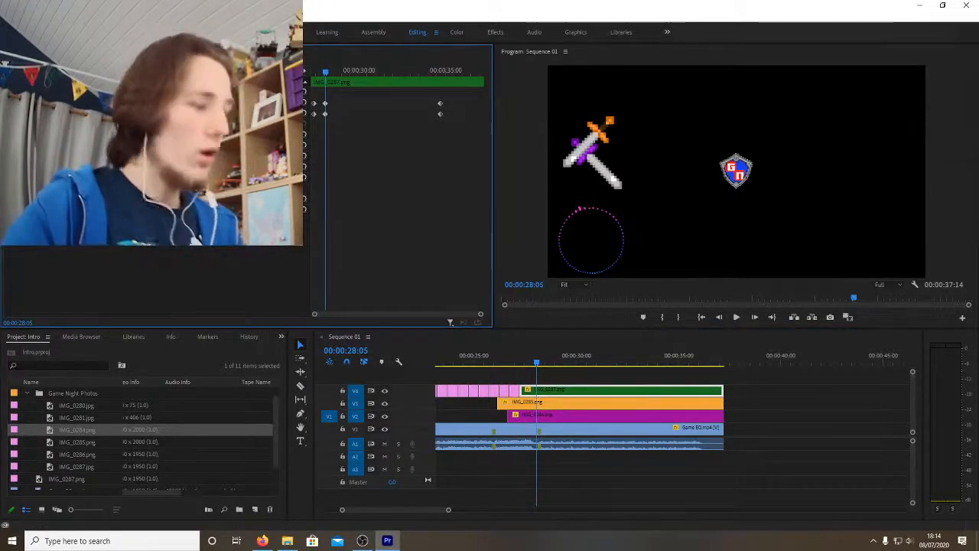
key("Return")
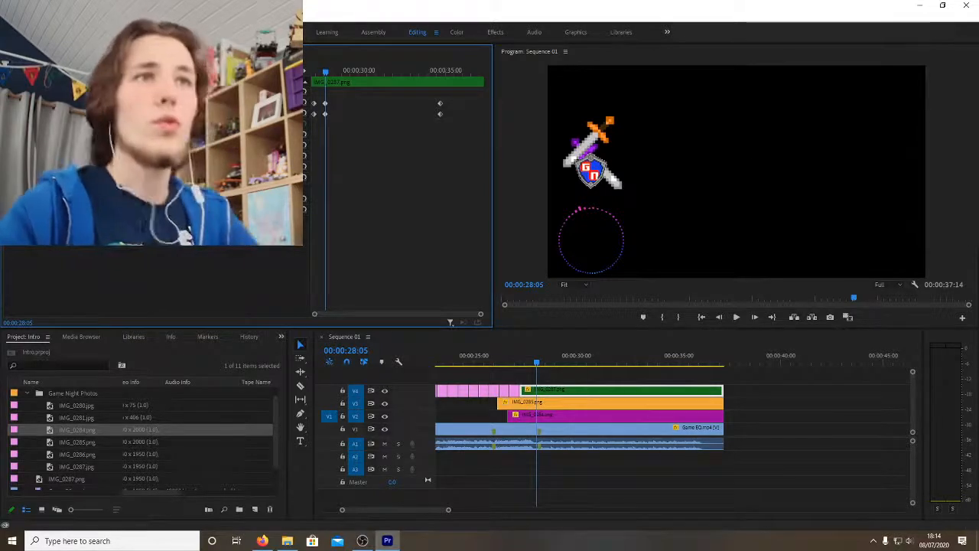
Step: Lower the purple sword and the orange sword into the circle at 00:00:28:05
left_click(549, 431)
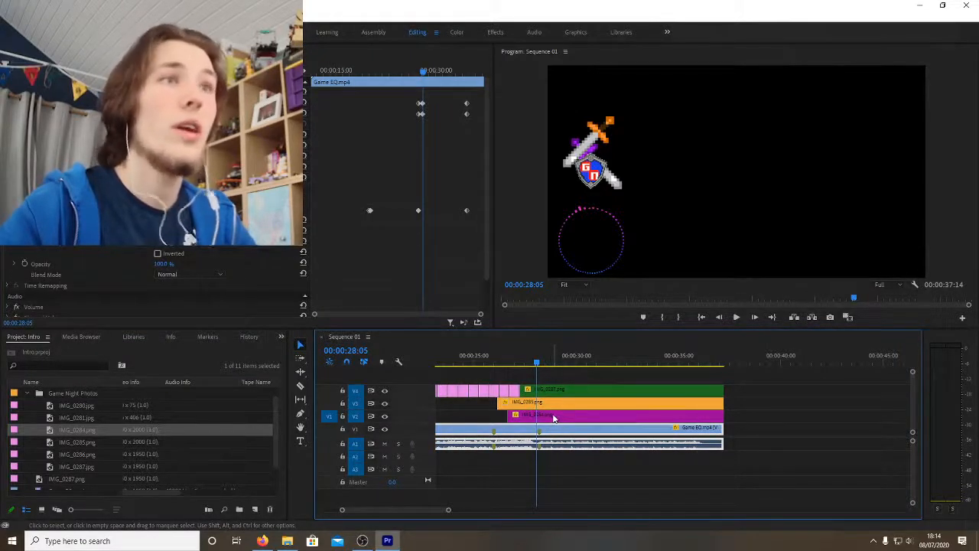
key("ctrl+s")
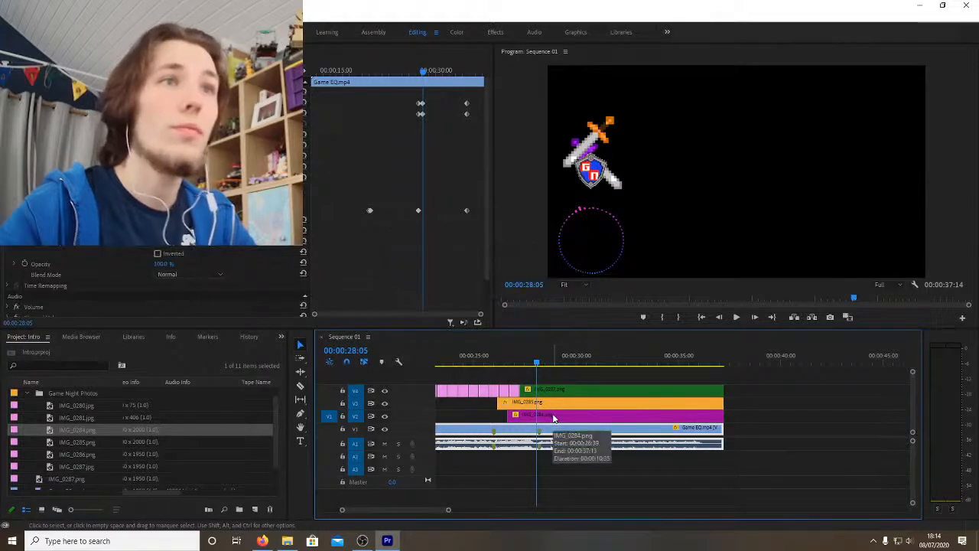
left_click(554, 417)
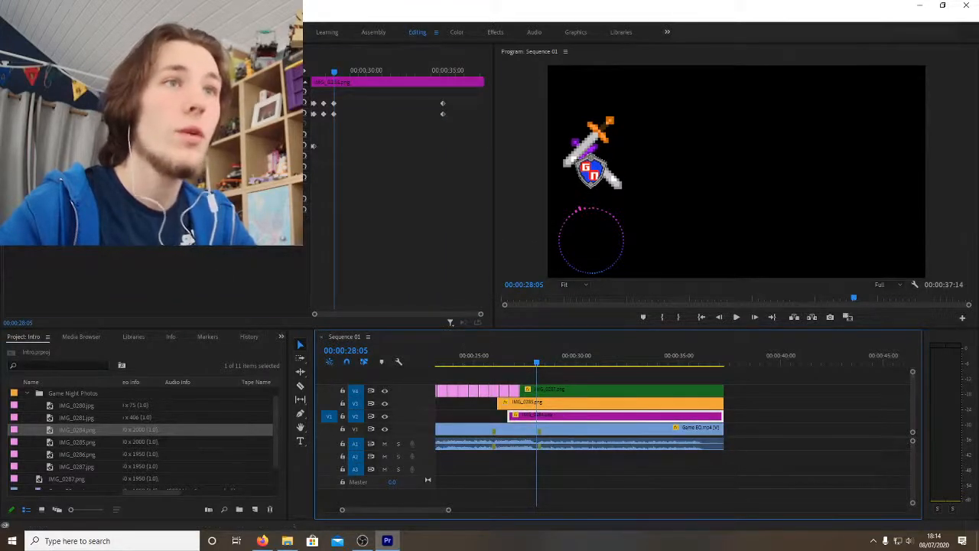
left_click(450, 321)
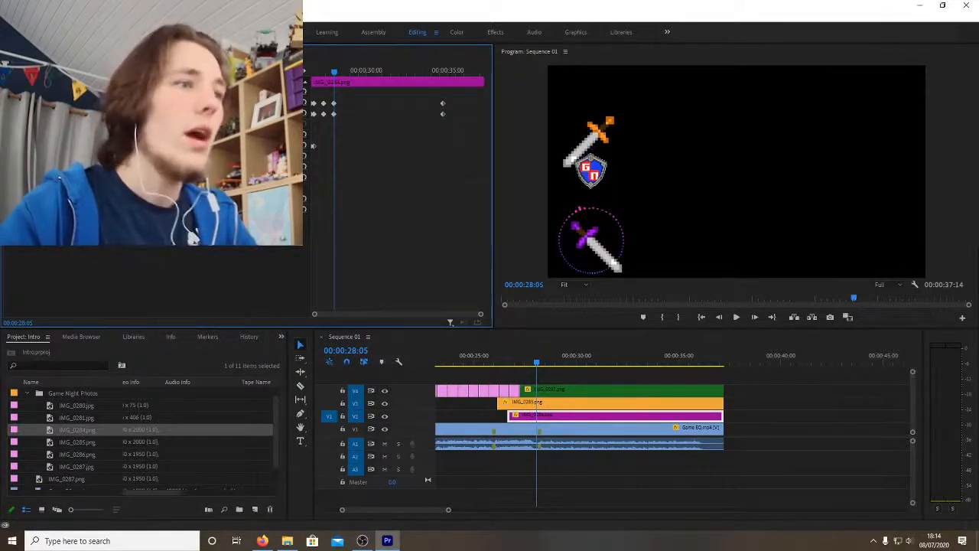
left_click(548, 405)
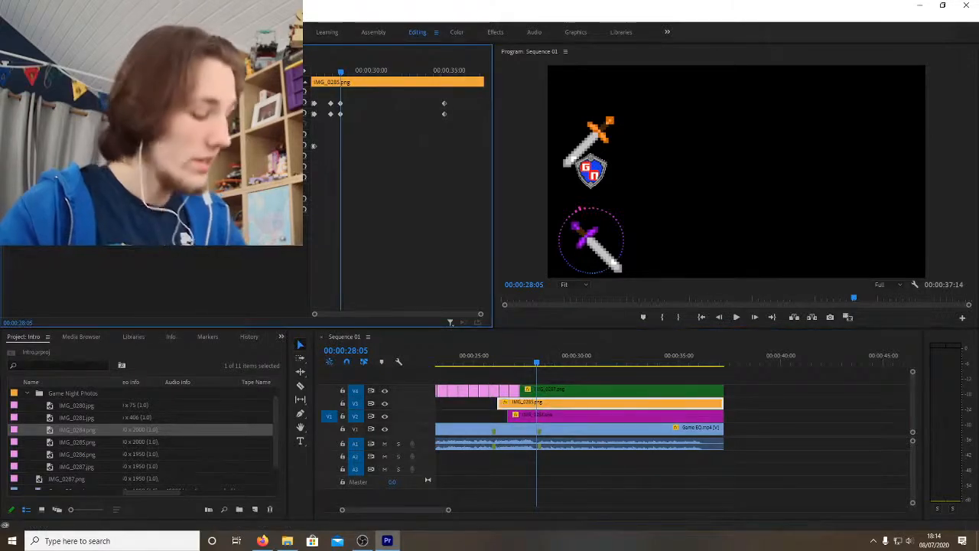
key("ctrl+z")
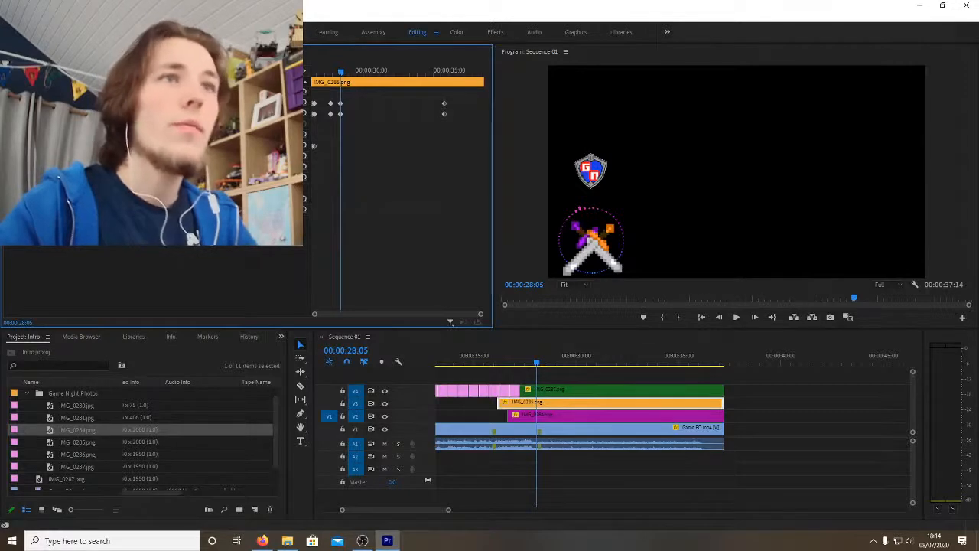
Step: Lower the GN shield to the centre of the circle at 00:00:28:05
left_click(590, 391)
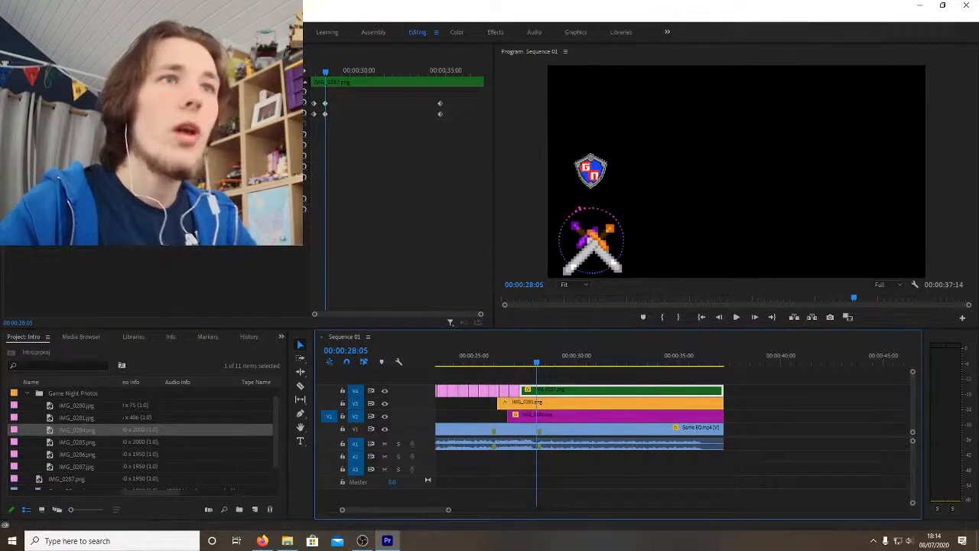
left_click(451, 323)
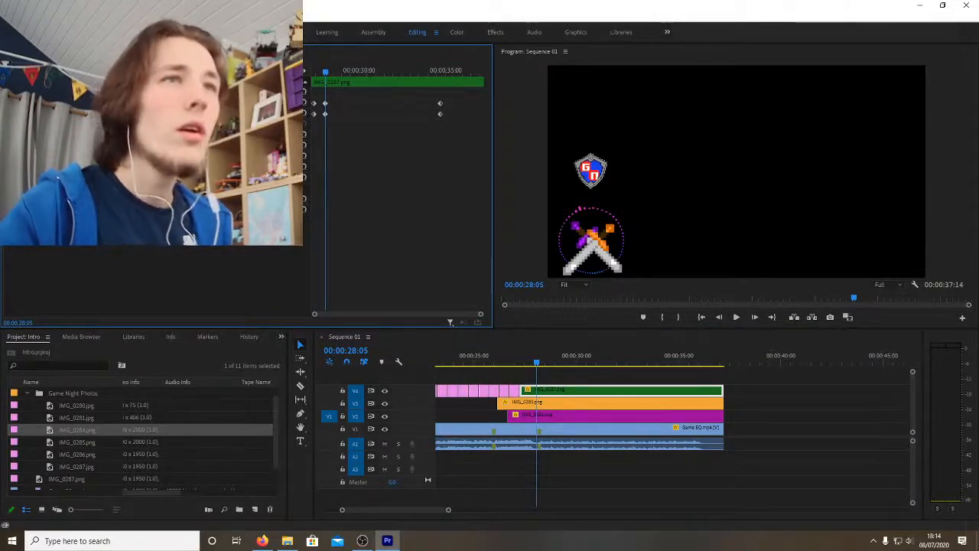
key("Return")
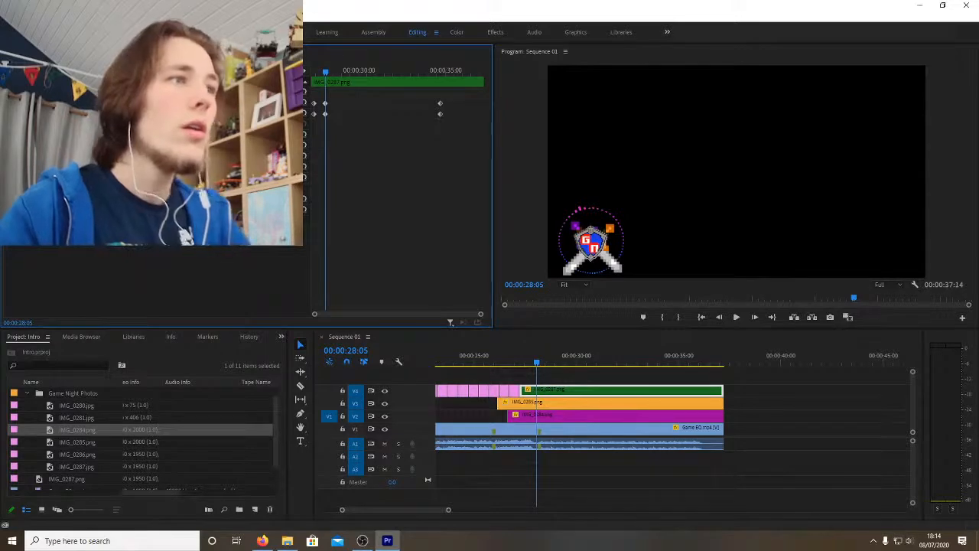
Step: Reposition the orange and purple swords at 00:00:28:05 so they cross behind the shield with their hilts above it
left_click(569, 404)
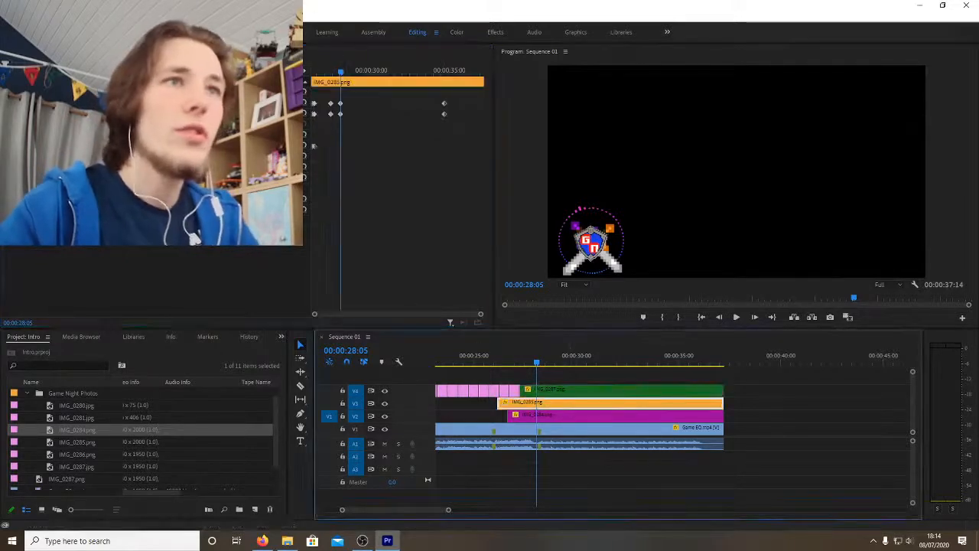
mouse_move(136, 103)
left_mouse_down()
mouse_move(92, 102)
mouse_move(140, 102)
mouse_move(121, 103)
left_mouse_up()
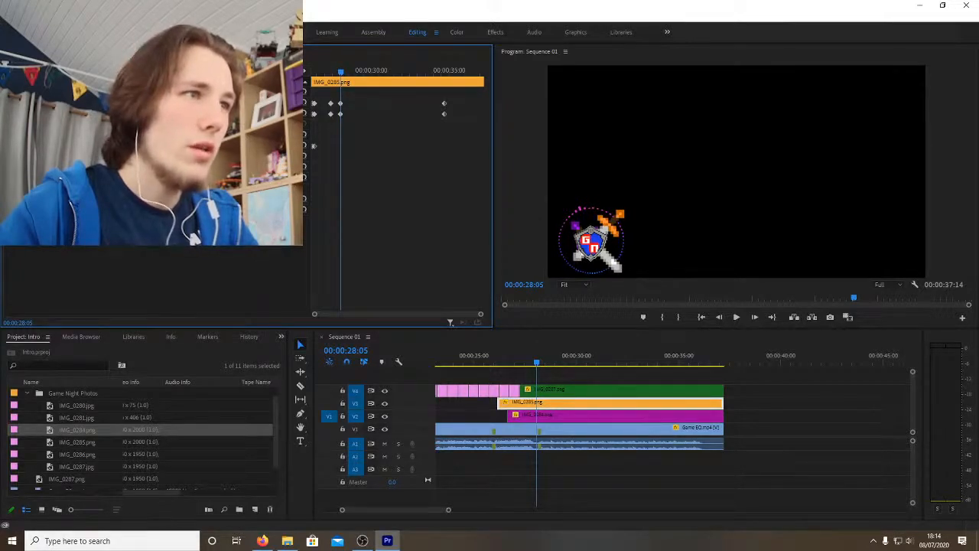
left_click(540, 417)
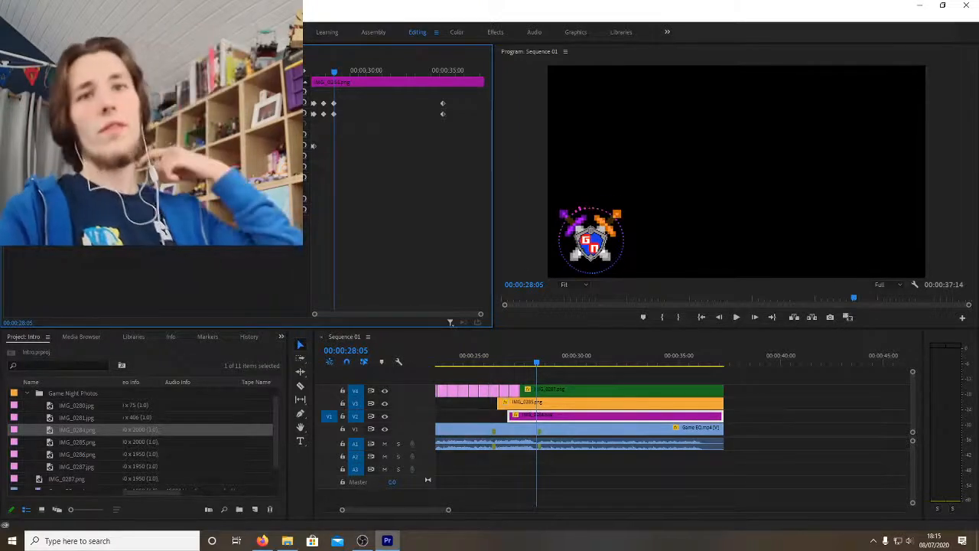
Step: Play back the animation from 00:00:25:40 and add a marker to the Game EQ.mp4 clip at 00:00:34:16
left_click(489, 360)
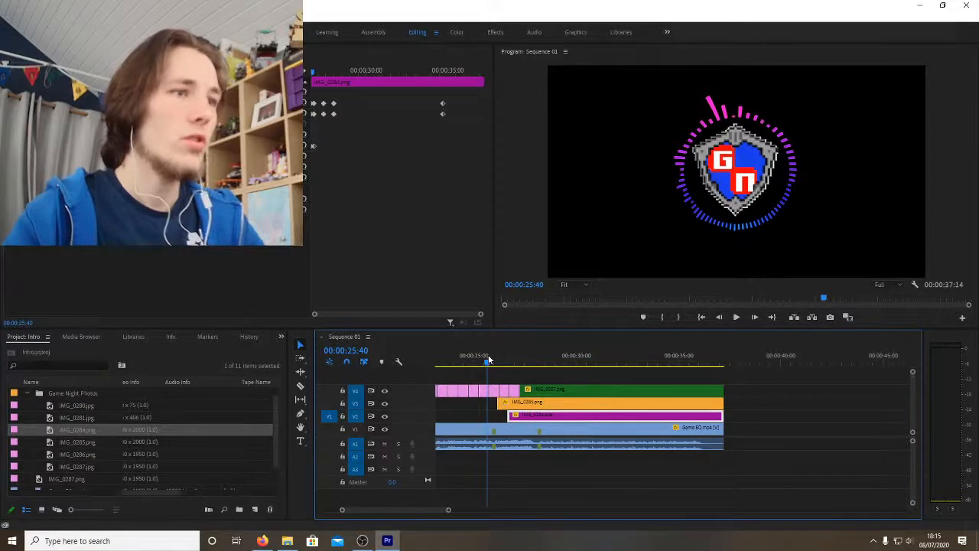
key("space")
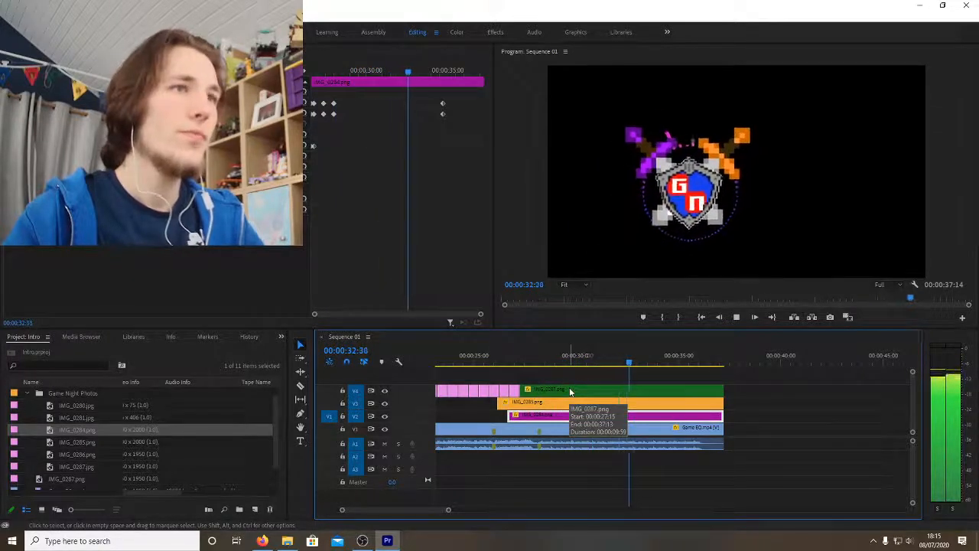
key("space")
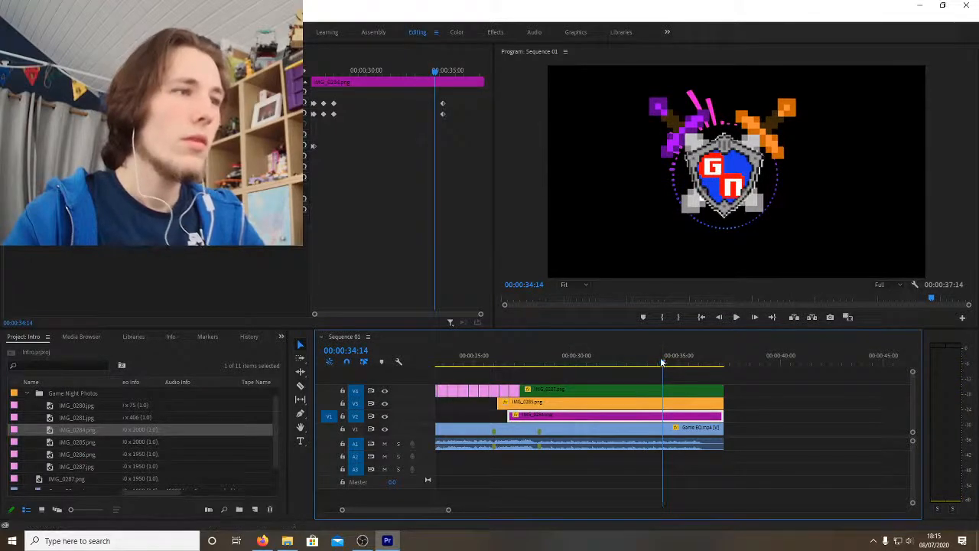
left_click(623, 365)
key("space")
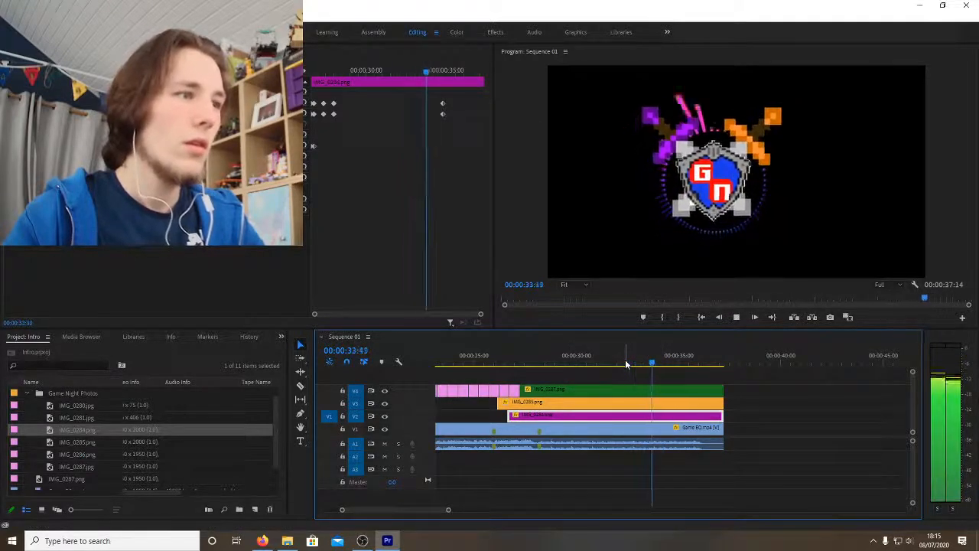
key("space")
left_click(675, 426)
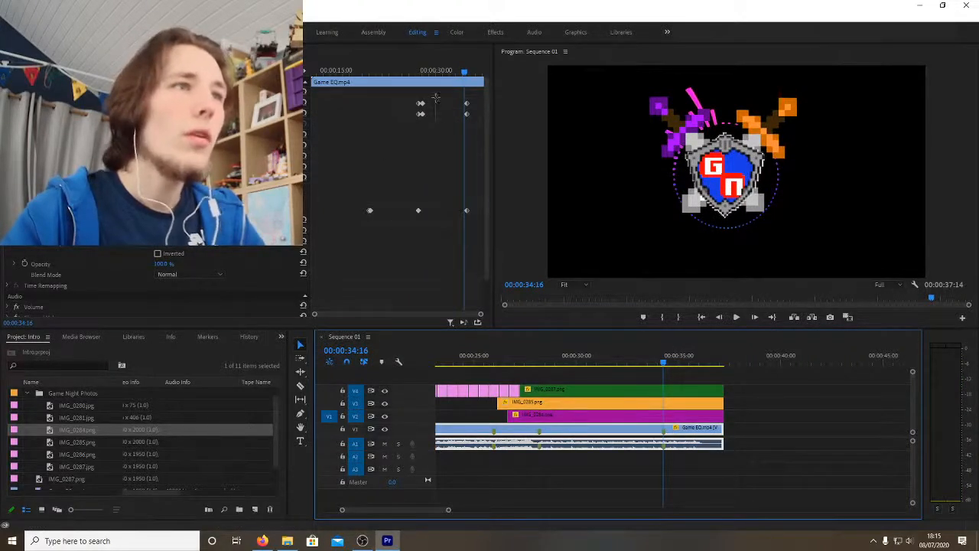
Step: Copy the 00:00:28:05 position and scale keyframes of Game EQ.mp4 and the purple sword to 00:00:34:16 on their own clips
left_click_drag(434, 98, 420, 224)
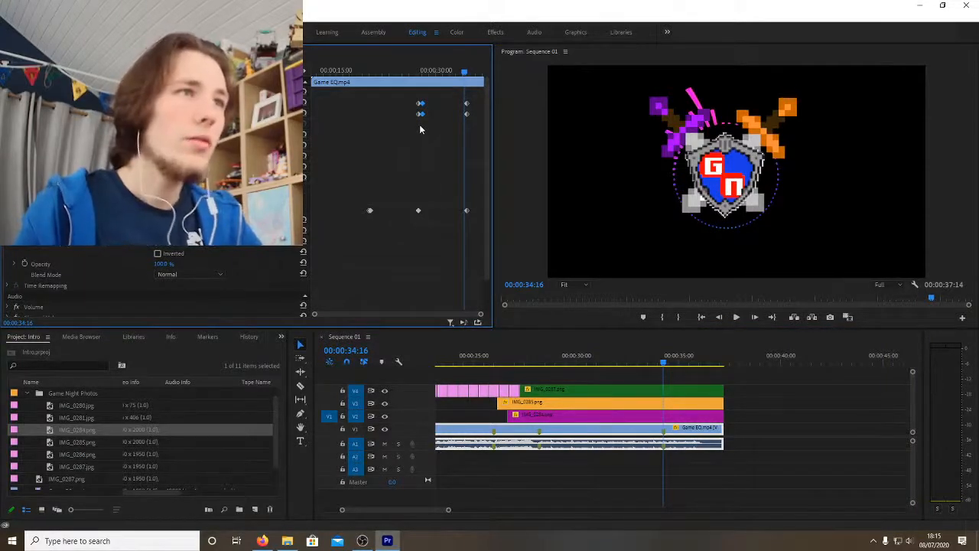
key("ctrl+v")
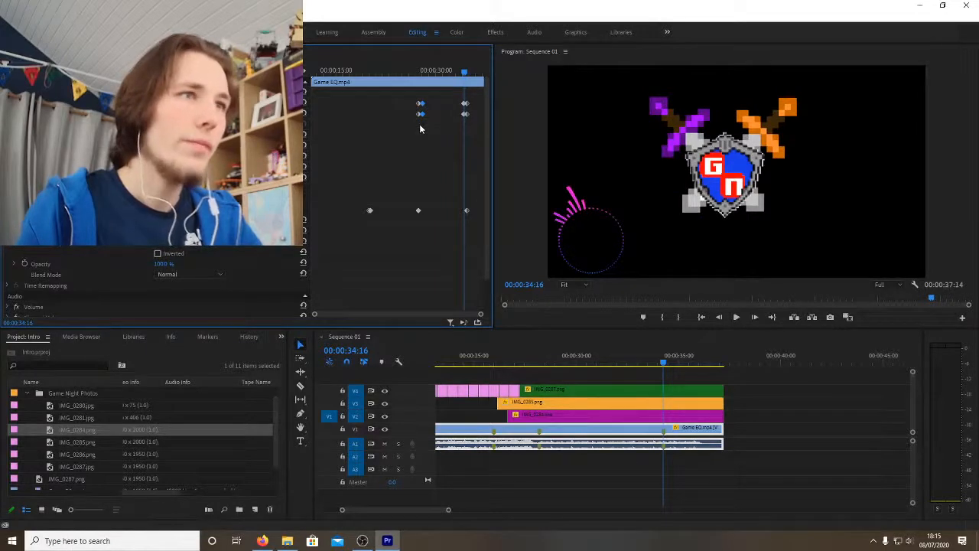
left_click(675, 416)
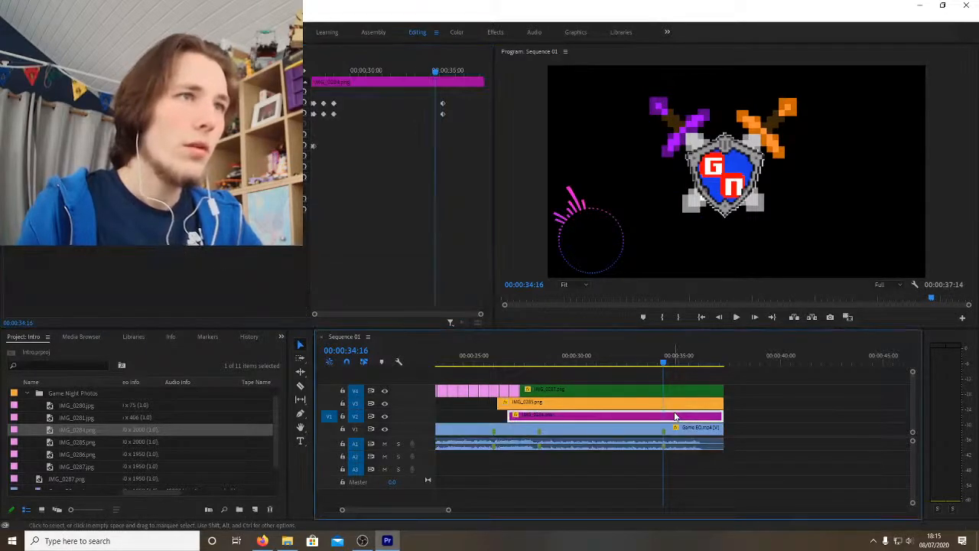
left_click(353, 99)
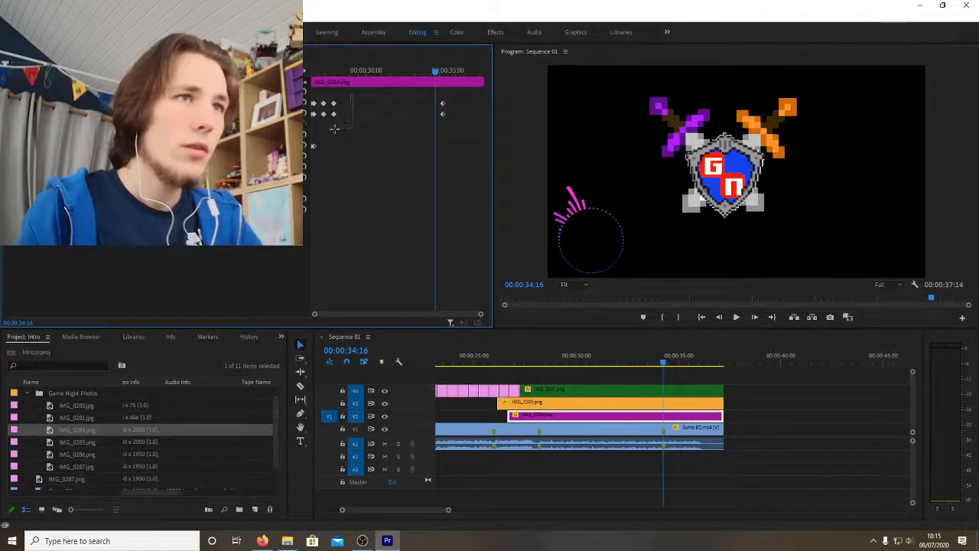
key("ctrl+v")
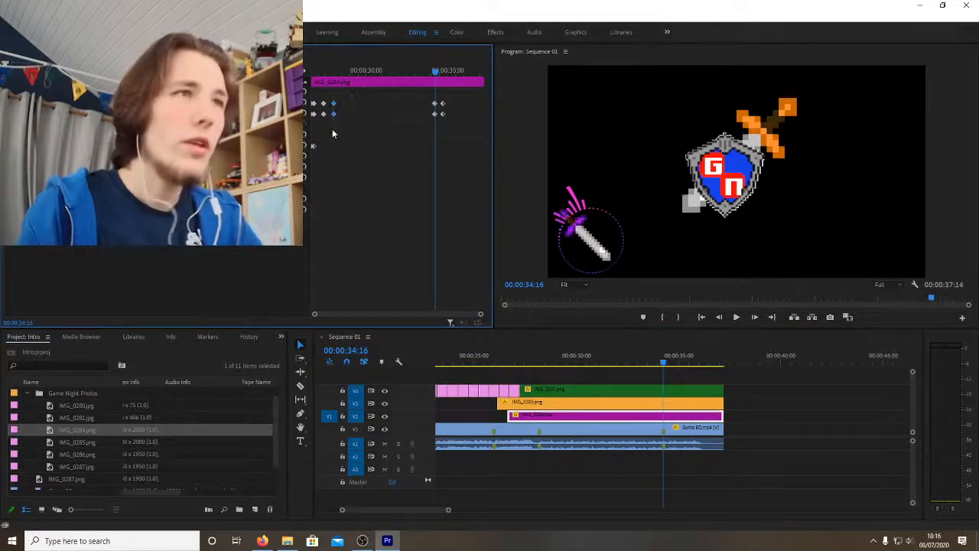
Step: Copy the 00:00:28:05 position and scale keyframes of the orange sword and the GN shield to 00:00:34:16 on their own clips
left_click(661, 403)
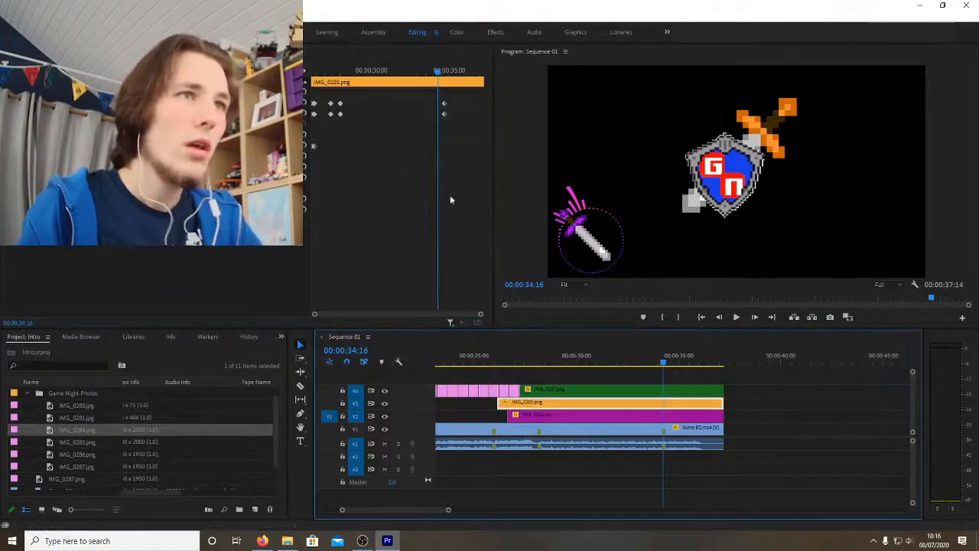
left_click_drag(365, 99, 340, 133)
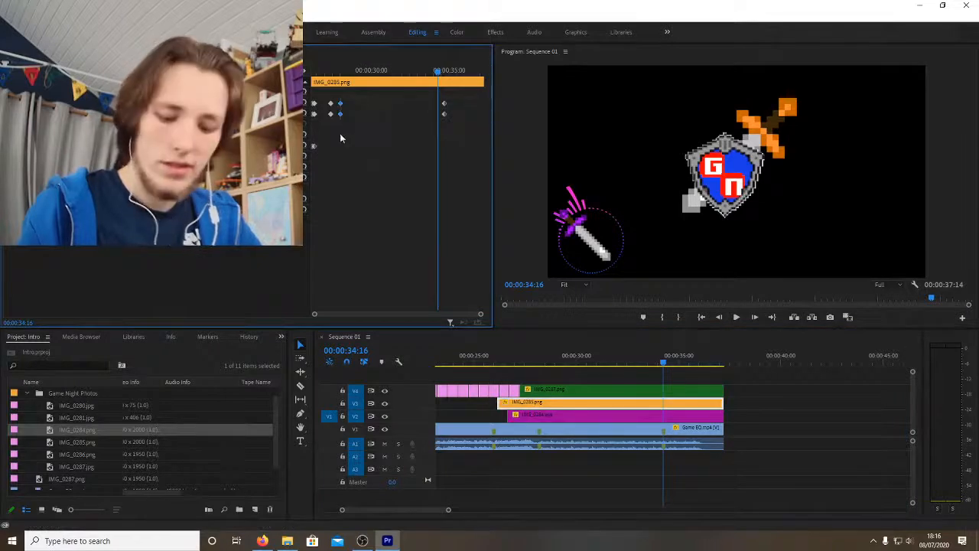
key("ctrl+c")
key("ctrl+v")
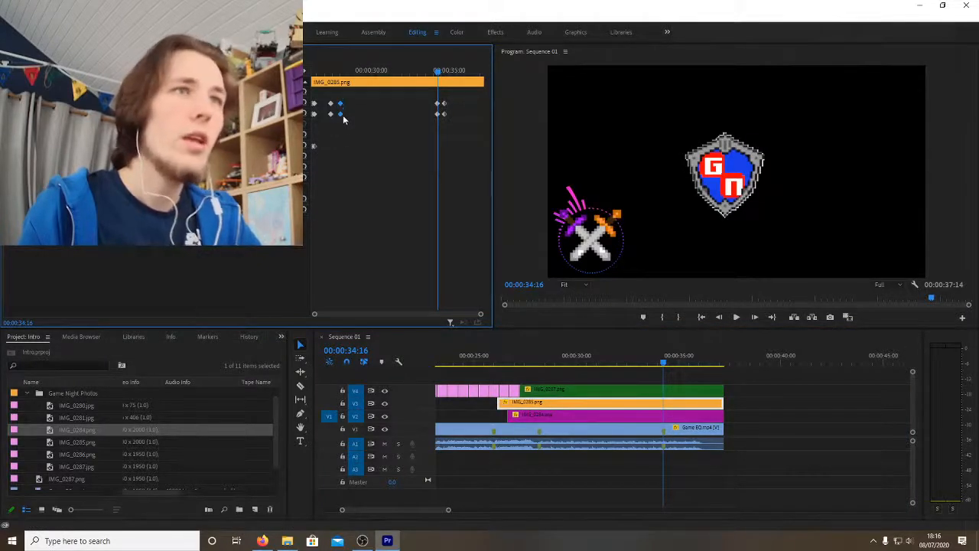
left_click(640, 391)
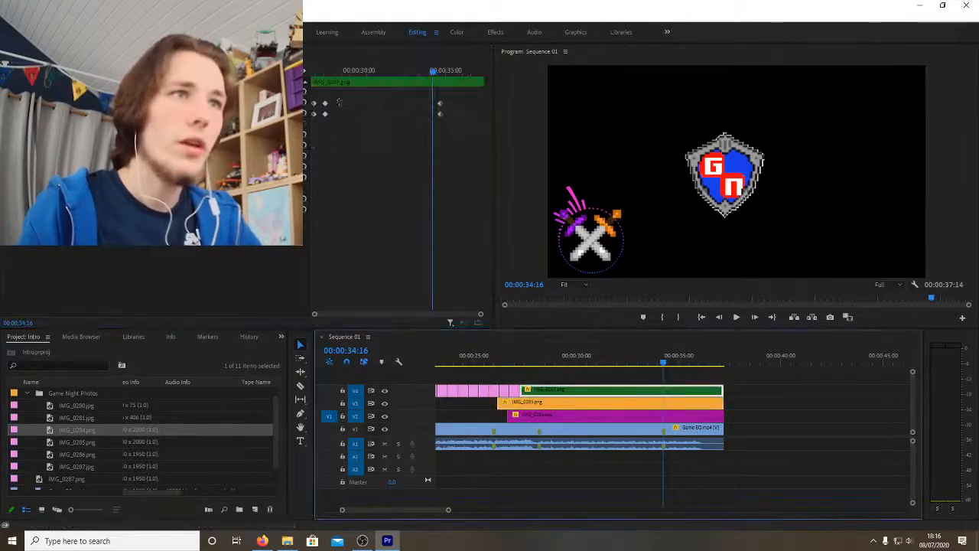
left_click_drag(339, 102, 327, 140)
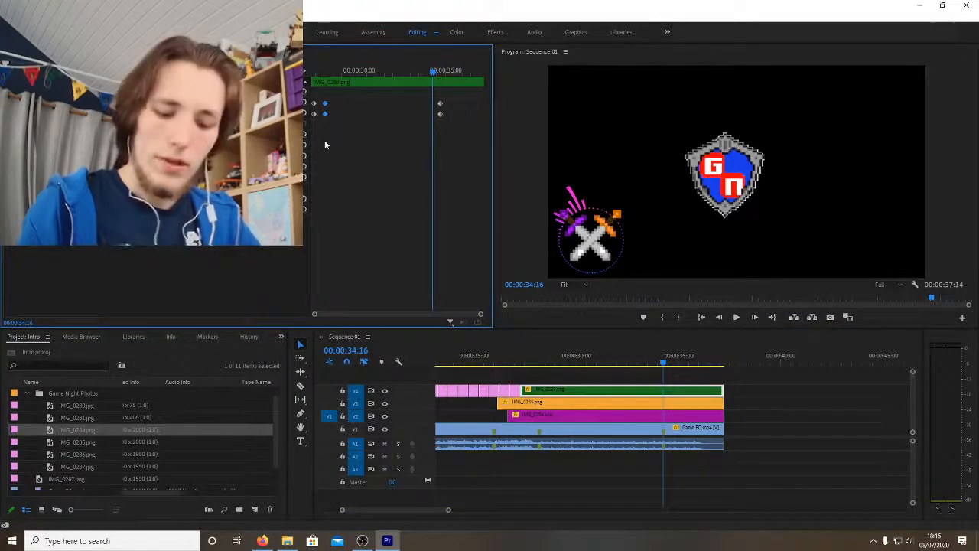
key("ctrl+c")
key("ctrl+v")
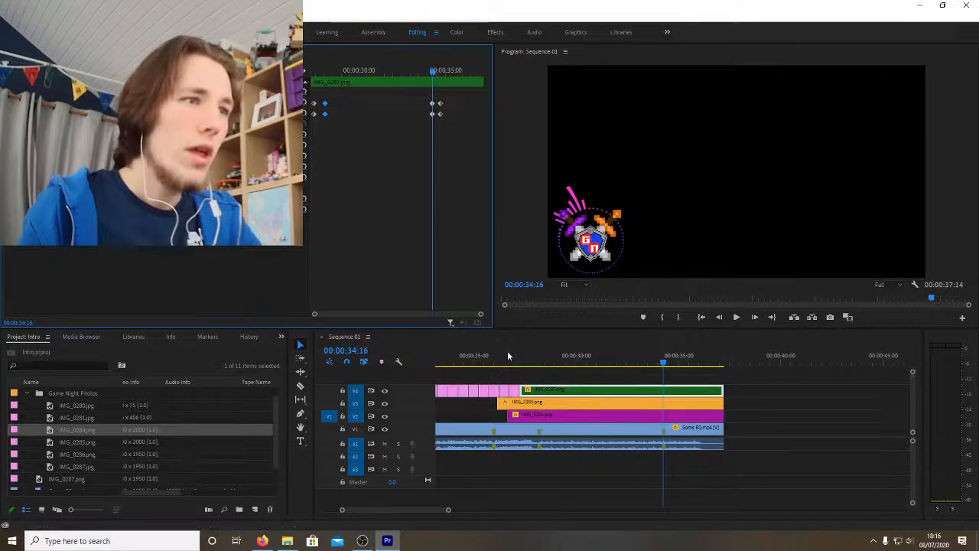
Step: Play back the end of the animation to check the logo's return from the corner to the centre
left_click(468, 350)
key("space")
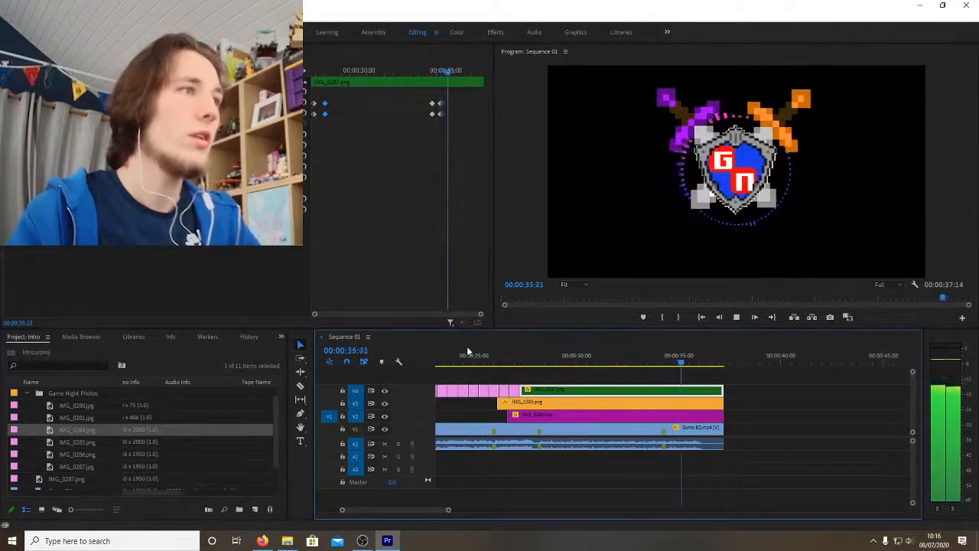
key("space")
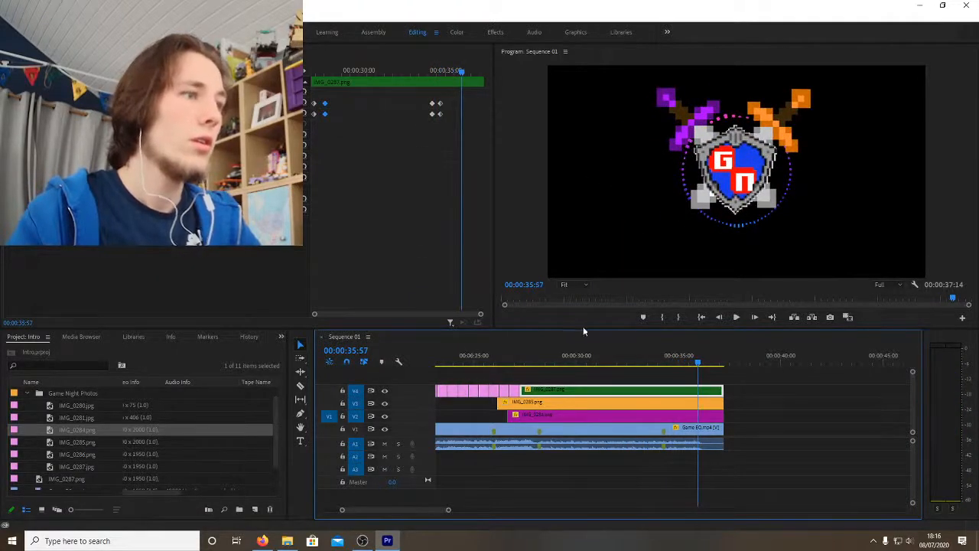
Step: Add position and scale keyframes at 00:00:35:36 to the GN shield and the orange sword
left_click_drag(696, 365, 693, 365)
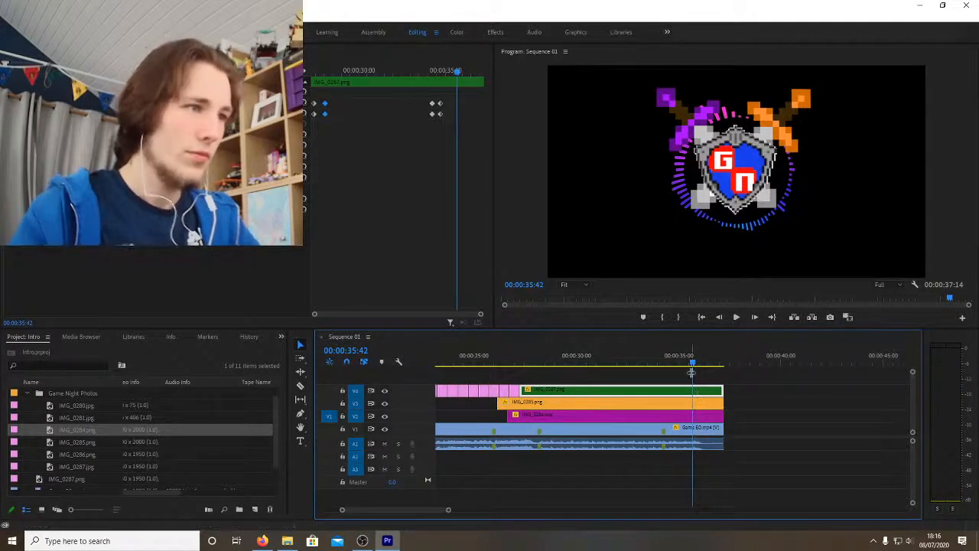
left_click(692, 361)
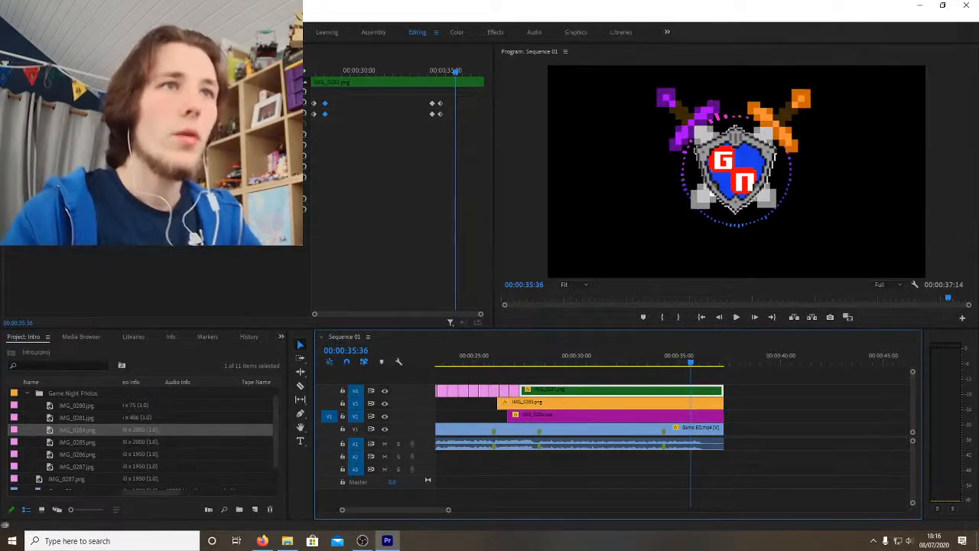
left_click(289, 104)
left_click(288, 114)
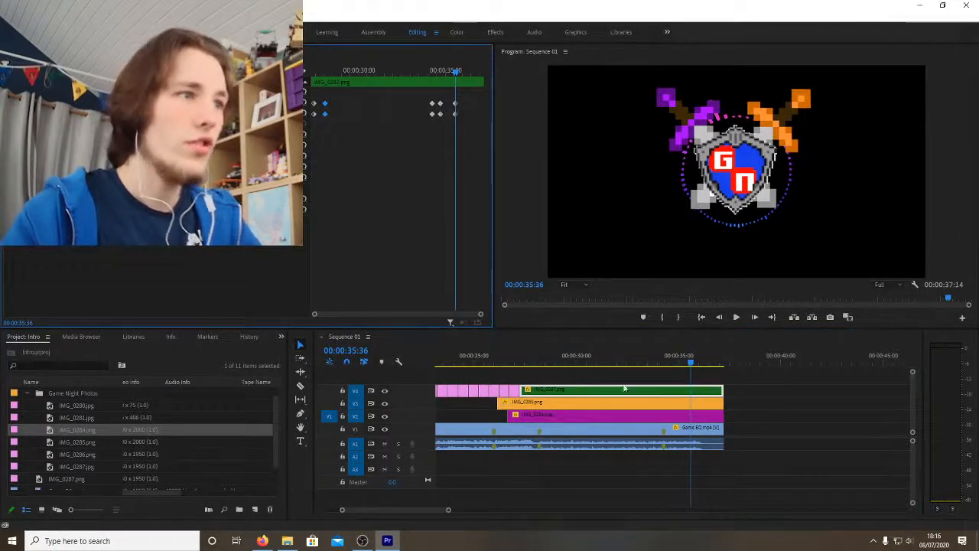
left_click(707, 404)
left_click(289, 103)
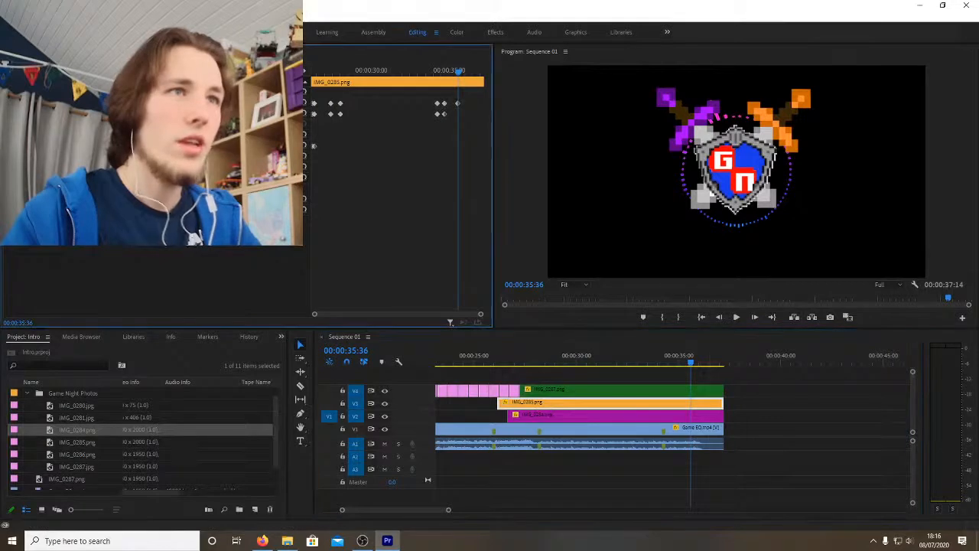
Step: Add position and scale keyframes at 00:00:35:36 to the purple sword and the Game EQ.mp4 clip
left_click(698, 418)
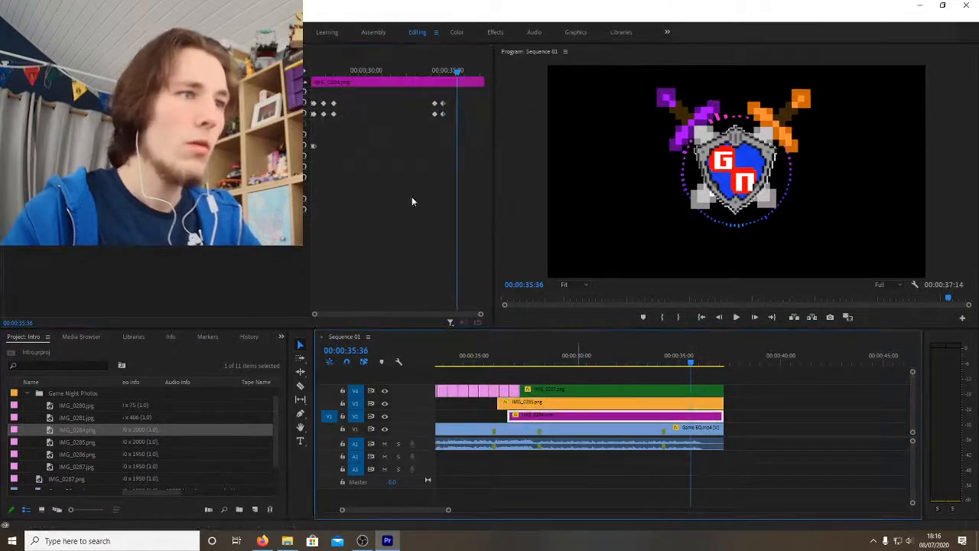
left_click(289, 103)
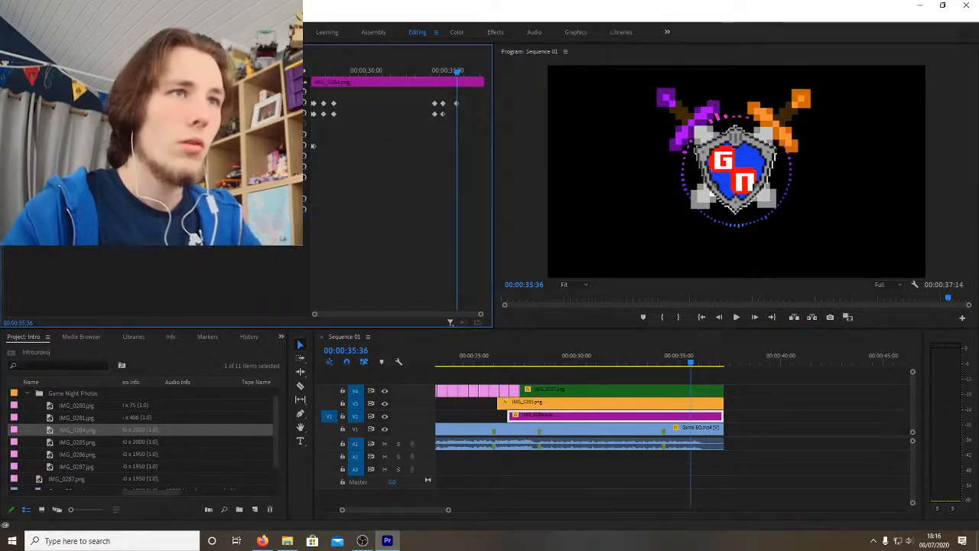
left_click(288, 114)
left_click(706, 434)
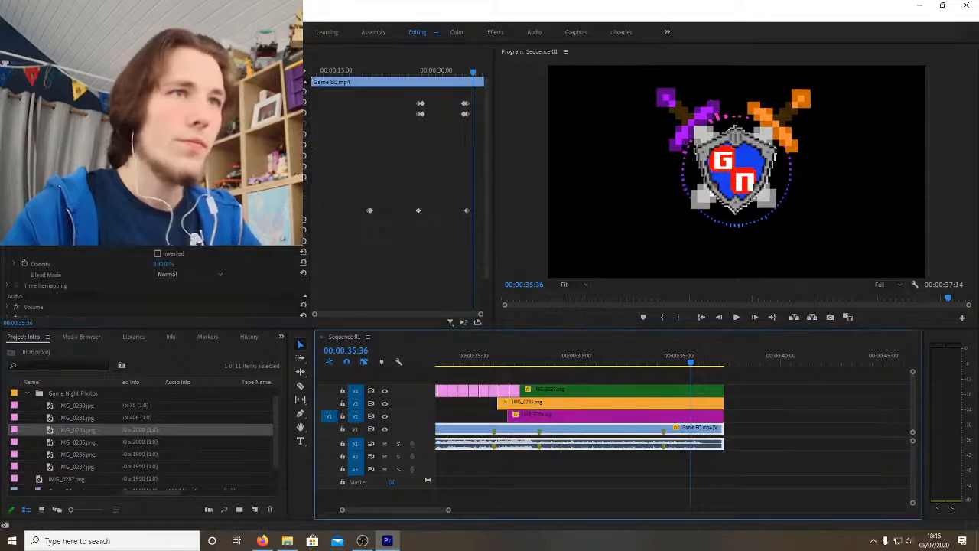
left_click(289, 114)
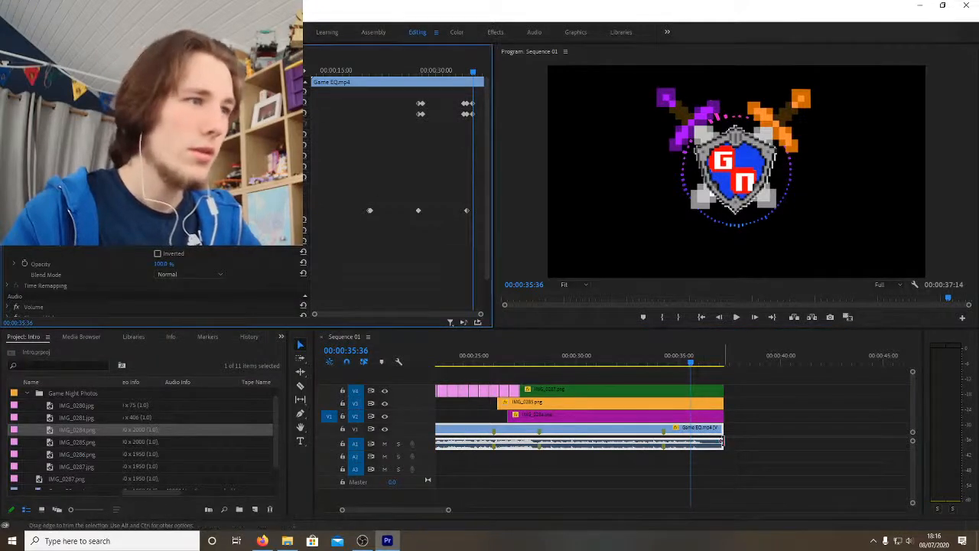
Step: At 00:00:36:13, scale Game EQ.mp4 up beyond the frame and enlarge the purple sword until it fills the frame
left_click(697, 364)
left_click_drag(699, 366, 704, 364)
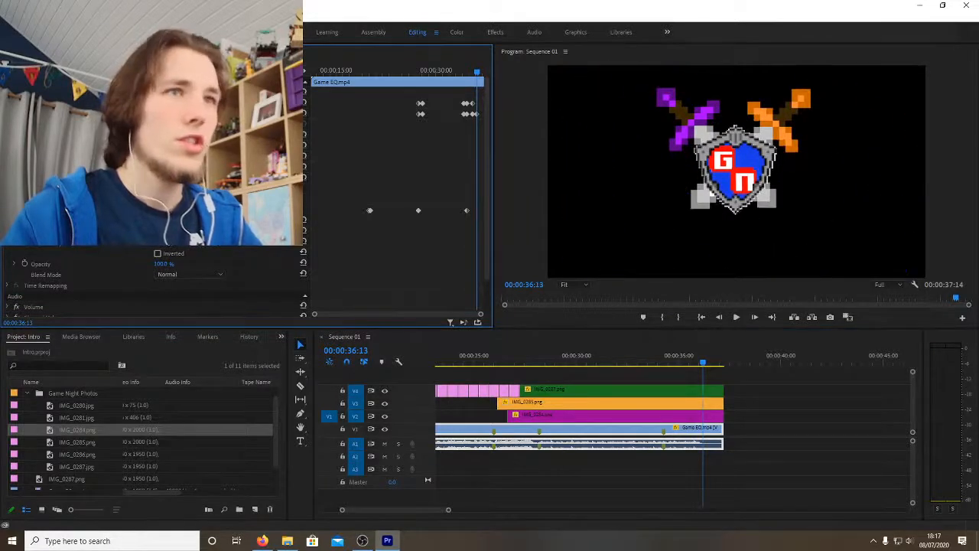
left_click(708, 419)
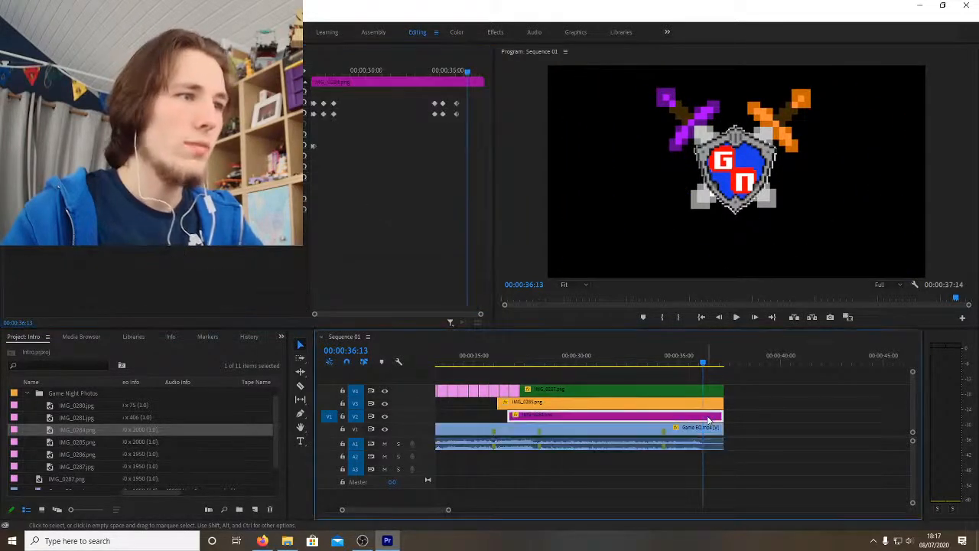
left_click_drag(153, 114, 277, 114)
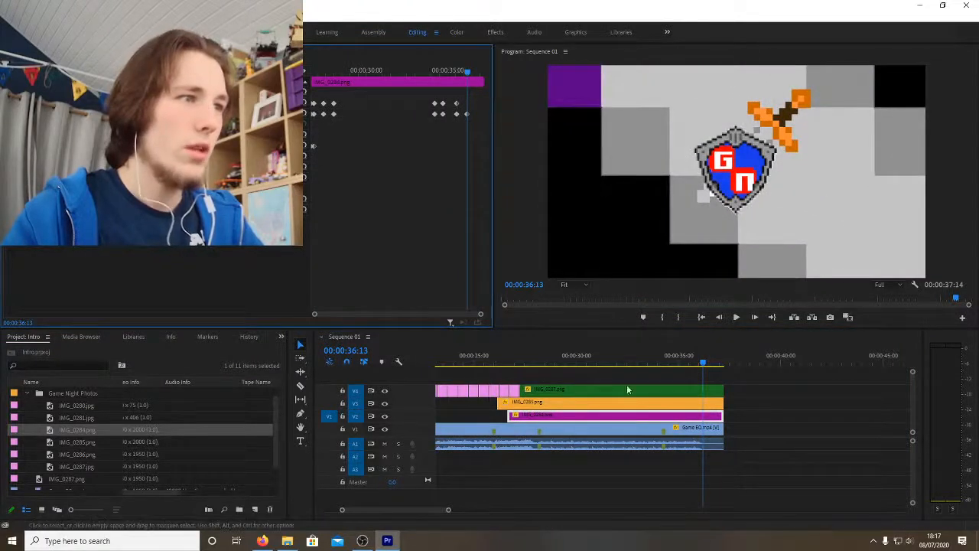
Step: At 00:00:36:13, scale up the orange sword and the GN shield until they fill the frame
left_click(706, 404)
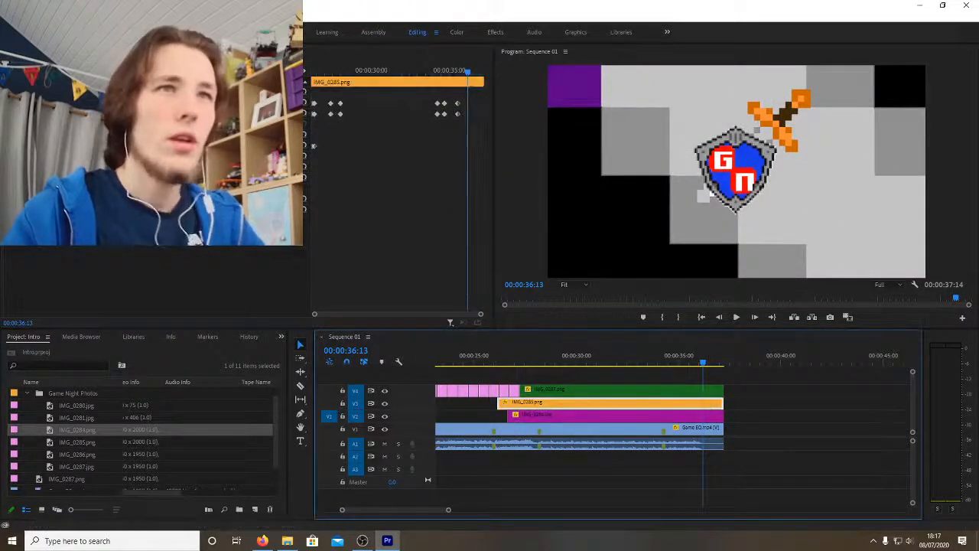
left_click_drag(191, 114, 276, 114)
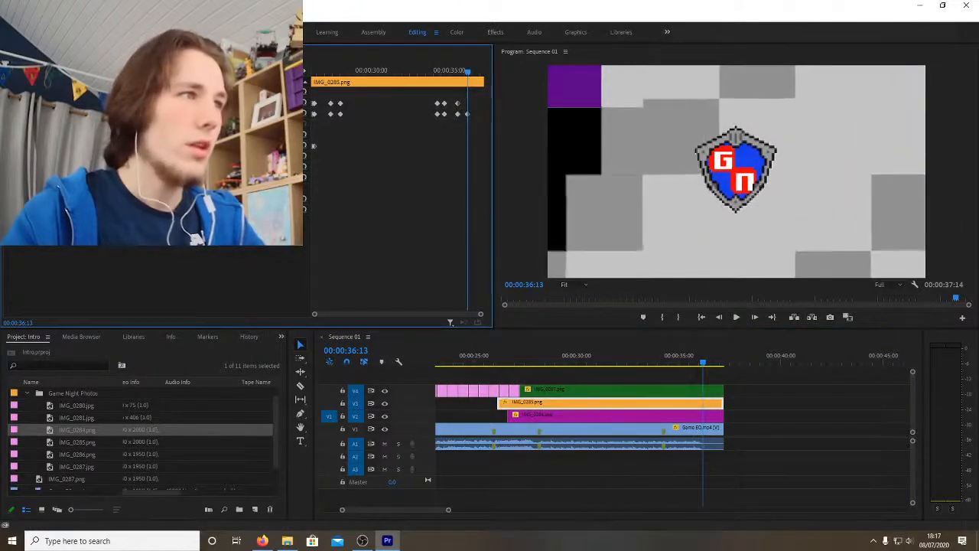
left_click(627, 391)
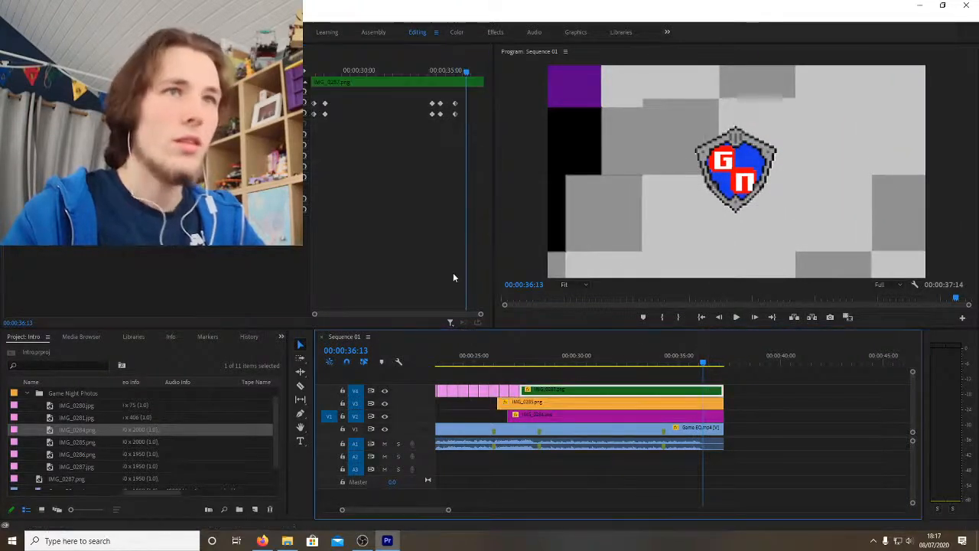
left_click_drag(191, 114, 284, 114)
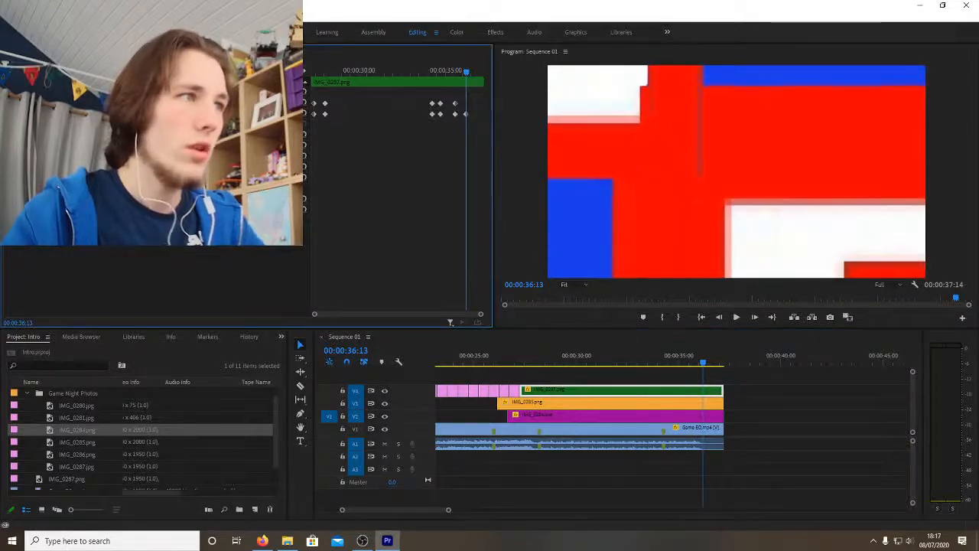
Step: Play back the closing zoom-in around 00:00:35:36 and park the playhead at 00:00:35:58
left_click(646, 355)
key("space")
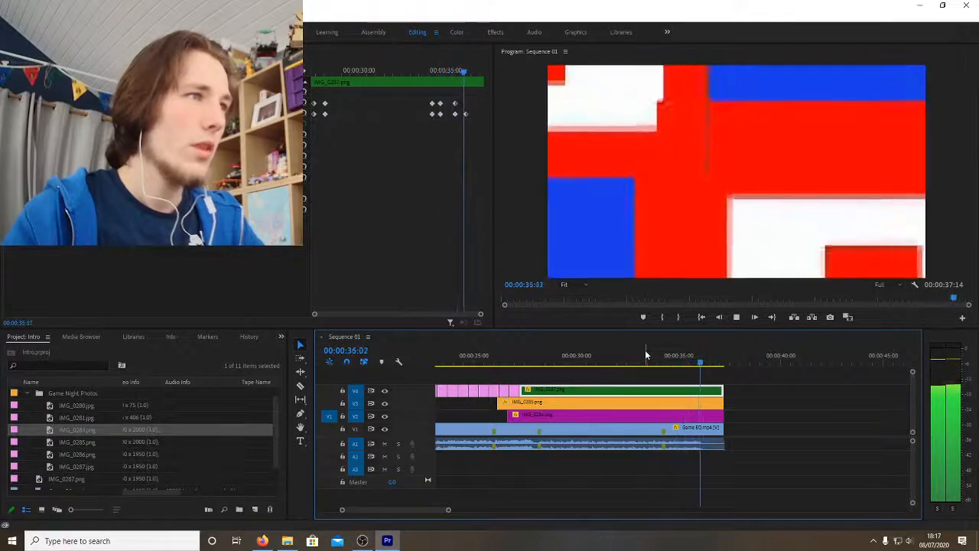
key("space")
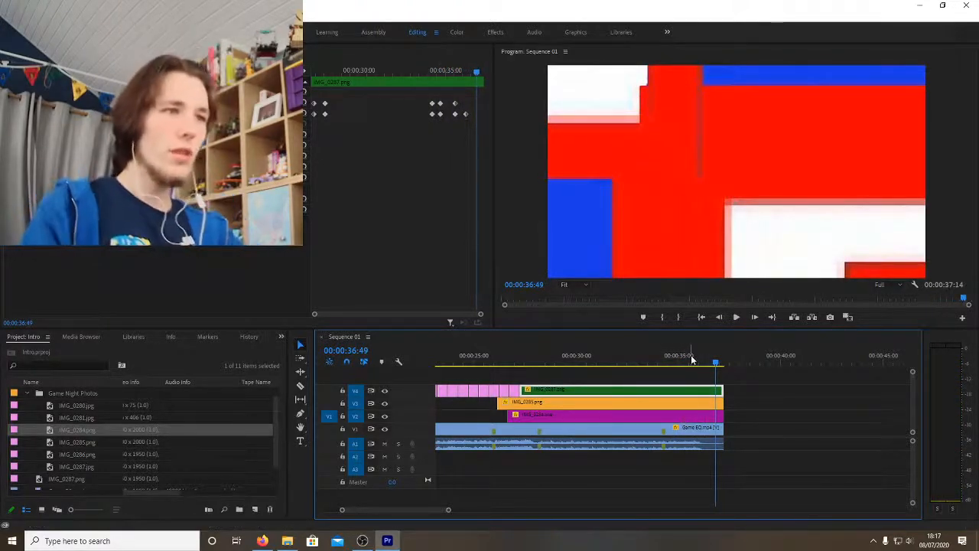
left_click(692, 359)
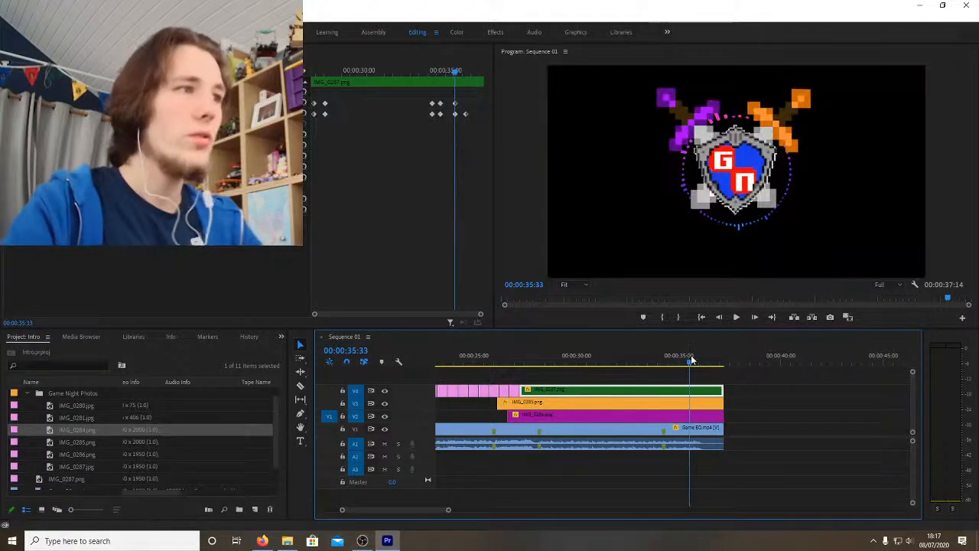
left_click(695, 362)
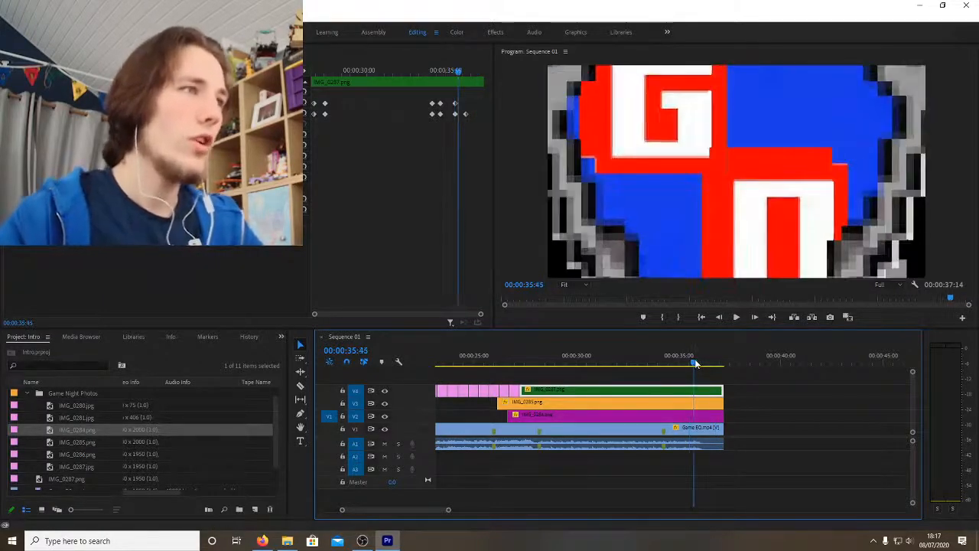
key("space")
key("space")
left_click(686, 364)
key("space")
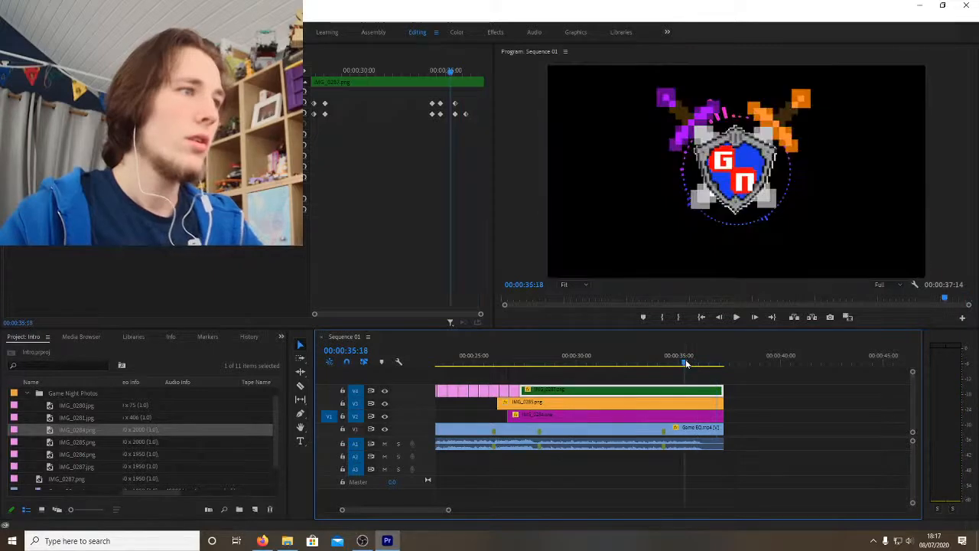
mouse_move(687, 364)
left_mouse_down()
mouse_move(704, 362)
mouse_move(686, 366)
left_mouse_up()
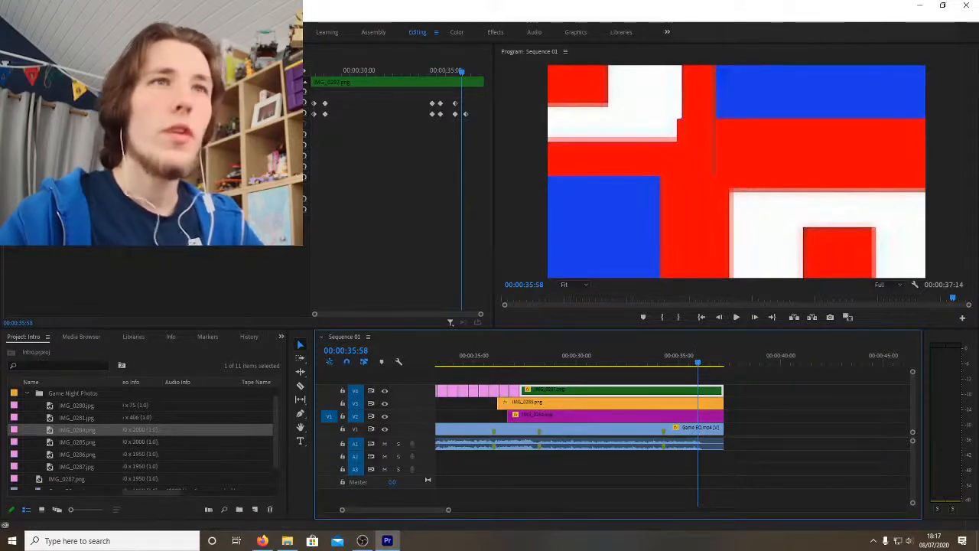
Step: Apply a Dip to White transition to the end of the GN shield clip and extend its start back to about 00:00:35:58
left_click(237, 51)
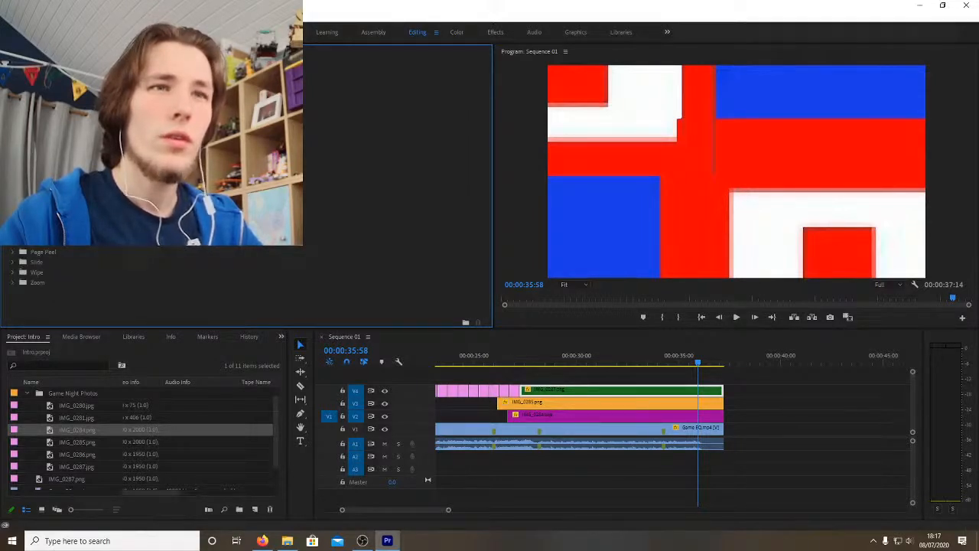
left_click_drag(396, 191, 719, 393)
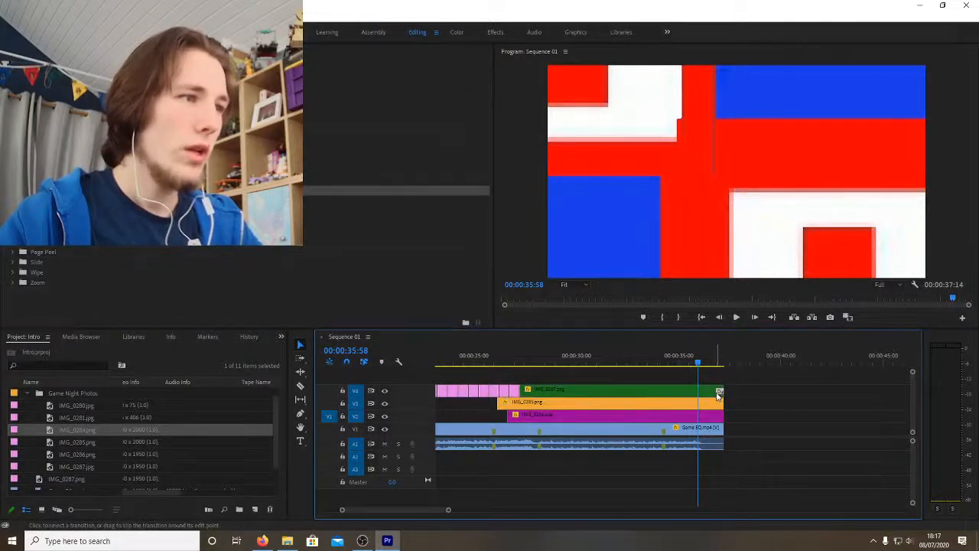
left_click_drag(342, 509, 366, 516)
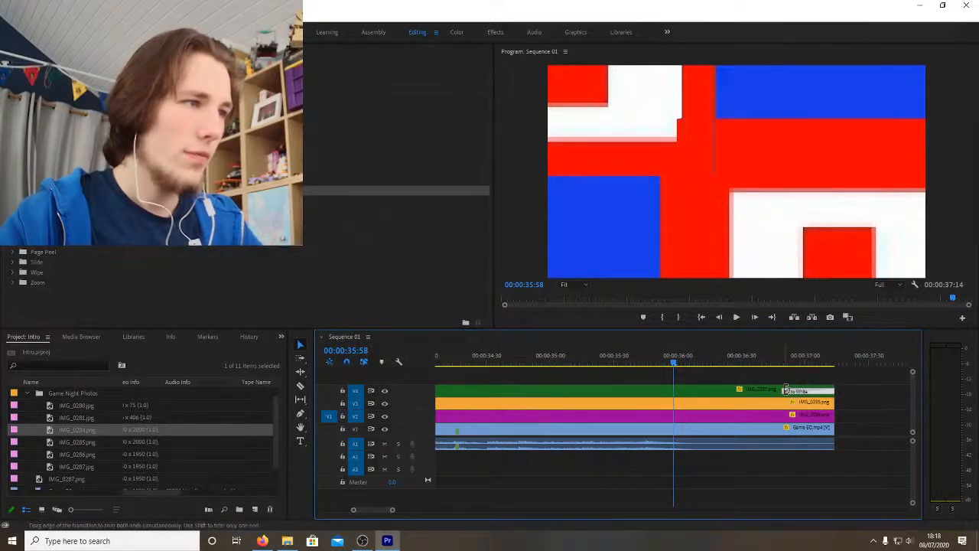
left_click_drag(785, 391, 677, 390)
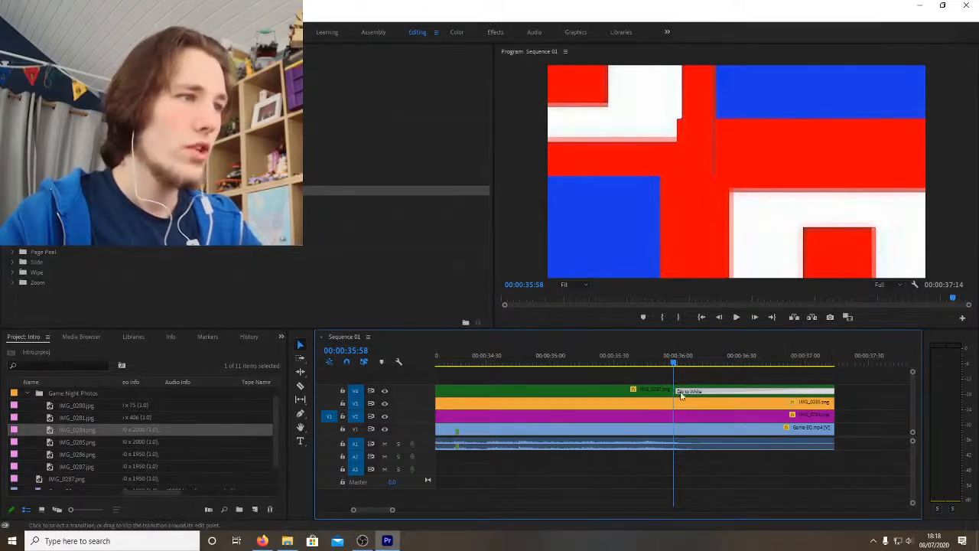
Step: Trim the ends of the GN shield, orange sword and purple sword clips back to about 00:00:36:30
left_click_drag(831, 391, 742, 391)
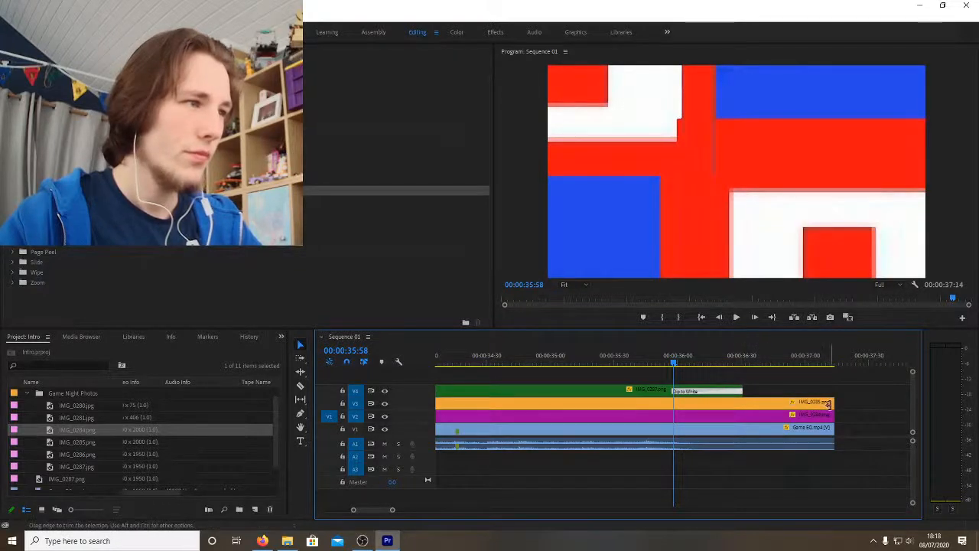
left_click_drag(832, 403, 738, 402)
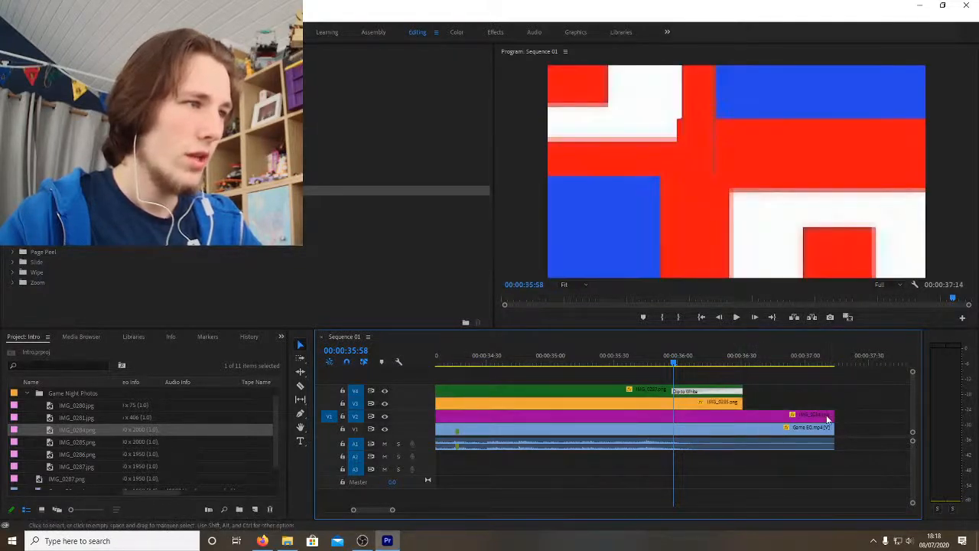
left_click_drag(832, 415, 738, 415)
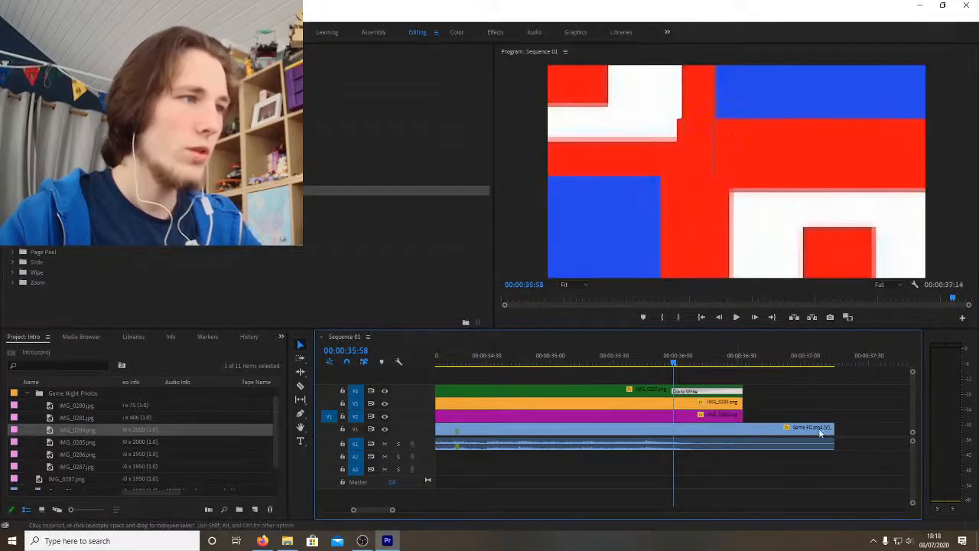
Step: Split Game EQ.mp4 at 00:00:35:58, unlink the second piece's audio and trim its video to end at about 00:00:36:30
left_click(824, 430)
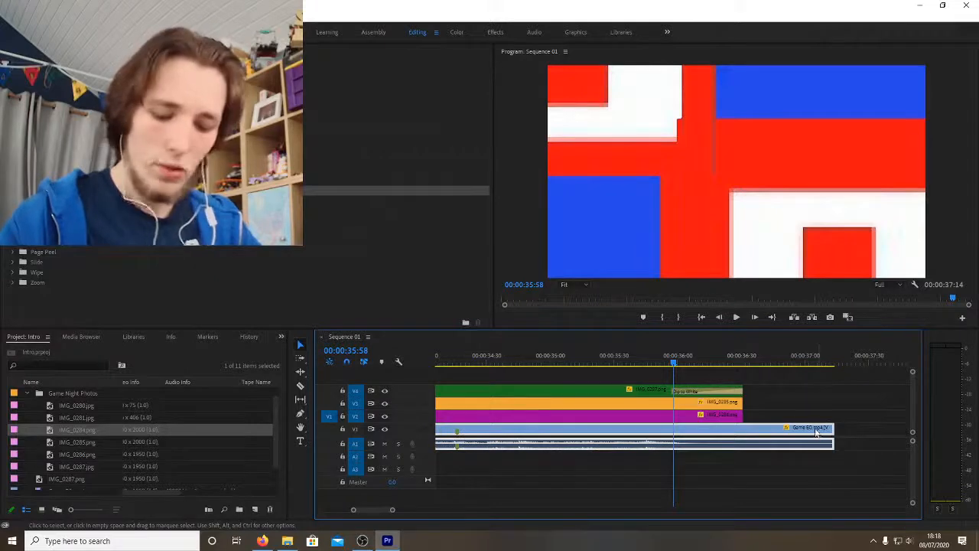
key("c")
left_click(674, 430)
key("v")
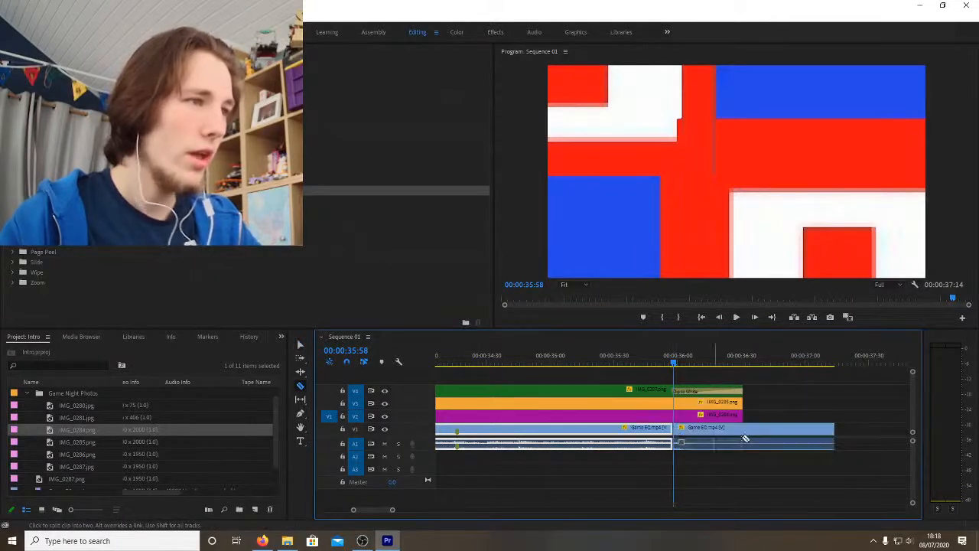
right_click(746, 434)
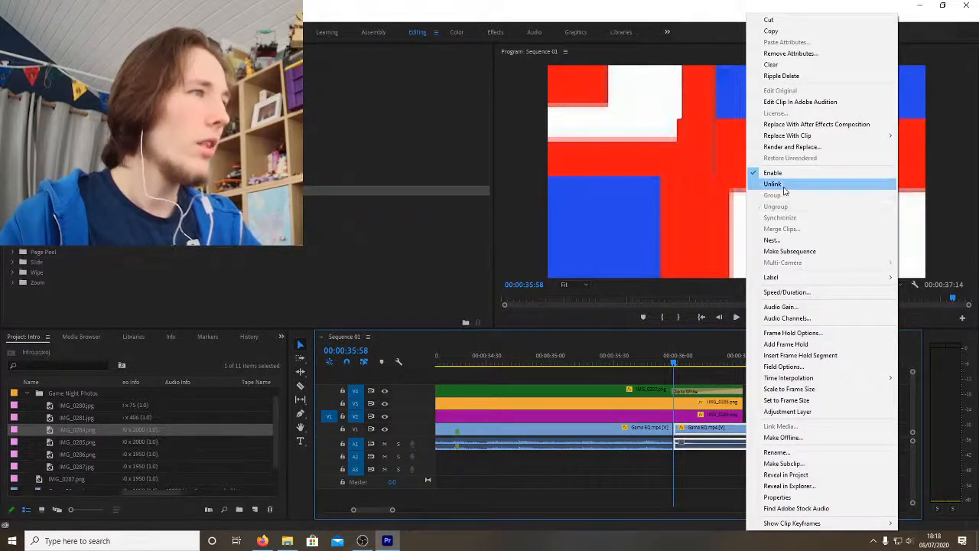
left_click(773, 184)
left_click_drag(828, 427, 742, 427)
Step: Apply Dip to White to the ends of the orange sword, purple sword and Game EQ.mp4 video clips, starting around 00:00:35:58
left_click_drag(54, 190, 674, 404)
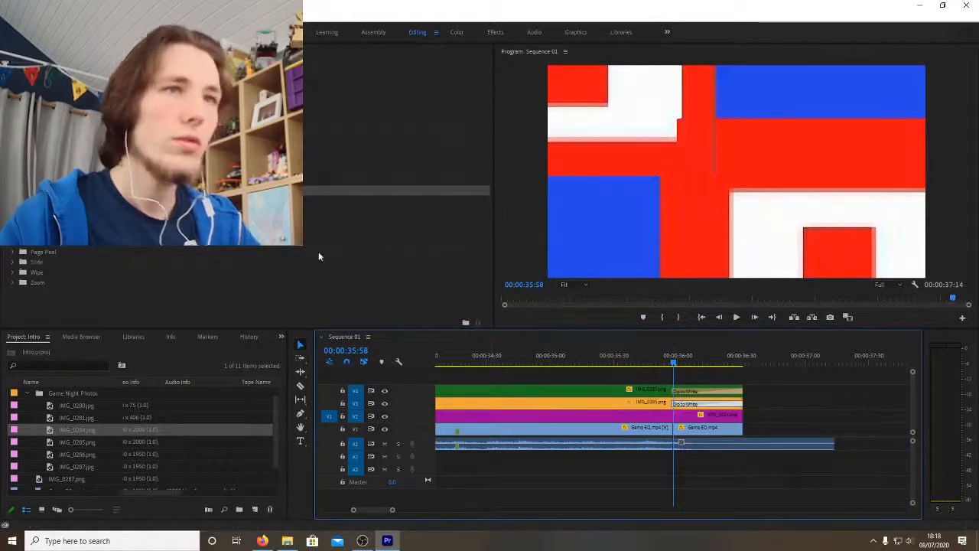
left_click_drag(53, 190, 637, 354)
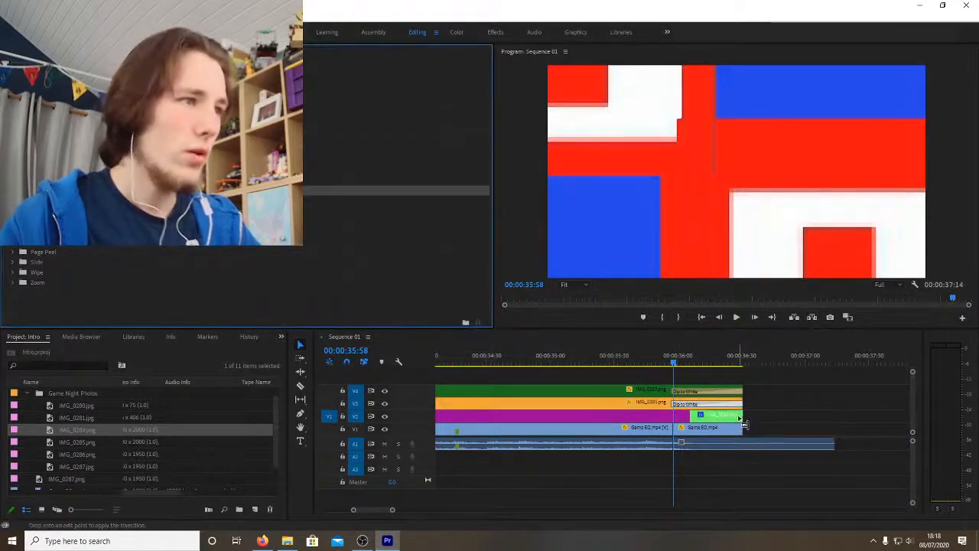
left_click_drag(744, 423, 742, 421)
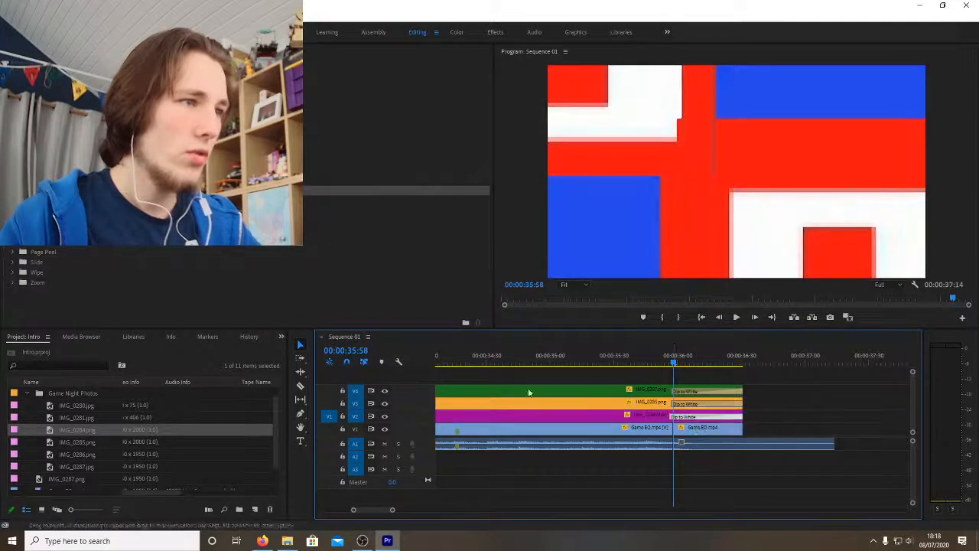
left_click_drag(54, 190, 692, 431)
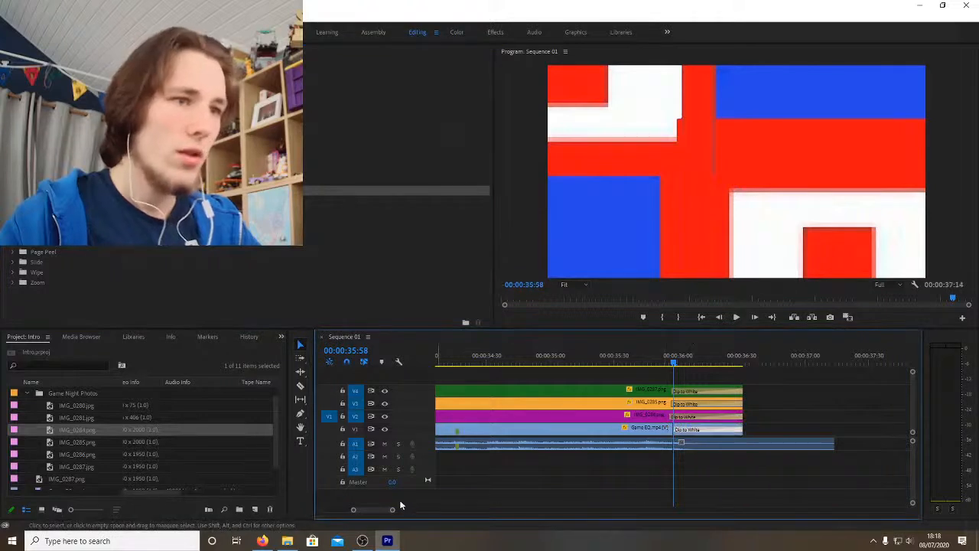
Step: Play back the end of the sequence to check the dip to white across all layers
left_click_drag(393, 510, 492, 525)
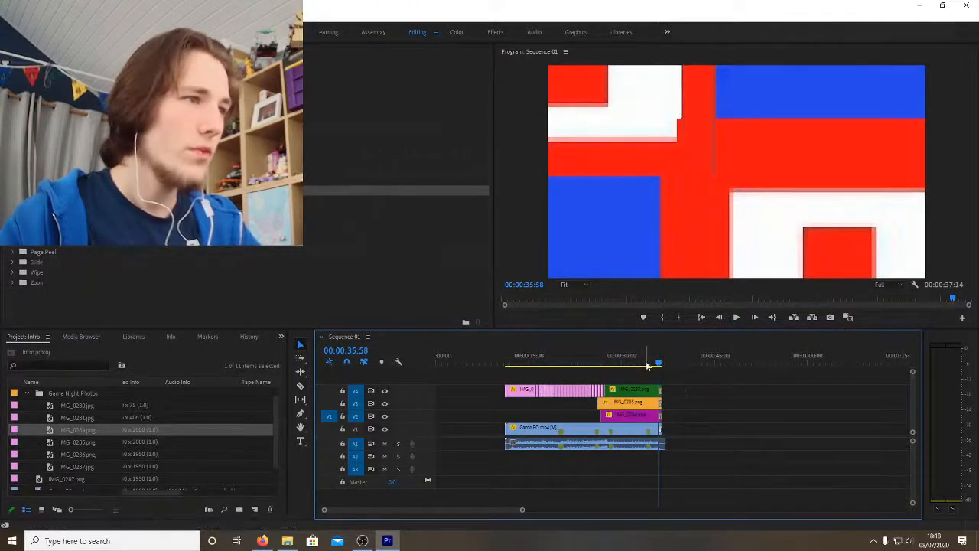
left_click(647, 364)
key("space")
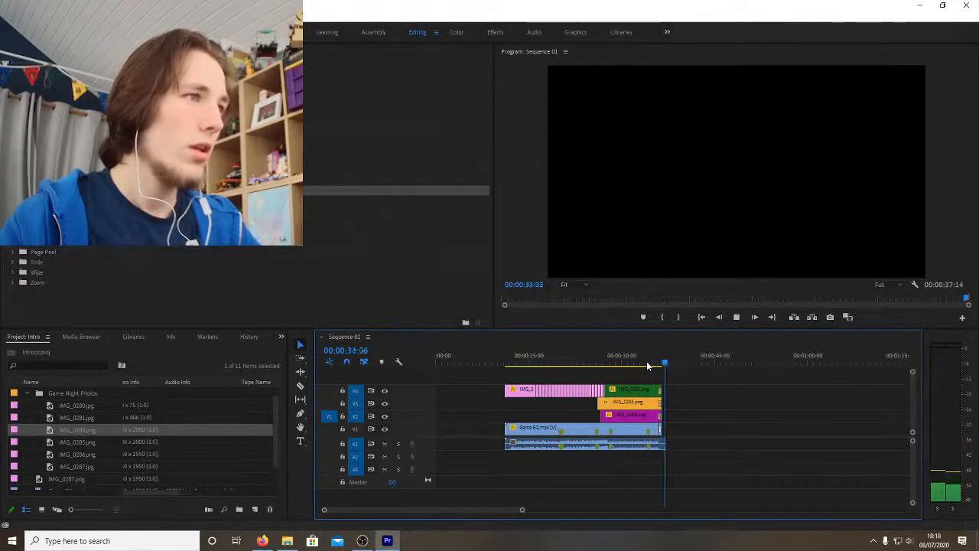
left_click(651, 363)
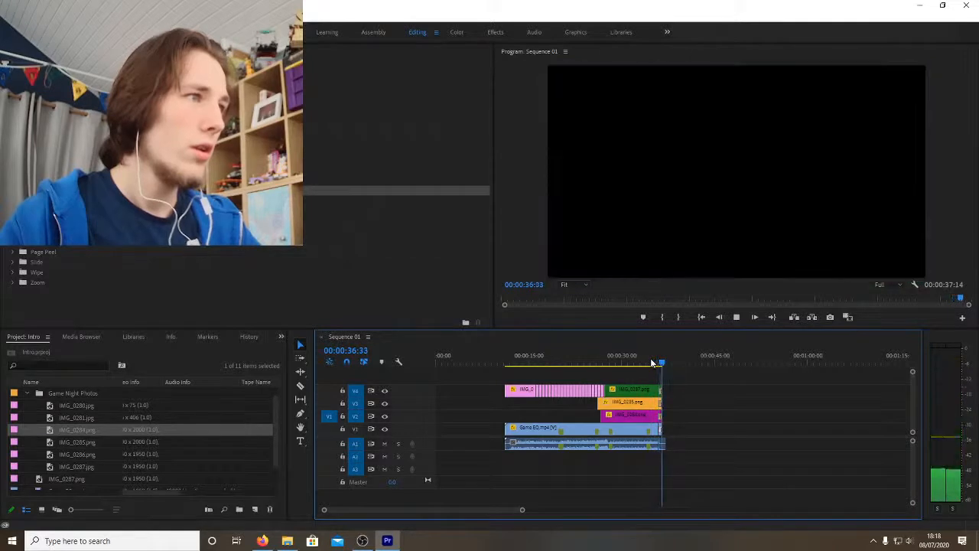
Step: Shorten the Dip to White transitions on all four video tracks and trim the clip ends back to about 00:00:36:14
left_click_drag(325, 513, 449, 517)
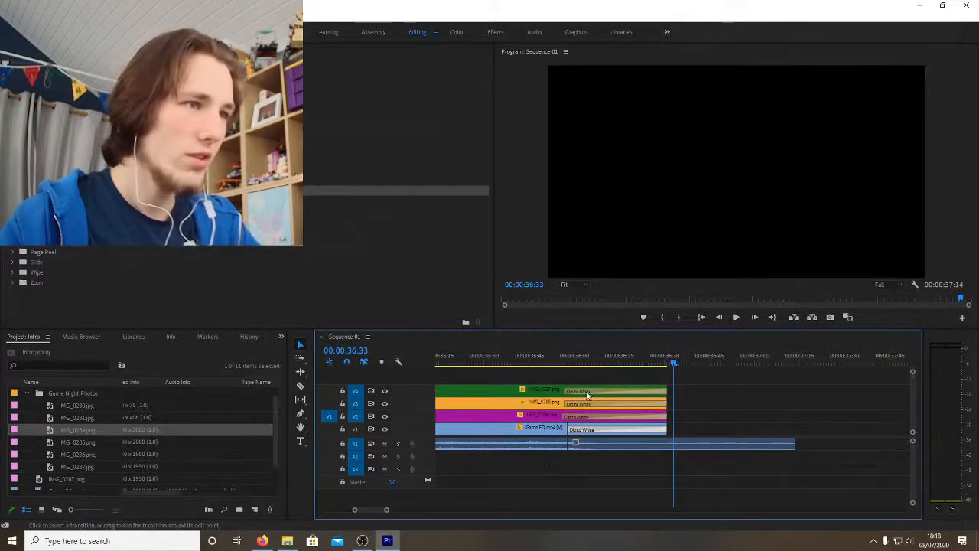
left_click_drag(570, 391, 622, 405)
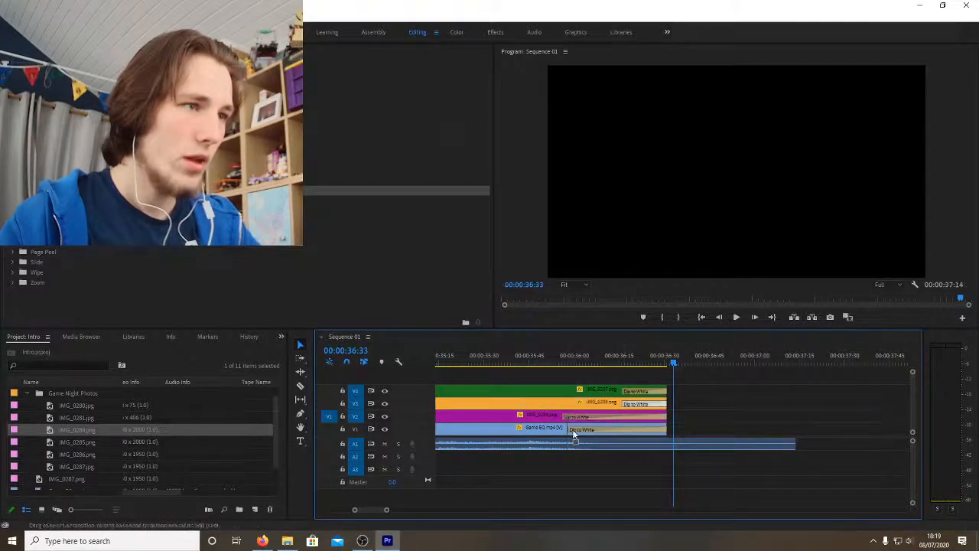
left_click_drag(565, 417, 626, 430)
left_click_drag(663, 391, 616, 429)
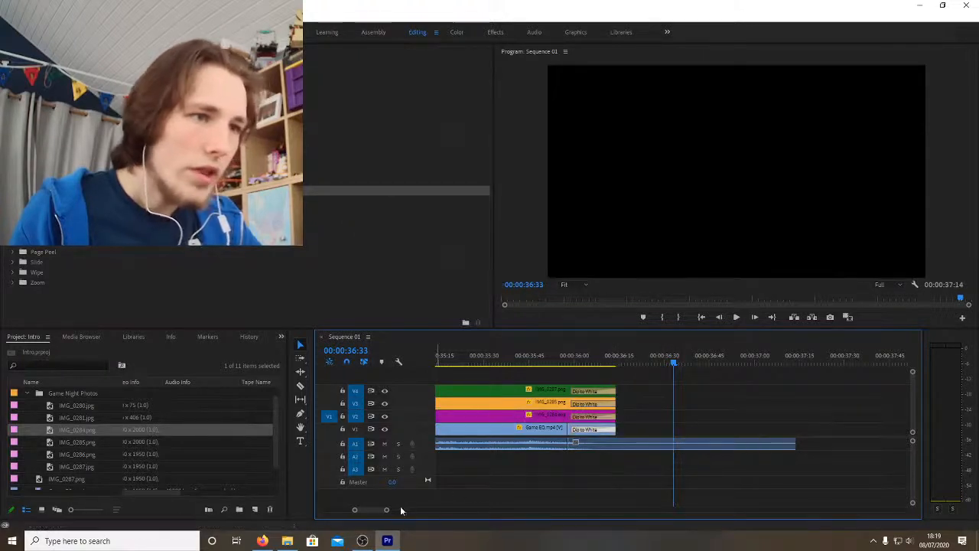
Step: Play back the shortened ending several times, including the zoom-in from about 00:00:35:00
left_click_drag(388, 510, 457, 510)
left_click(595, 363)
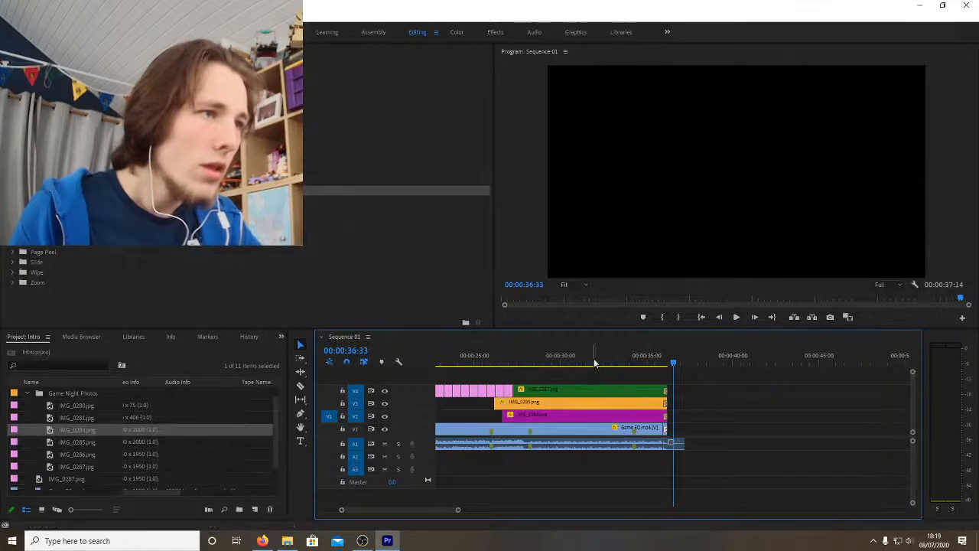
key("space")
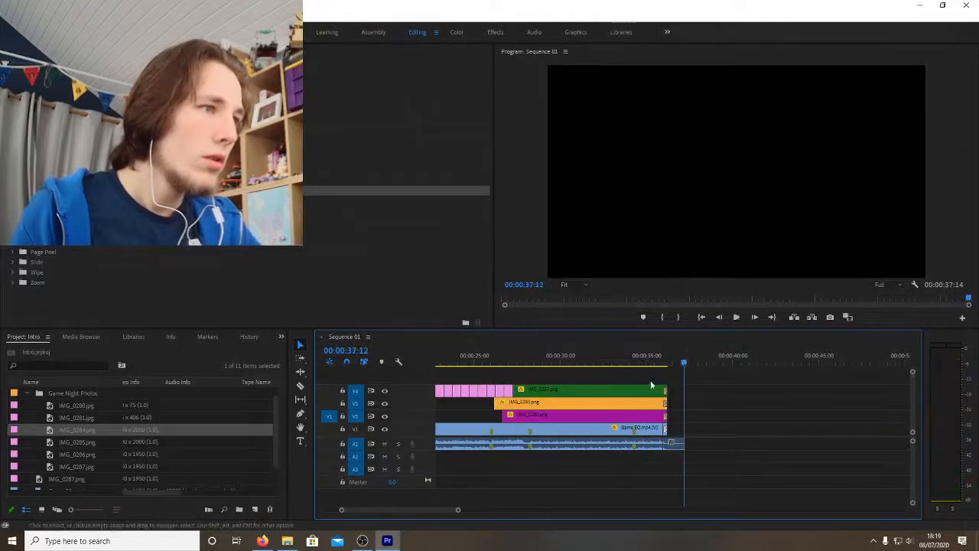
left_click(656, 360)
key("space")
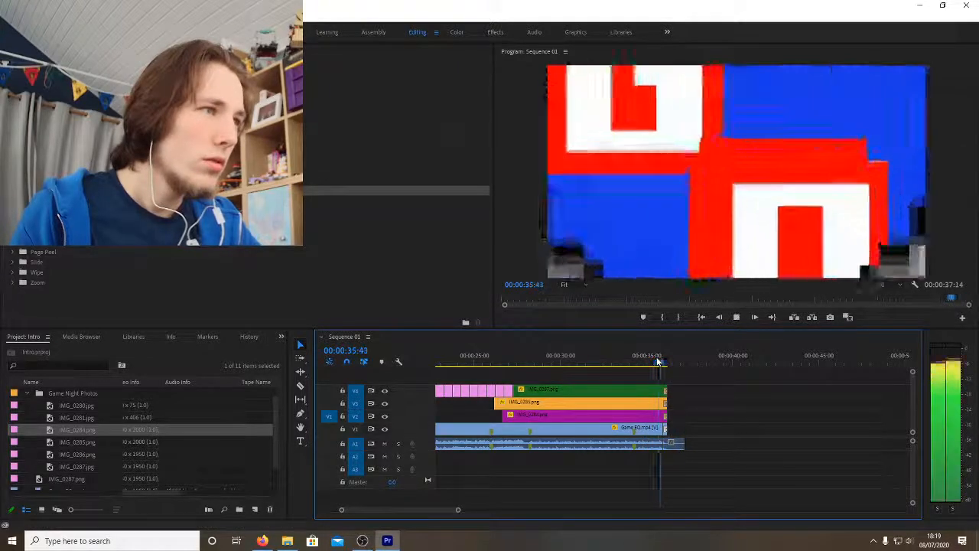
left_click(648, 356)
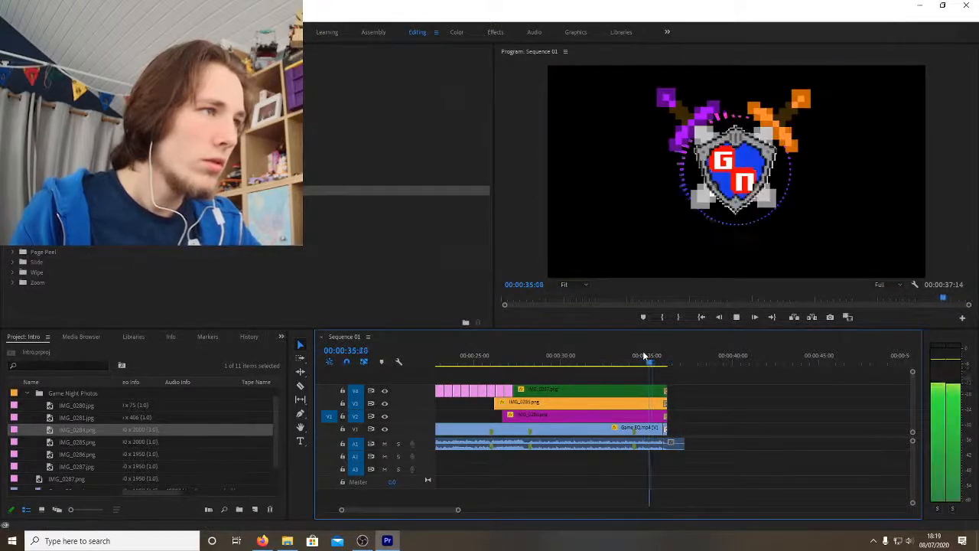
key("space")
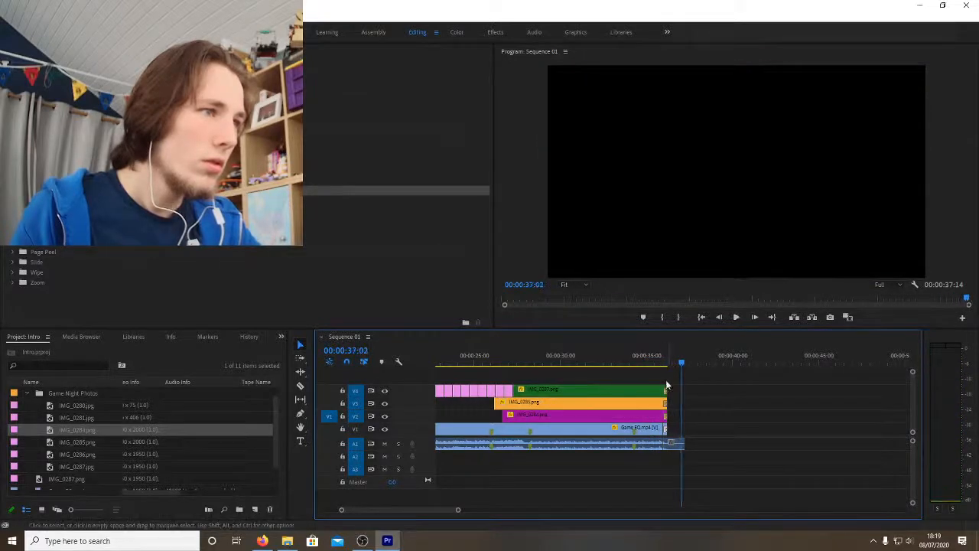
Step: Extend all four video clips to end at about 00:00:36:31 and lengthen their Dip to White transitions to start near 00:00:36:02
left_click_drag(672, 392, 675, 391)
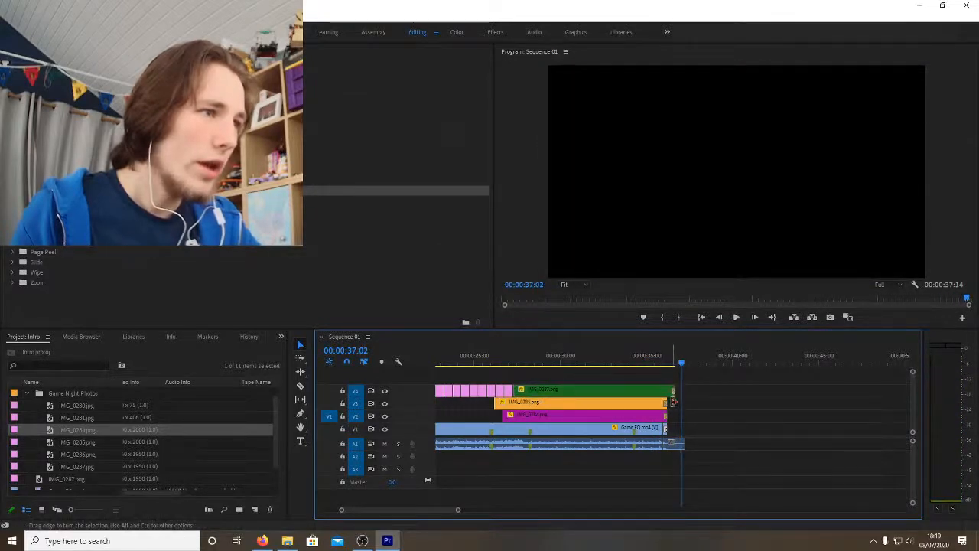
left_click_drag(344, 513, 382, 514)
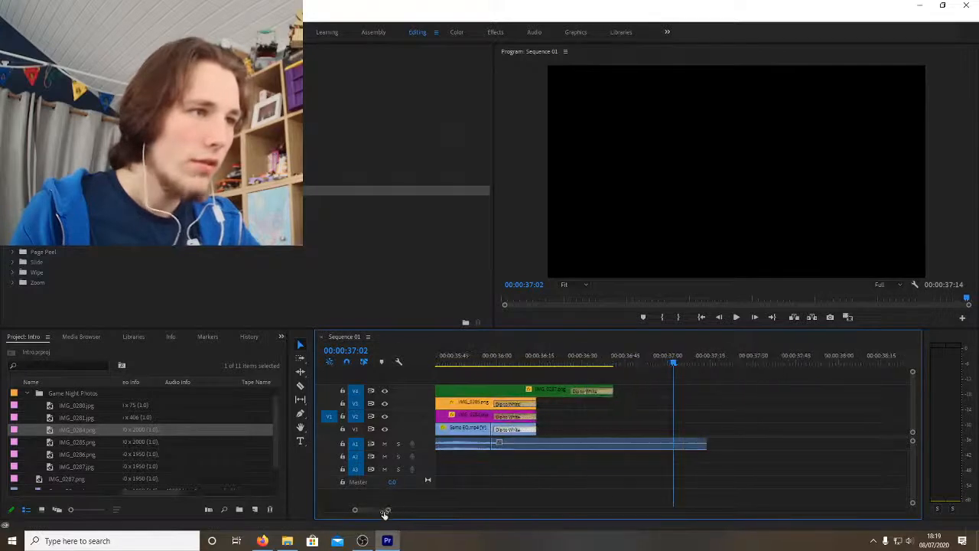
left_click_drag(608, 391, 588, 429)
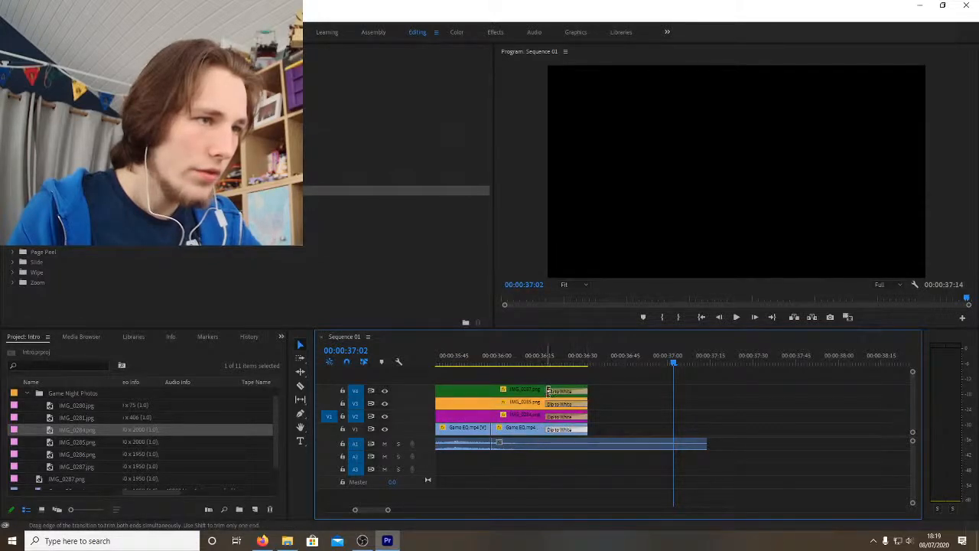
left_click_drag(548, 391, 506, 424)
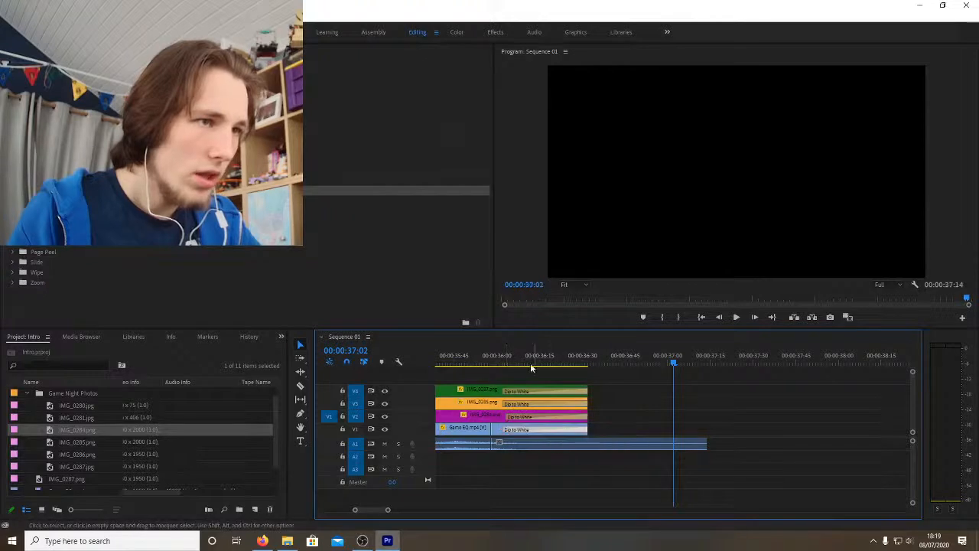
Step: Play back the revised dip to white, including a longer run through the logo's return to the sequence end
left_click(464, 357)
key("space")
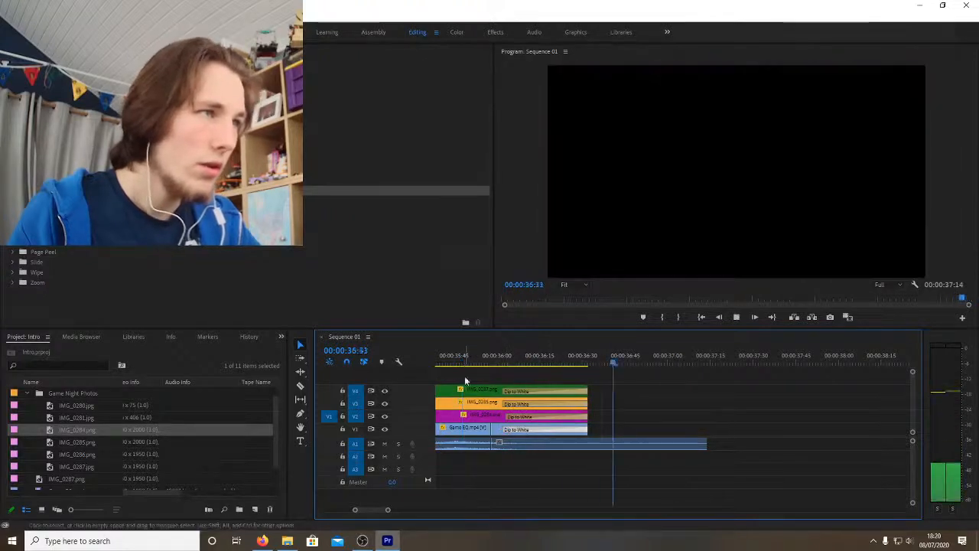
key("Home")
left_click_drag(357, 510, 493, 509)
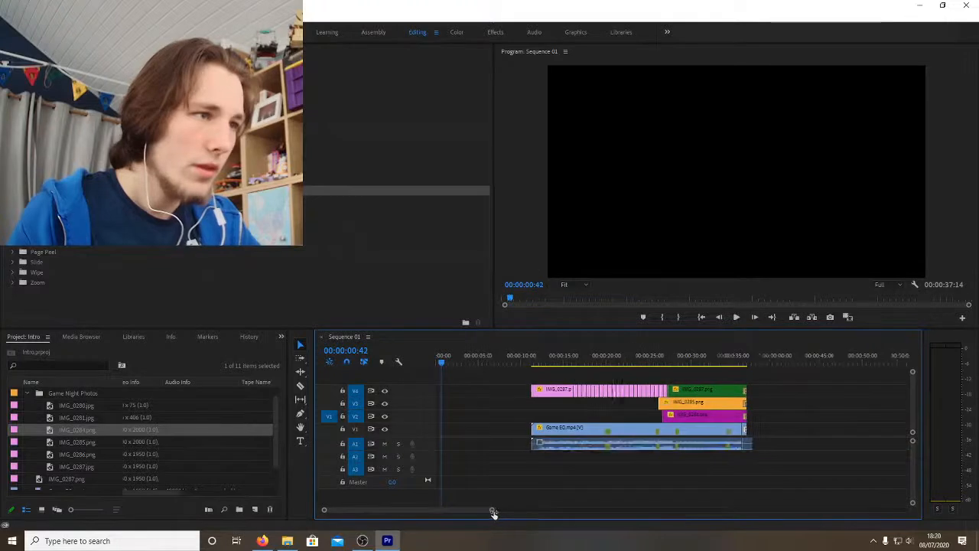
left_click(690, 364)
key("space")
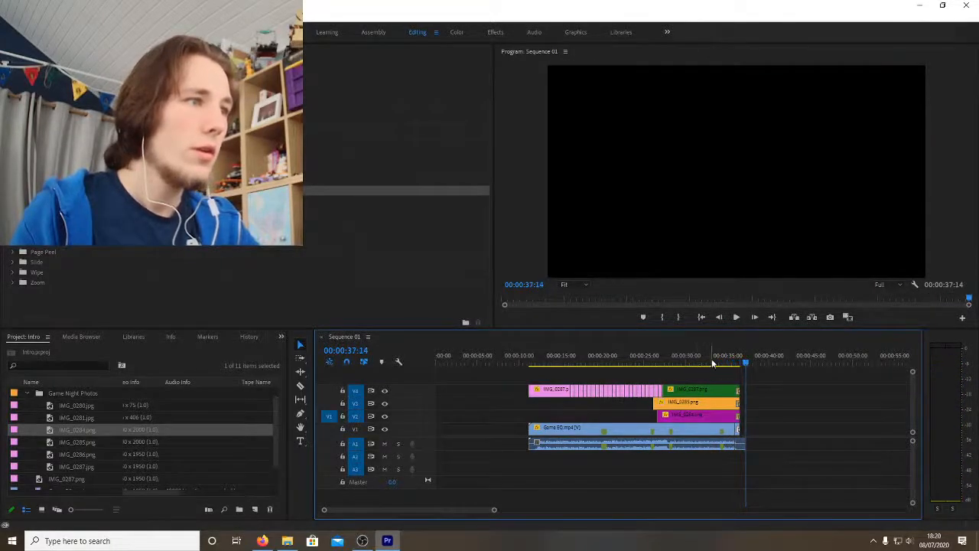
Step: Review the intro from 00:00:23:07 through to its end and save the project
left_click(632, 363)
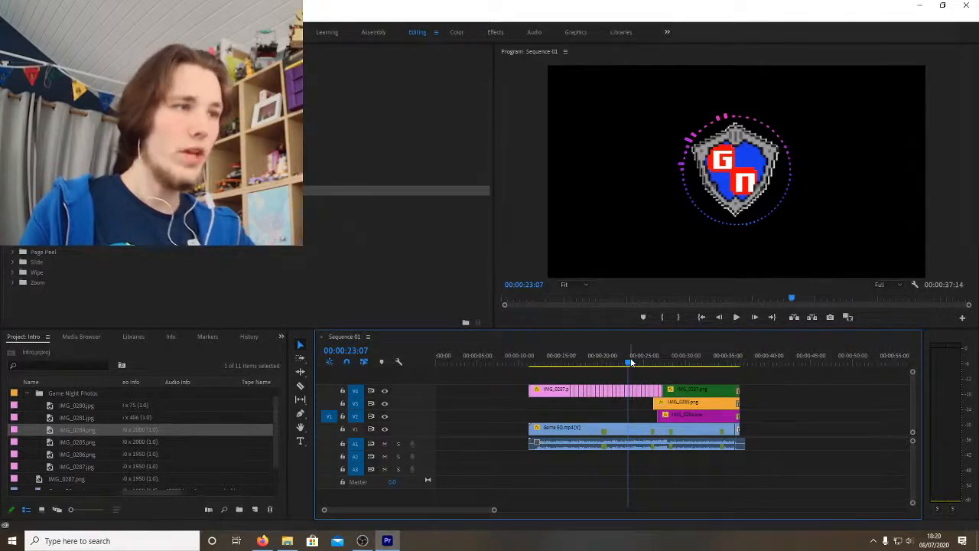
key("space")
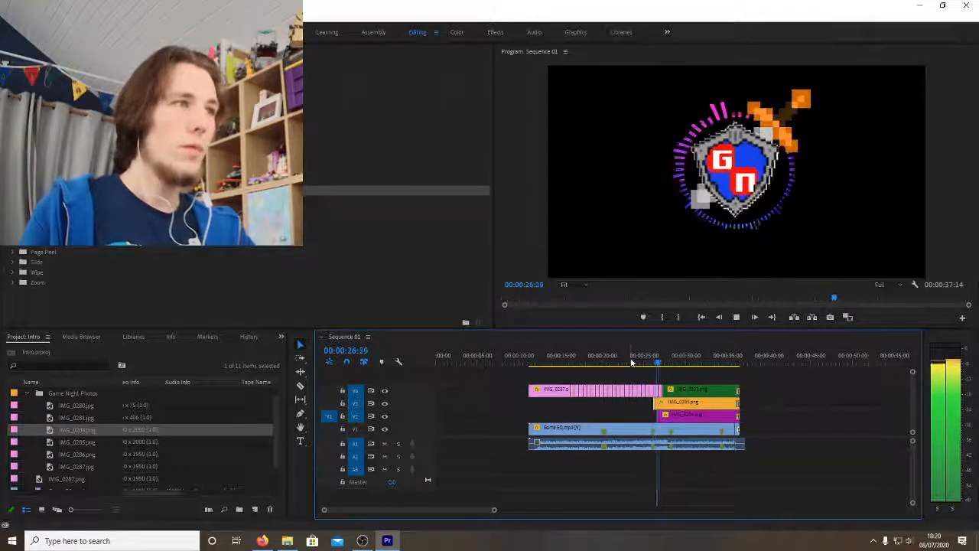
key("space")
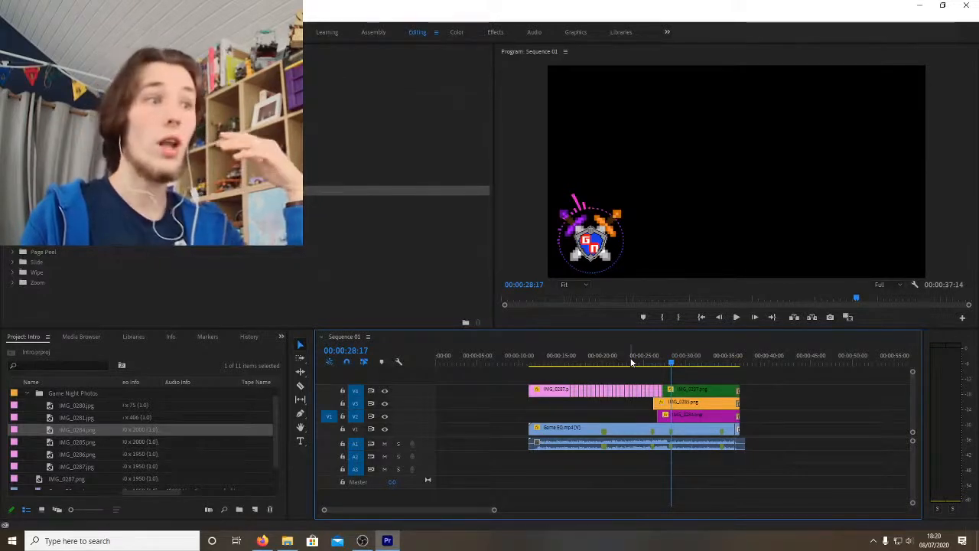
key("space")
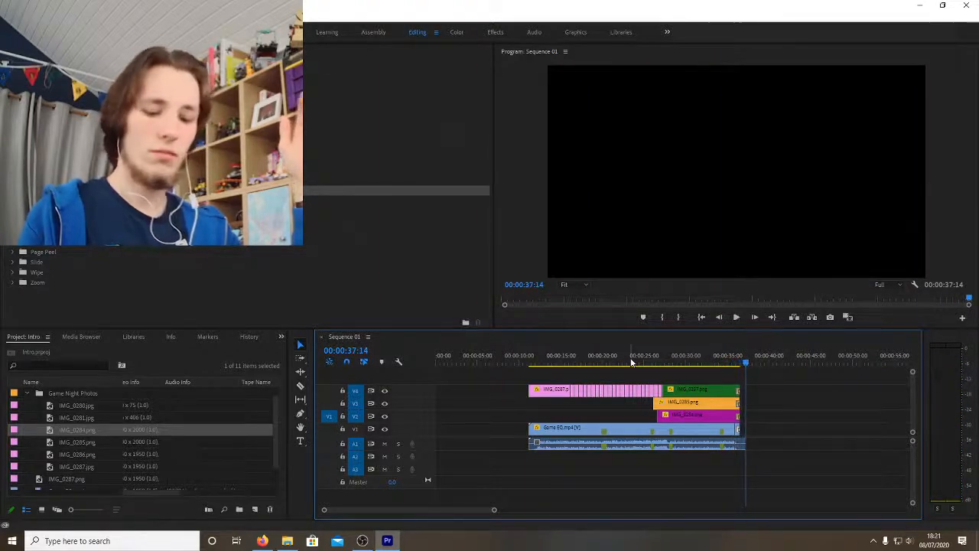
key("ctrl+s")
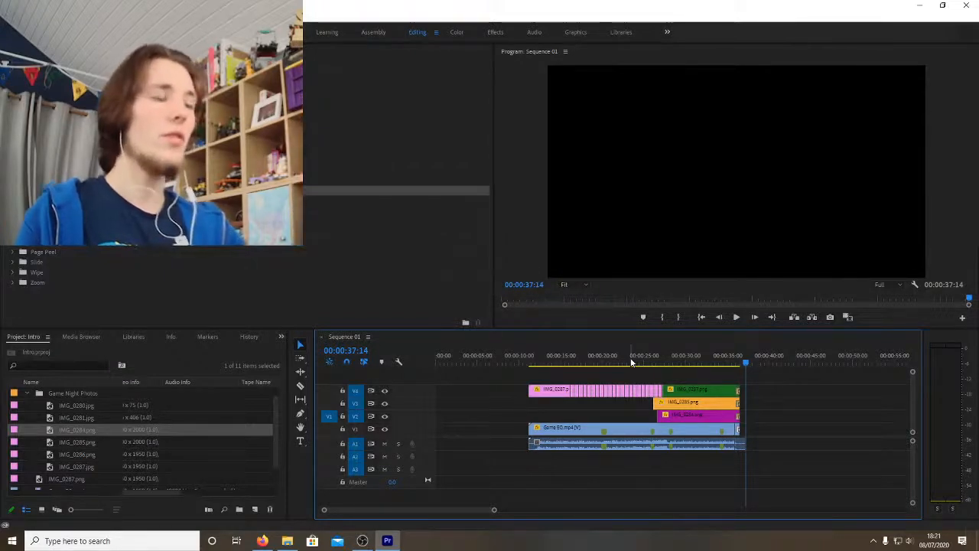
Step: Select the GN shield clip on V4 and move the playhead to its lower-left corner keyframe at 00:00:28:05
left_click(697, 364)
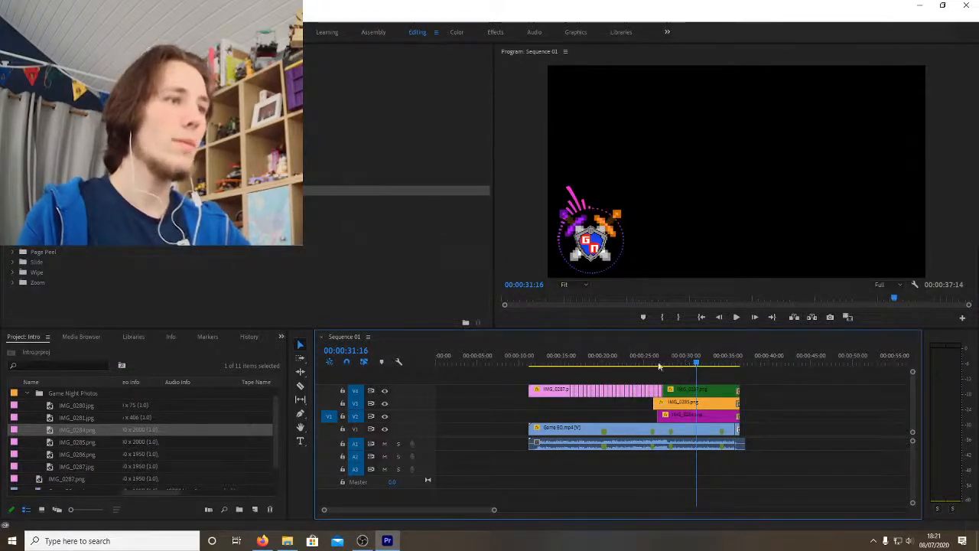
left_click_drag(325, 512, 373, 512)
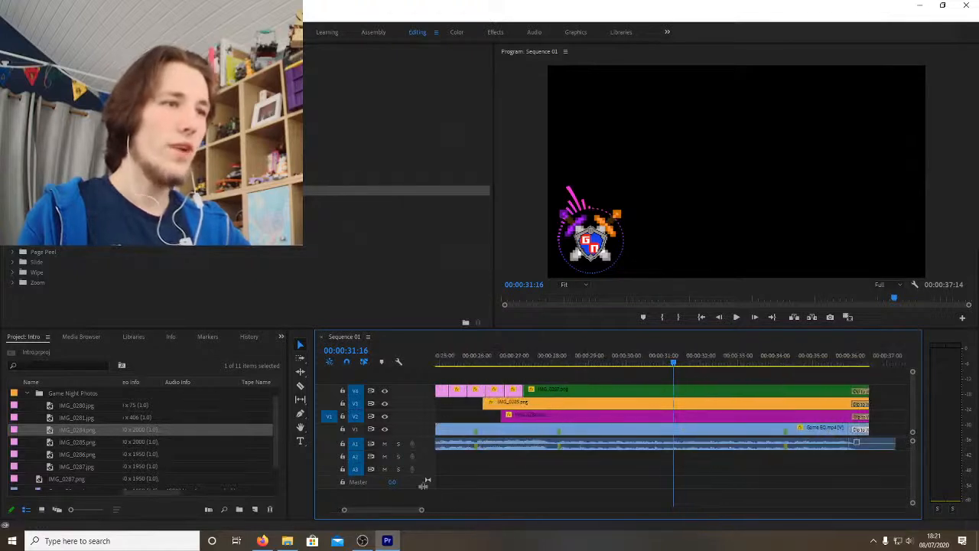
left_click(535, 361)
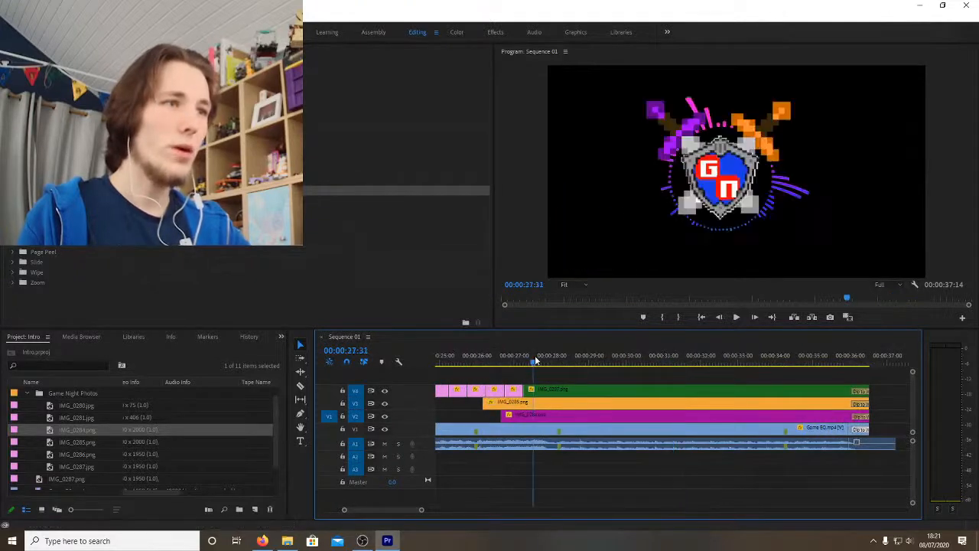
left_click(567, 396)
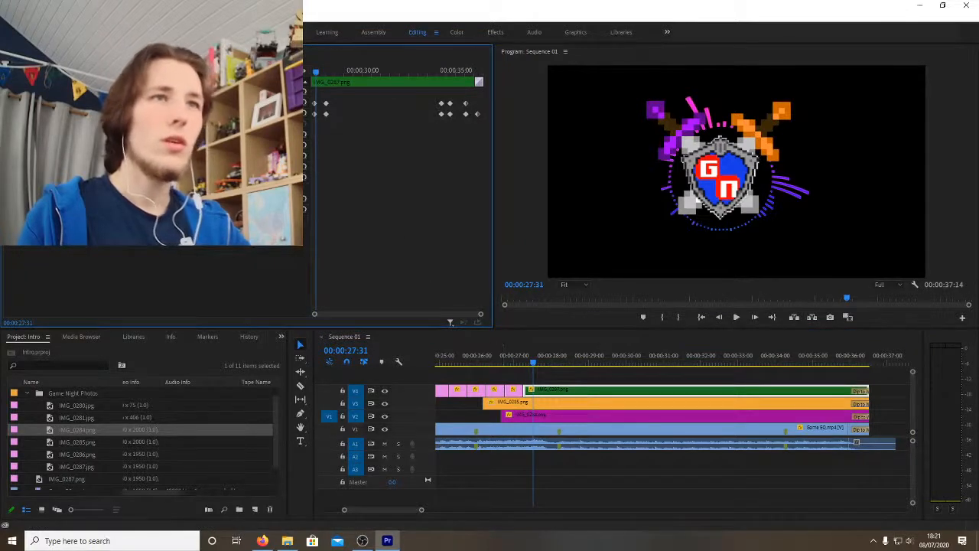
key("space")
key("space")
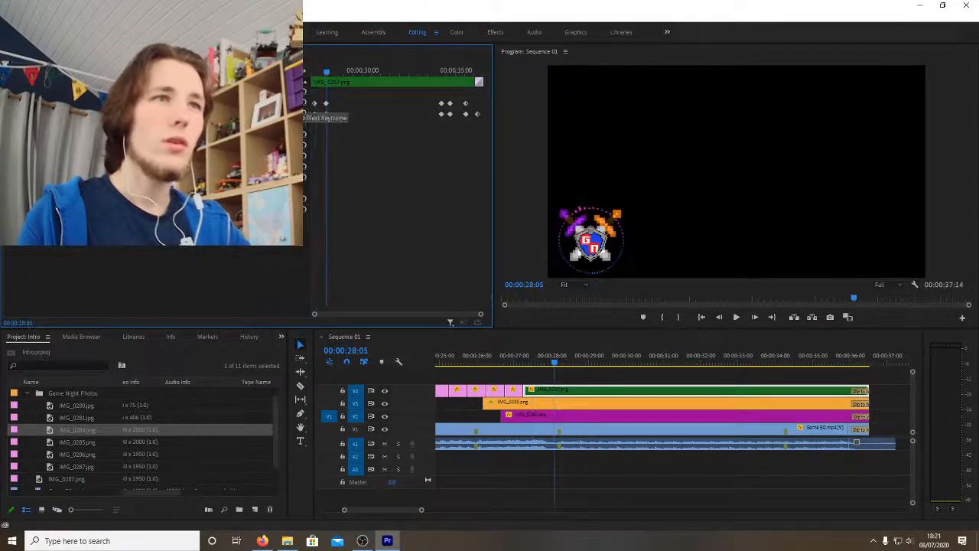
Step: Scrub around the logo's arrival in the lower-left corner of the frame and park the playhead at 00:00:28:16
left_click(555, 365)
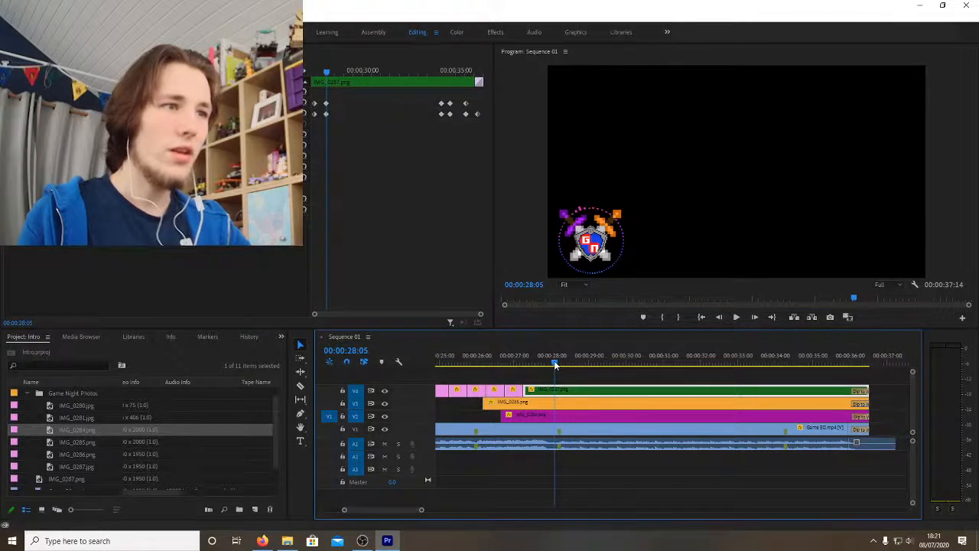
key("space")
left_click(554, 361)
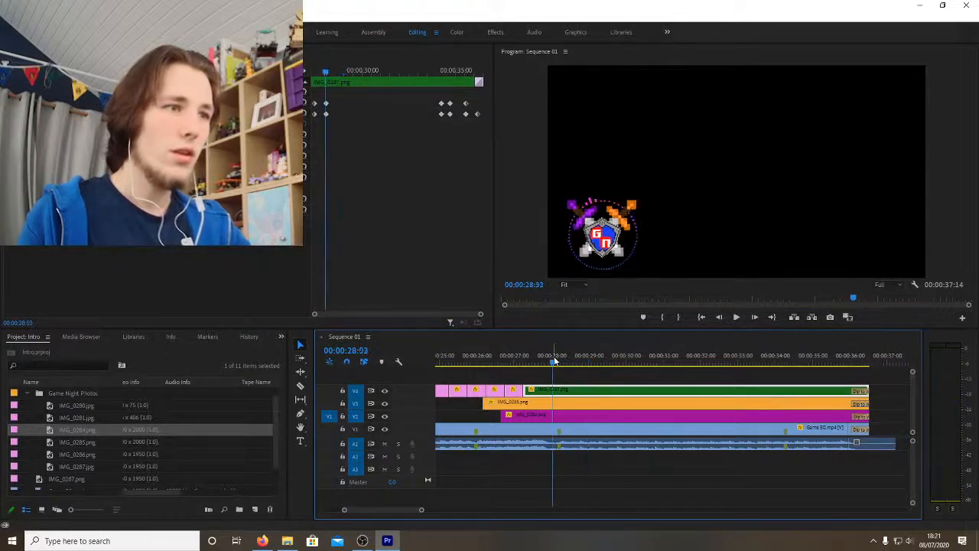
left_click_drag(554, 360, 557, 361)
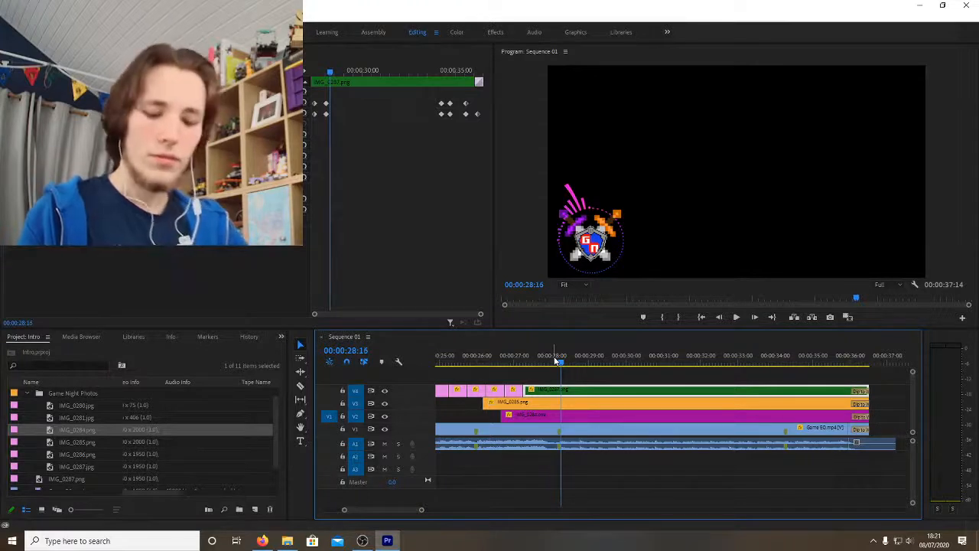
Step: Split the GN shield clip on V4 at 00:00:28:16 and play the sequence through the logo's return to 00:00:34:52
key("c")
left_click(567, 390)
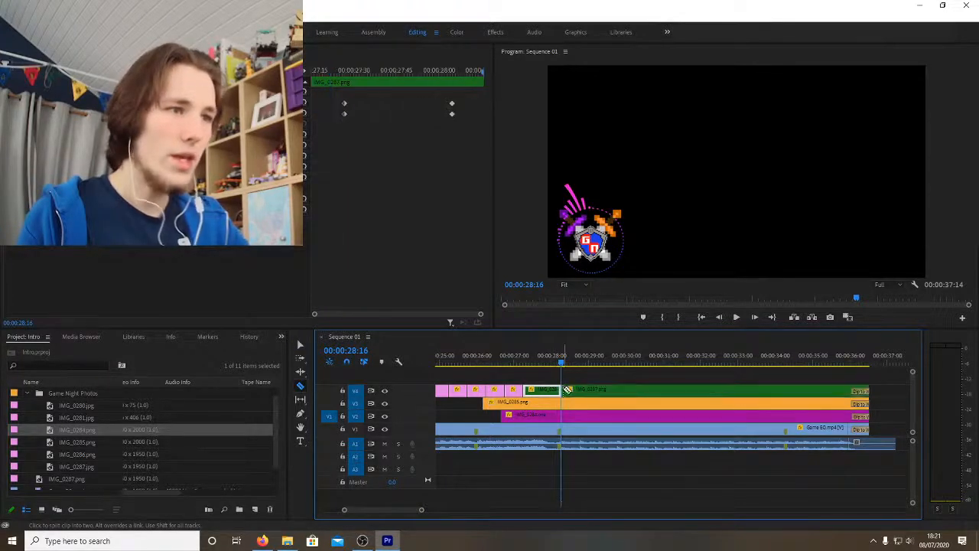
key("space")
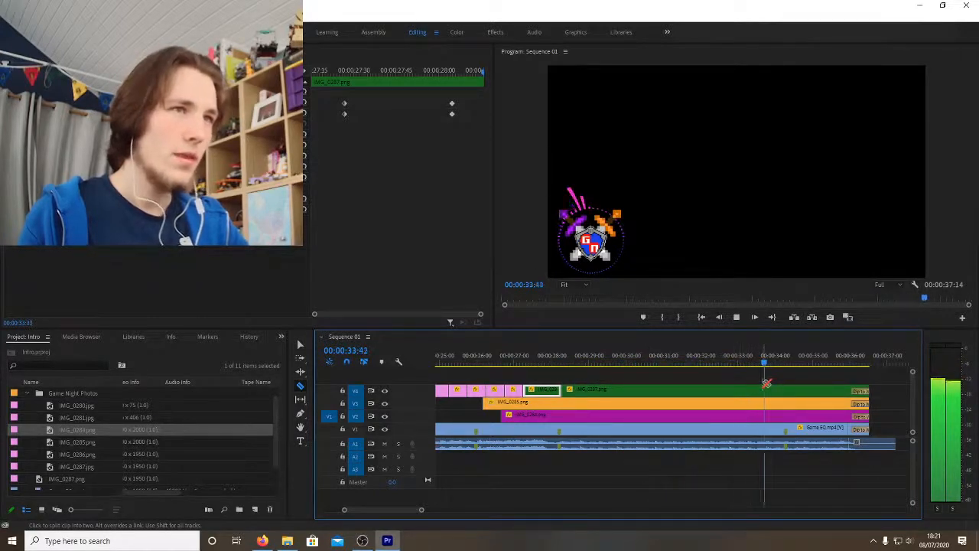
key("space")
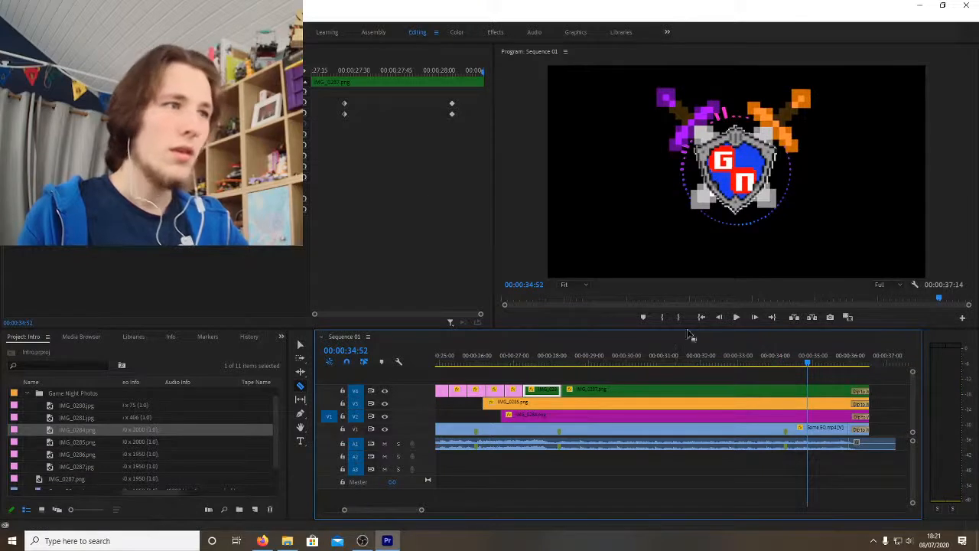
Step: Split the remaining shield clip on V4 at 00:00:33:45 and delete the section between 00:00:28:16 and that cut
key("v")
left_click(779, 392)
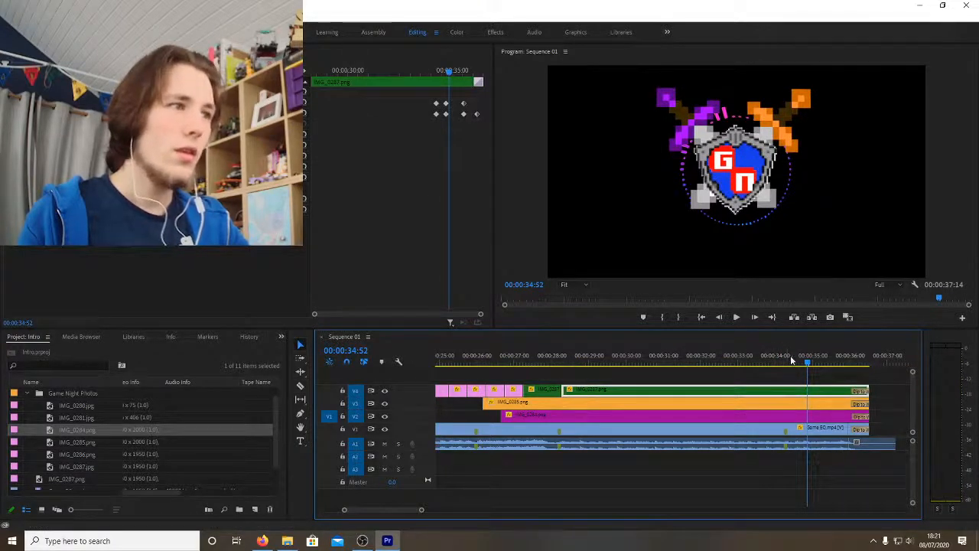
left_click_drag(805, 365, 755, 367)
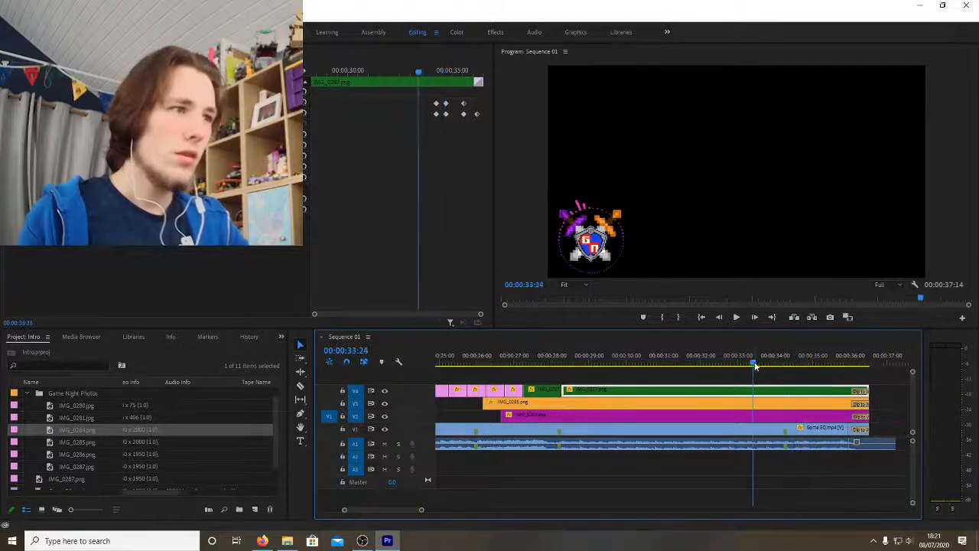
key("space")
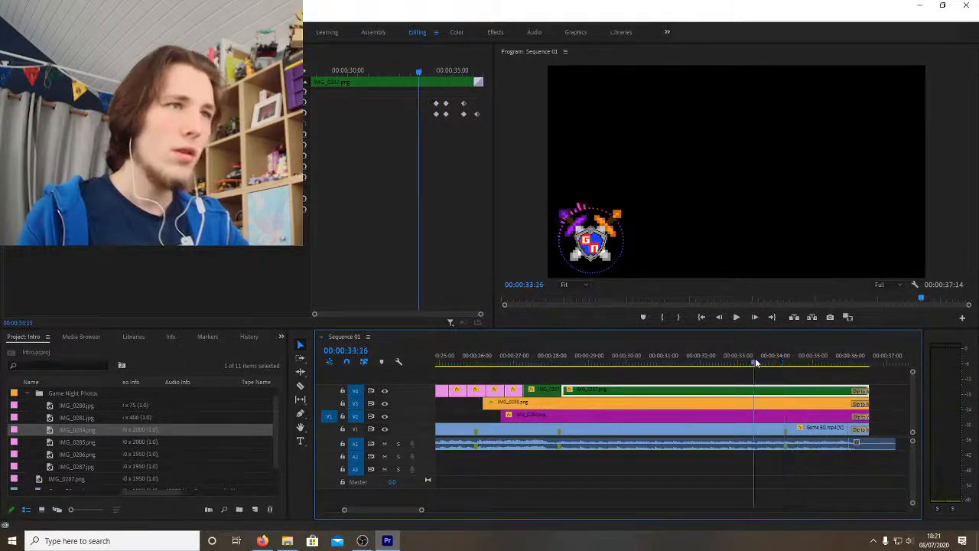
left_click(764, 364)
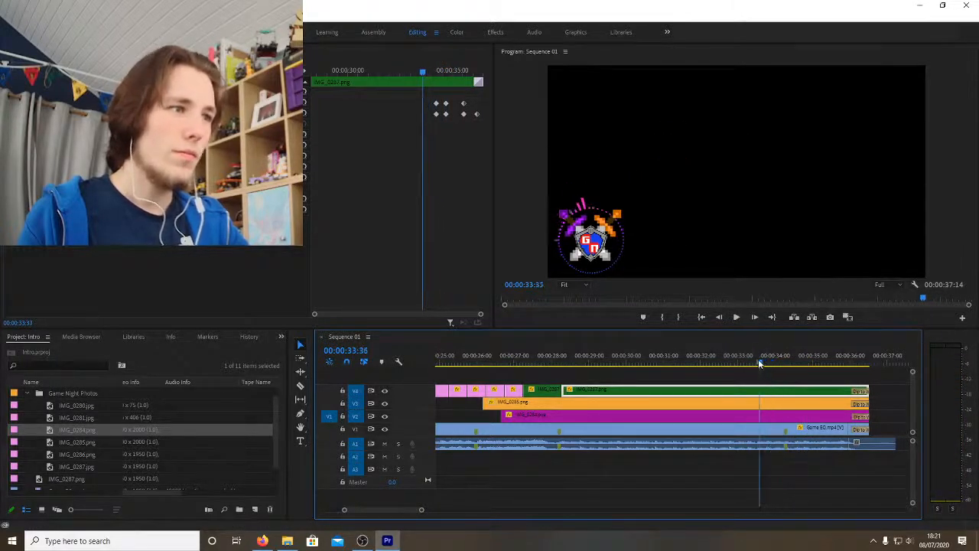
left_click_drag(765, 364, 767, 365)
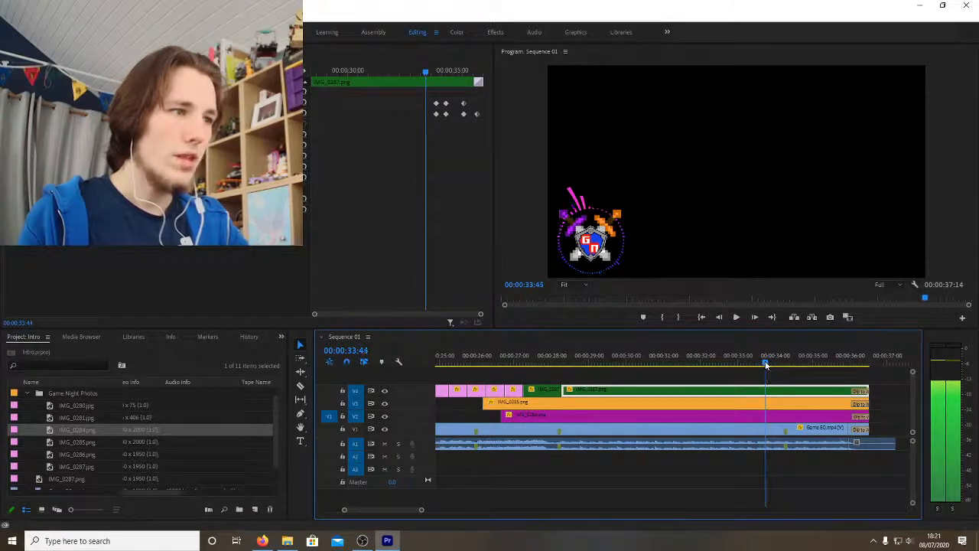
left_click(756, 392)
key("ctrl+k")
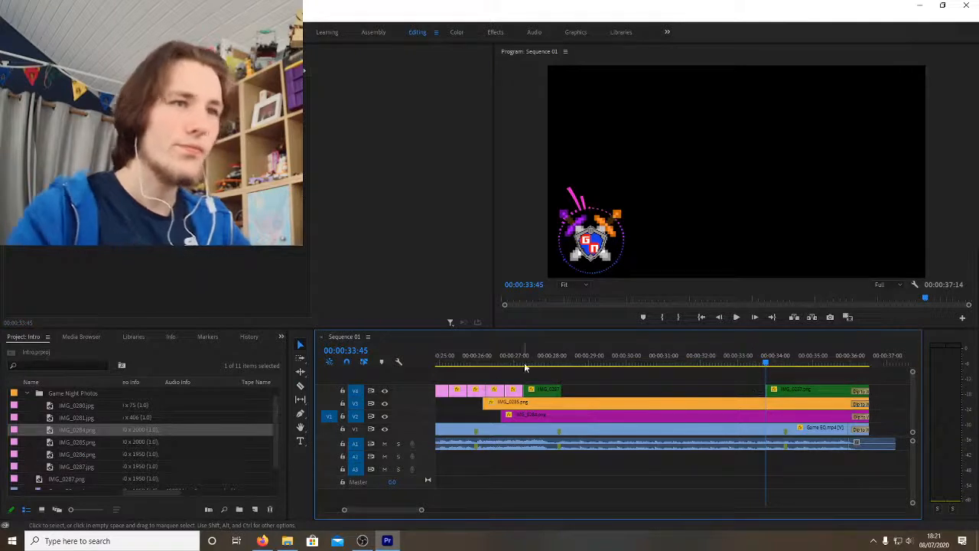
Step: Duplicate the pulsing shield clip near 00:00:26:00 into the V4 gap and place it directly after the cut at 00:00:28:16
left_click(475, 391)
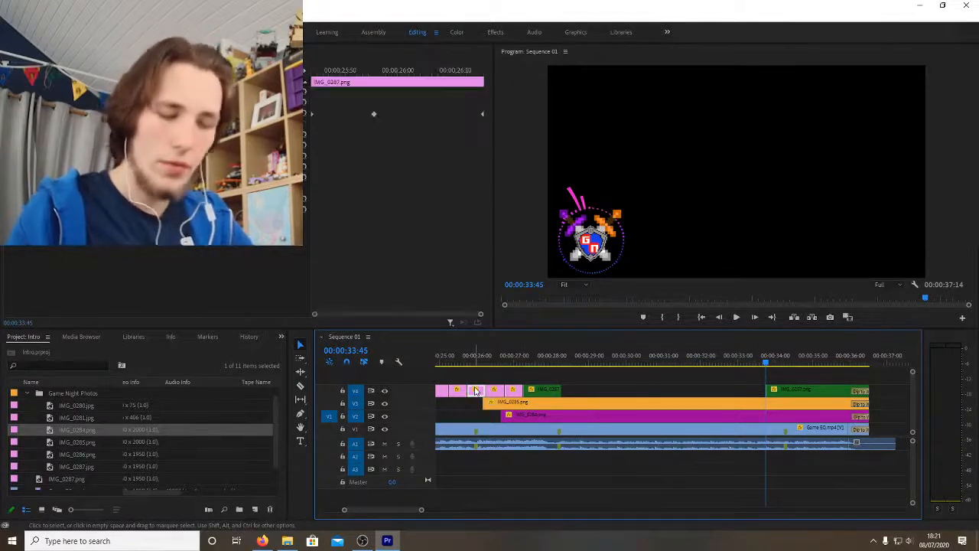
left_click(576, 360)
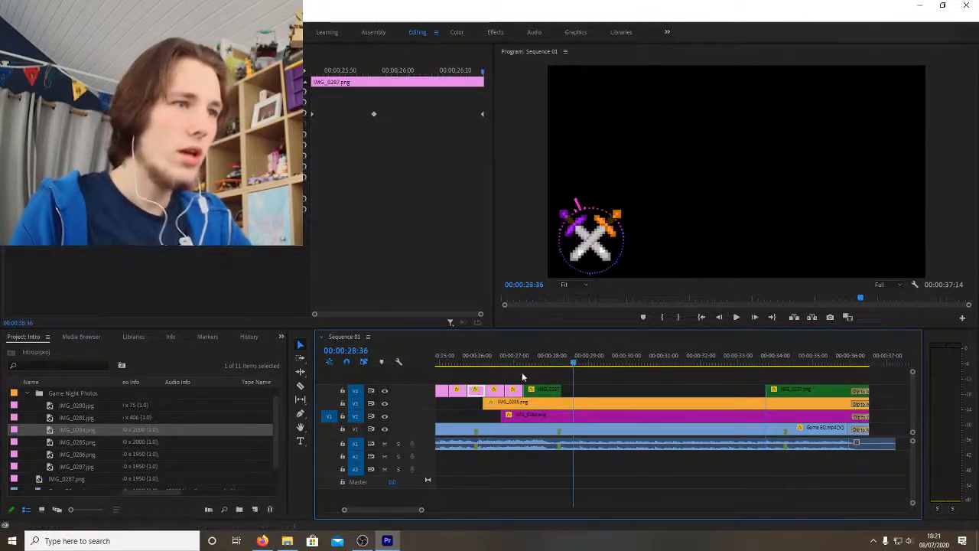
key("ctrl+v")
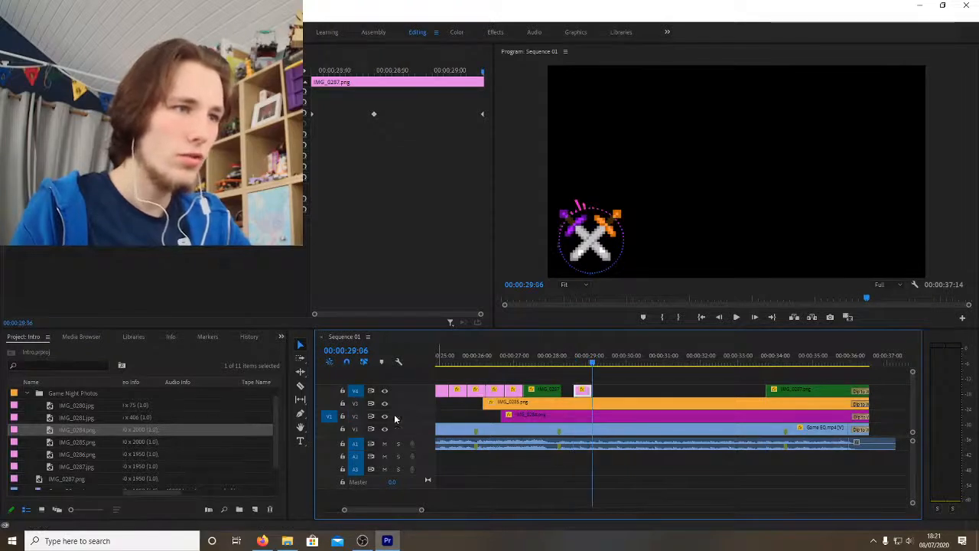
left_click_drag(584, 391, 570, 391)
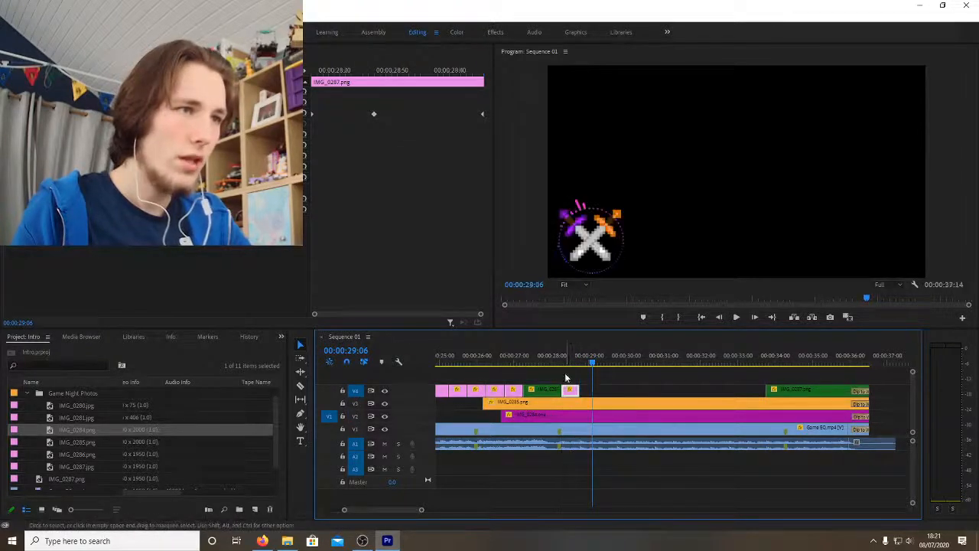
Step: At the duplicate clip's middle keyframe at 00:00:28:27, shift the shield towards the left edge of the frame and shrink its scale
left_click(567, 358)
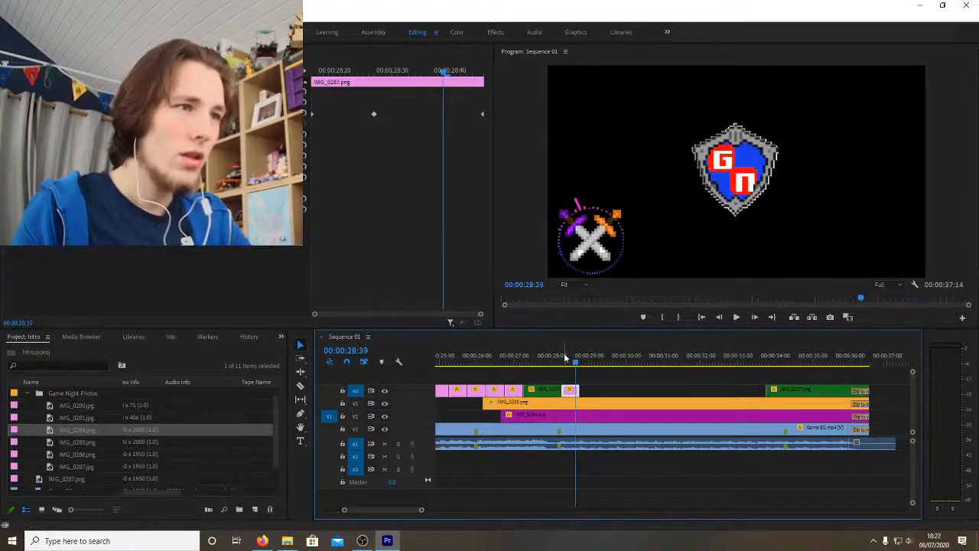
left_click(559, 363)
left_click_drag(559, 365, 570, 361)
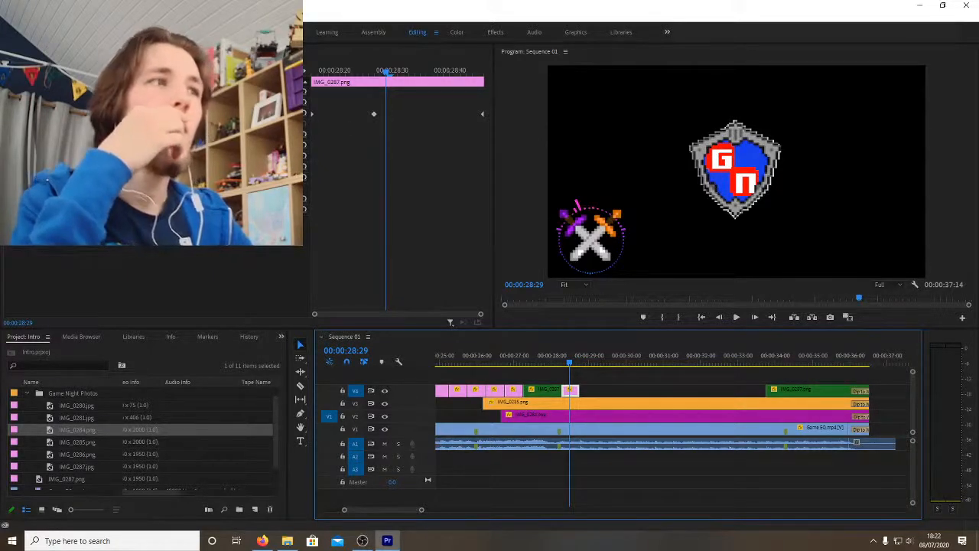
left_click(311, 113)
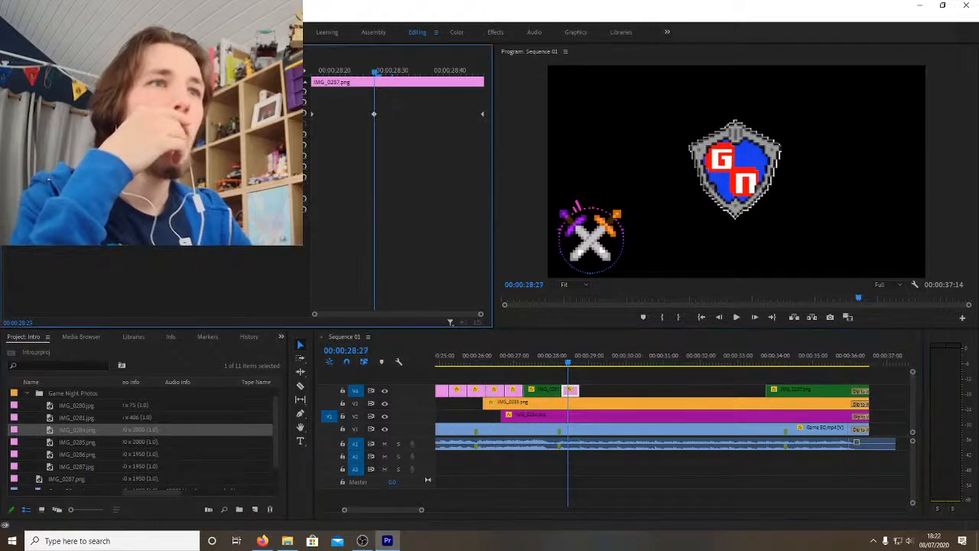
left_click_drag(138, 114, 42, 114)
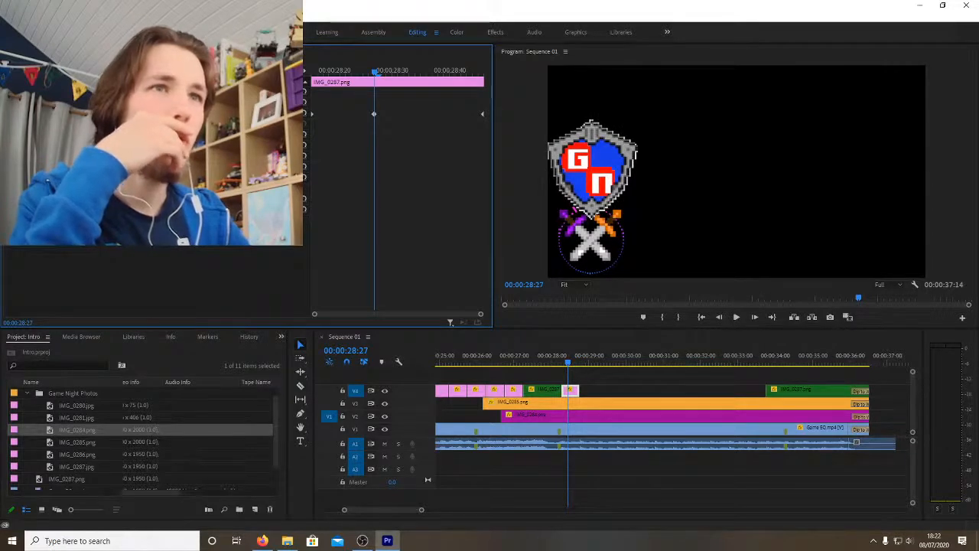
mouse_move(136, 114)
left_mouse_down()
mouse_move(92, 114)
mouse_move(126, 102)
left_mouse_up()
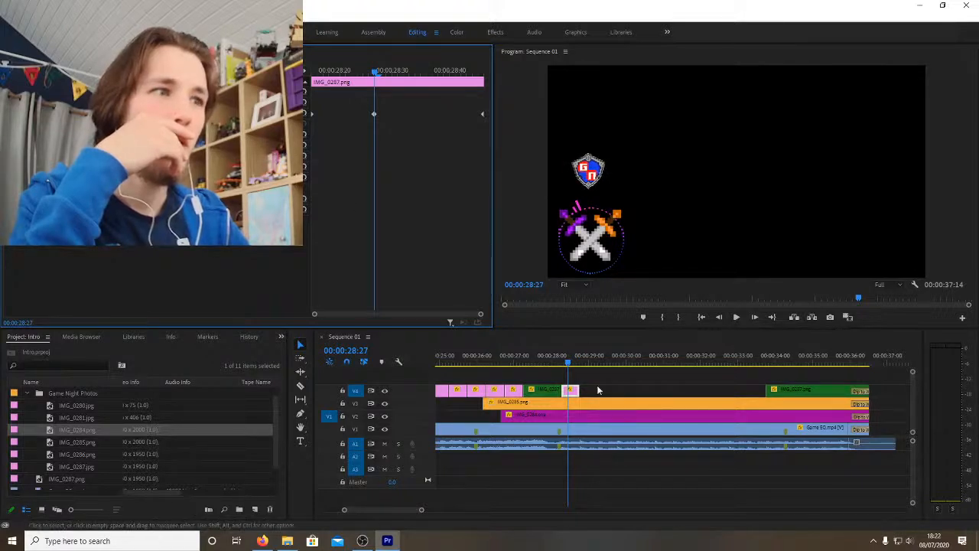
Step: Match the duplicate shield clip's position to the preceding shield clip's position at 00:00:27:54
left_click(549, 360)
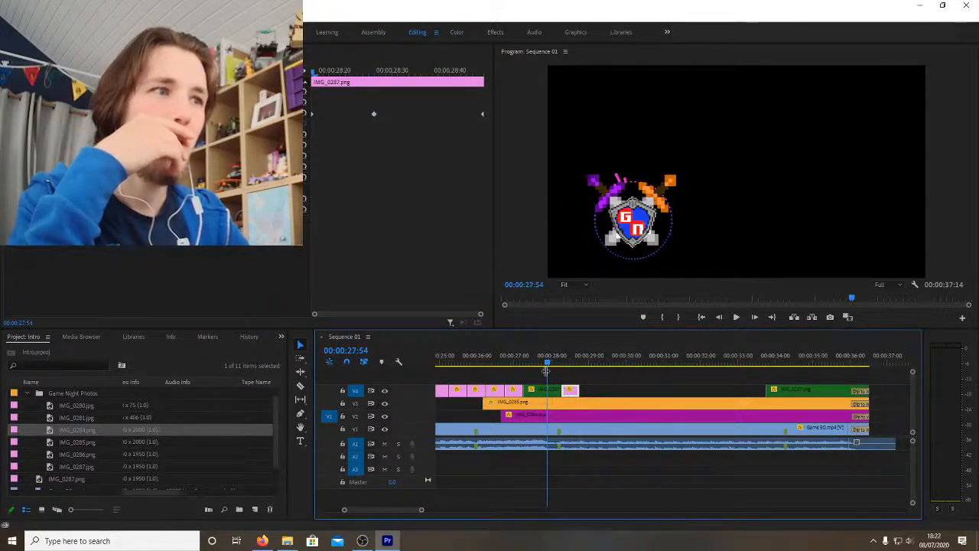
left_click(551, 394)
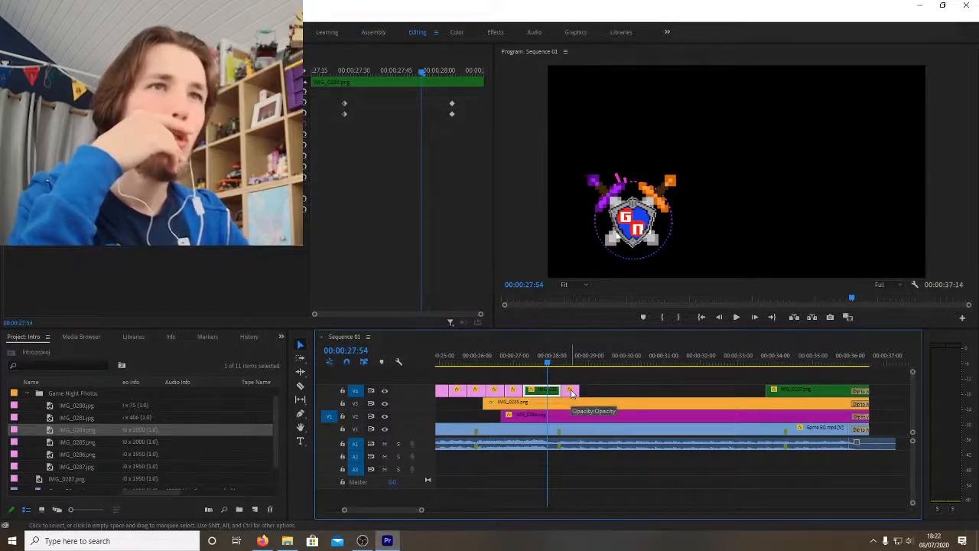
left_click(572, 392)
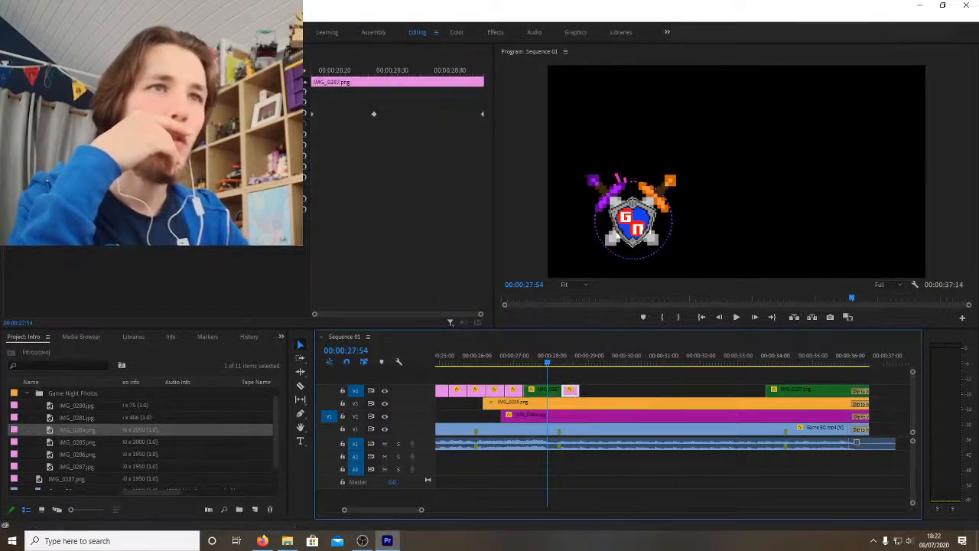
left_click(153, 115)
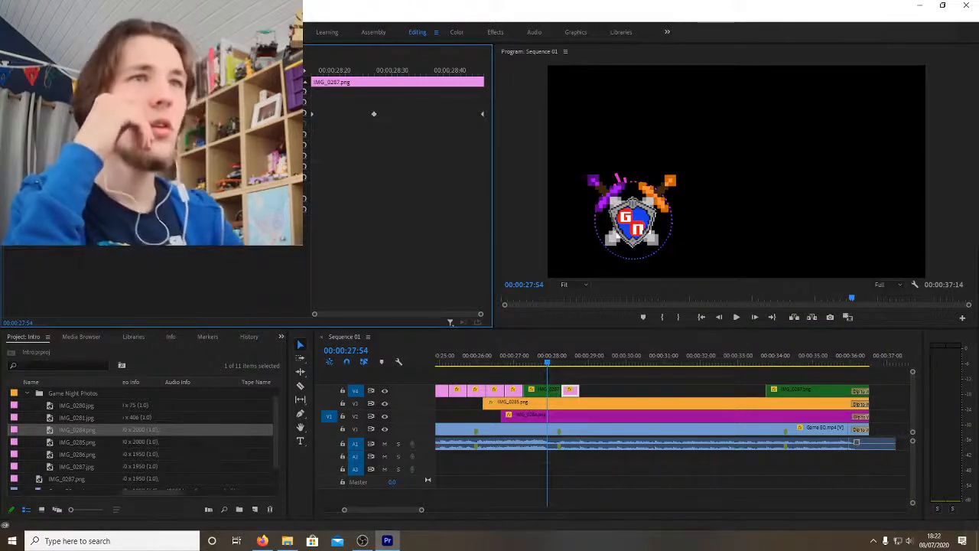
left_click(557, 392)
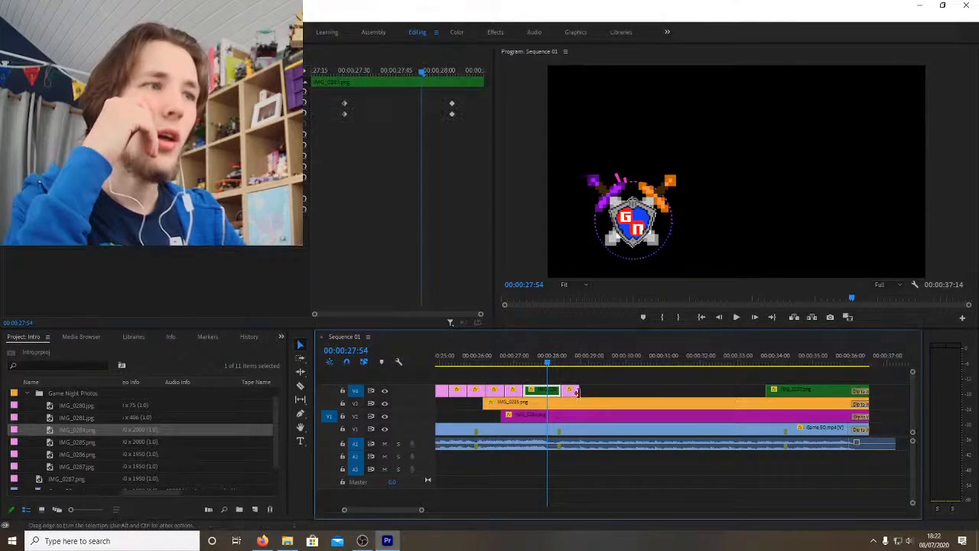
left_click(570, 391)
left_click(573, 357)
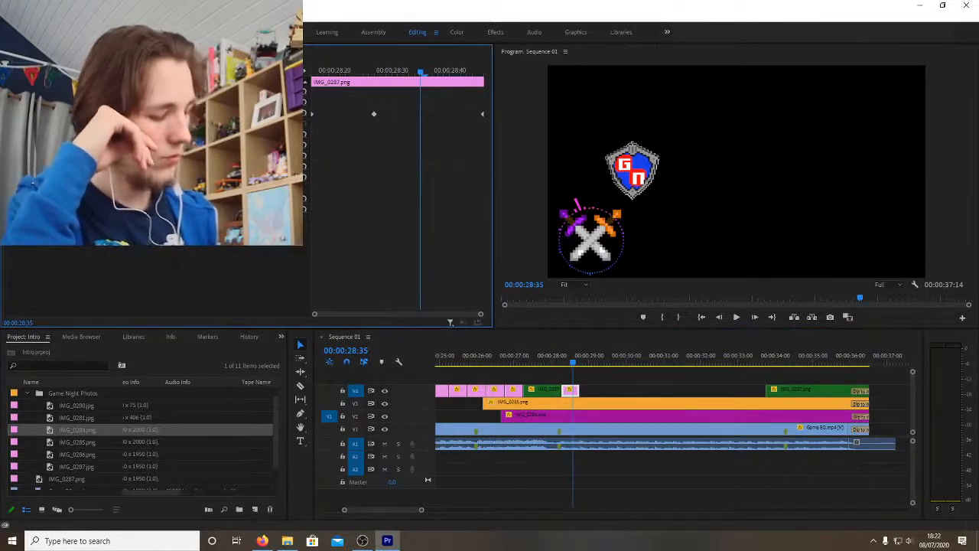
key("Return")
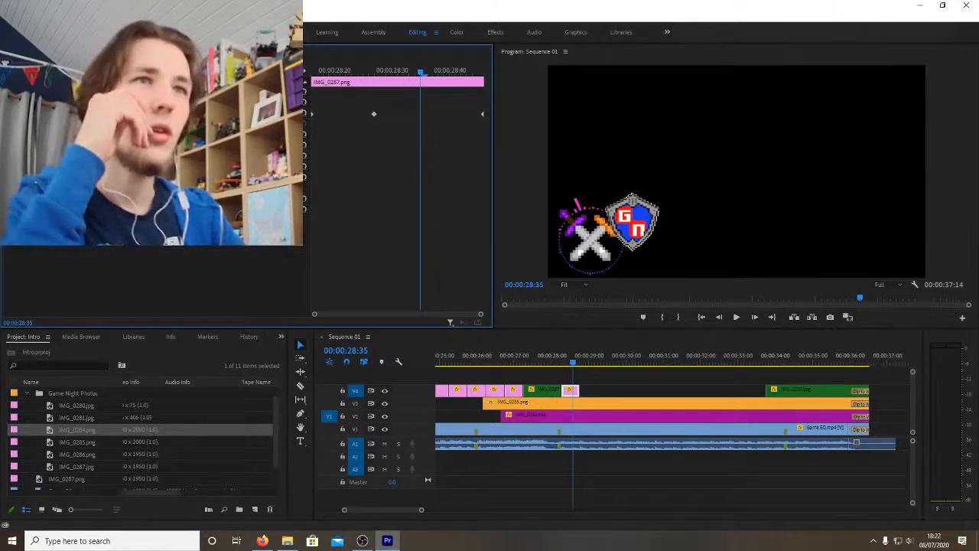
Step: Try matching the duplicate shield clip's position to the preceding clip's position at 00:00:27:58 instead
left_click(552, 357)
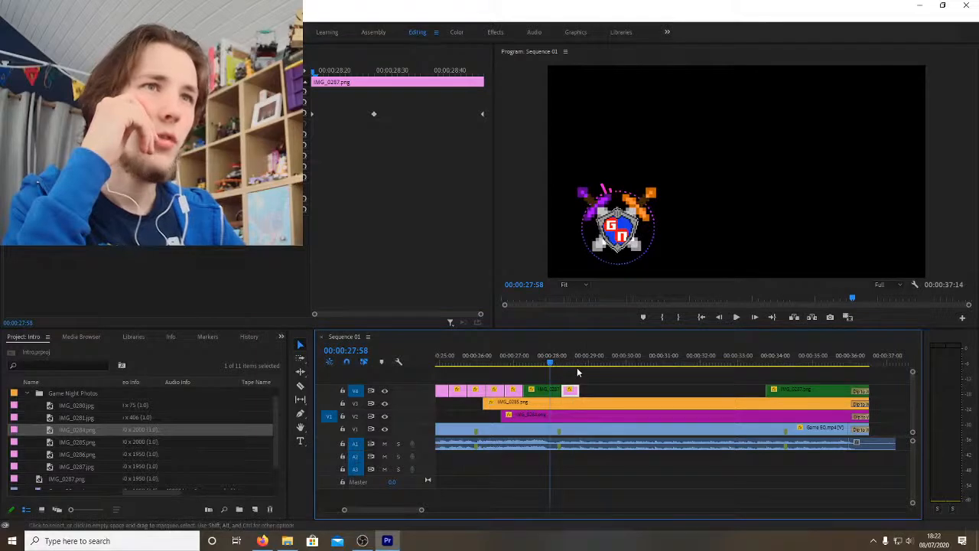
left_click(554, 392)
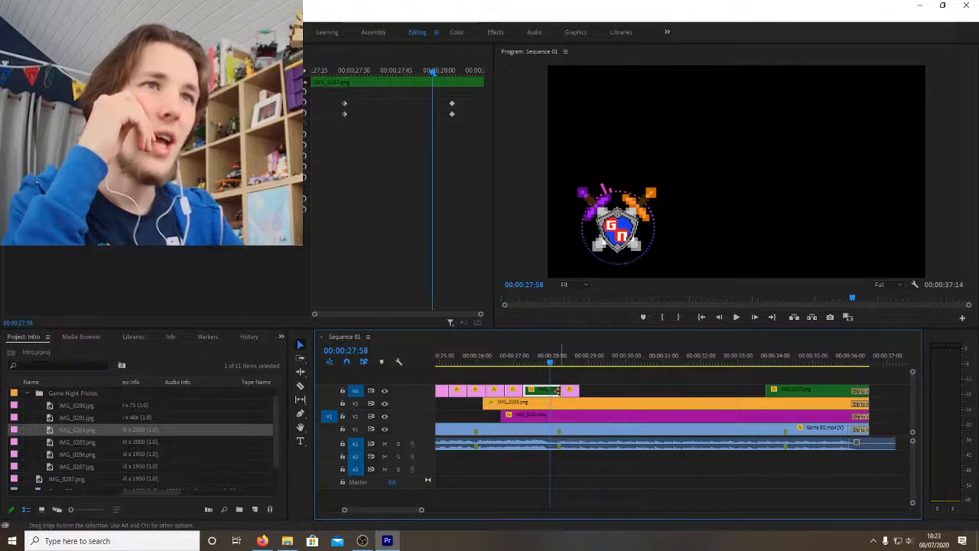
left_click(570, 391)
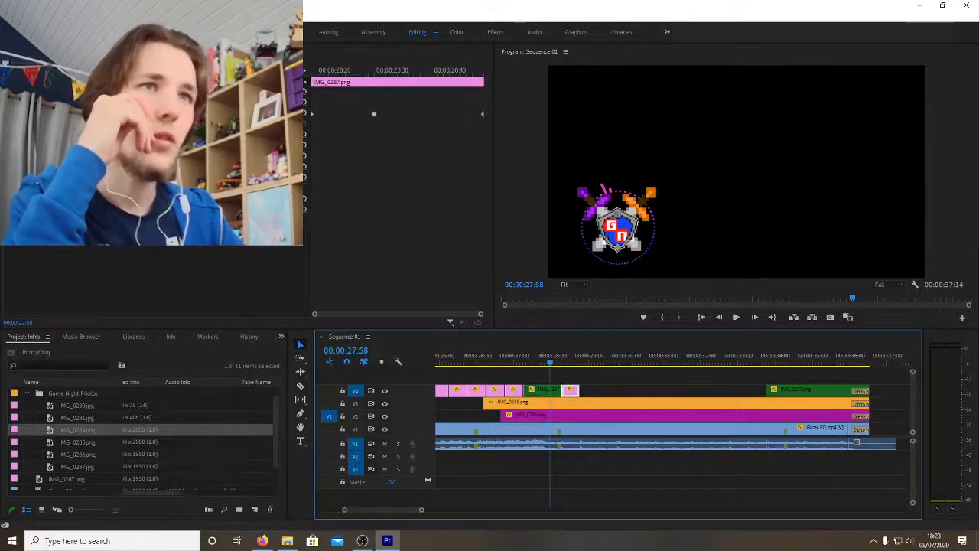
left_click(153, 114)
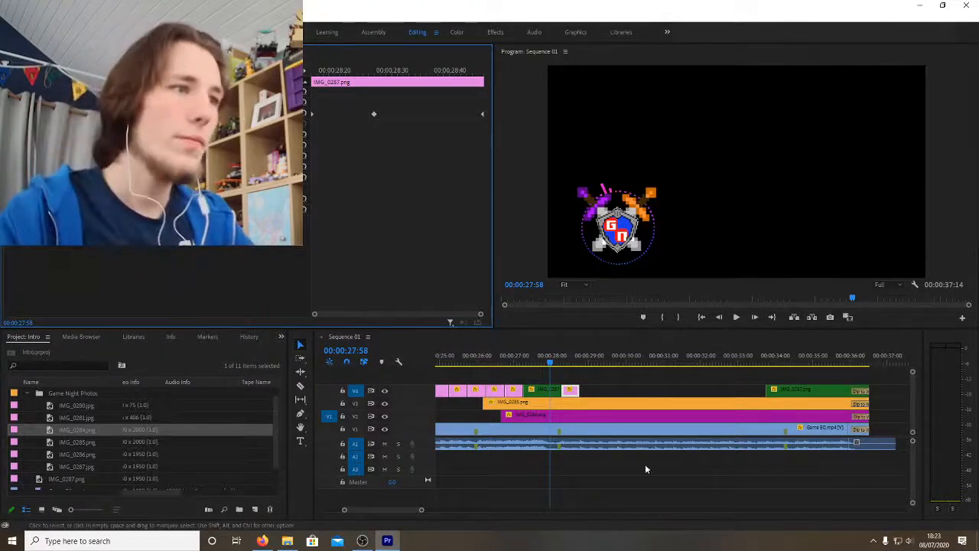
Step: Check the duplicate shield's pulse, then reposition and scale it down at 00:00:28:16 to sit centred on the lower-left crossed swords
left_click(572, 358)
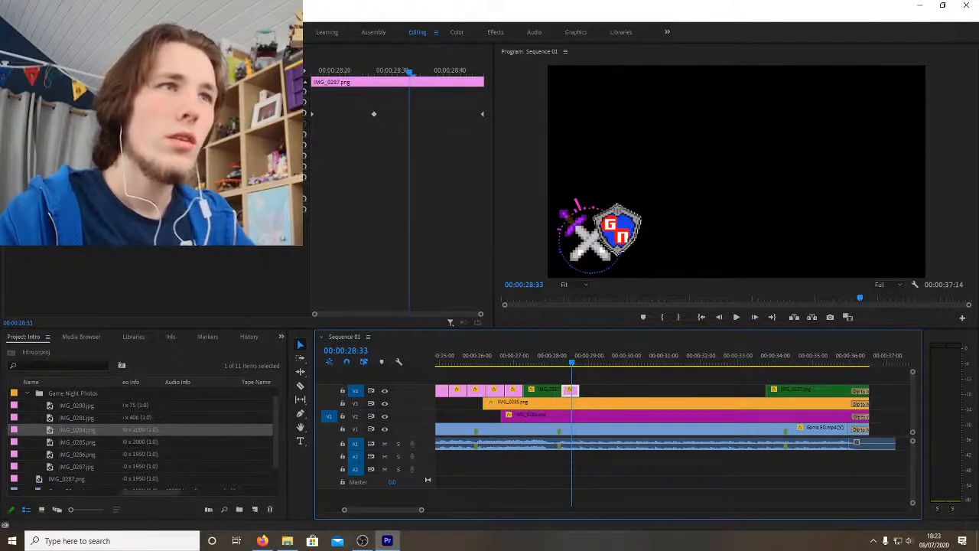
left_click(564, 356)
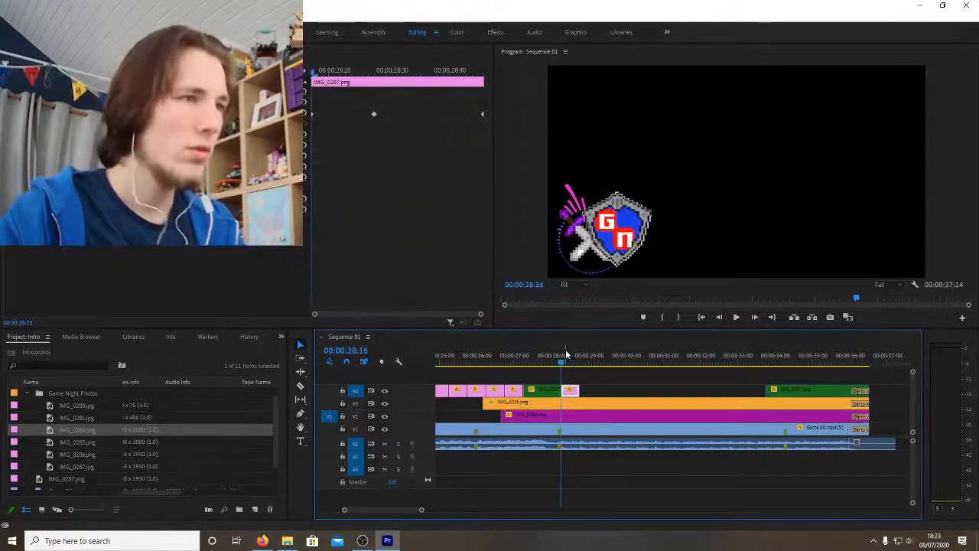
left_click_drag(566, 355, 575, 356)
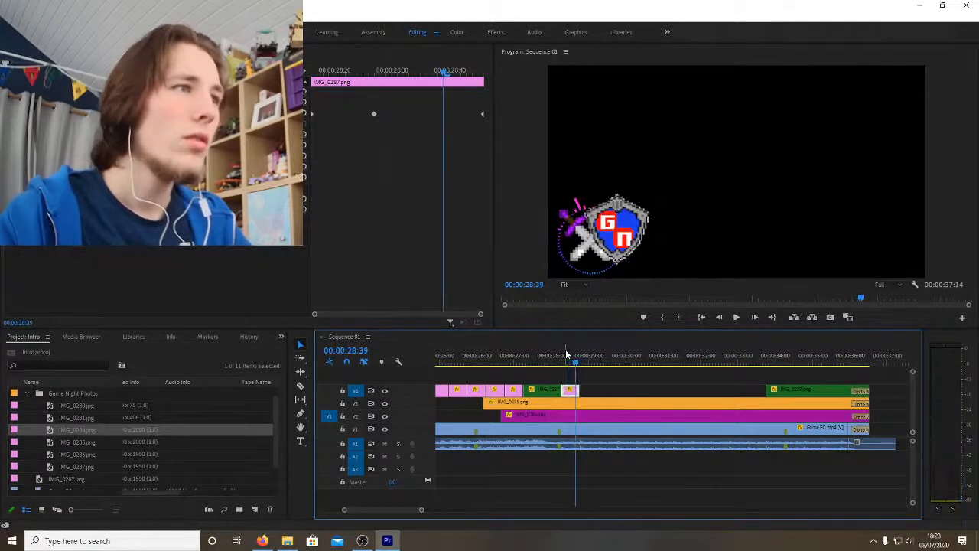
left_click(570, 359)
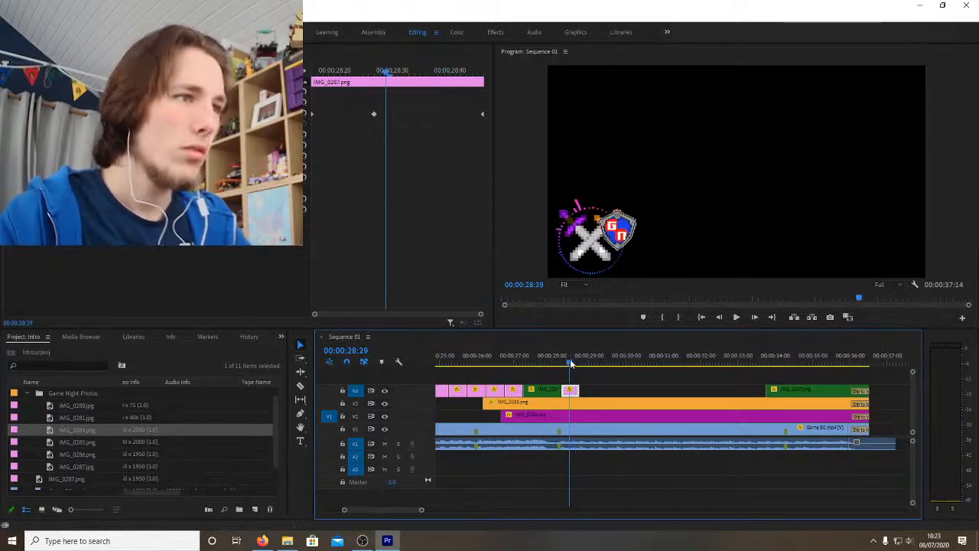
left_click(563, 358)
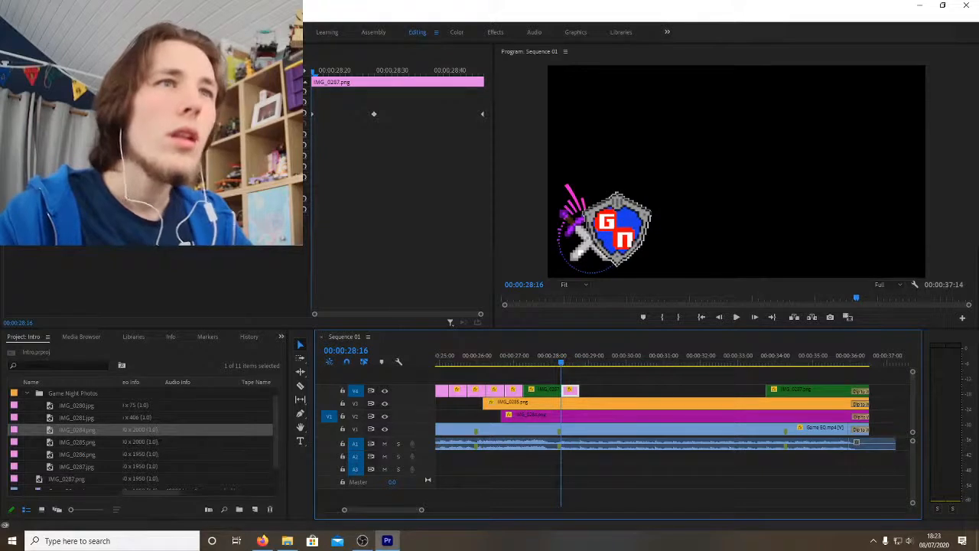
left_click_drag(136, 114, 69, 114)
mouse_move(163, 114)
left_mouse_down()
mouse_move(146, 114)
mouse_move(203, 114)
mouse_move(134, 127)
mouse_move(150, 126)
left_mouse_up()
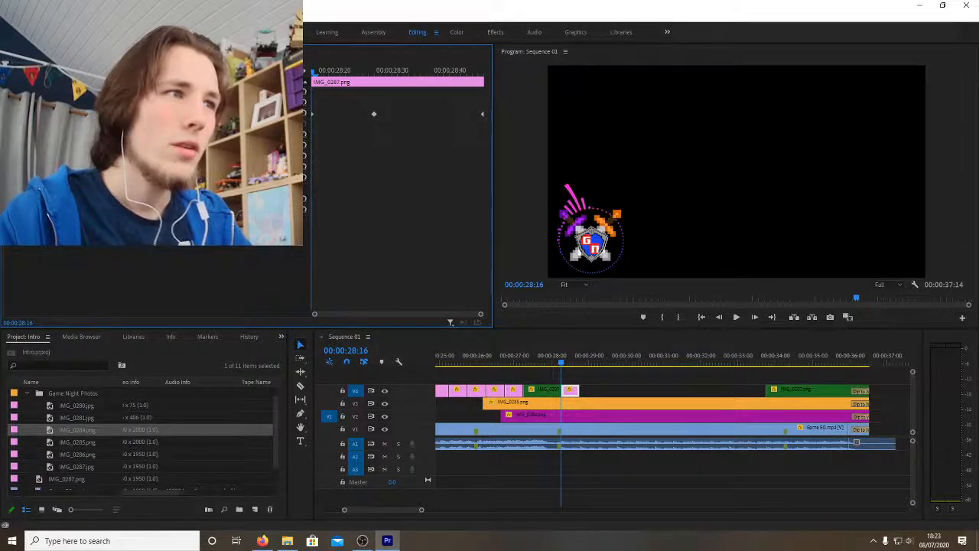
Step: Fine-tune the duplicate shield's position over the lower-left crossed swords at 00:00:28:16 and play back its pulse
left_click_drag(150, 126, 163, 127)
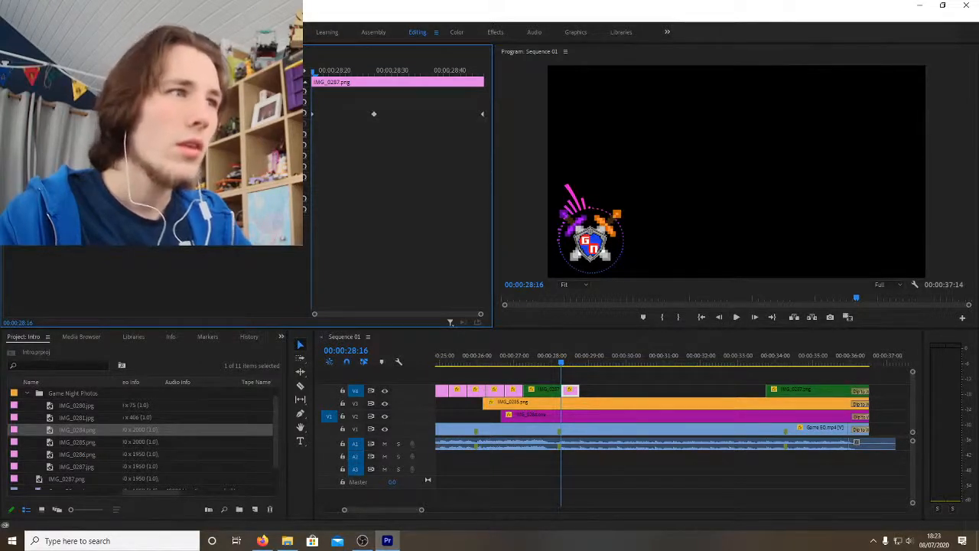
left_click_drag(164, 126, 166, 126)
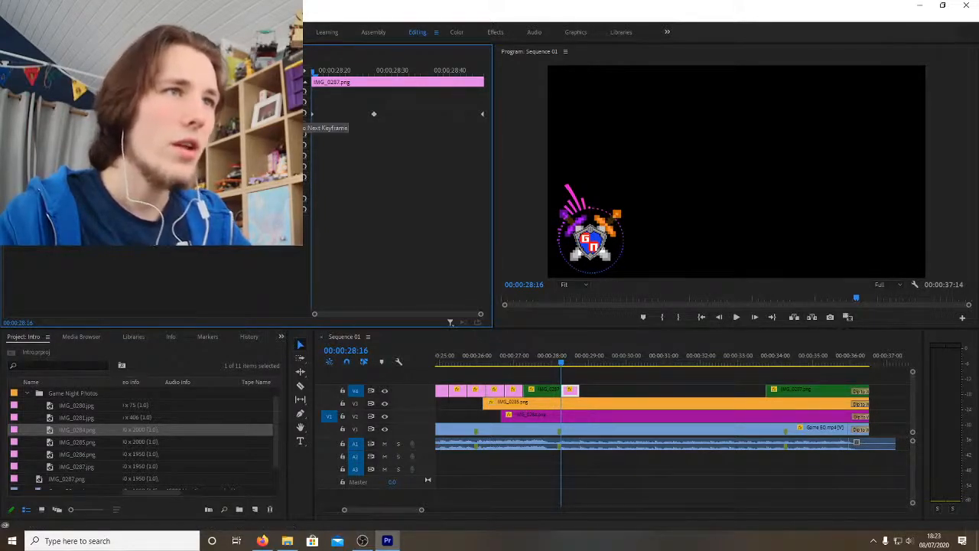
left_click(300, 114)
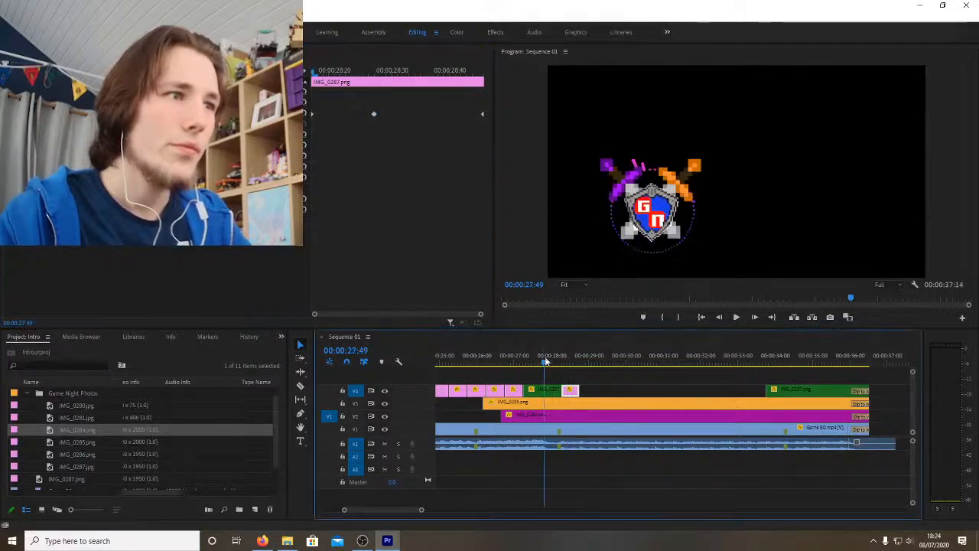
key("space")
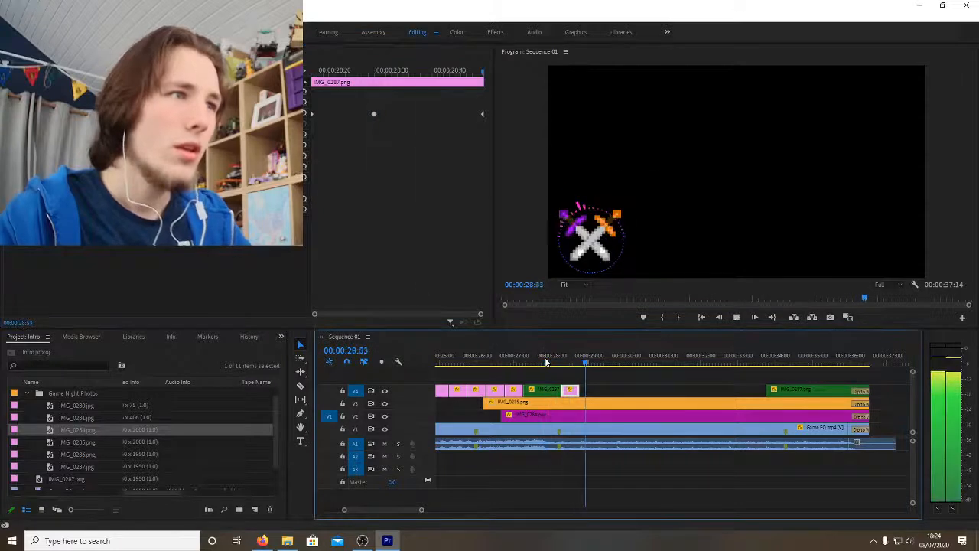
left_click(564, 357)
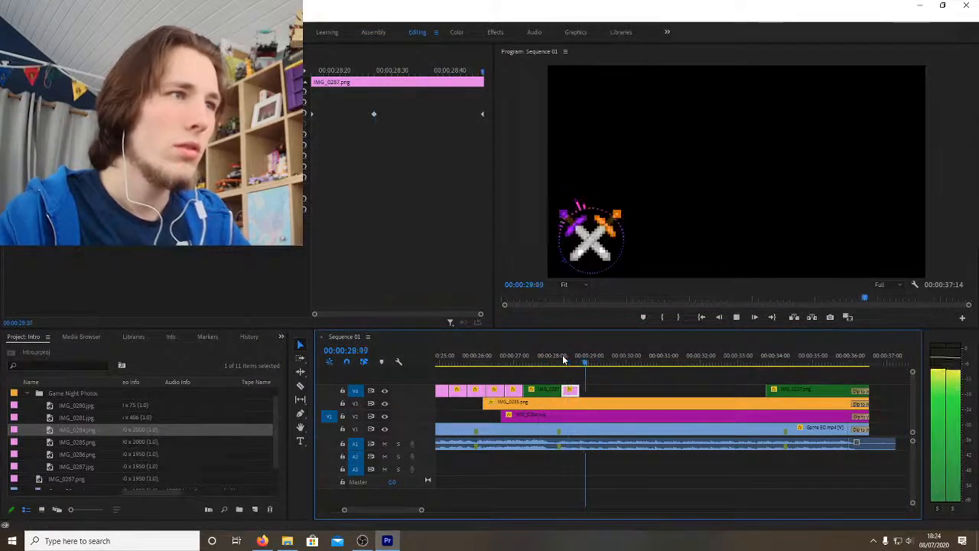
key("space")
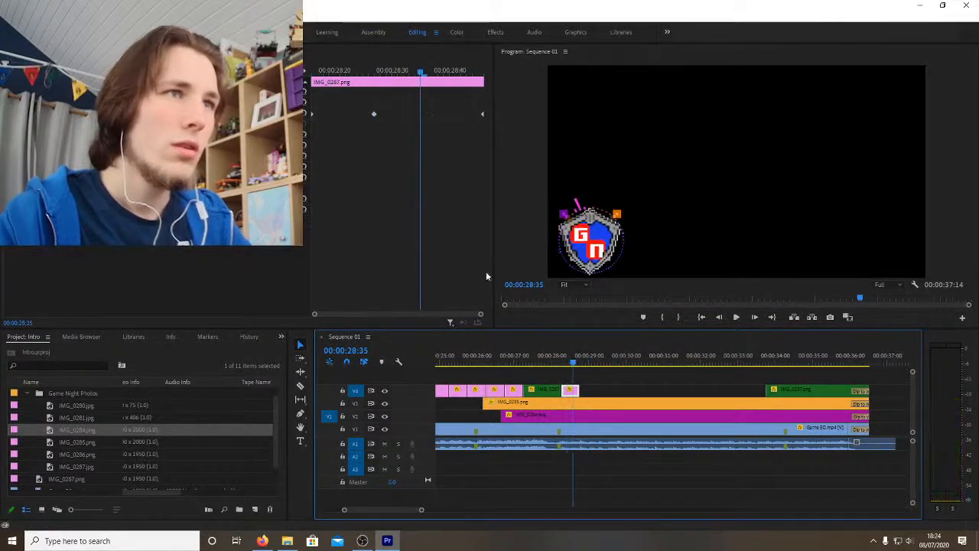
Step: Copy the shield clip's starting scale keyframe to the clip's end at 00:00:28:46 and play back the pulse
left_click(313, 114)
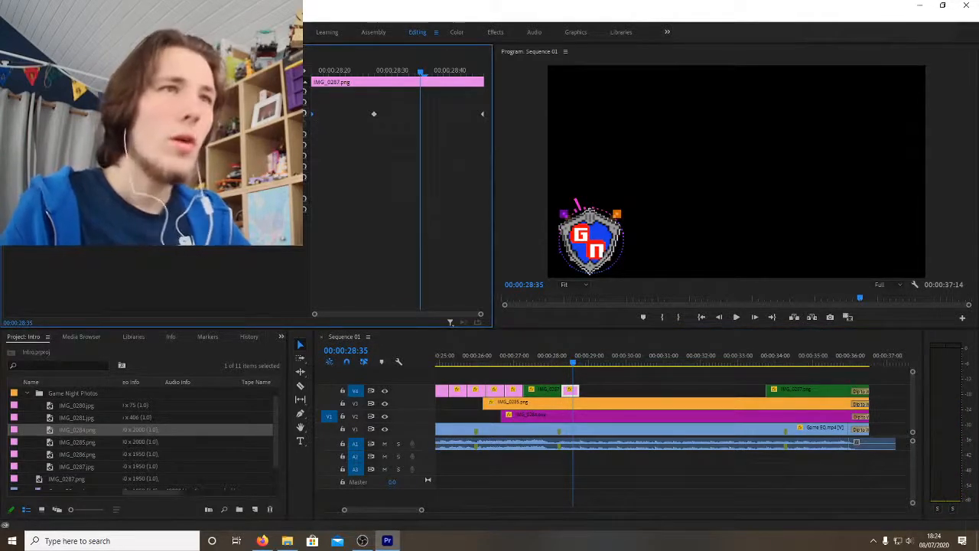
left_click(309, 114)
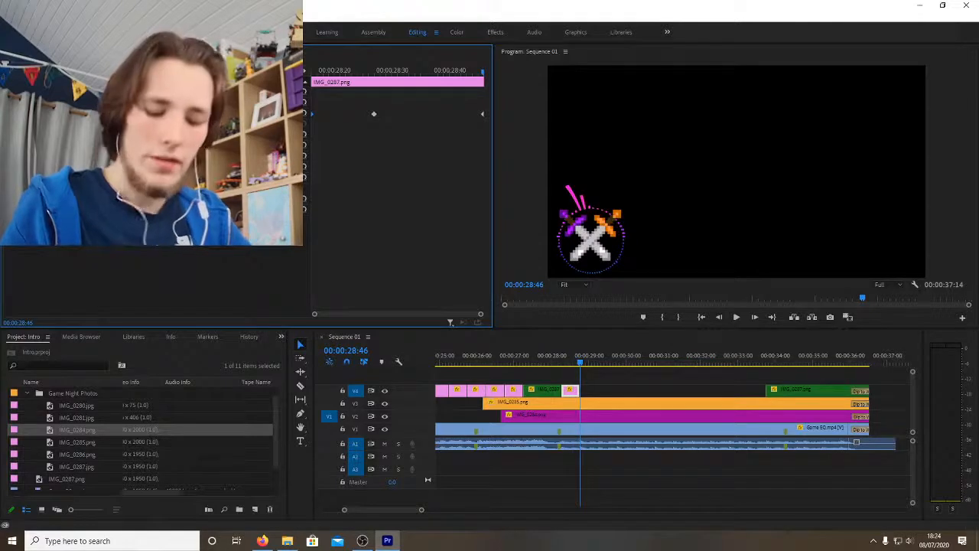
left_click(556, 357)
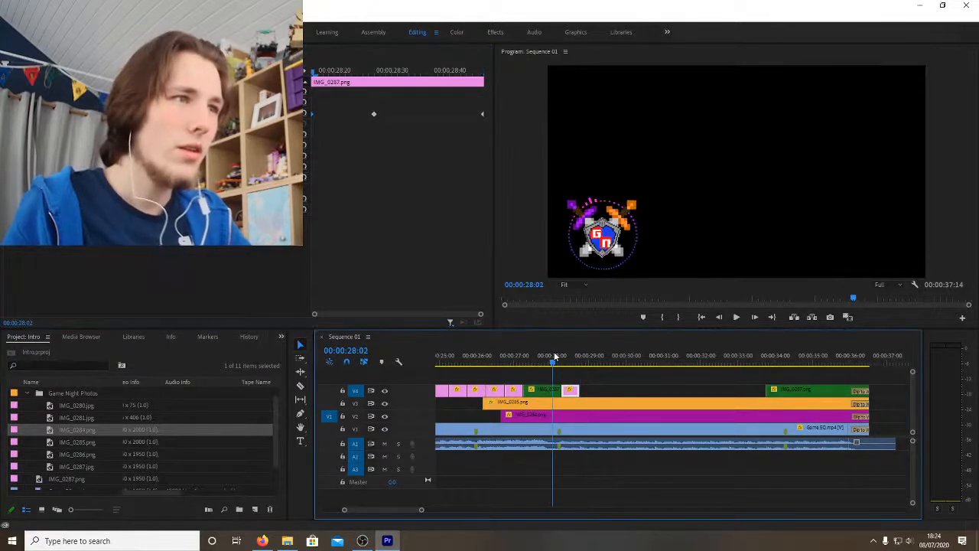
key("space")
key("space")
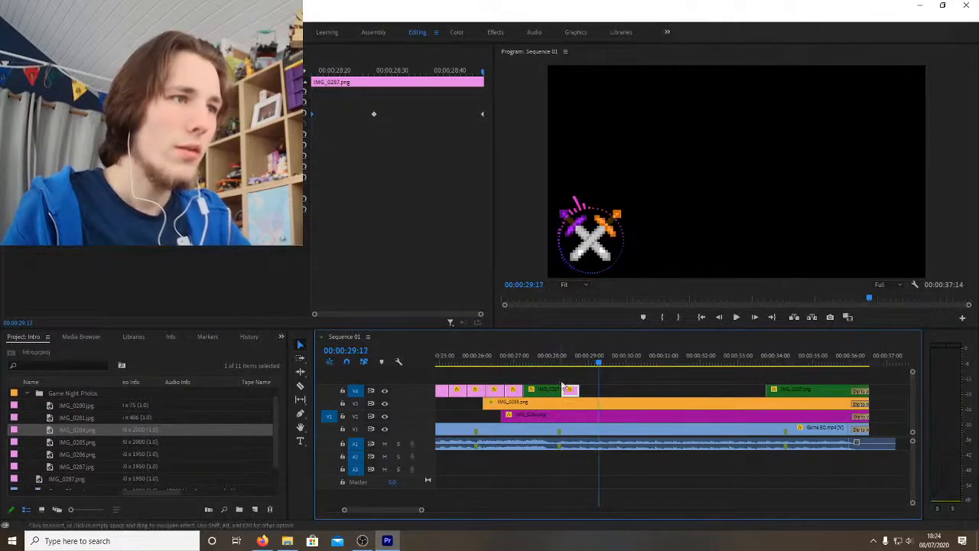
left_click(564, 350)
key("space")
key("space")
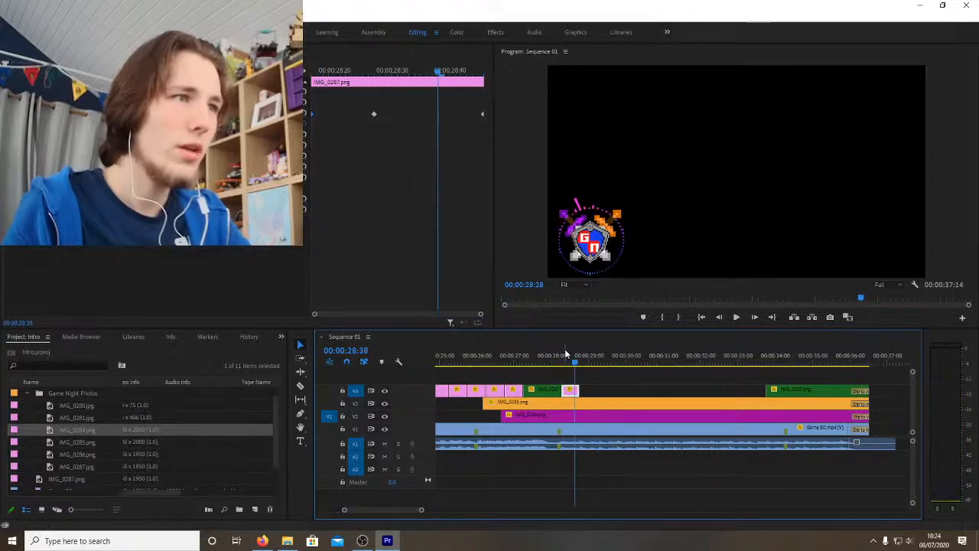
key("space")
key("space")
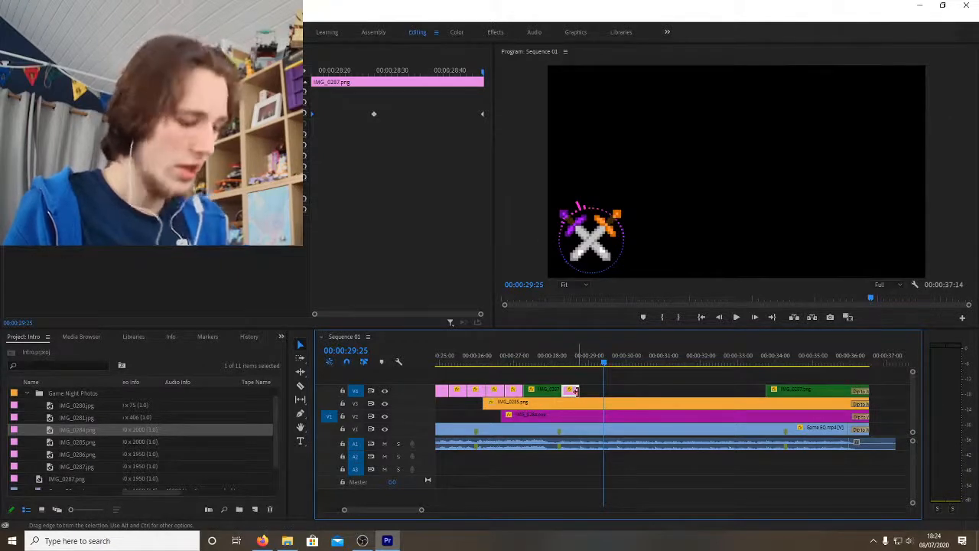
Step: Duplicate the lower-left shield pulse clip repeatedly along V4 to fill the gap up to the green shield clip
left_click(575, 391)
key("ctrl+v")
key("ctrl+v")
key("ctrl+v")
key("ctrl+v")
key("ctrl+v")
key("ctrl+v")
key("ctrl+v")
key("ctrl+v")
key("ctrl+v")
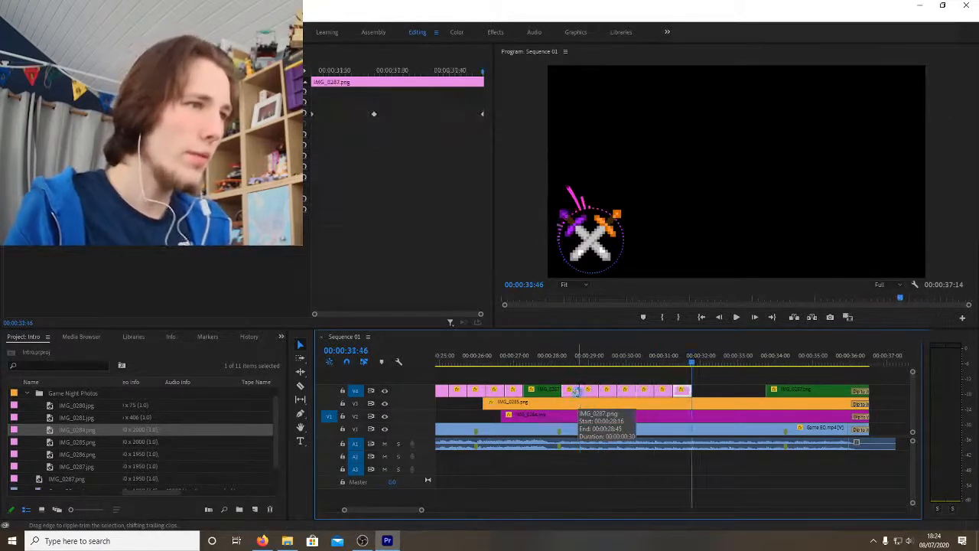
key("ctrl+v")
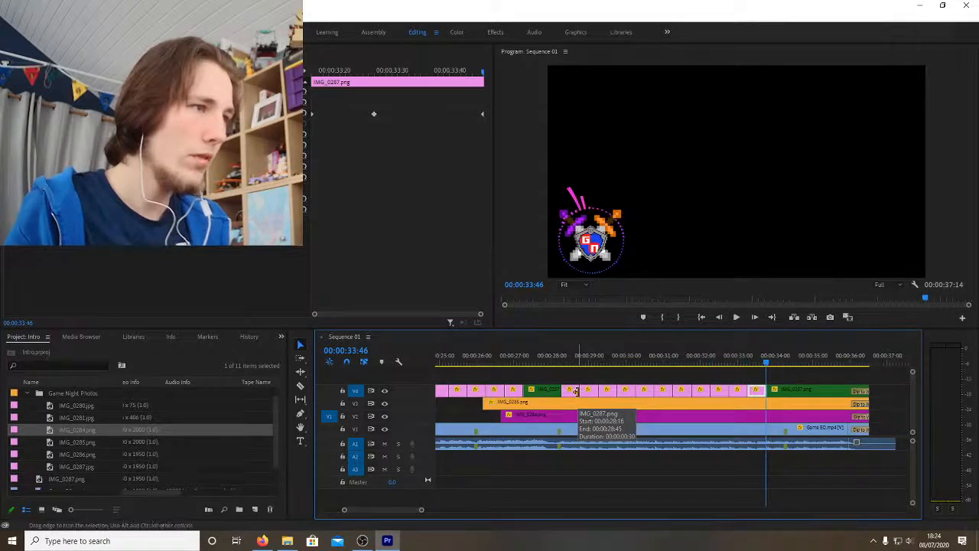
Step: Play the lower-left pulse section through to the end of the sequence and save the project
left_click(544, 360)
key("space")
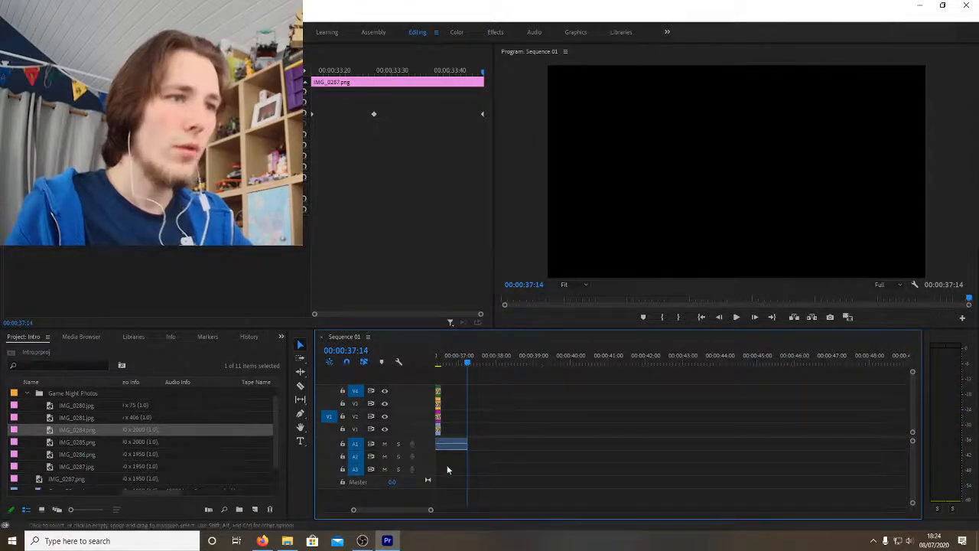
left_click_drag(430, 511, 496, 521)
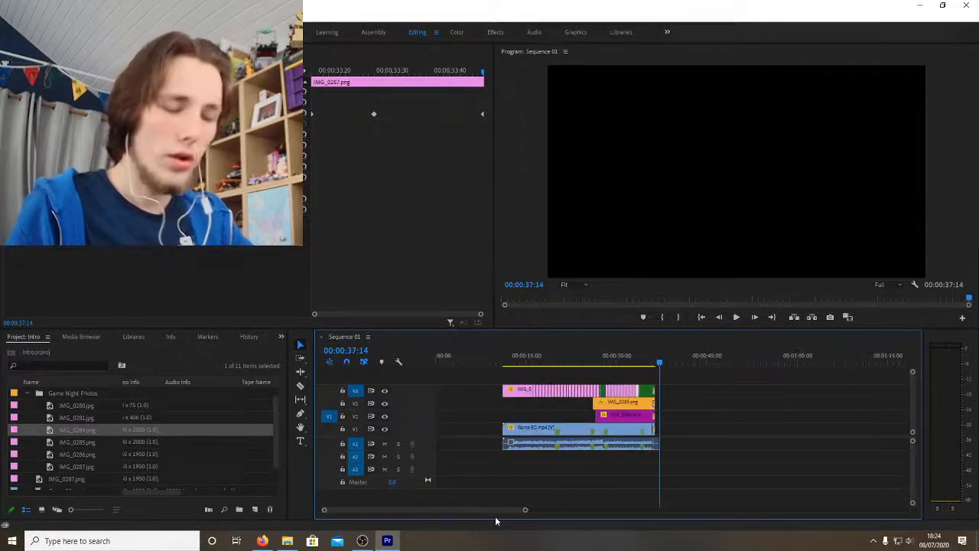
key("ctrl+s")
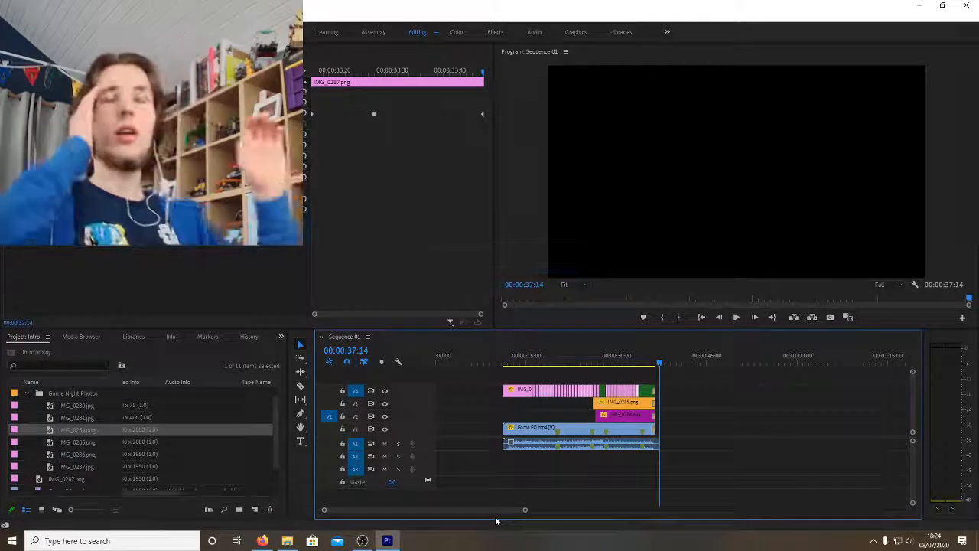
left_click(601, 364)
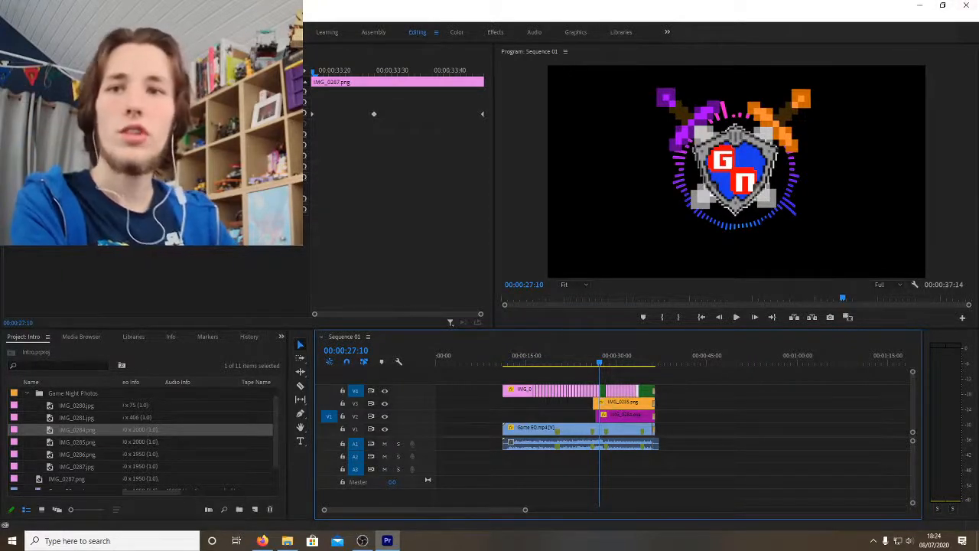
key("alt+Tab")
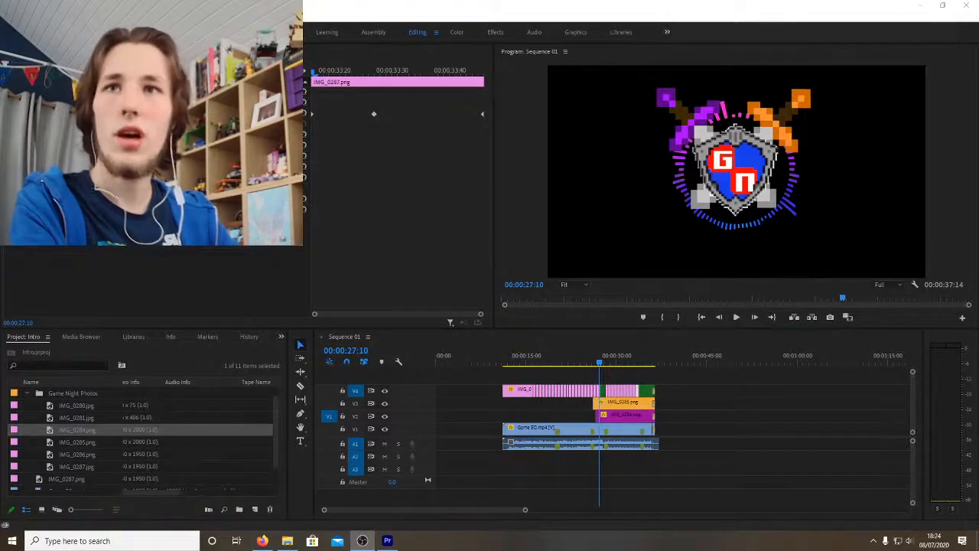